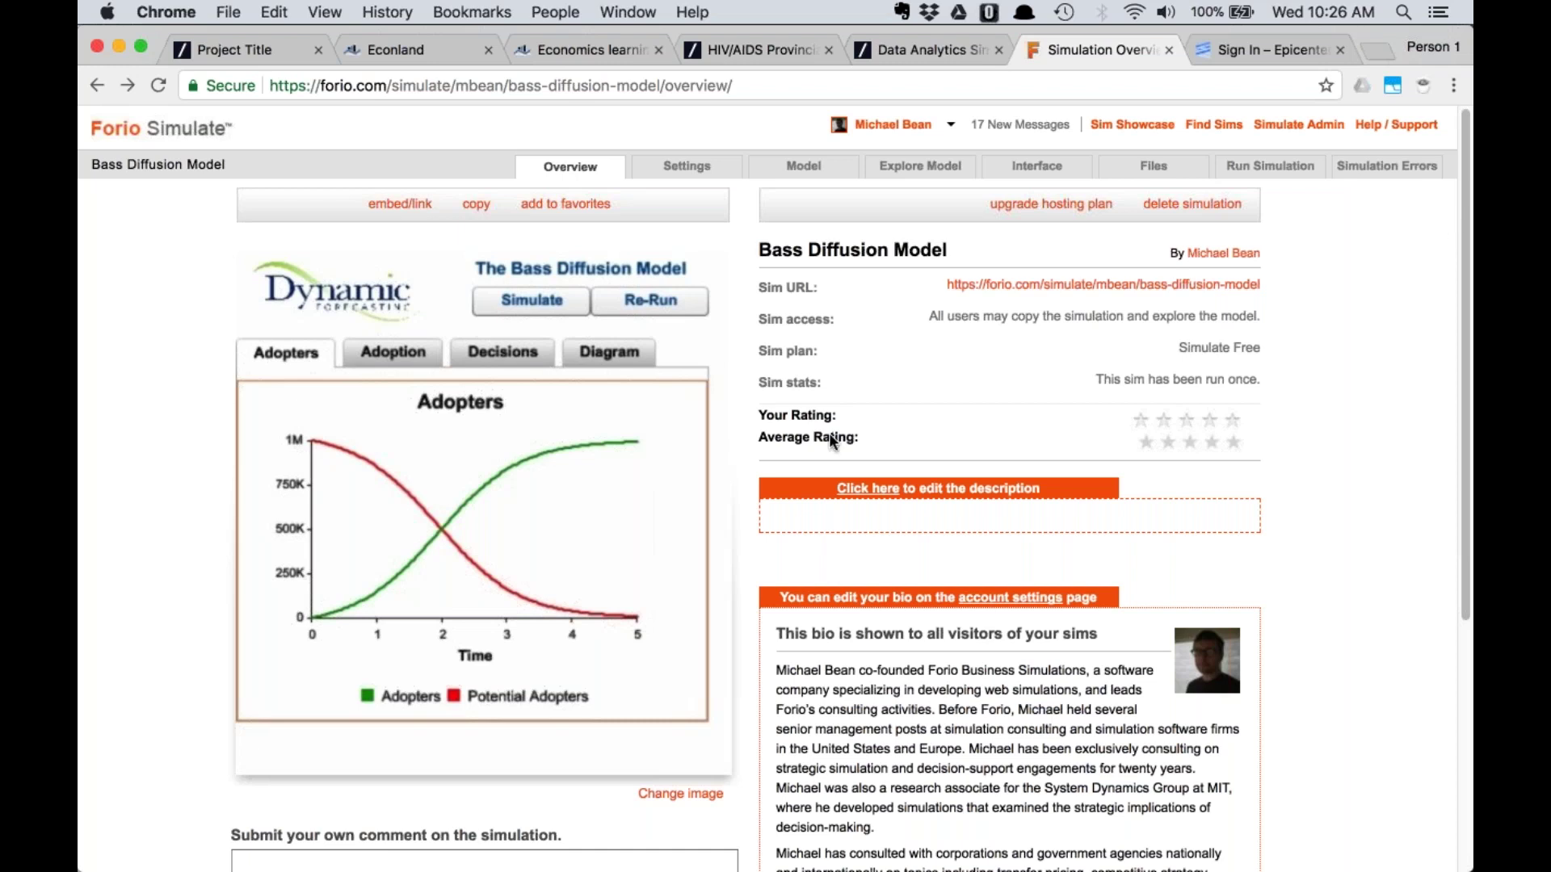
# Open the running simulation and review its Adopters, Adoption, decision inputs and stock-and-flow diagram views
pyautogui.click(1152, 282)
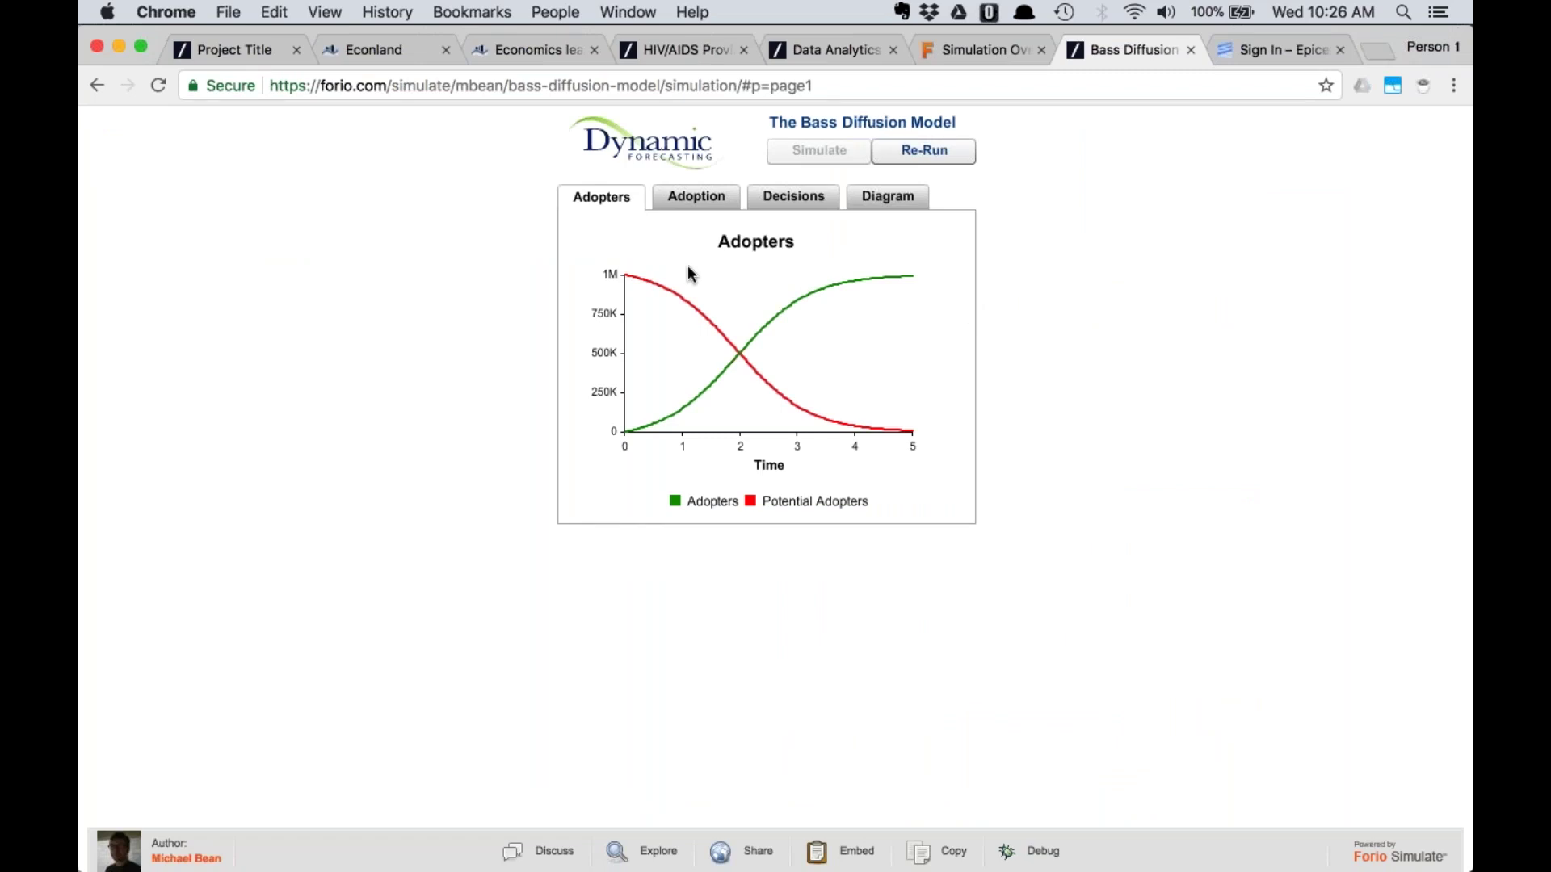
pyautogui.click(702, 199)
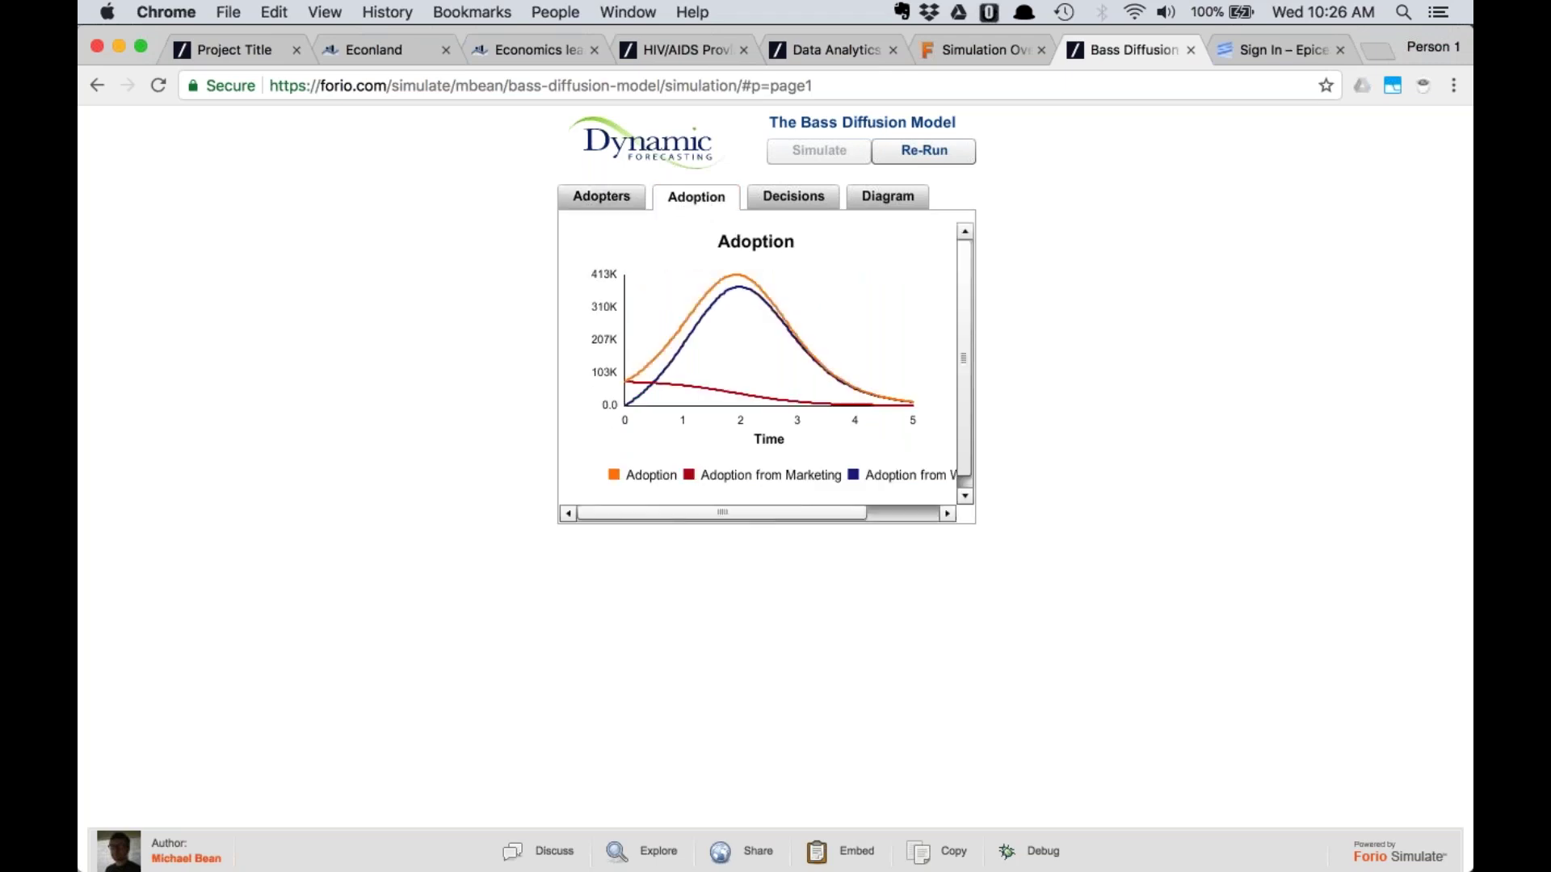
pyautogui.click(797, 193)
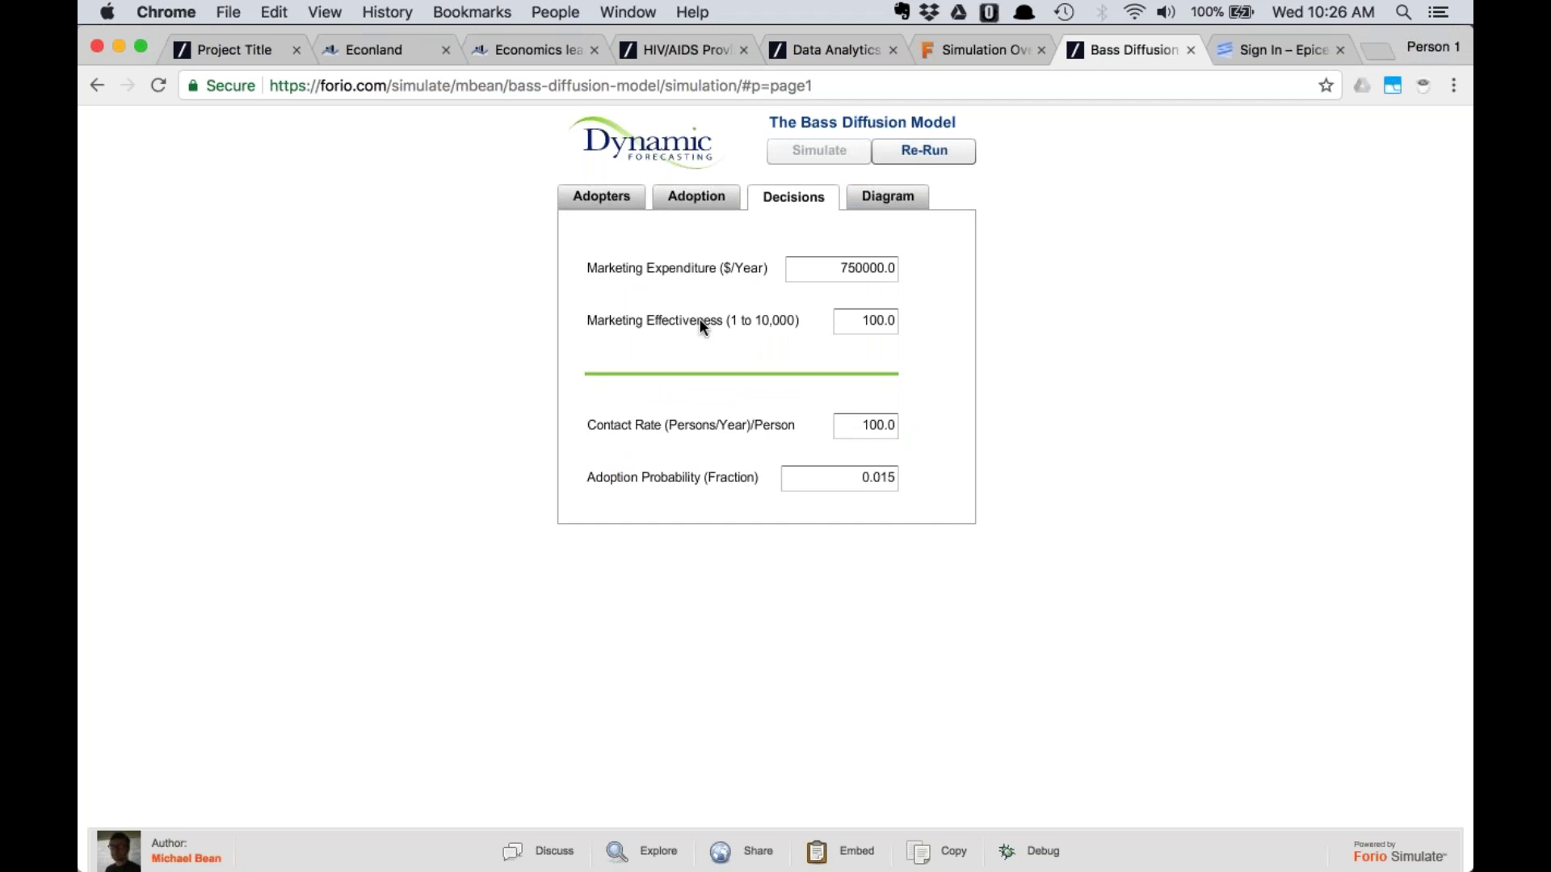
pyautogui.click(879, 195)
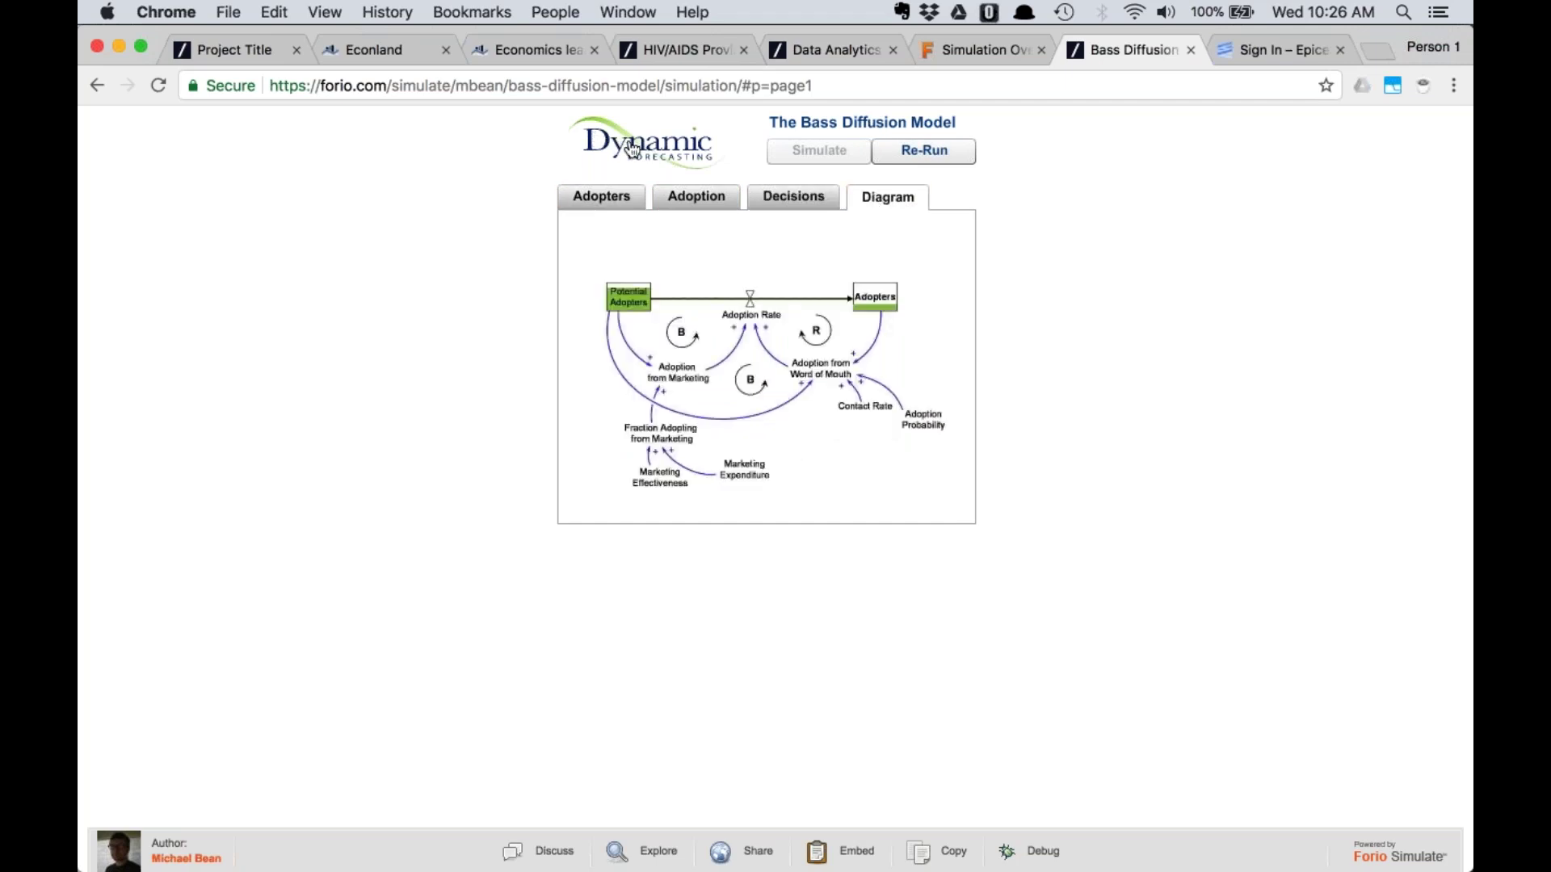
pyautogui.click(612, 193)
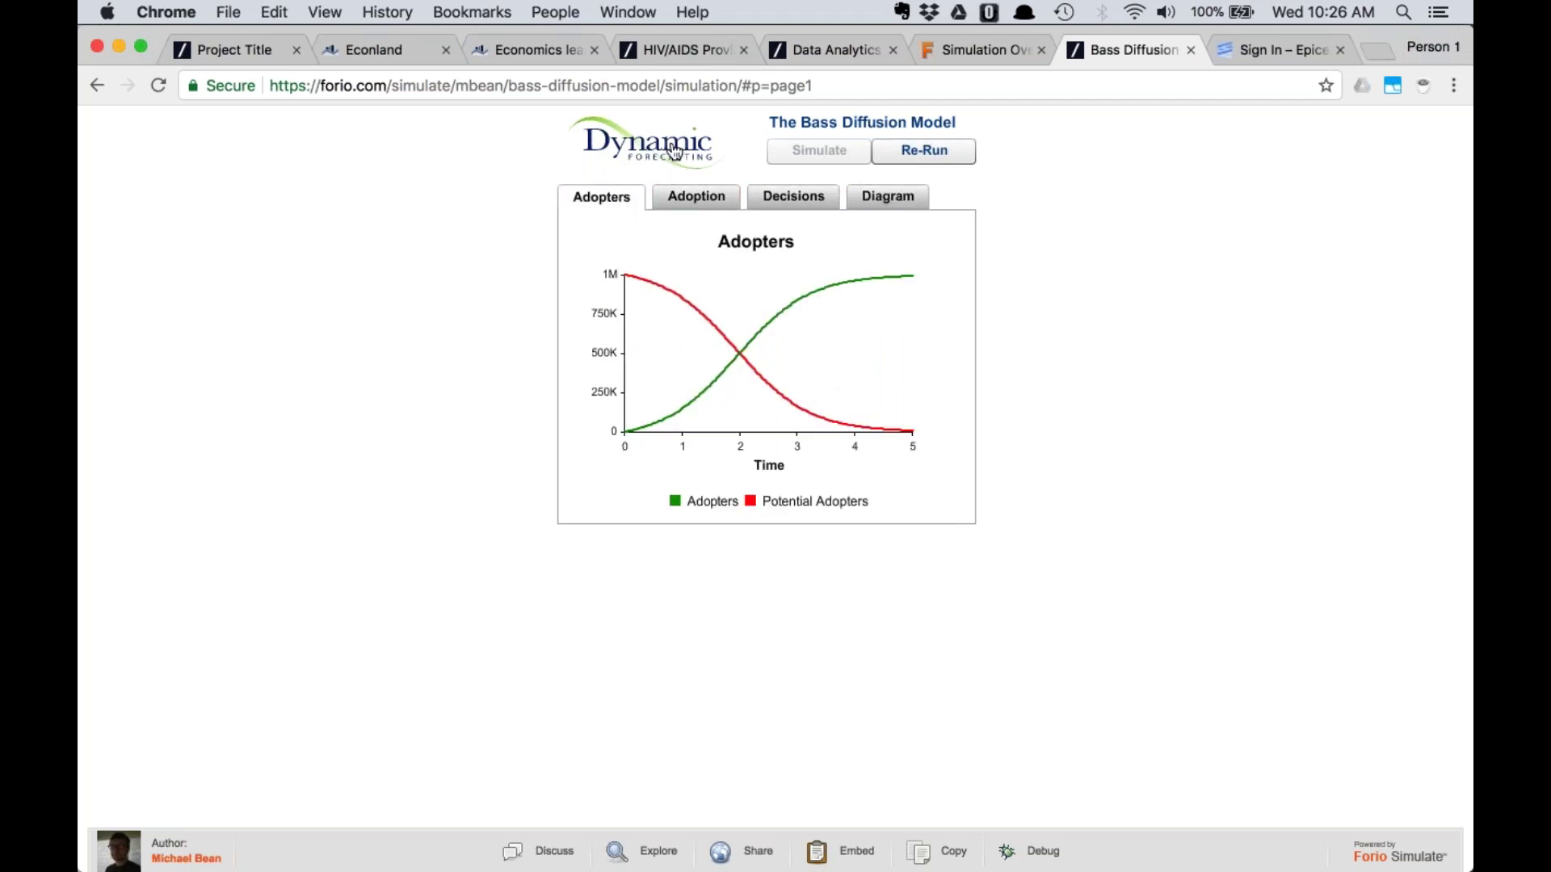
pyautogui.click(696, 196)
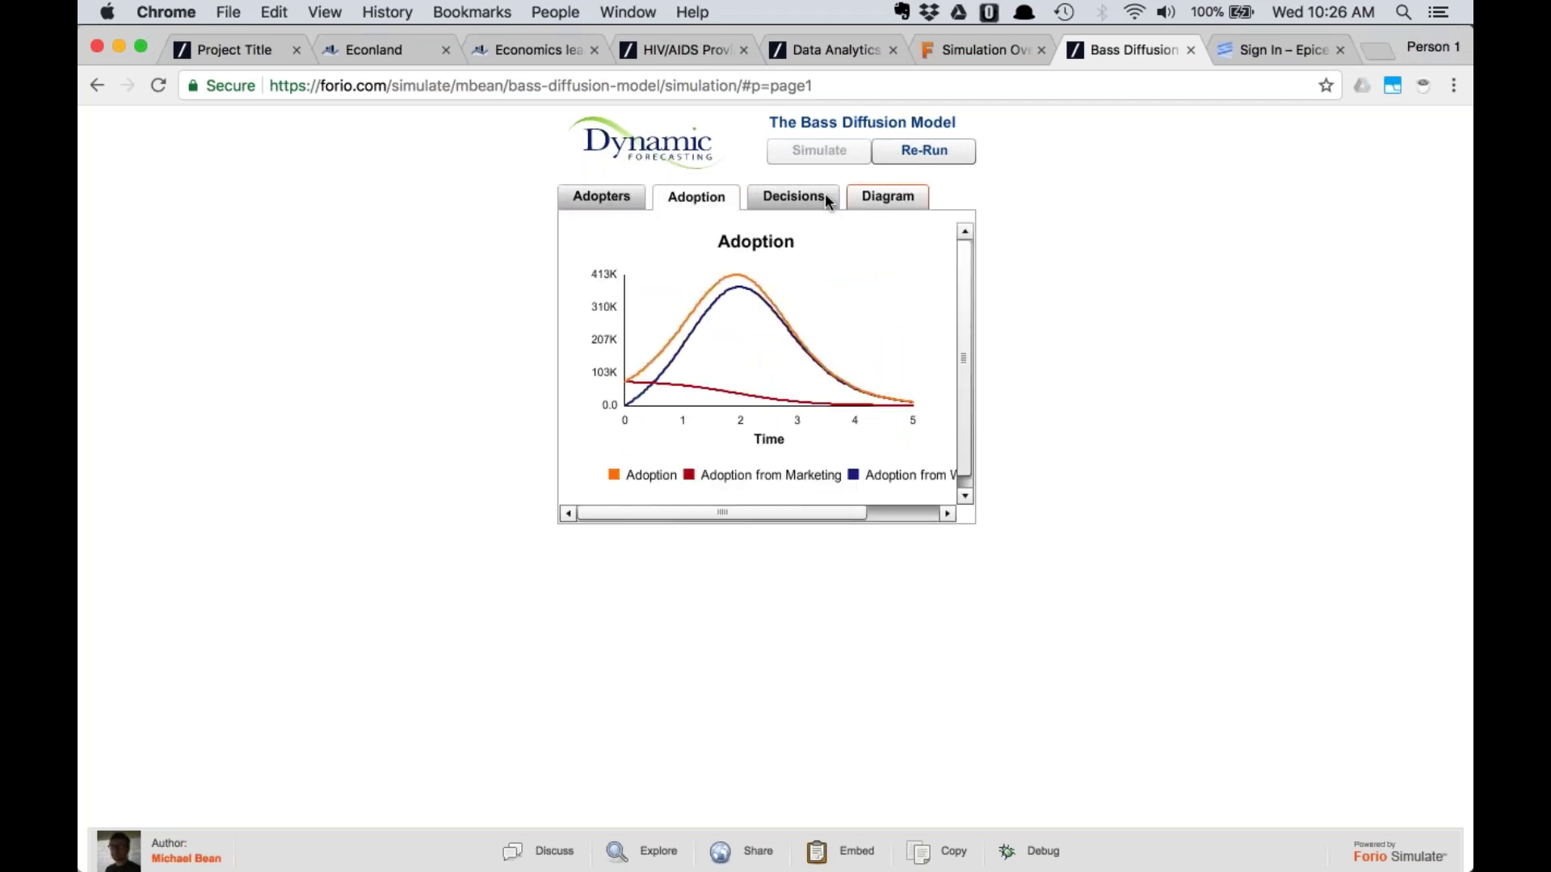
pyautogui.click(829, 201)
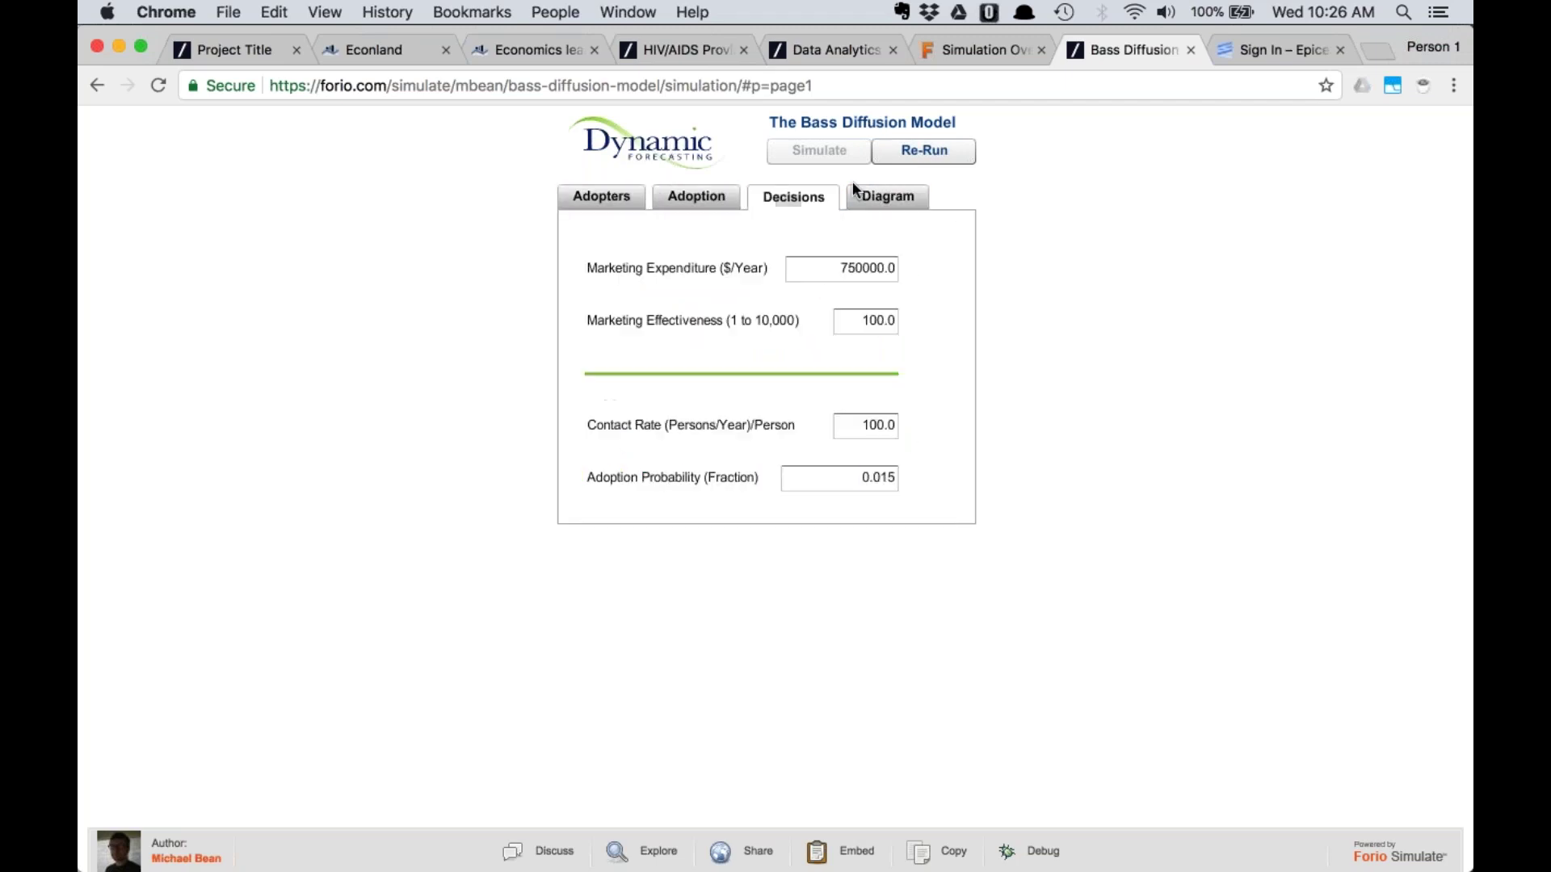
pyautogui.click(1190, 50)
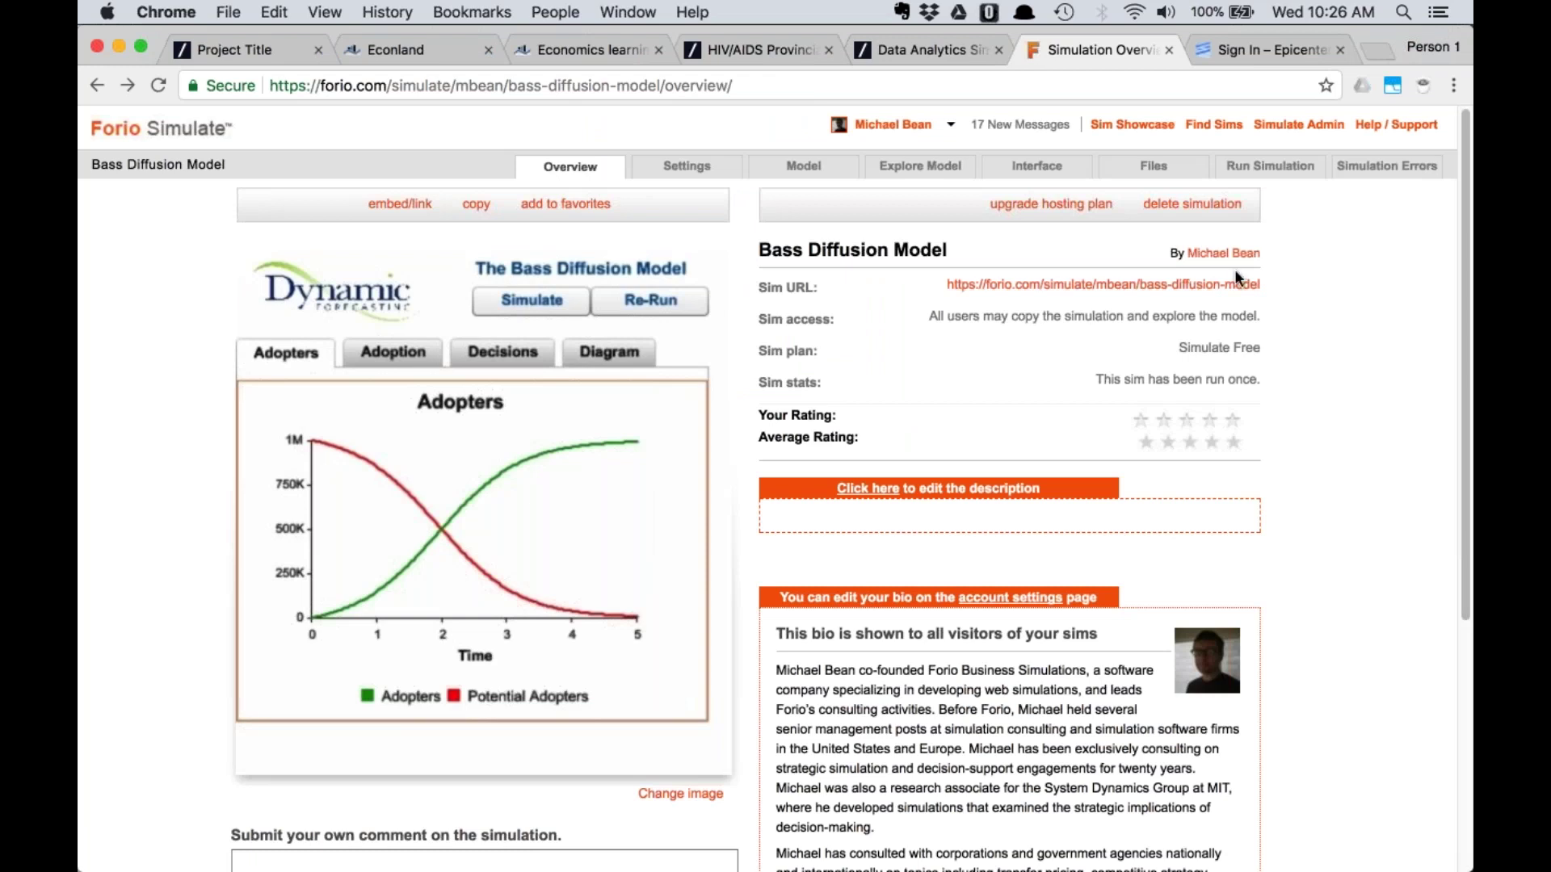
# Show the Bass Diffusion equations on the Model page and download the model as model.vmf
pyautogui.click(786, 172)
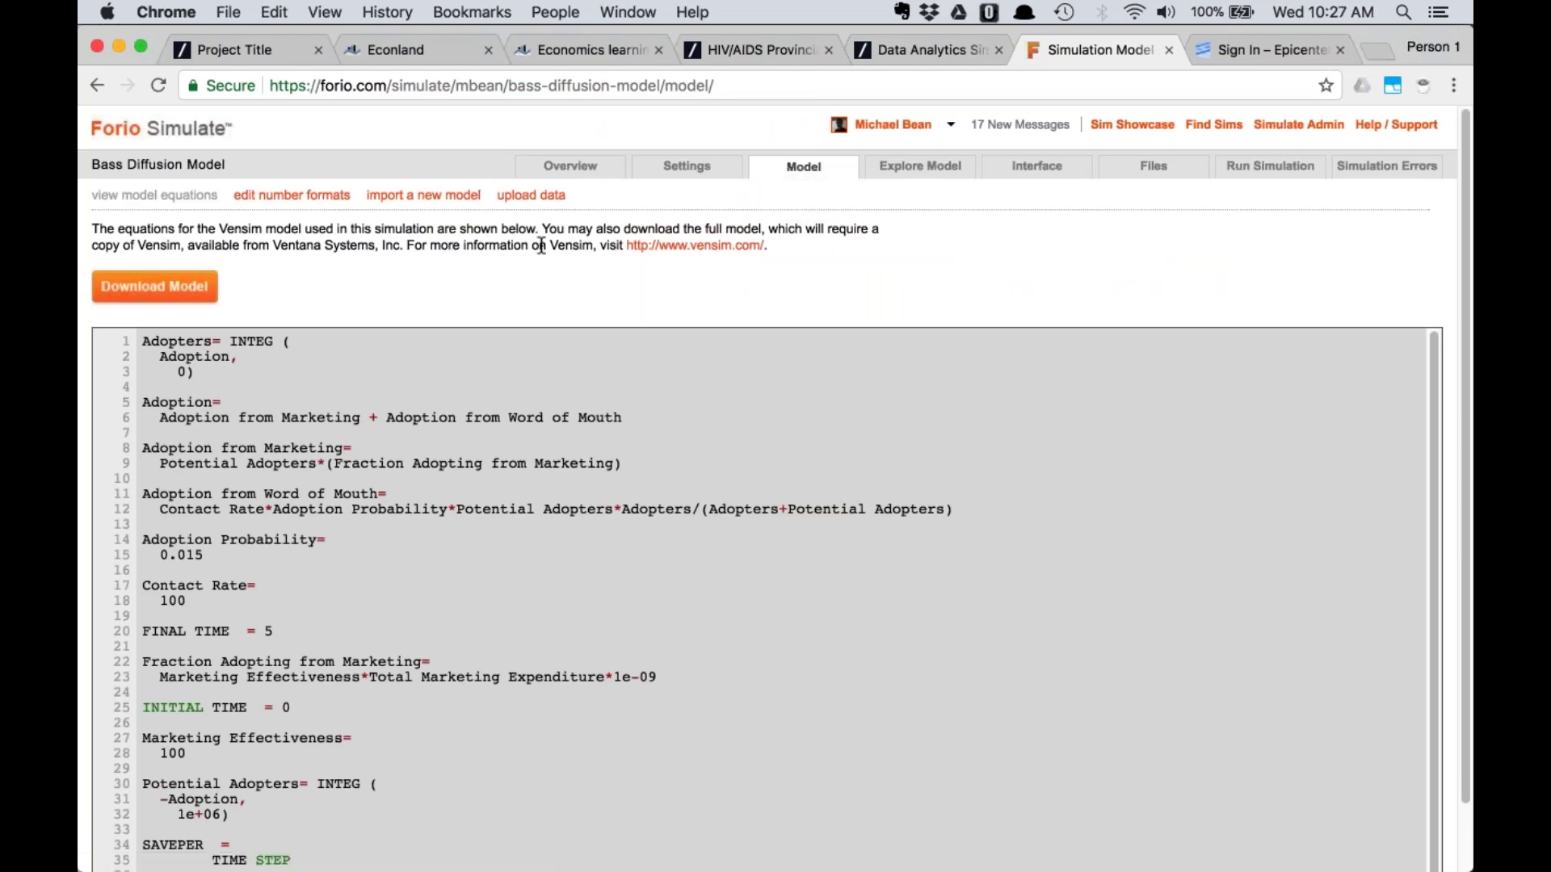
pyautogui.doubleClick(589, 243)
pyautogui.click(154, 286)
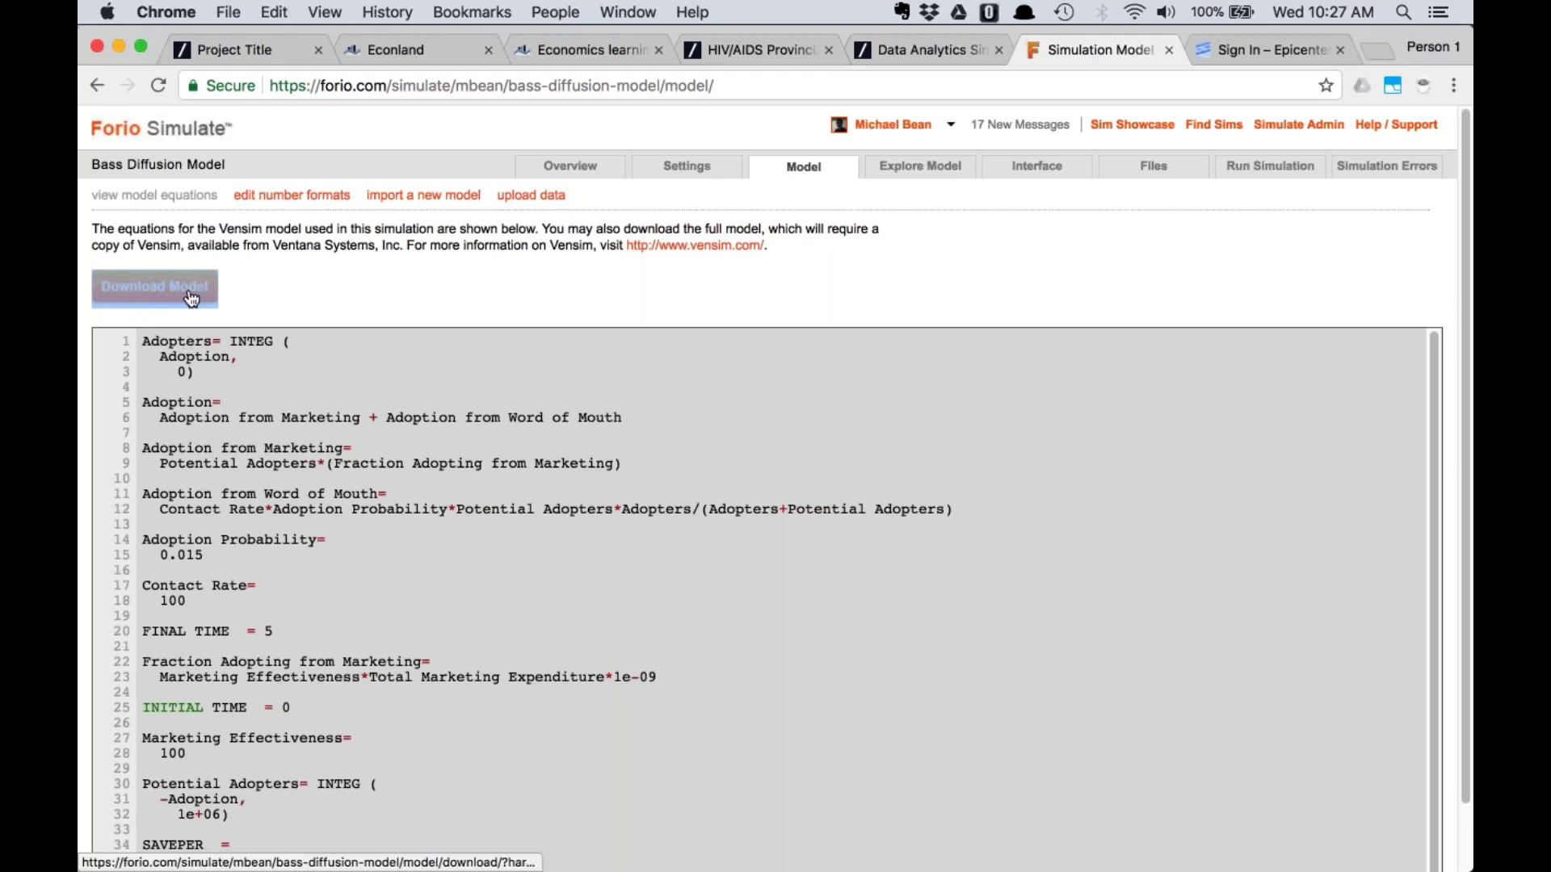
pyautogui.click(191, 300)
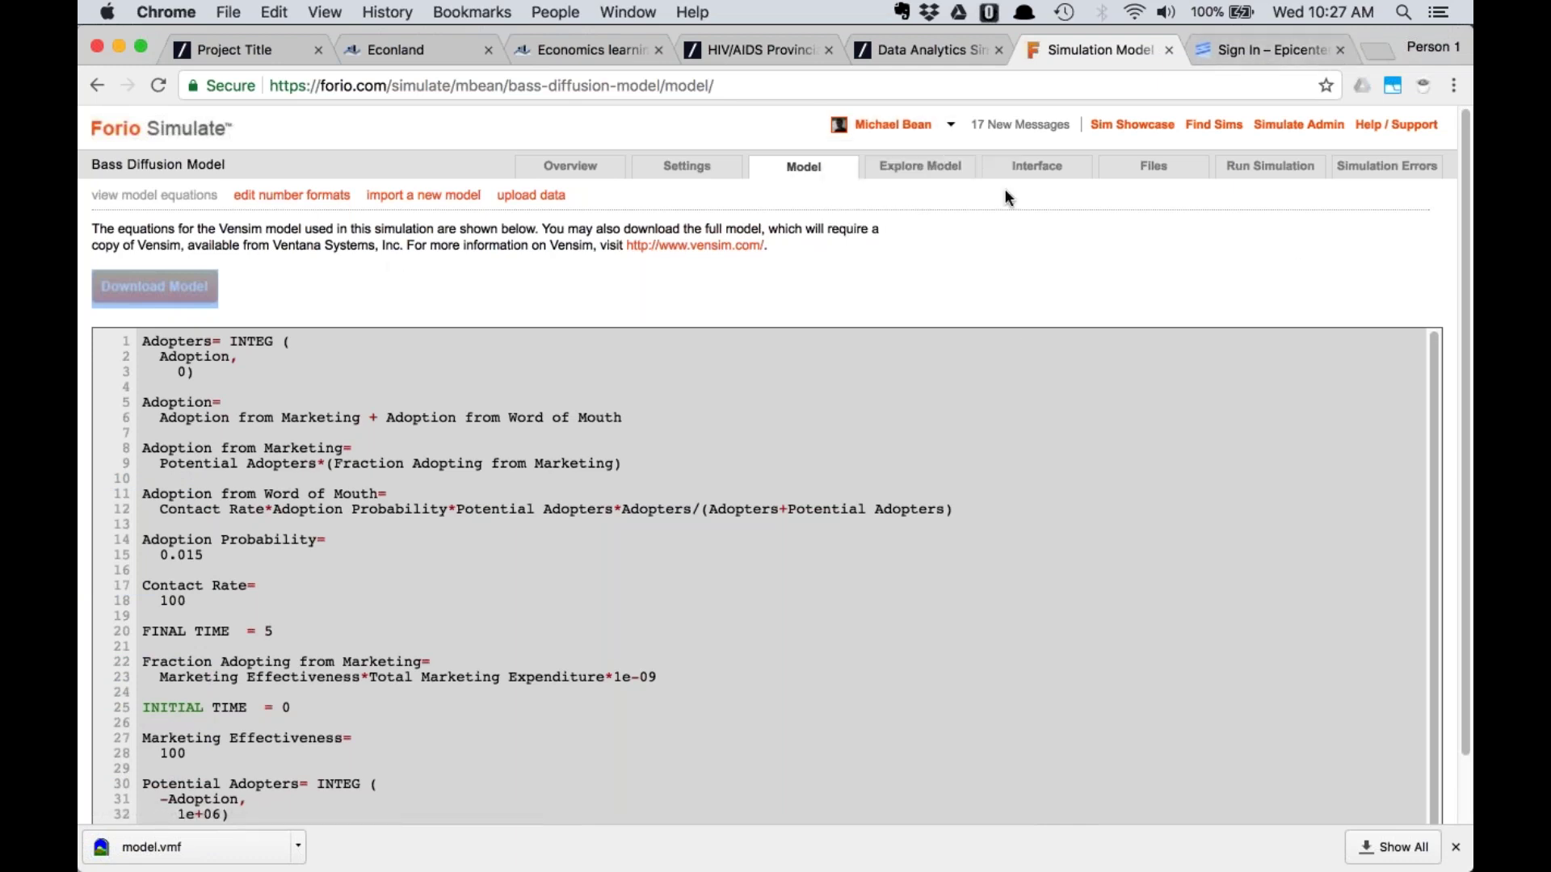
# Load forio.com/epicenter and sign in by re-entering the account password
pyautogui.click(1237, 48)
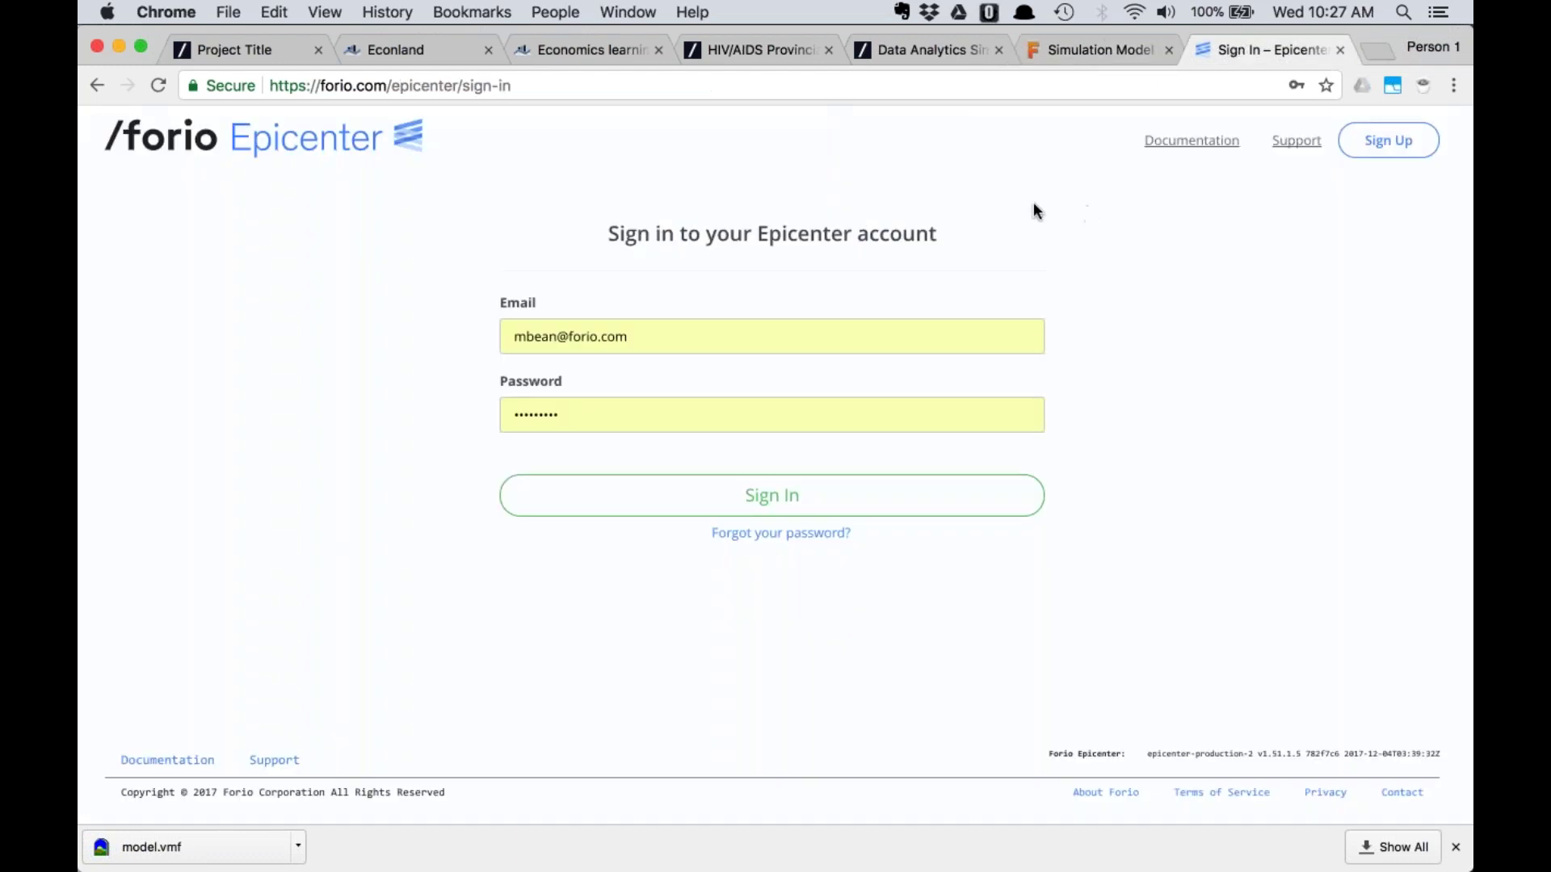
pyautogui.press('super+l')
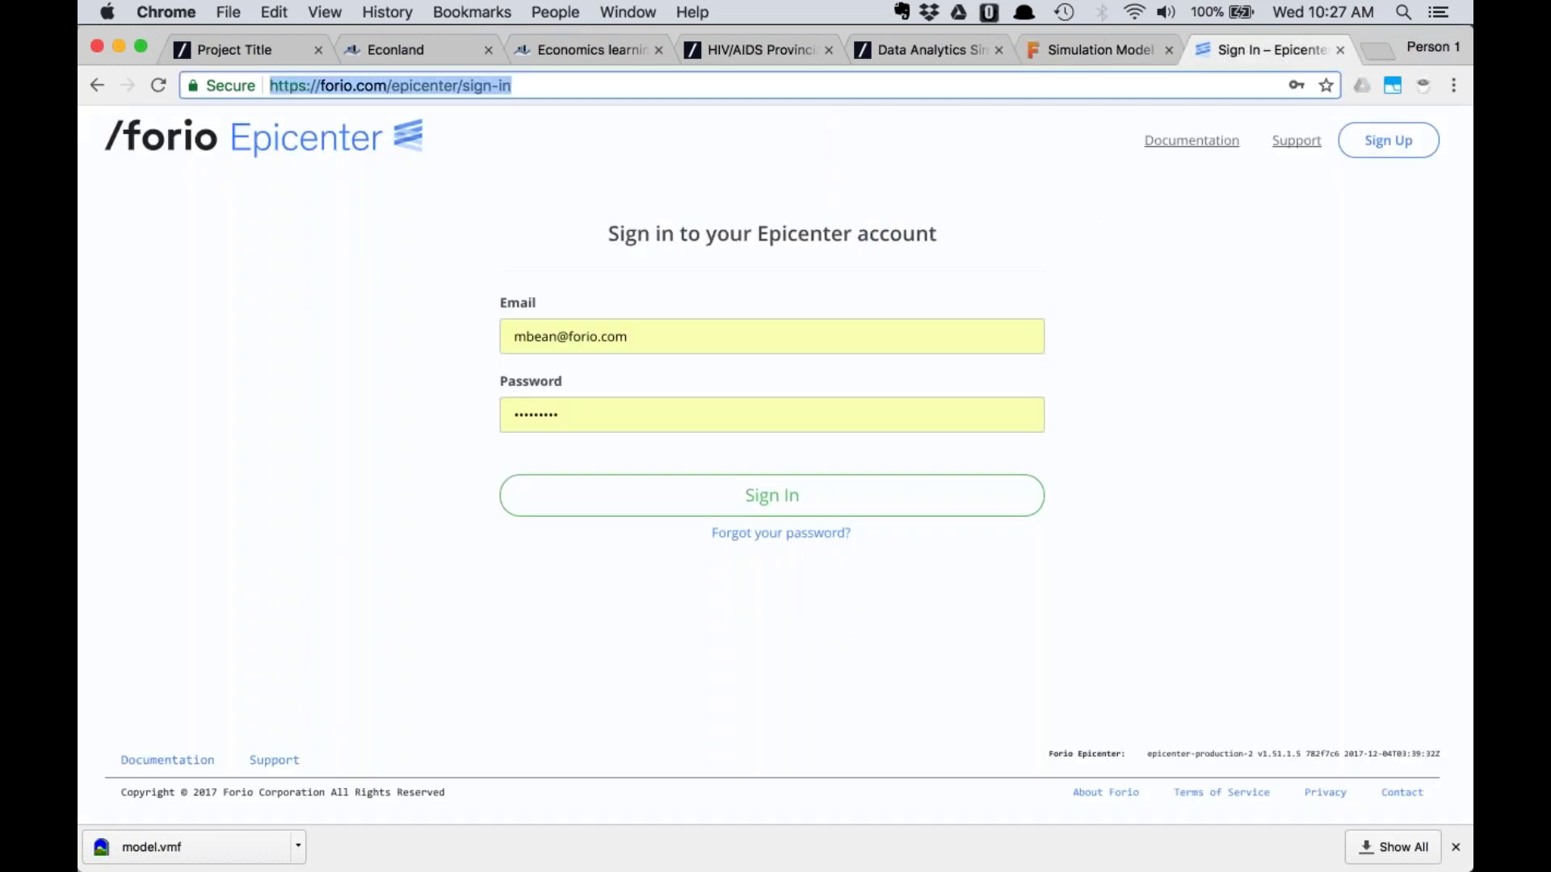
pyautogui.write('forio.com/ep')
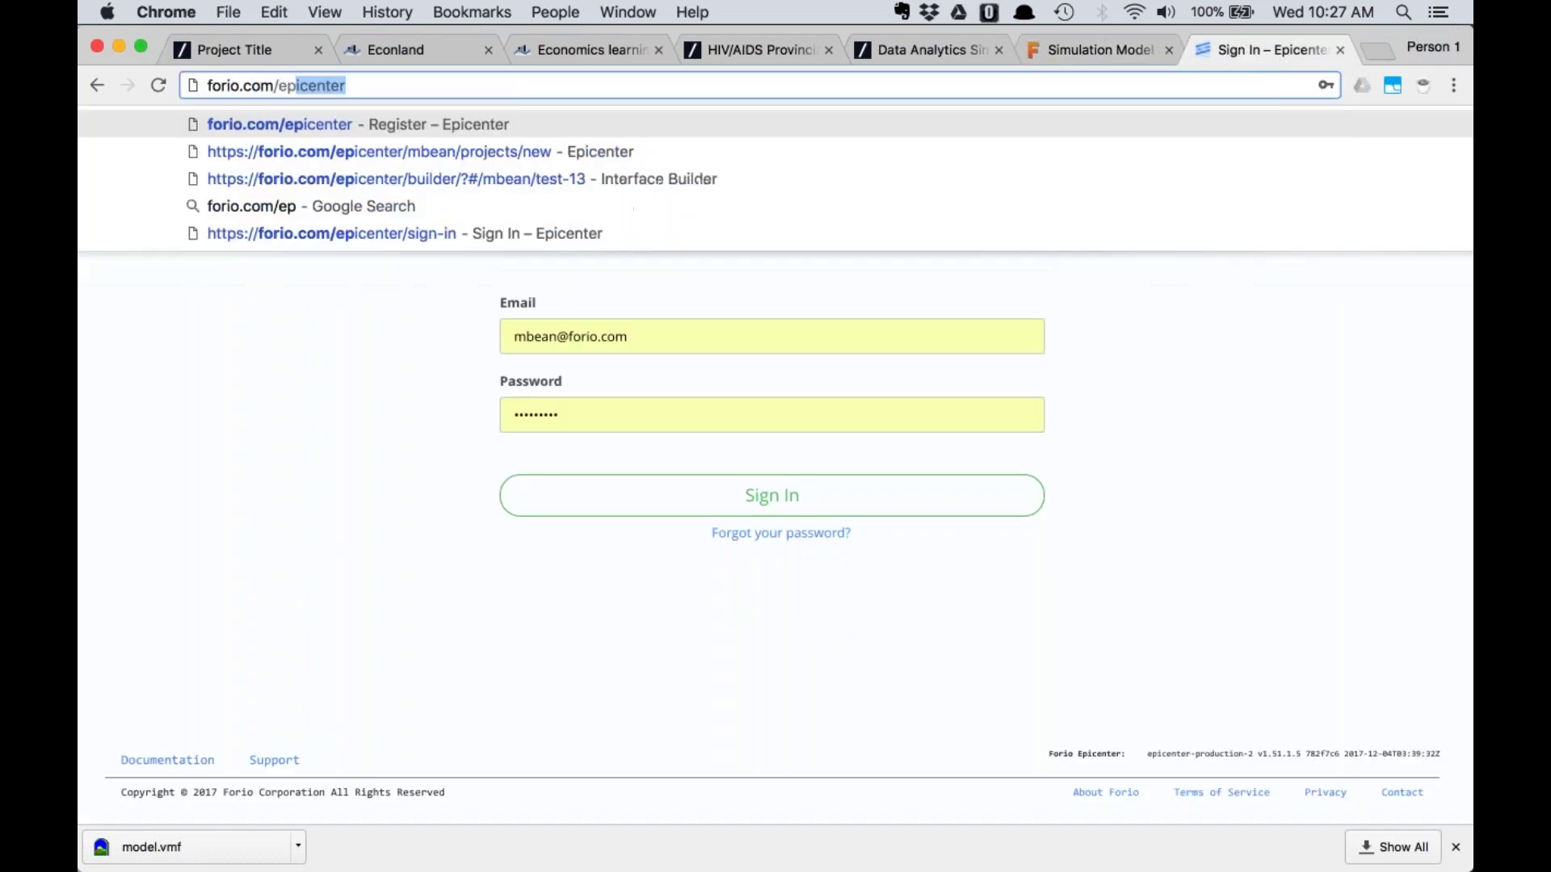
pyautogui.press('Return')
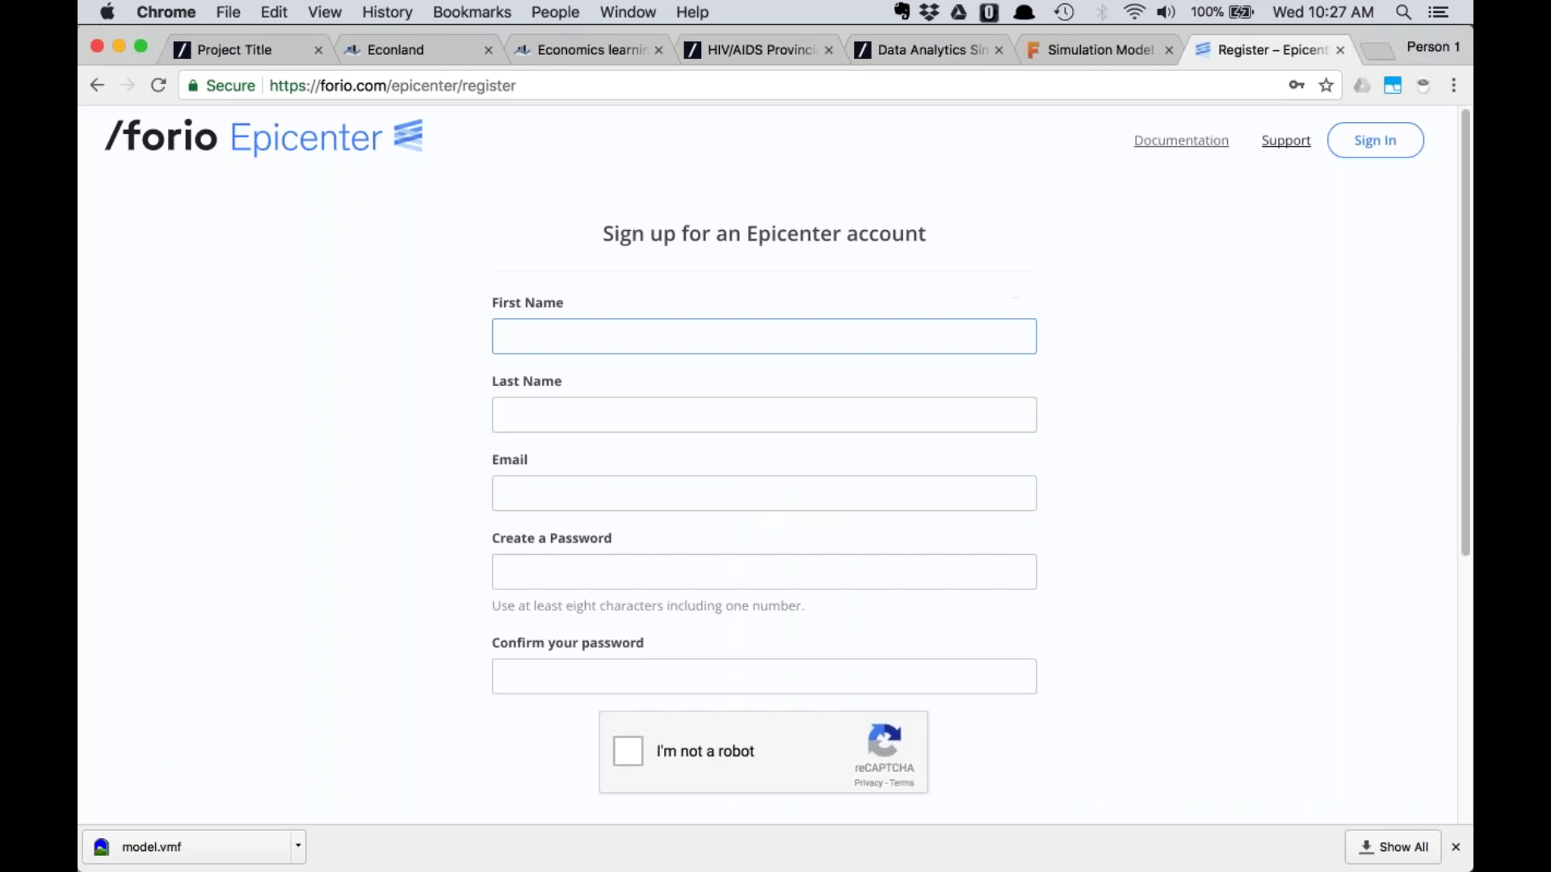
pyautogui.click(608, 408)
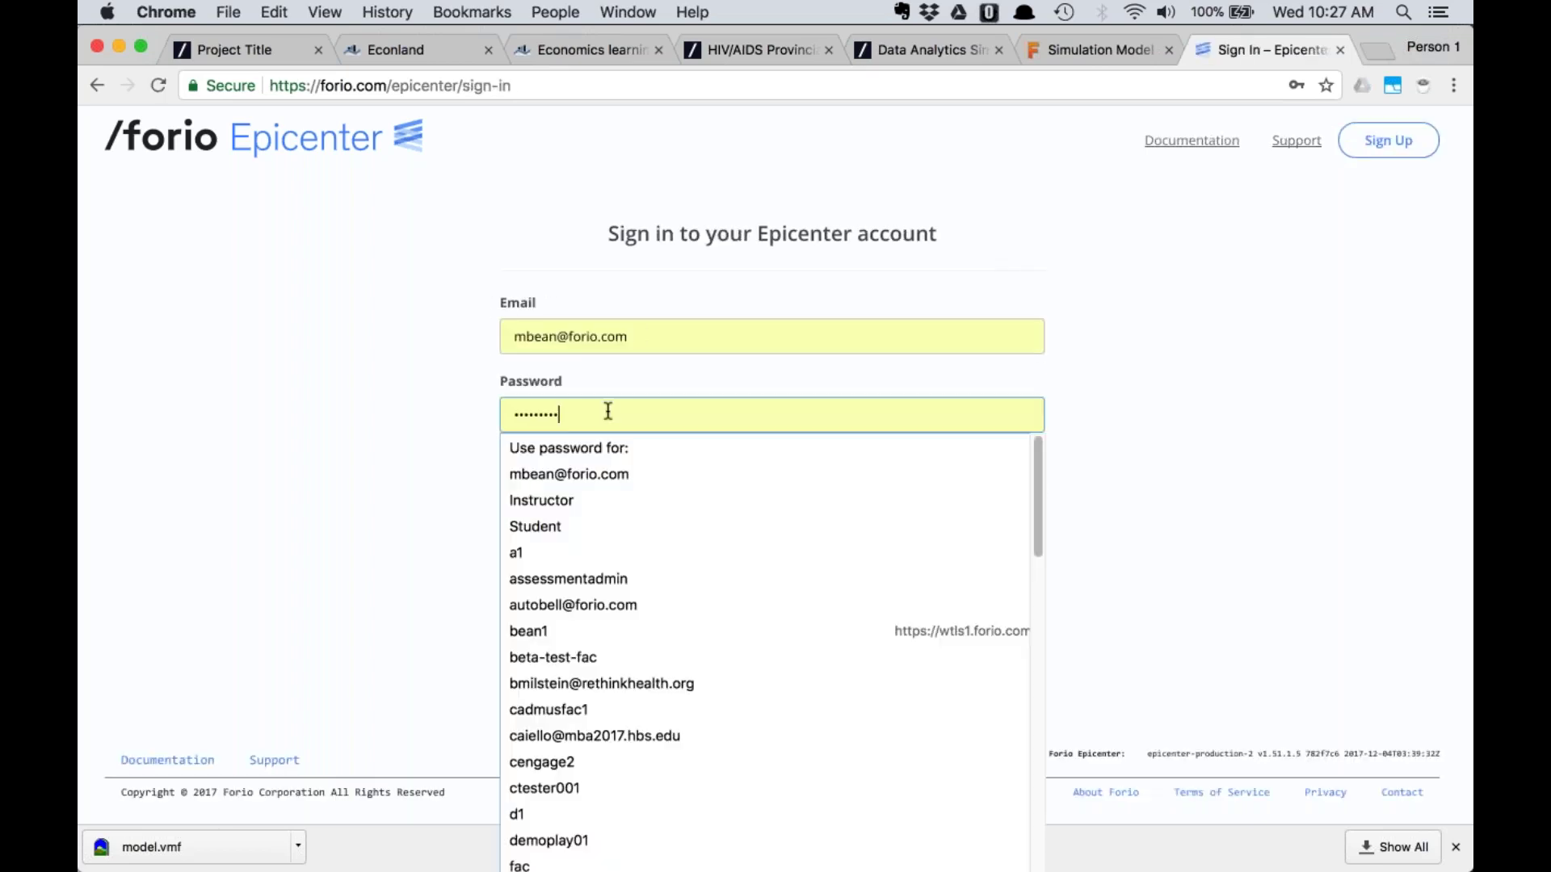
pyautogui.moveTo(595, 409); pyautogui.dragTo(465, 417)
pyautogui.write('•••••••••')
pyautogui.press('Return')
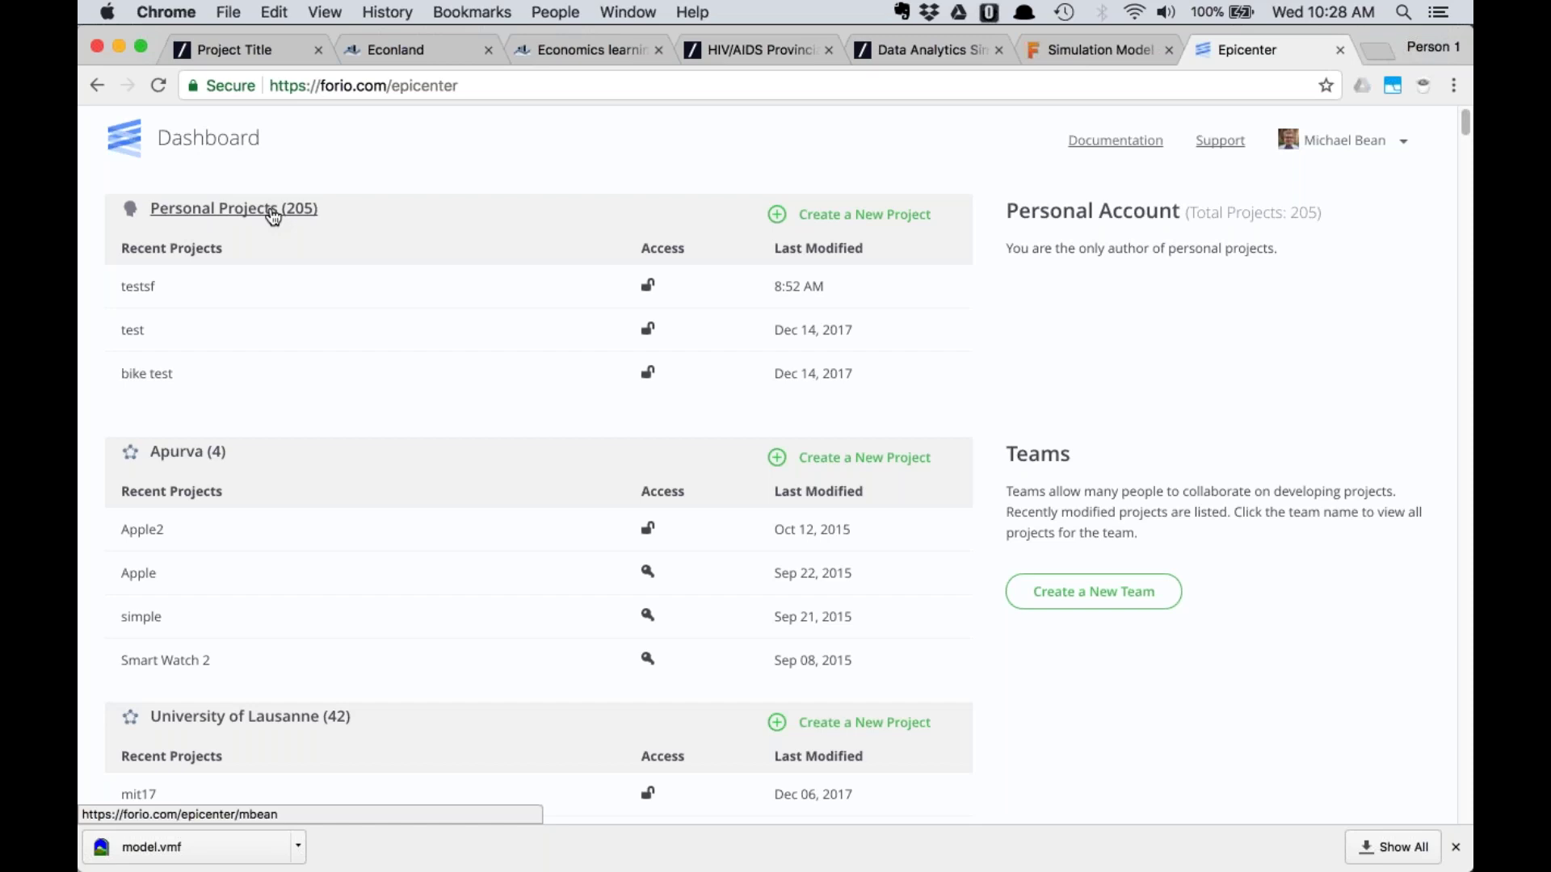
# Start a new project named 'Bass Diffusion Model', letting the ID auto-fill as bass-diffusion-model
pyautogui.click(830, 215)
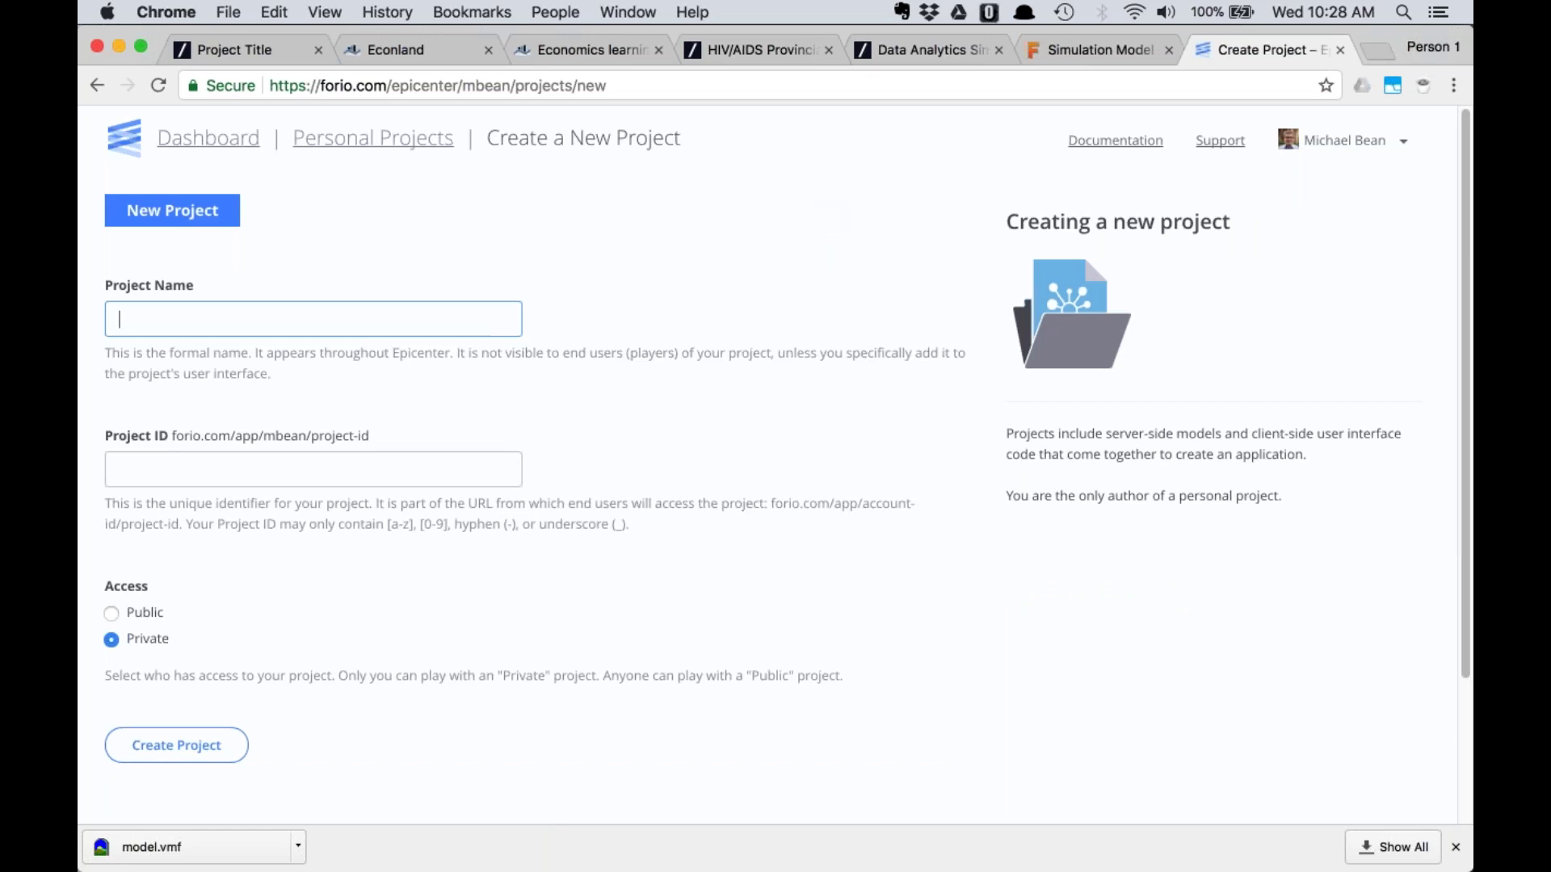
pyautogui.click(1107, 47)
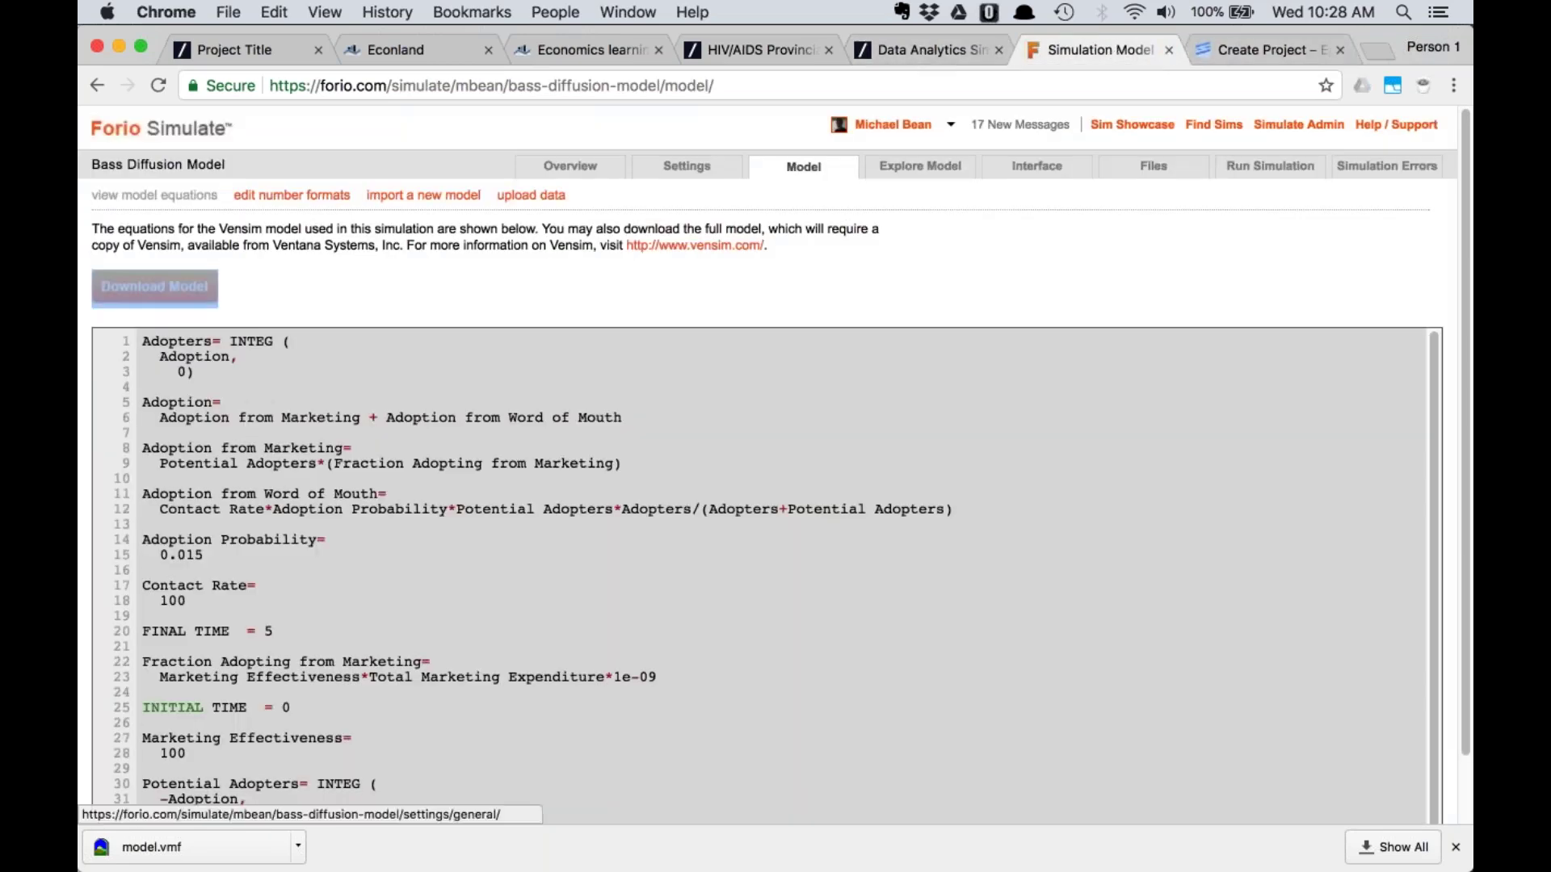
pyautogui.click(605, 166)
pyautogui.click(1243, 51)
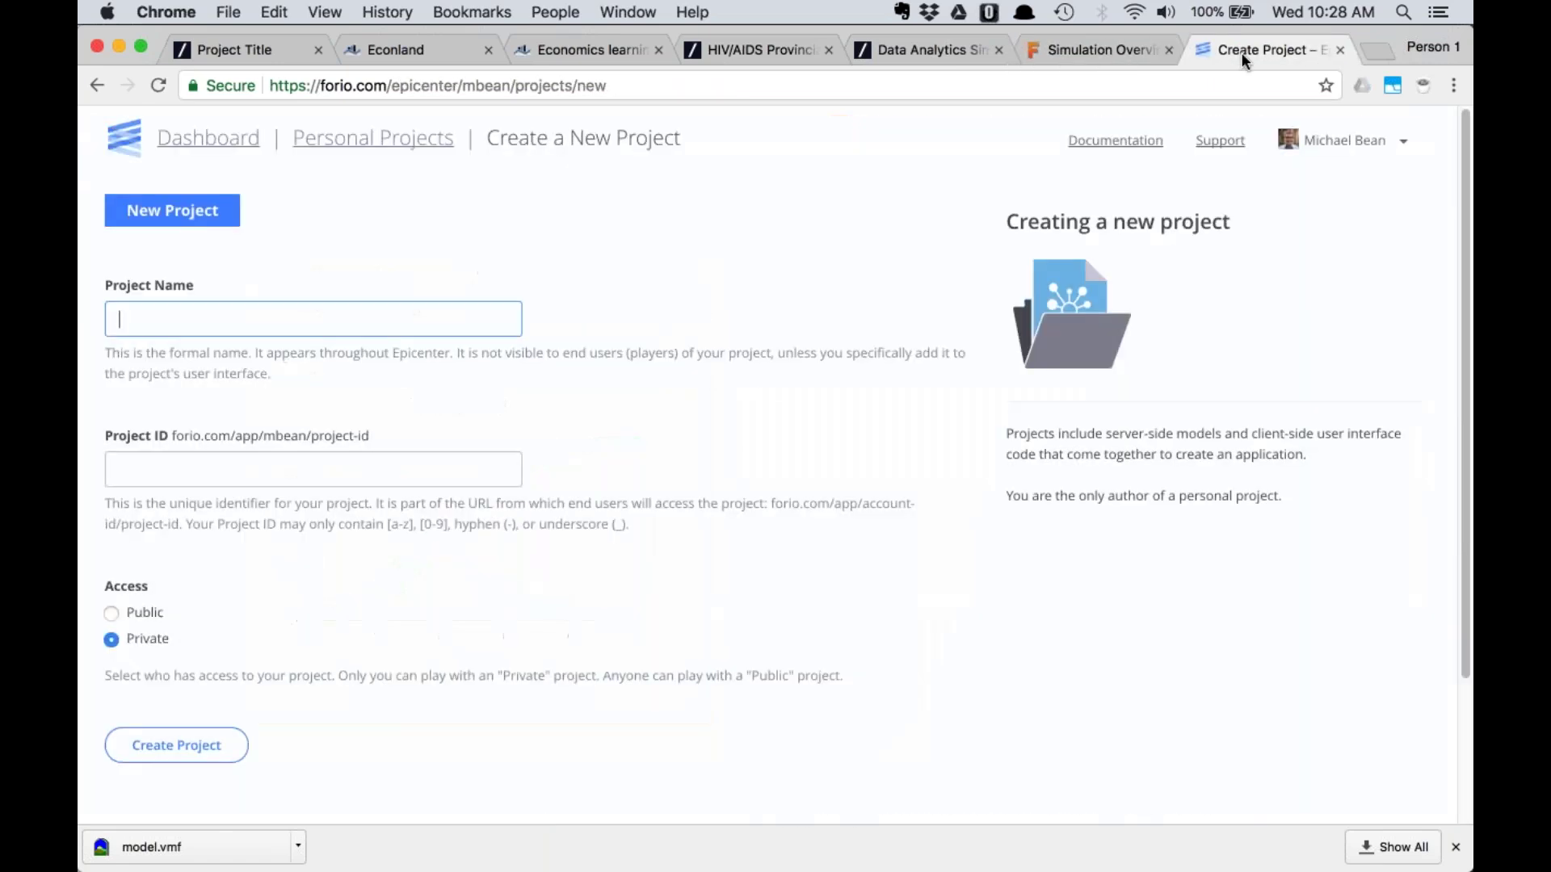
pyautogui.click(316, 312)
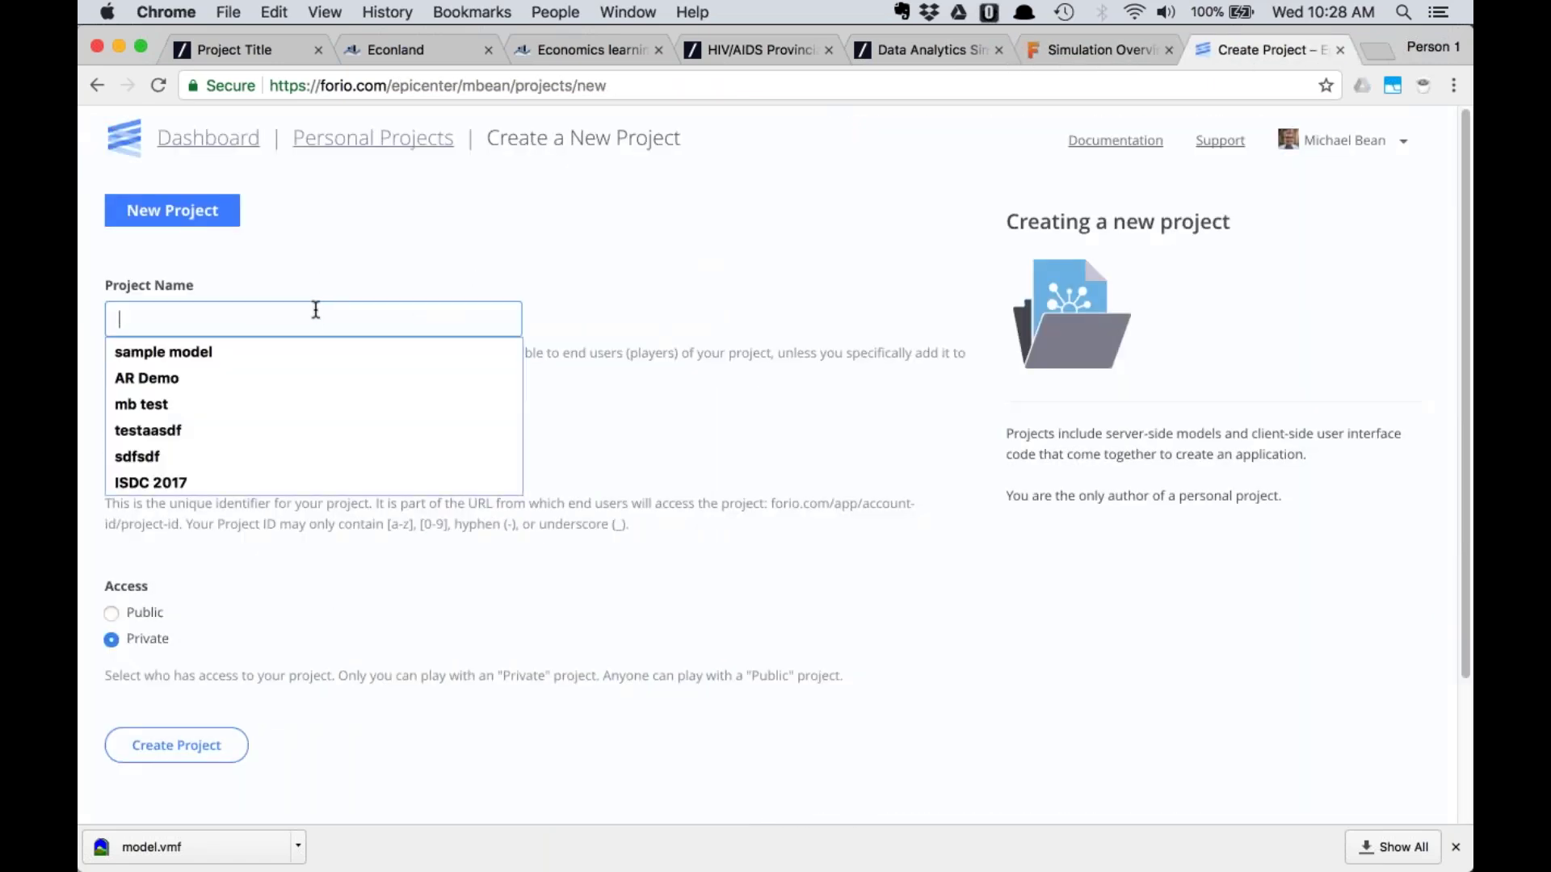
pyautogui.write('b')
pyautogui.press('BackSpace')
pyautogui.write('Bass Diffusion Mode')
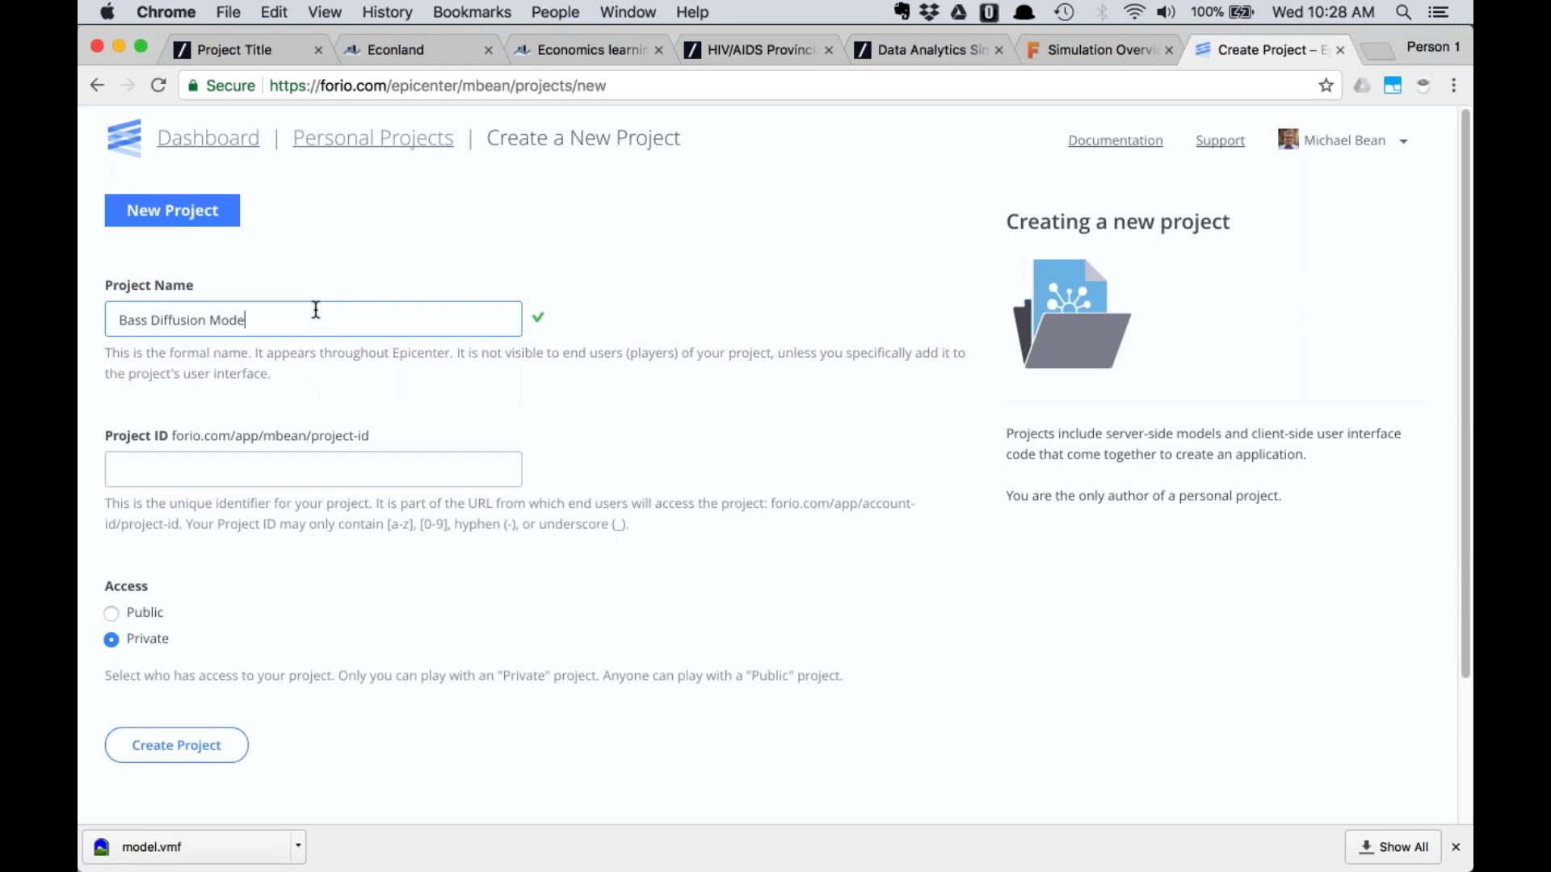
pyautogui.write('l')
pyautogui.press('Tab')
# Inspect the project's resulting web address ending in bass-diffusion-model
pyautogui.moveTo(172, 436); pyautogui.dragTo(272, 436)
pyautogui.click(269, 436)
pyautogui.doubleClick(270, 436)
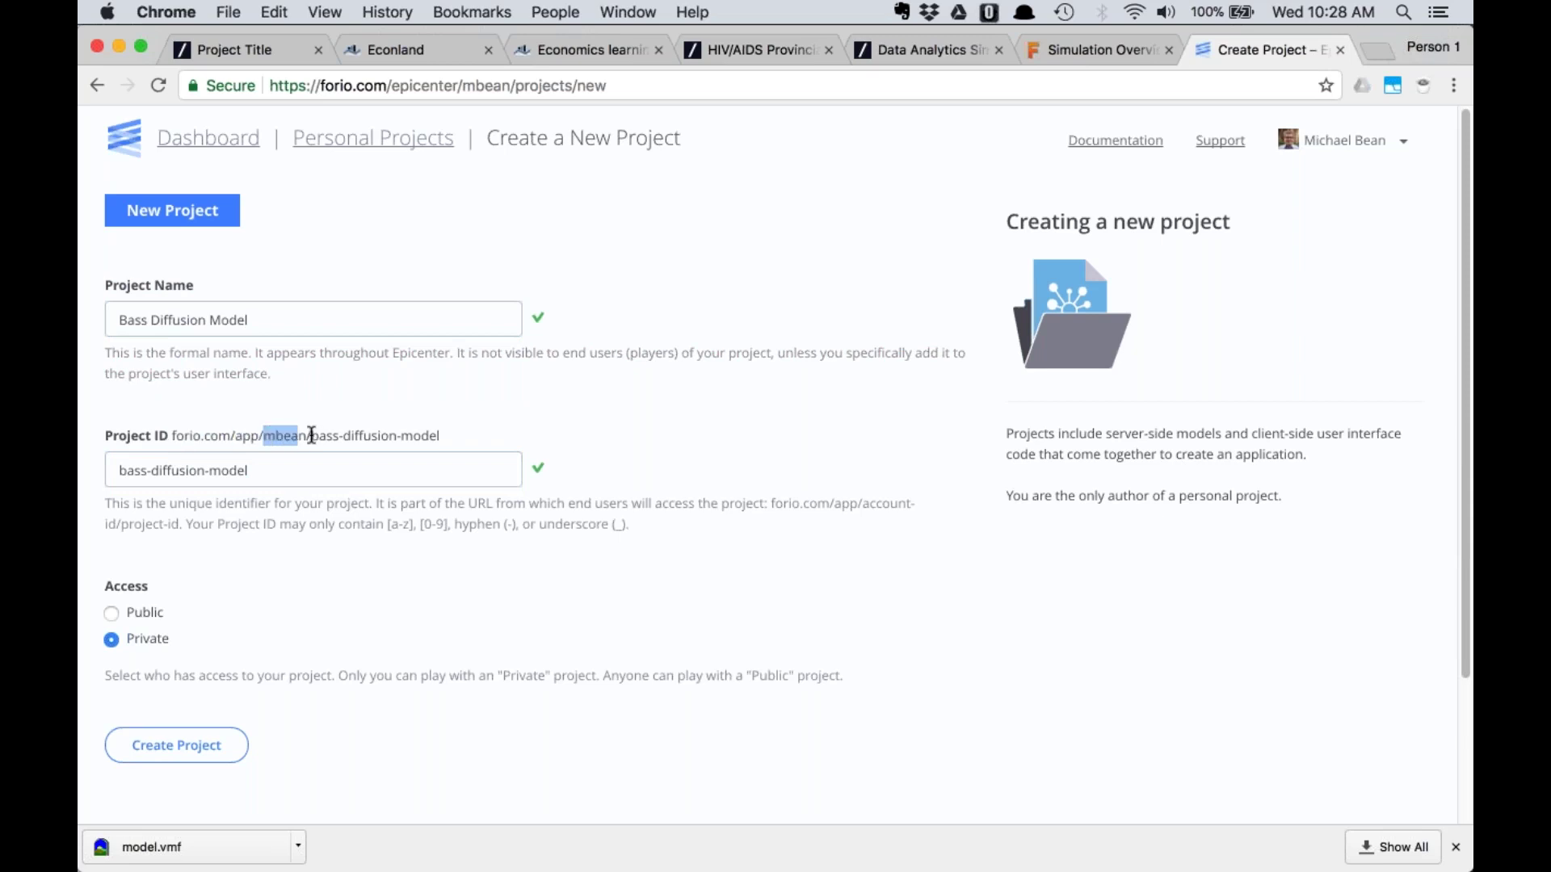
pyautogui.moveTo(311, 436); pyautogui.dragTo(498, 421)
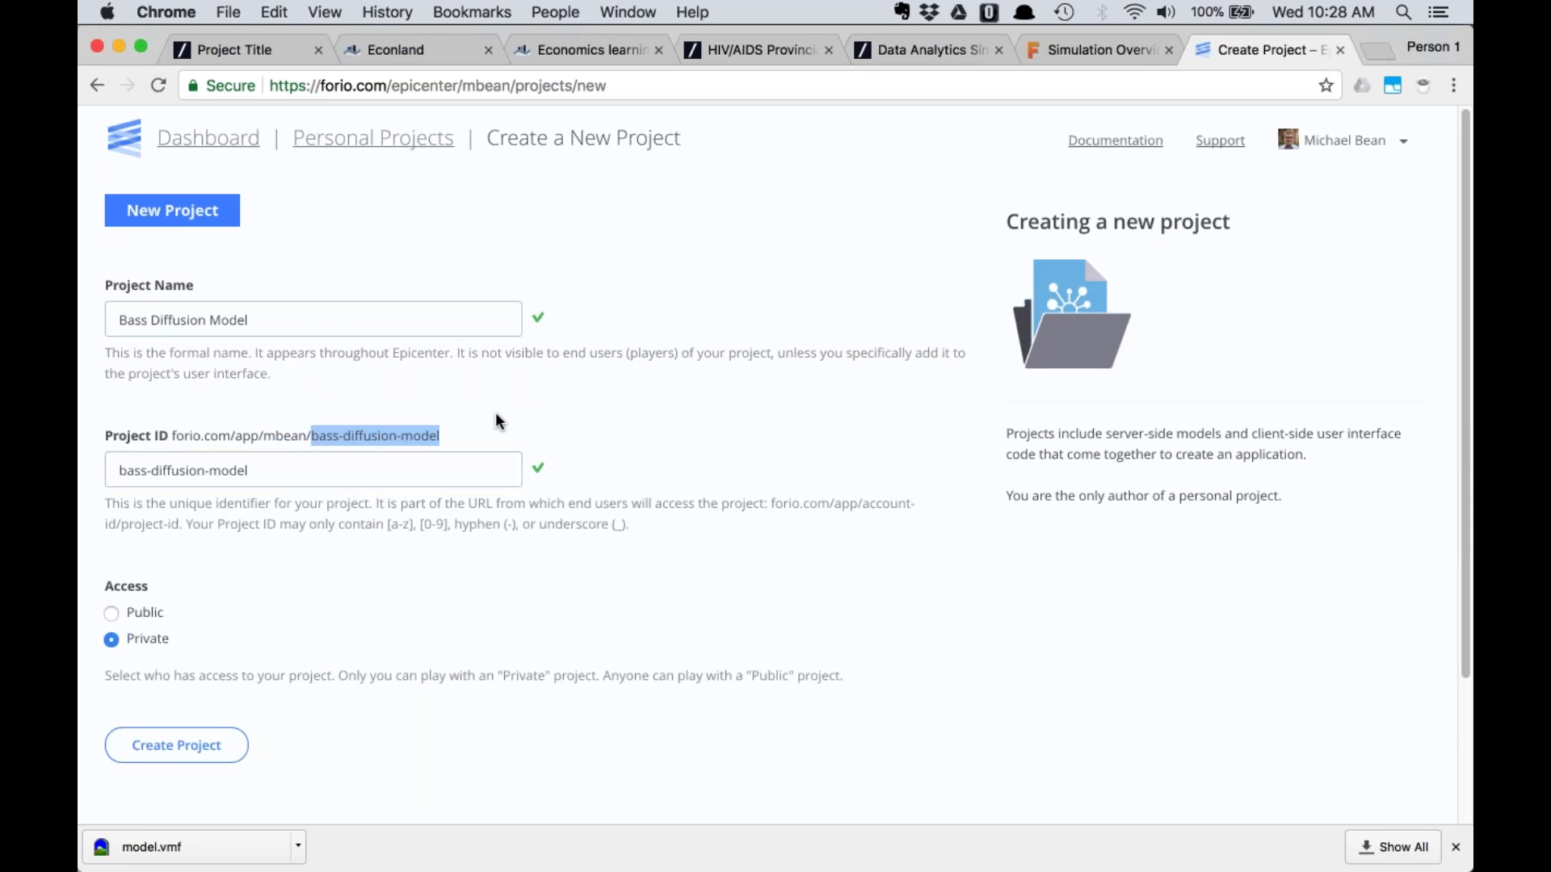
pyautogui.click(496, 421)
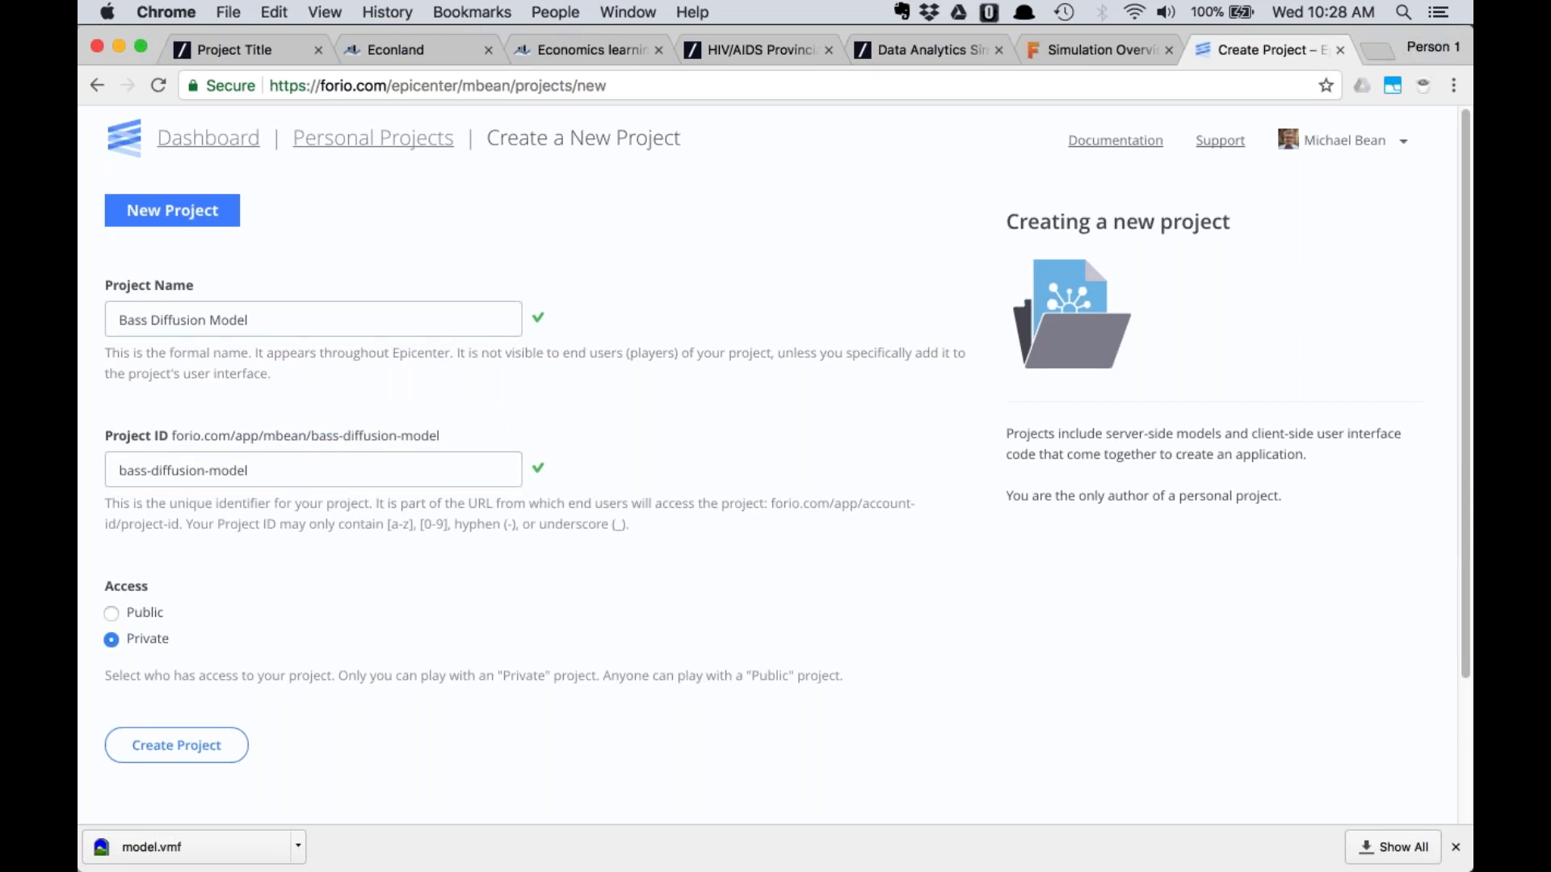
pyautogui.moveTo(440, 436); pyautogui.dragTo(176, 428)
pyautogui.click(198, 411)
# Set access to Public and create the Bass Diffusion Model project
pyautogui.click(111, 613)
pyautogui.click(178, 746)
pyautogui.click(173, 743)
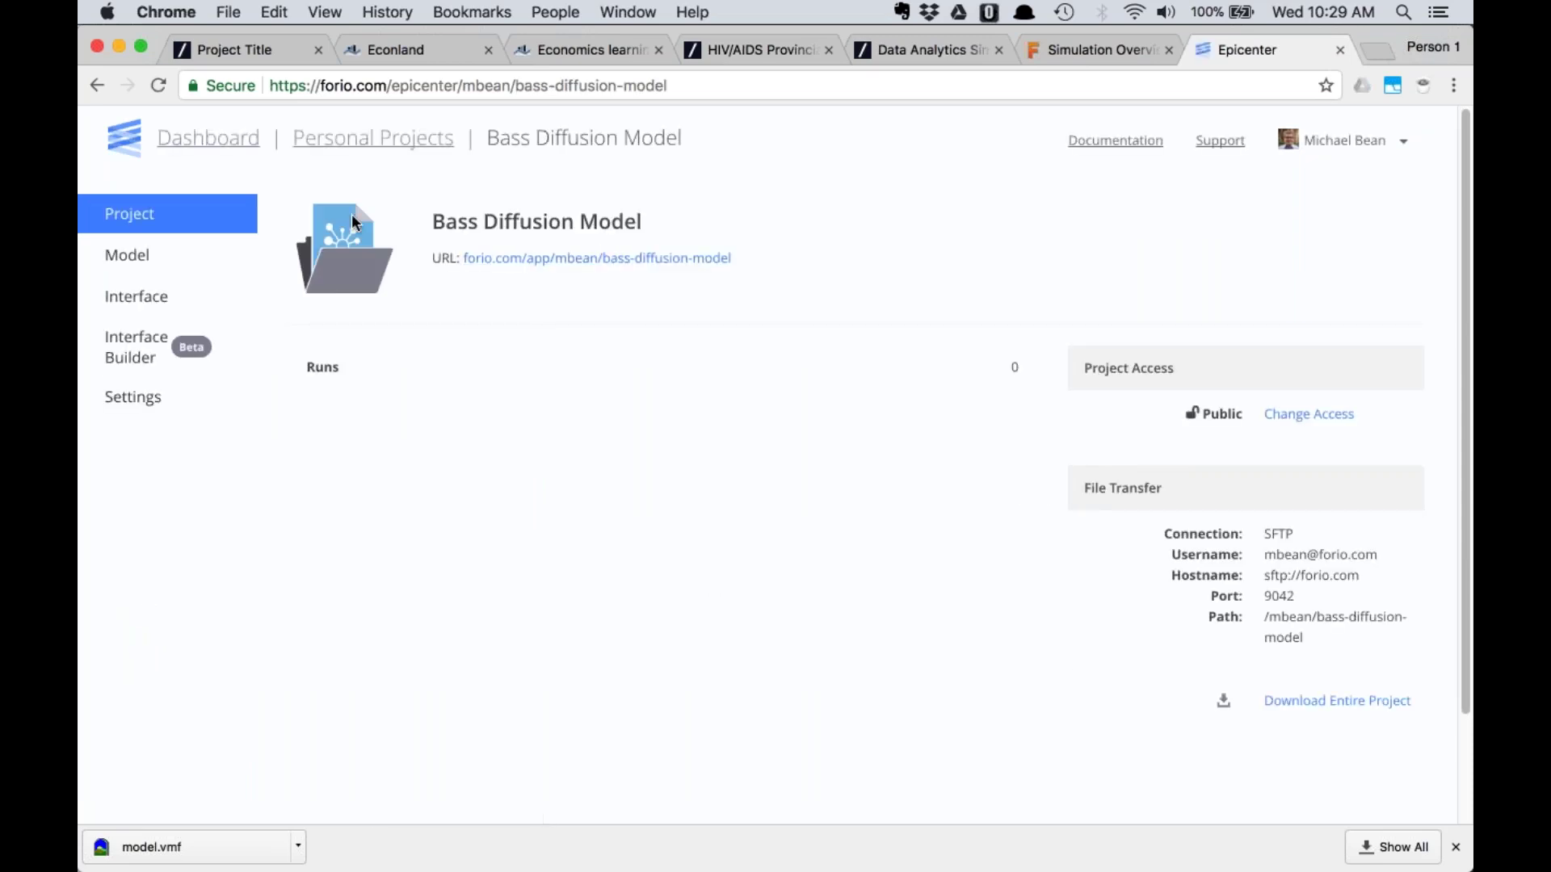
# Browse the project's Model and Interface files, ending on the empty Model files list
pyautogui.click(129, 257)
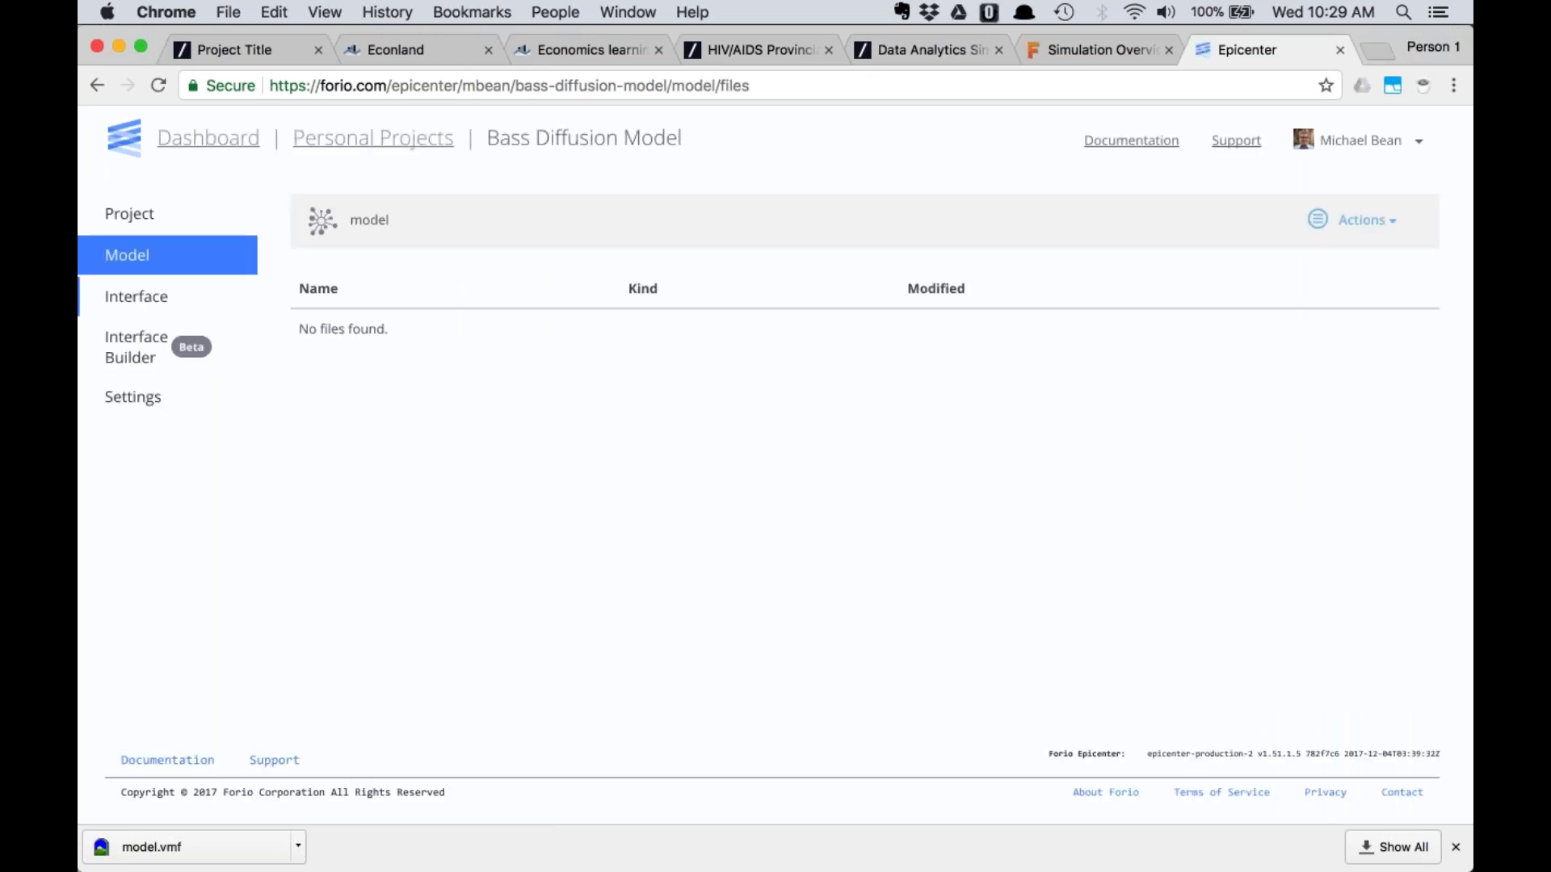
pyautogui.click(136, 301)
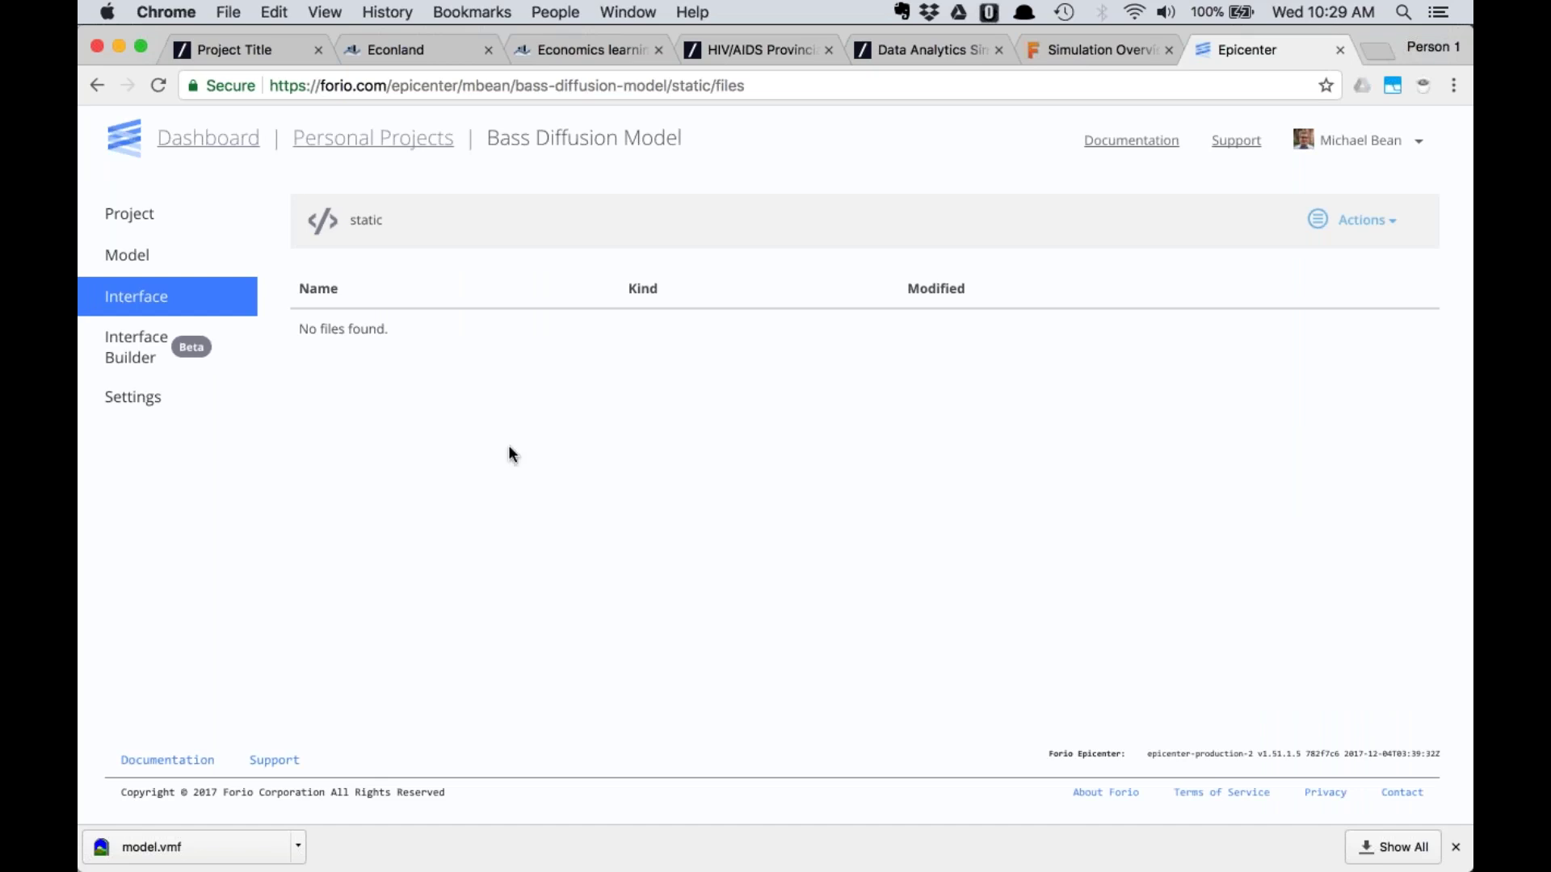
pyautogui.click(145, 256)
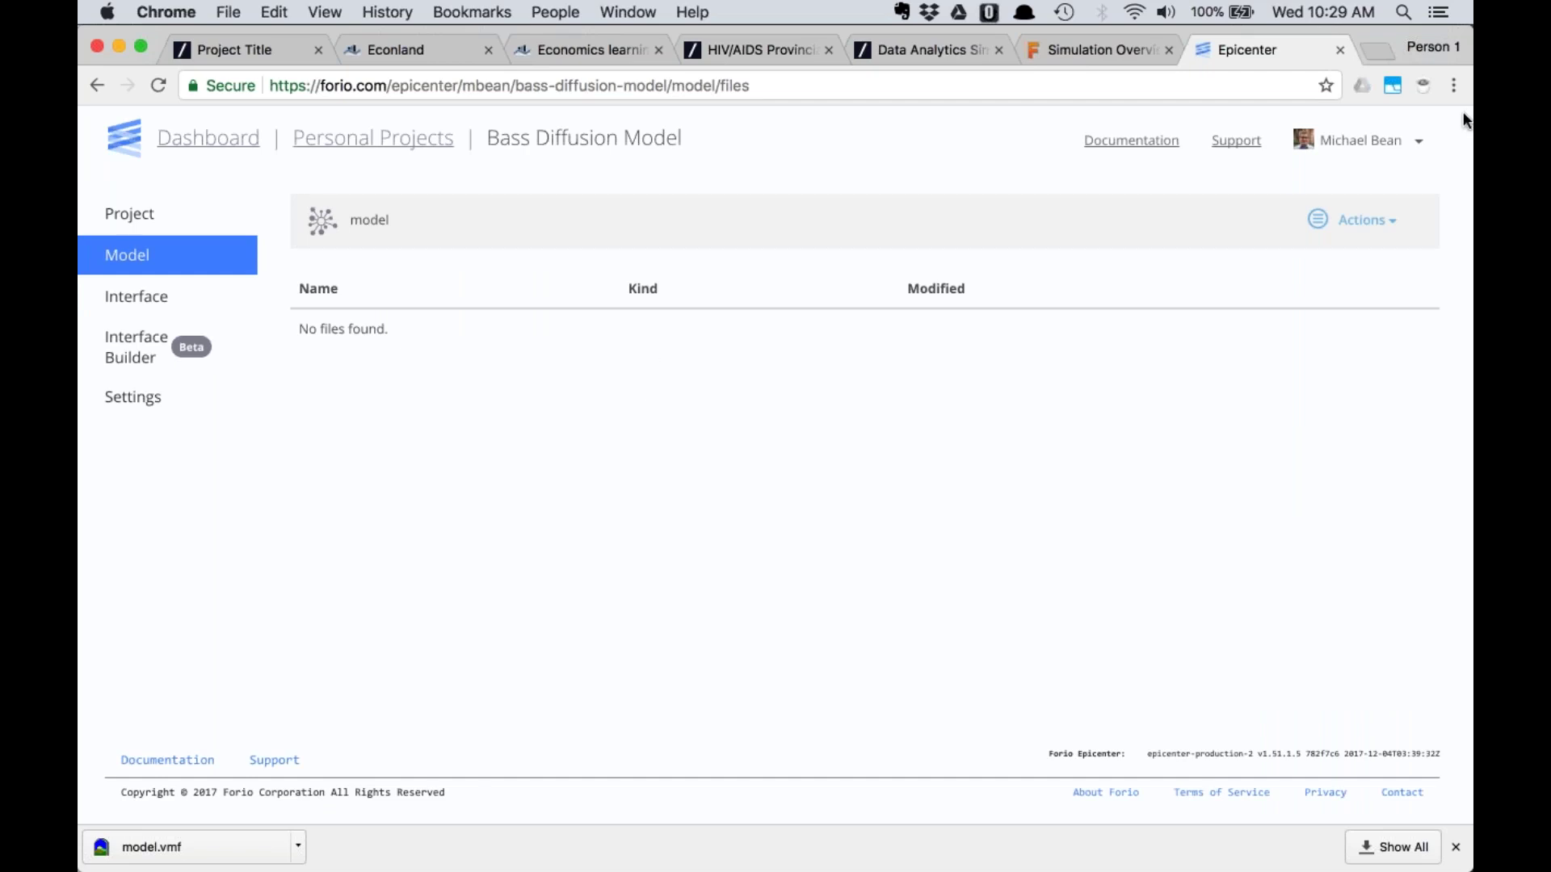
# Drag model.vmf from the Desktop in Finder onto the project's Model files page
pyautogui.hotkey('alt', 'space')
pyautogui.press('Escape')
pyautogui.press('super+Tab')
pyautogui.press('super+Tab')
pyautogui.press('super+Tab')
pyautogui.press('super+Tab')
pyautogui.press('super+Tab')
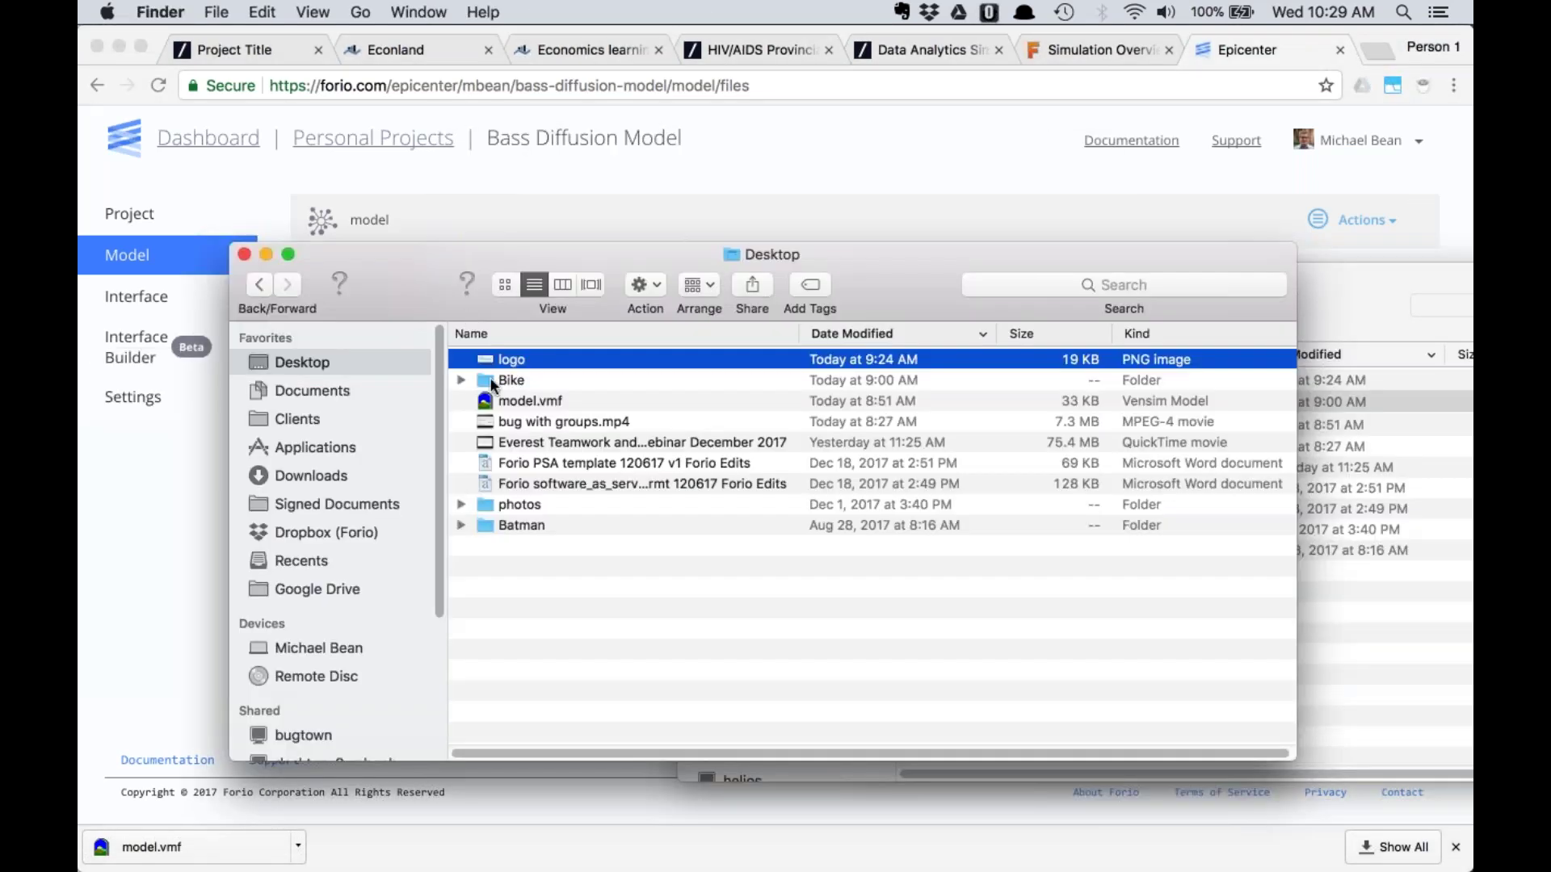
pyautogui.click(511, 399)
pyautogui.moveTo(434, 264); pyautogui.dragTo(1027, 249)
pyautogui.moveTo(1118, 387); pyautogui.dragTo(476, 480)
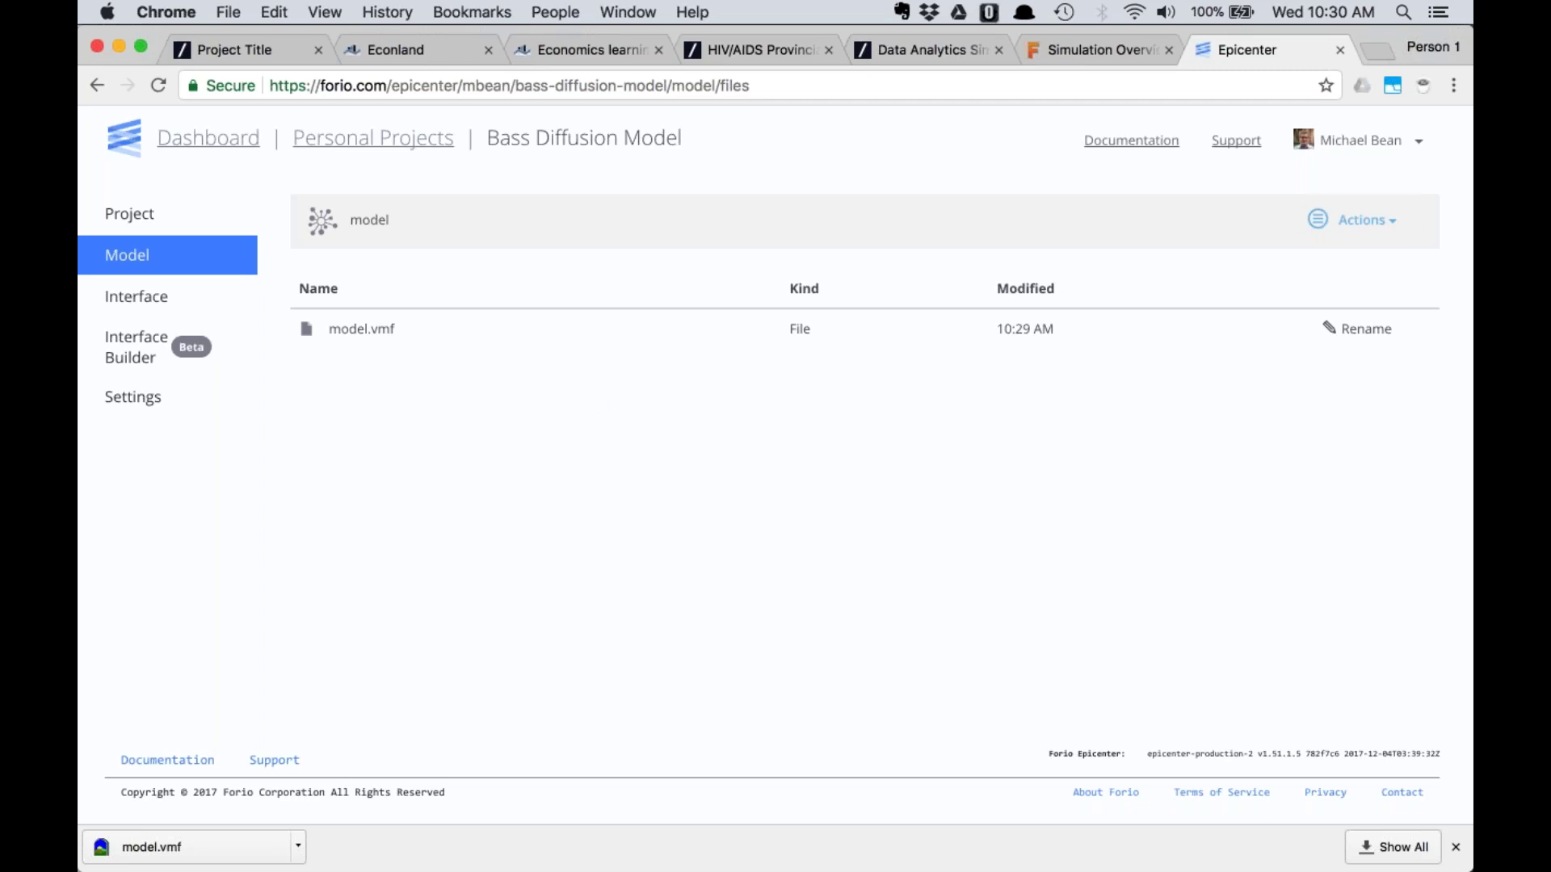
# Abandon the Upload File chooser and view the project's still-empty Interface files
pyautogui.click(1365, 220)
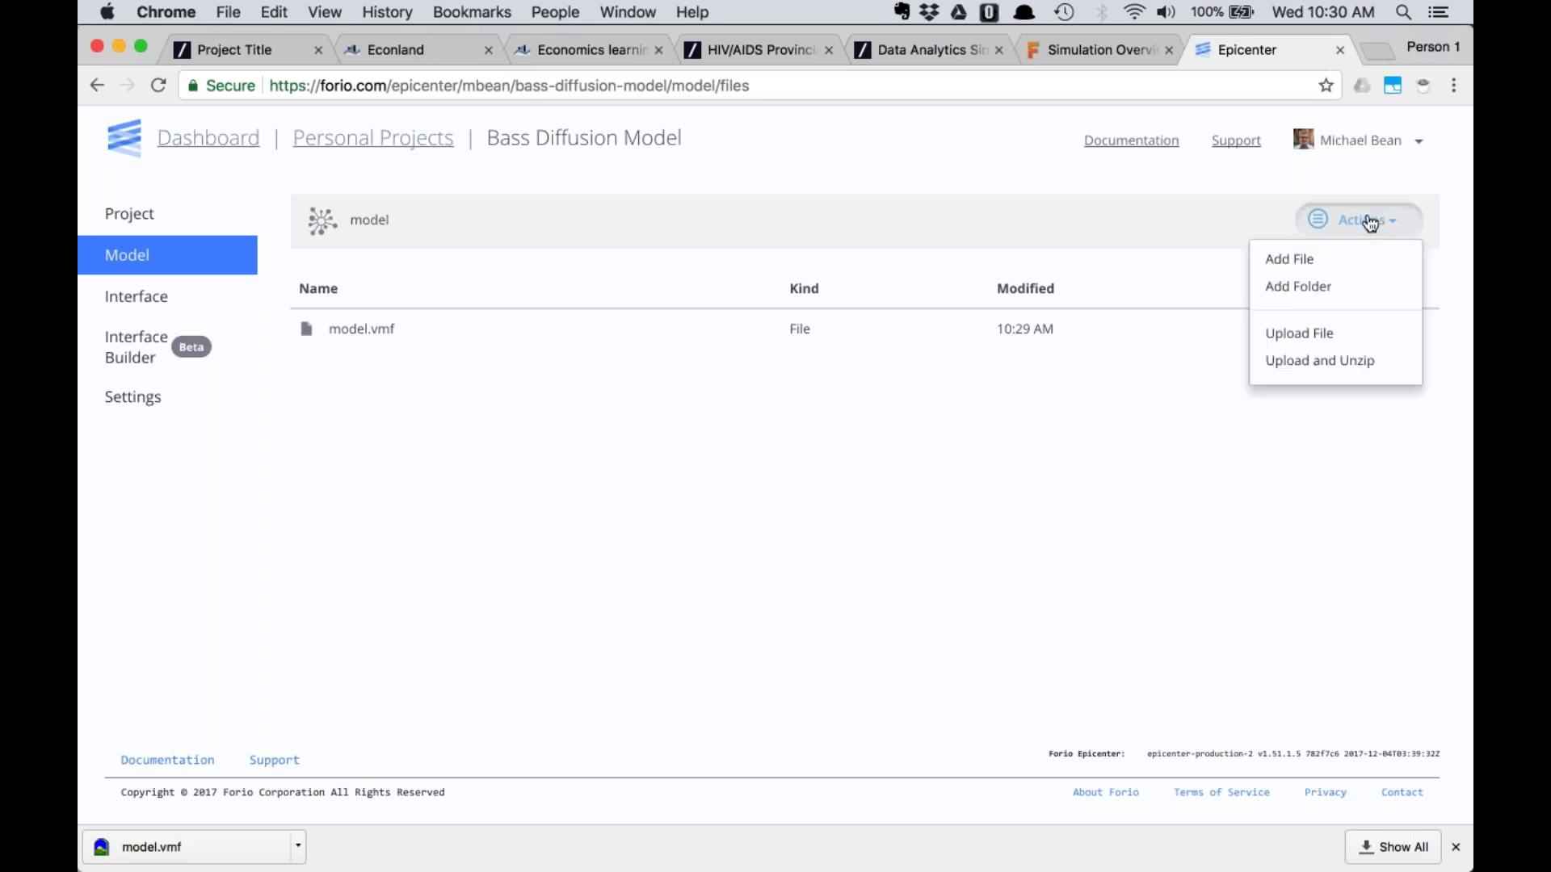
pyautogui.click(1302, 332)
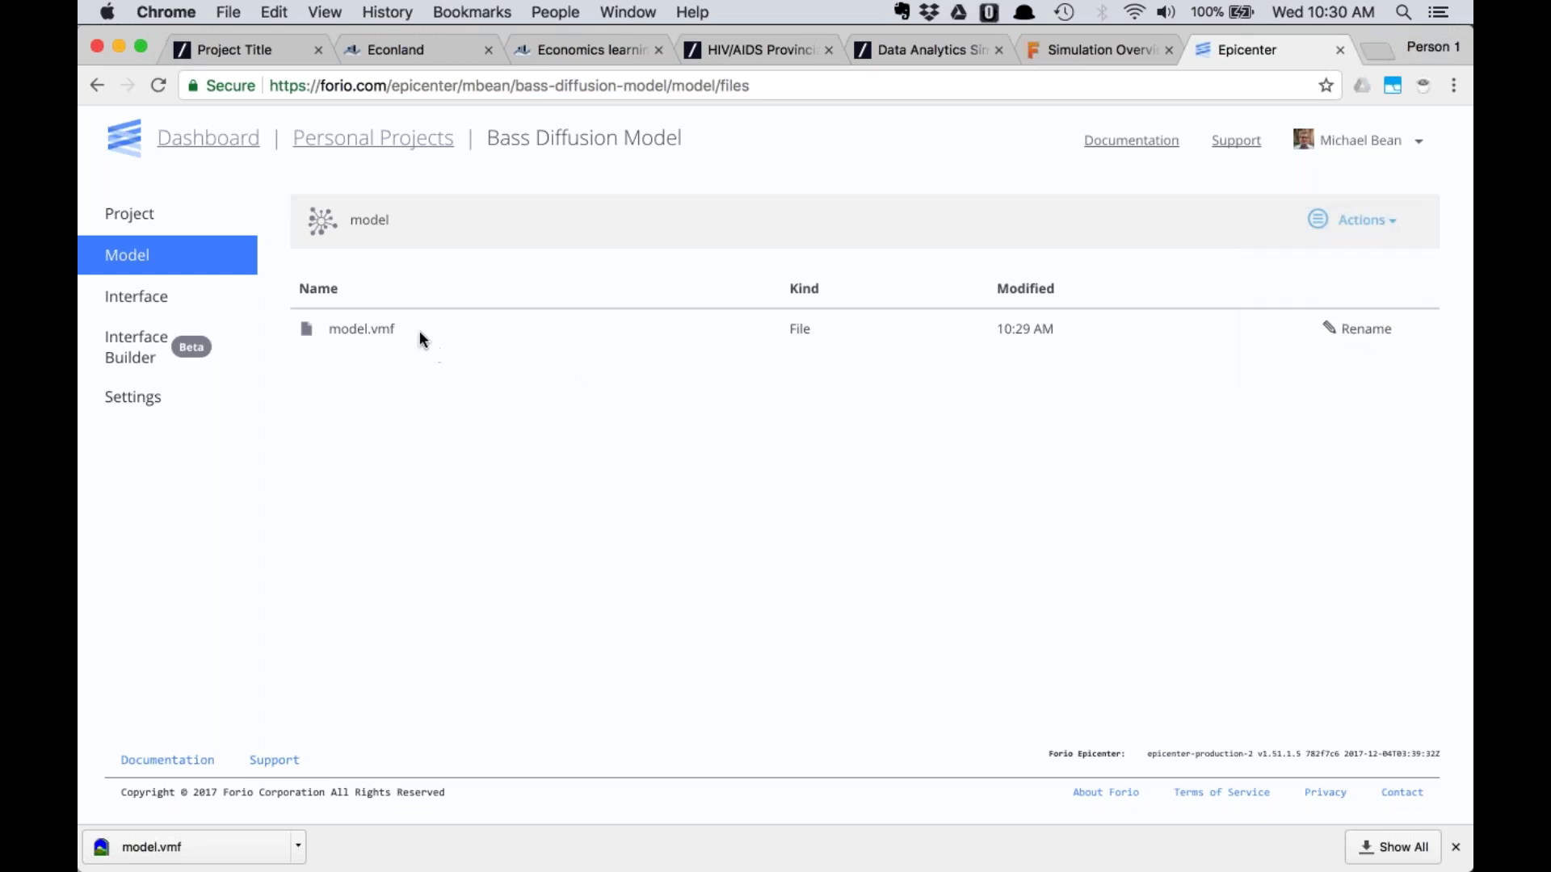
pyautogui.click(164, 299)
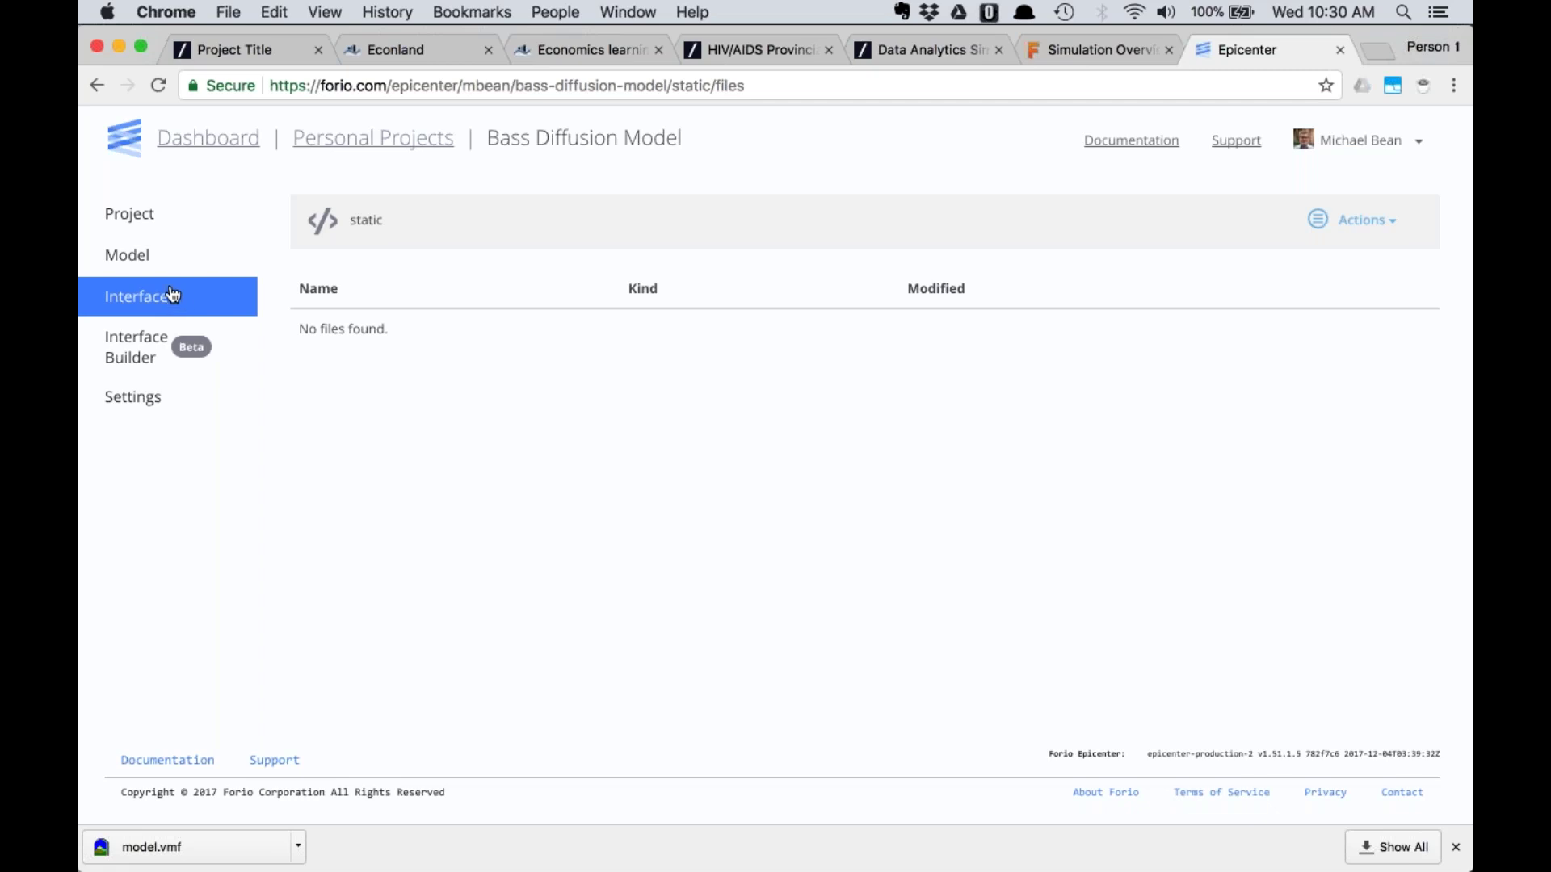
# Launch the Interface Builder, then bring back the Simulate Bass Diffusion overview page
pyautogui.click(162, 357)
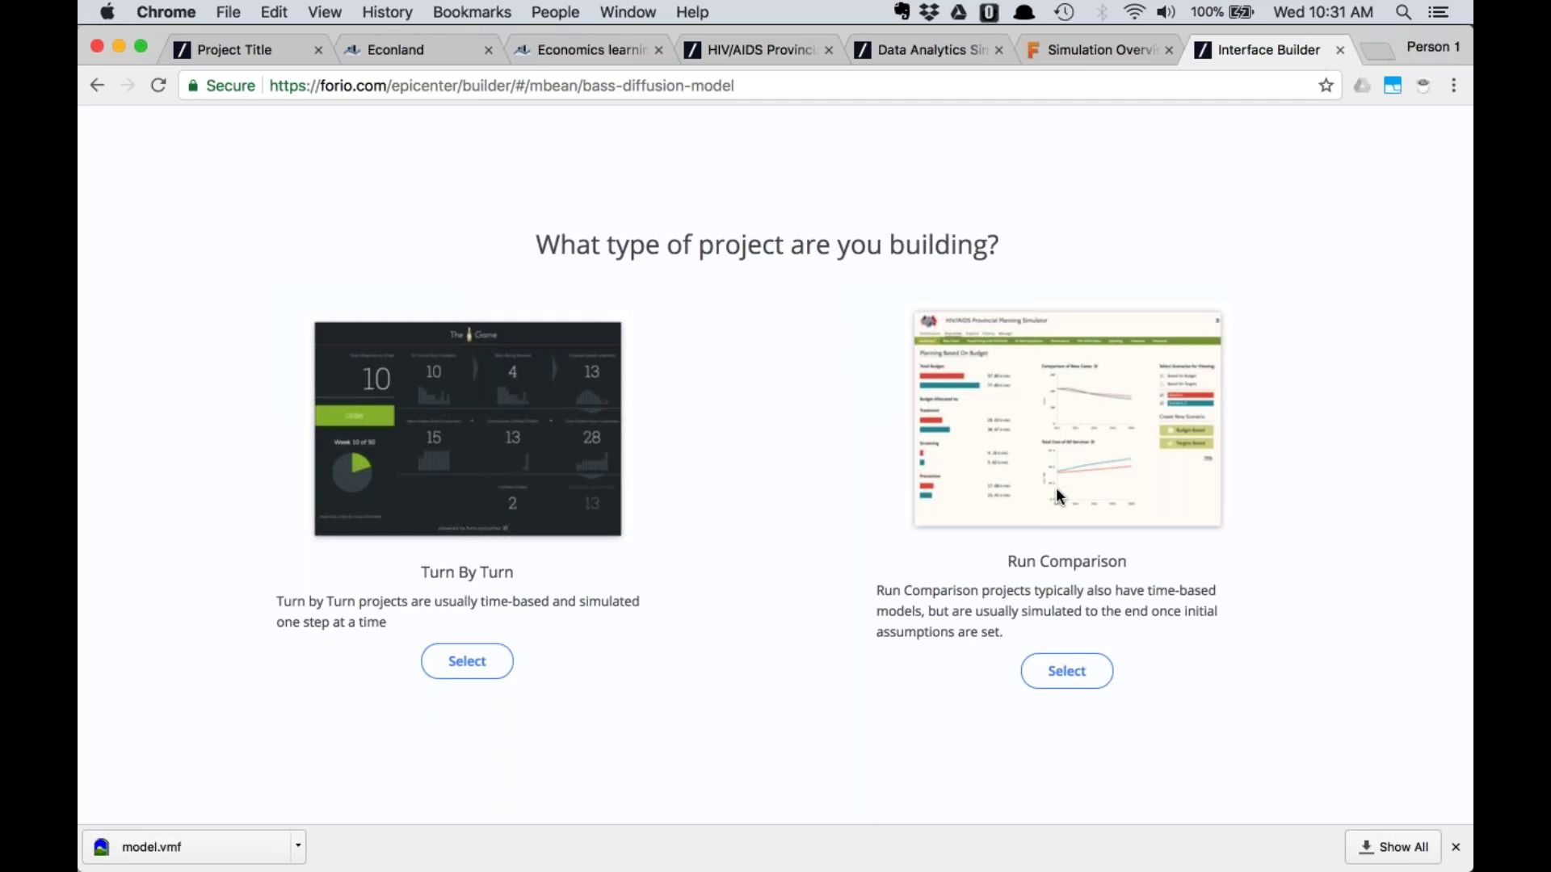
pyautogui.click(1085, 51)
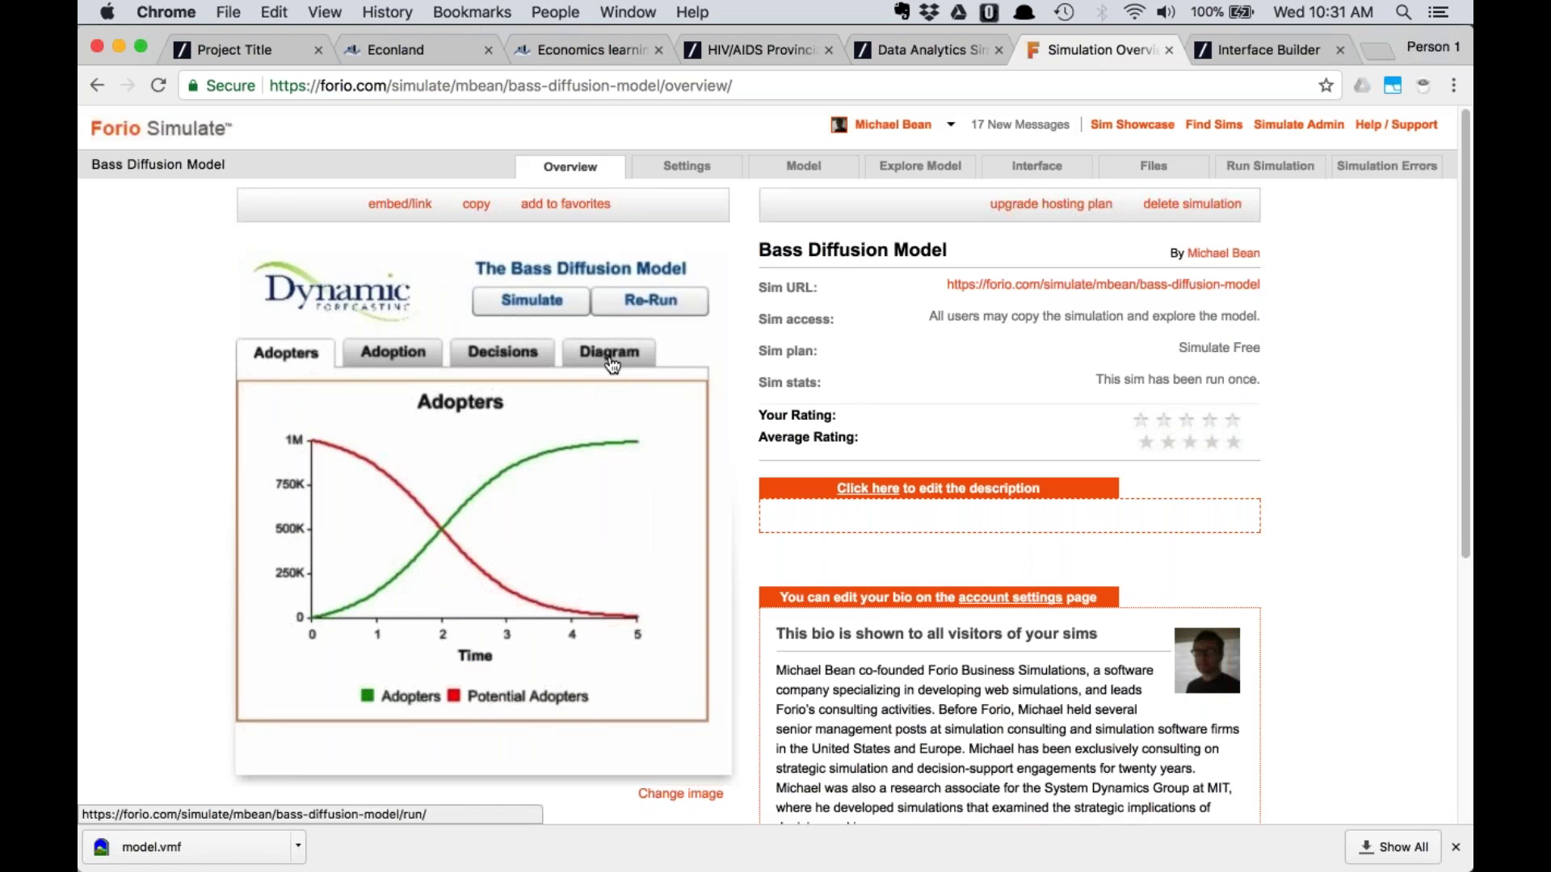
# Open the live simulation, check the Marketing Expenditure decision input and reset the run
pyautogui.click(1134, 285)
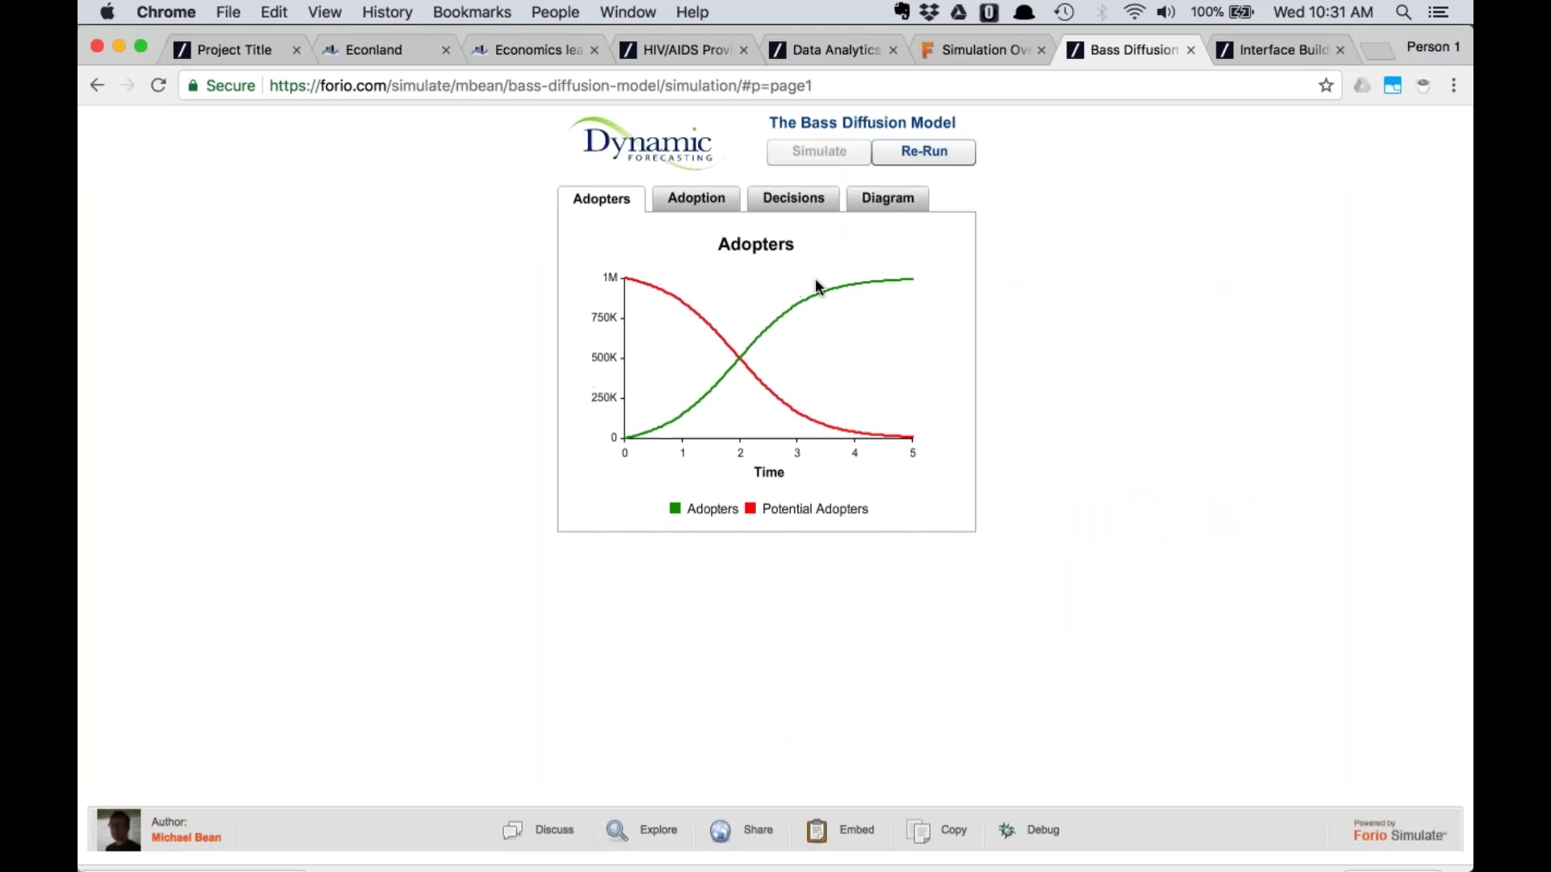
pyautogui.click(787, 195)
pyautogui.click(844, 268)
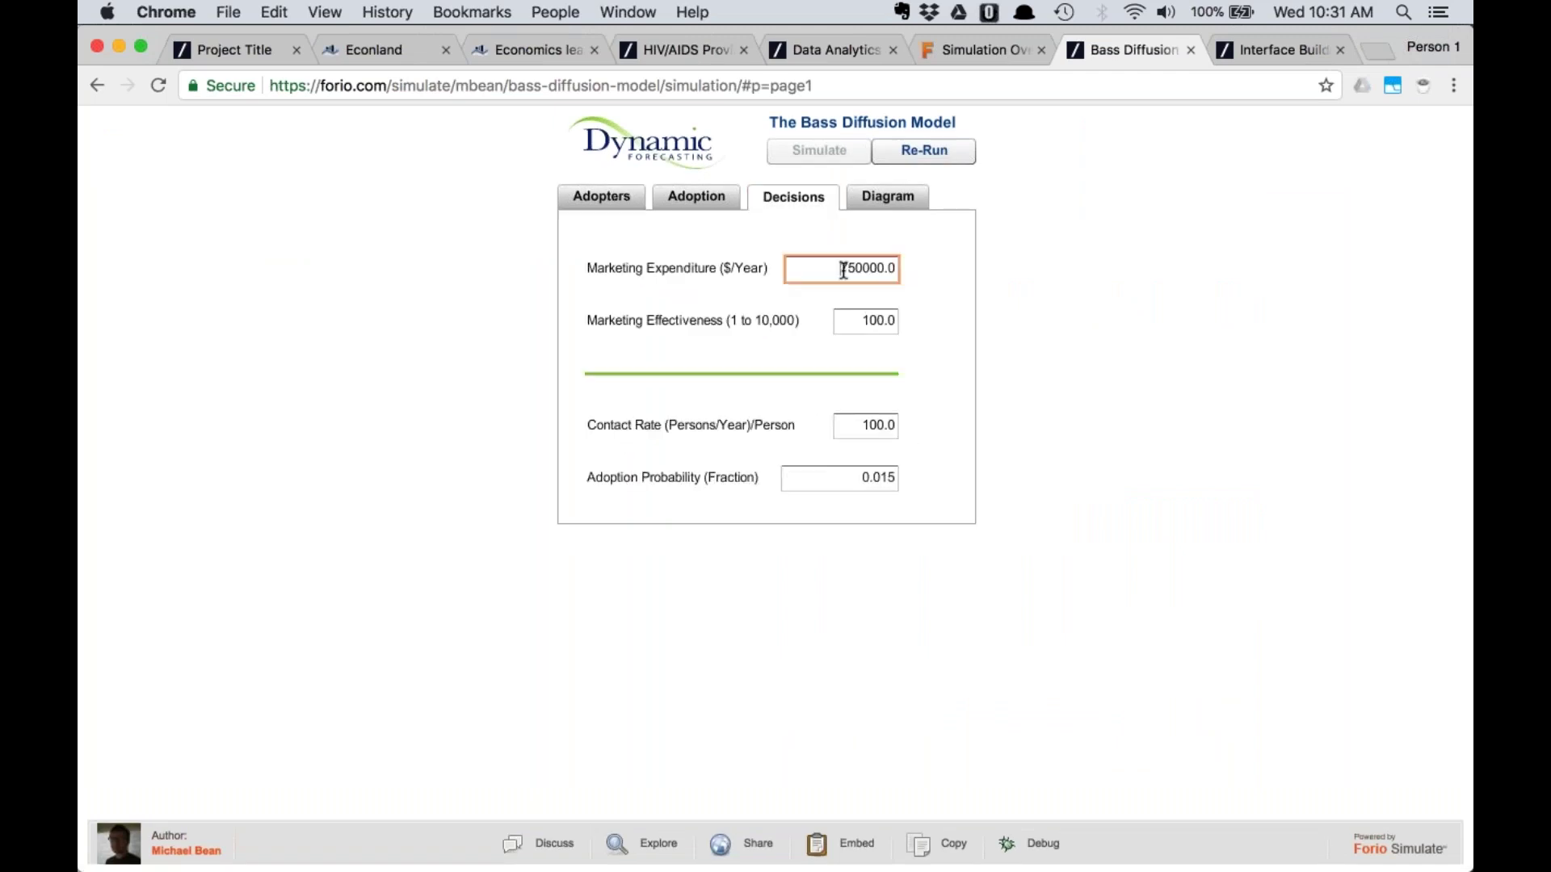
pyautogui.click(802, 375)
pyautogui.click(911, 149)
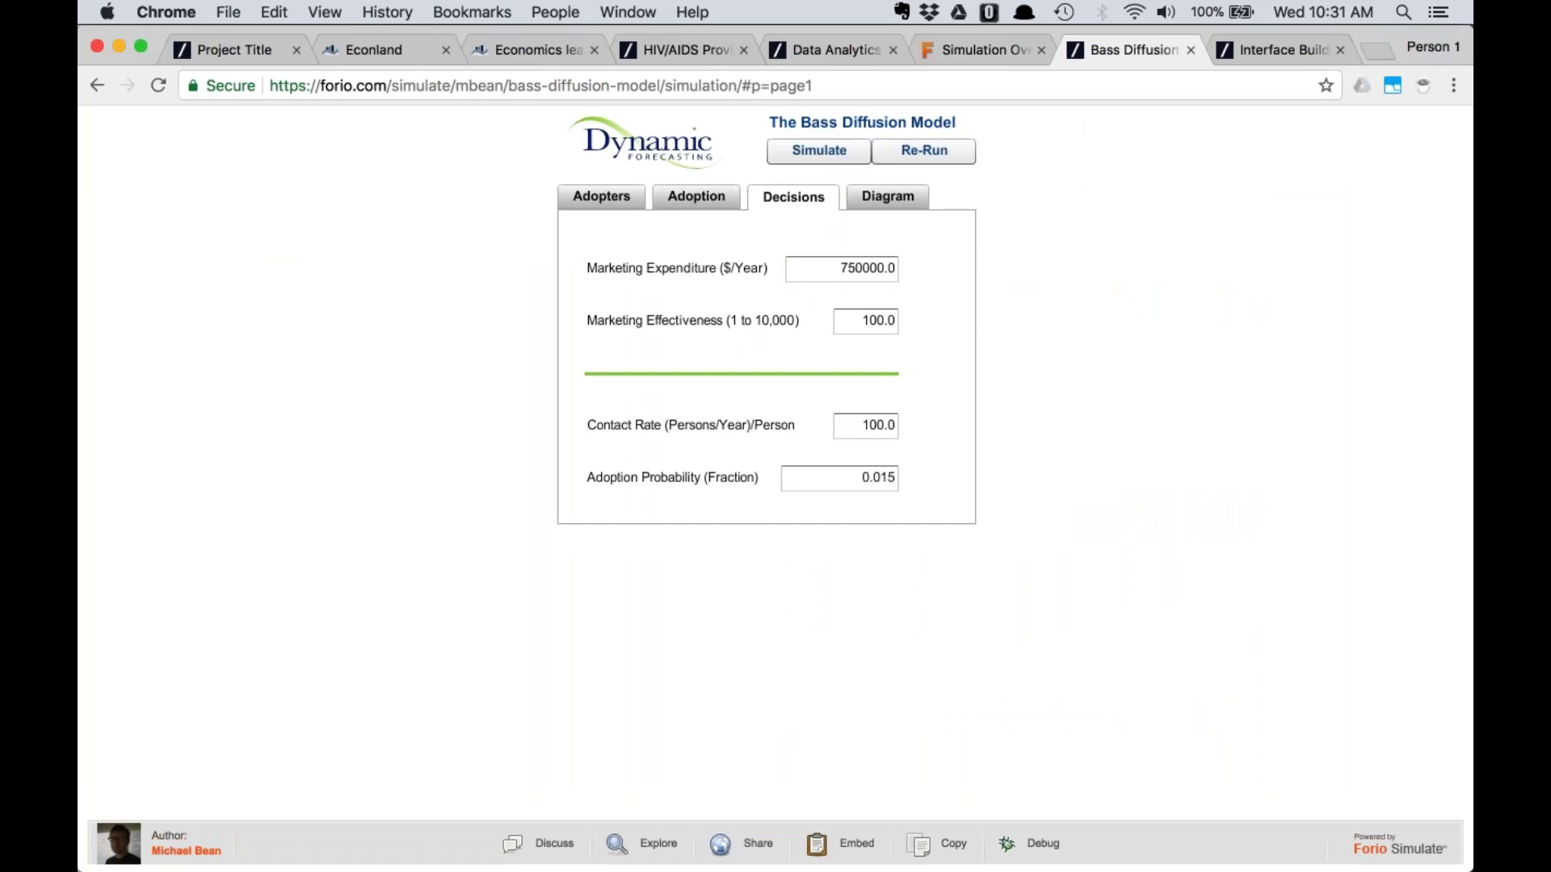
pyautogui.click(677, 199)
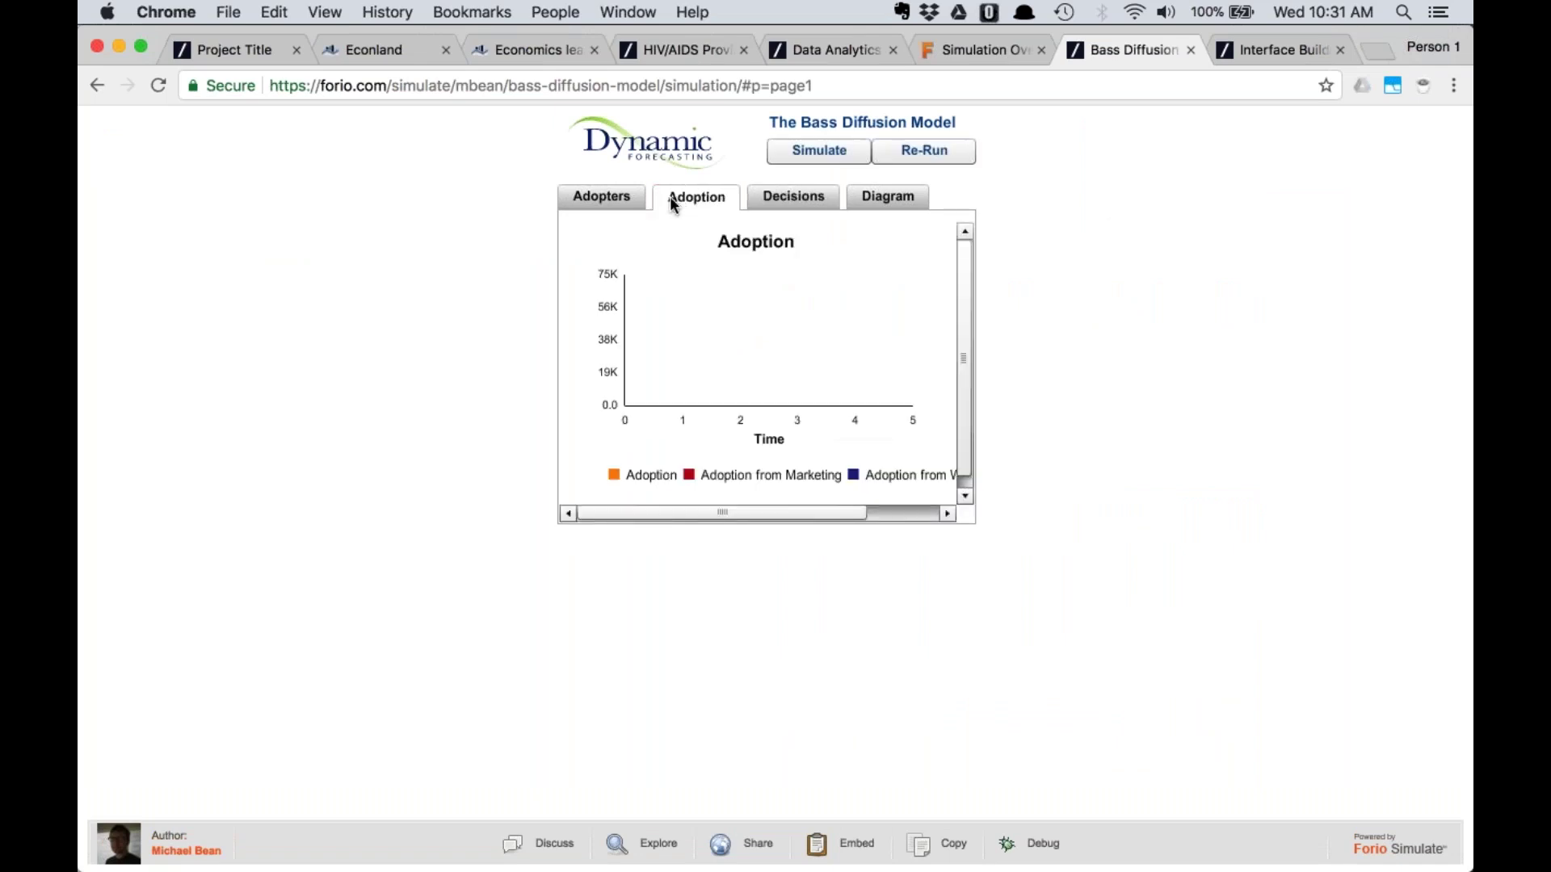
pyautogui.click(609, 198)
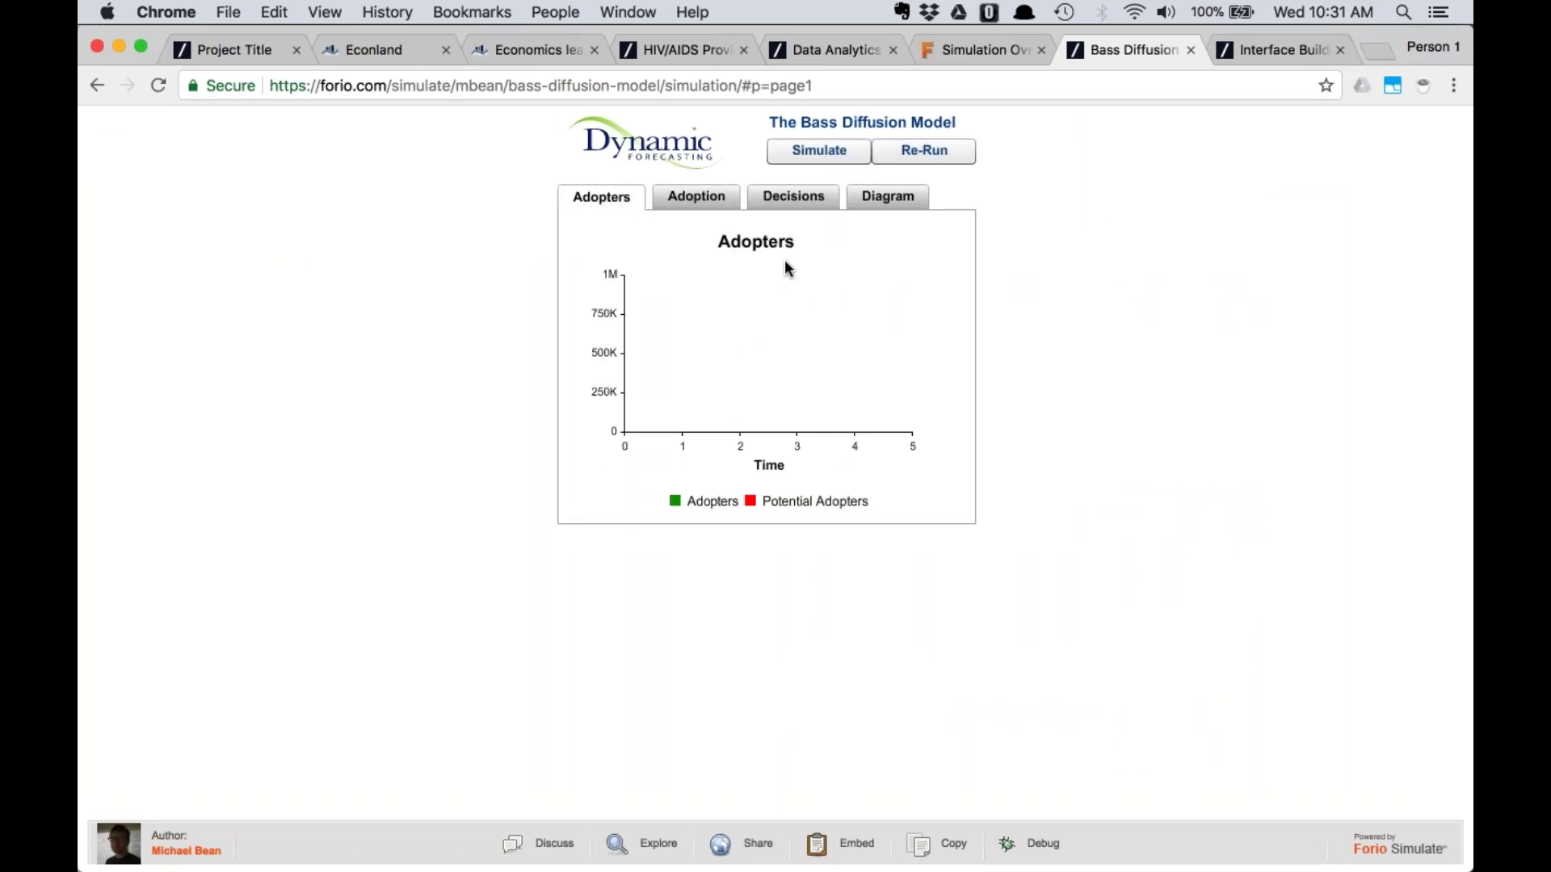
# Run the simulation to the end and review Adoption peaking near time 2, Adopters and decisions
pyautogui.click(819, 151)
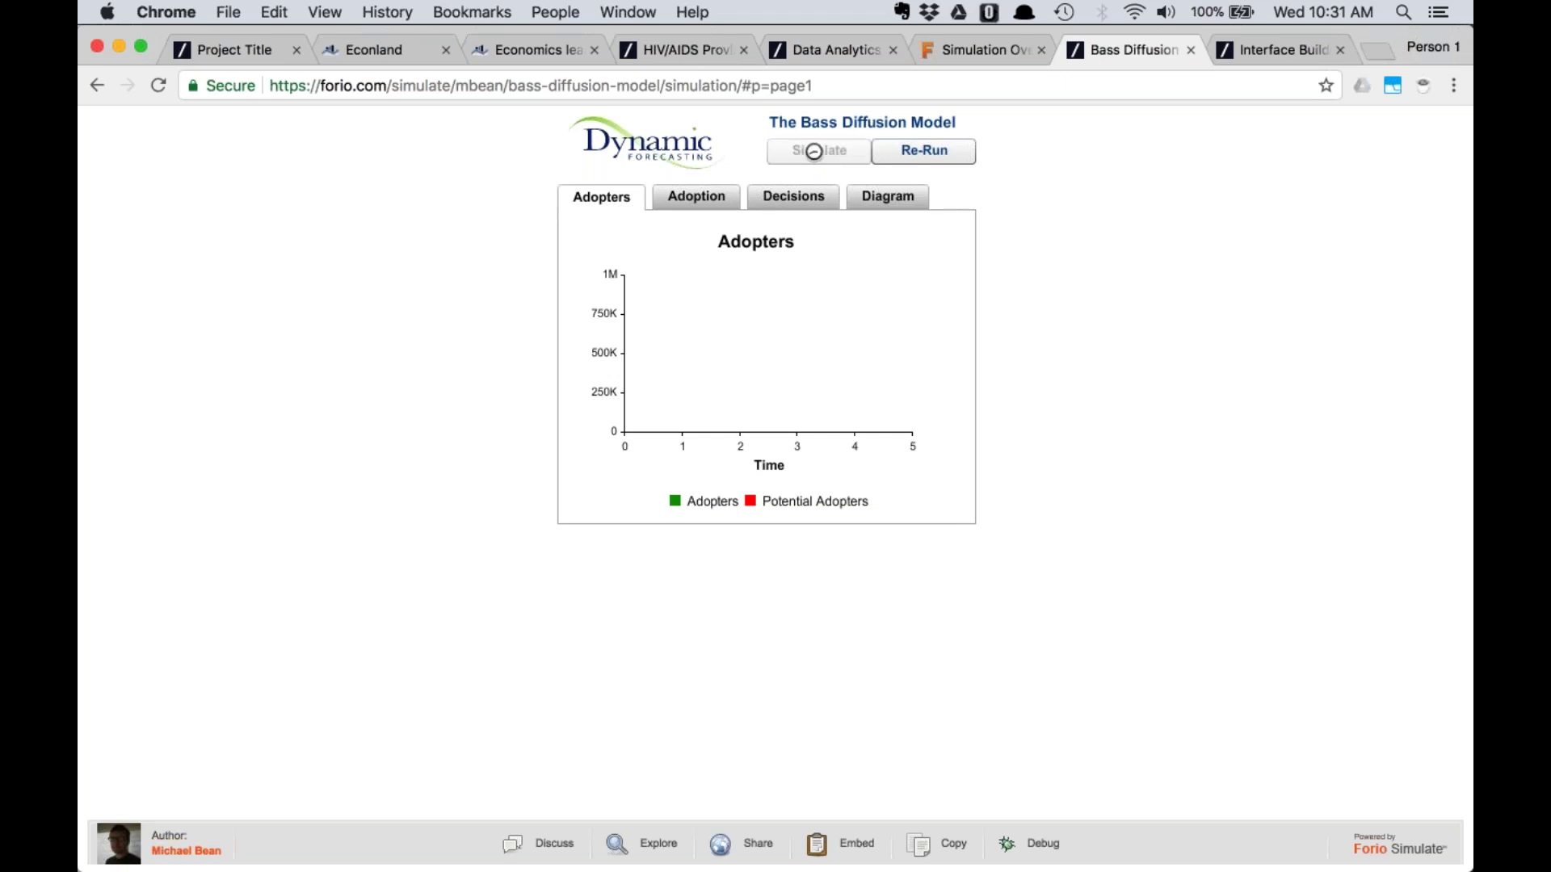
pyautogui.click(700, 200)
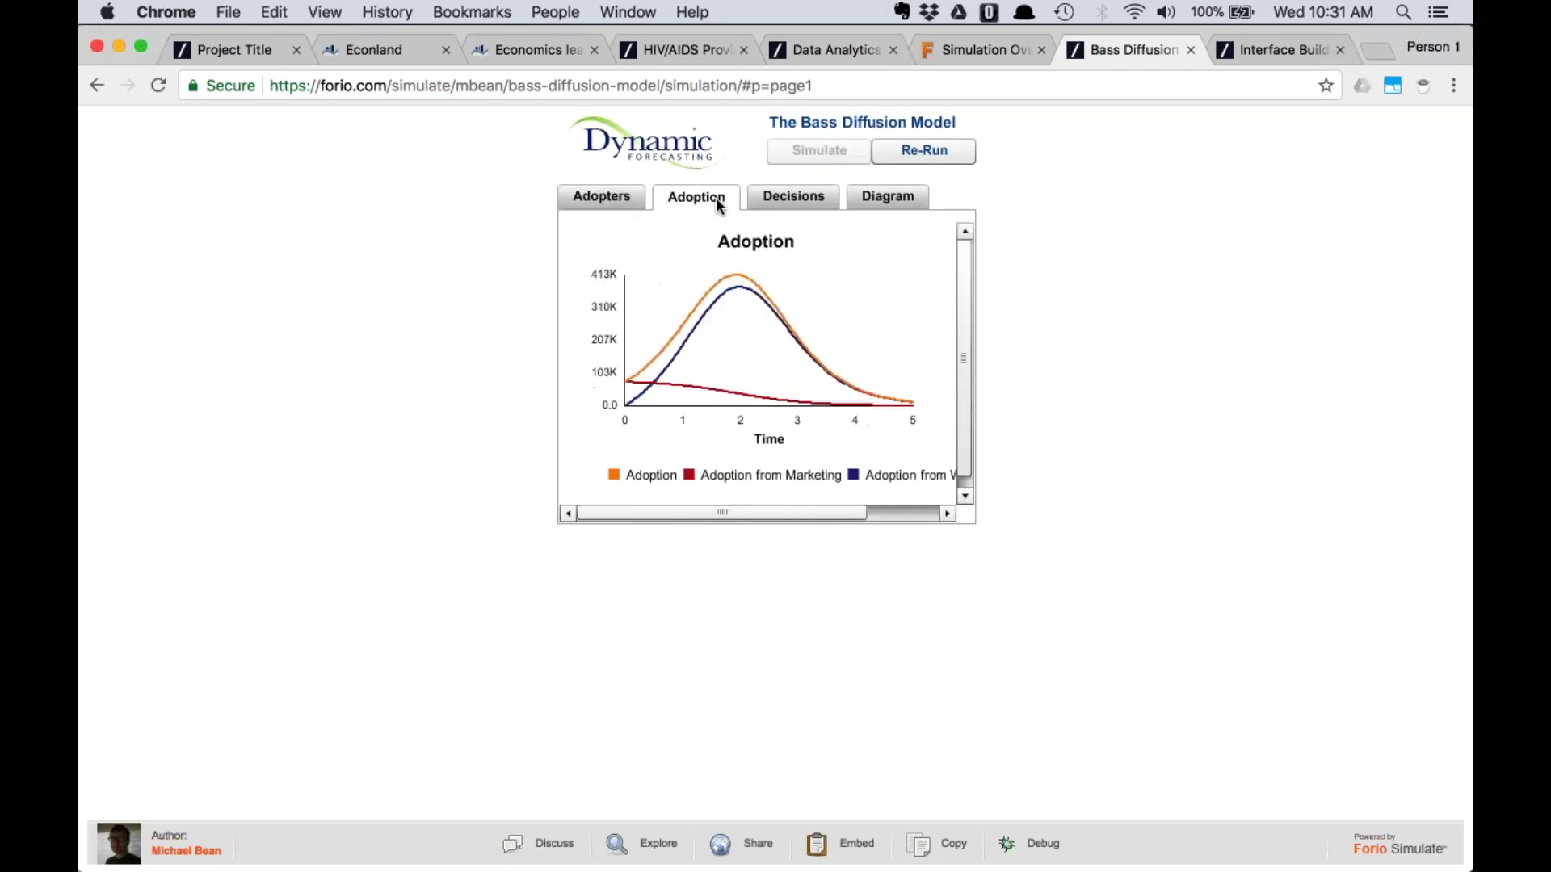
pyautogui.click(782, 197)
pyautogui.click(691, 200)
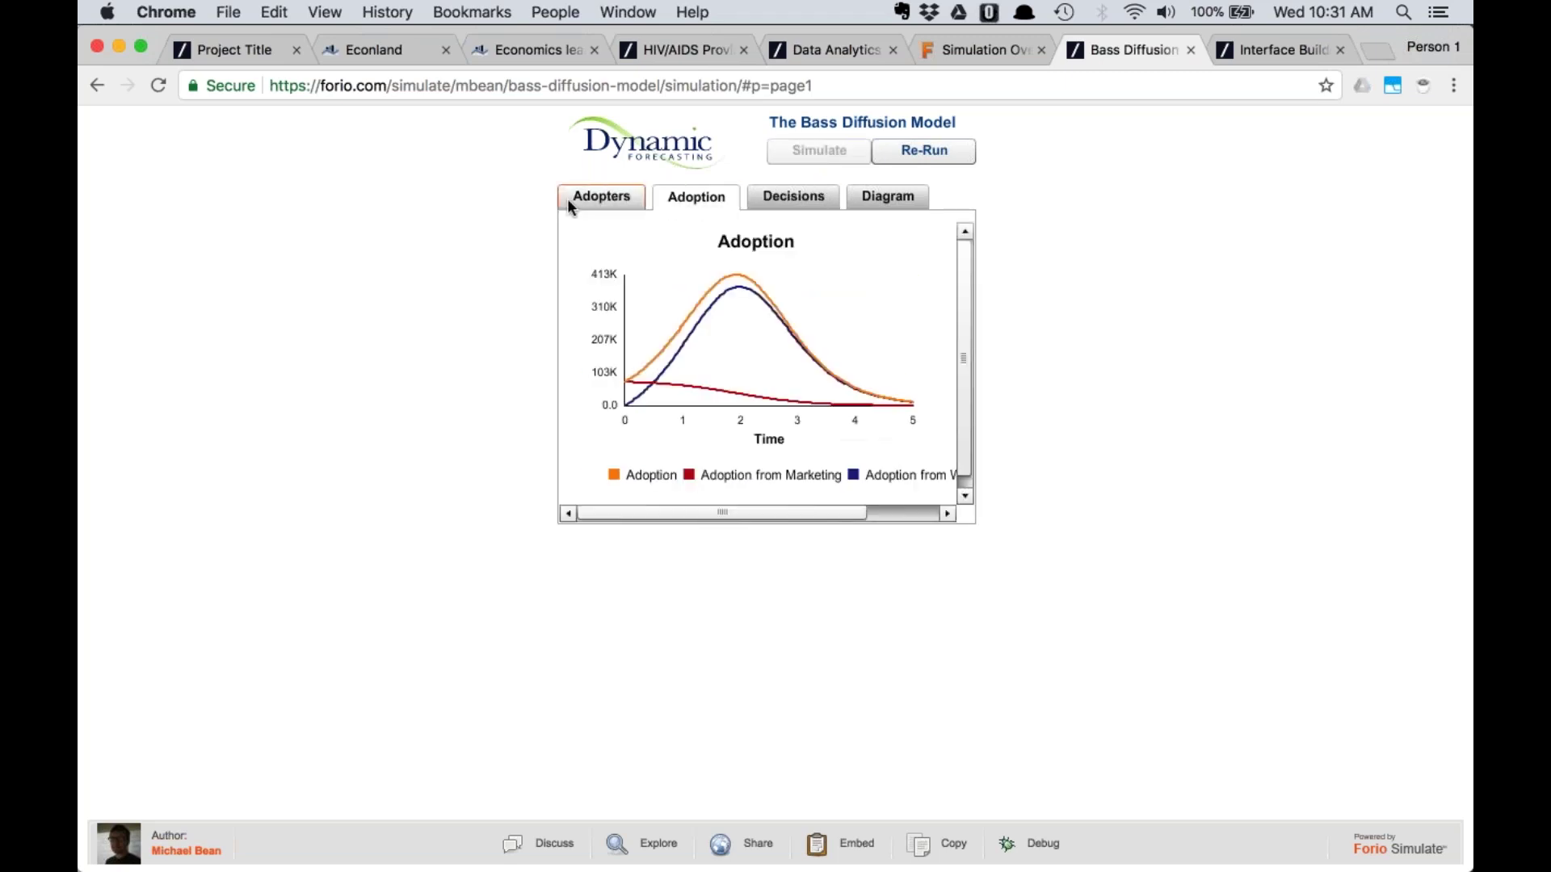
pyautogui.click(578, 197)
pyautogui.click(691, 195)
pyautogui.click(782, 199)
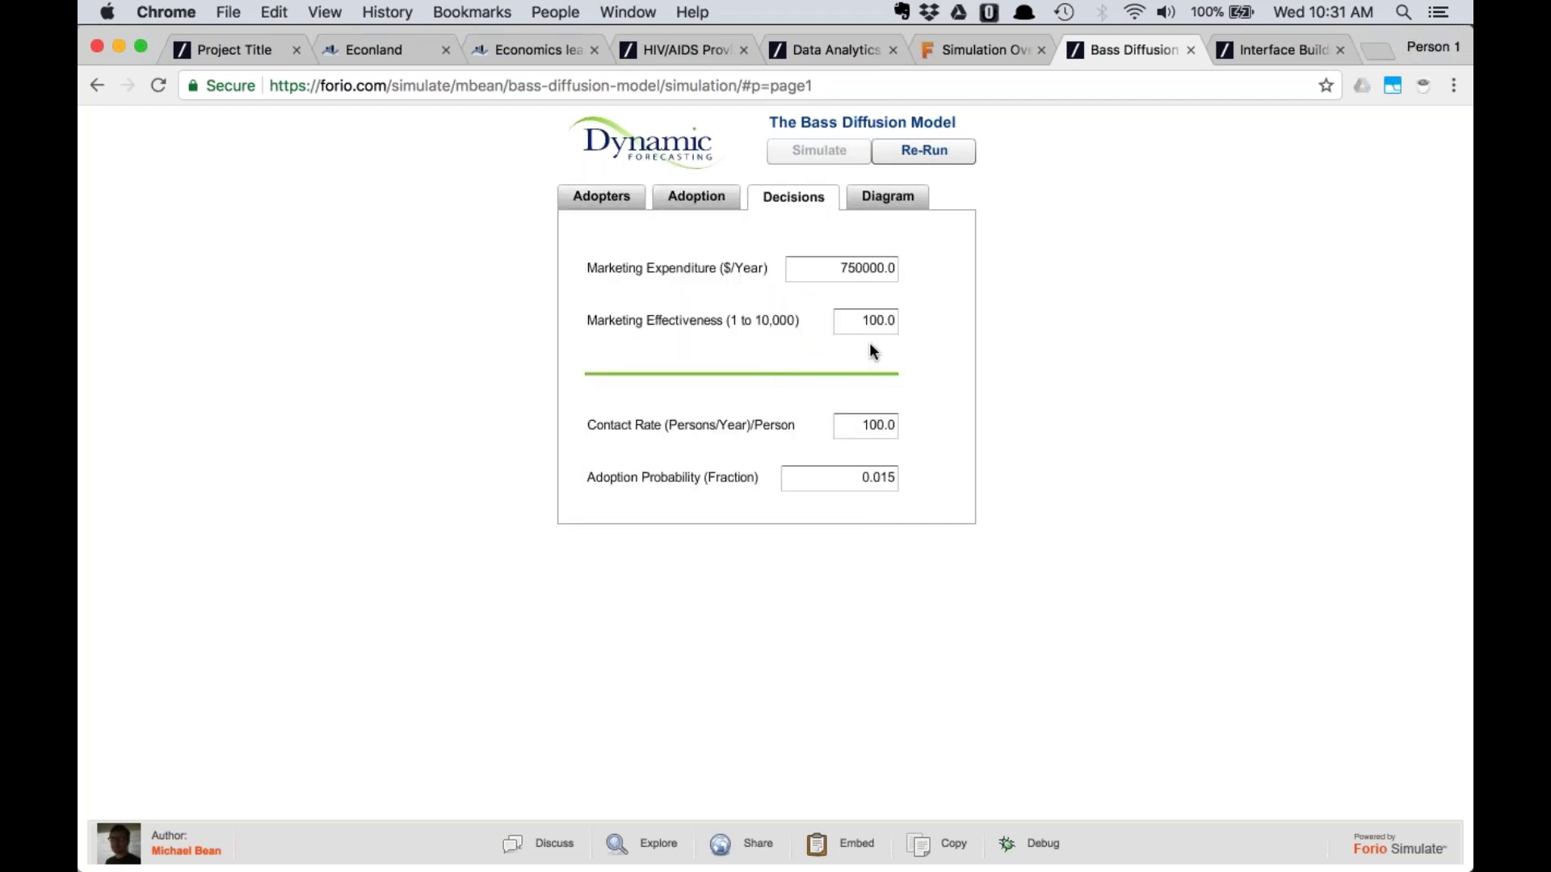
pyautogui.click(697, 197)
pyautogui.moveTo(796, 355)
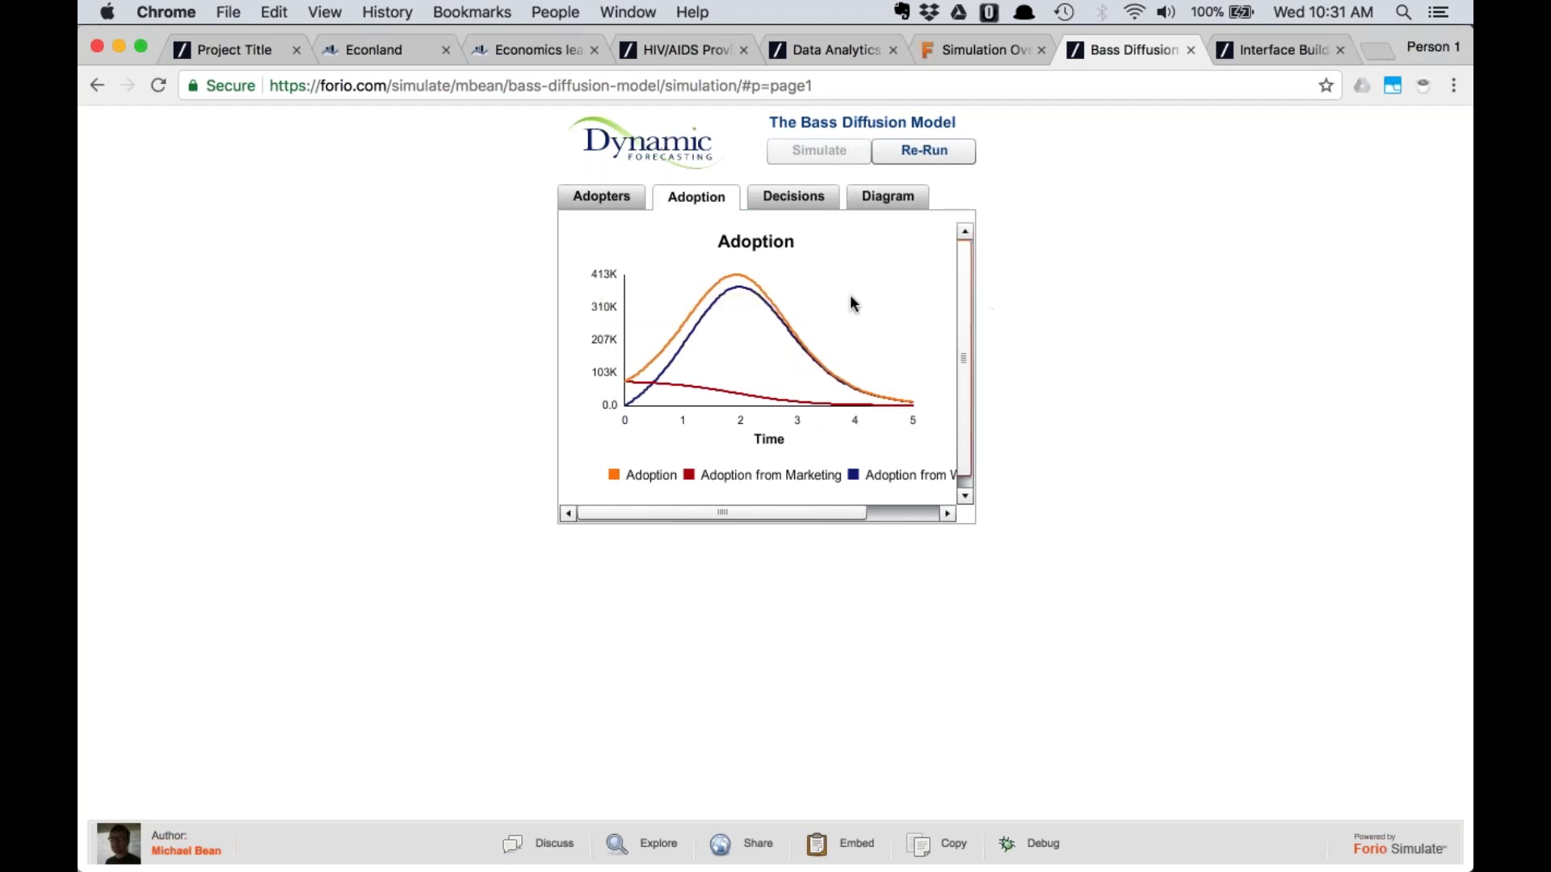
pyautogui.click(1264, 55)
# Pick the Run Comparison project type and, once the builder loads, view its Global Settings
pyautogui.click(1066, 695)
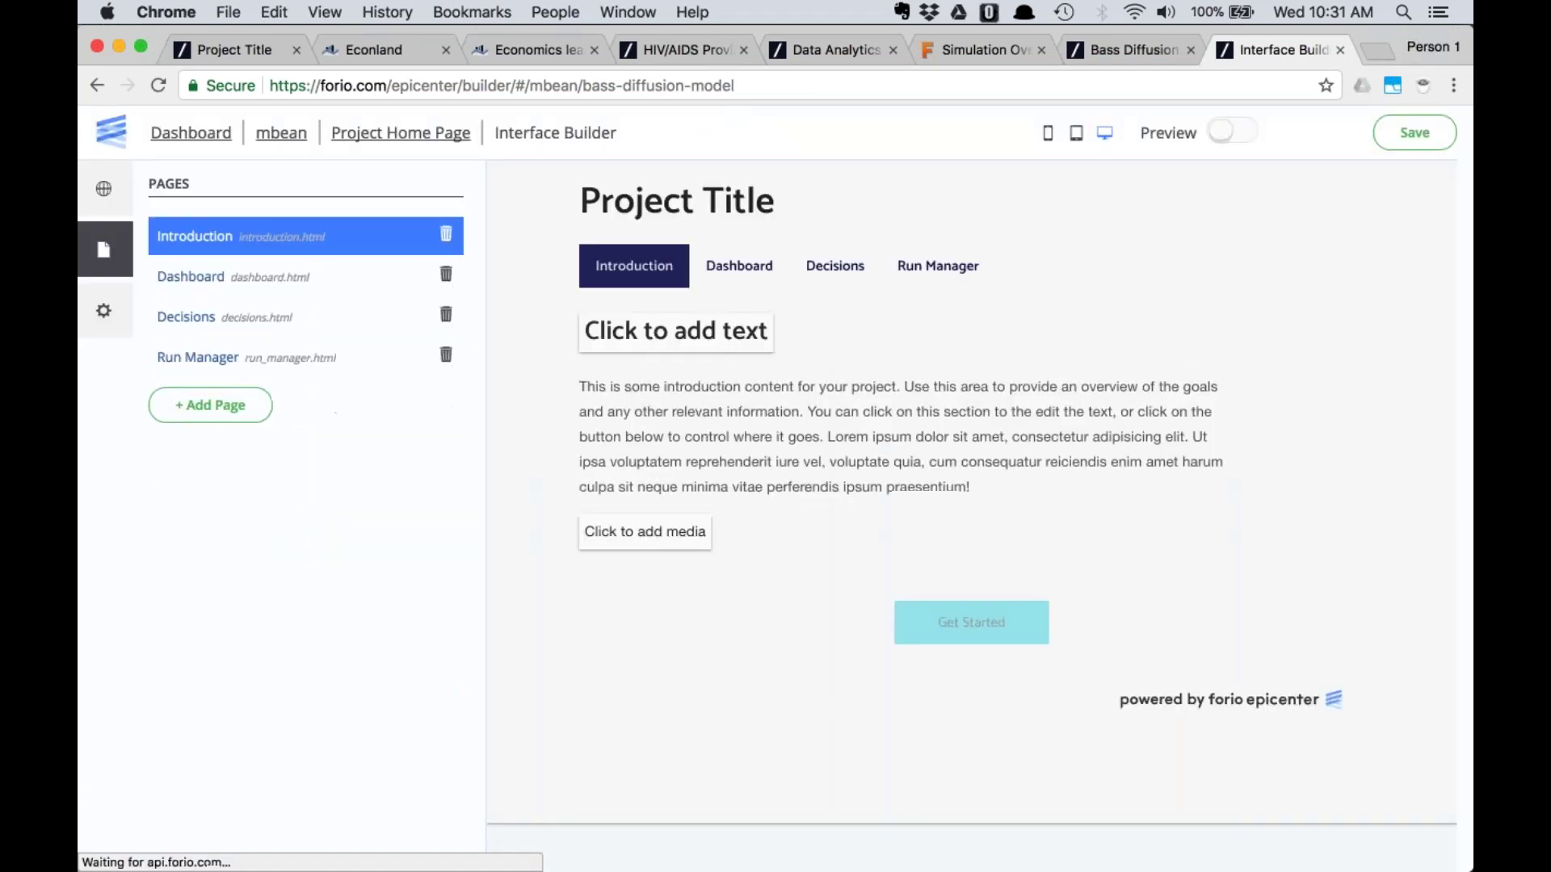
pyautogui.click(969, 433)
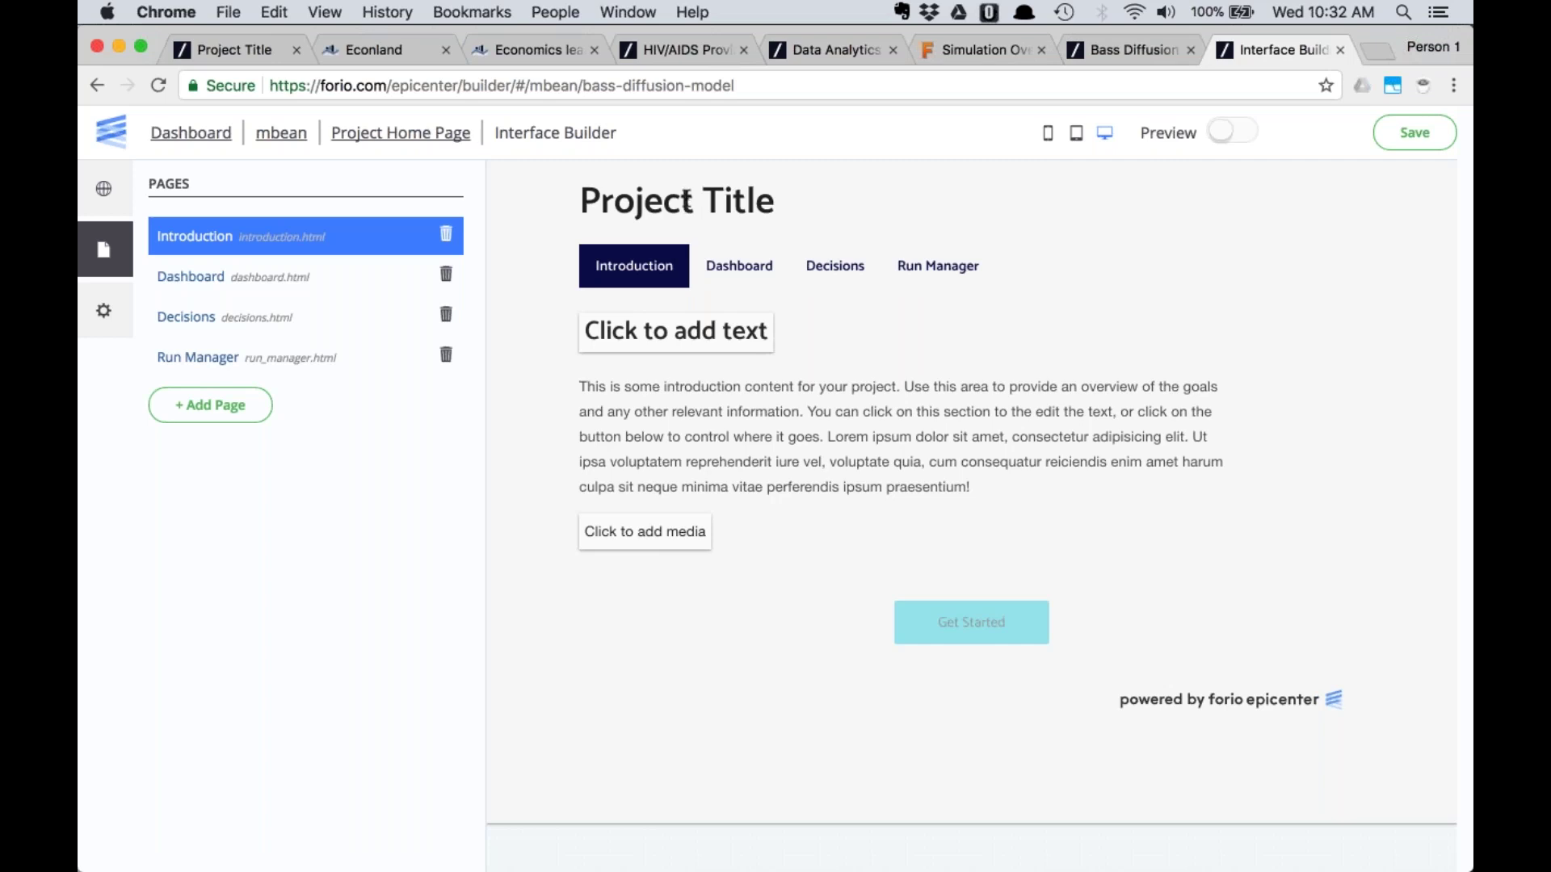
pyautogui.click(104, 189)
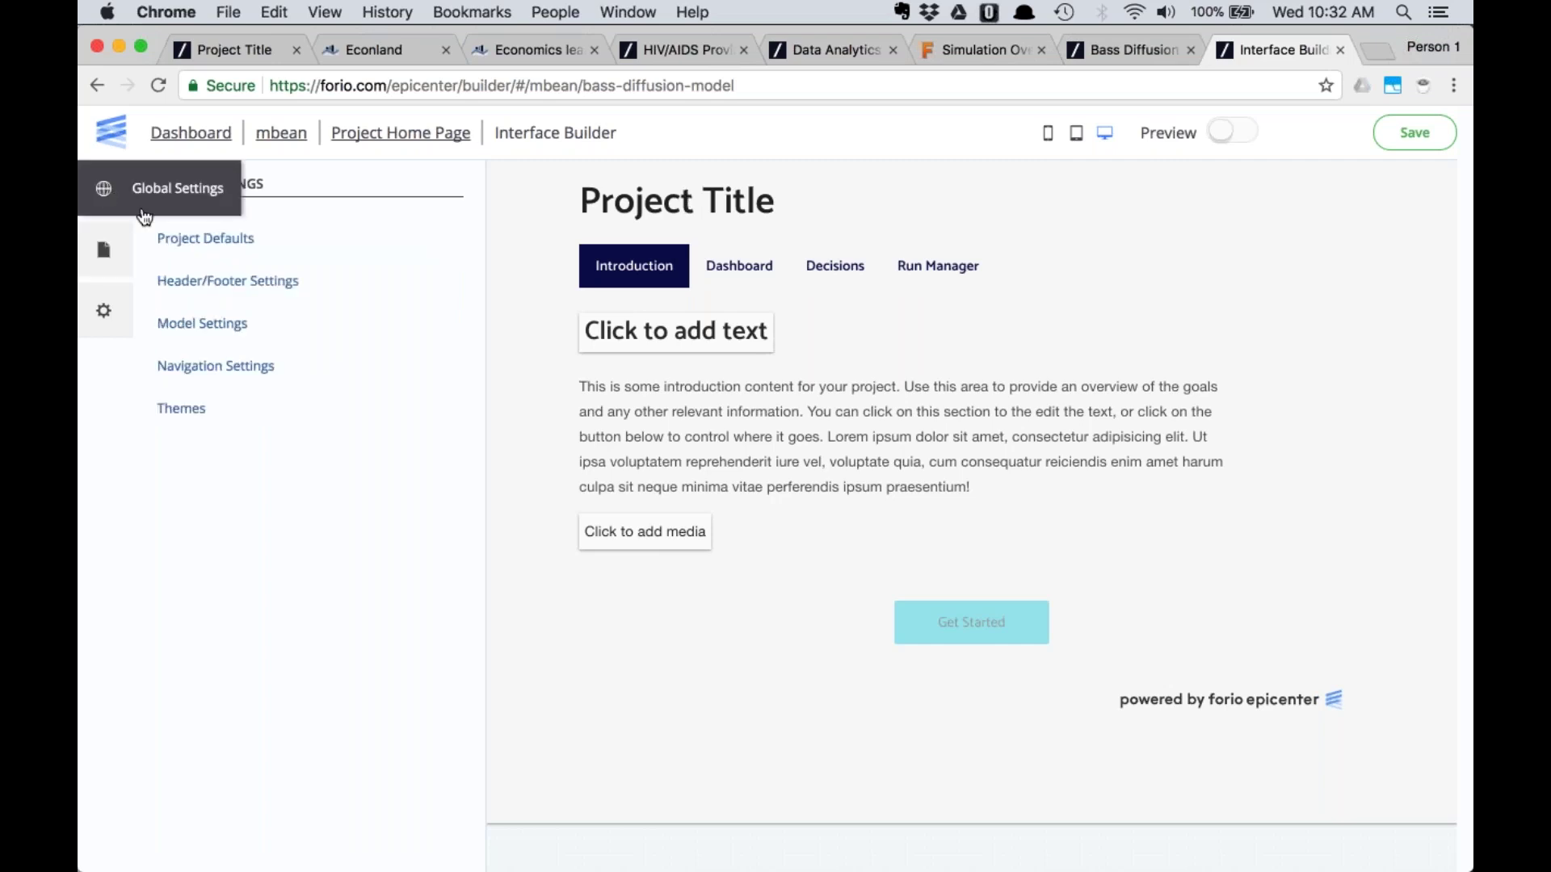
# Copy the 'Bass Diffusion Model' heading from the overview into the header's Project Title
pyautogui.click(186, 283)
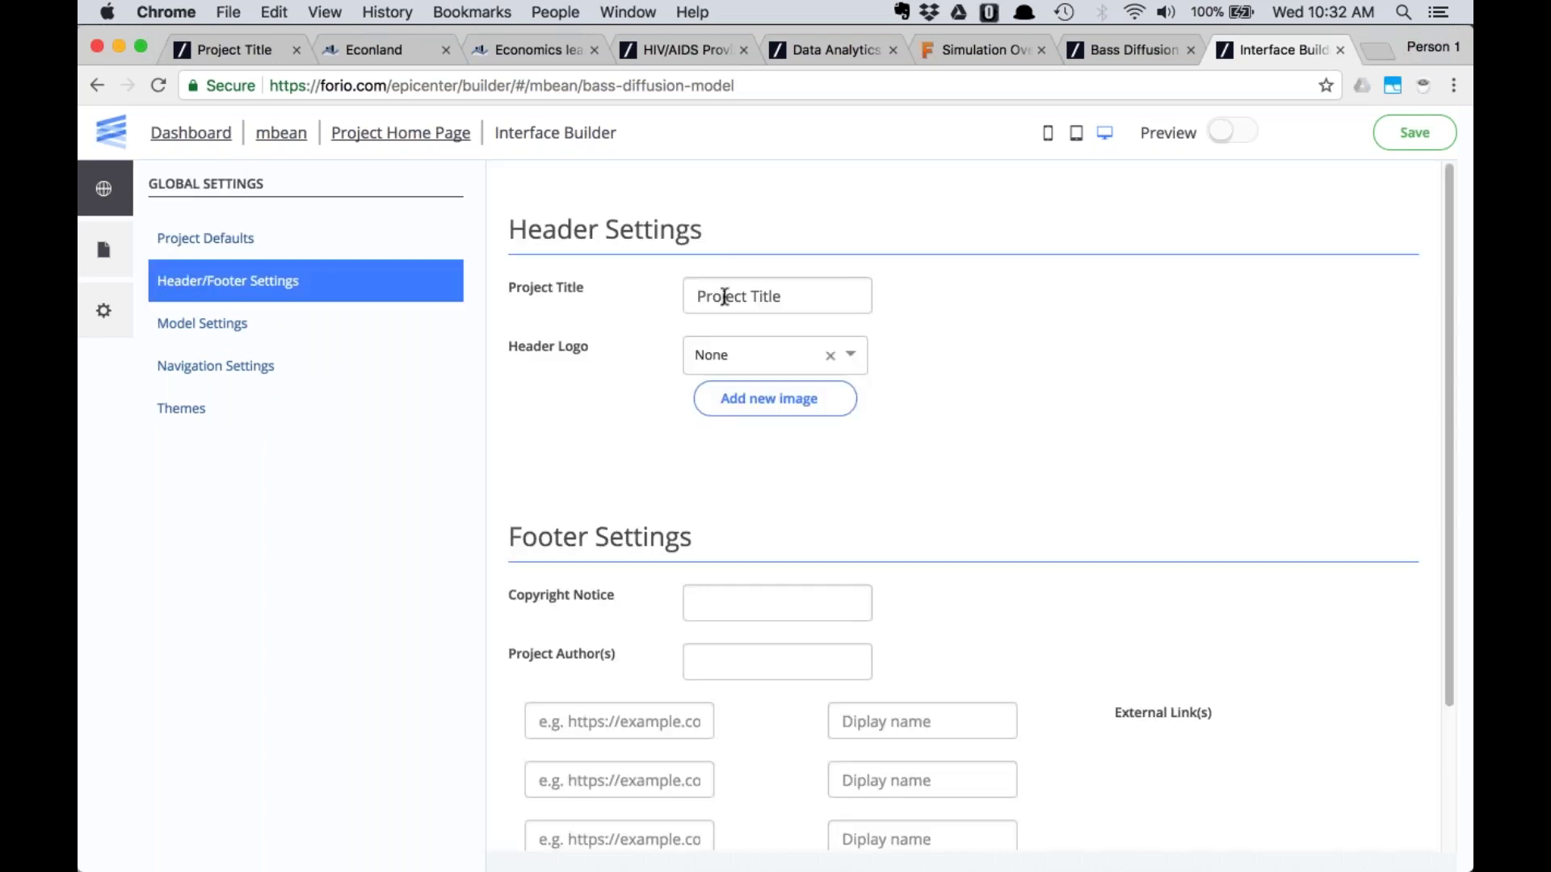
pyautogui.tripleClick(688, 295)
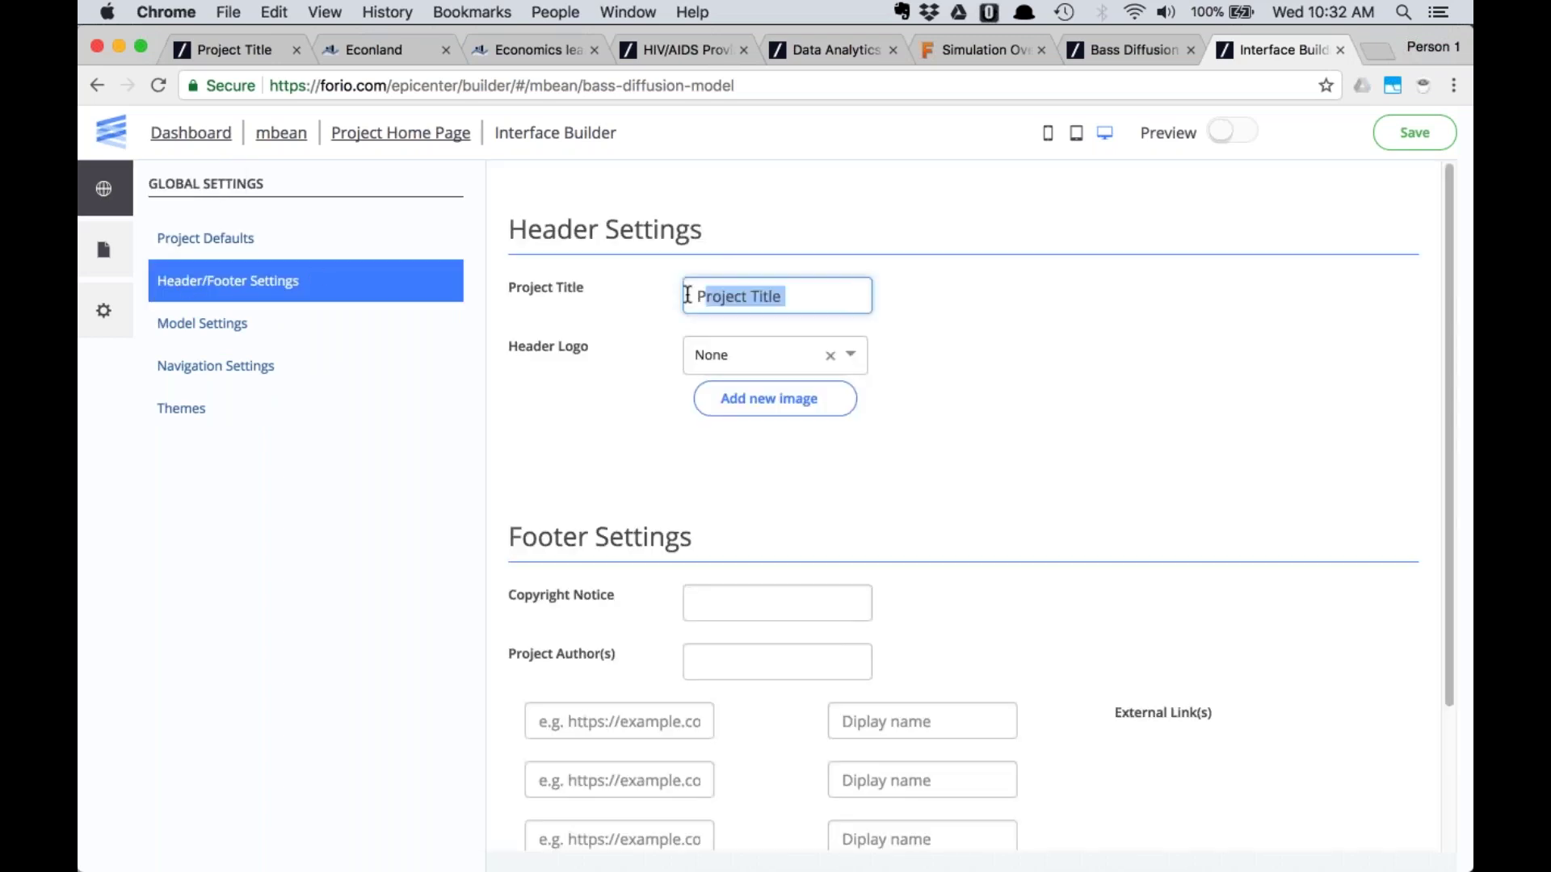
pyautogui.click(968, 50)
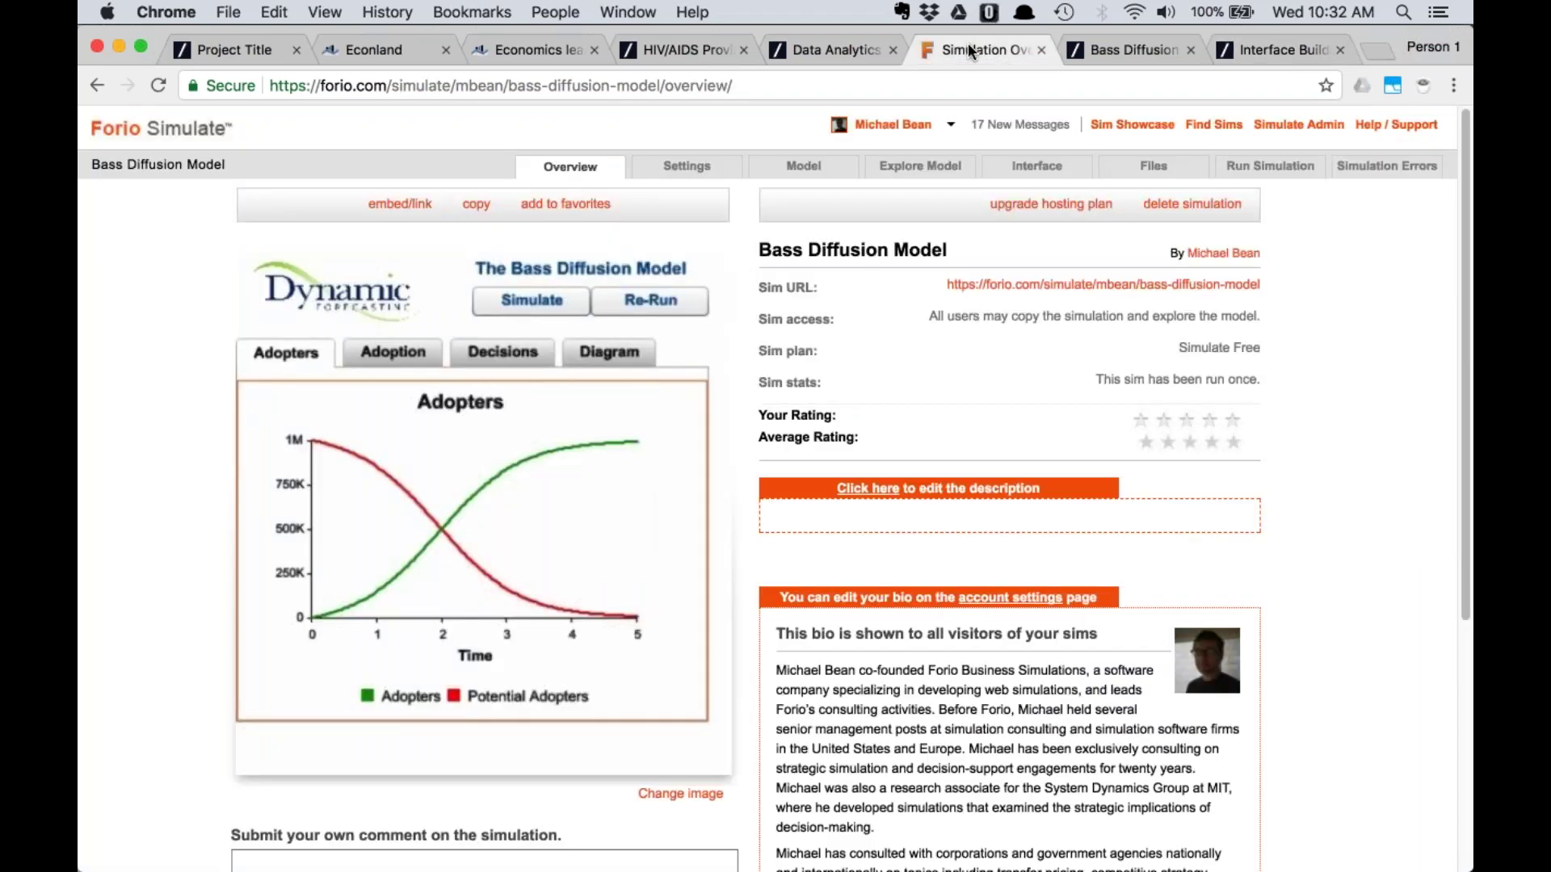
pyautogui.moveTo(947, 251); pyautogui.dragTo(758, 250)
pyautogui.press('super+c')
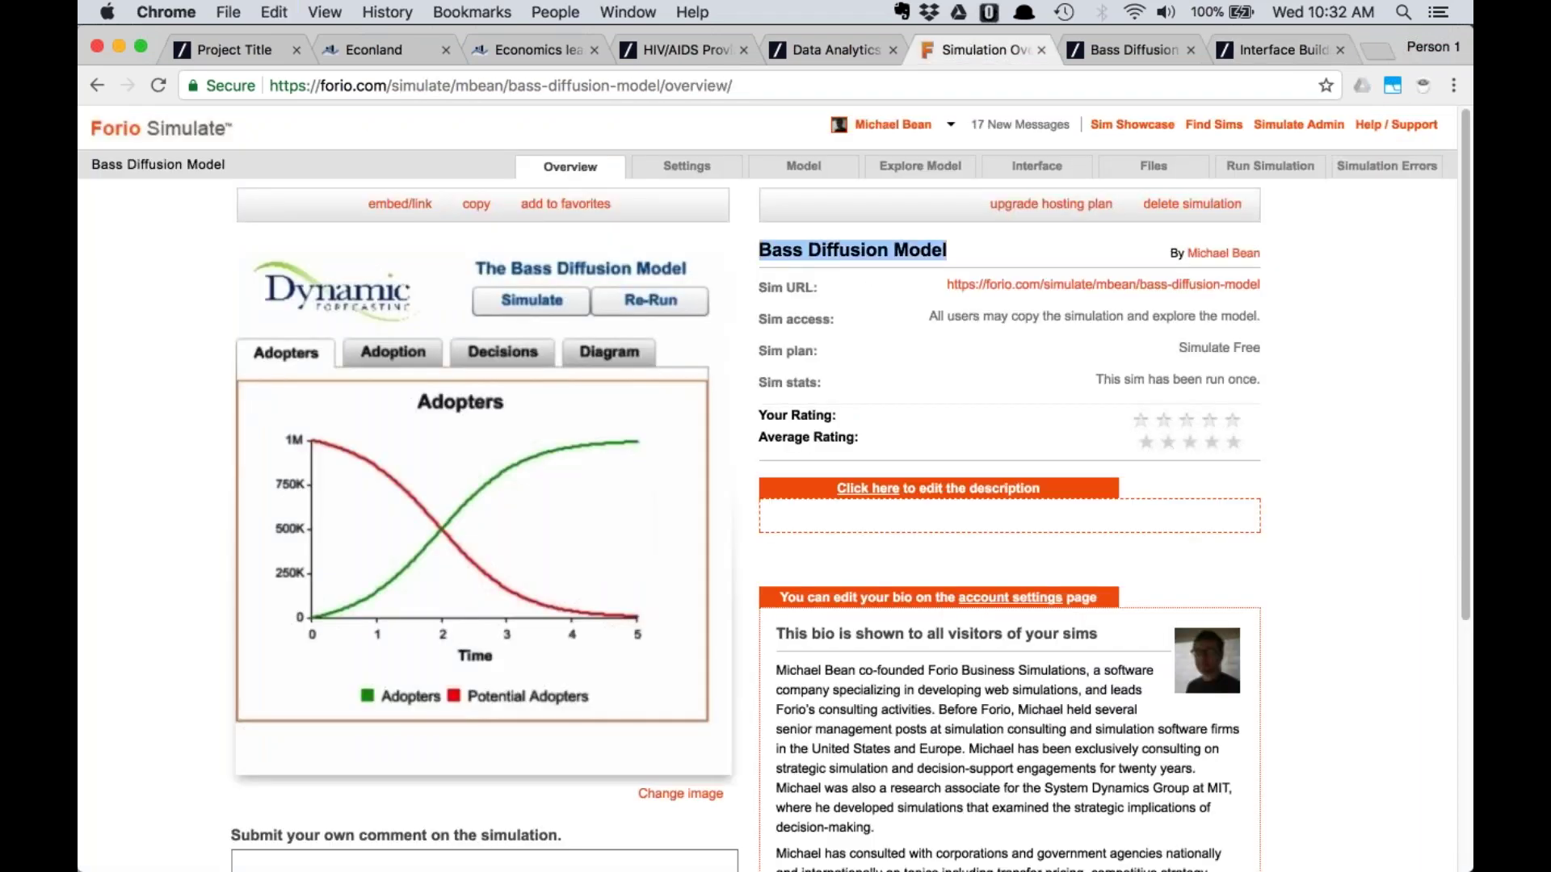
pyautogui.click(1276, 50)
pyautogui.press('super+v')
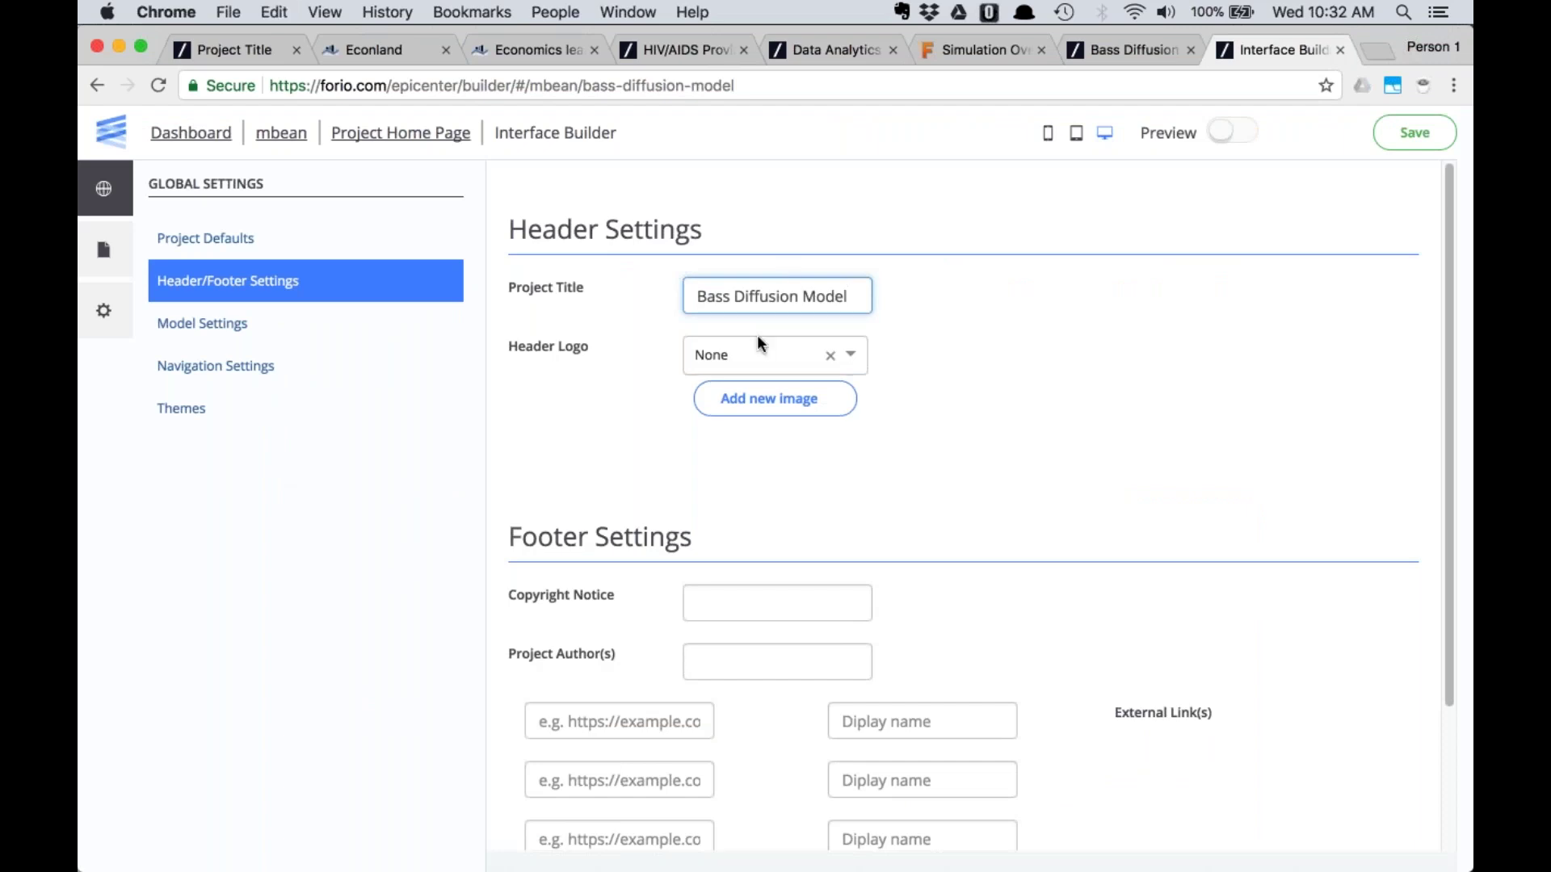
pyautogui.click(946, 50)
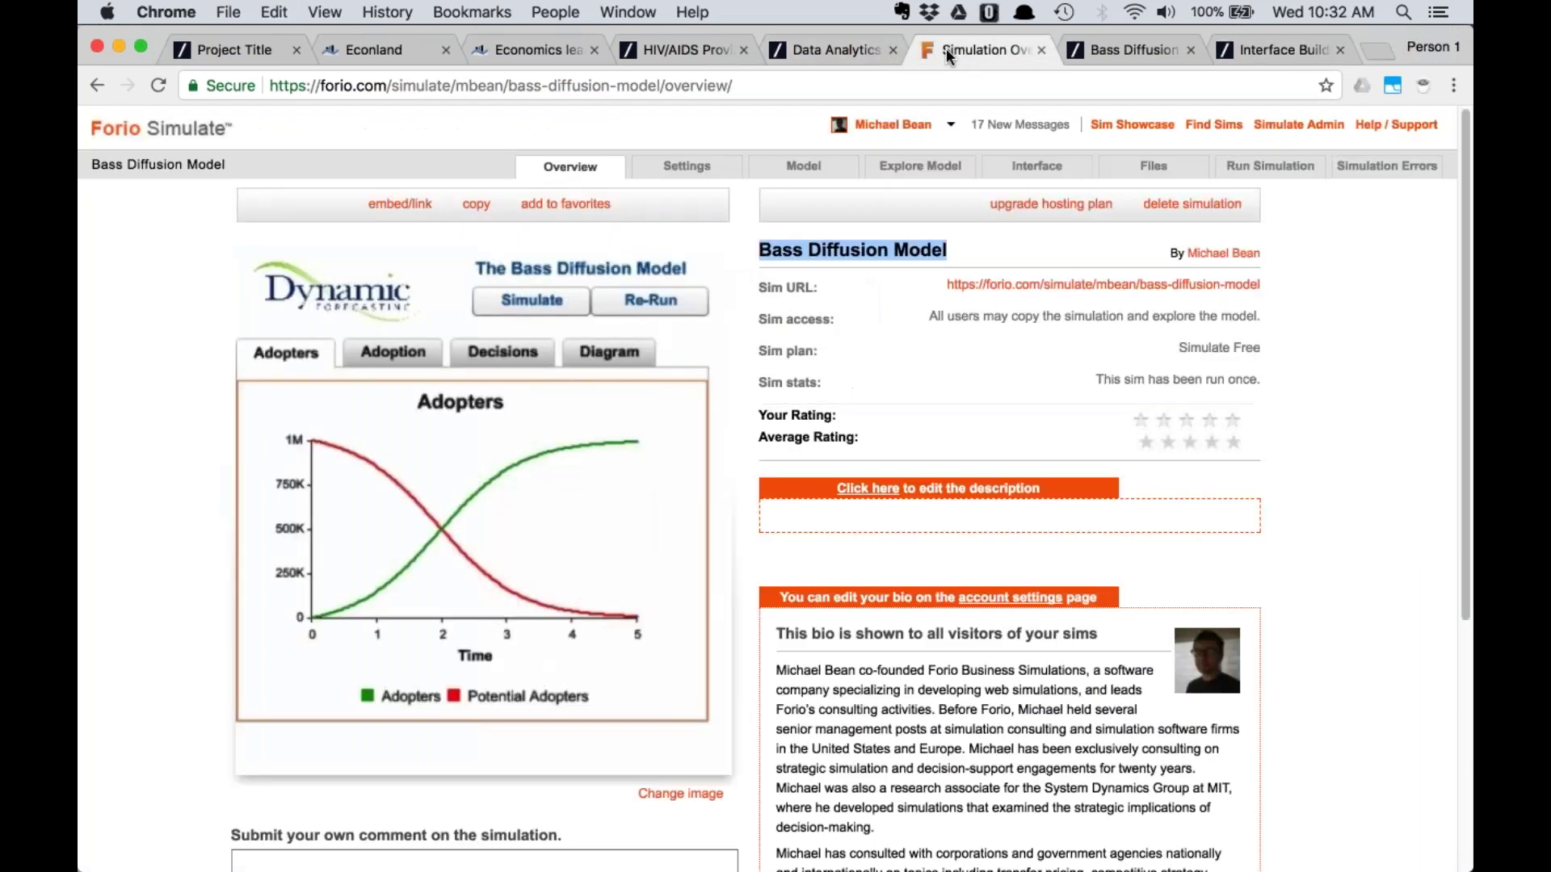
pyautogui.click(1093, 52)
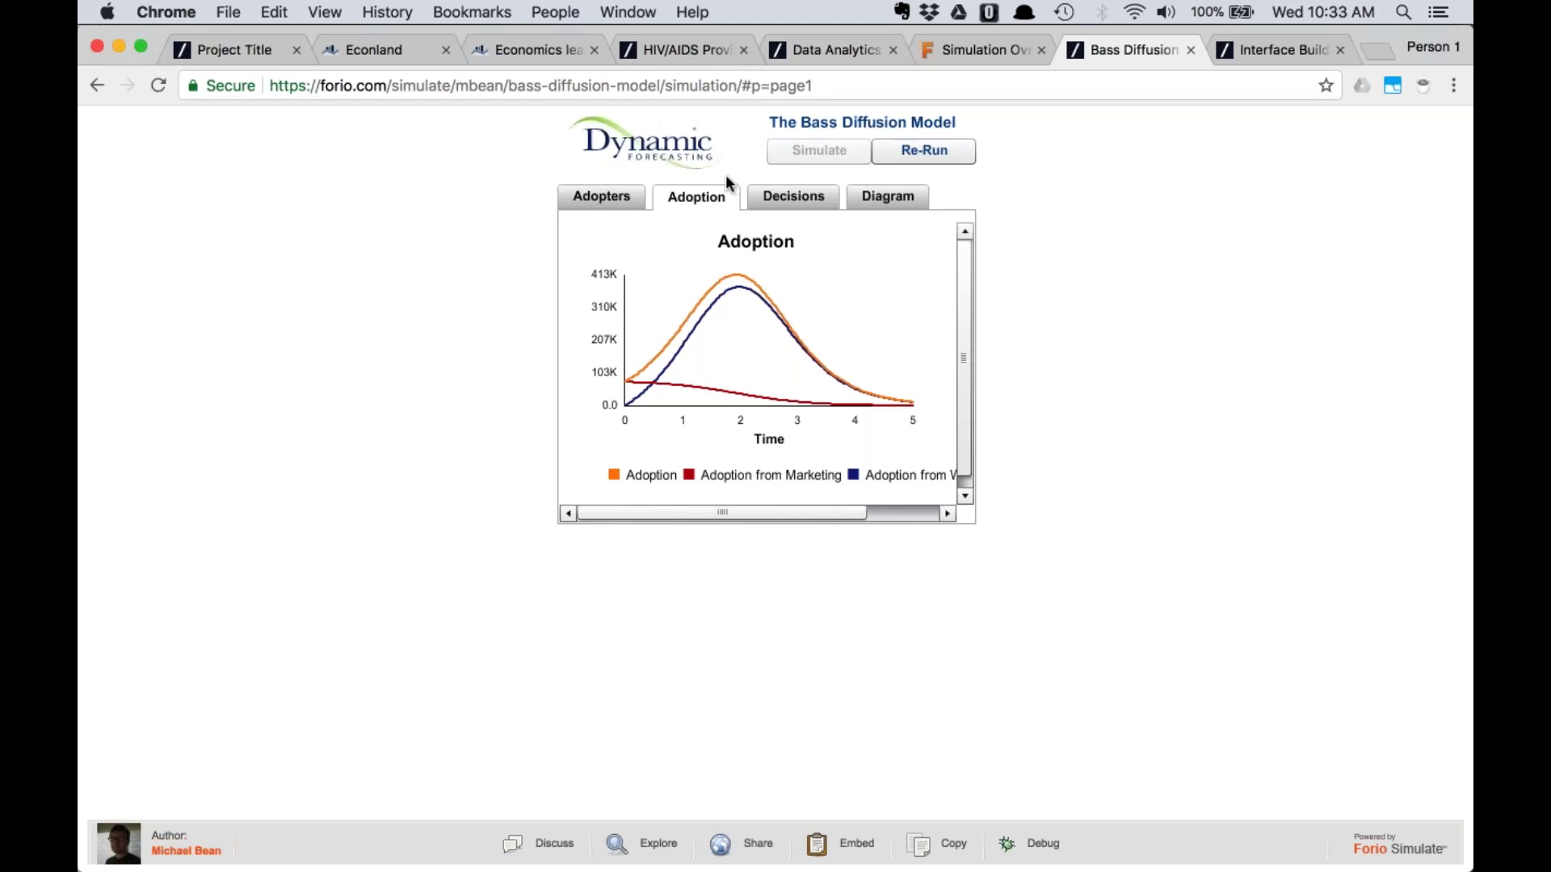
# Go back to the Interface Builder's Bass Diffusion Model header settings
pyautogui.click(1278, 48)
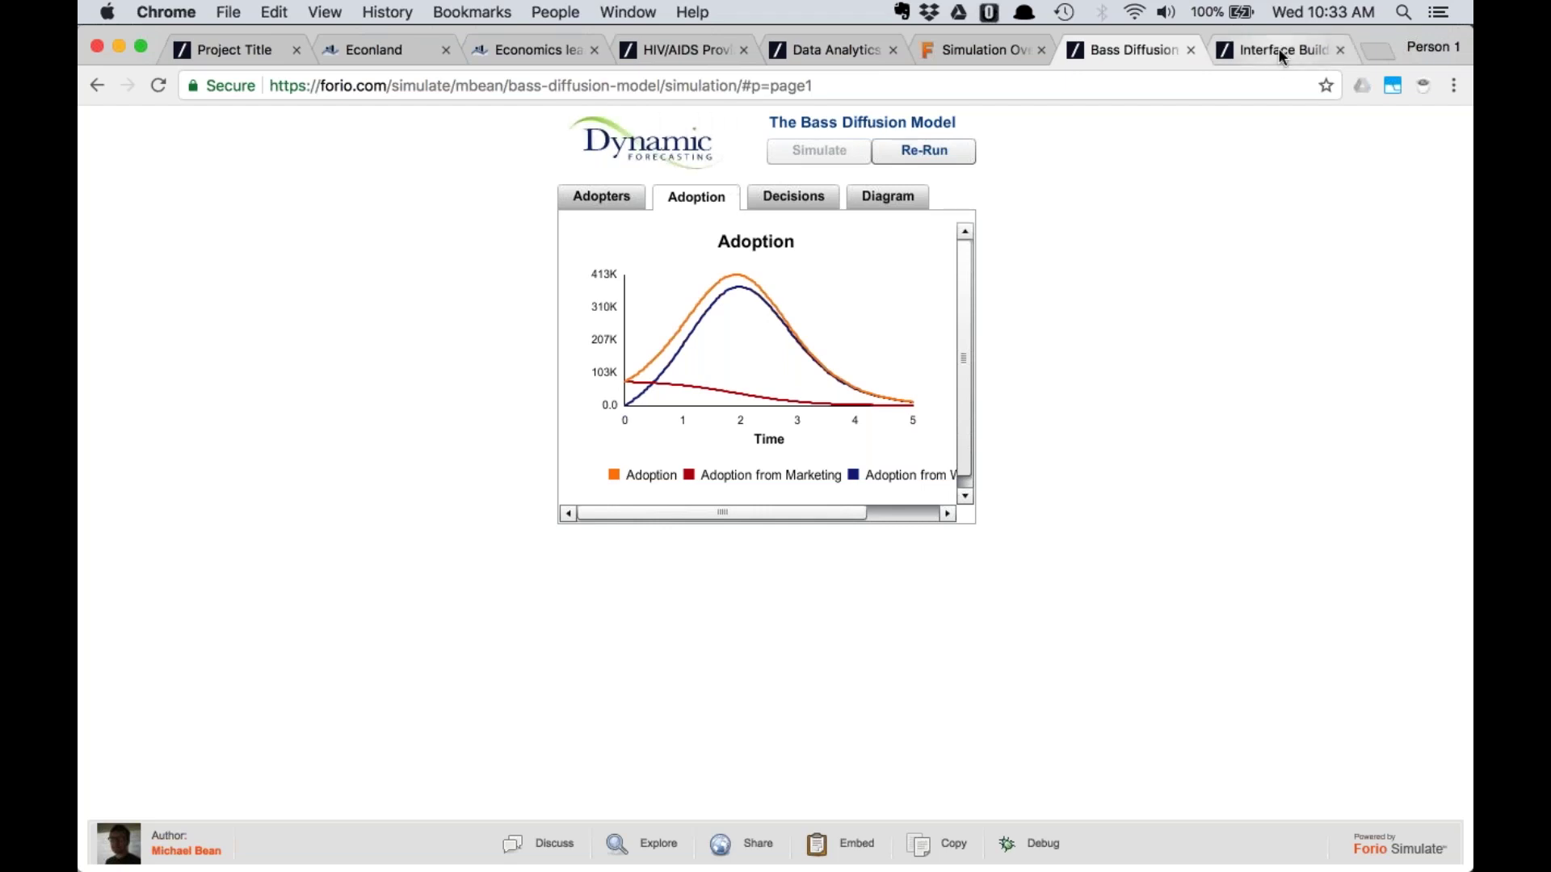
# Rename the new Desktop screenshot to 'dynamic' in Finder, then bring the builder forward
pyautogui.press('super+Tab')
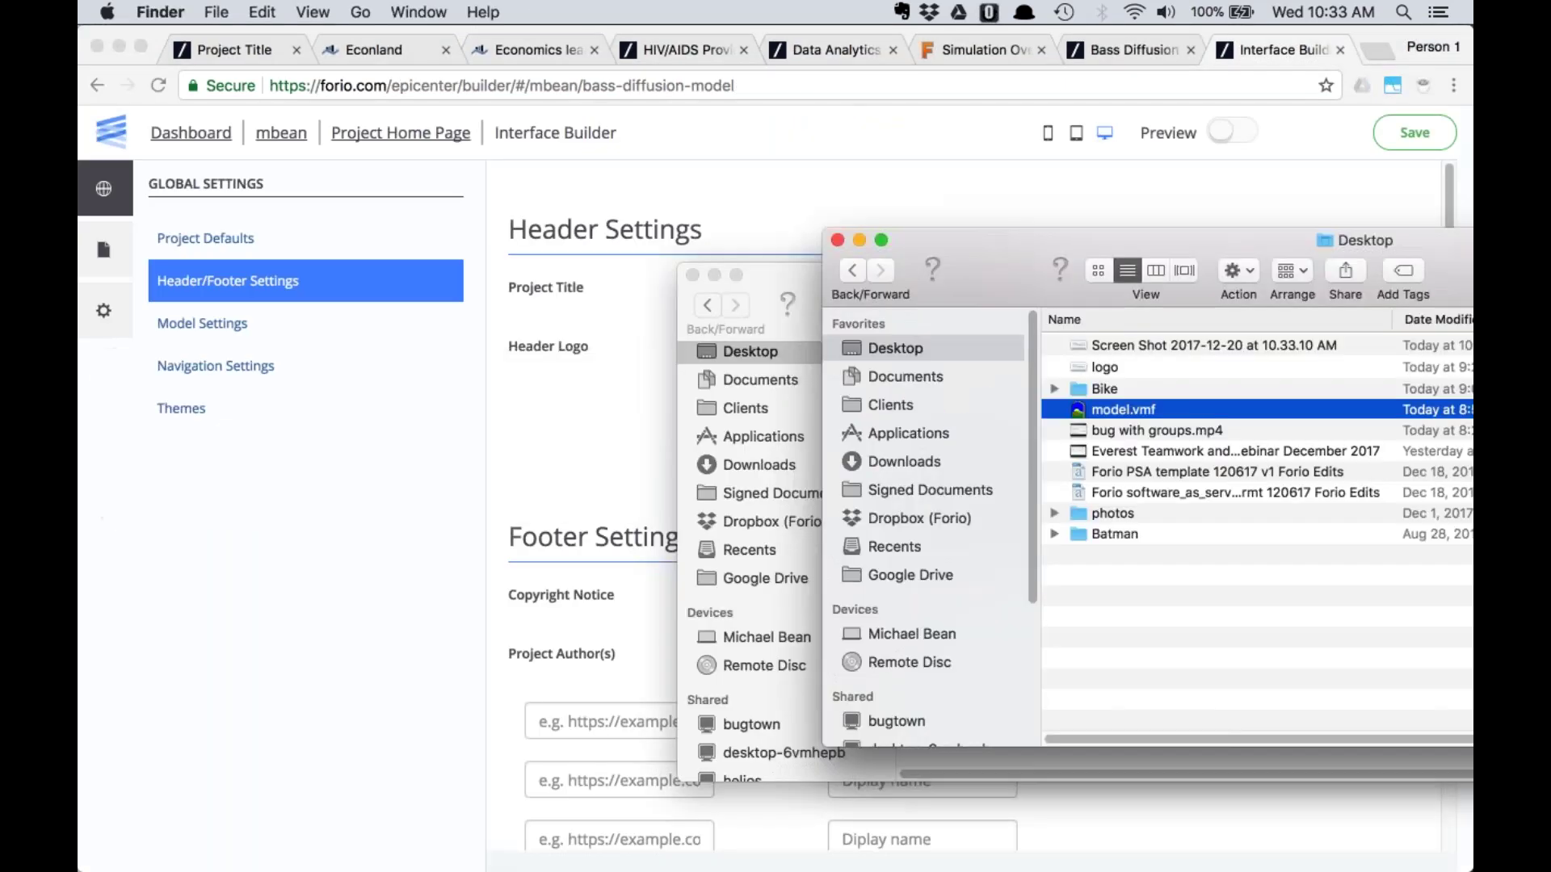
pyautogui.click(1129, 346)
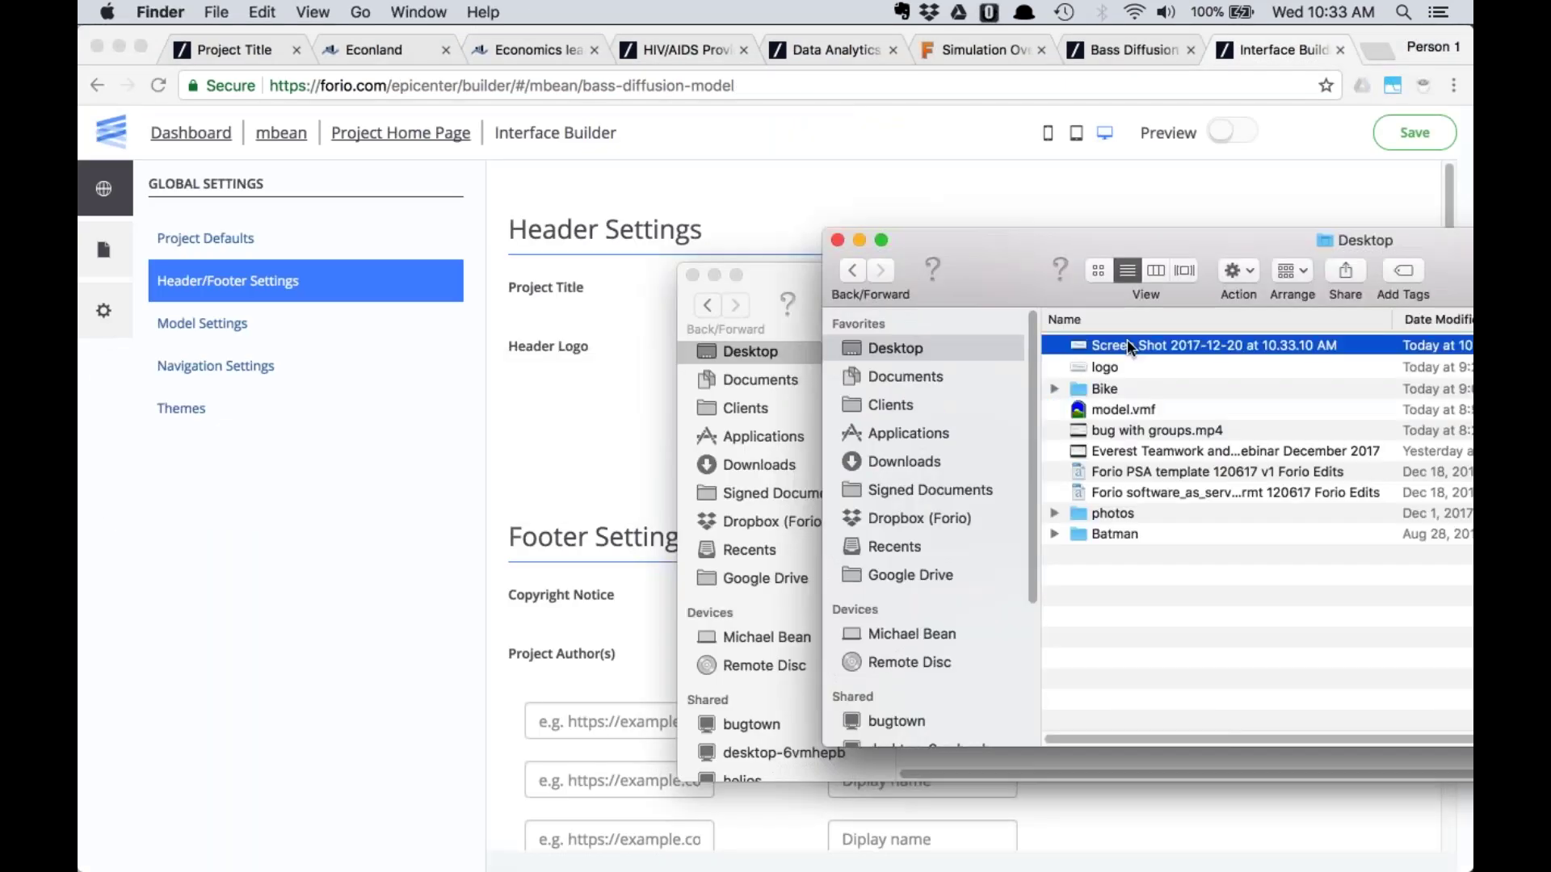
pyautogui.press('Return')
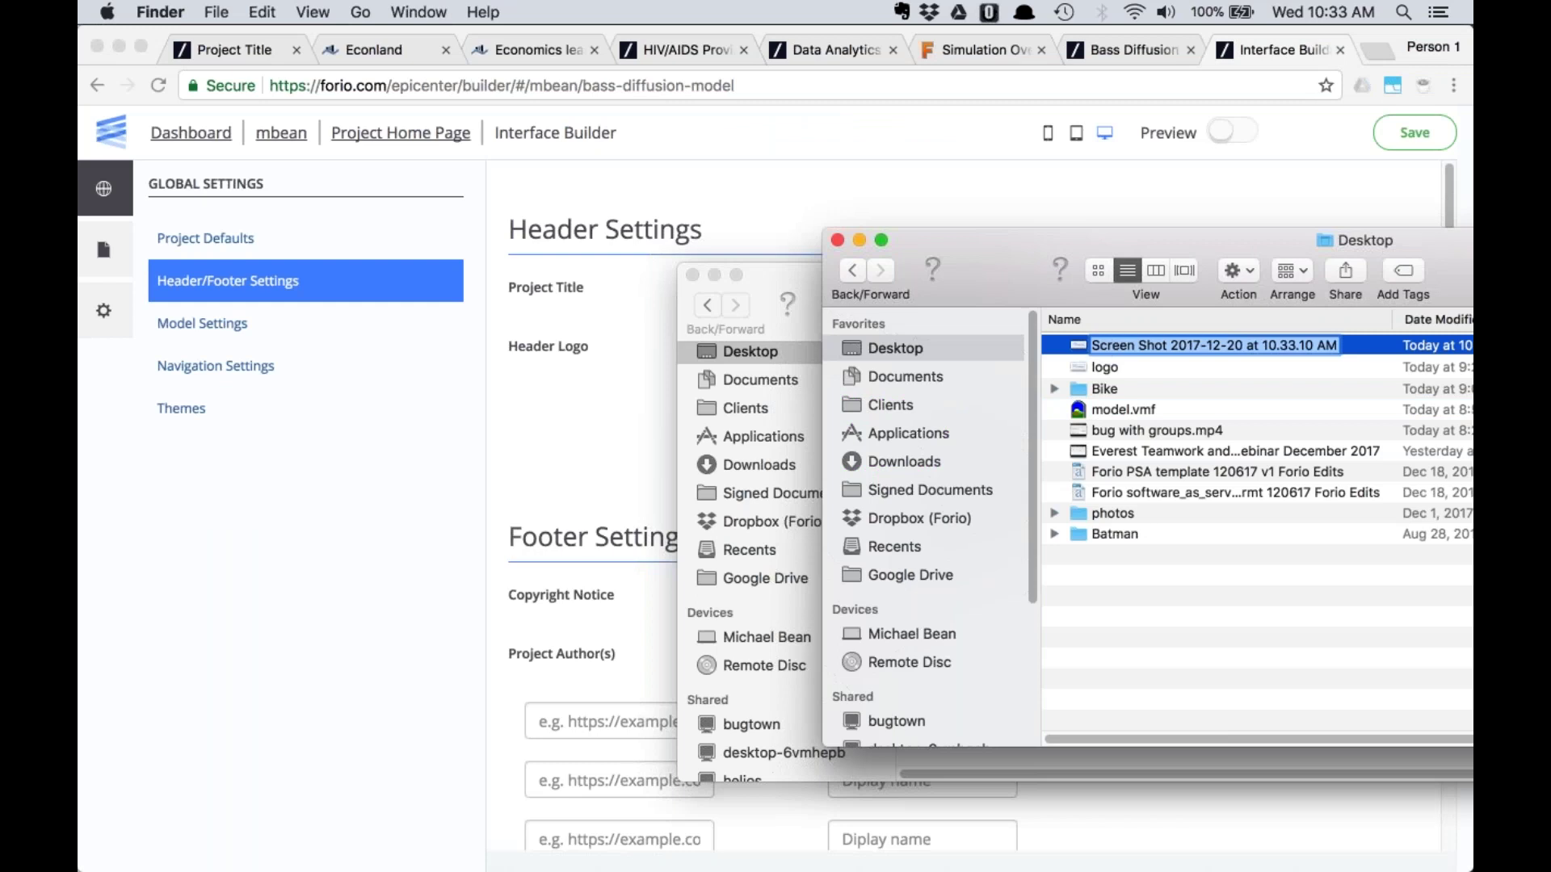
pyautogui.write('dya')
pyautogui.press('BackSpace')
pyautogui.write('namic')
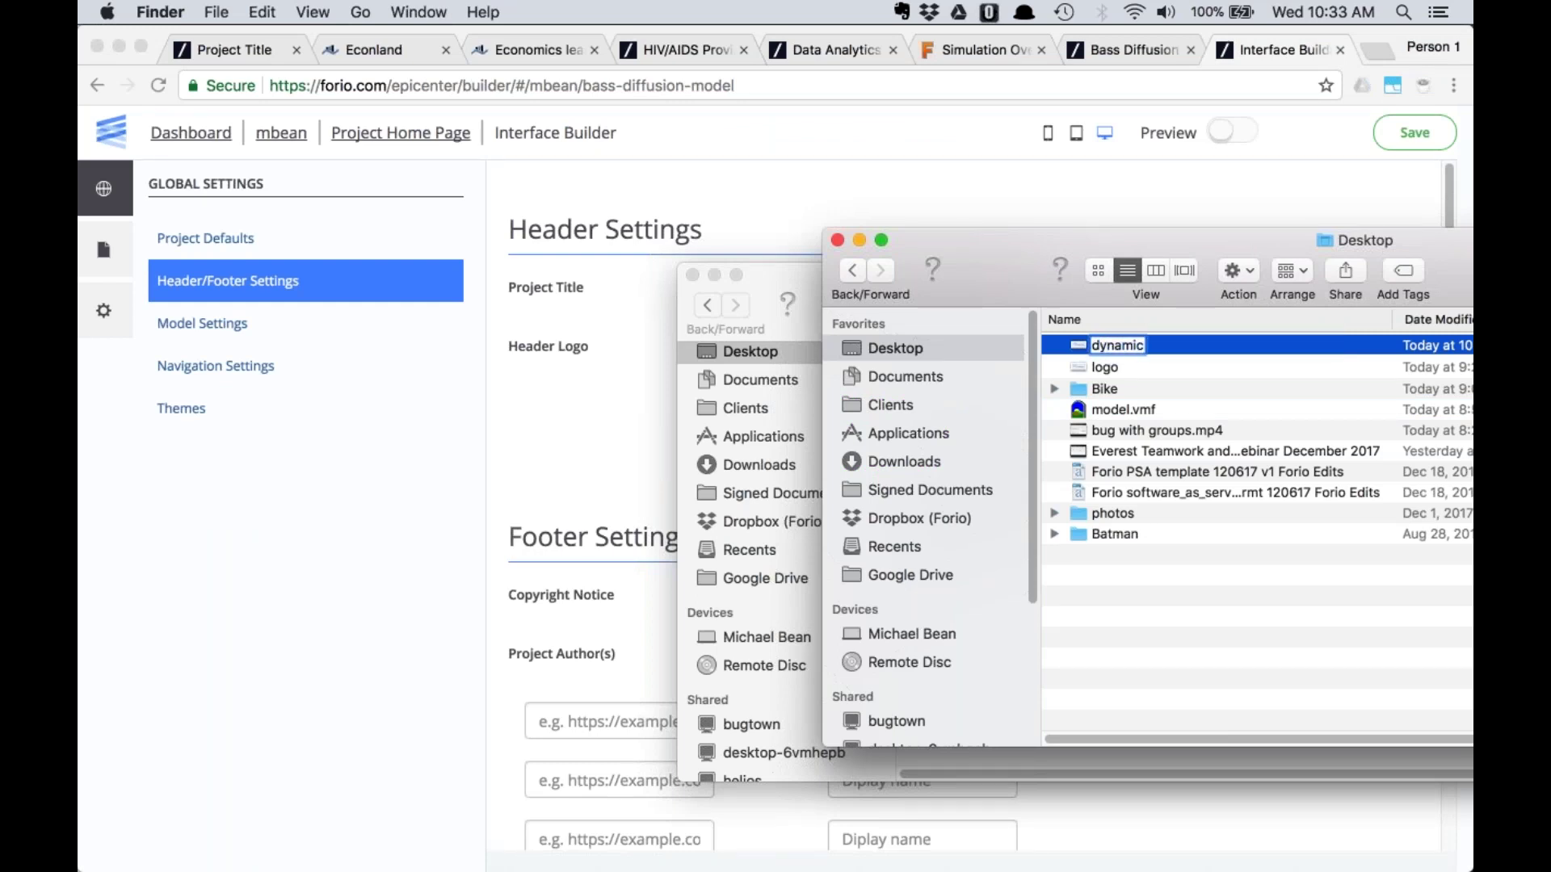
pyautogui.click(1130, 412)
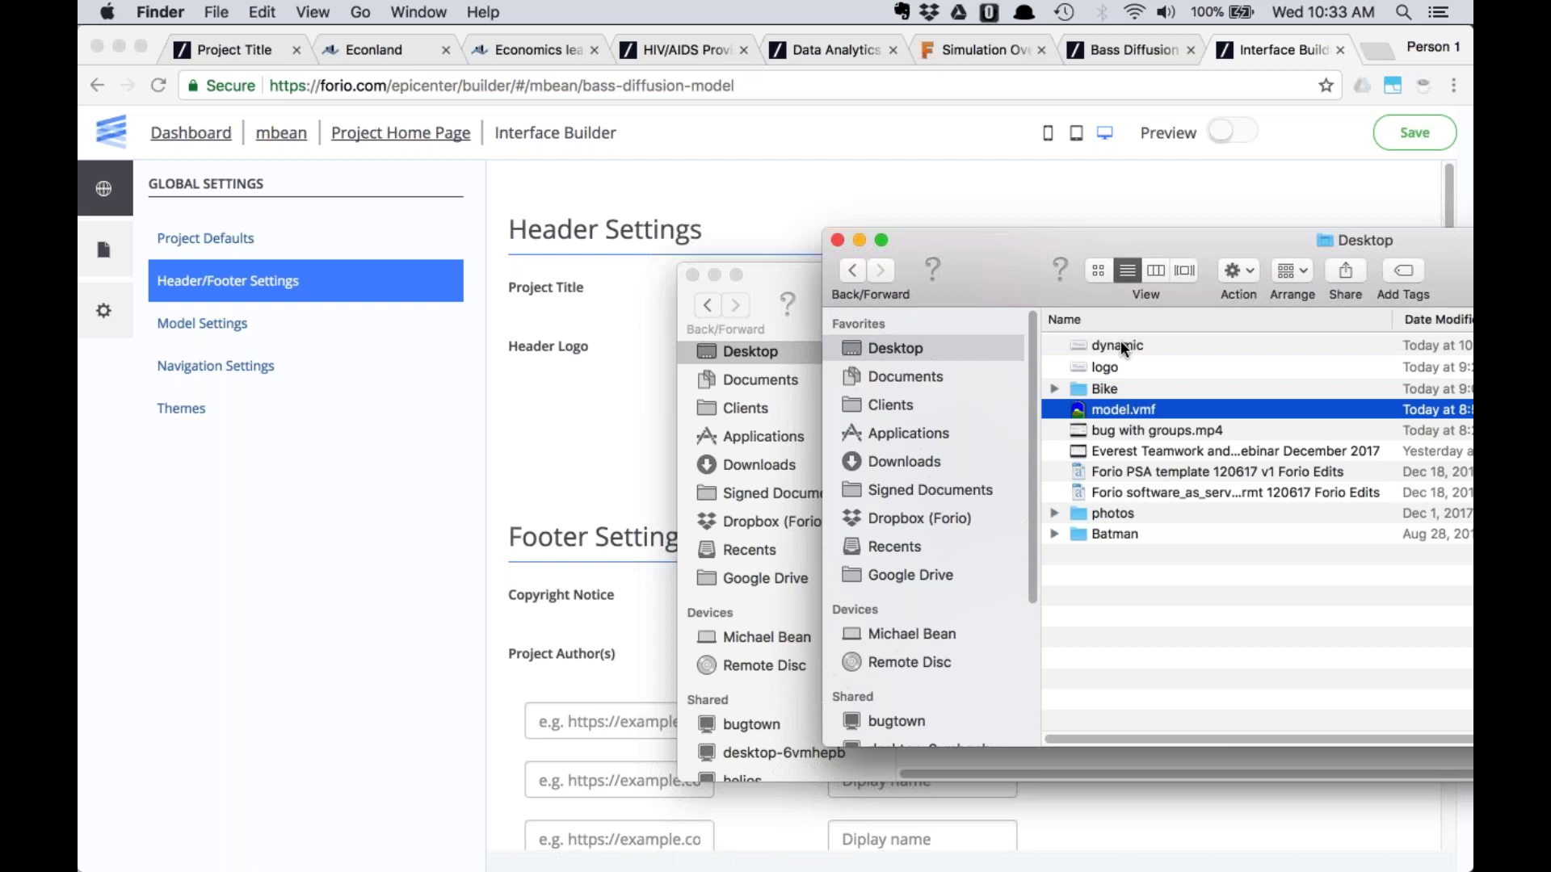
pyautogui.click(889, 158)
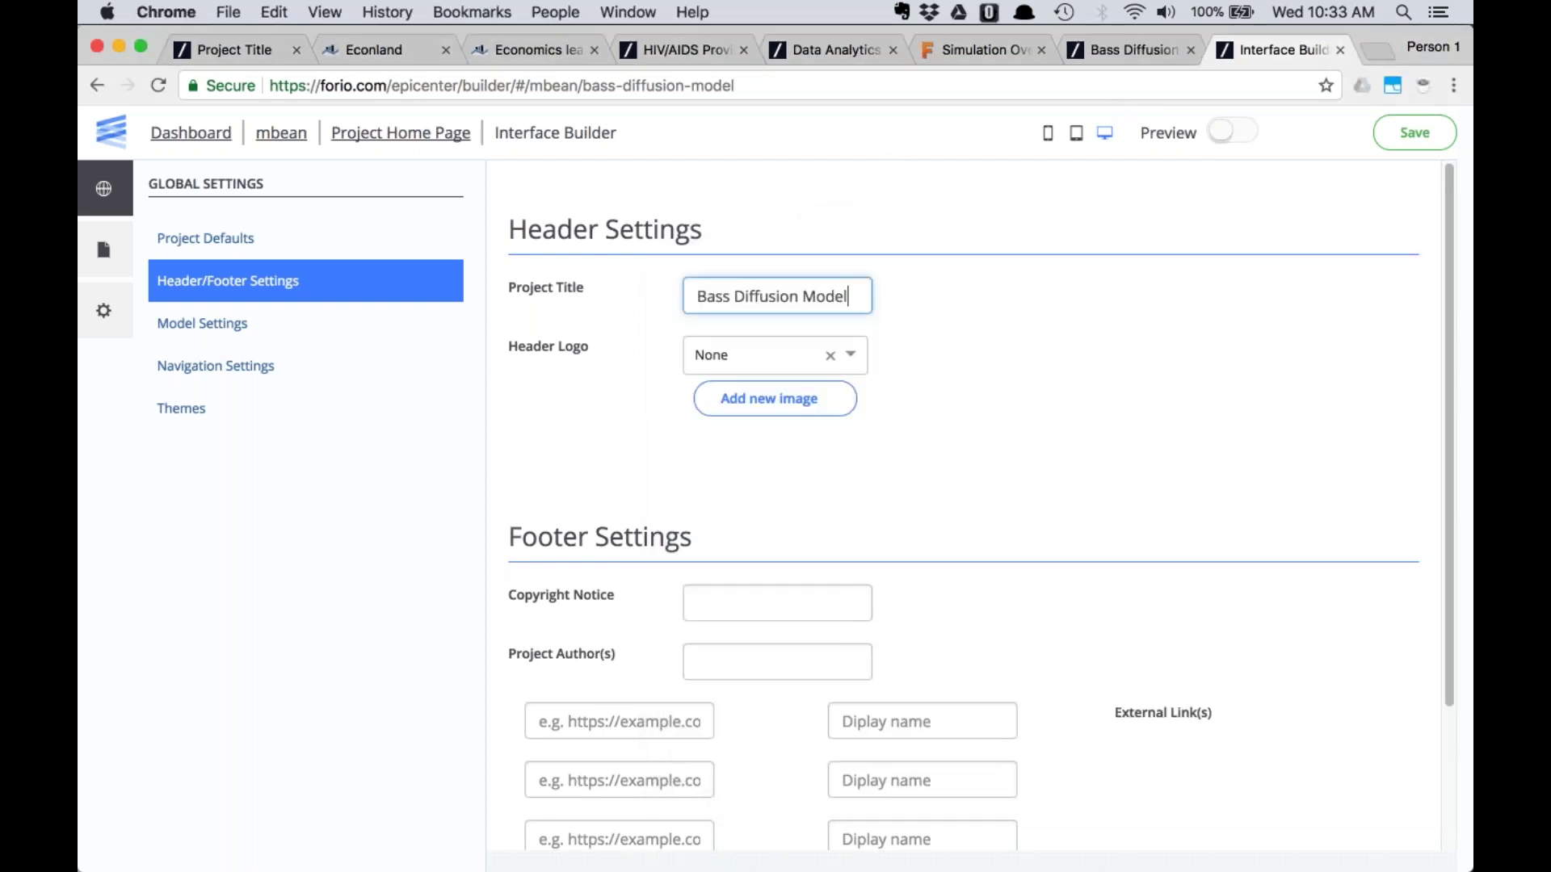
# Upload the 'dynamic' PNG as the header logo, widening the crop to frame the whole logo
pyautogui.click(779, 399)
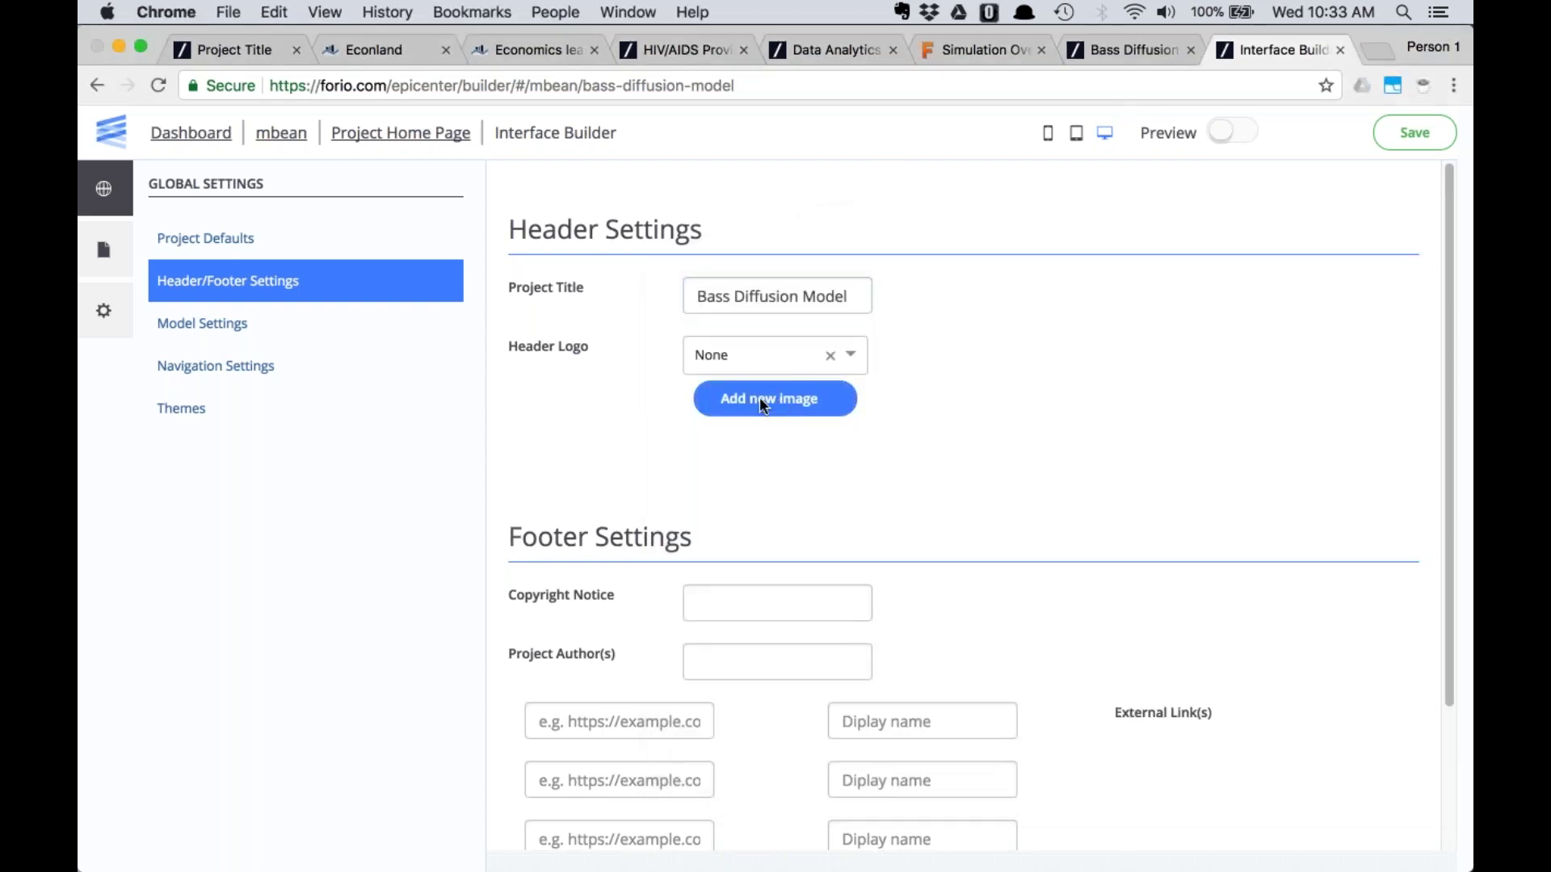
pyautogui.click(481, 247)
pyautogui.doubleClick(482, 246)
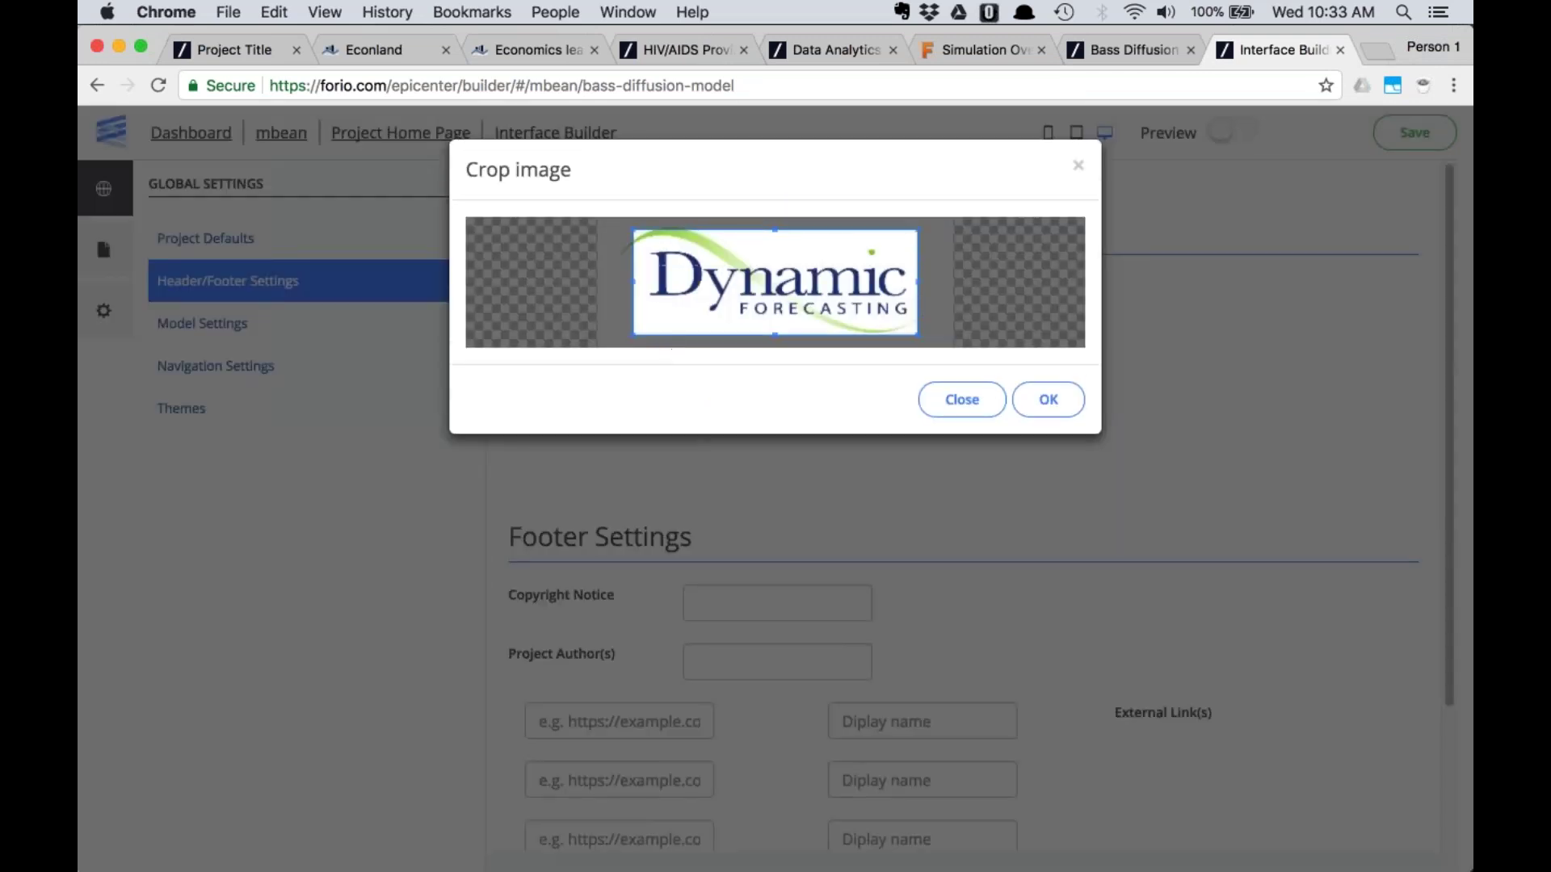
pyautogui.moveTo(633, 334); pyautogui.dragTo(613, 342)
pyautogui.moveTo(917, 229); pyautogui.dragTo(927, 222)
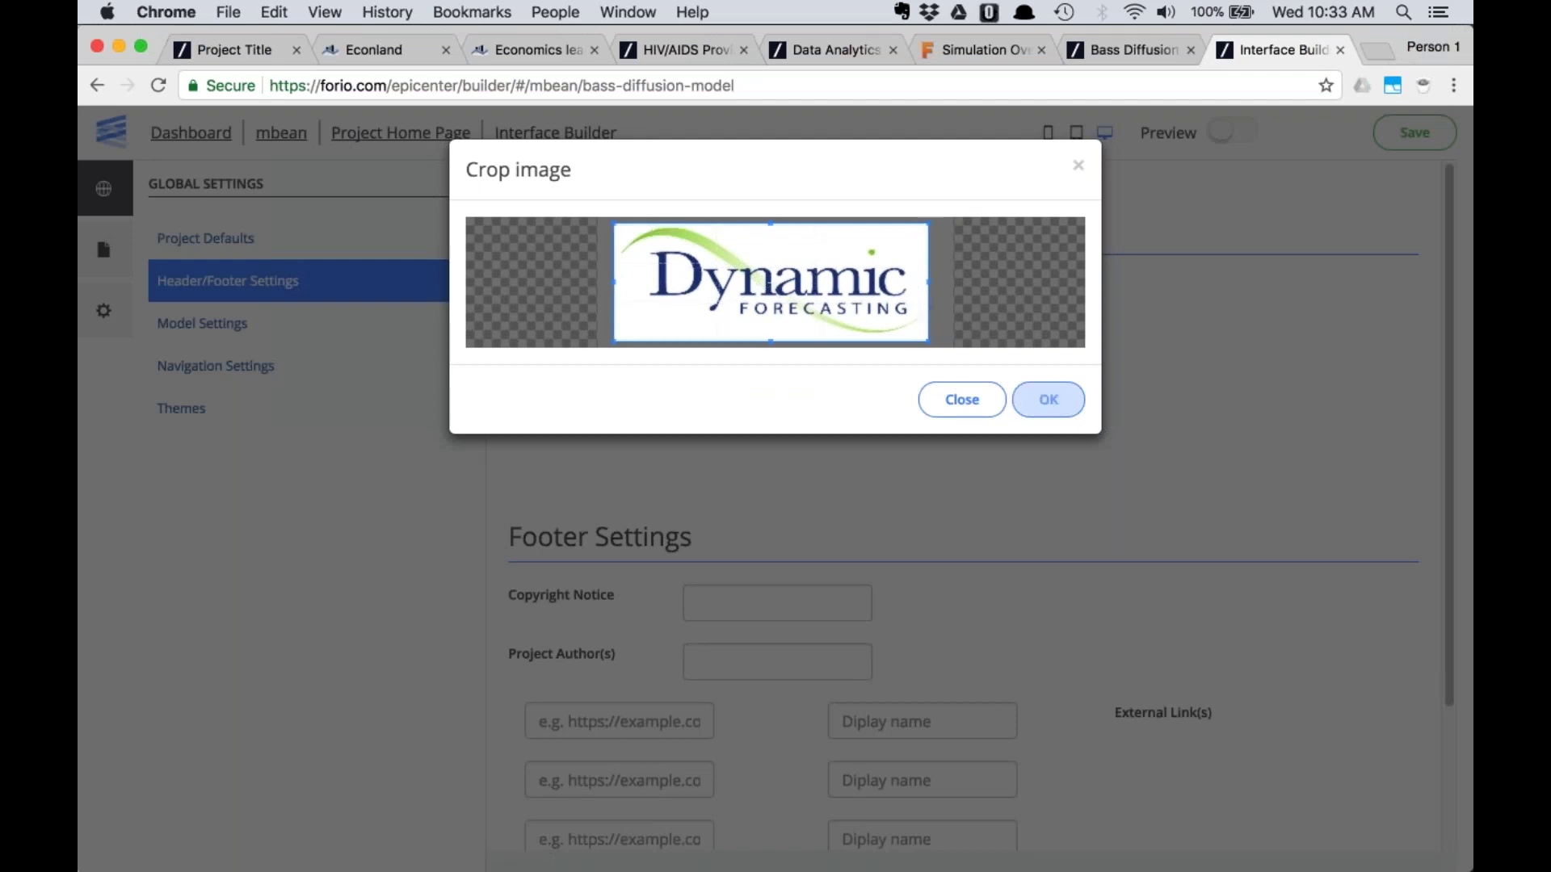
pyautogui.click(1048, 399)
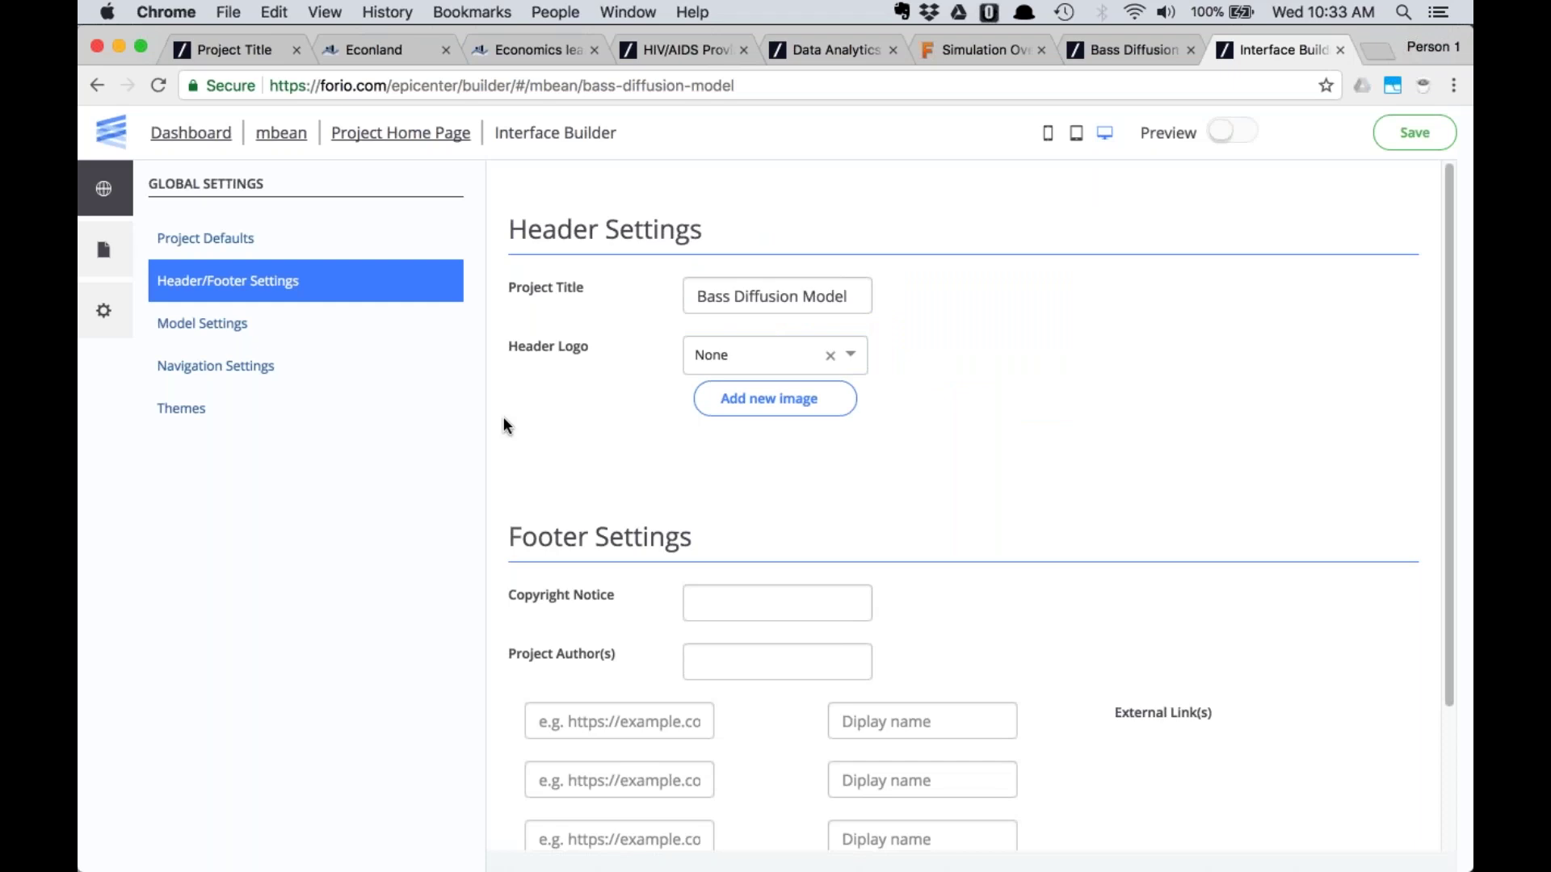
pyautogui.click(740, 598)
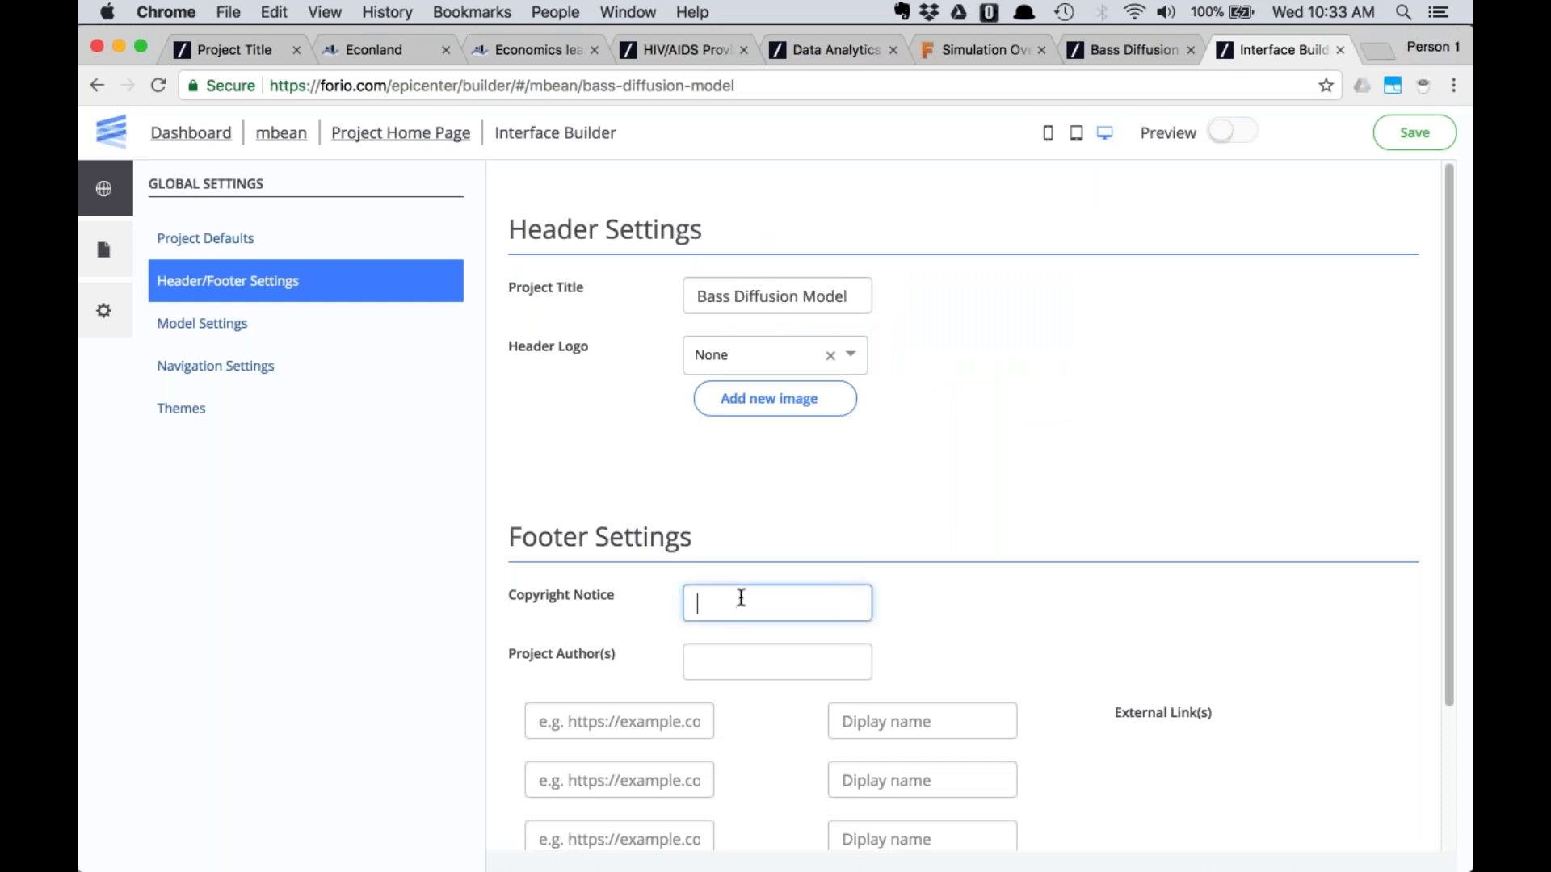
pyautogui.click(604, 721)
pyautogui.write('ht')
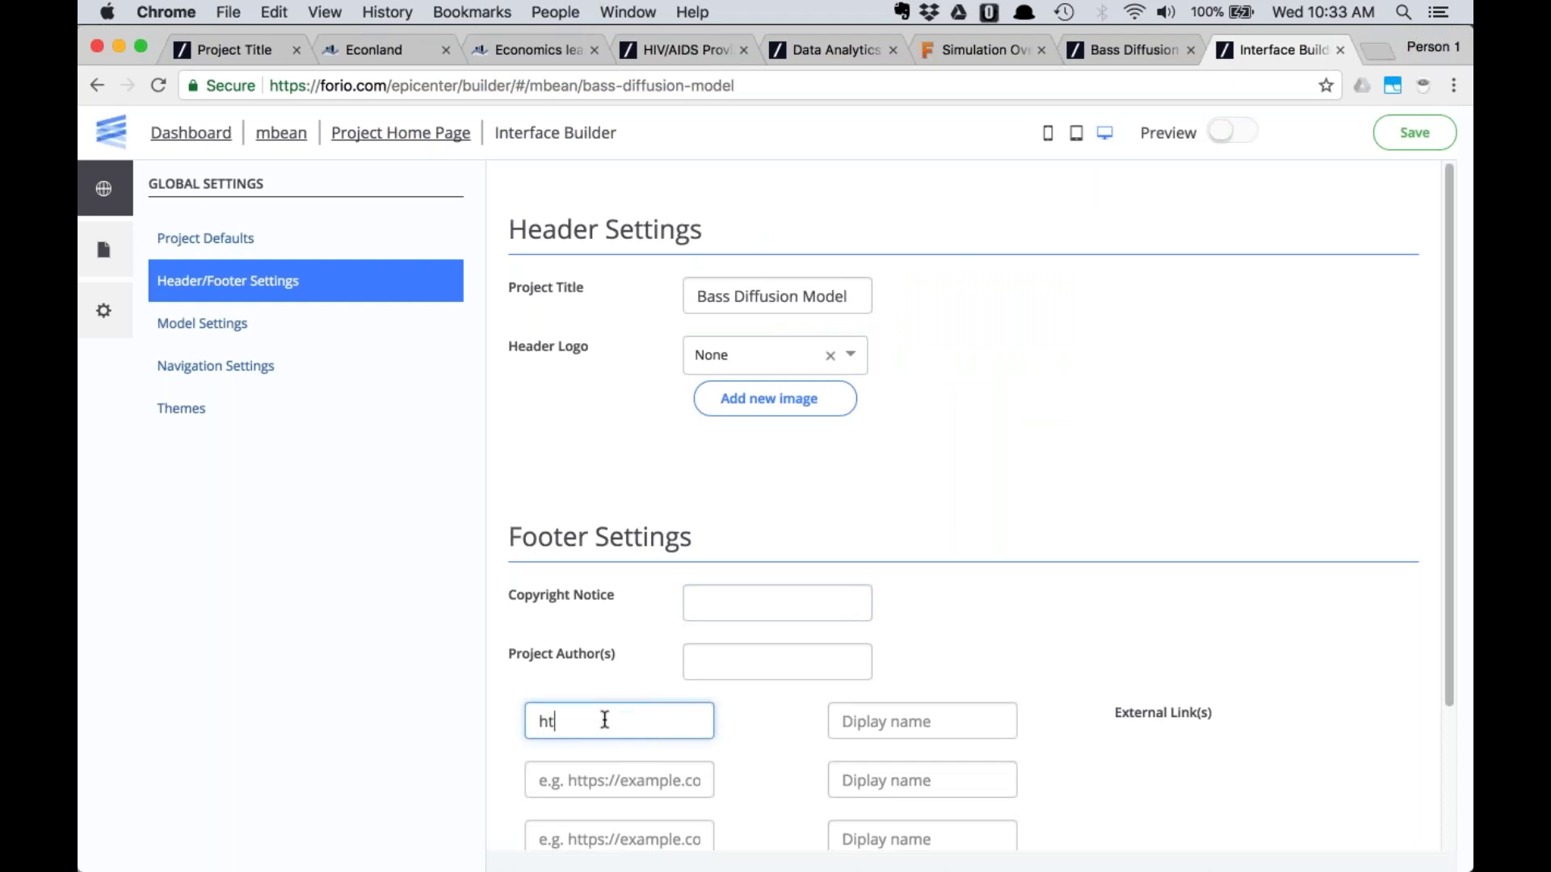
pyautogui.write('tps://forio.com')
pyautogui.press('Tab')
pyautogui.write('Visit Forio')
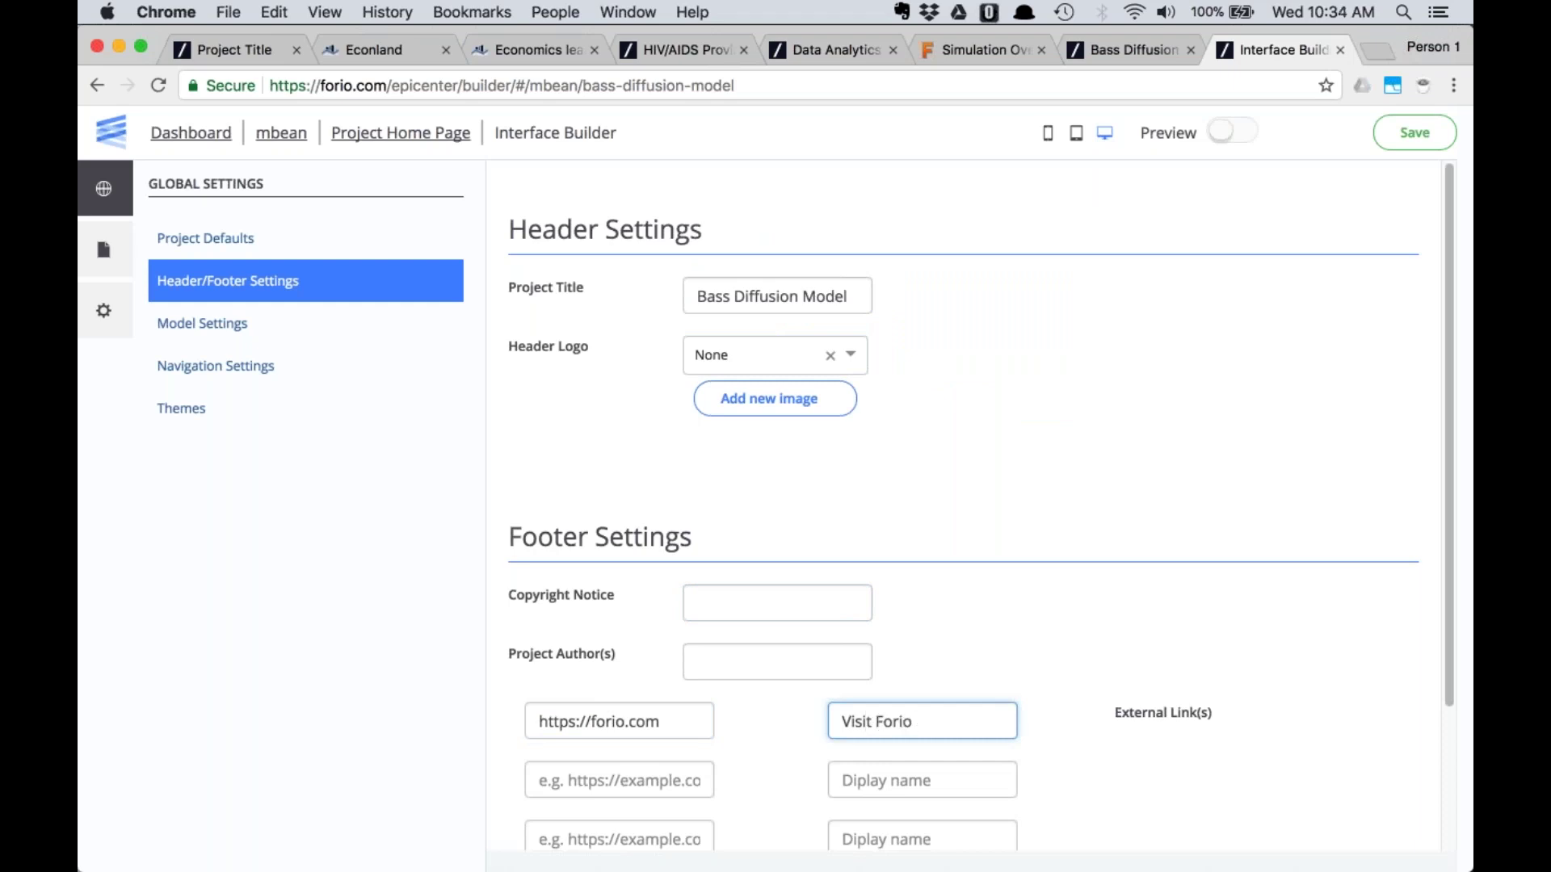
# Fill the footer's Copyright Notice and Project Author(s) from autofill suggestions
pyautogui.click(718, 605)
pyautogui.write('Mi')
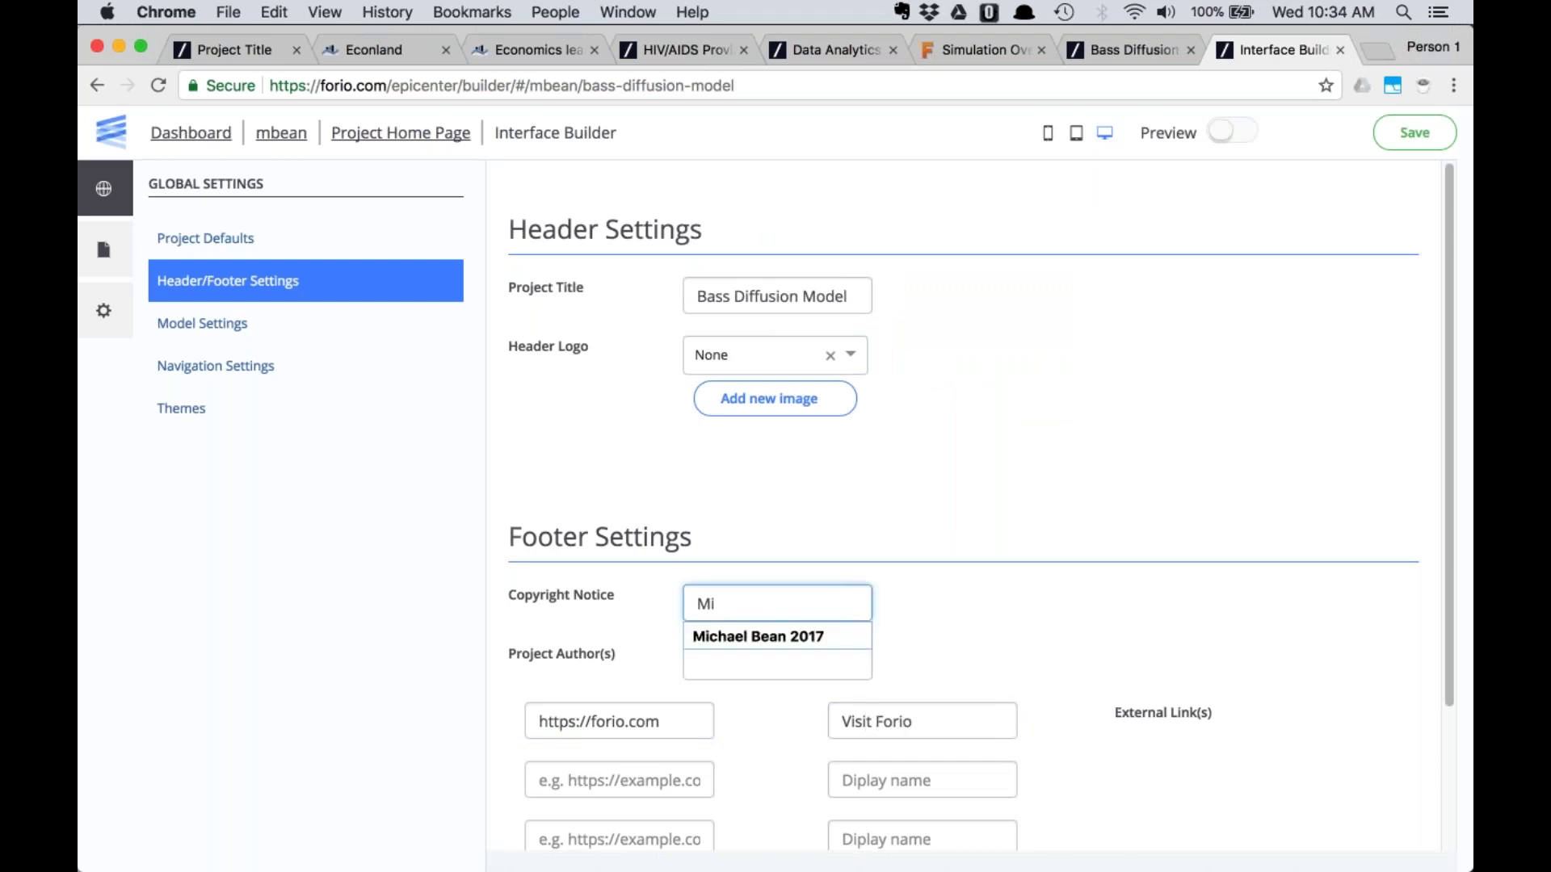
pyautogui.press('Down')
pyautogui.press('Tab')
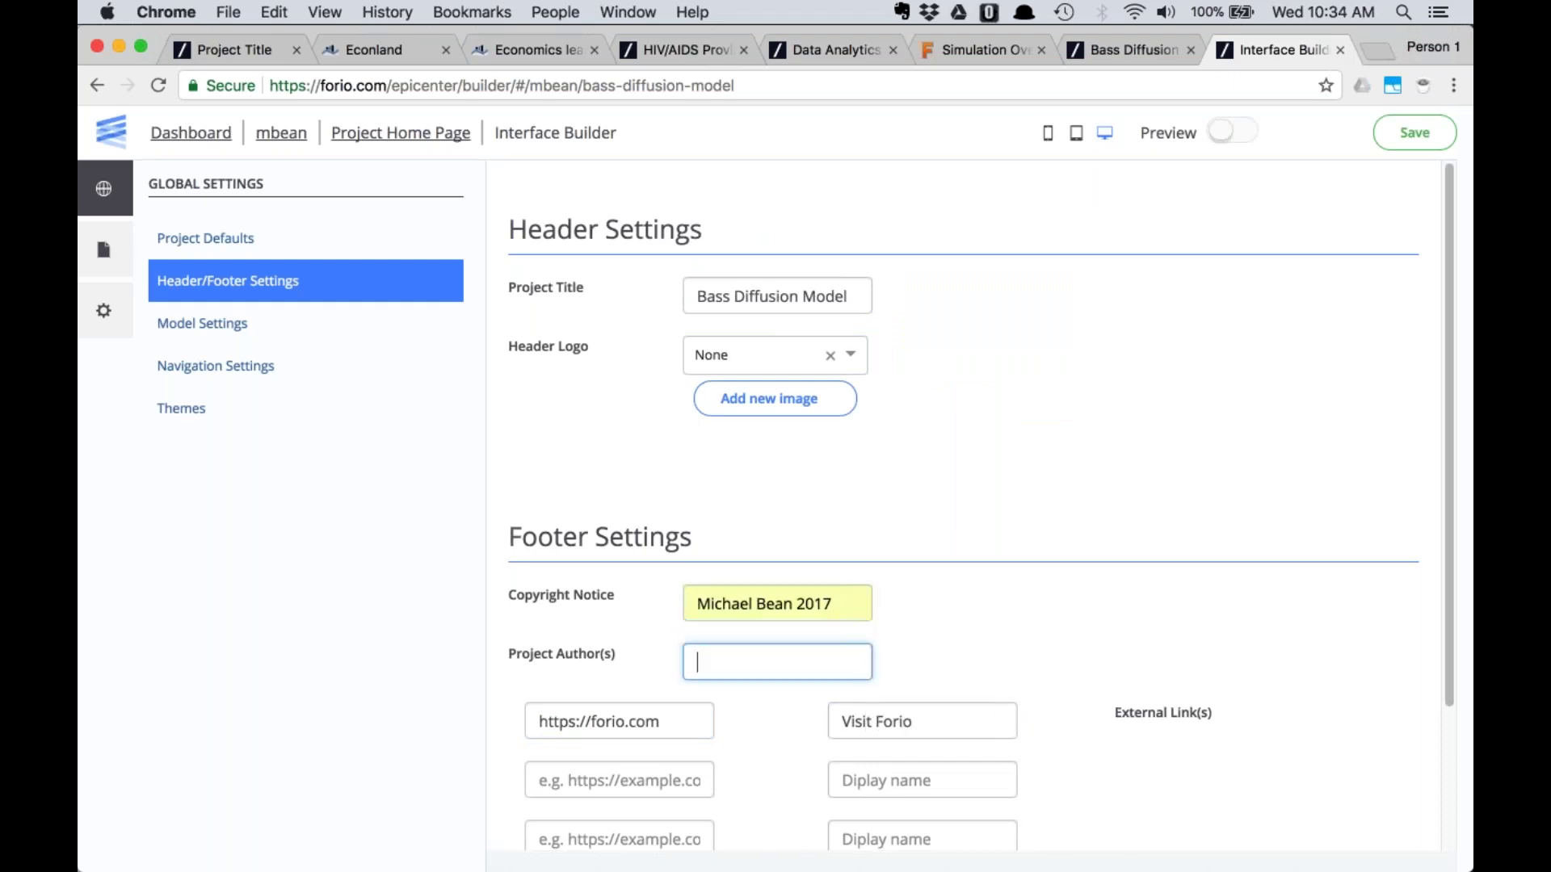
pyautogui.write('Mi')
pyautogui.press('Down')
pyautogui.press('Tab')
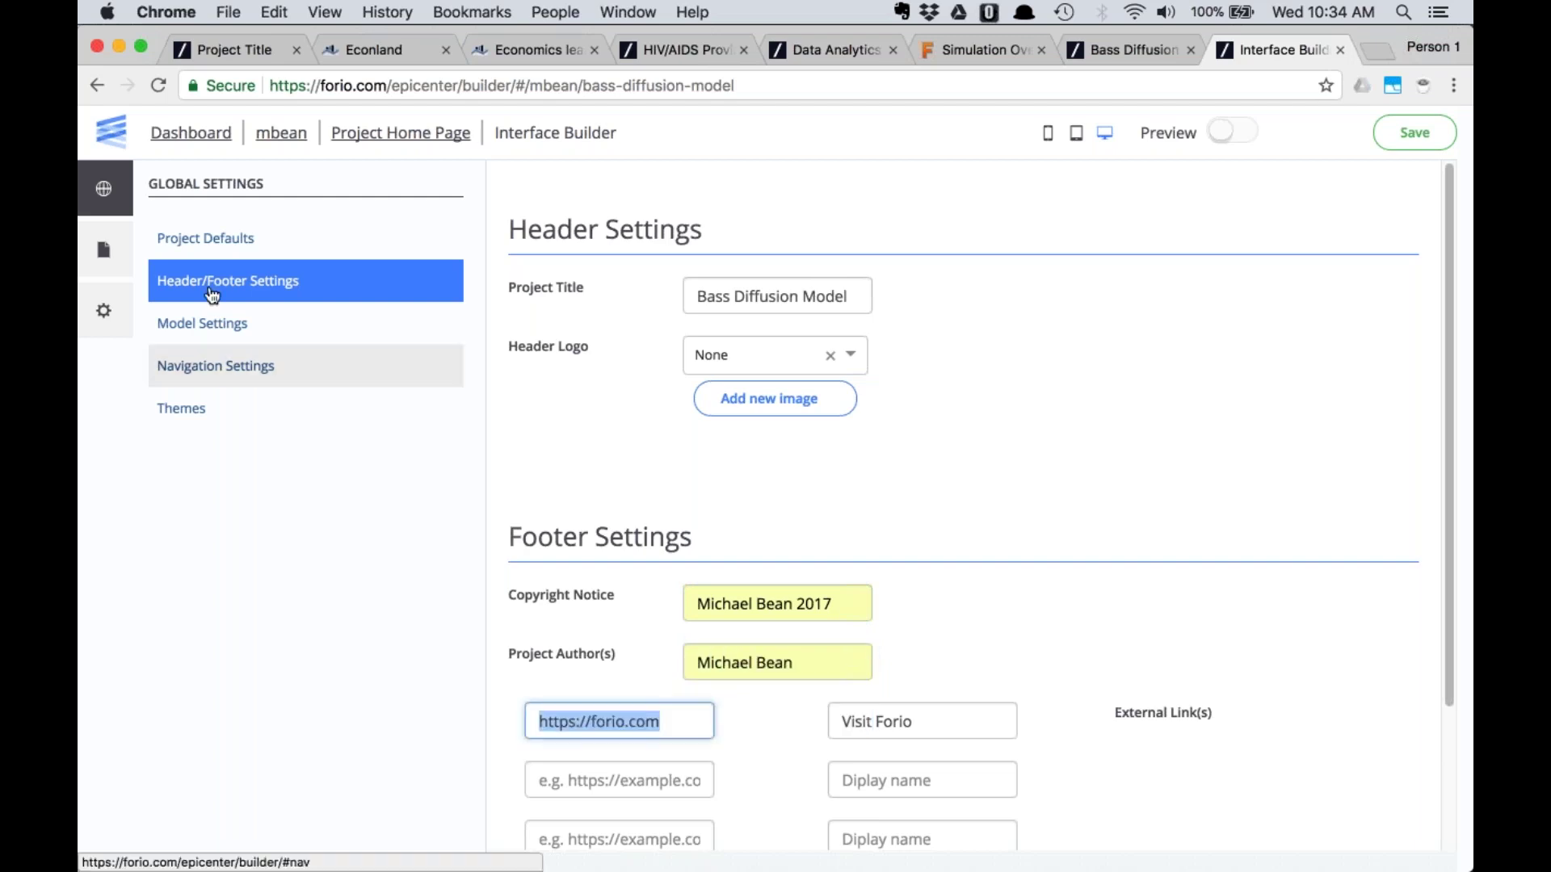
pyautogui.click(104, 253)
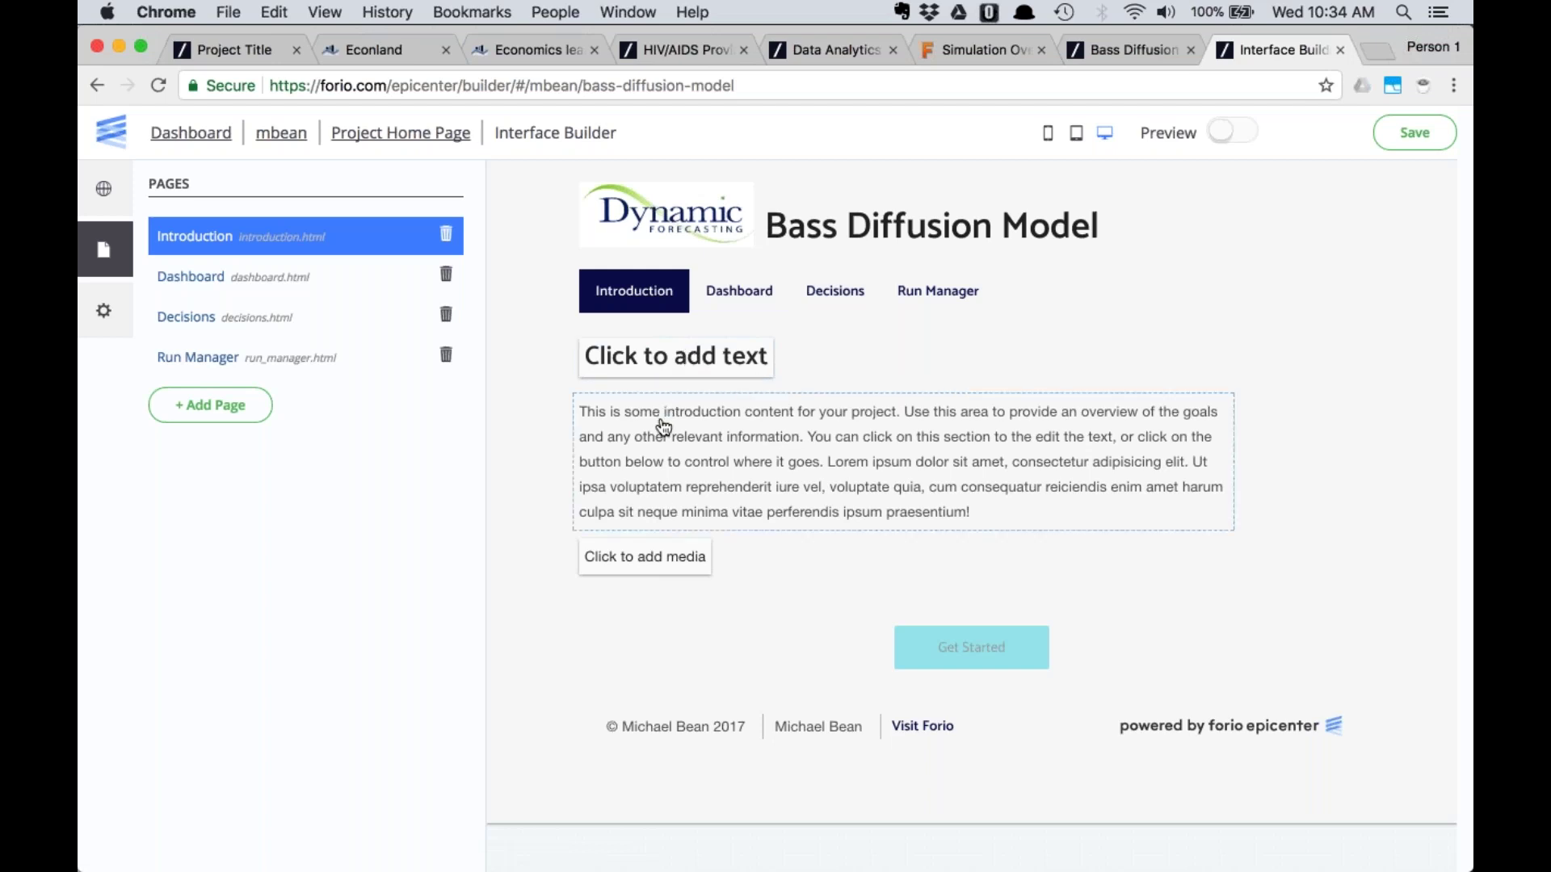
# Select the Introduction page's empty 'Click to add text' heading to edit its properties
pyautogui.click(668, 368)
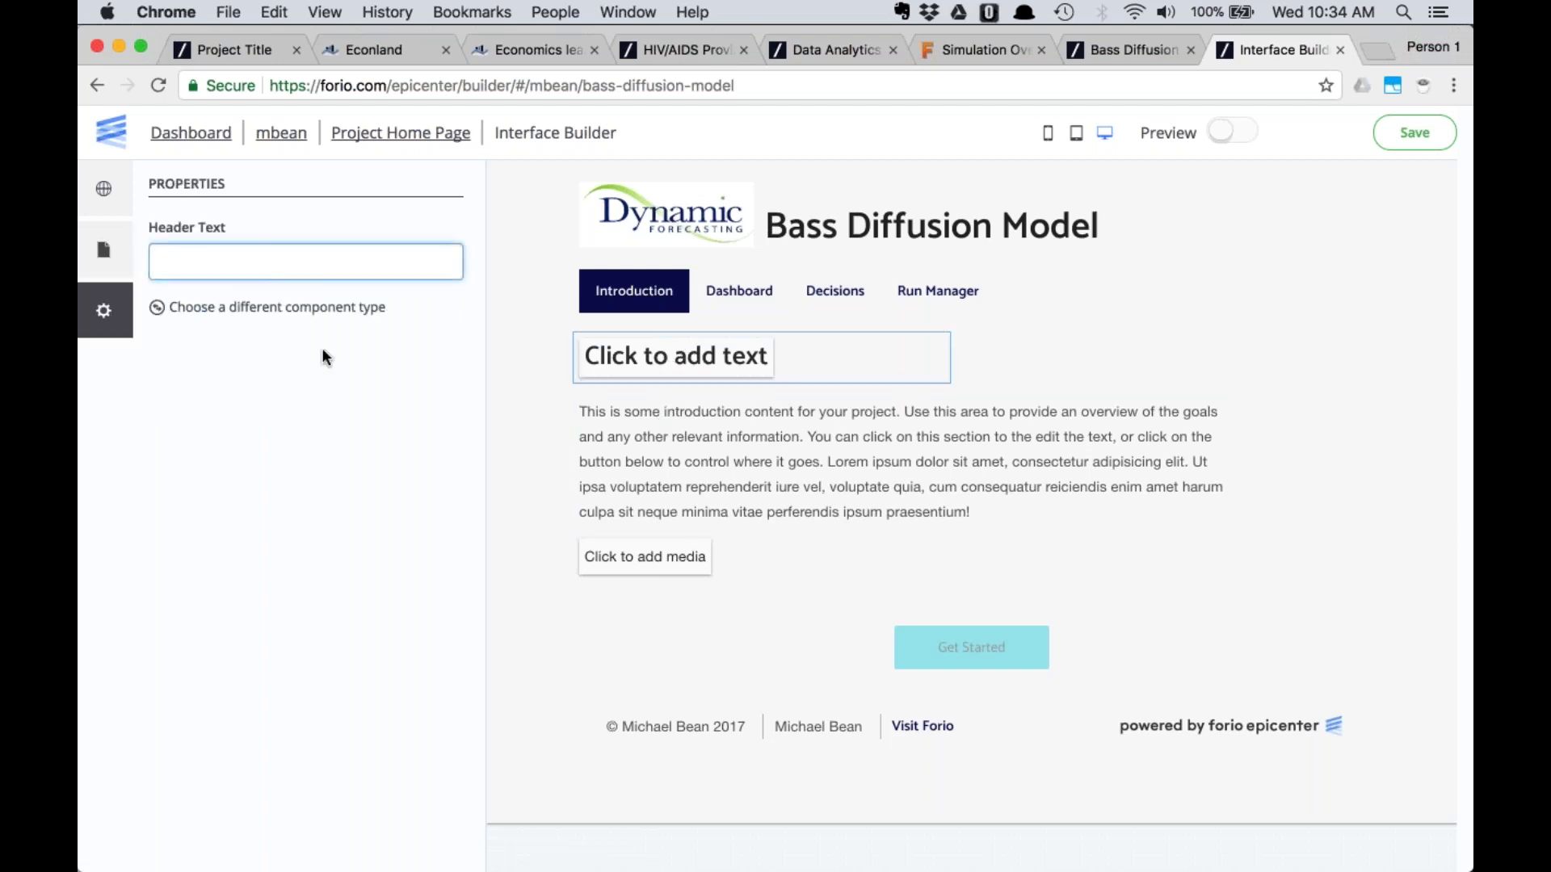
# Set the Introduction heading text to 'Welcome to the Bass Diffusion Model'
pyautogui.write('Welcome to')
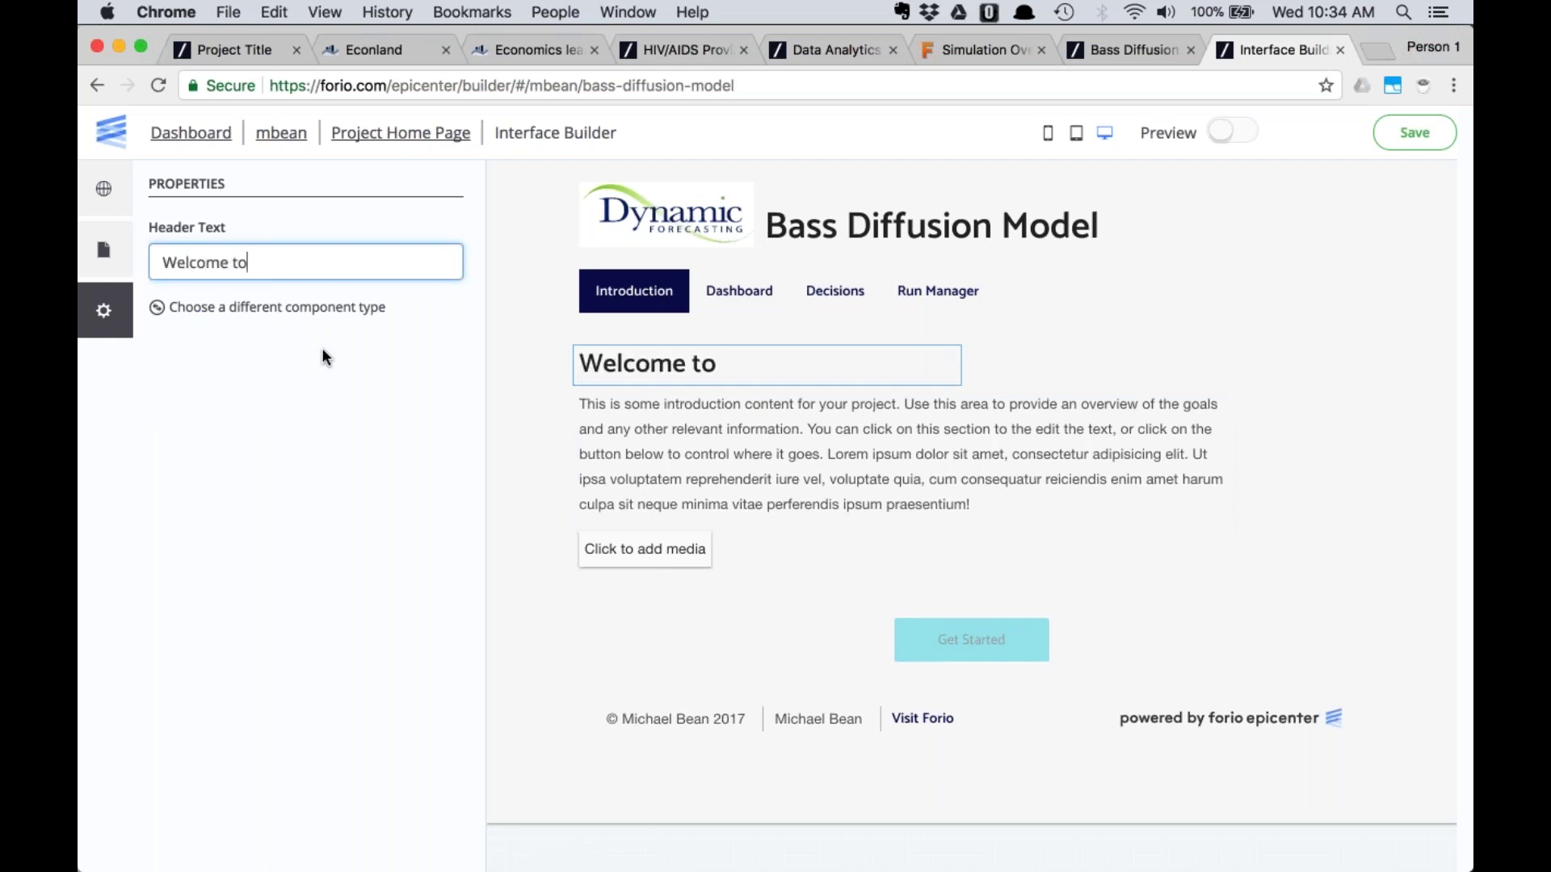
pyautogui.write(' the Bass D')
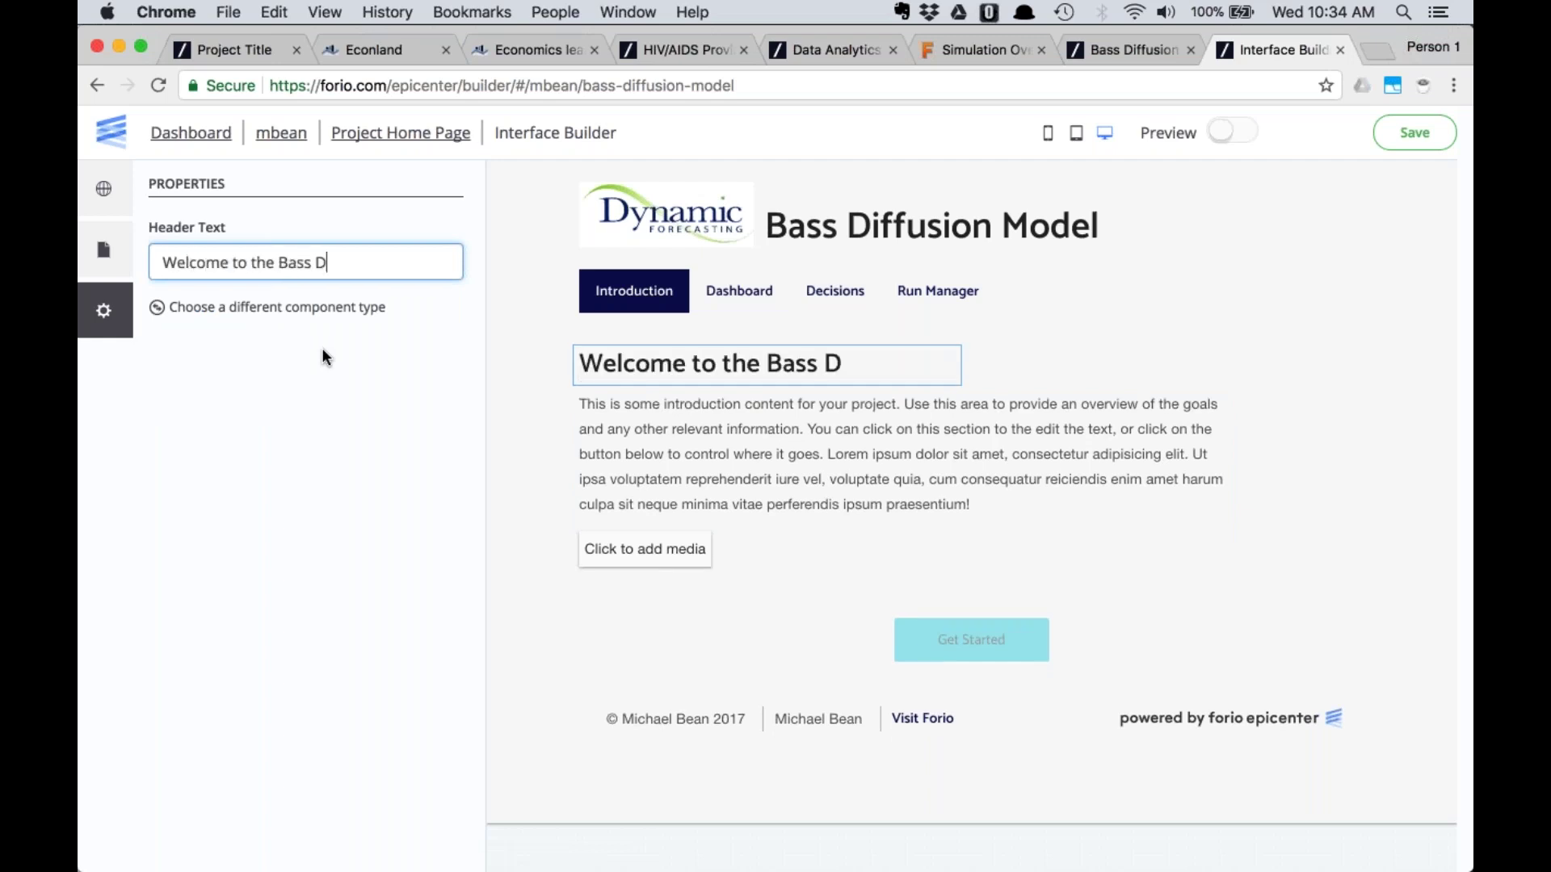
pyautogui.write('iffusion Model')
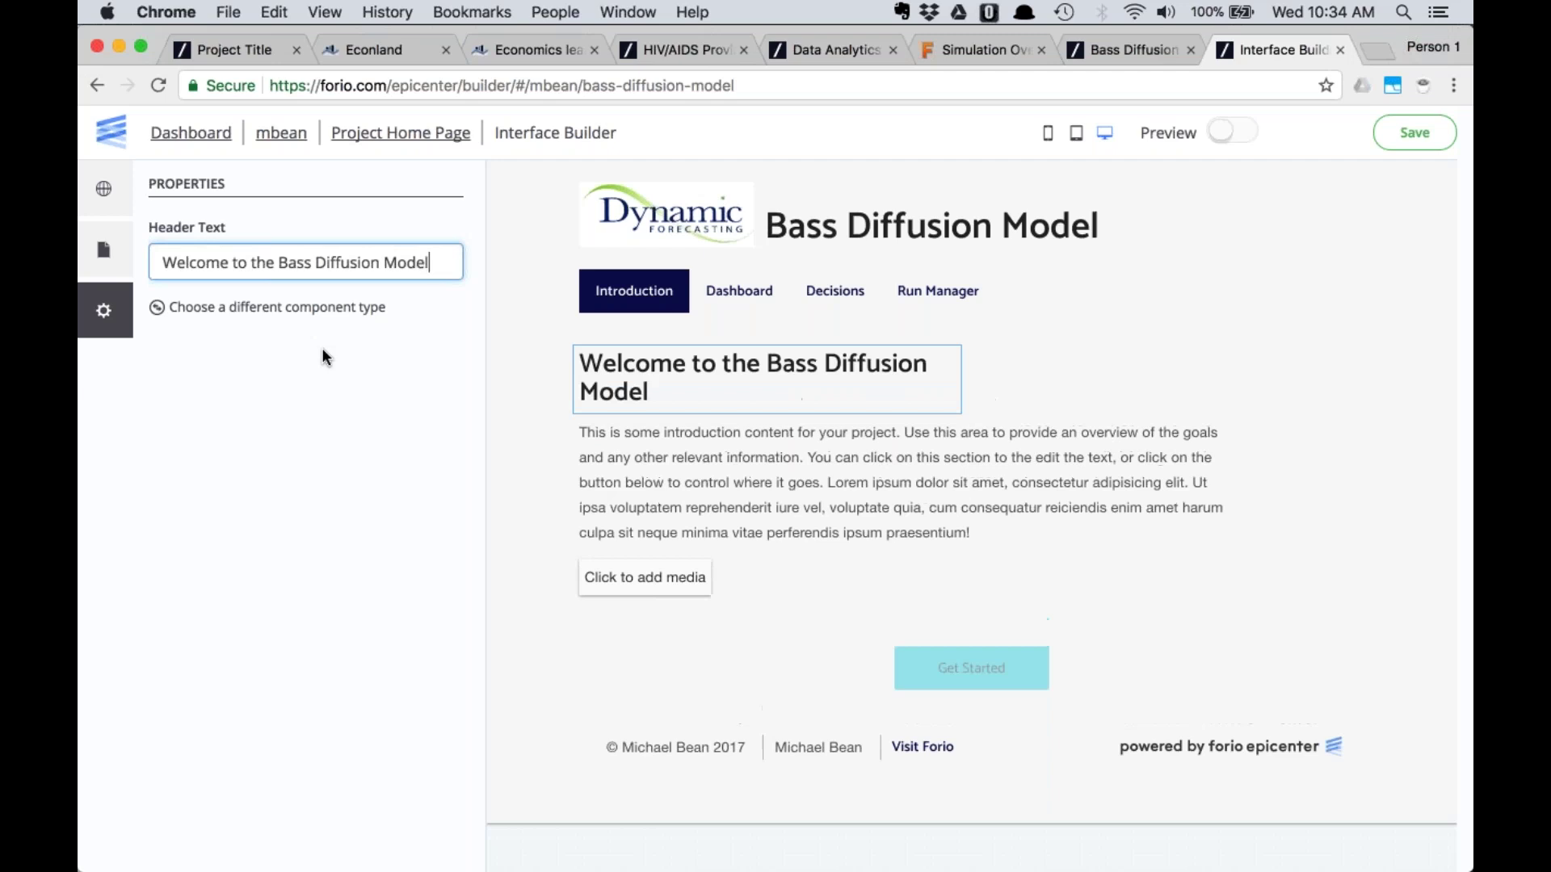
pyautogui.click(913, 448)
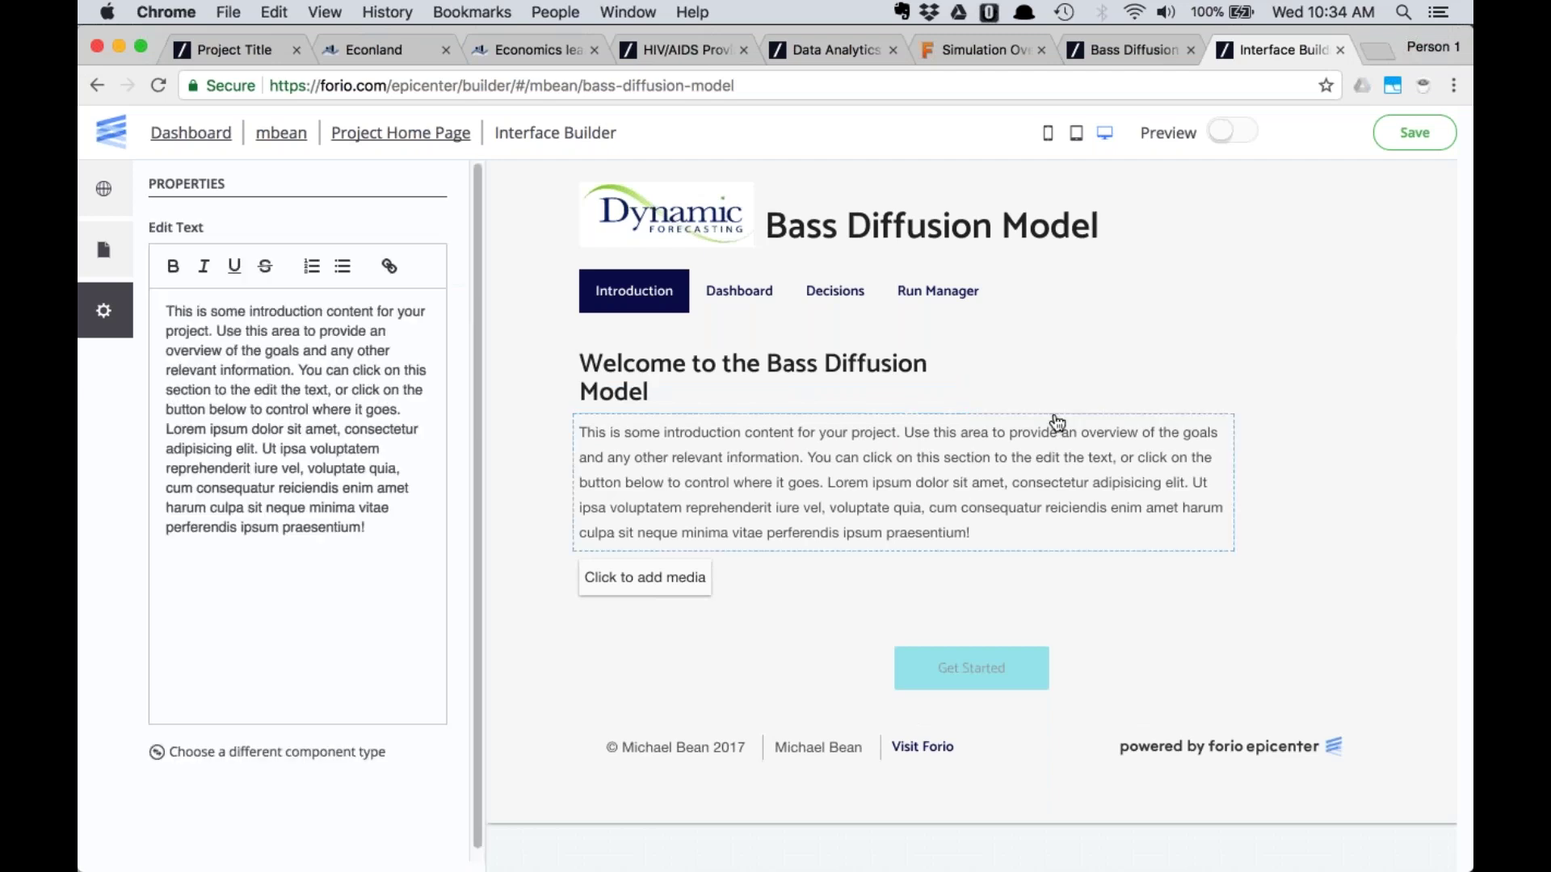
pyautogui.click(738, 300)
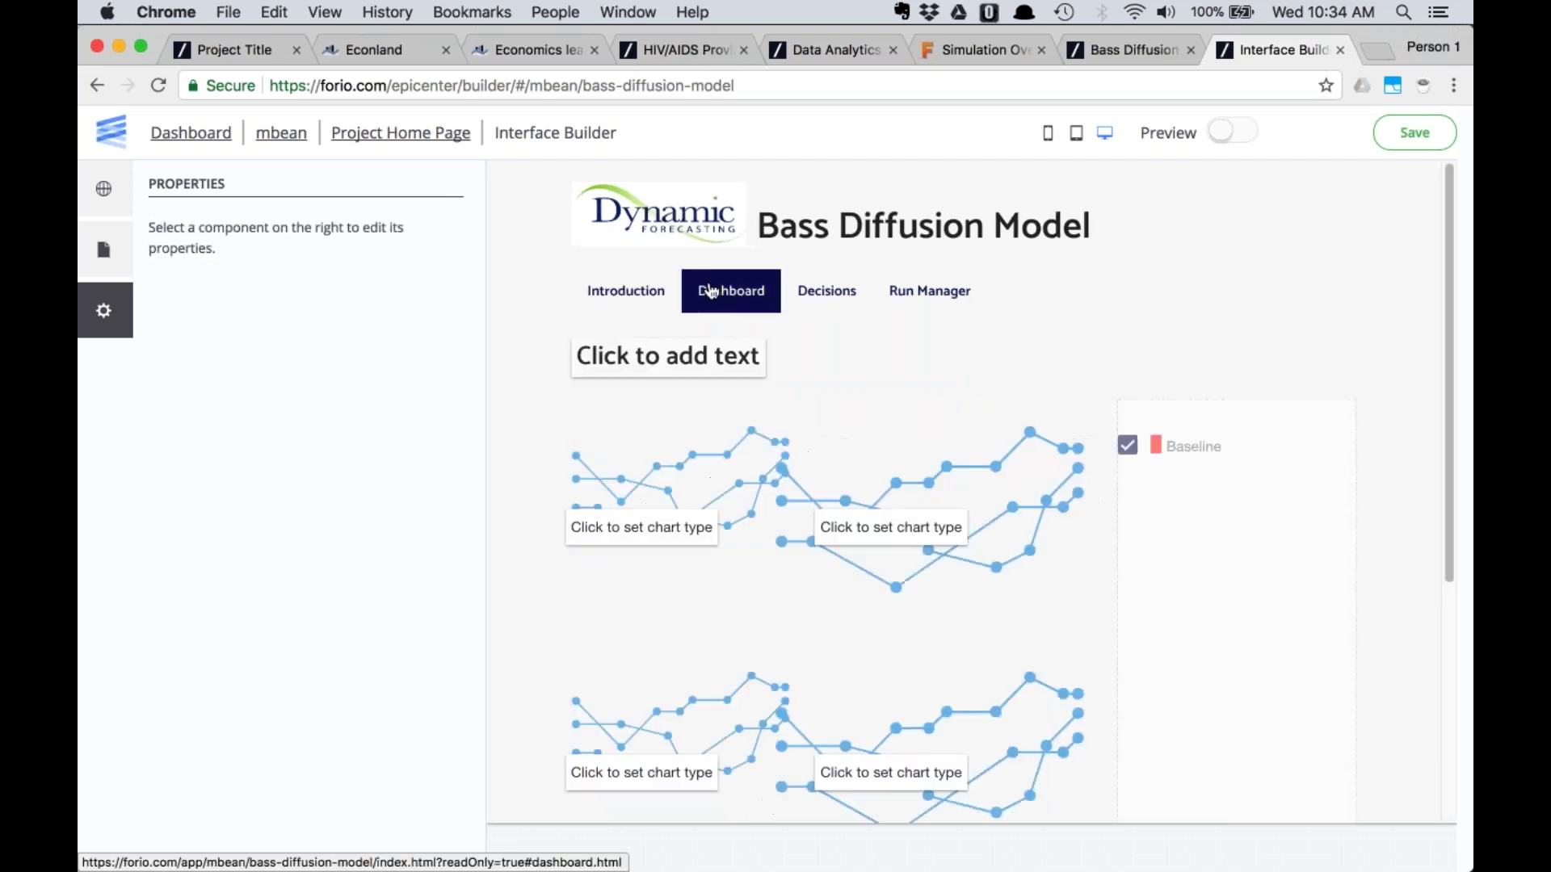
pyautogui.click(580, 304)
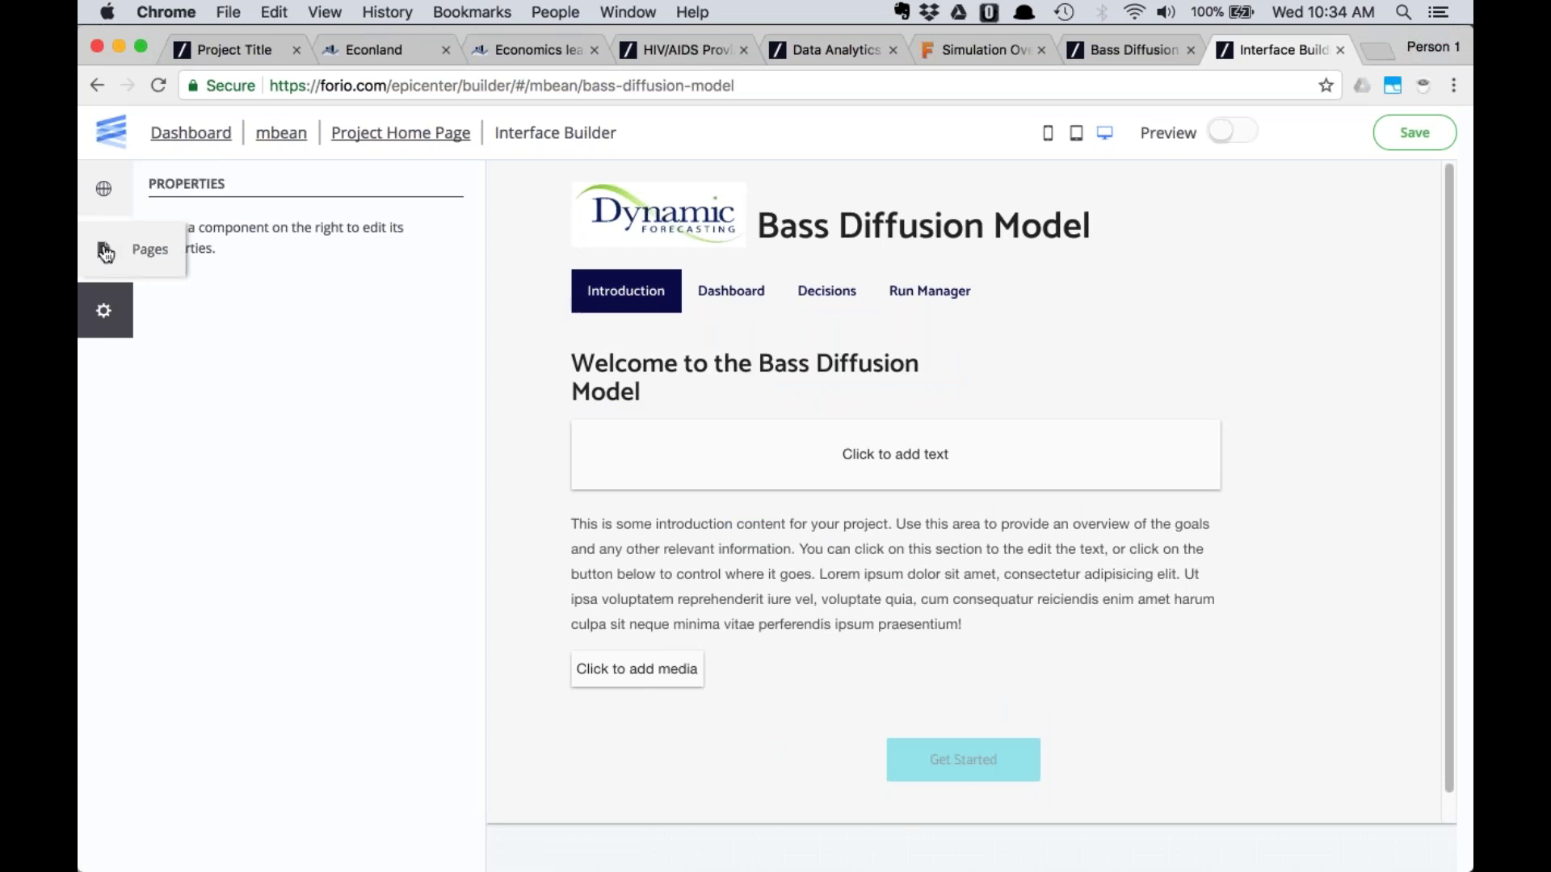
pyautogui.click(103, 250)
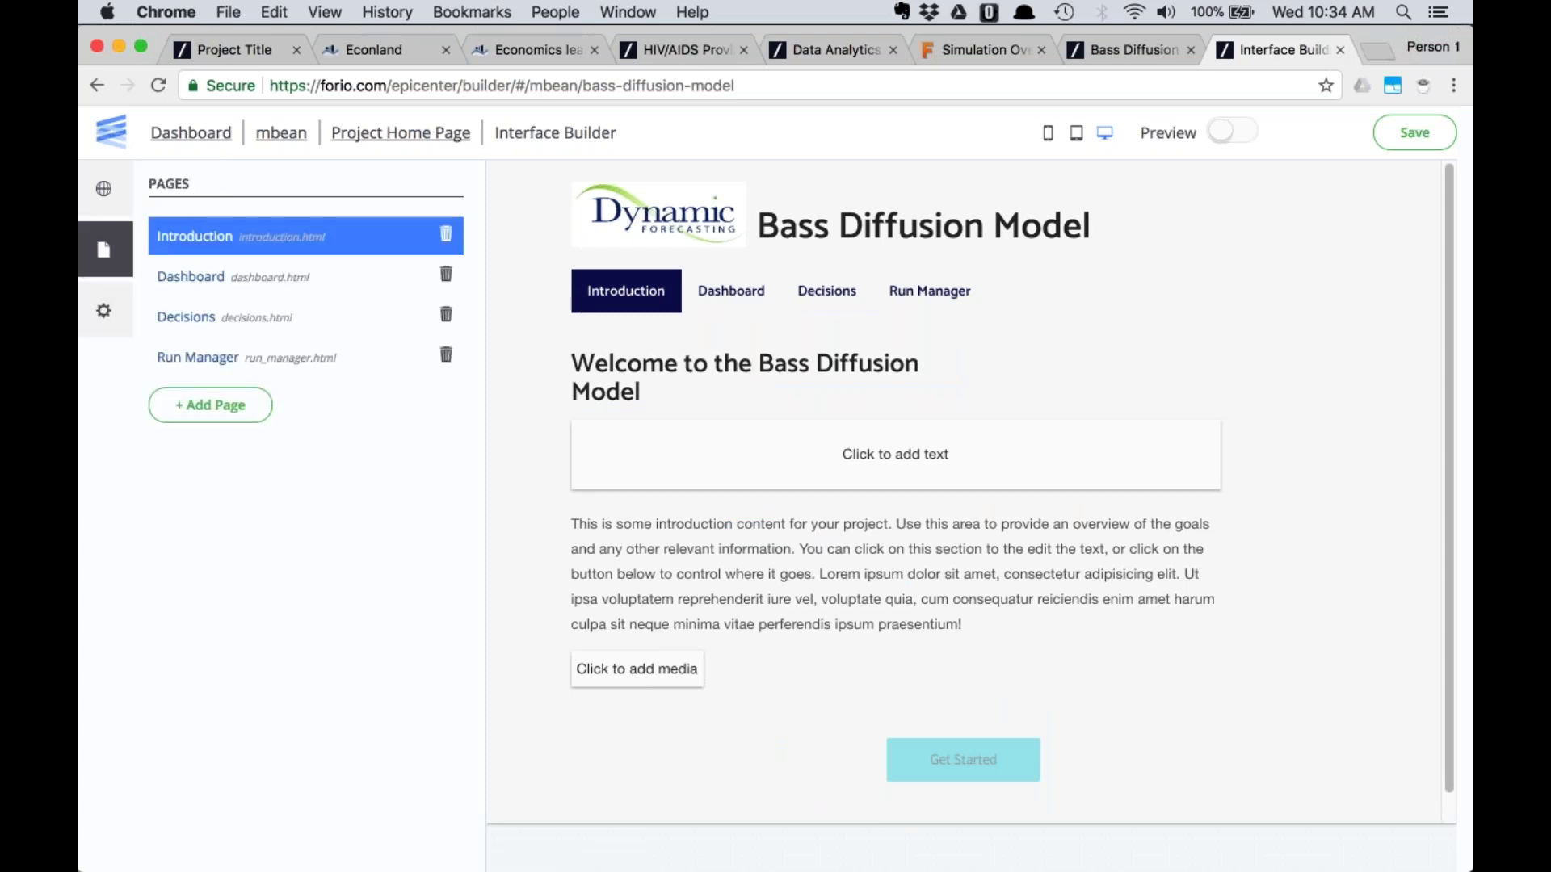
pyautogui.click(993, 50)
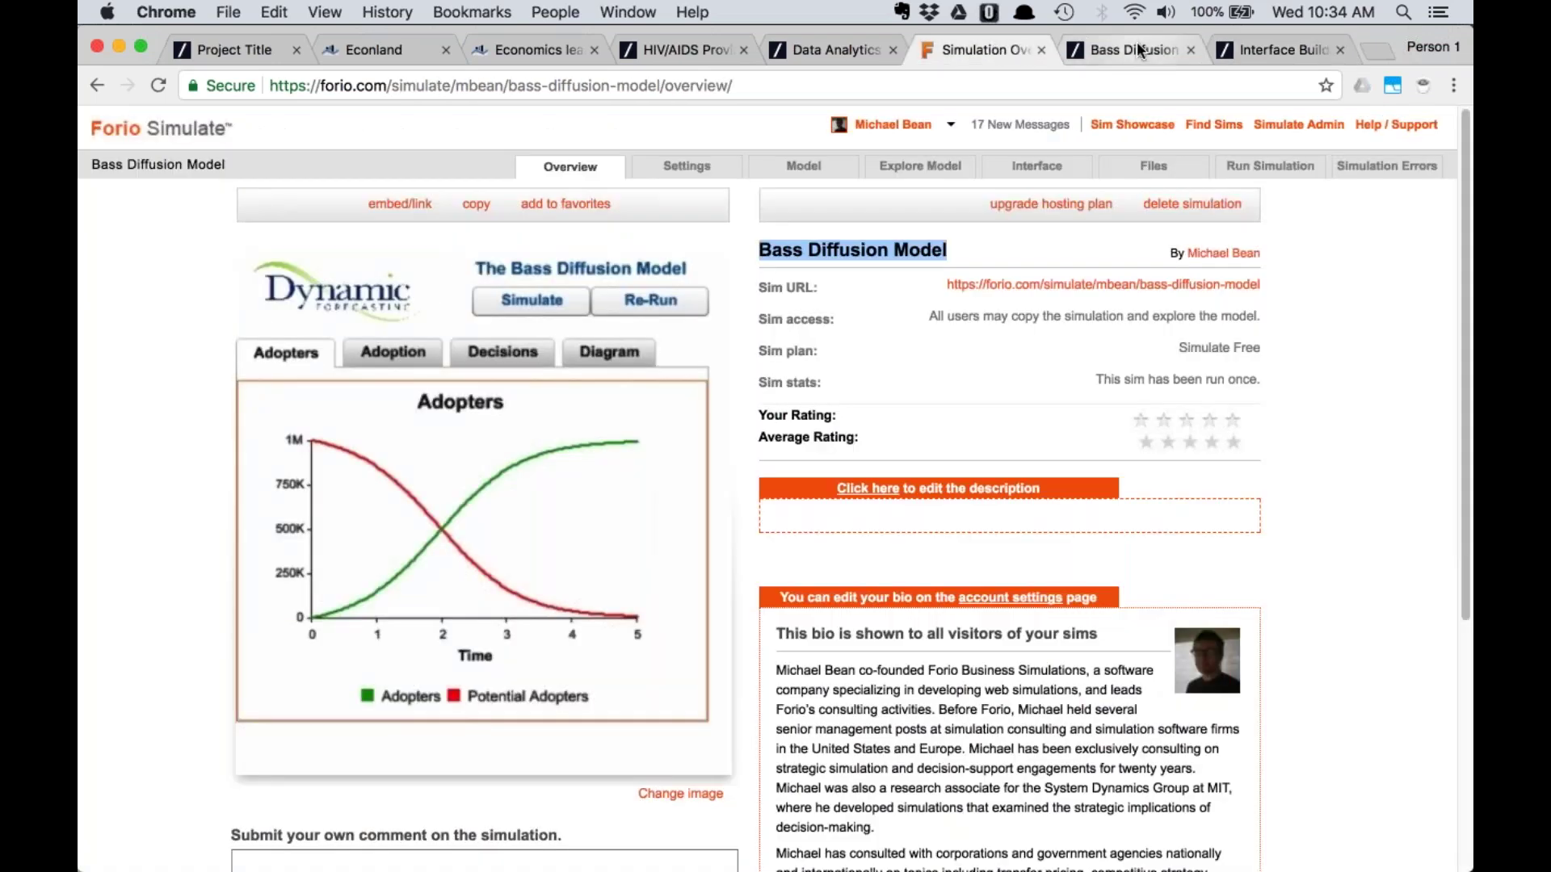
# Review the original simulation's Adopters, Adoption and Diagram tabs for reference
pyautogui.click(1136, 45)
pyautogui.click(591, 201)
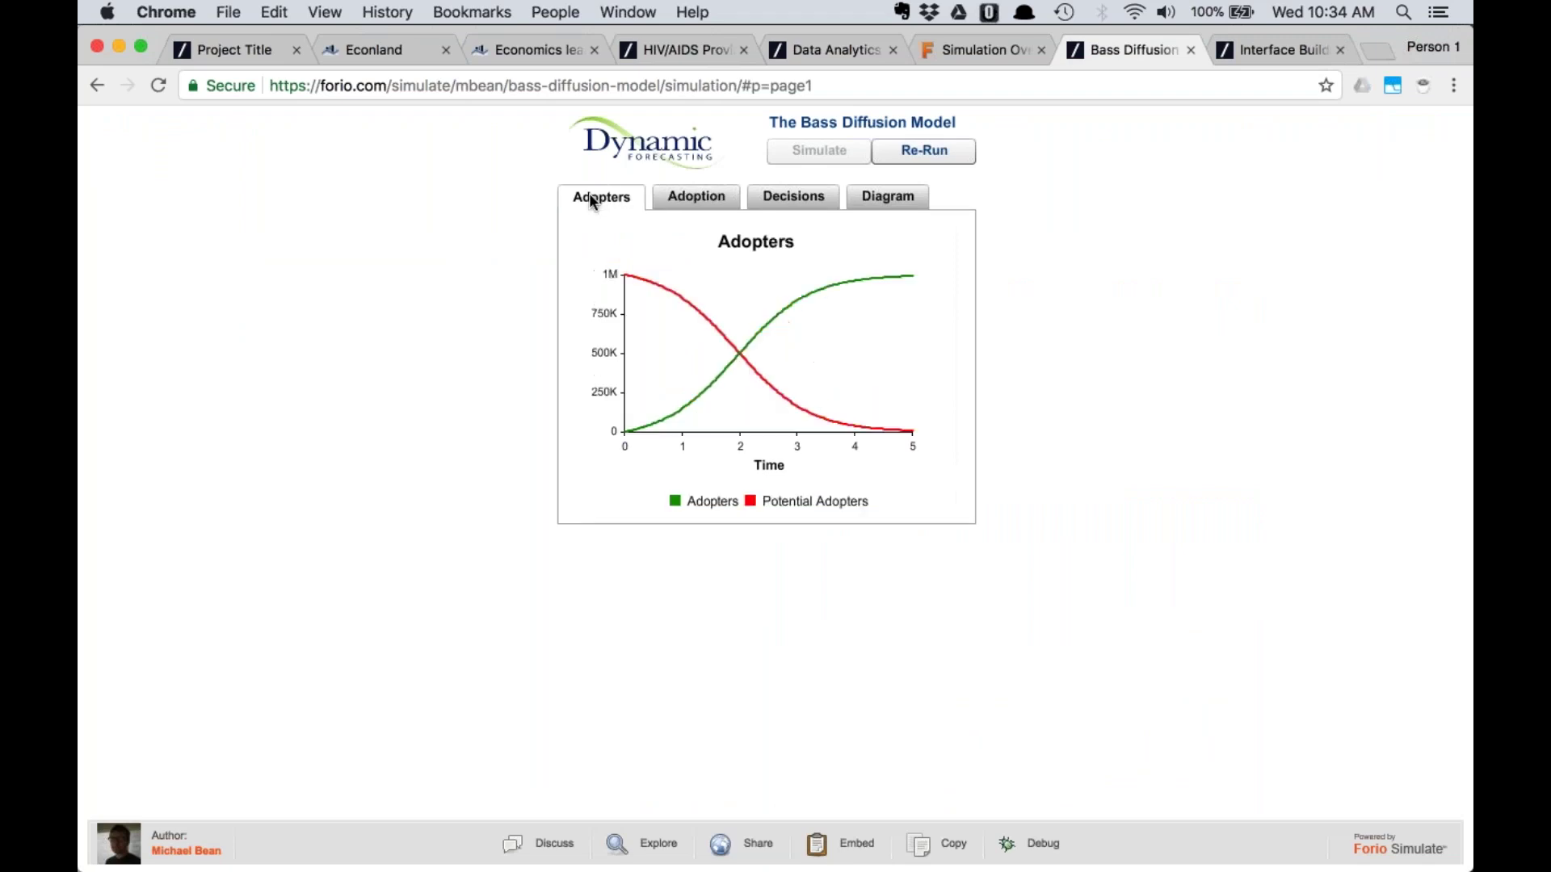
pyautogui.click(696, 196)
pyautogui.click(870, 195)
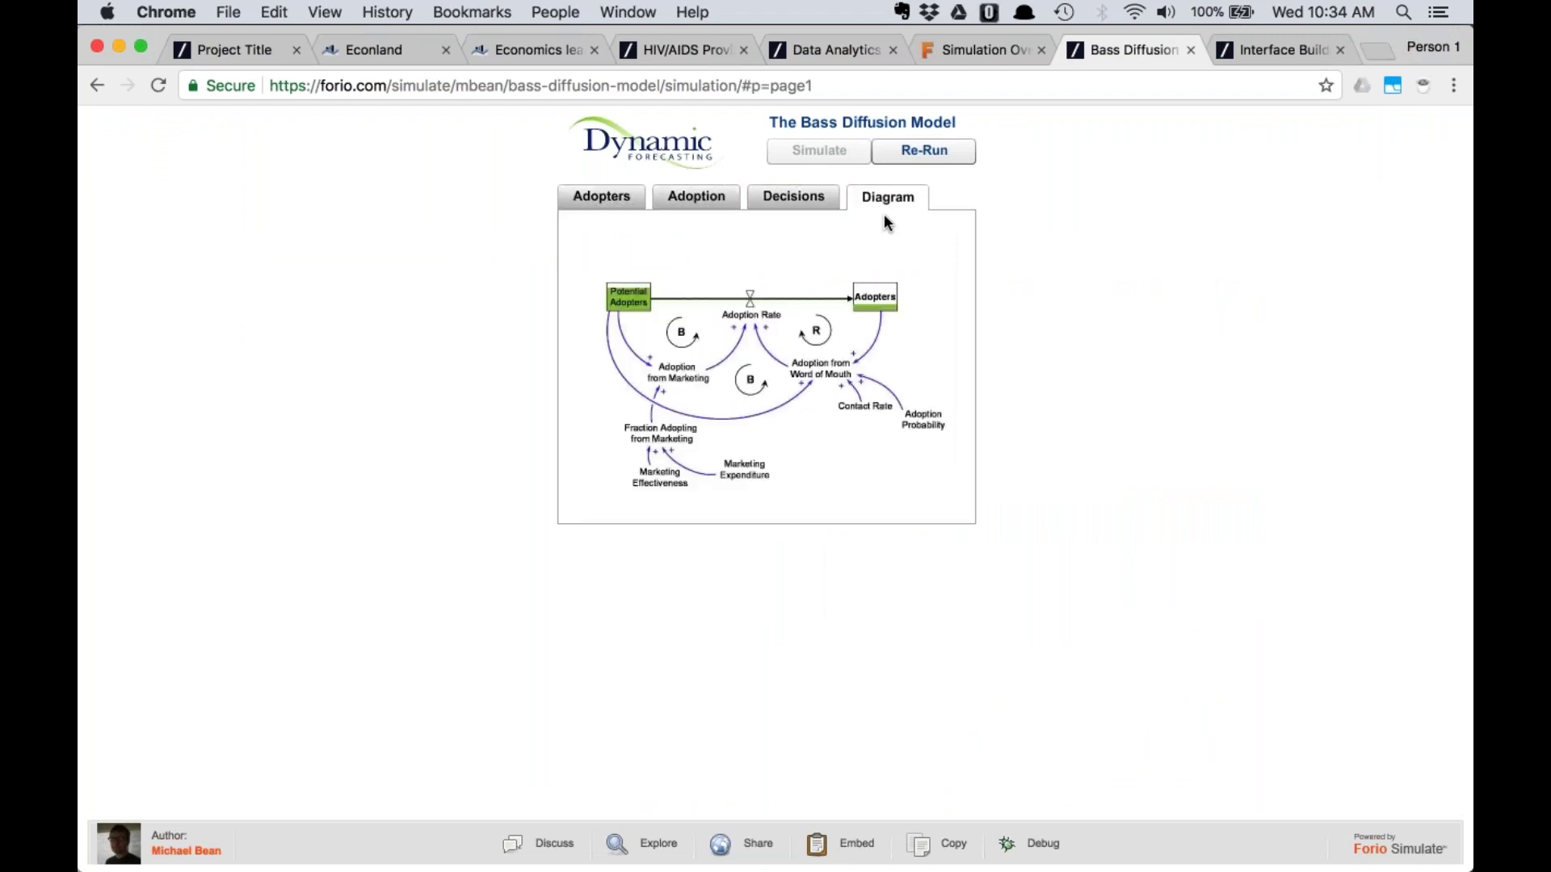
pyautogui.click(1258, 52)
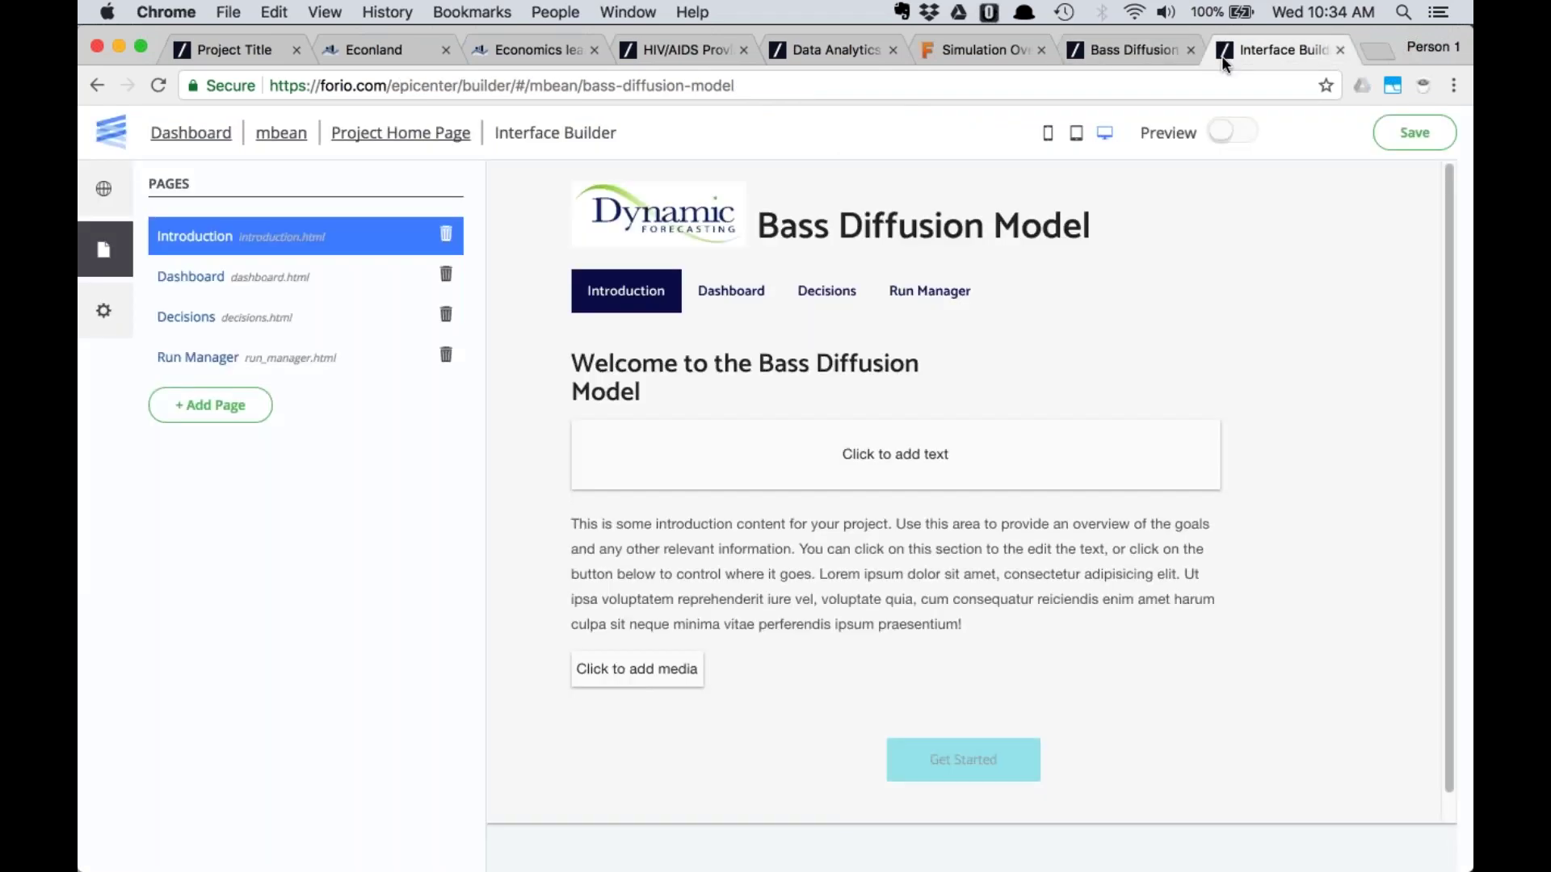
# Start a new page and show the single-run analysis page templates
pyautogui.click(210, 405)
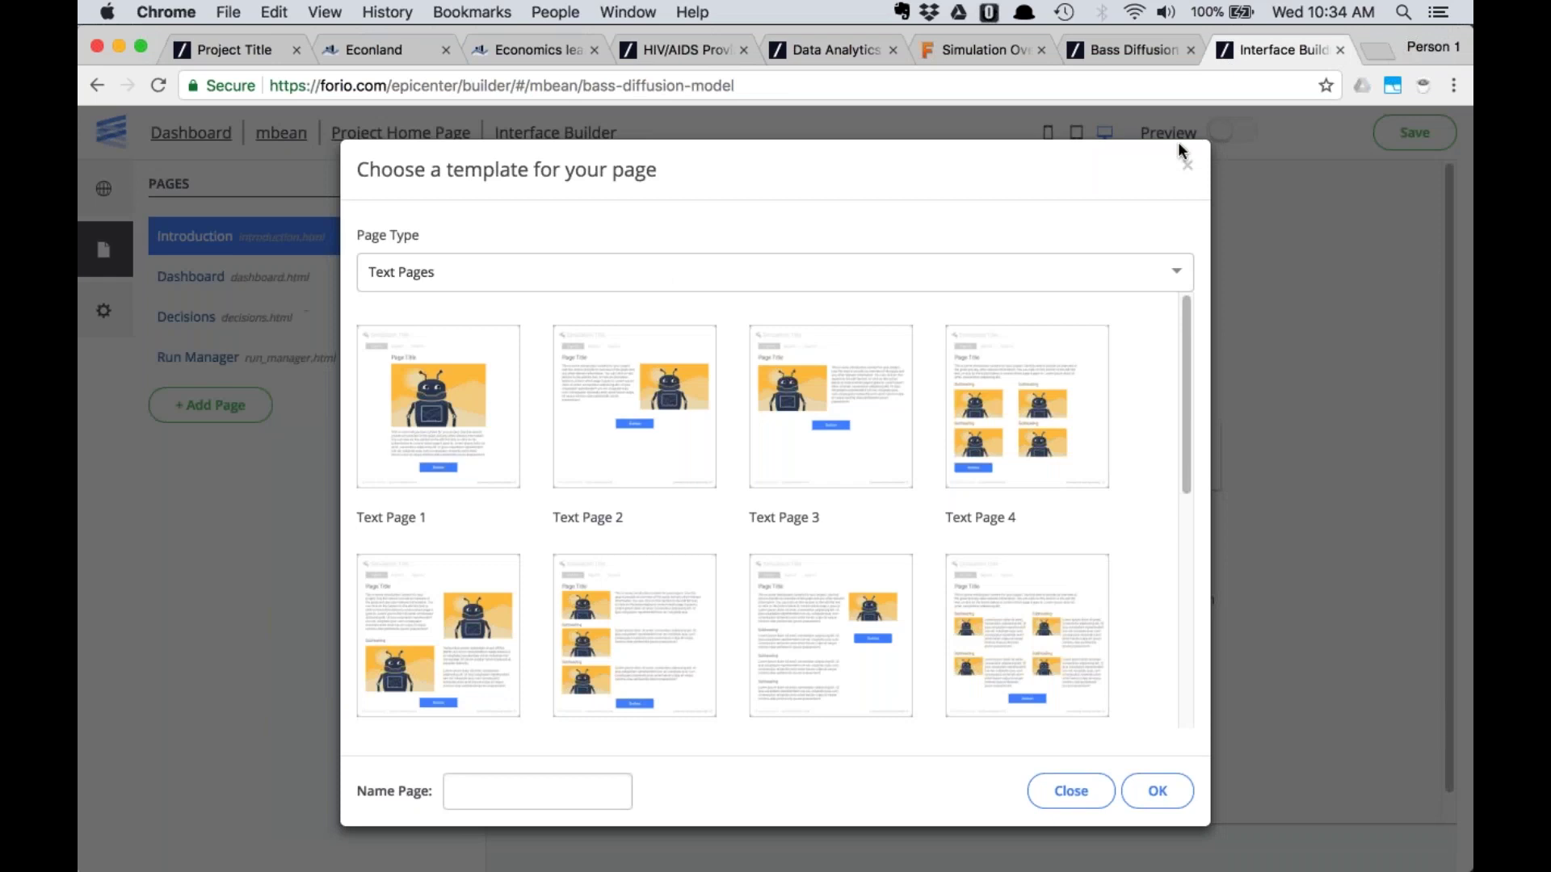
pyautogui.click(1187, 165)
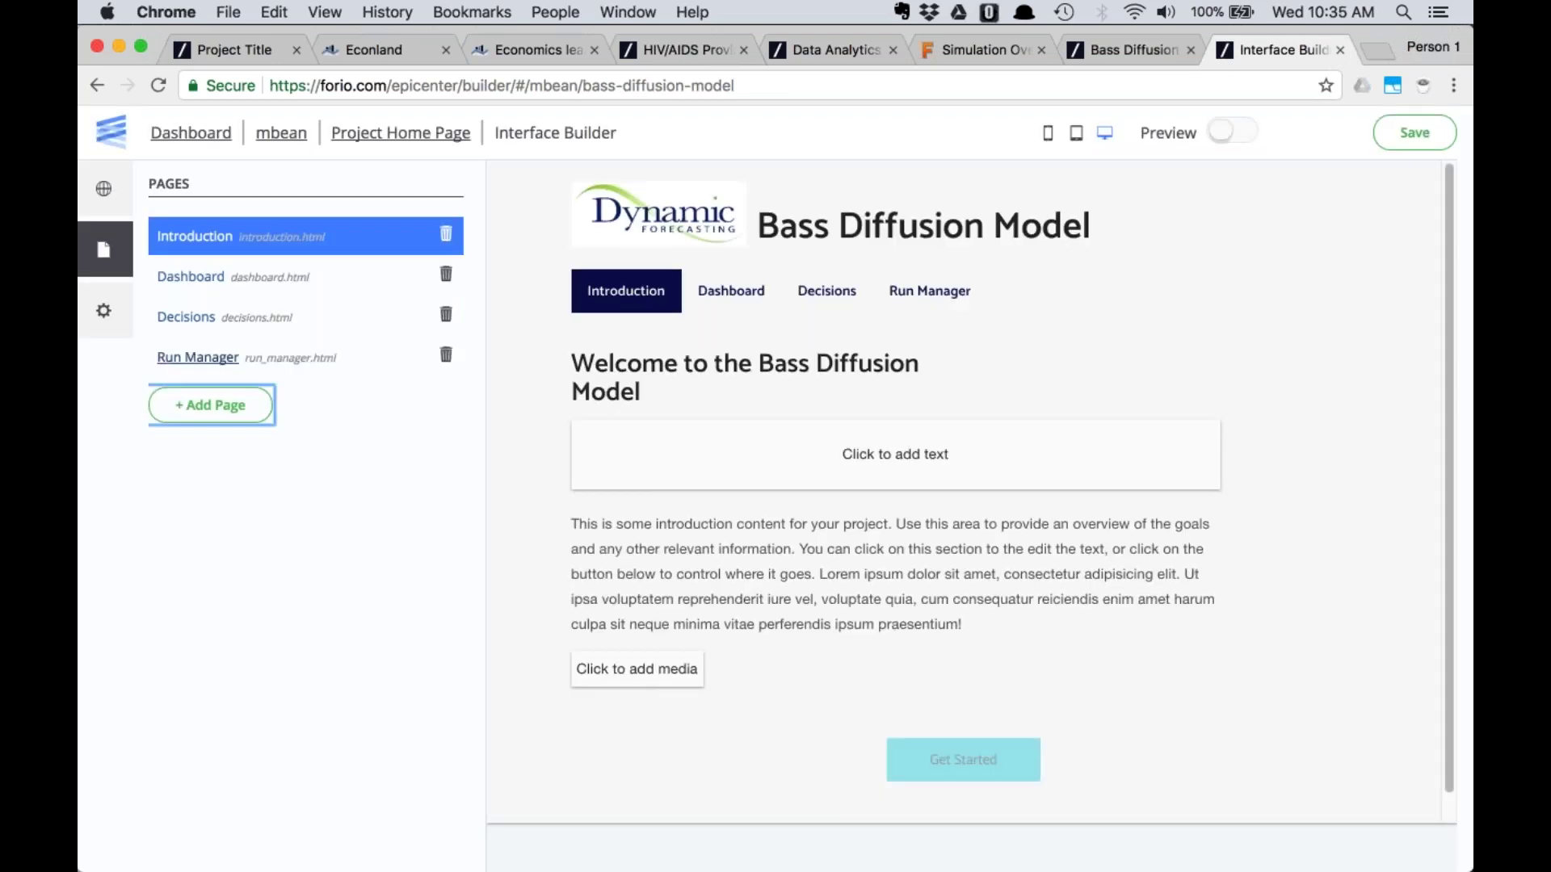
pyautogui.click(213, 407)
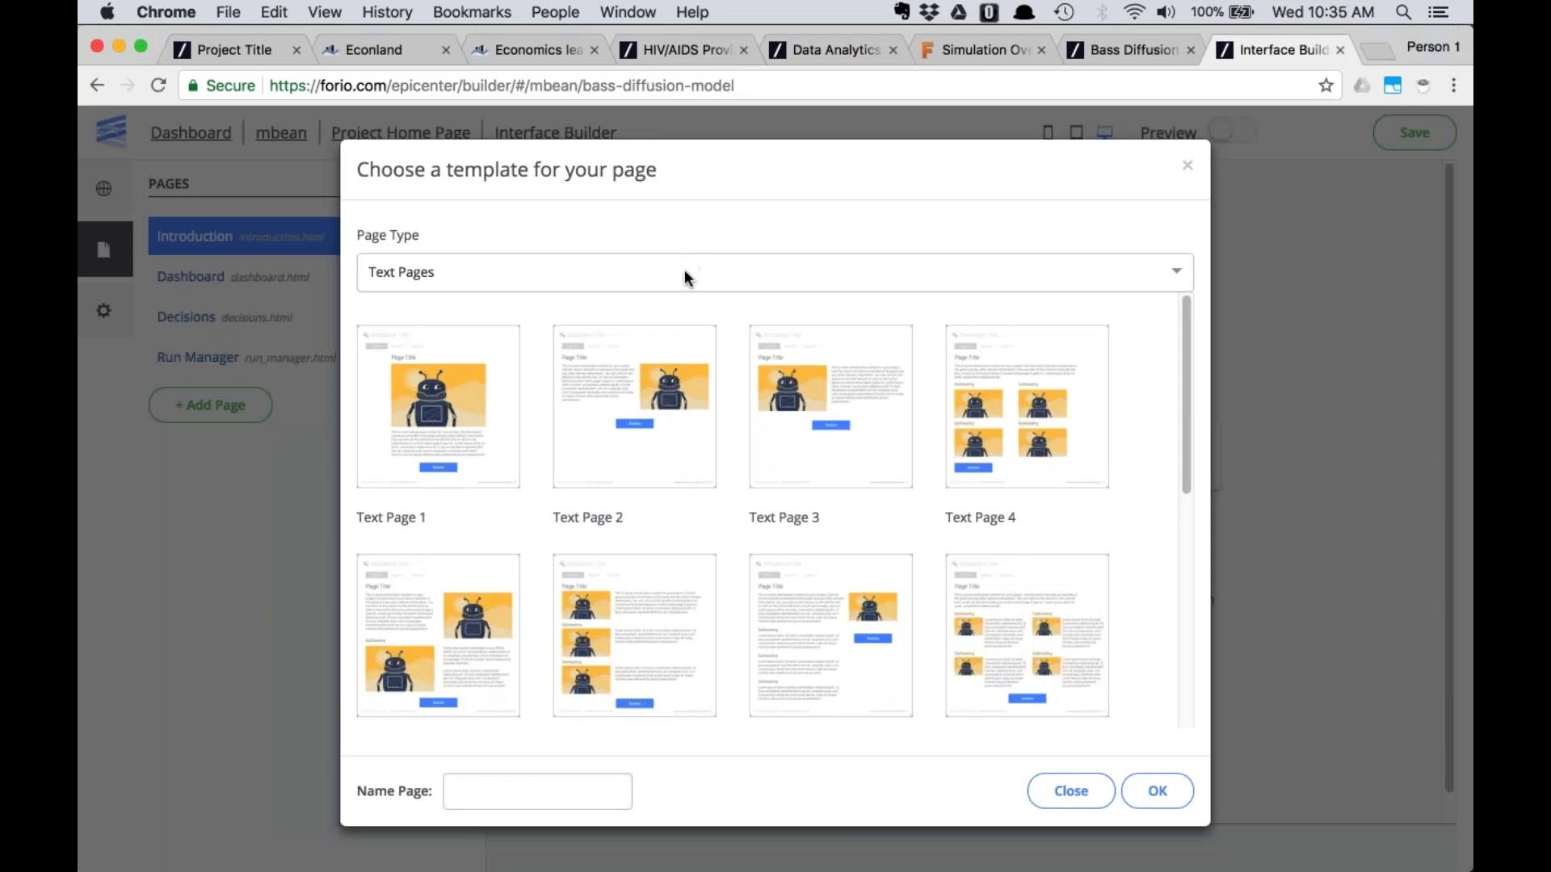
pyautogui.scroll(-2, 1184, 349)
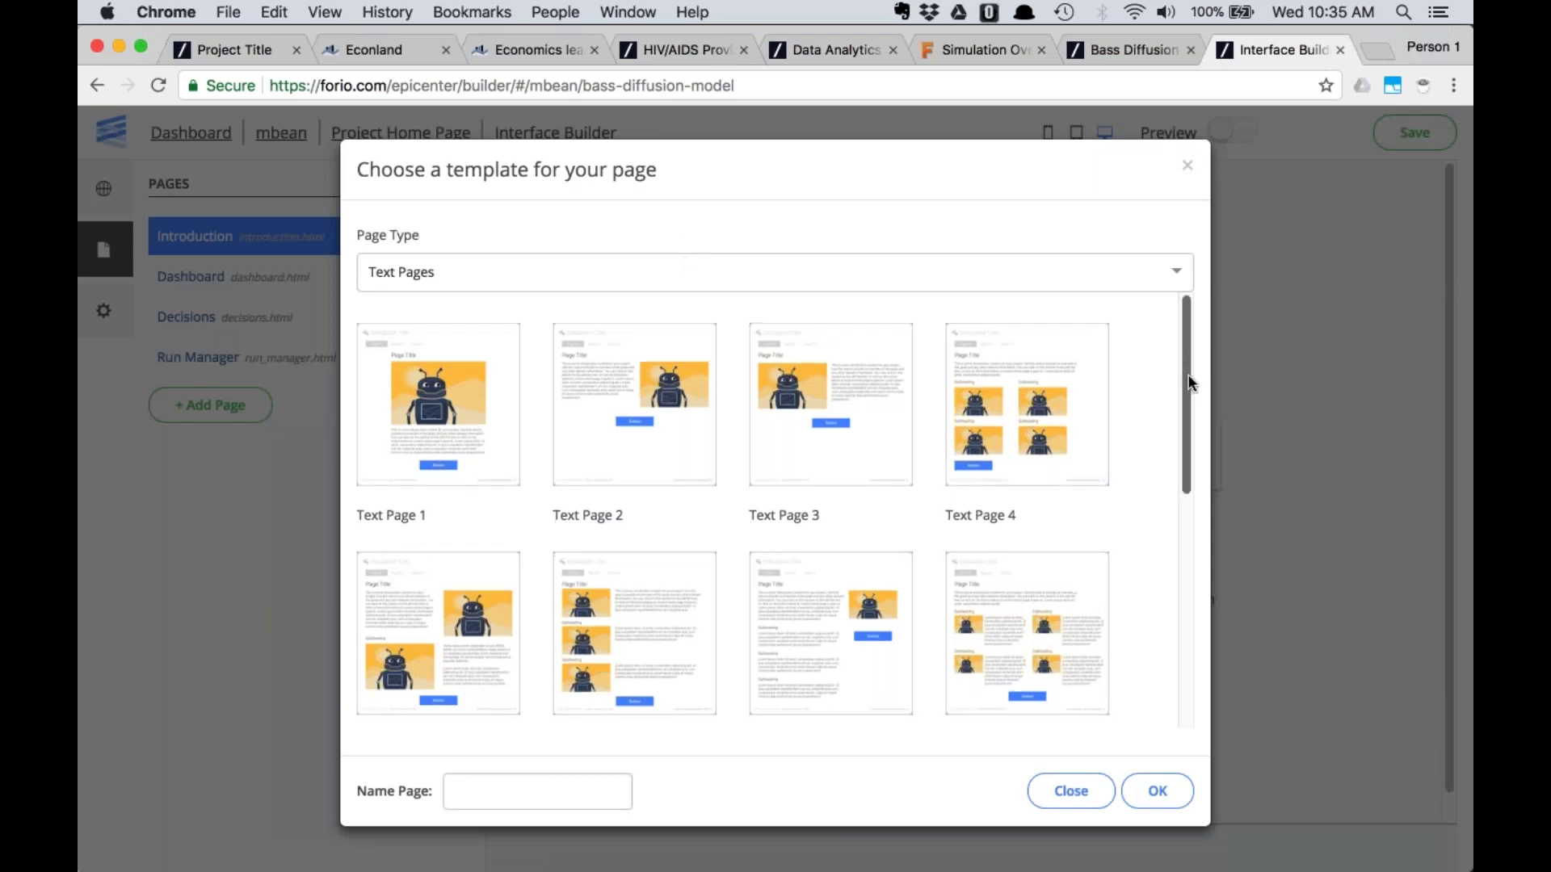
pyautogui.moveTo(1188, 407); pyautogui.dragTo(1195, 365)
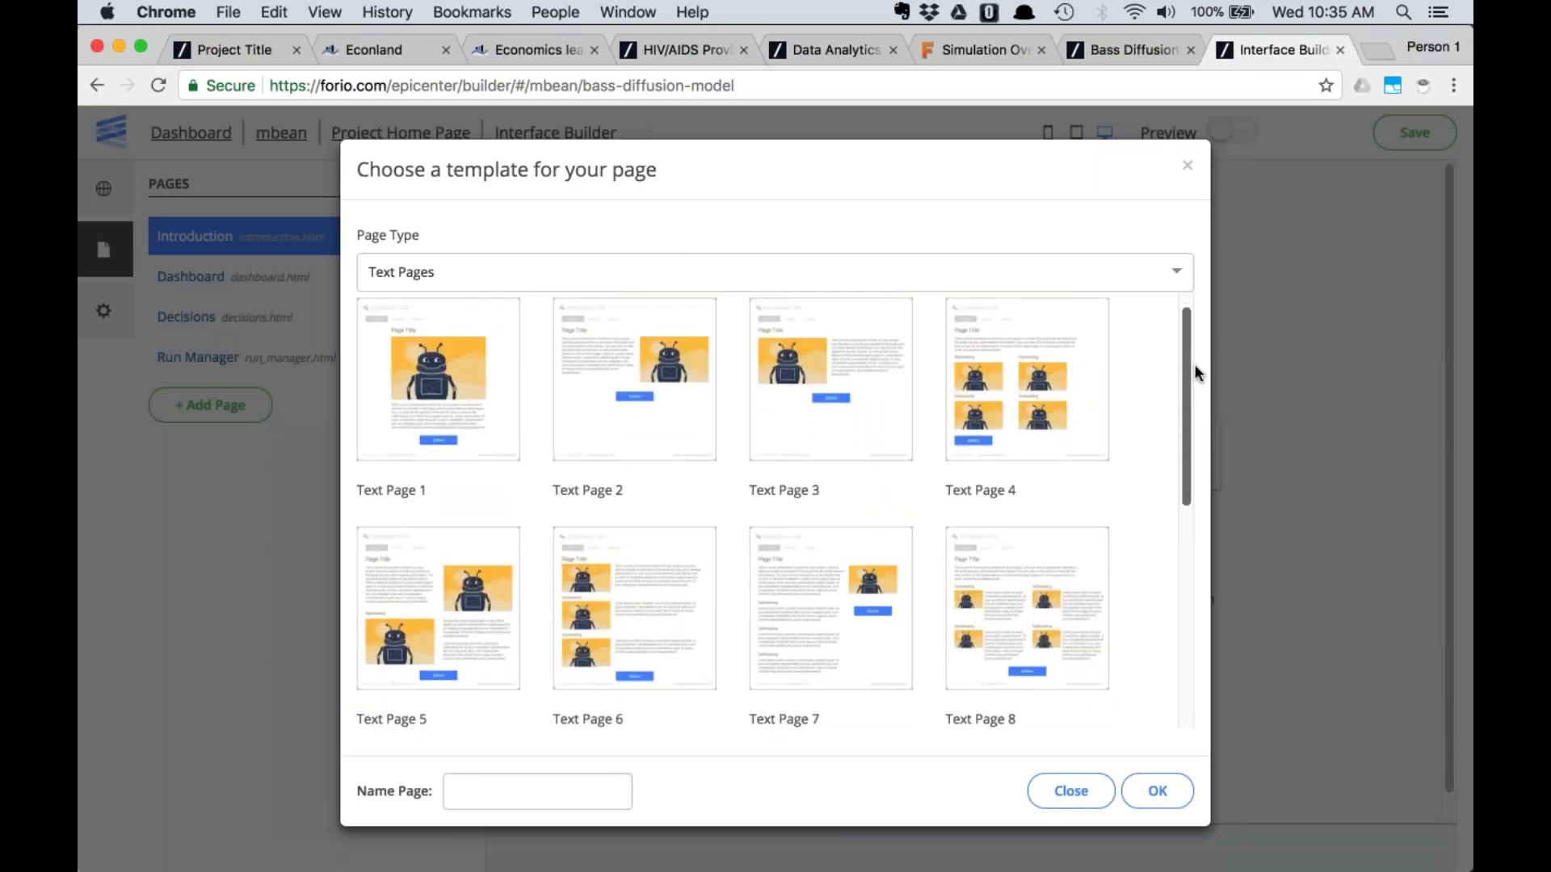
pyautogui.moveTo(1194, 365); pyautogui.dragTo(1193, 361)
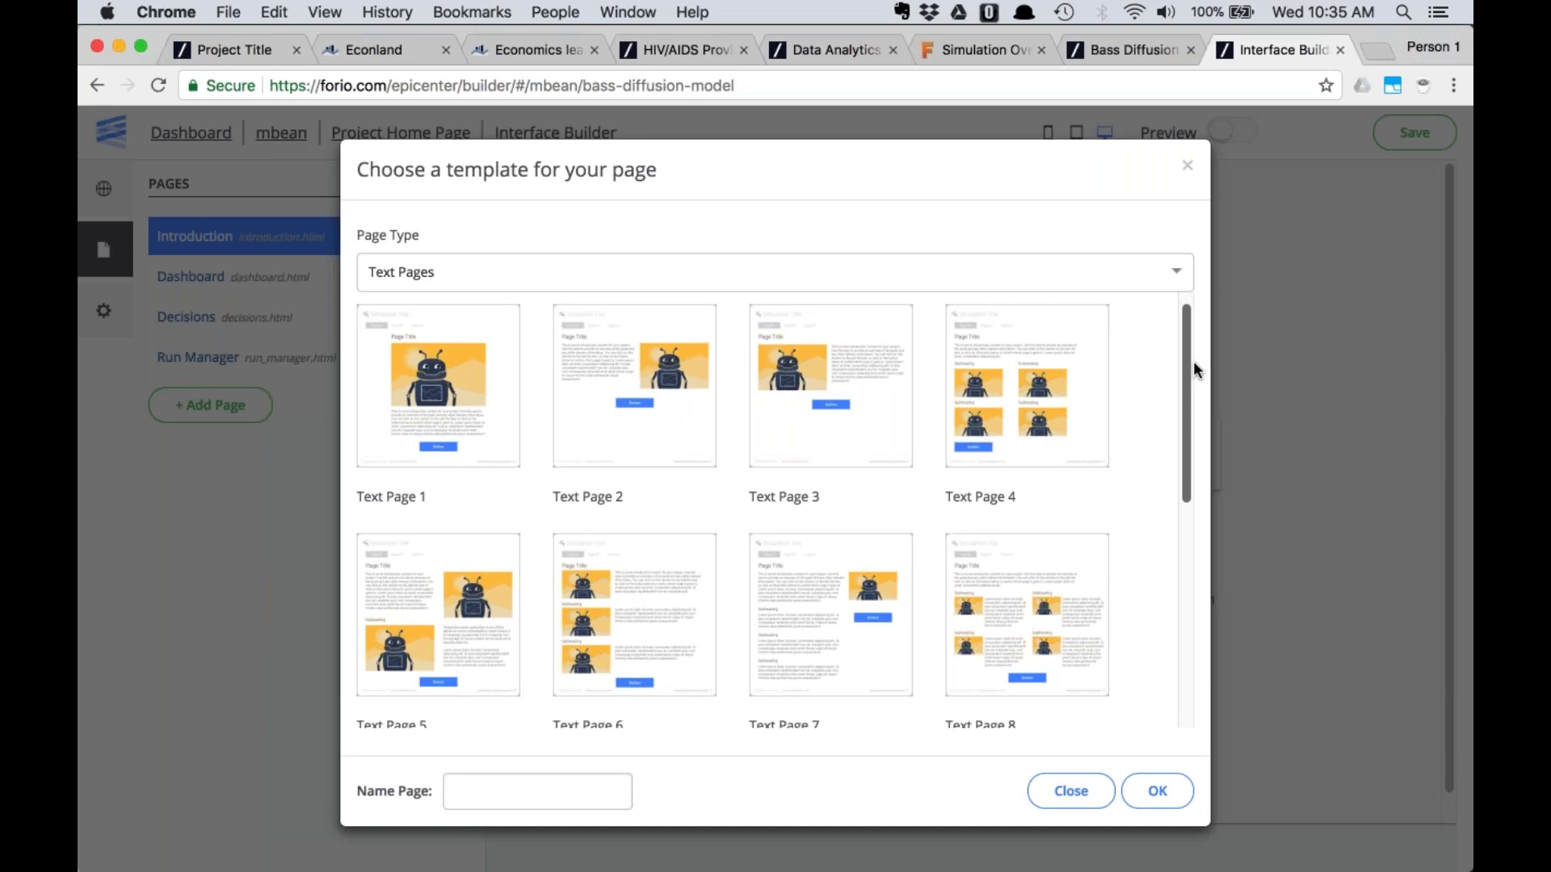
pyautogui.moveTo(1194, 361); pyautogui.dragTo(1178, 407)
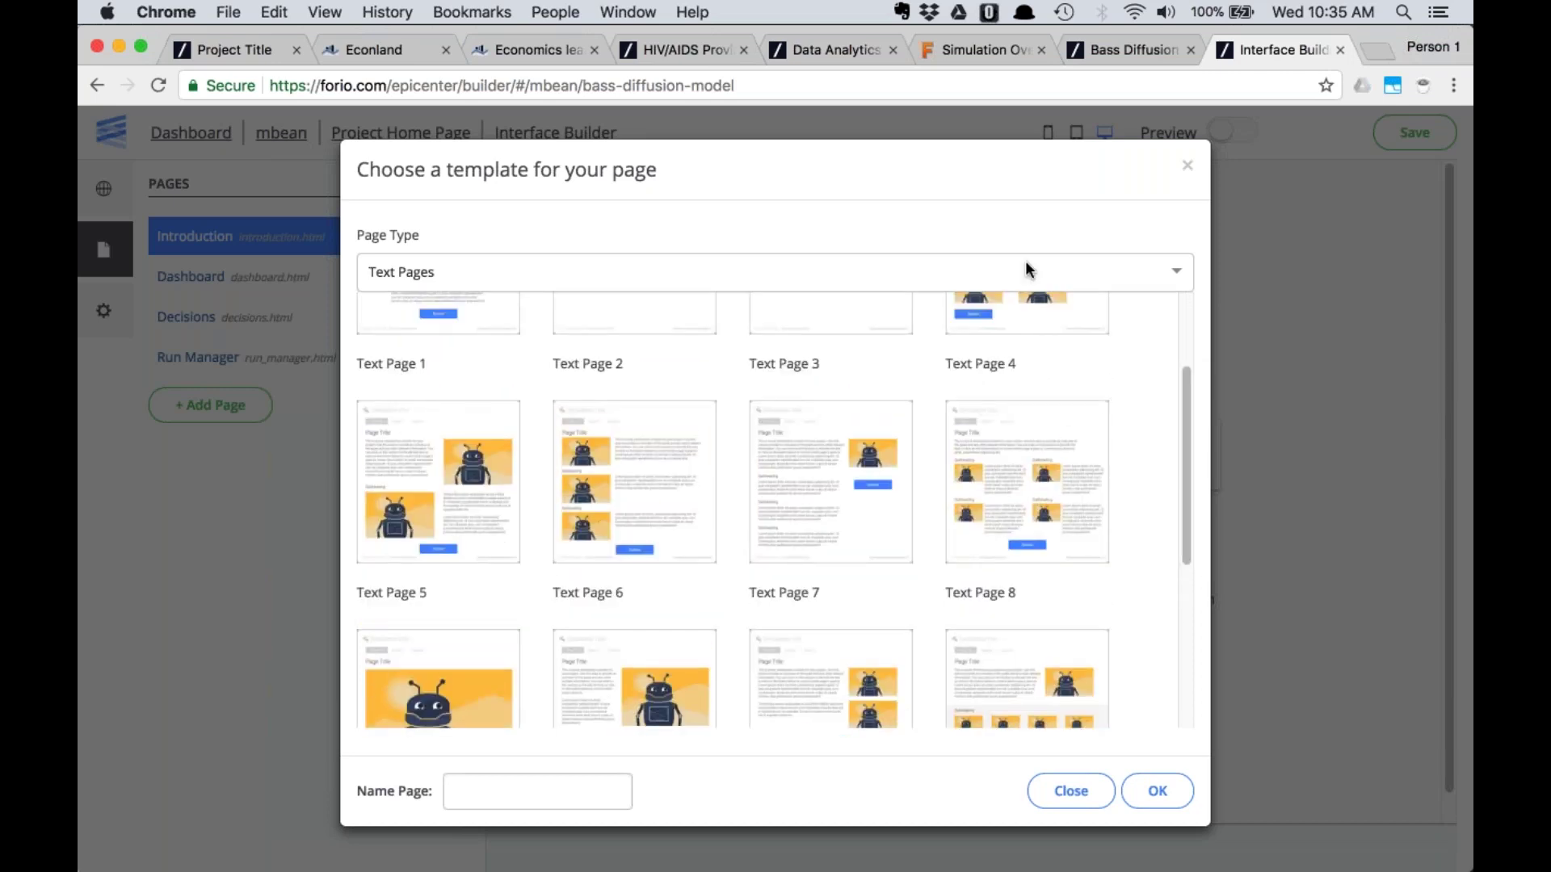
pyautogui.click(1026, 264)
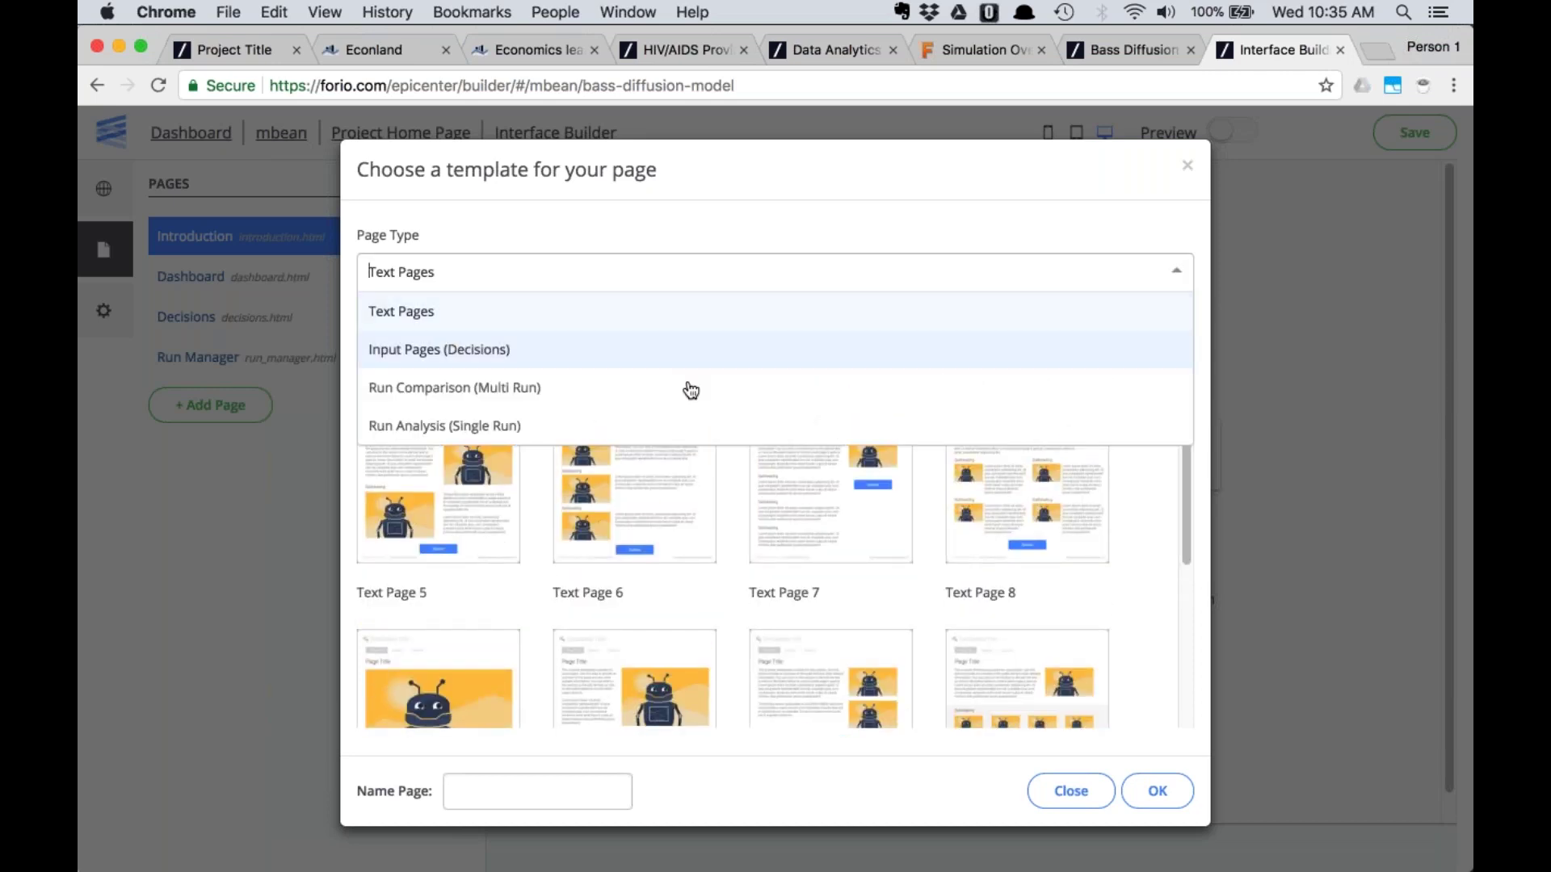
pyautogui.click(657, 428)
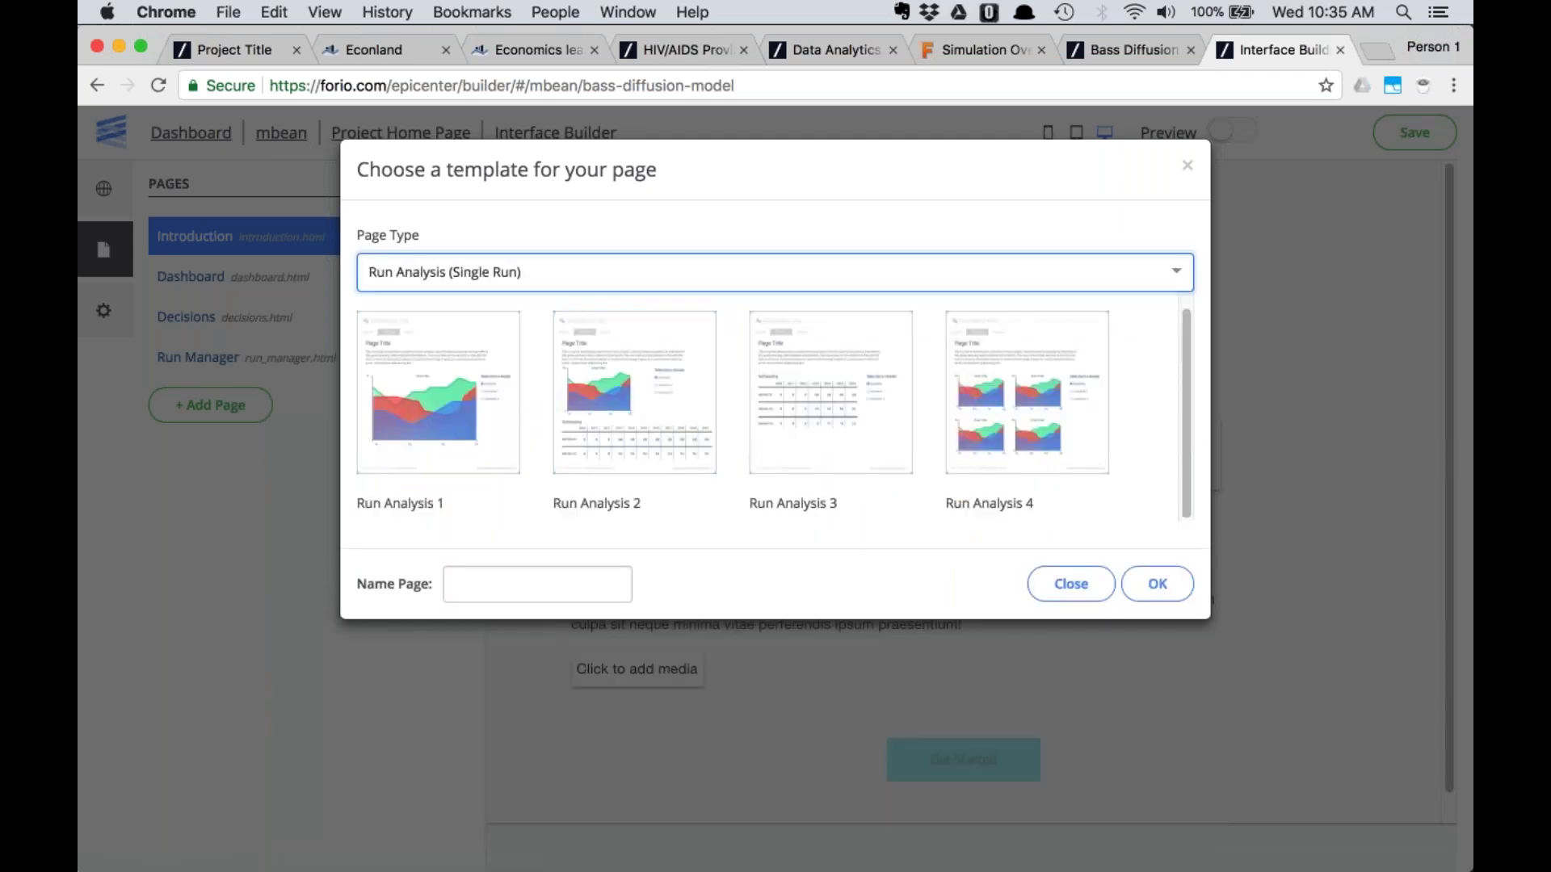
# Create a Run Analysis 1 page named Adopters, referencing the simulation's Adopters chart
pyautogui.click(1107, 50)
pyautogui.click(599, 196)
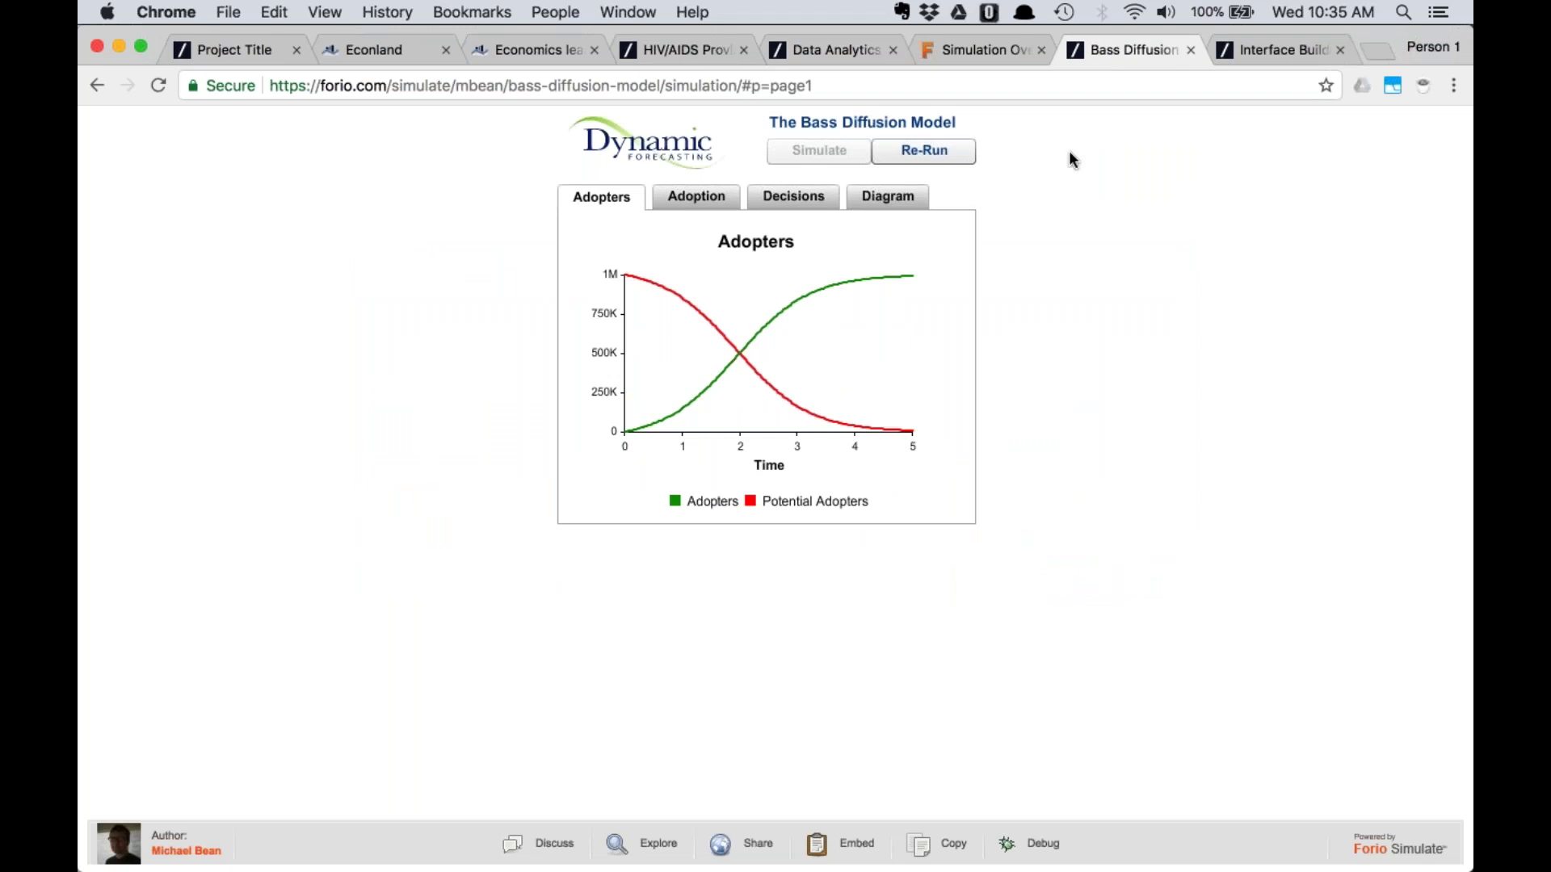
pyautogui.click(1276, 50)
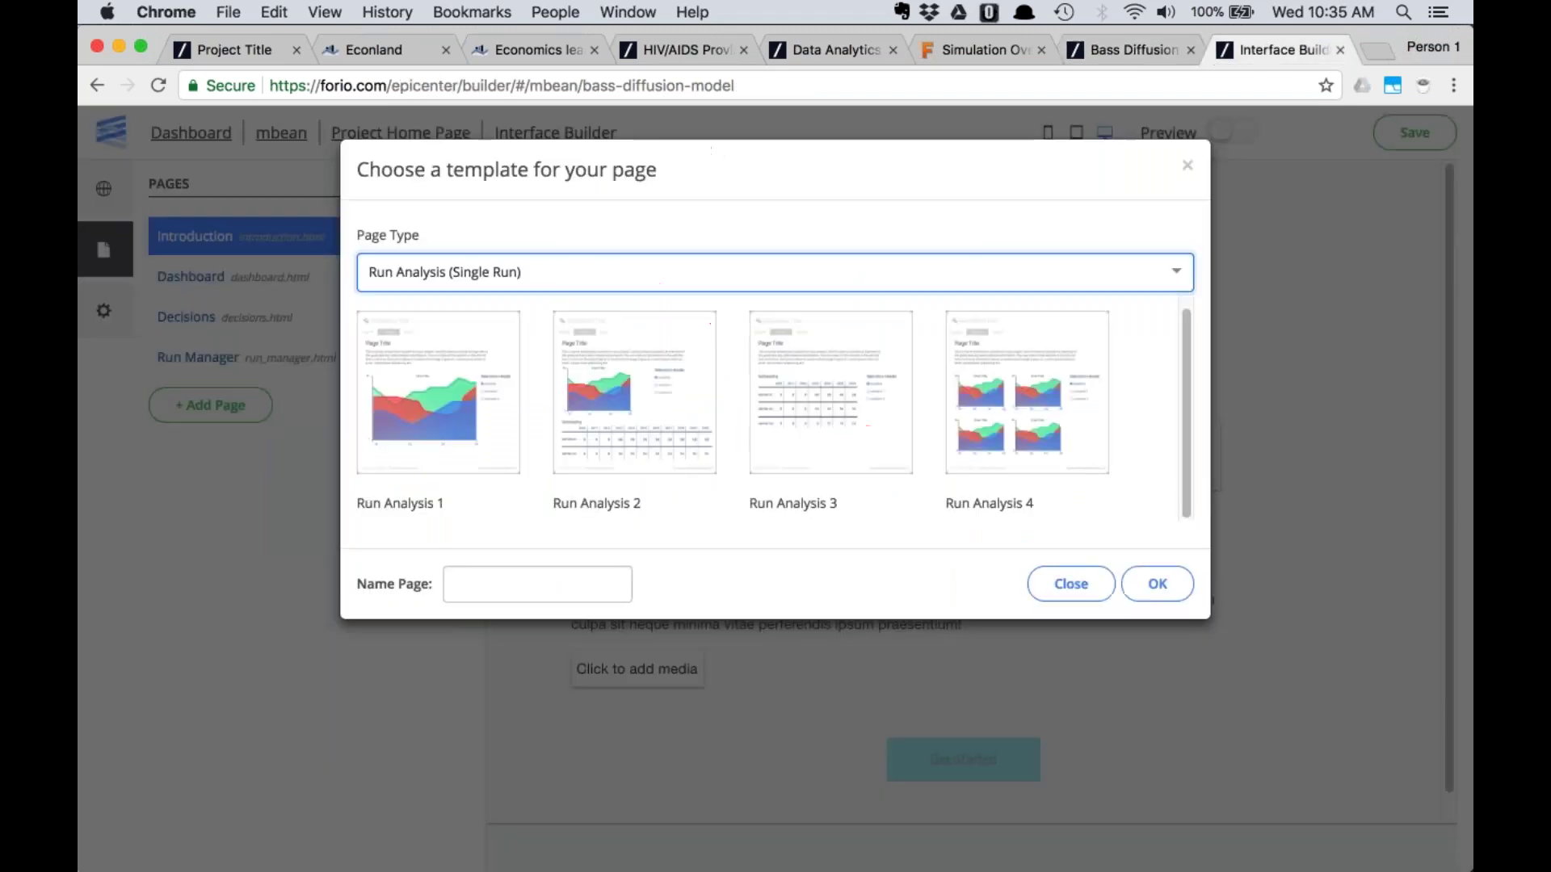
pyautogui.click(428, 408)
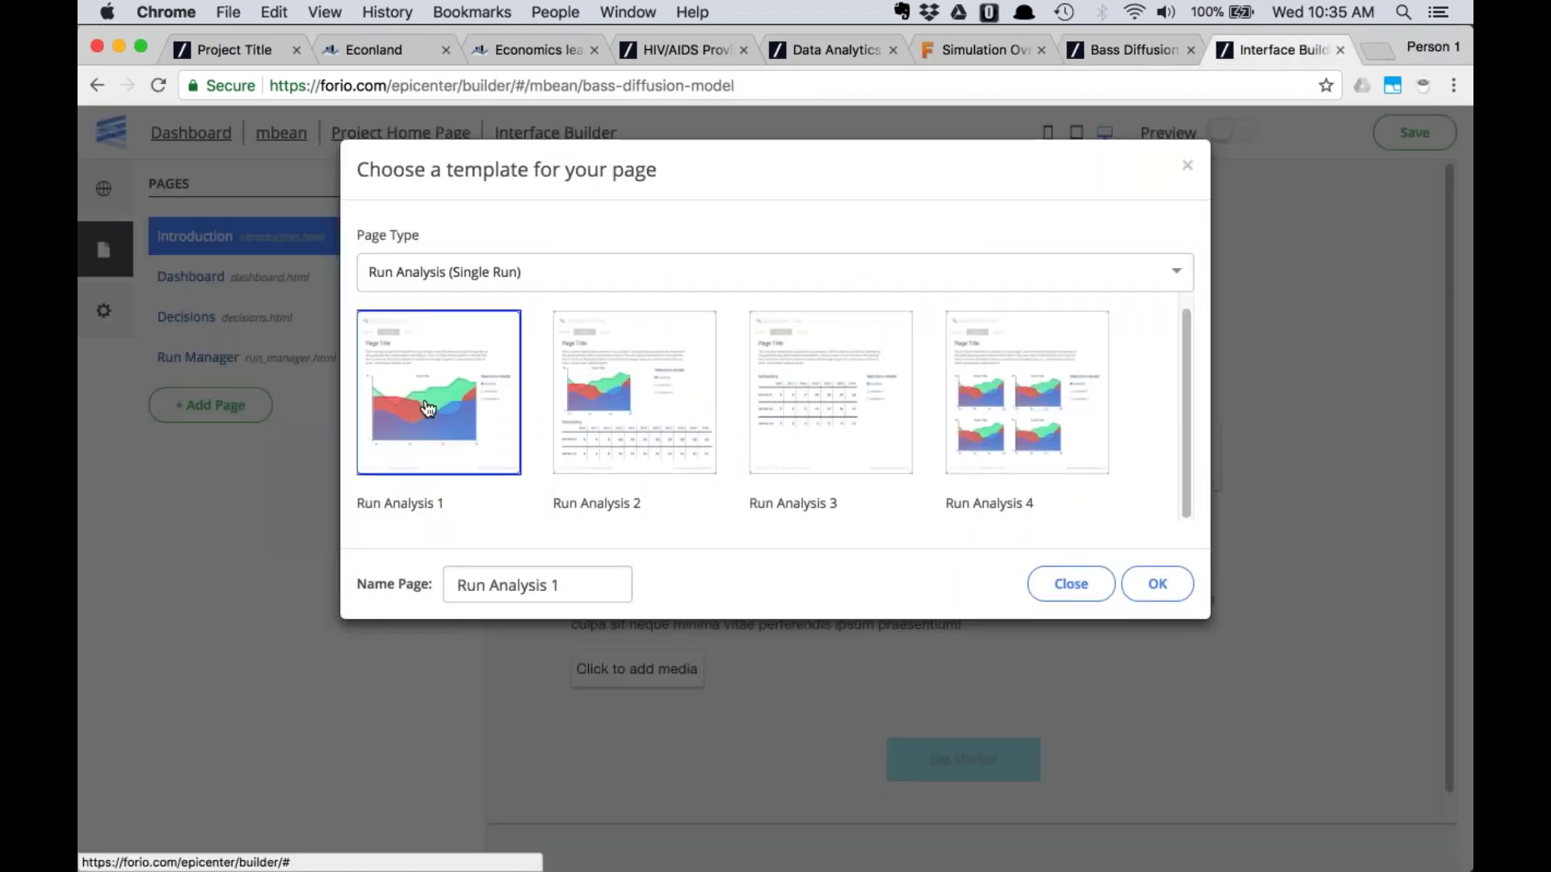
pyautogui.moveTo(582, 585); pyautogui.dragTo(402, 567)
pyautogui.write('Adopters')
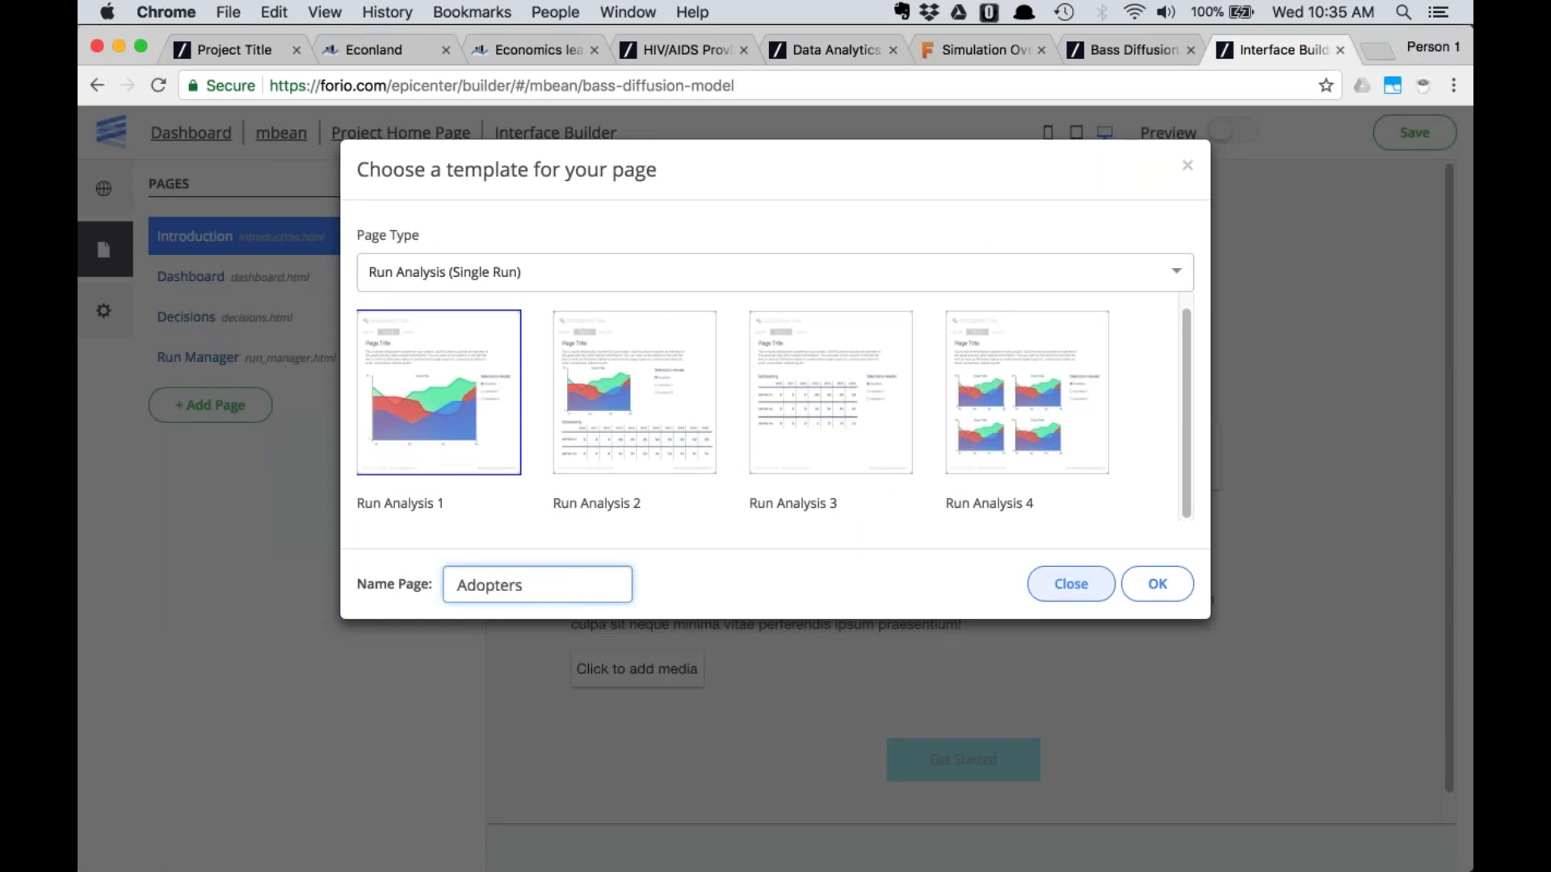
pyautogui.click(1158, 584)
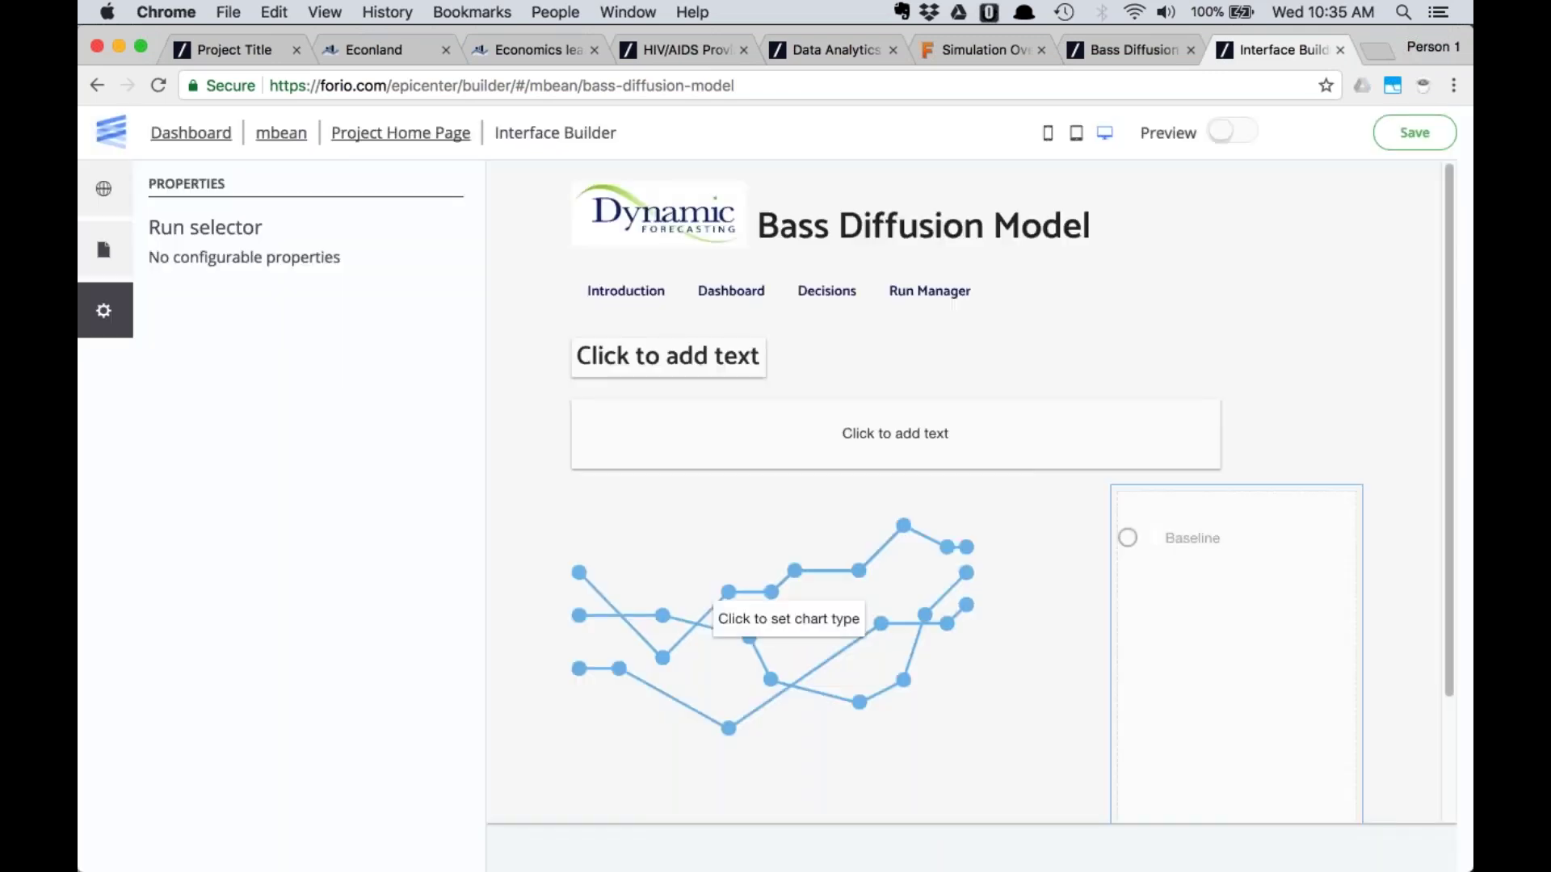
# Create another Run Analysis page named Adoption, referencing the Adoption chart
pyautogui.click(102, 250)
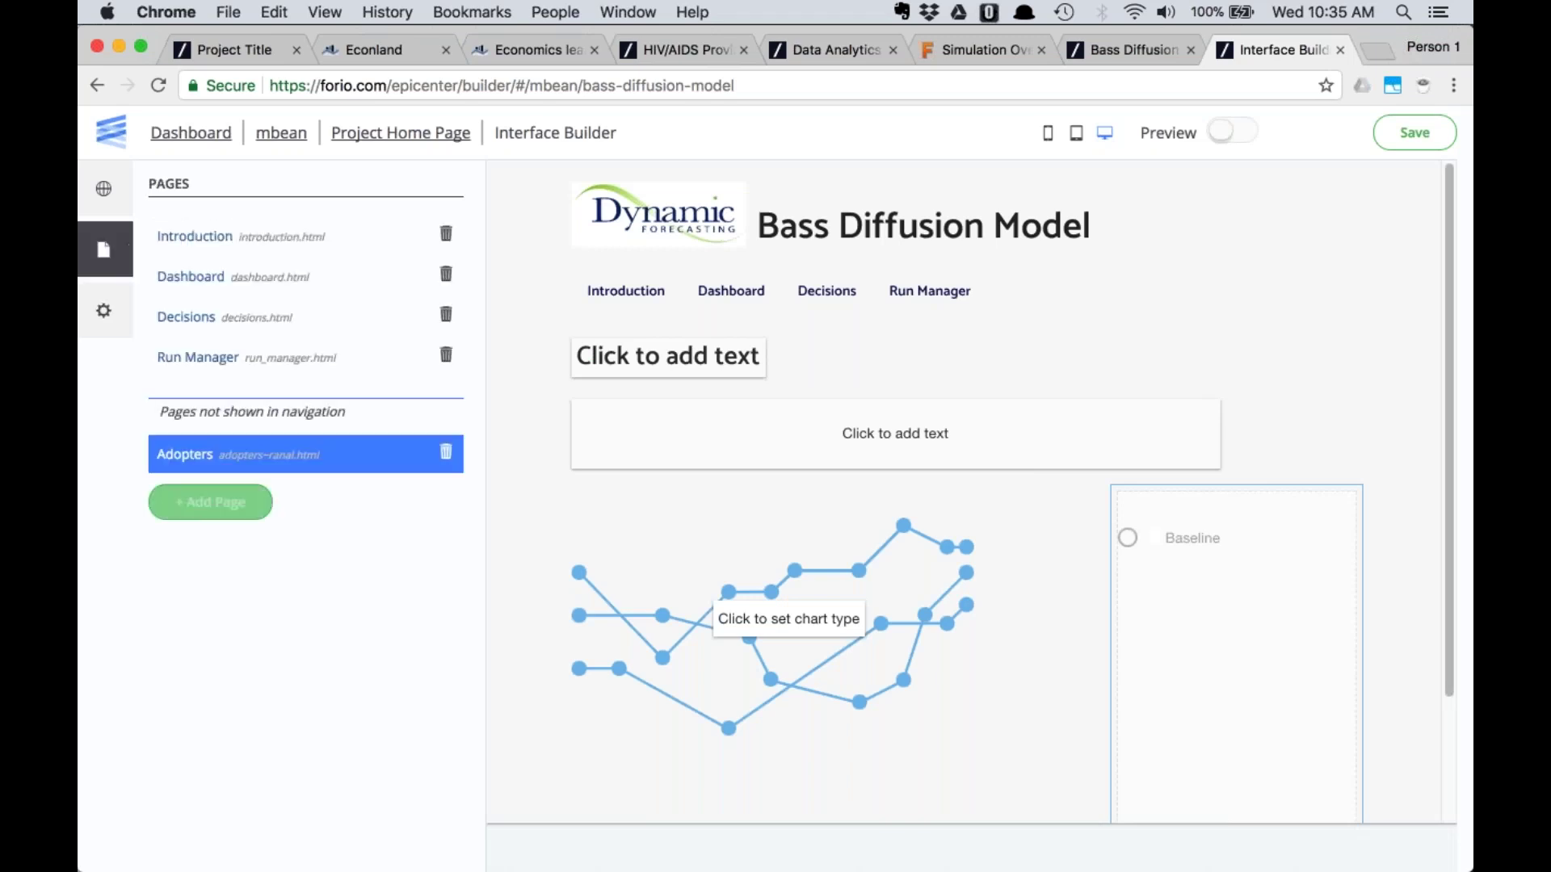
pyautogui.click(186, 454)
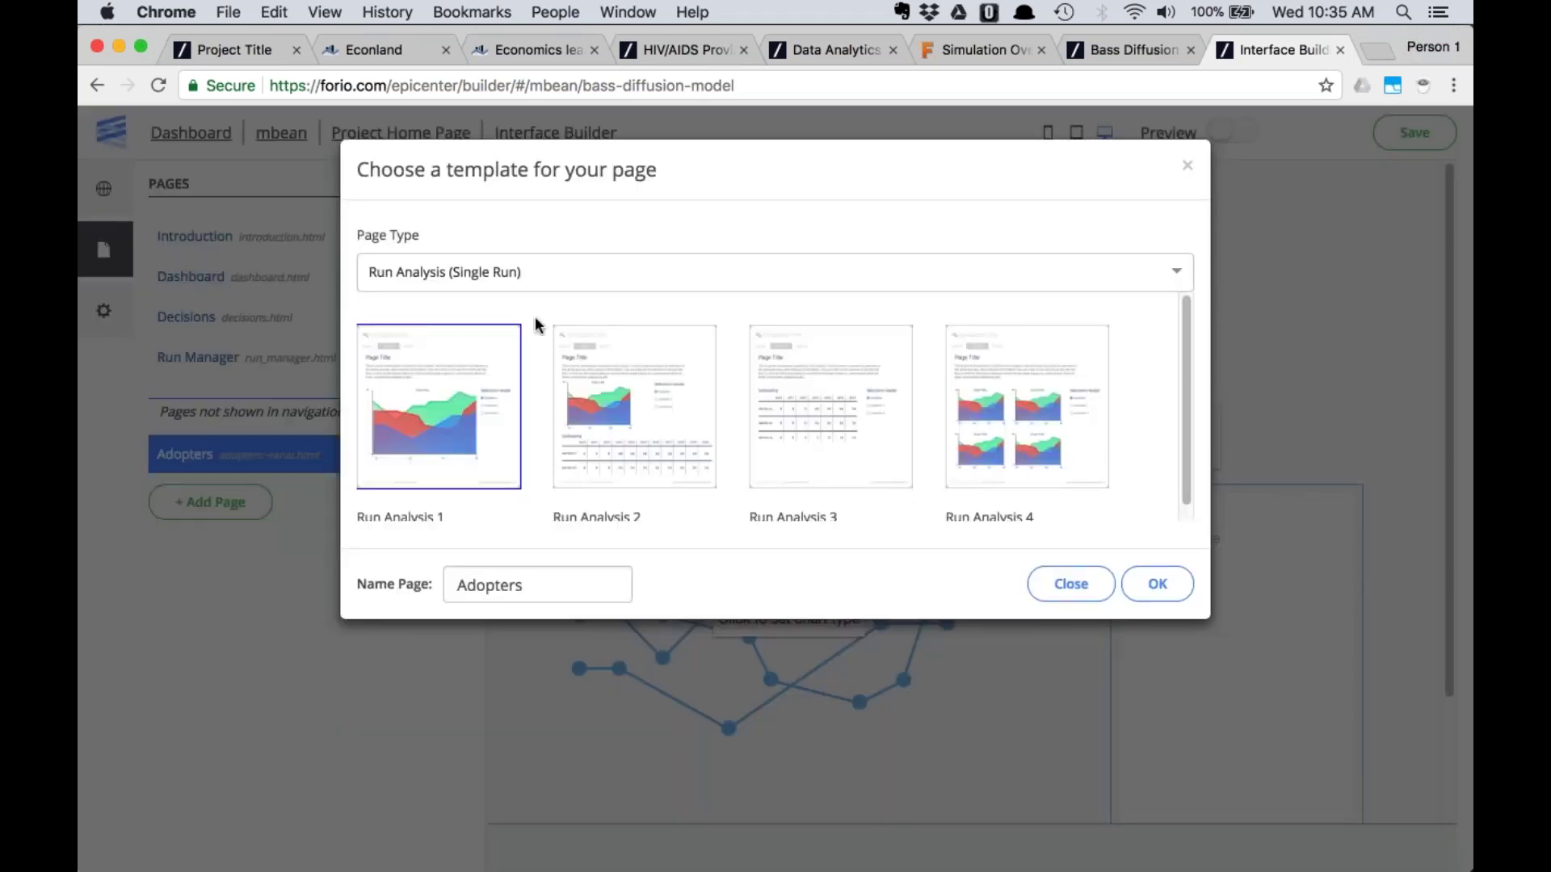
pyautogui.click(1098, 54)
pyautogui.click(688, 202)
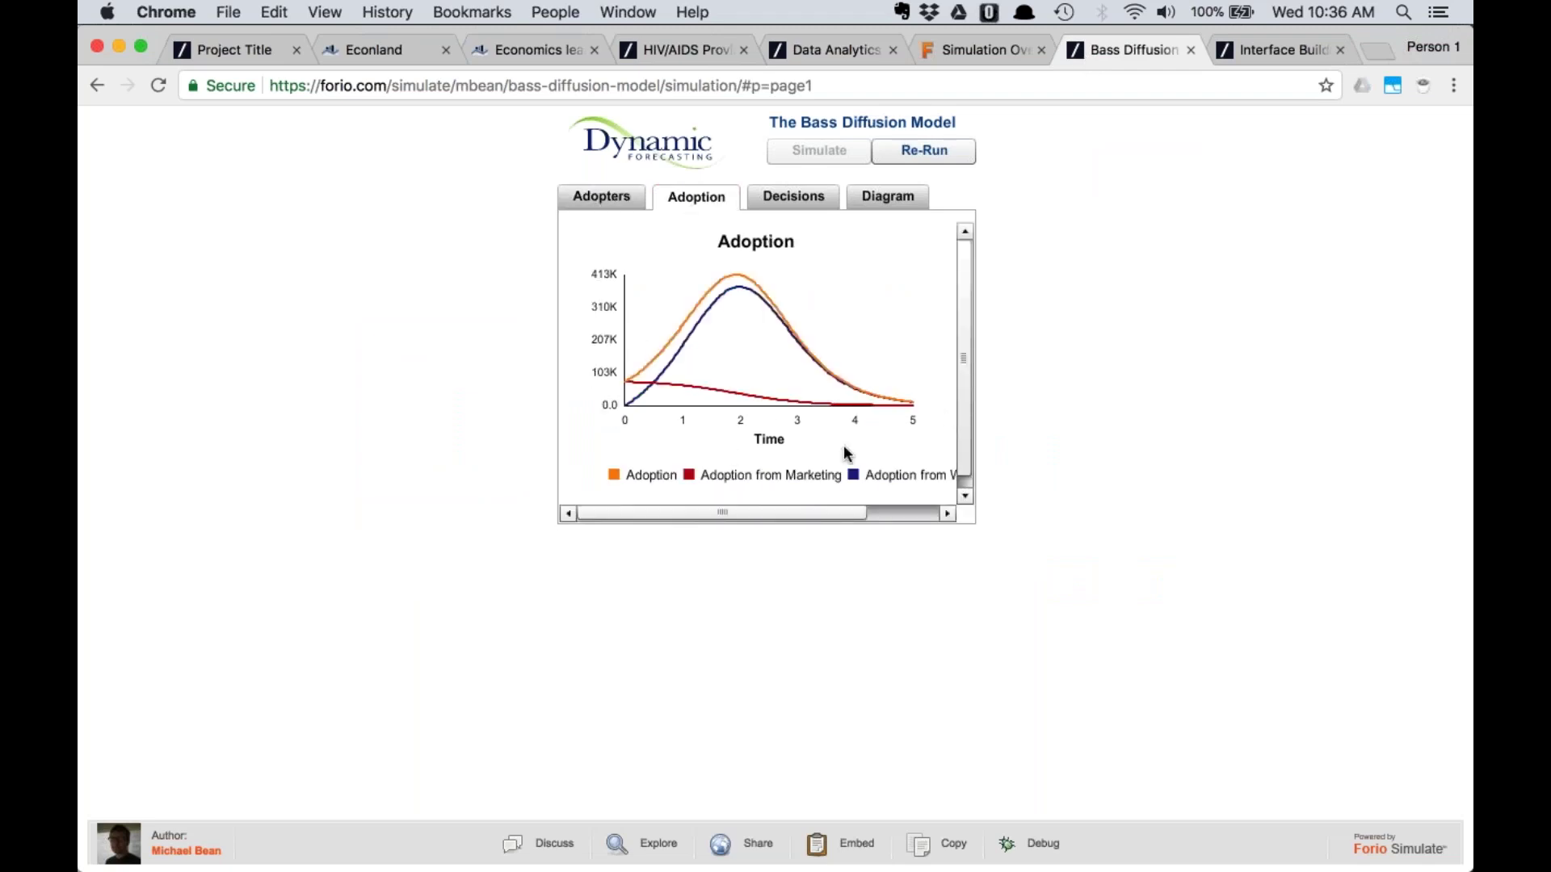
pyautogui.click(1248, 52)
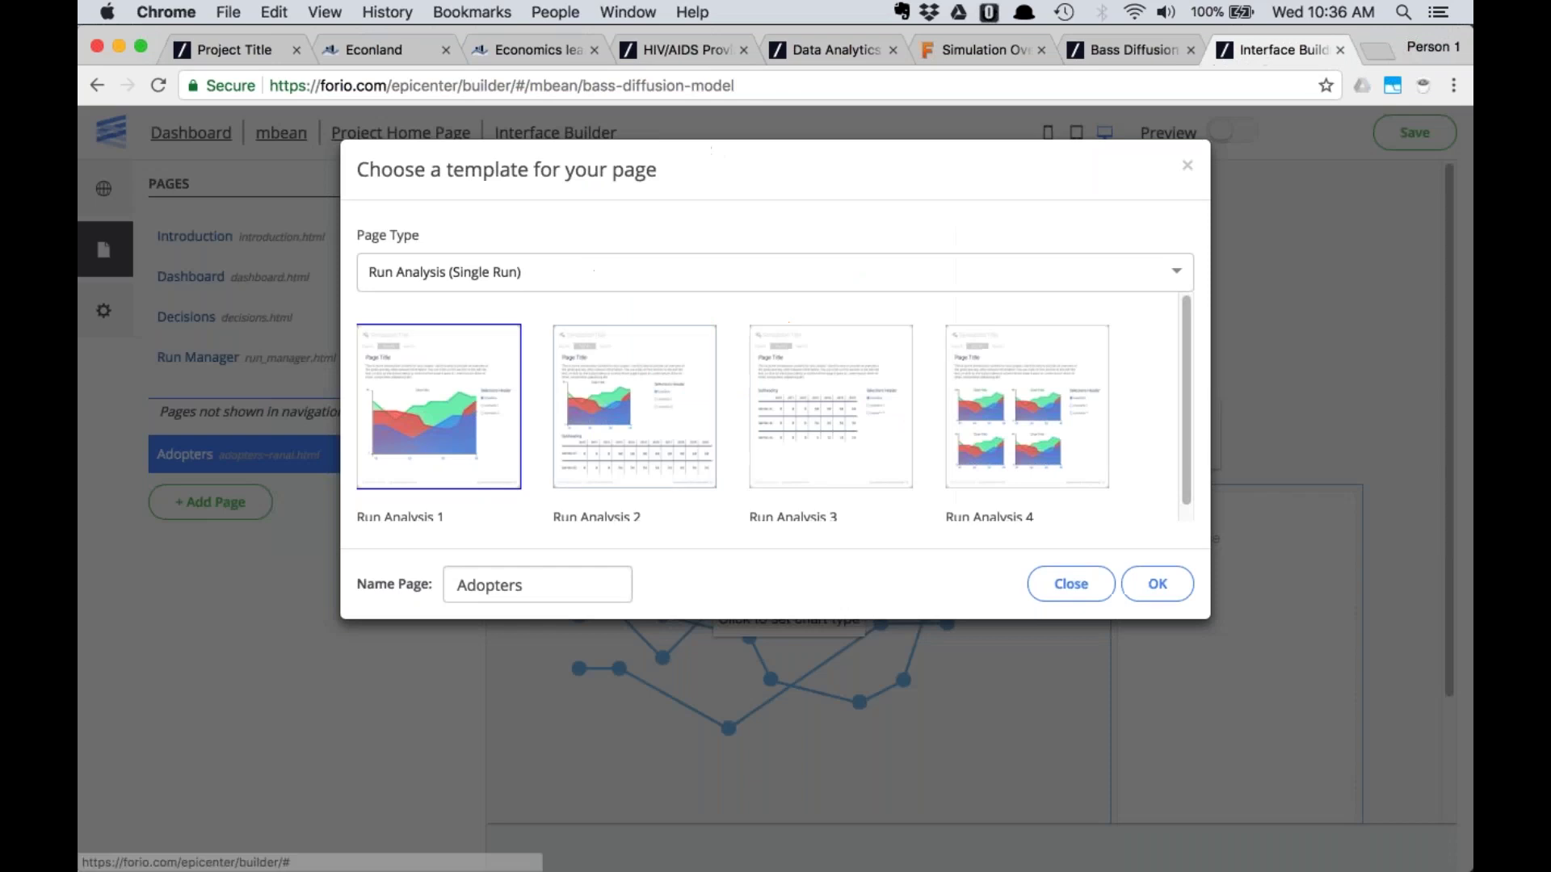
pyautogui.click(543, 582)
pyautogui.press('BackSpace')
pyautogui.press('BackSpace')
pyautogui.press('BackSpace')
pyautogui.write('ion')
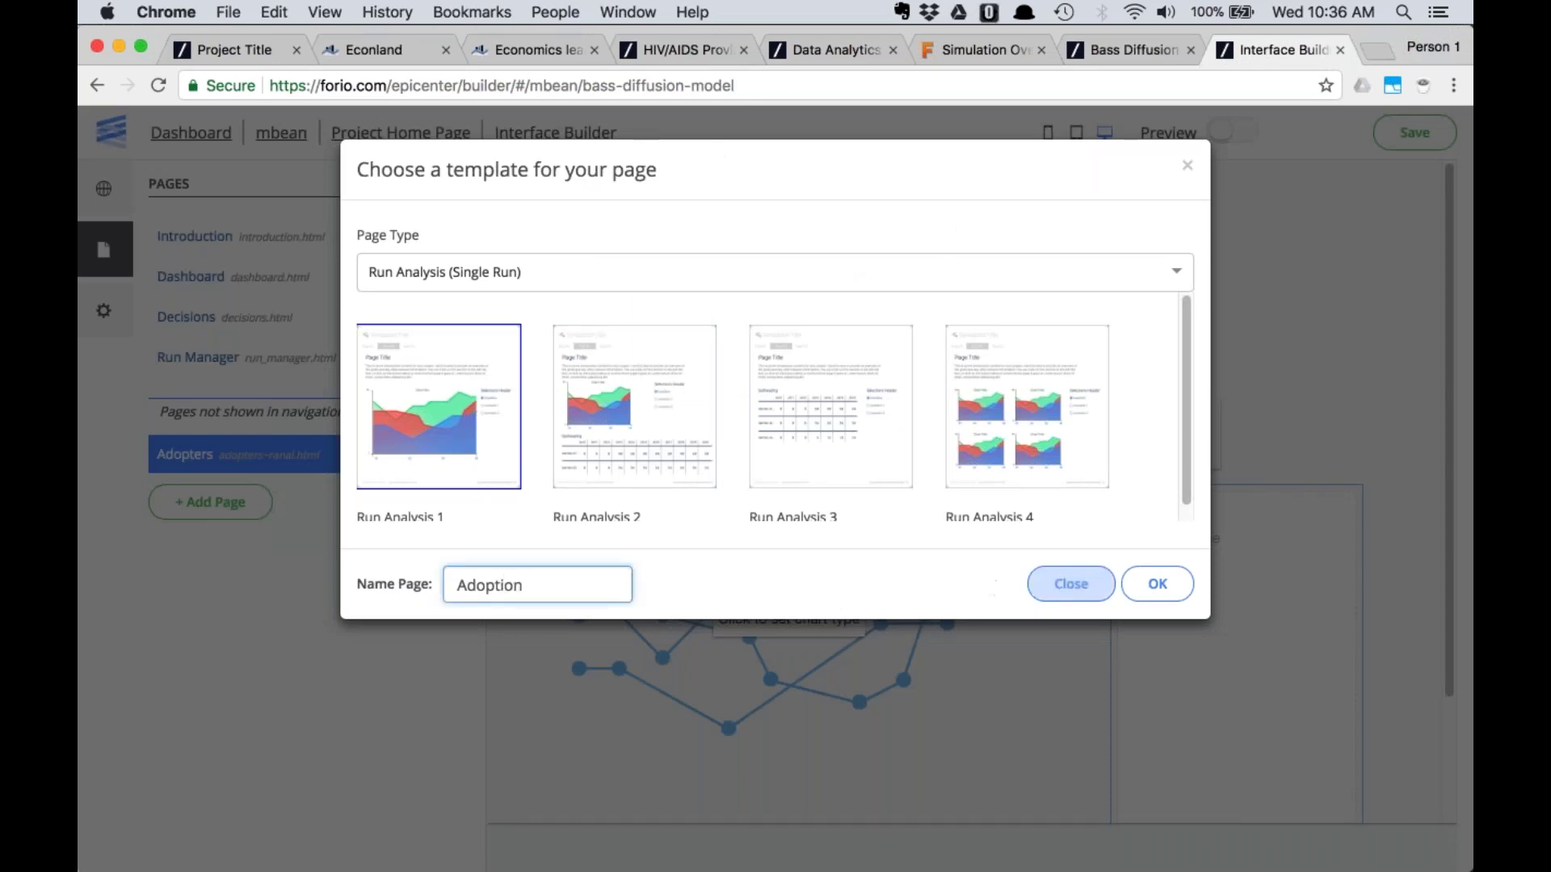
pyautogui.click(1158, 583)
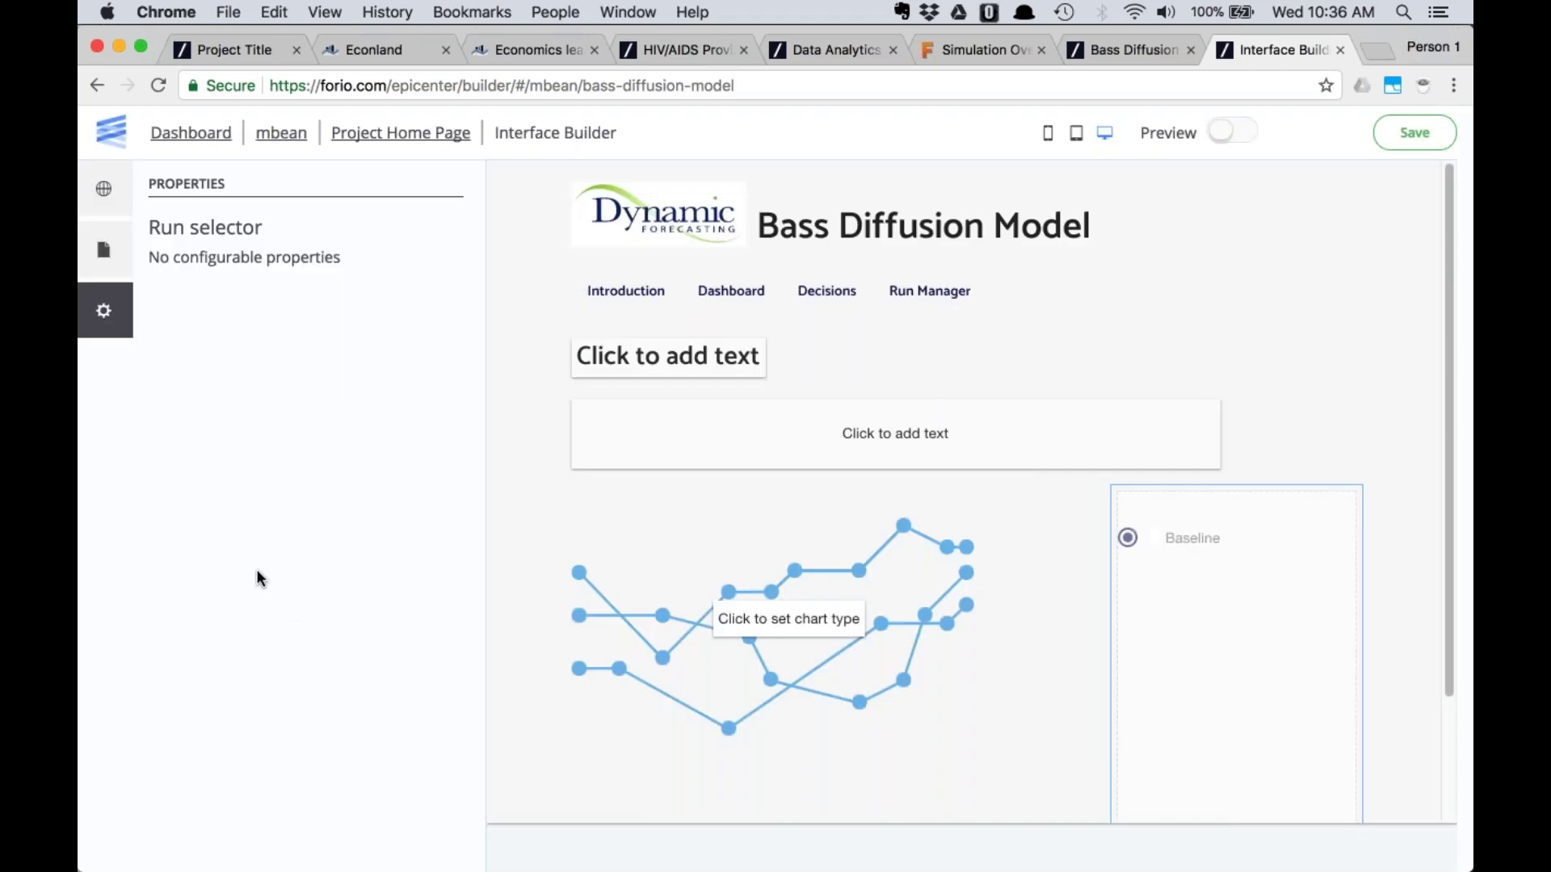
# Check the model diagram and open the page-type list for a third new page
pyautogui.click(103, 249)
pyautogui.click(210, 542)
pyautogui.click(1131, 50)
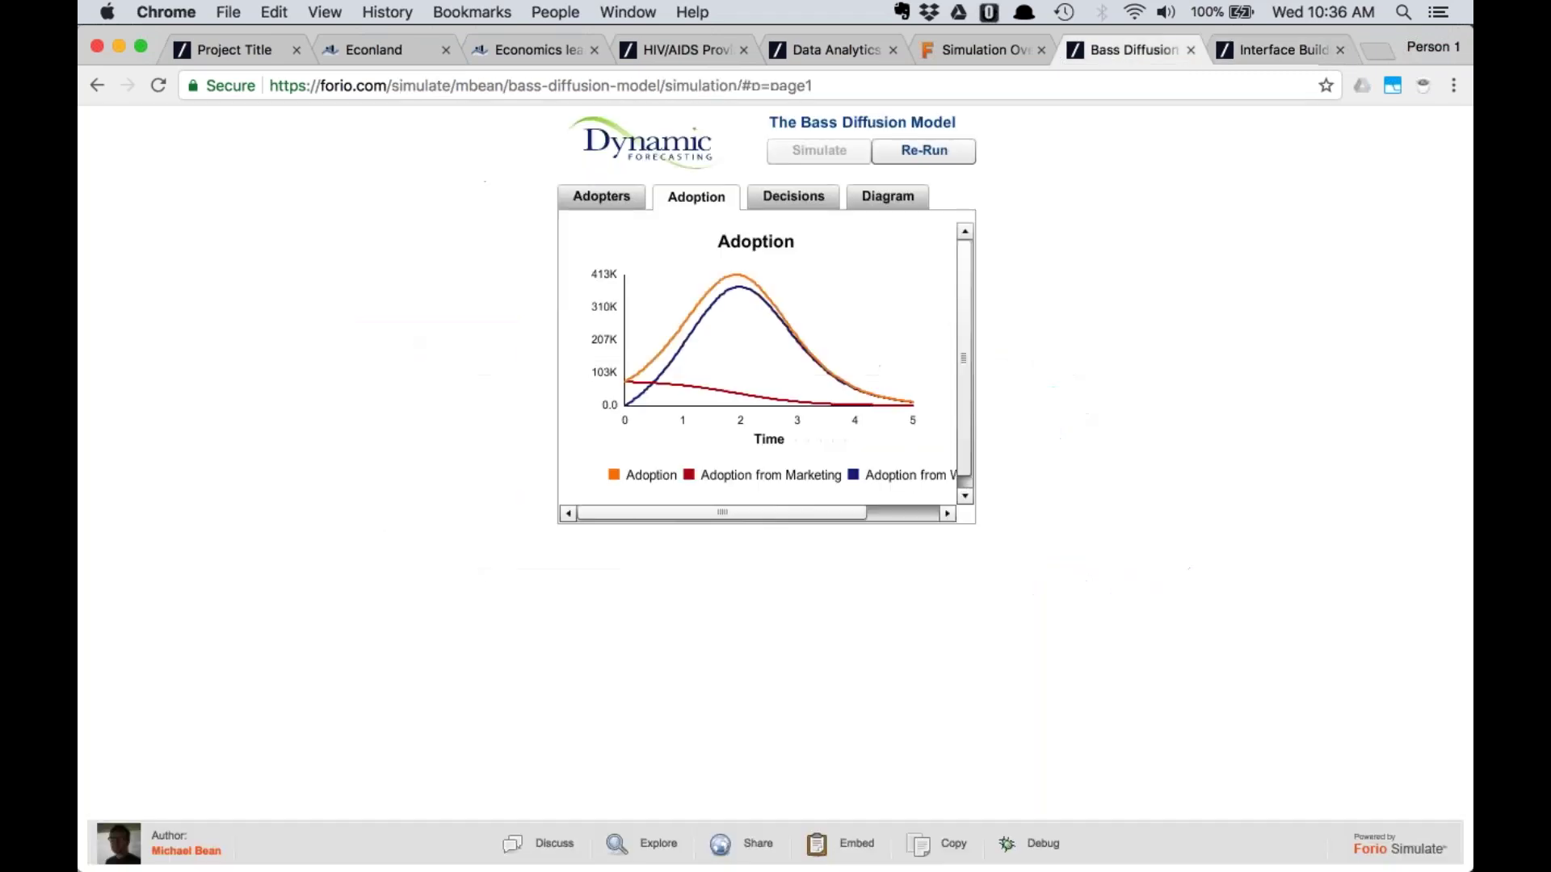
pyautogui.click(887, 197)
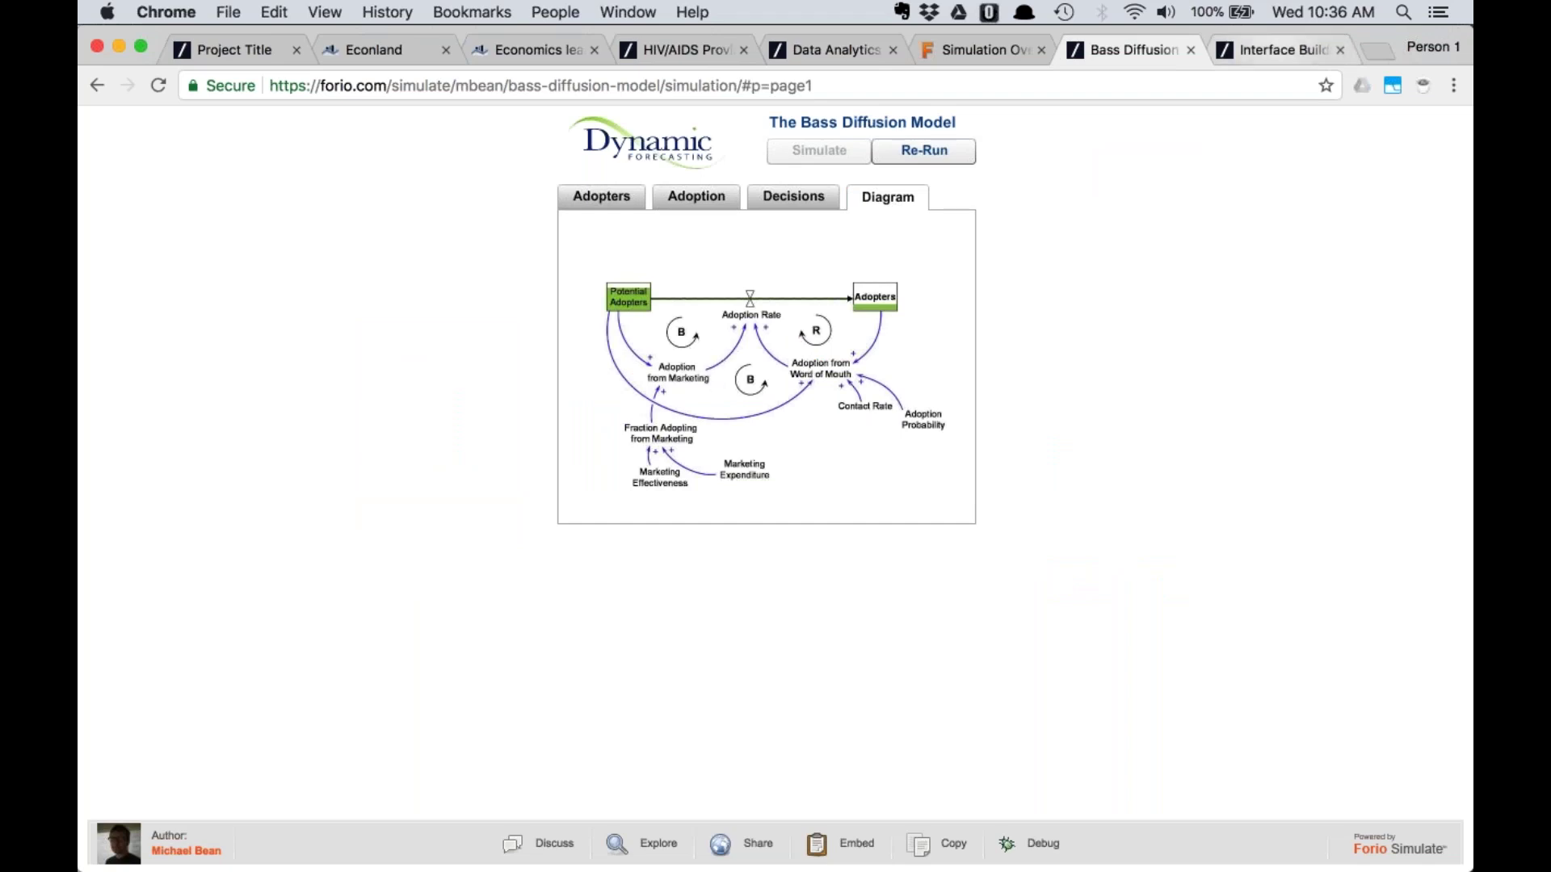
pyautogui.click(1280, 50)
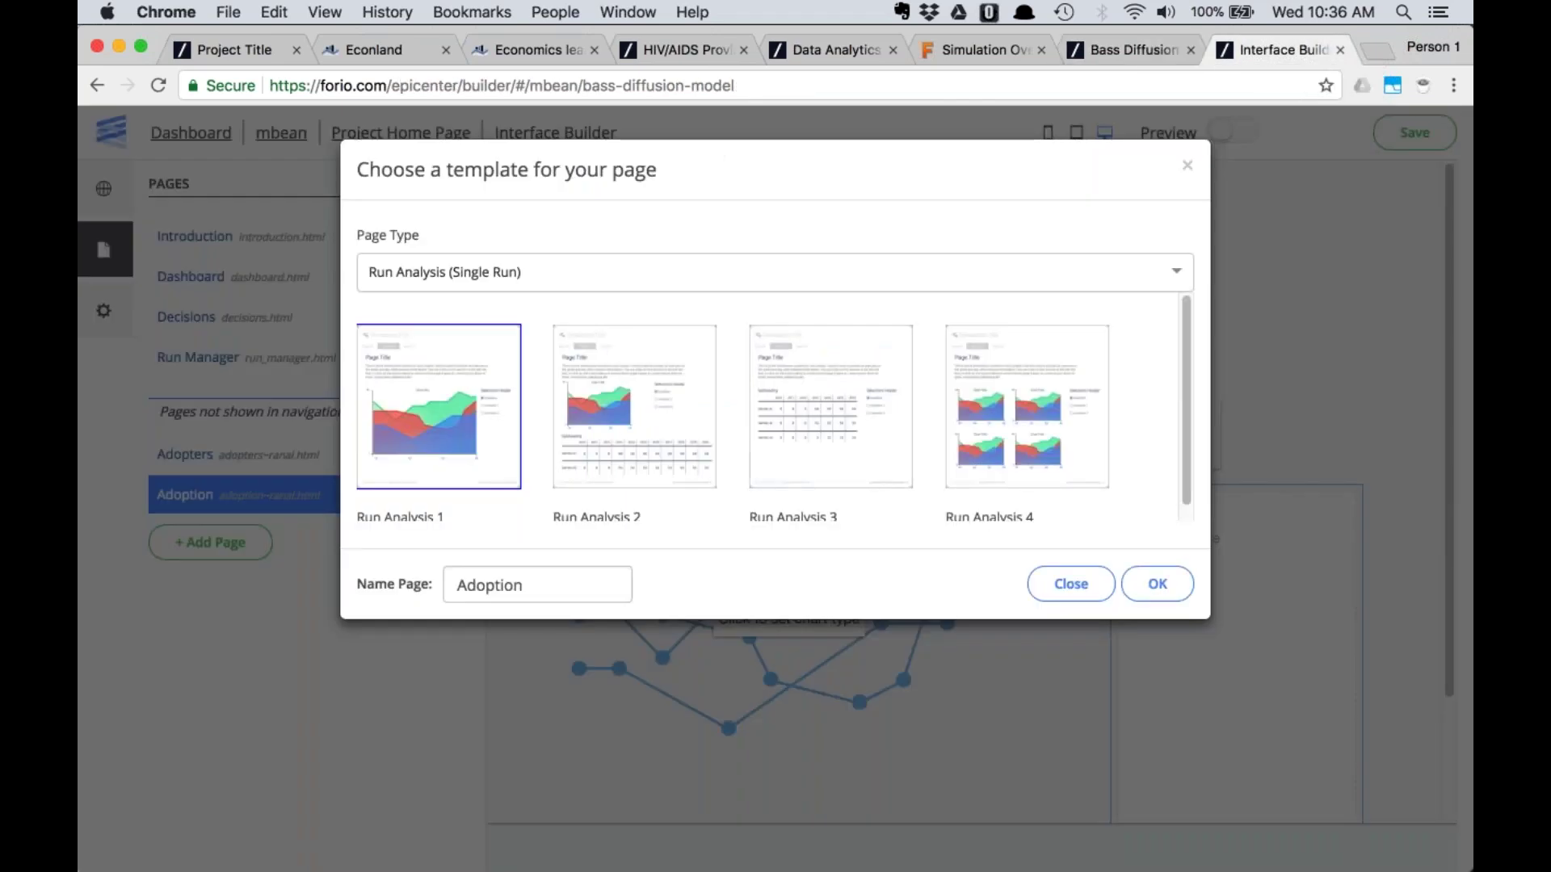
pyautogui.click(693, 278)
# Create a Text Page 1 page named Diagram
pyautogui.click(554, 319)
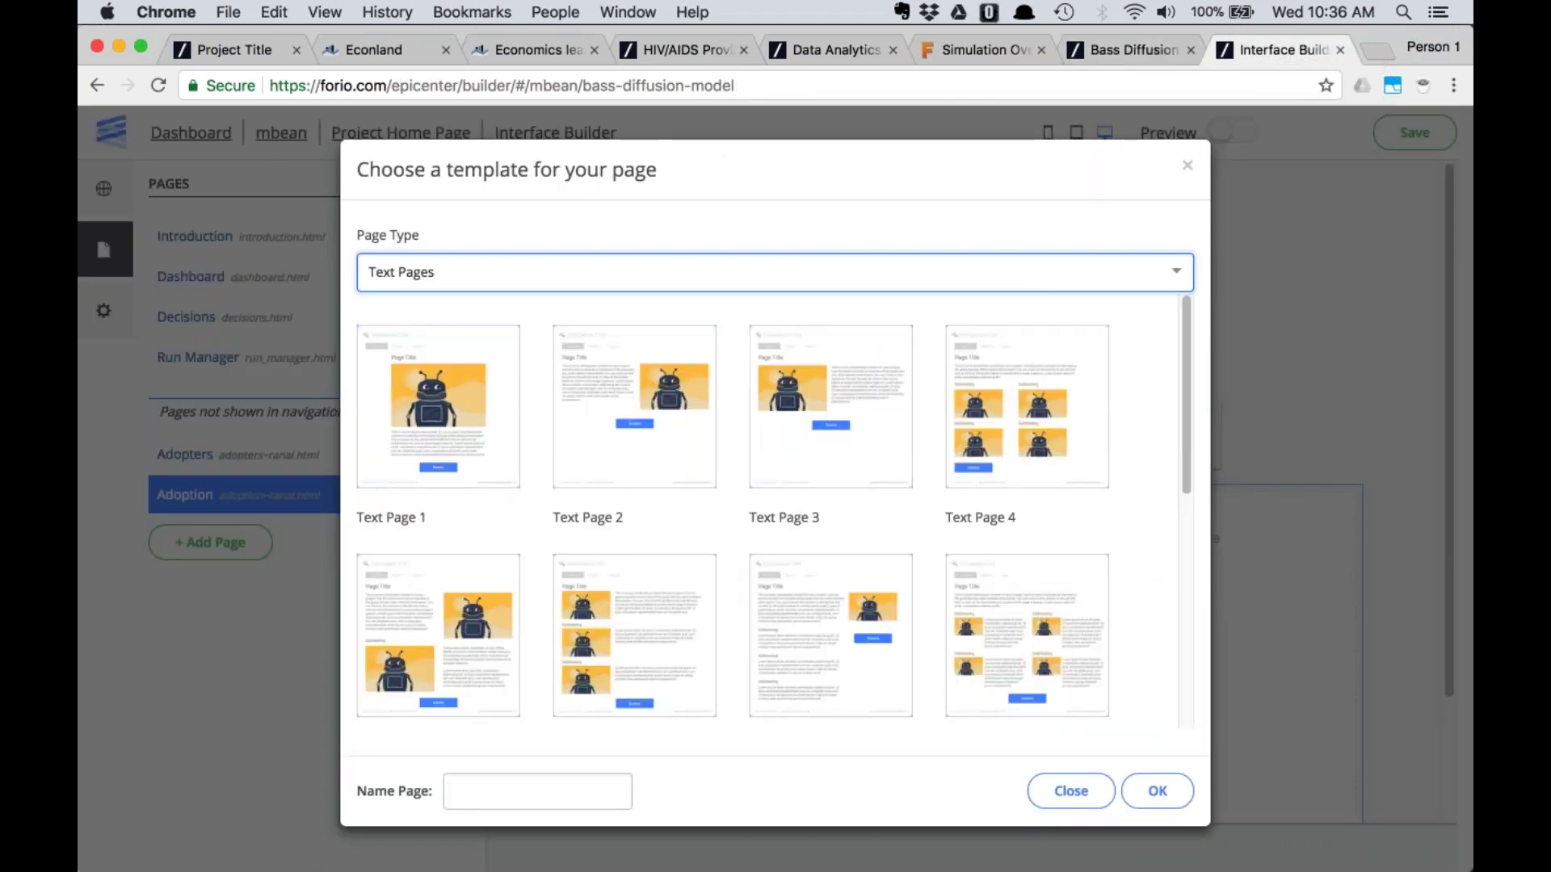
pyautogui.click(430, 401)
pyautogui.tripleClick(466, 792)
pyautogui.write('Diagram')
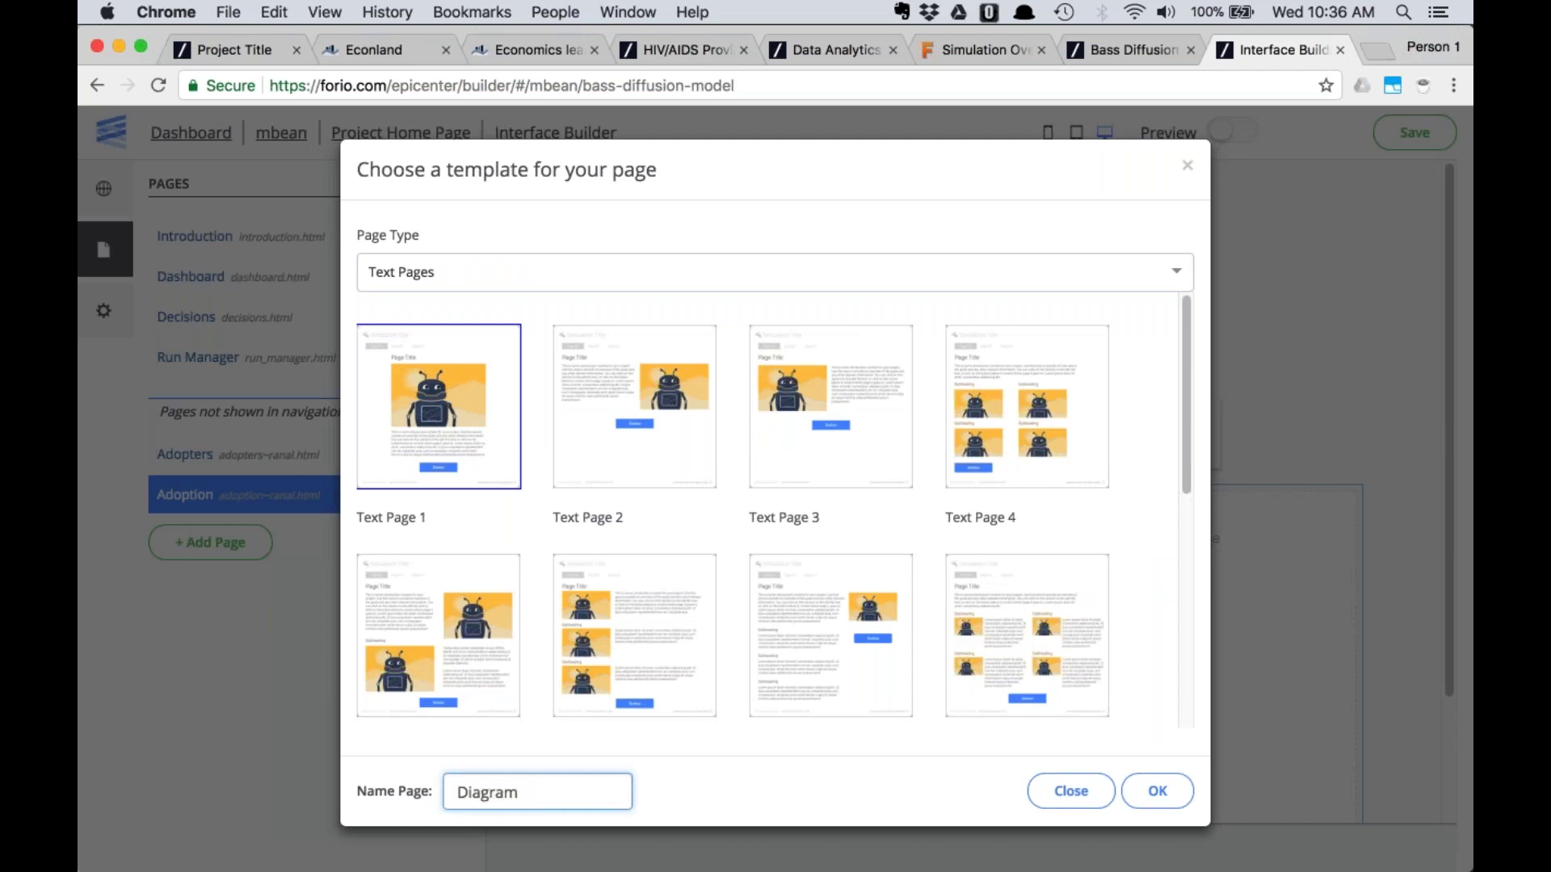
pyautogui.click(1157, 790)
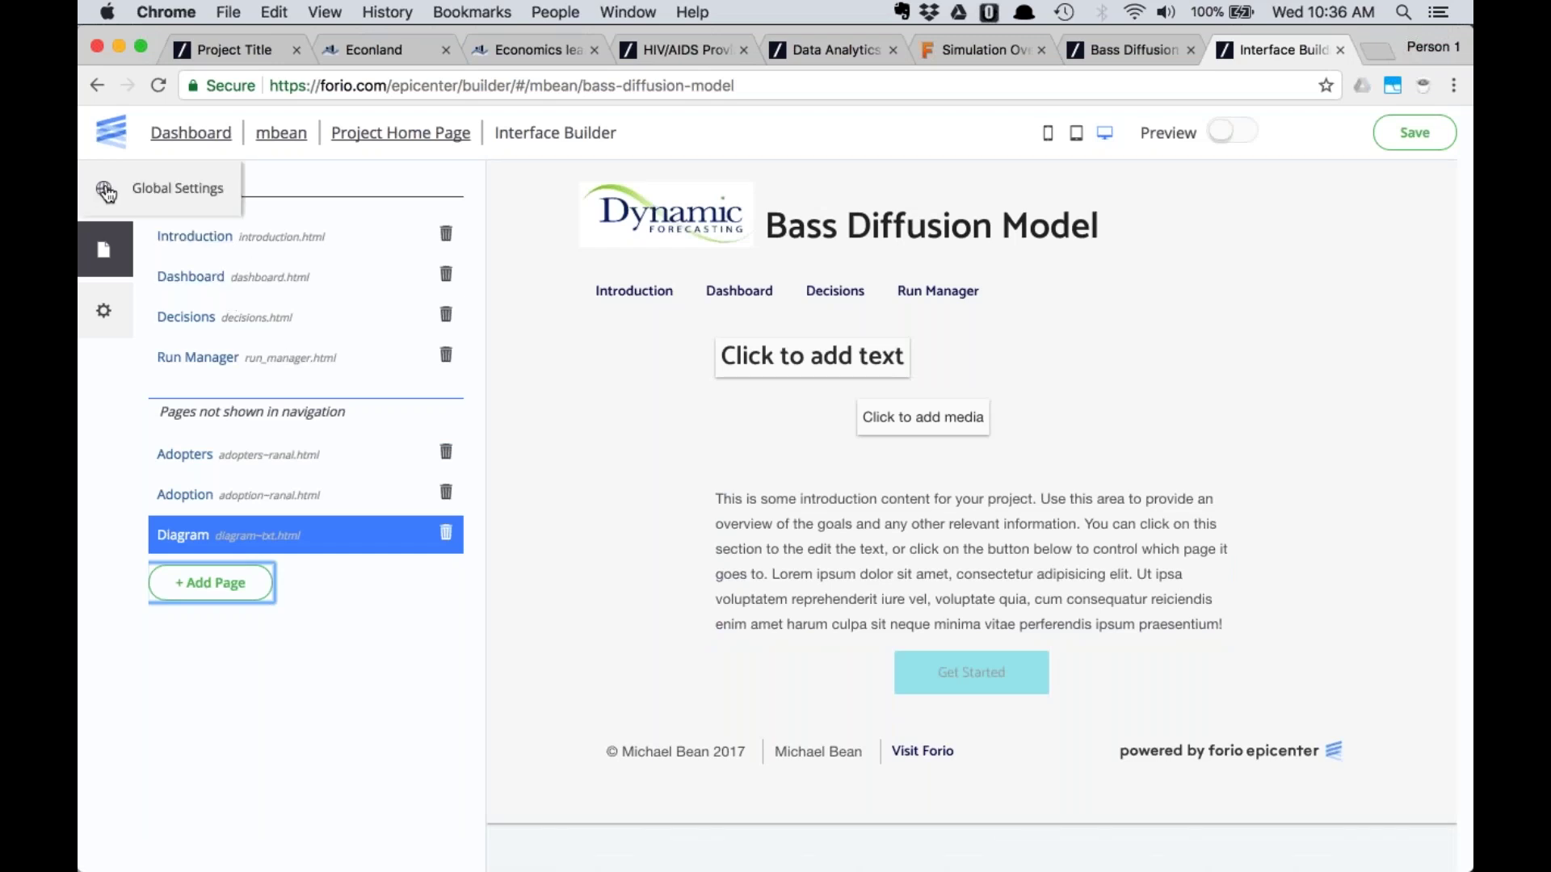
# Show the Navigation Settings from the project's Global Settings and Header/Footer Settings
pyautogui.click(107, 193)
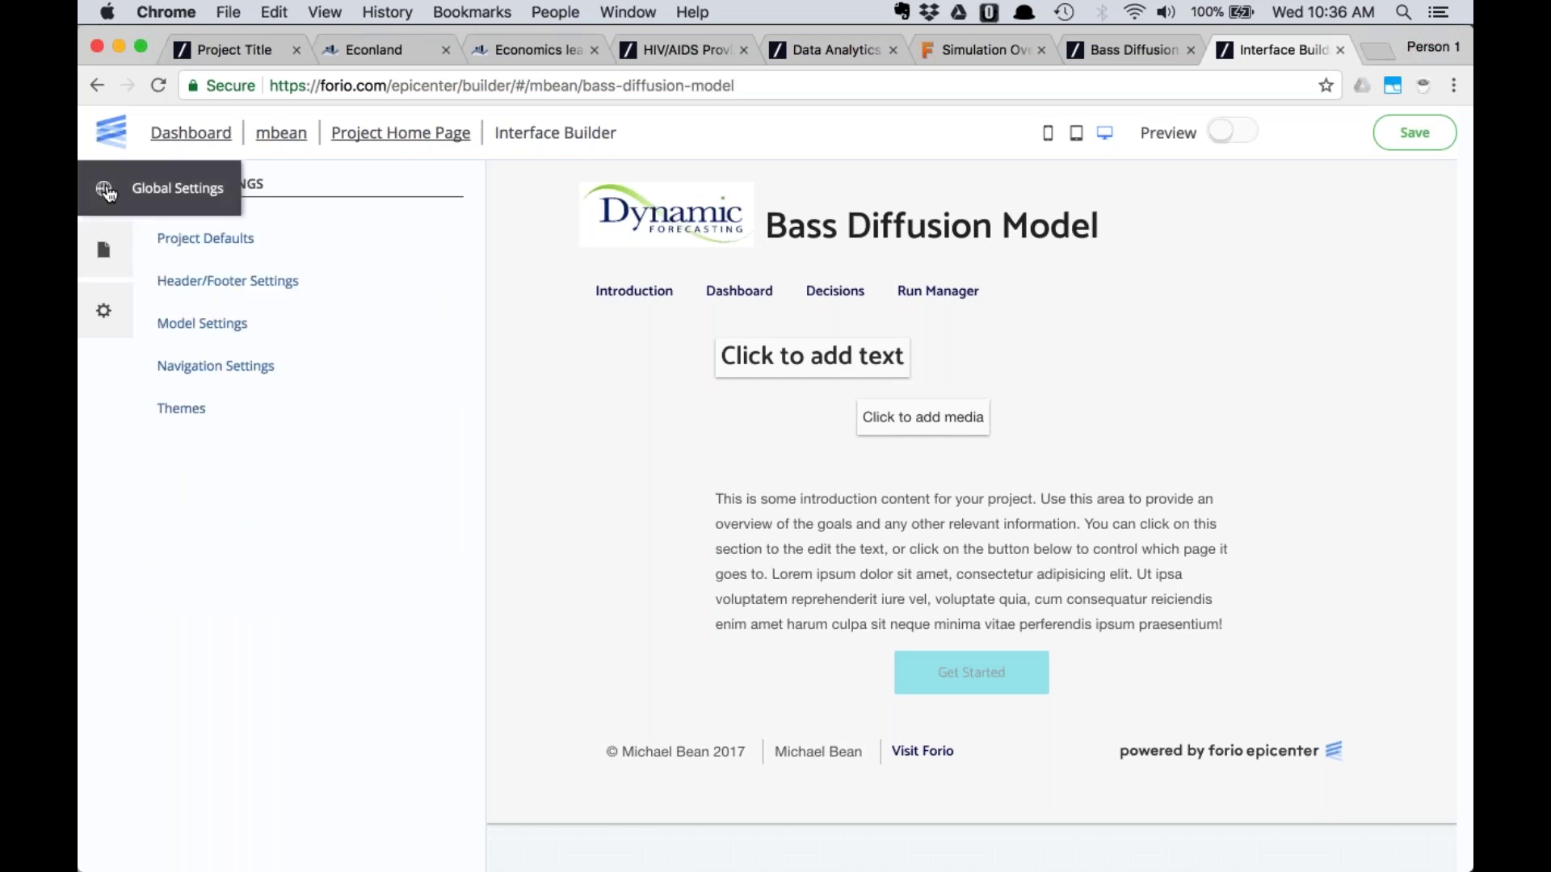
pyautogui.click(209, 284)
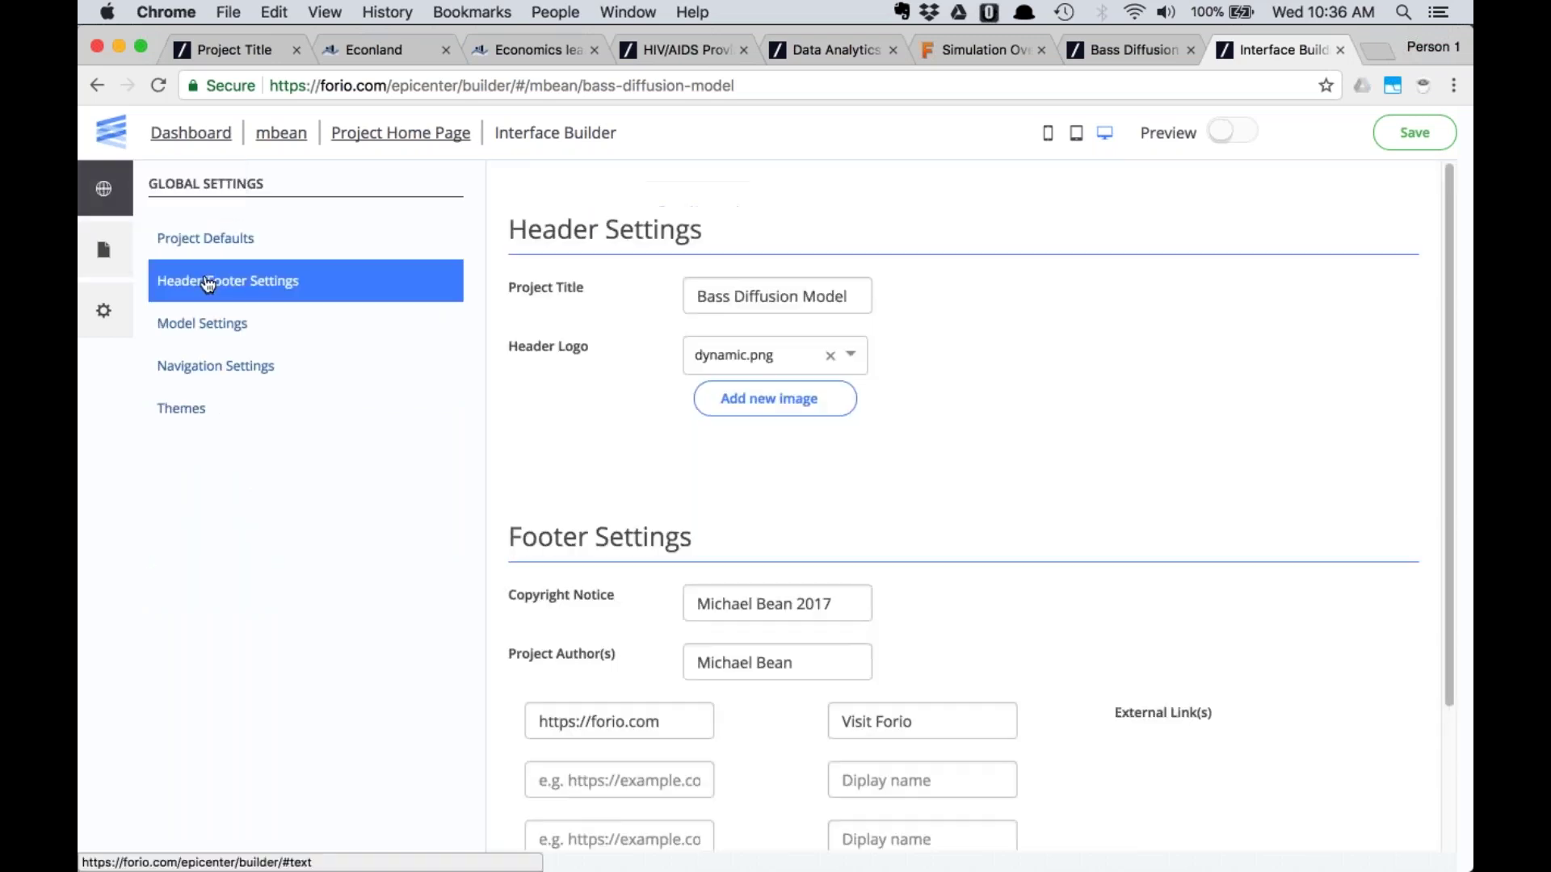
pyautogui.click(185, 366)
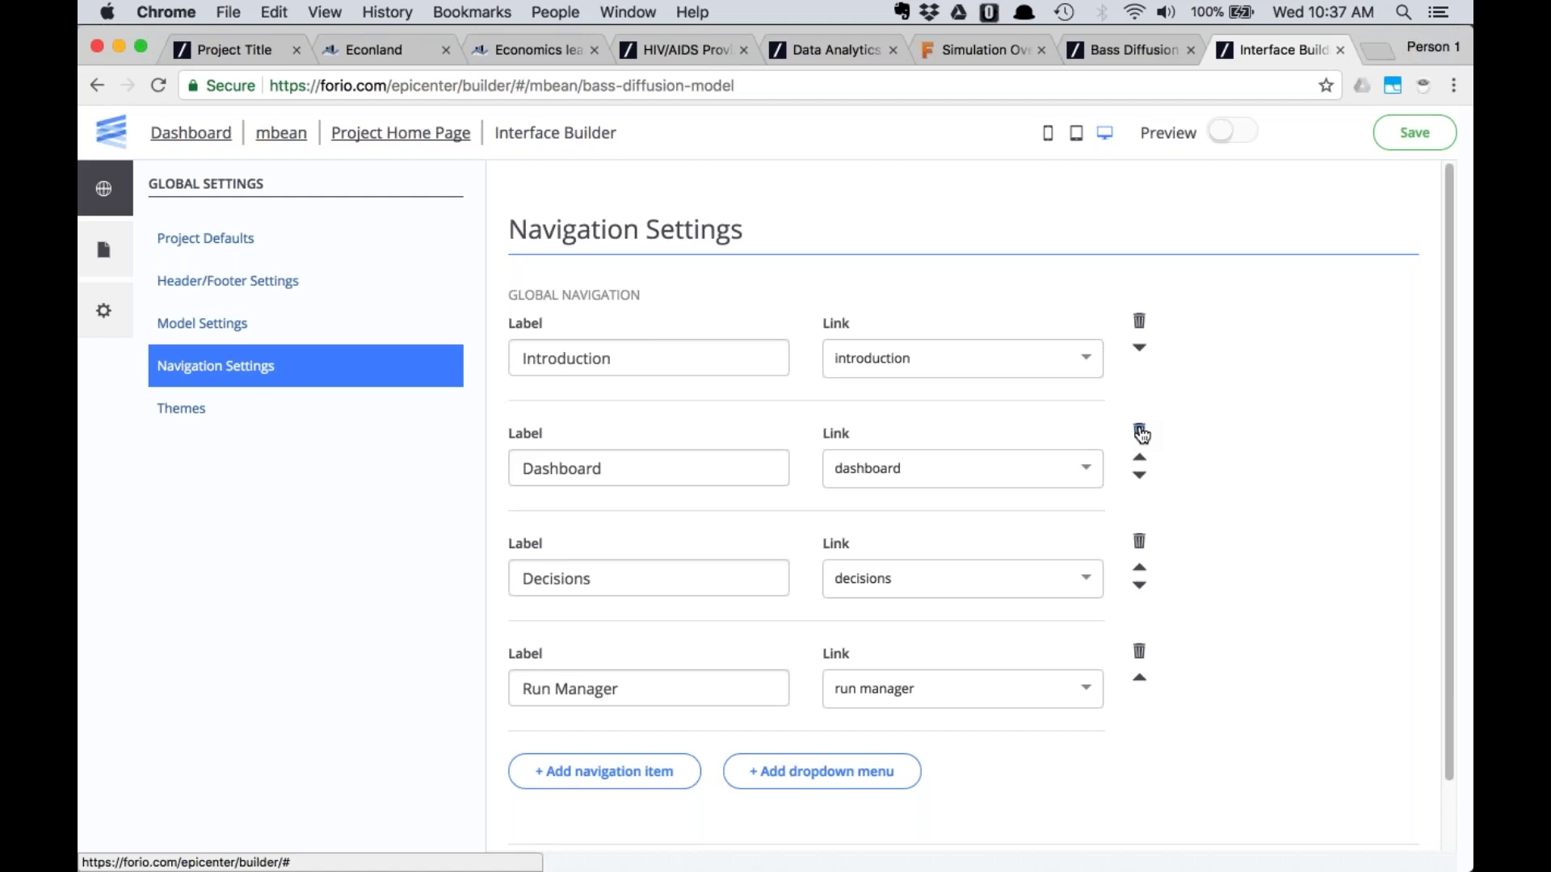
# Remove the Dashboard navigation link and review the Introduction, Decisions and Run Manager labels
pyautogui.click(1139, 433)
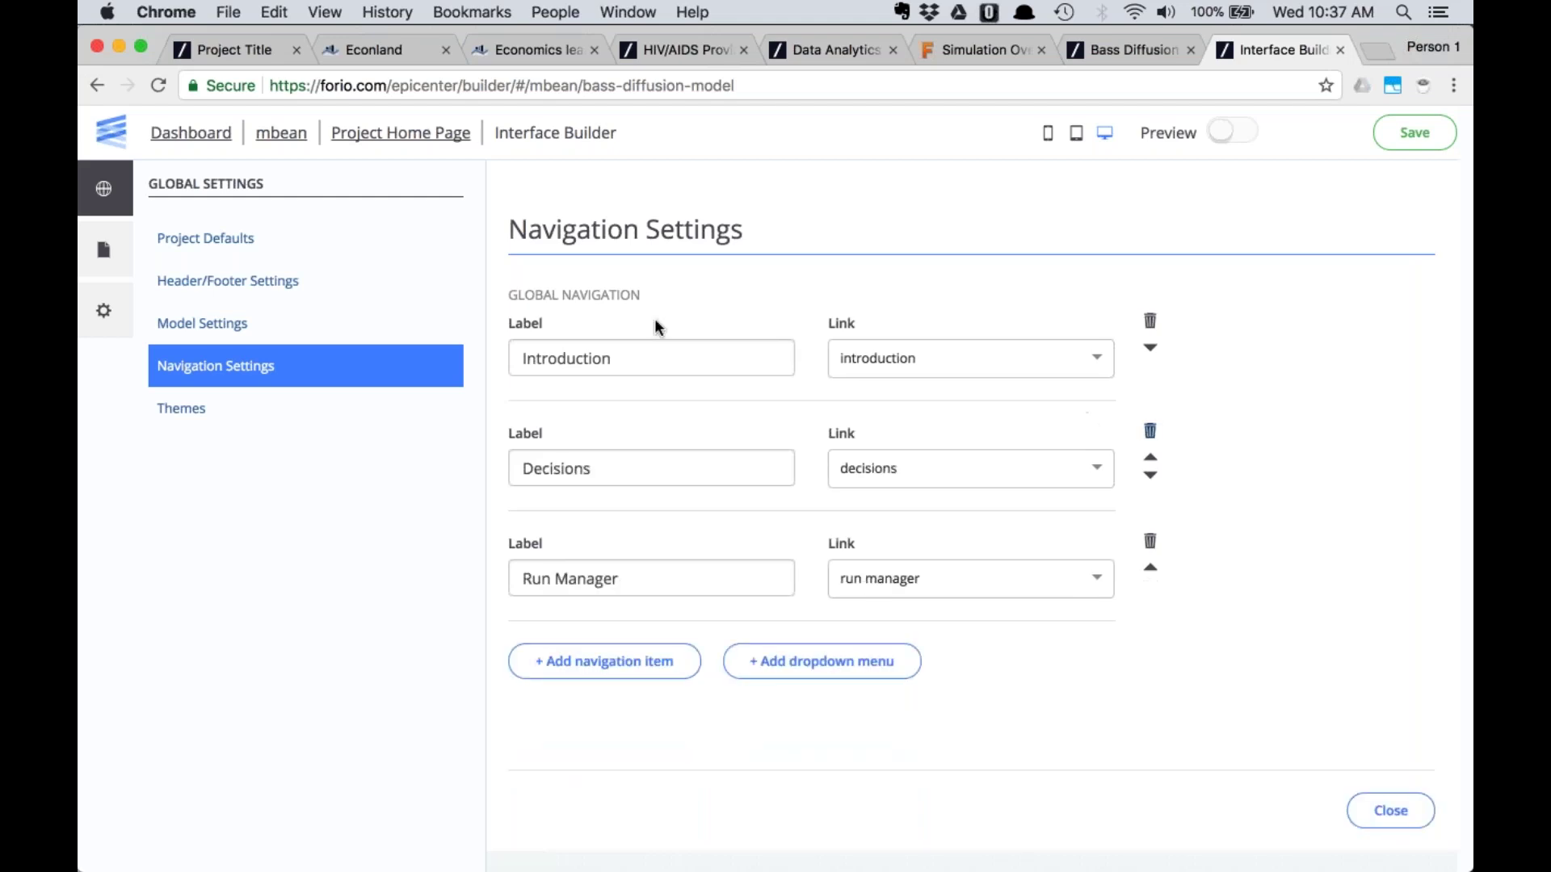
pyautogui.click(624, 358)
pyautogui.click(633, 477)
pyautogui.click(646, 575)
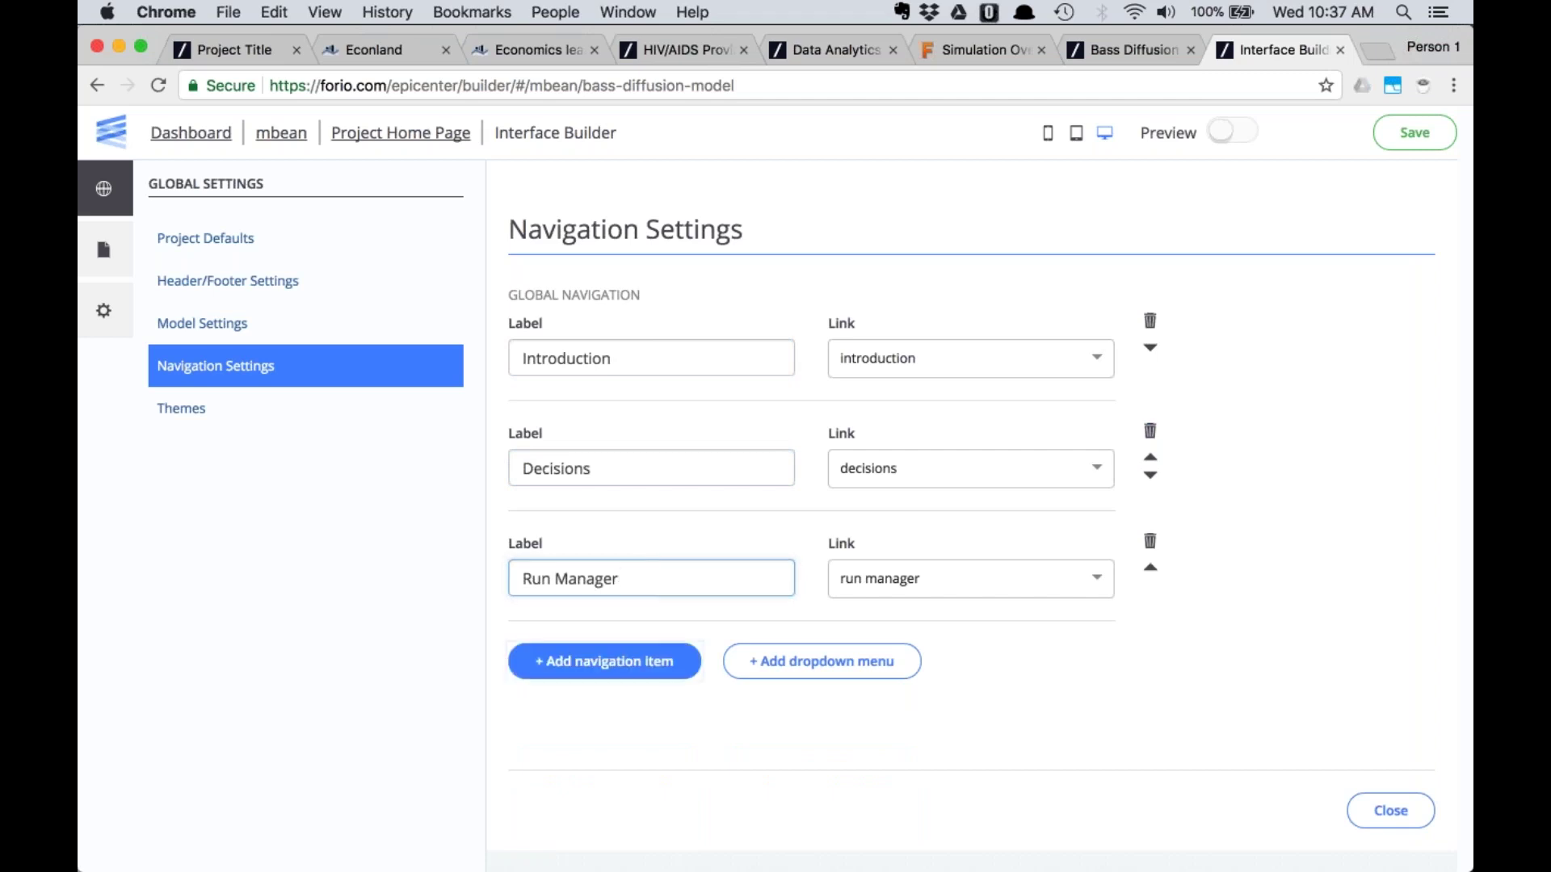
# Add an 'Adopters' navigation item linked to the adopters page
pyautogui.click(633, 662)
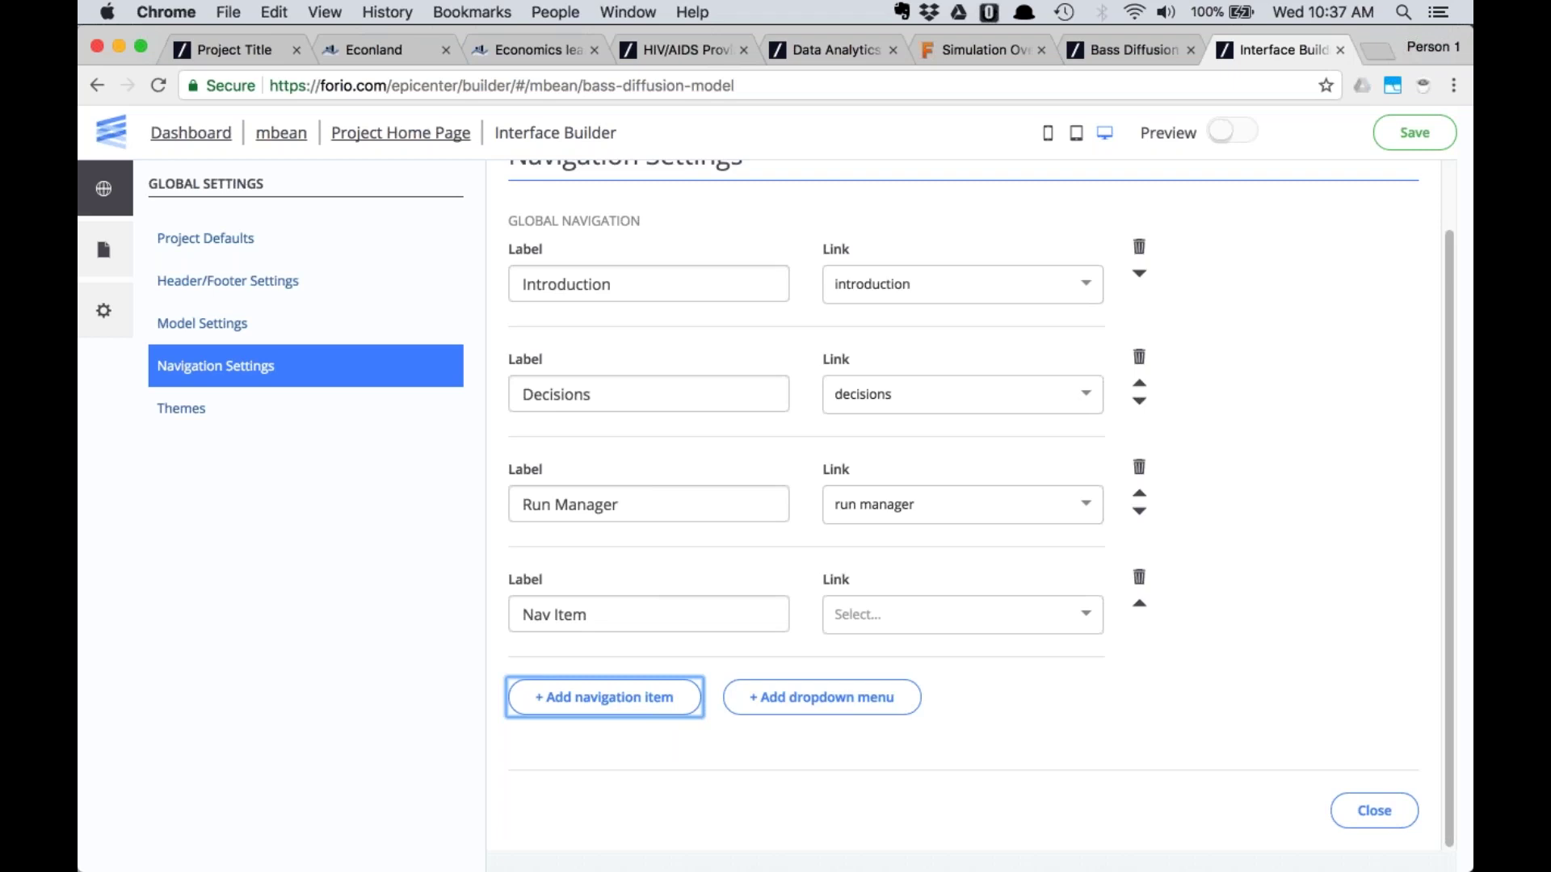
pyautogui.tripleClick(516, 602)
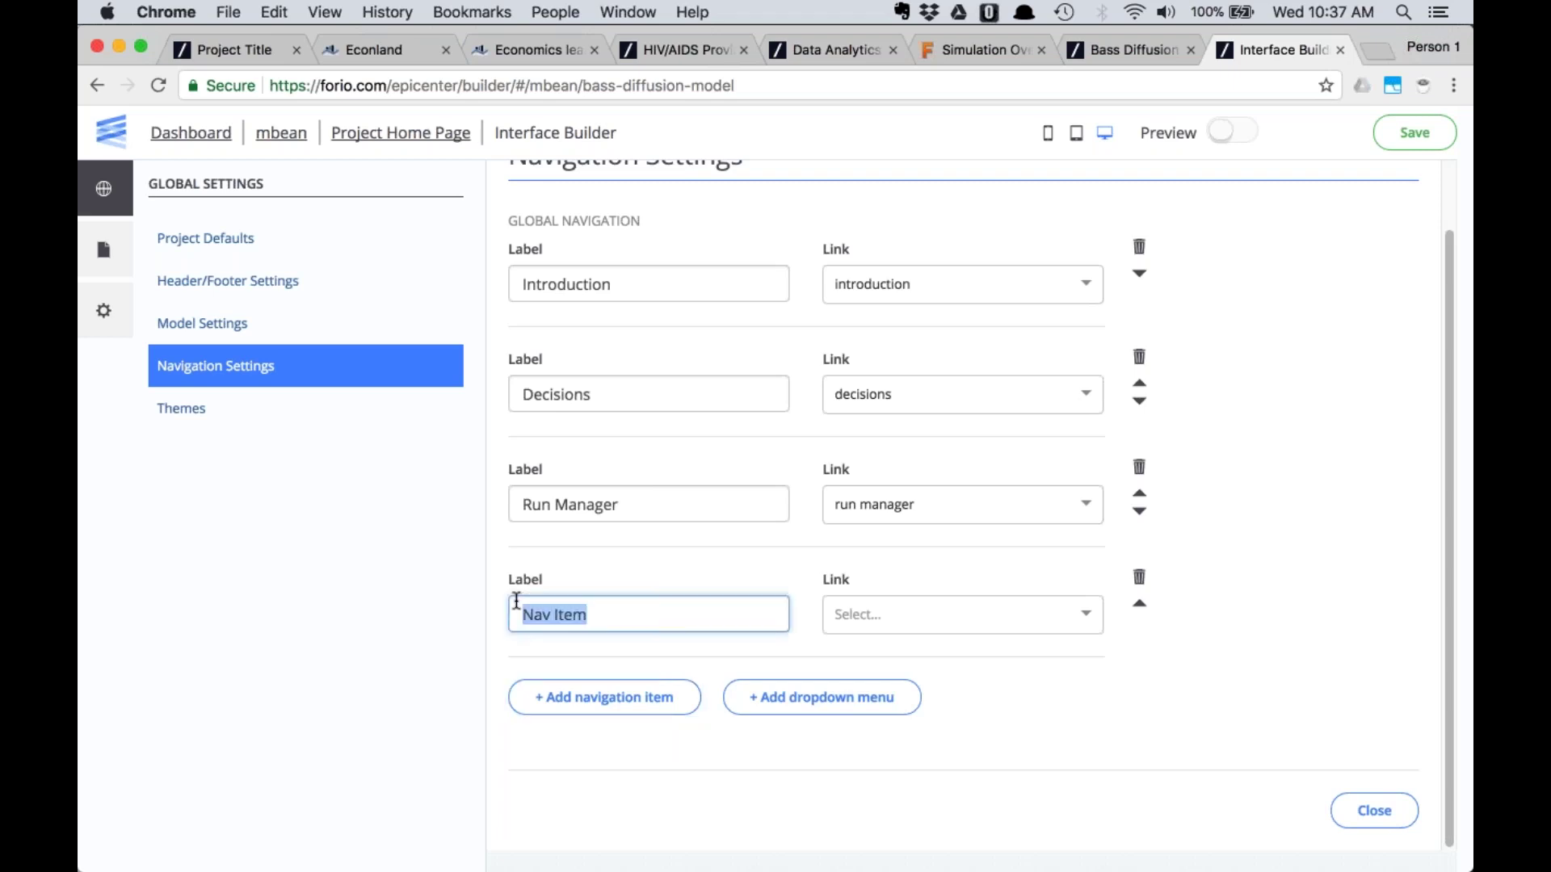
pyautogui.click(1127, 53)
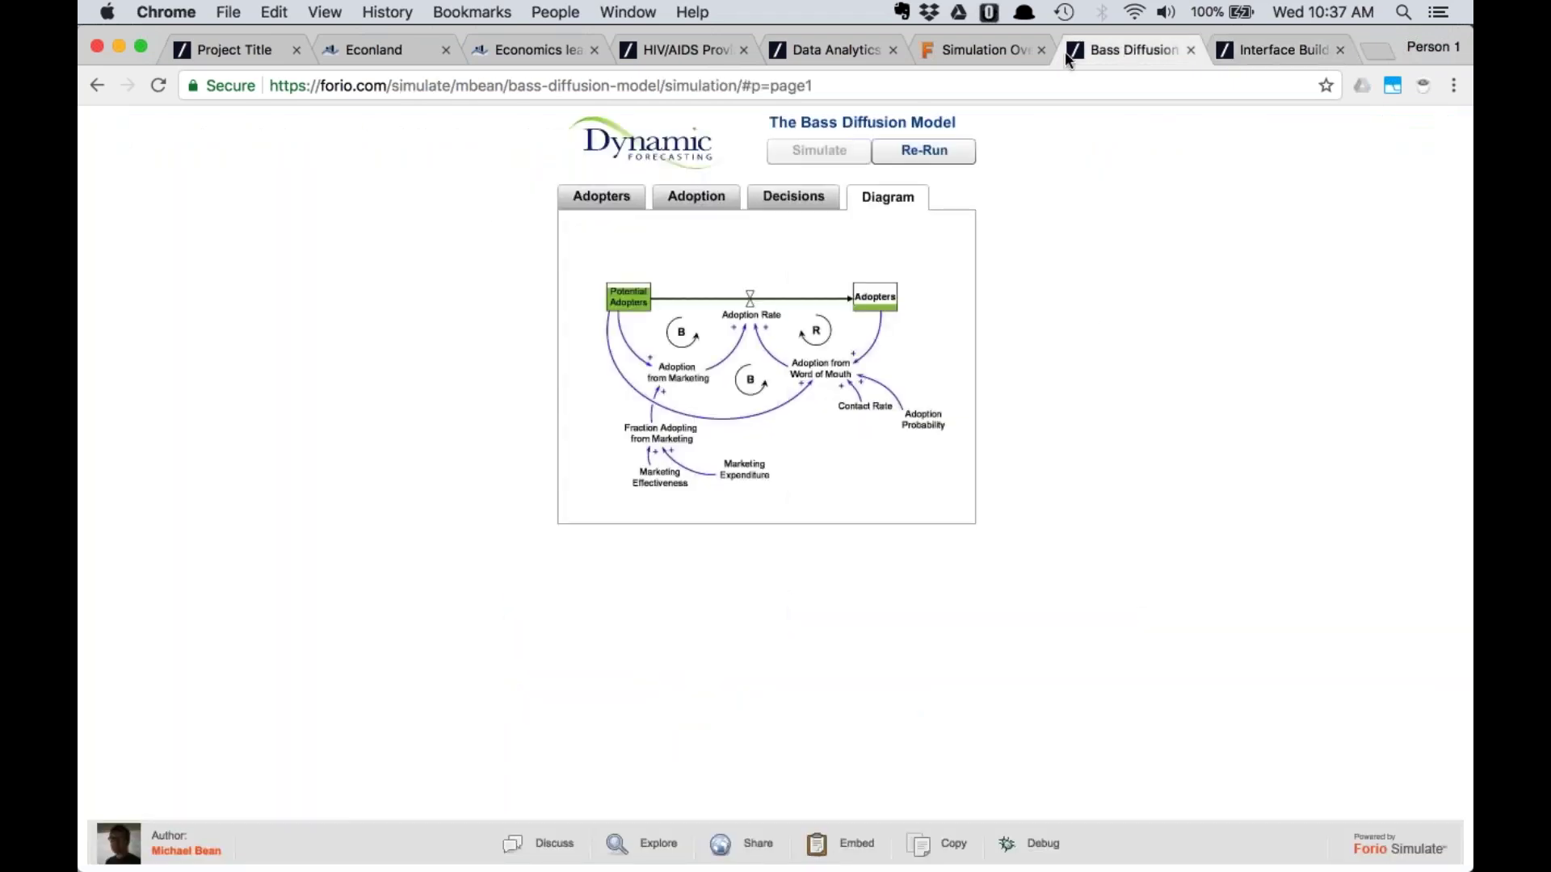
pyautogui.click(598, 201)
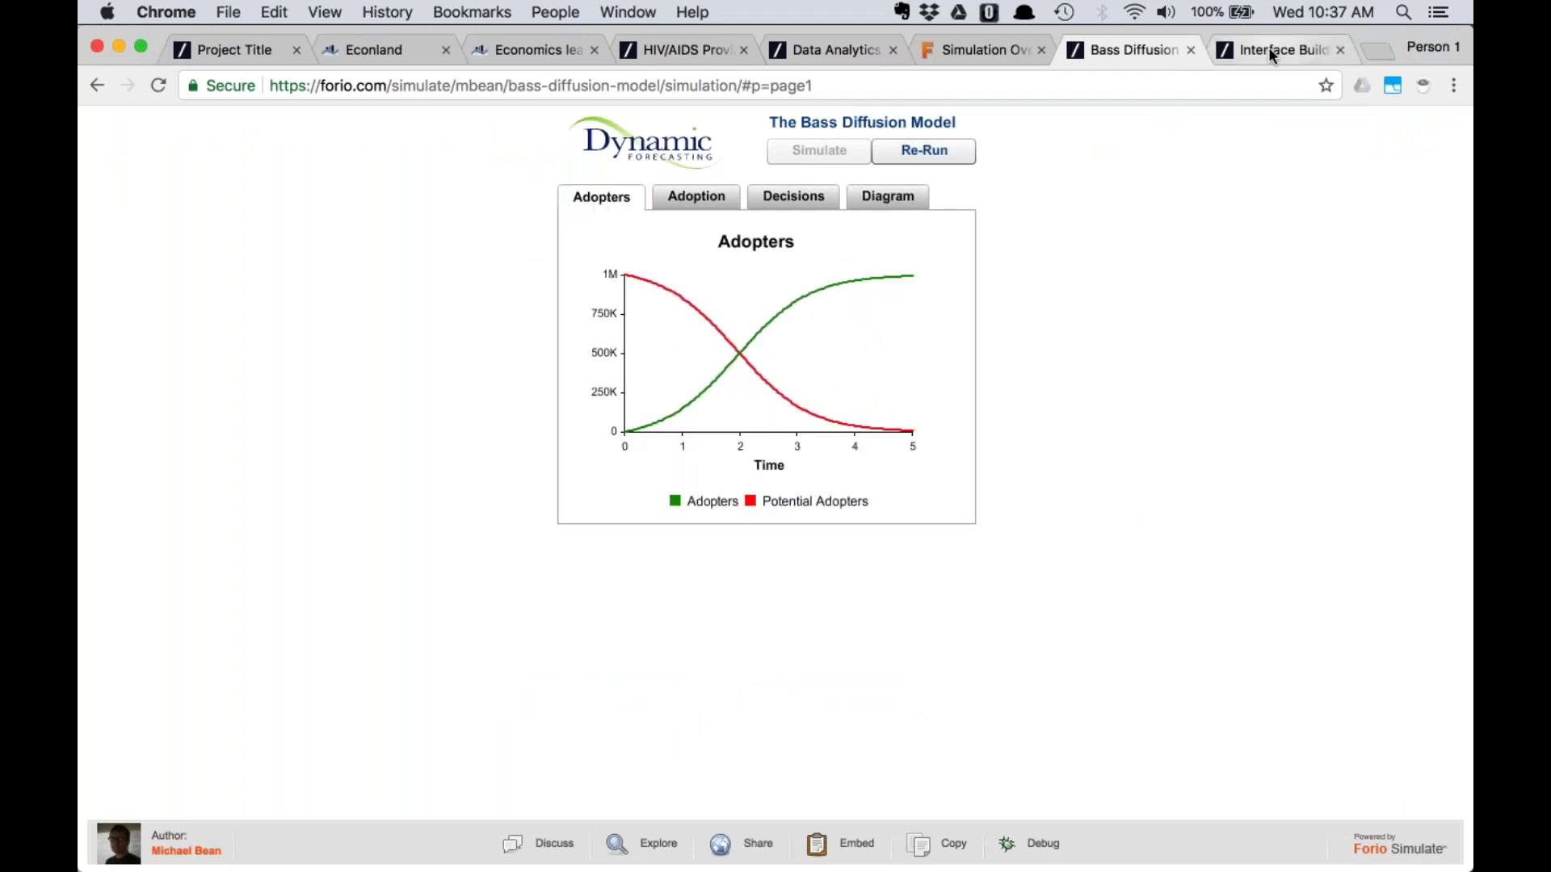
pyautogui.click(1269, 49)
pyautogui.write('Adopters')
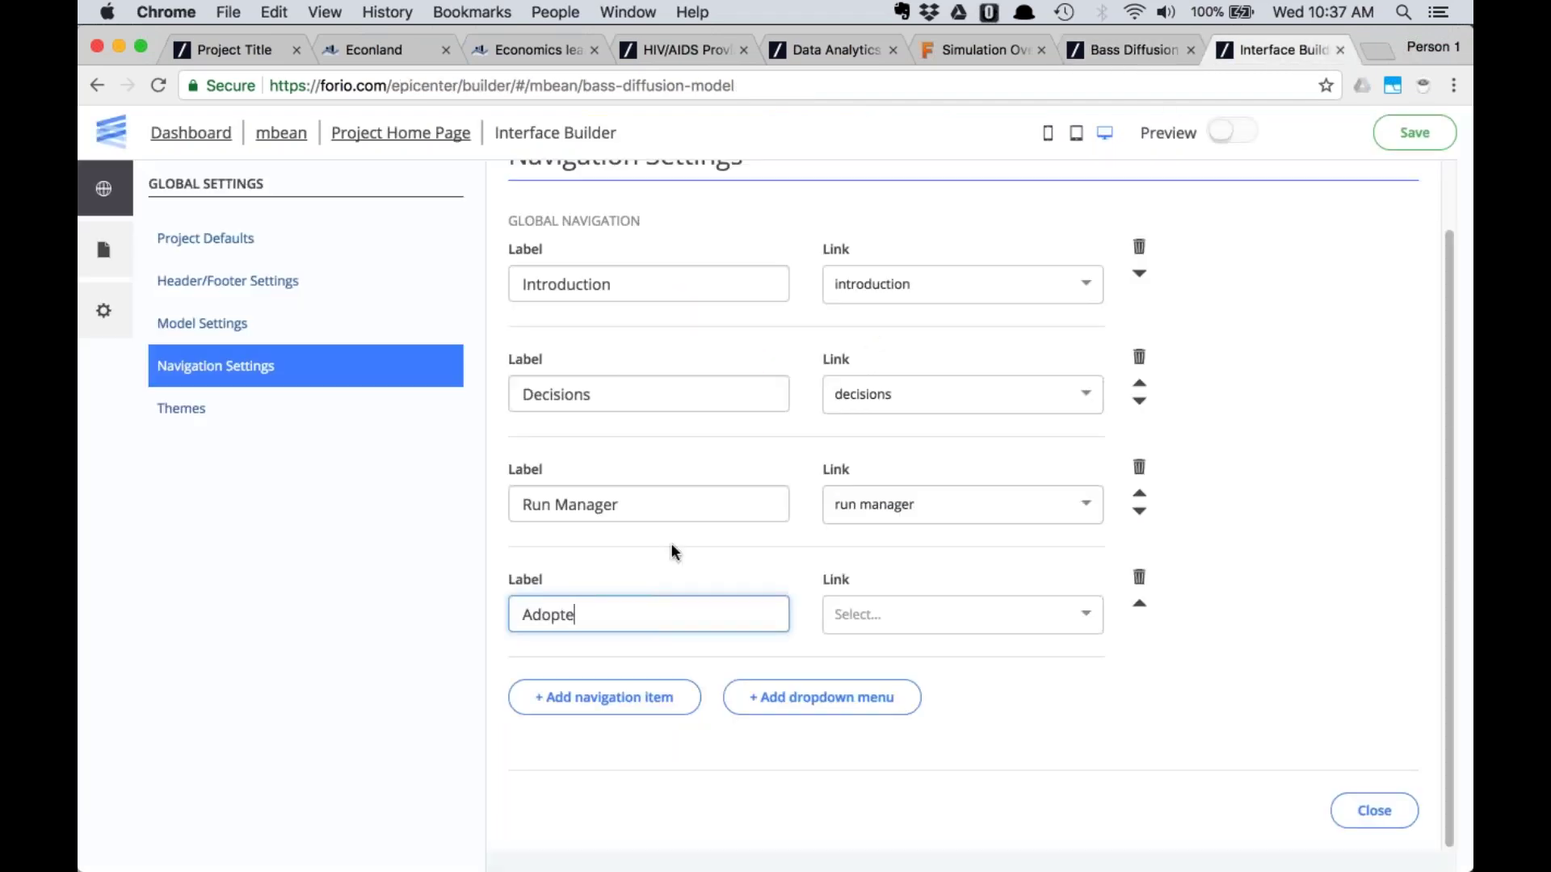
pyautogui.click(974, 614)
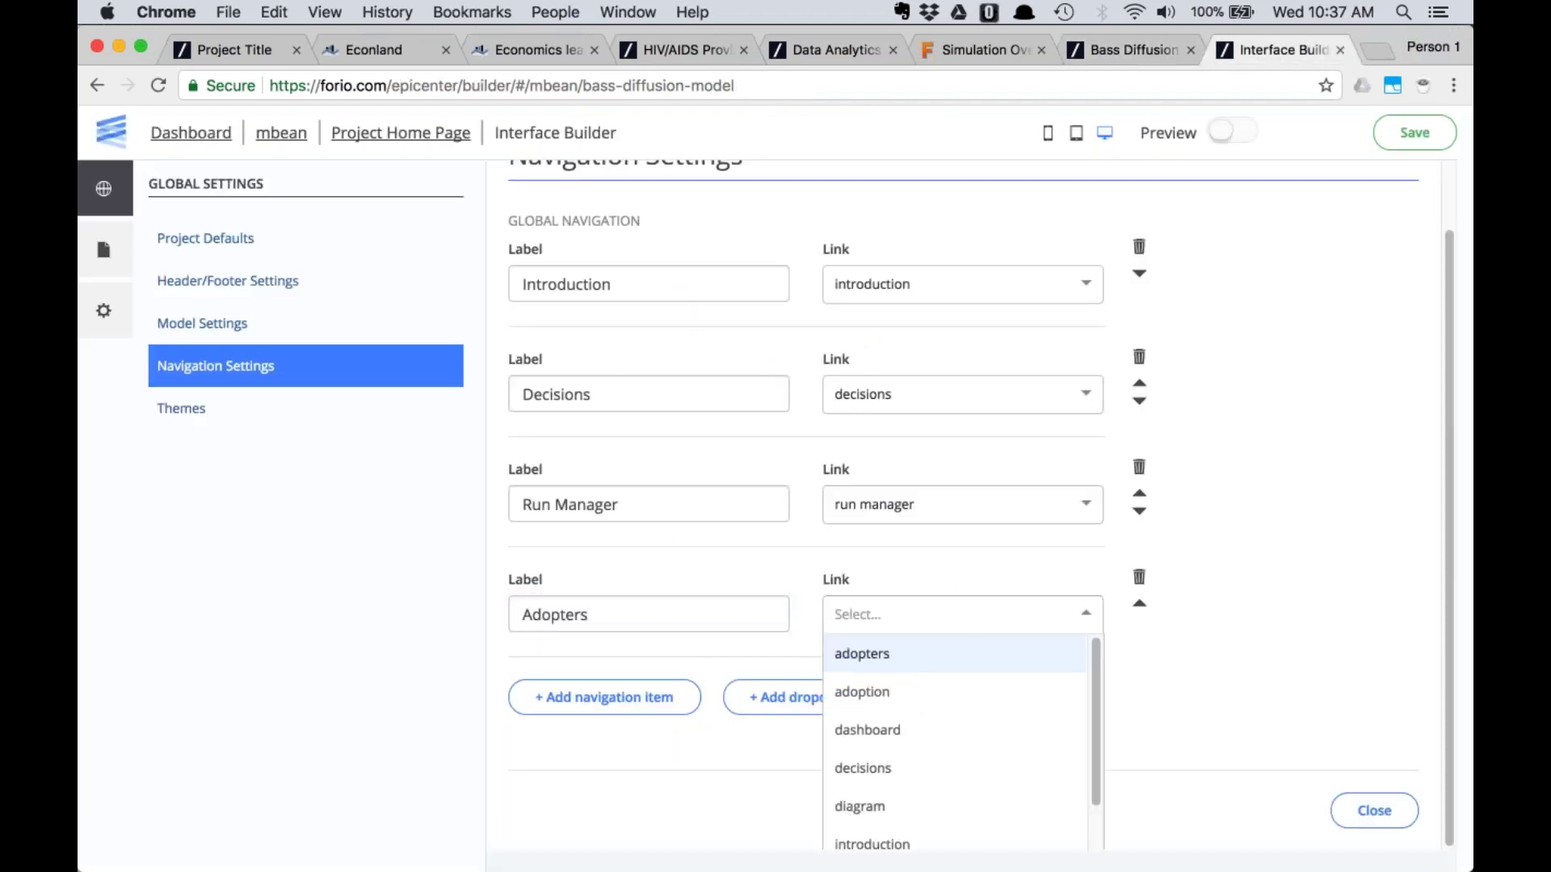
pyautogui.click(928, 653)
# Add an 'Adoption' navigation item linked to the adoption page
pyautogui.click(604, 697)
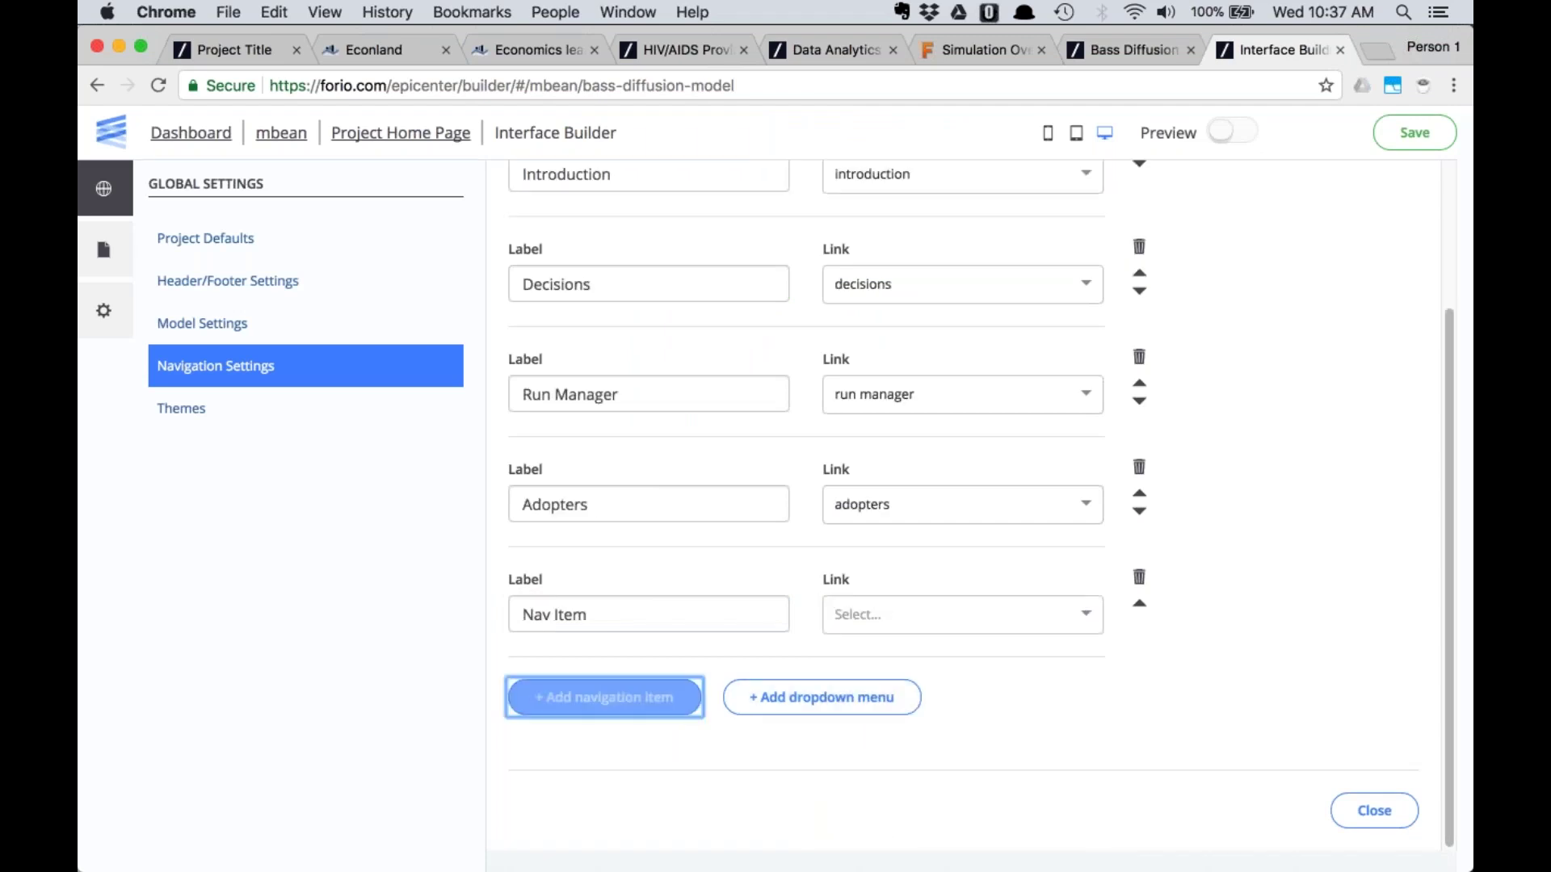
pyautogui.click(613, 605)
pyautogui.hotkey('alt', 'shift', 'Left')
pyautogui.hotkey('alt', 'shift', 'Left')
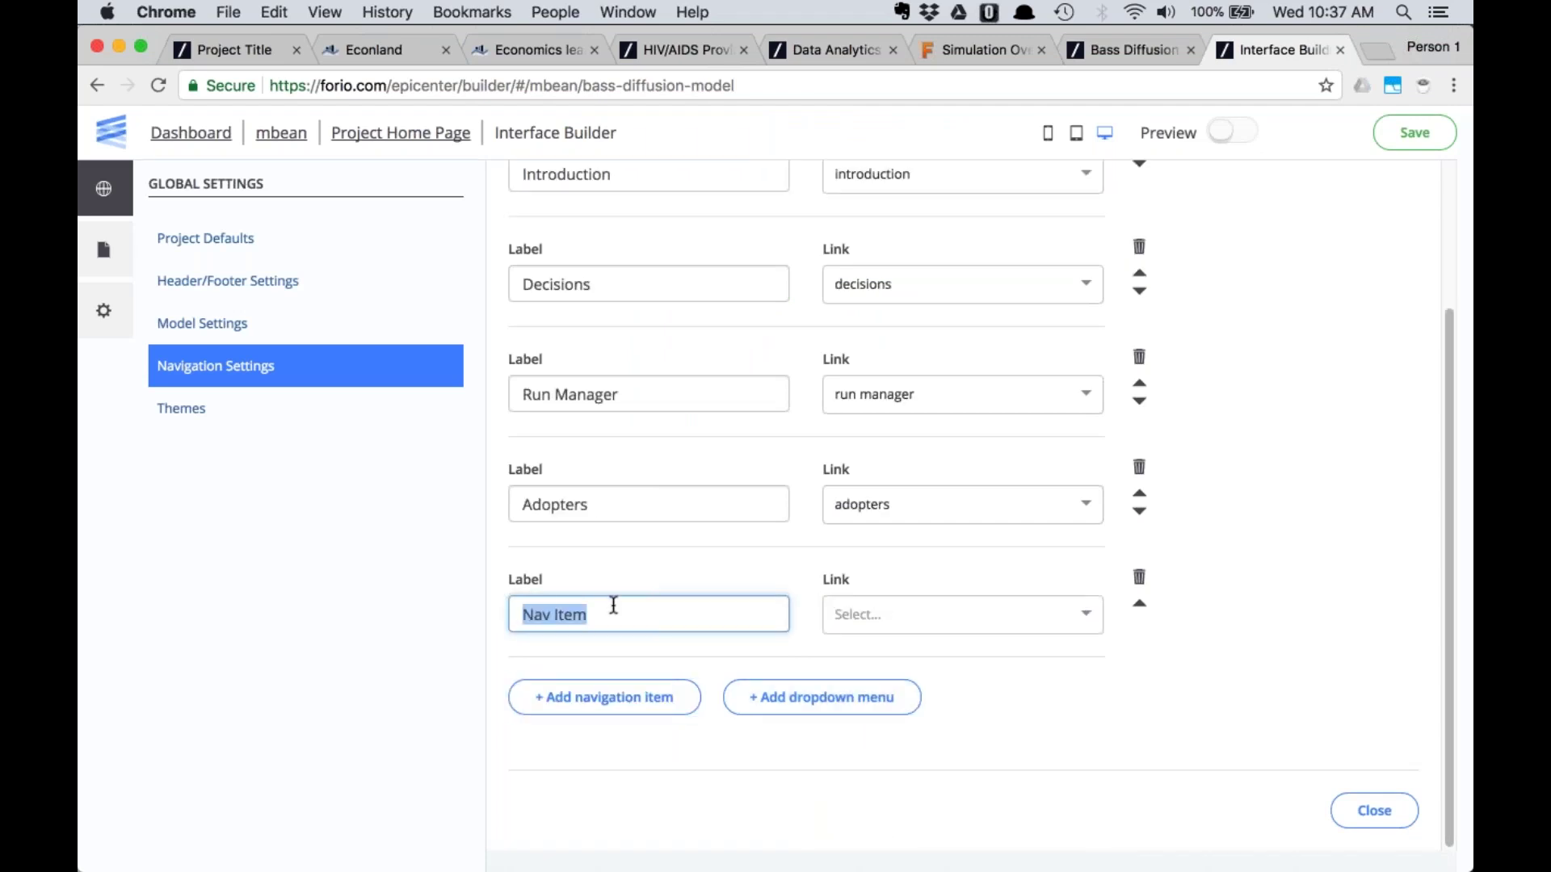
pyautogui.click(1124, 42)
pyautogui.click(691, 200)
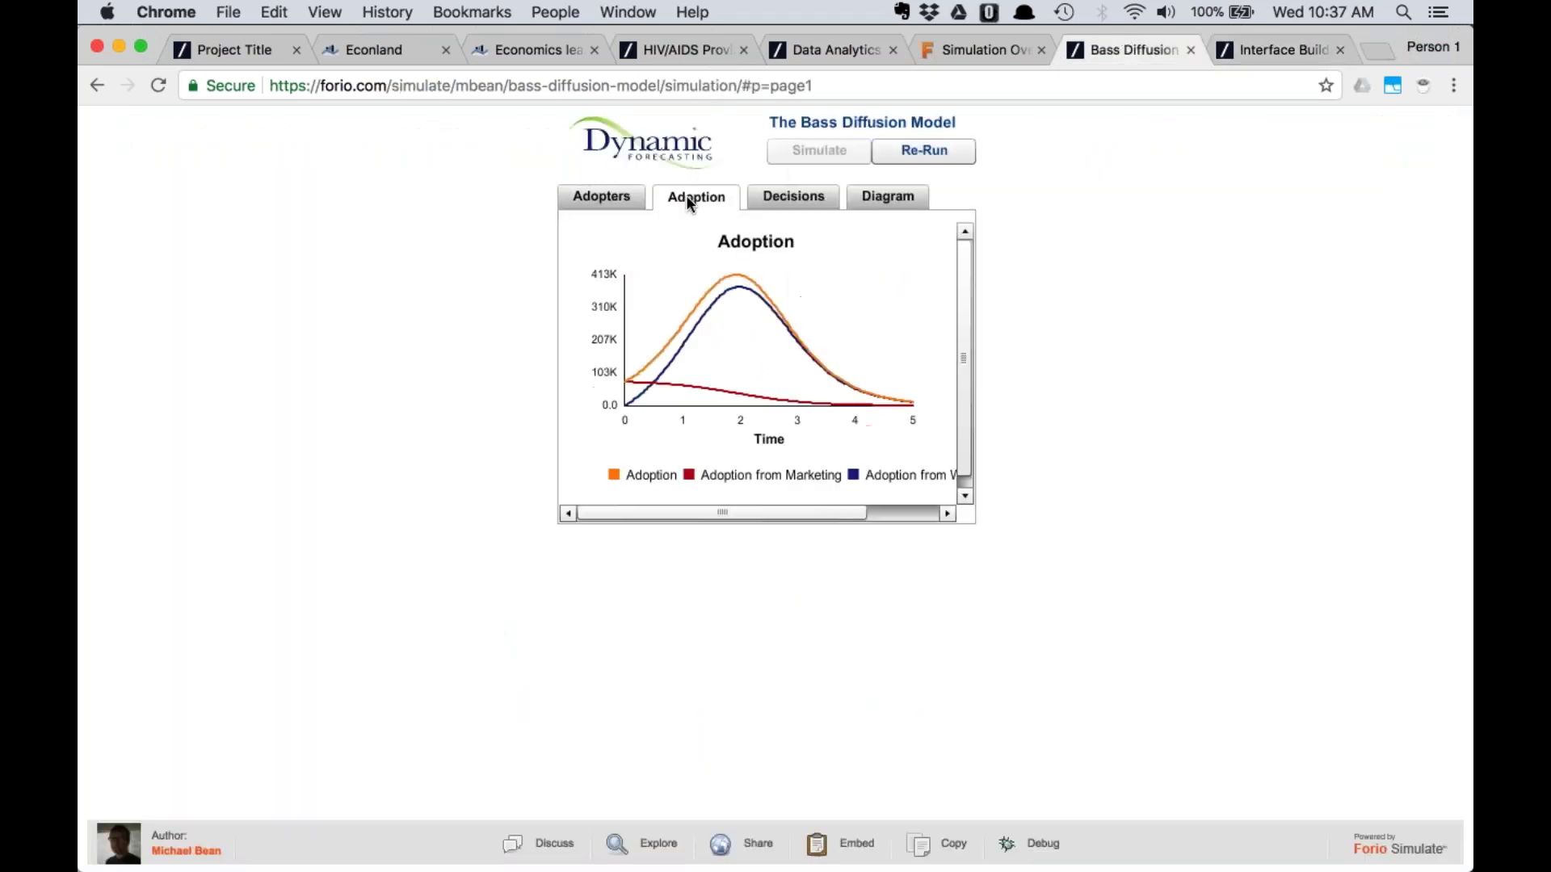
pyautogui.click(1244, 50)
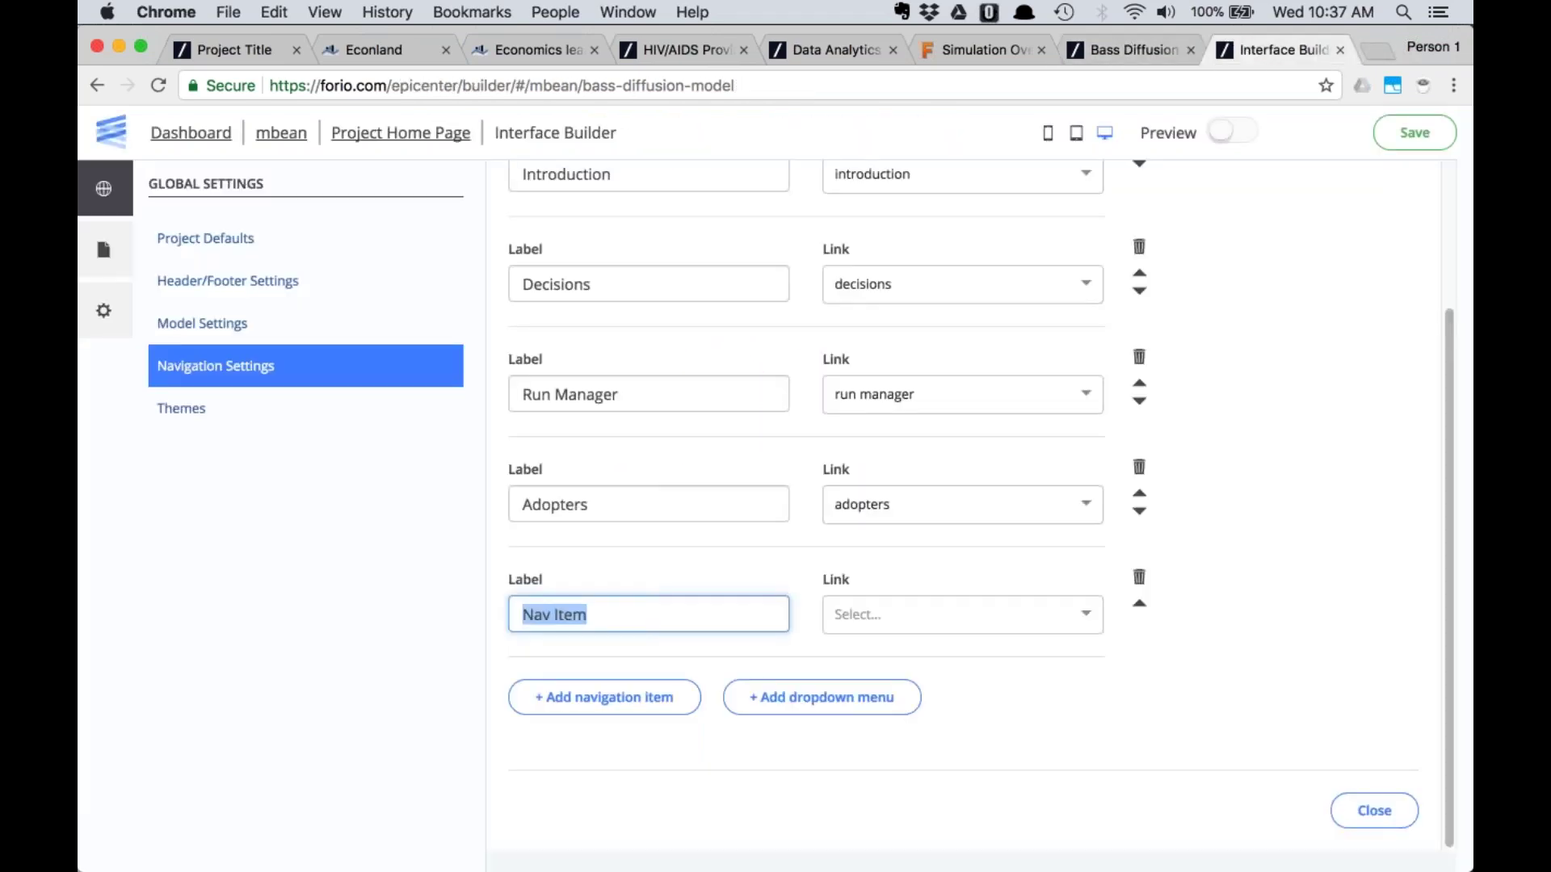
pyautogui.write('Adi')
pyautogui.press('BackSpace')
pyautogui.write('option')
pyautogui.click(961, 614)
pyautogui.click(862, 692)
# Add a 'Diagram' navigation item linked to the diagram page
pyautogui.click(648, 699)
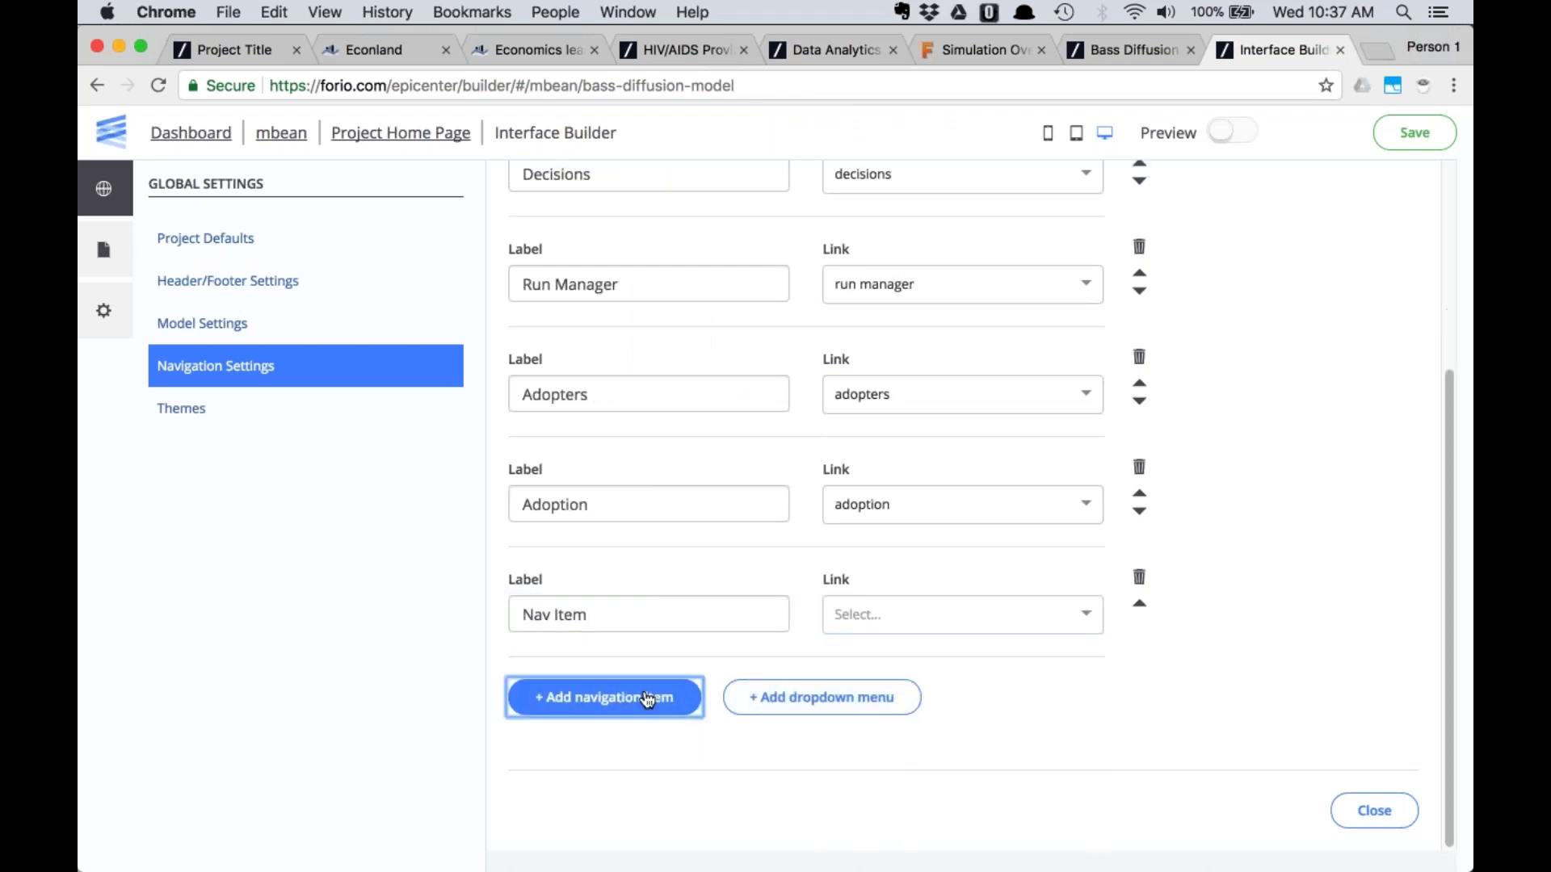
pyautogui.moveTo(640, 614); pyautogui.dragTo(519, 614)
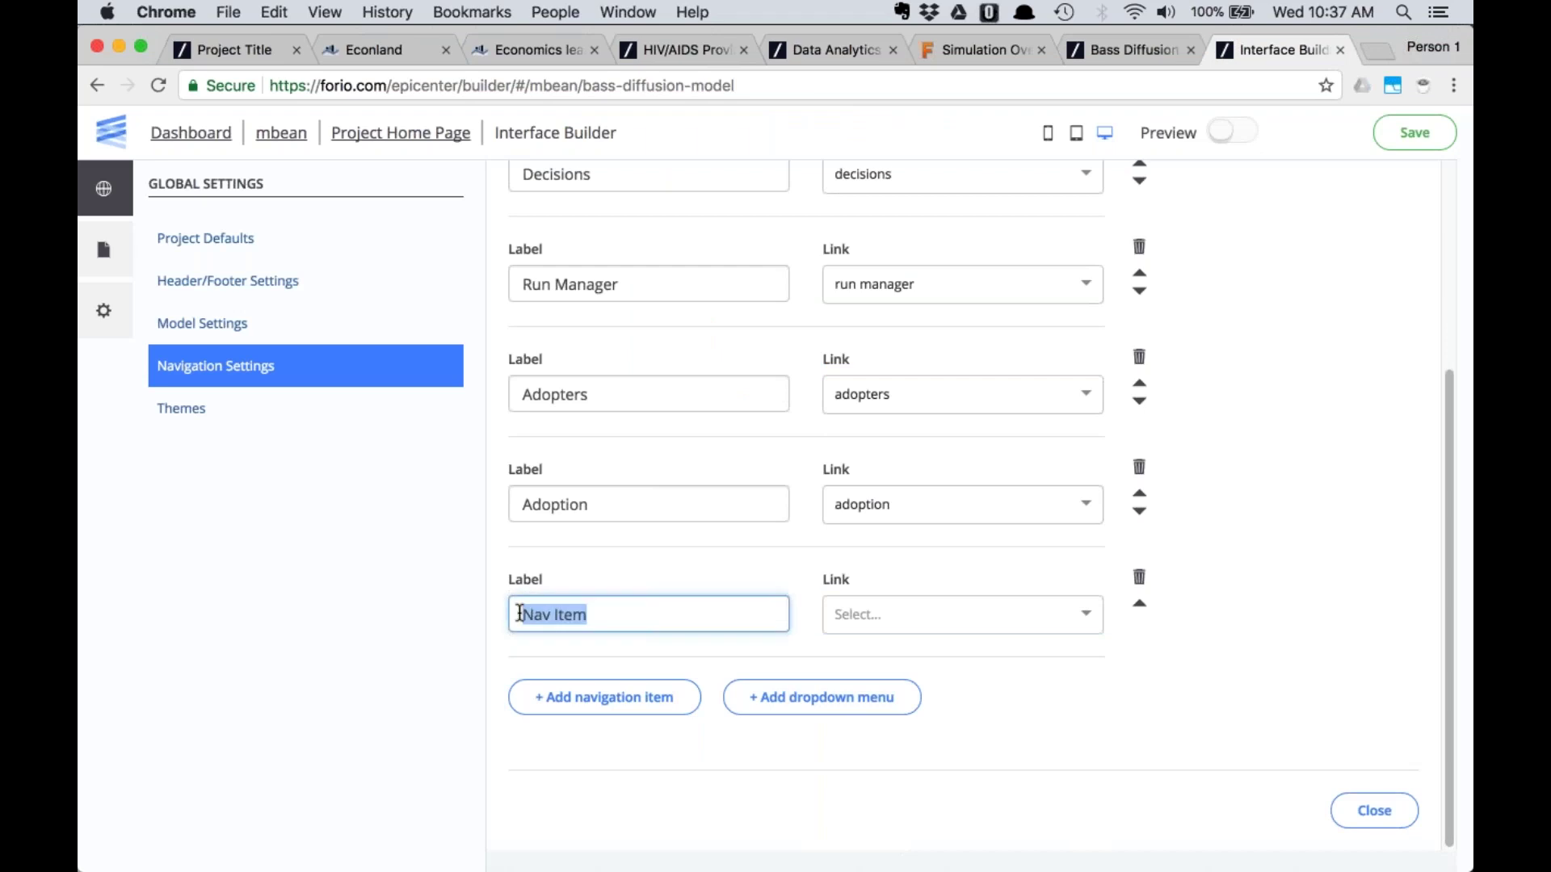
pyautogui.click(1126, 50)
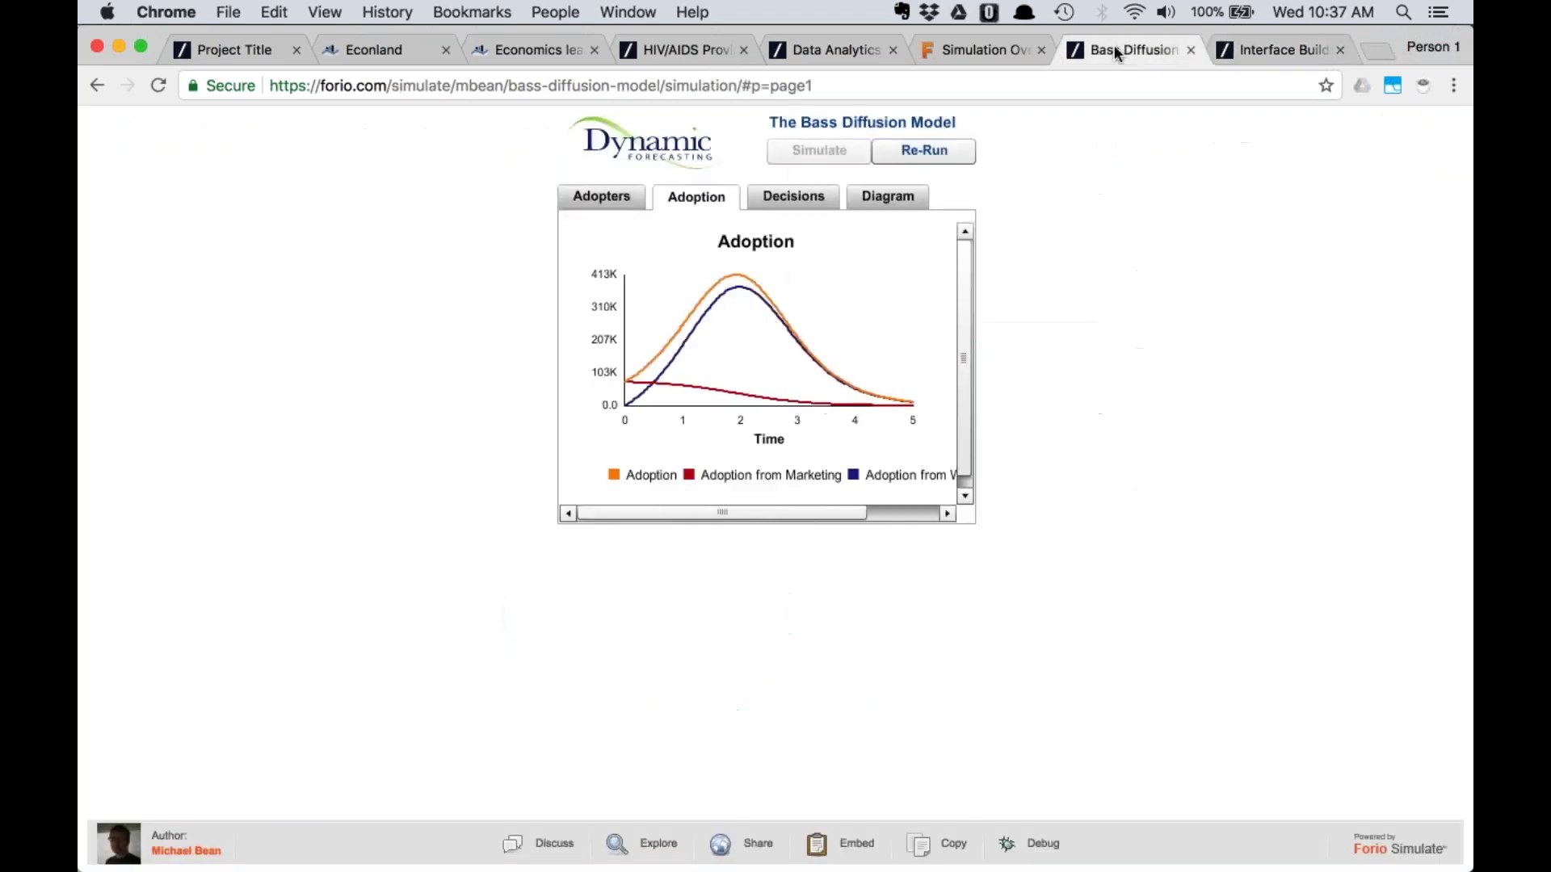
pyautogui.click(1244, 52)
pyautogui.write('Diagram')
pyautogui.click(961, 614)
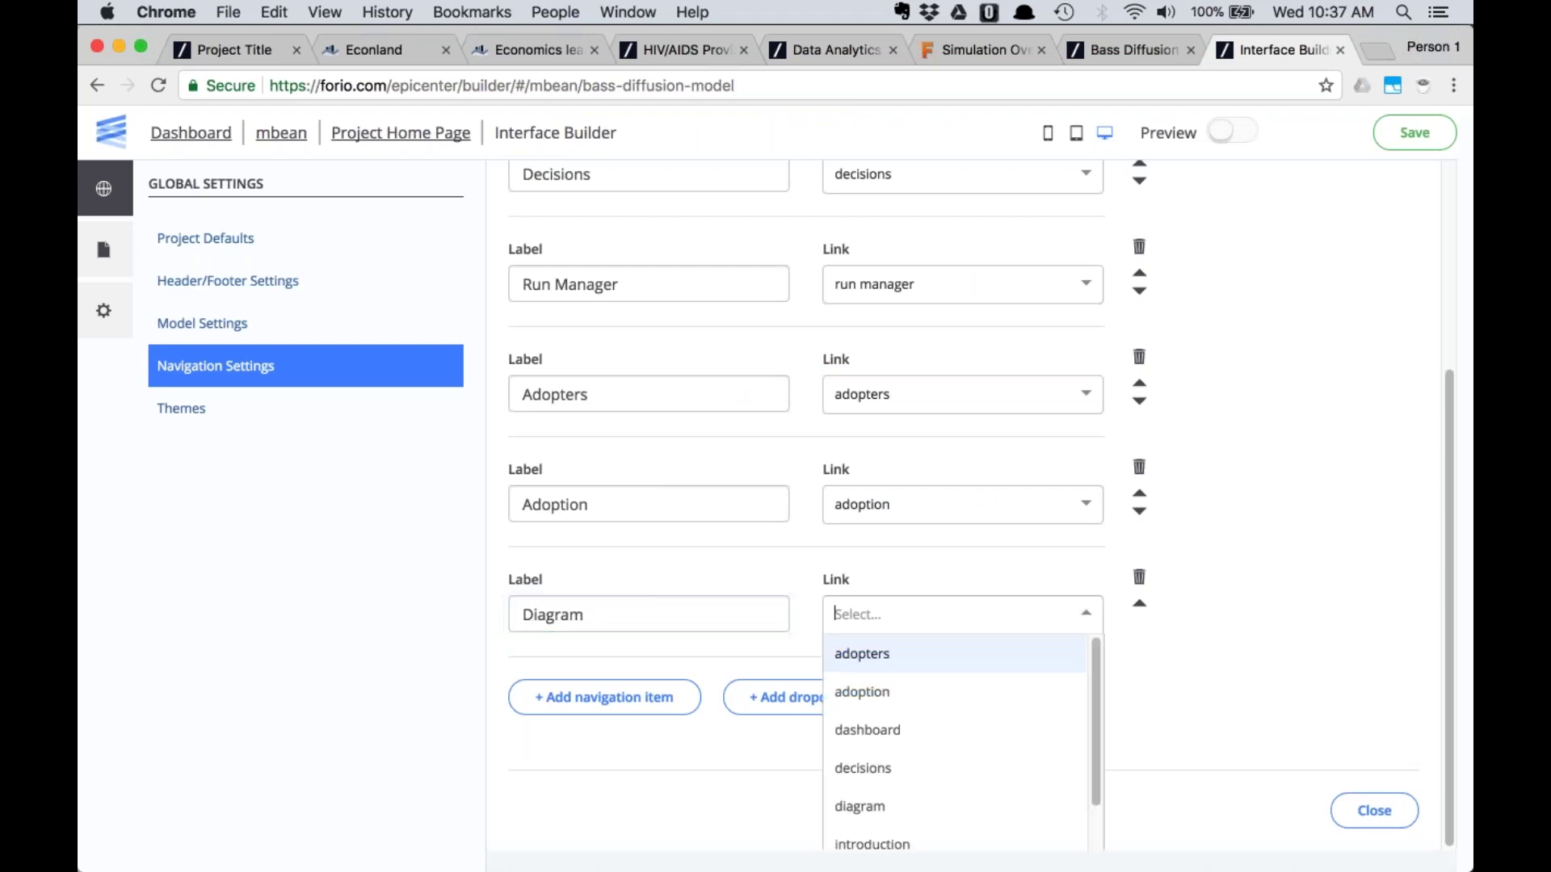
pyautogui.click(937, 805)
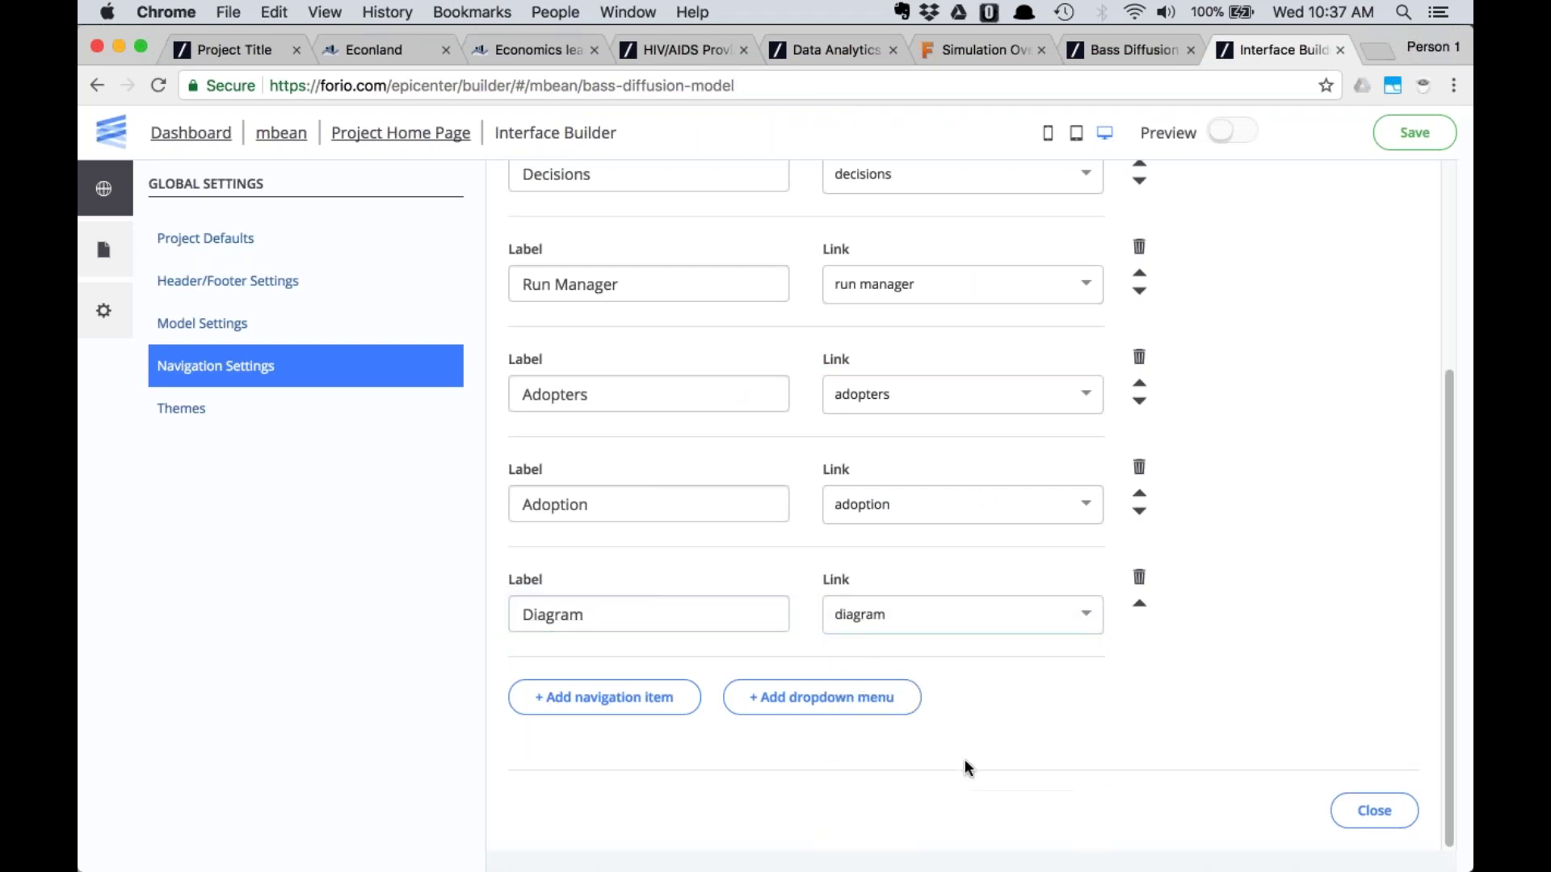
pyautogui.scroll(2, 1090, 569)
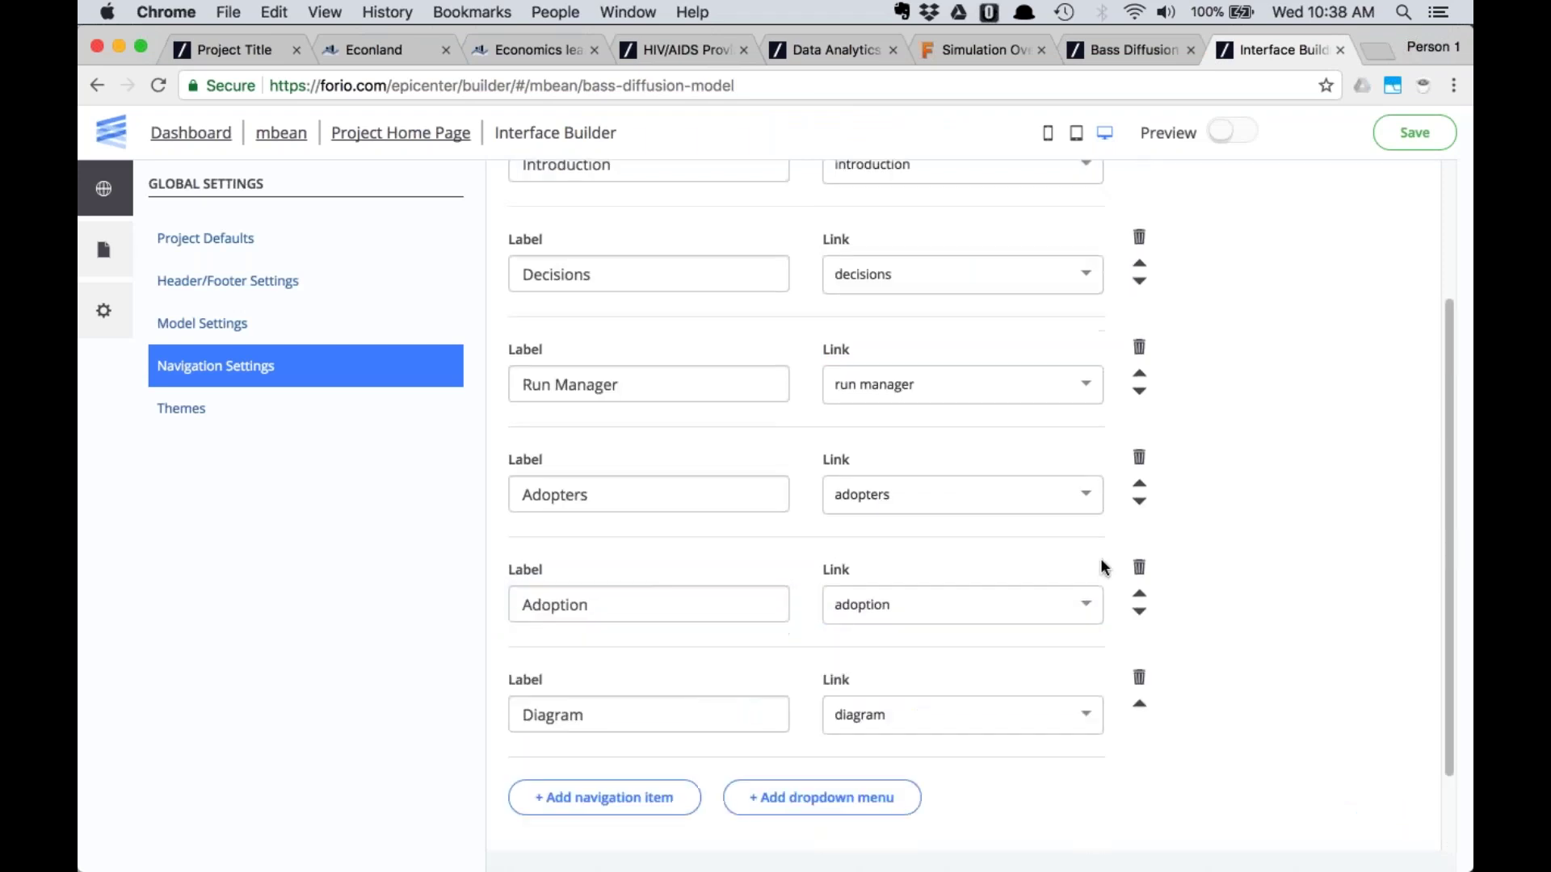
# Move Adopters and Adoption above Decisions and Diagram above Run Manager, then show the pages list
pyautogui.click(1139, 483)
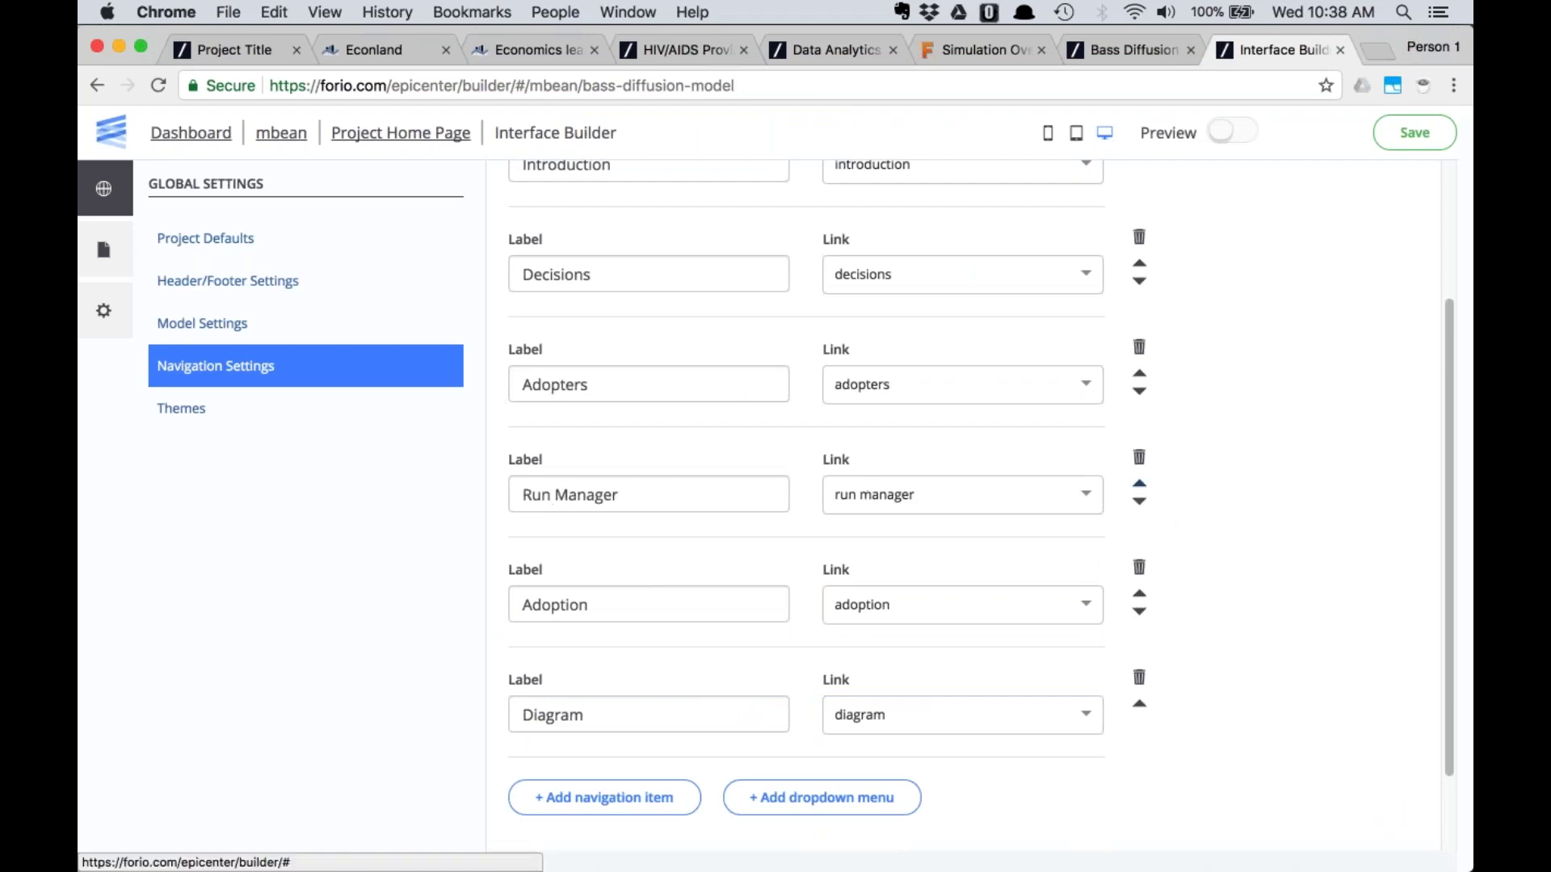
pyautogui.click(1139, 373)
pyautogui.scroll(1, 731, 257)
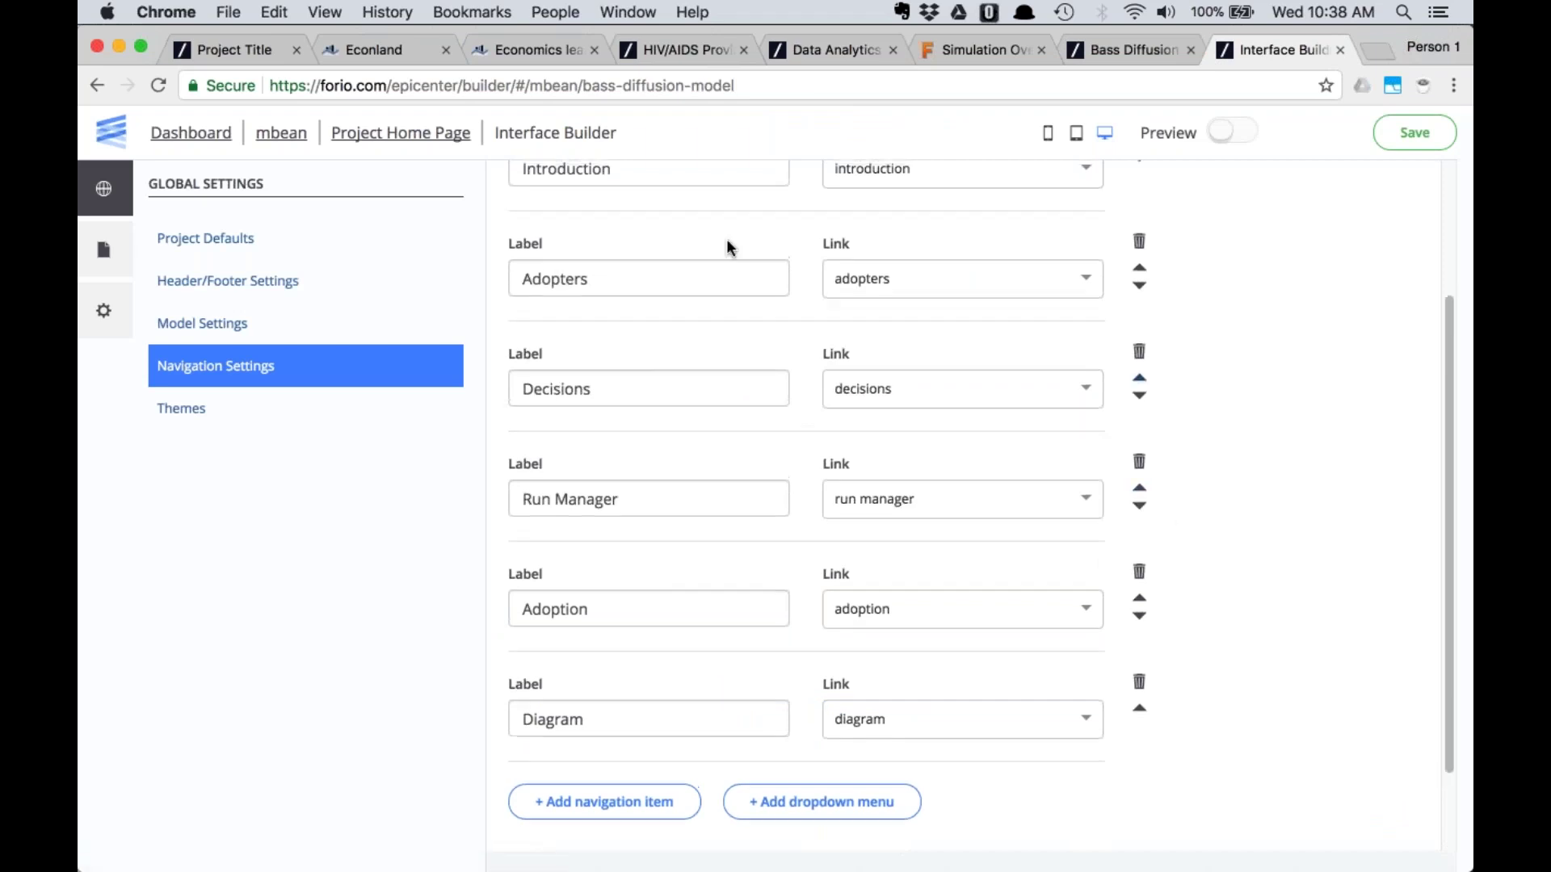
pyautogui.click(1139, 598)
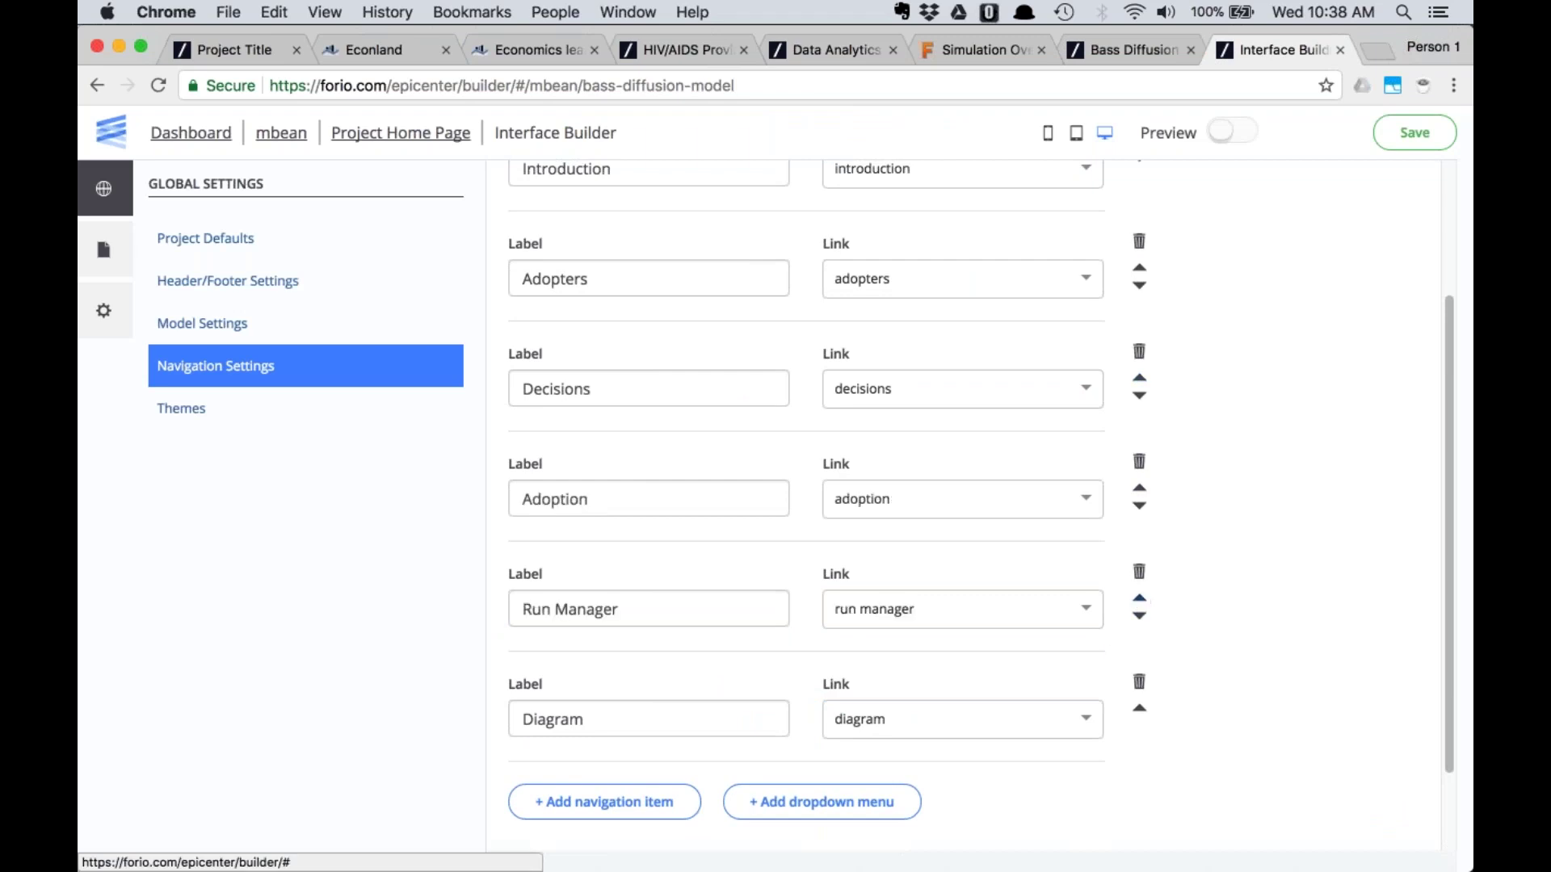
pyautogui.click(1139, 487)
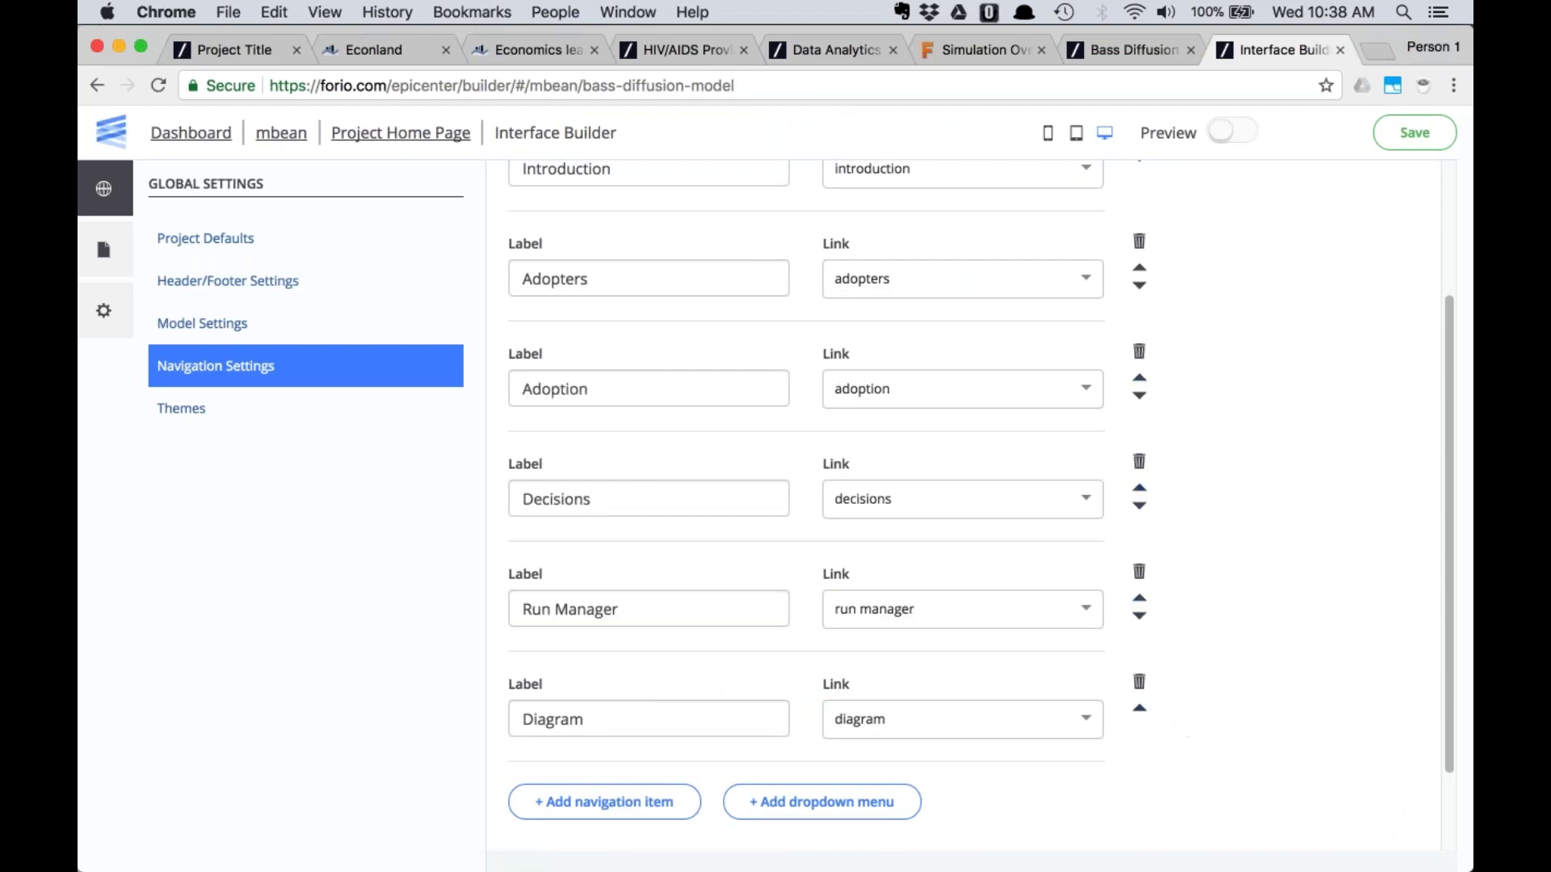
pyautogui.click(1139, 707)
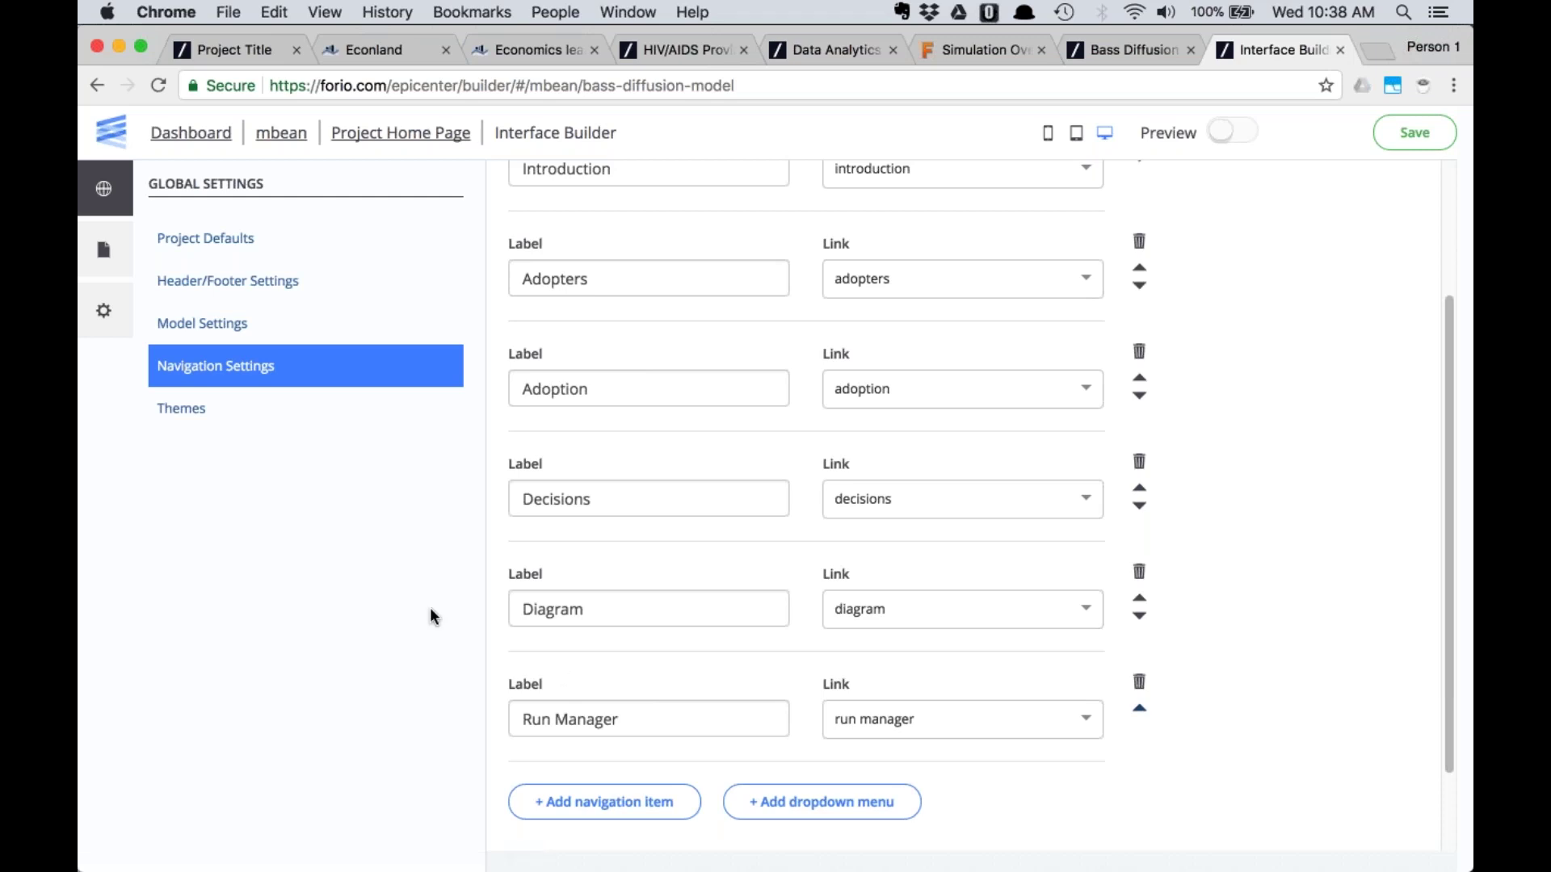
pyautogui.click(104, 250)
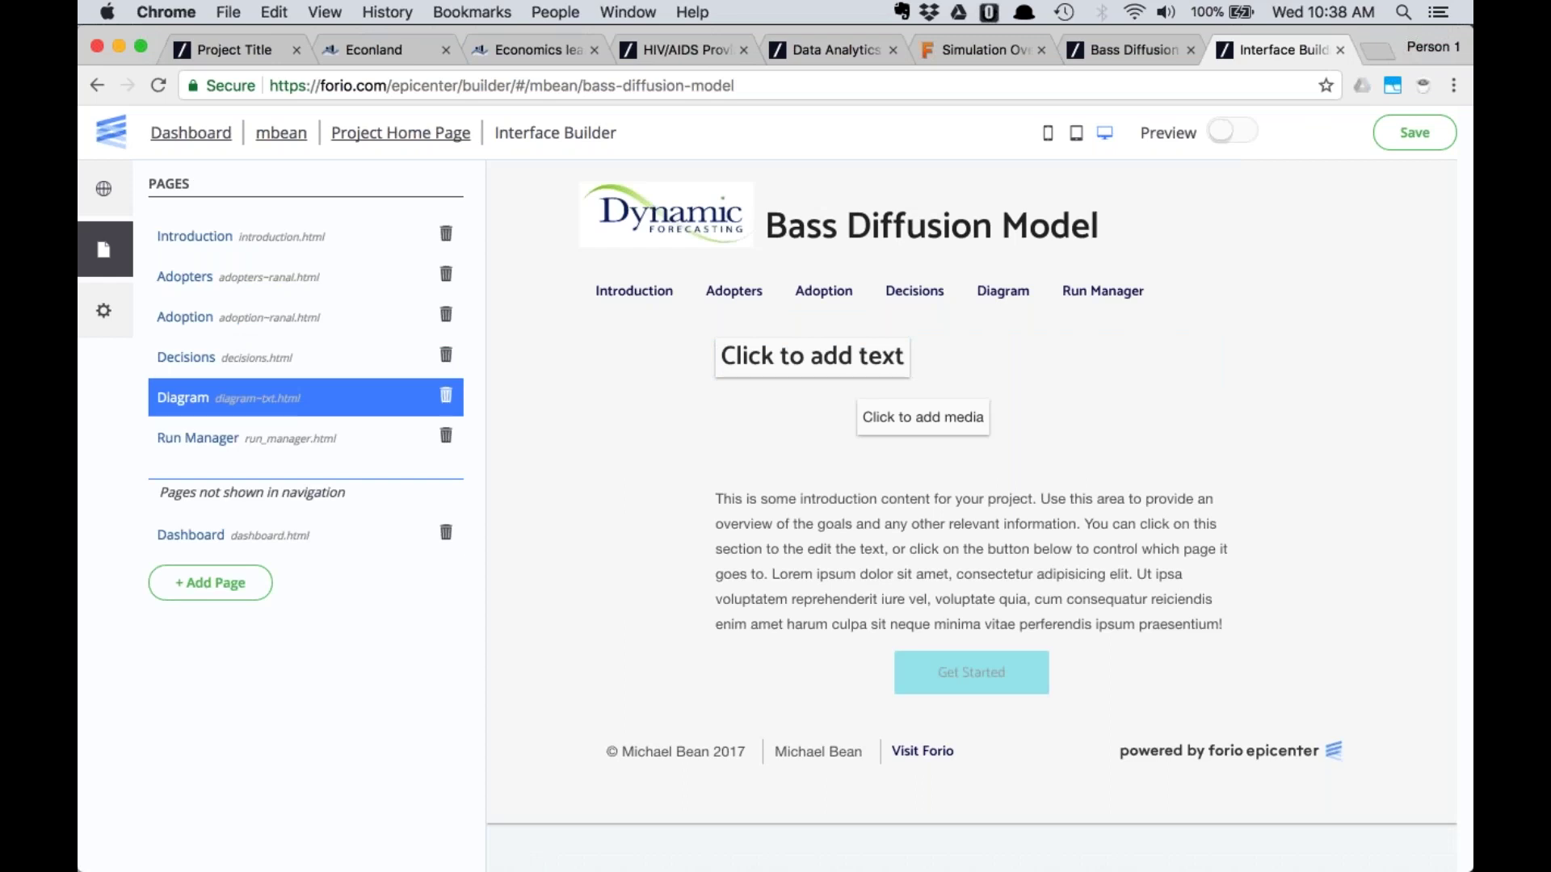
# Select the Adopters page's chart placeholder and view the original model's Adopters chart for reference
pyautogui.click(206, 236)
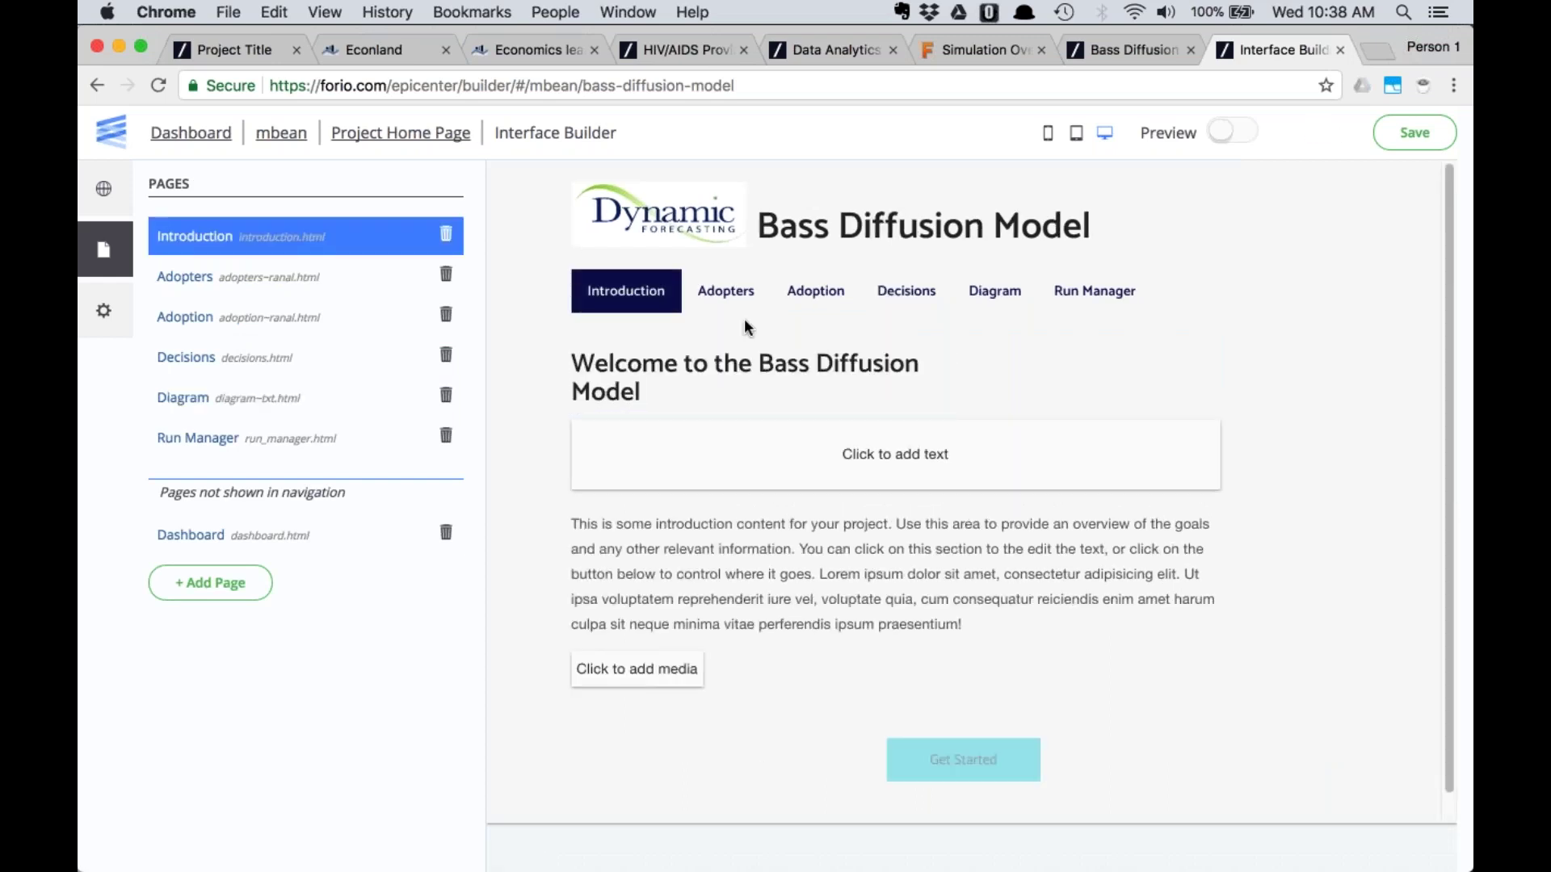
pyautogui.click(726, 290)
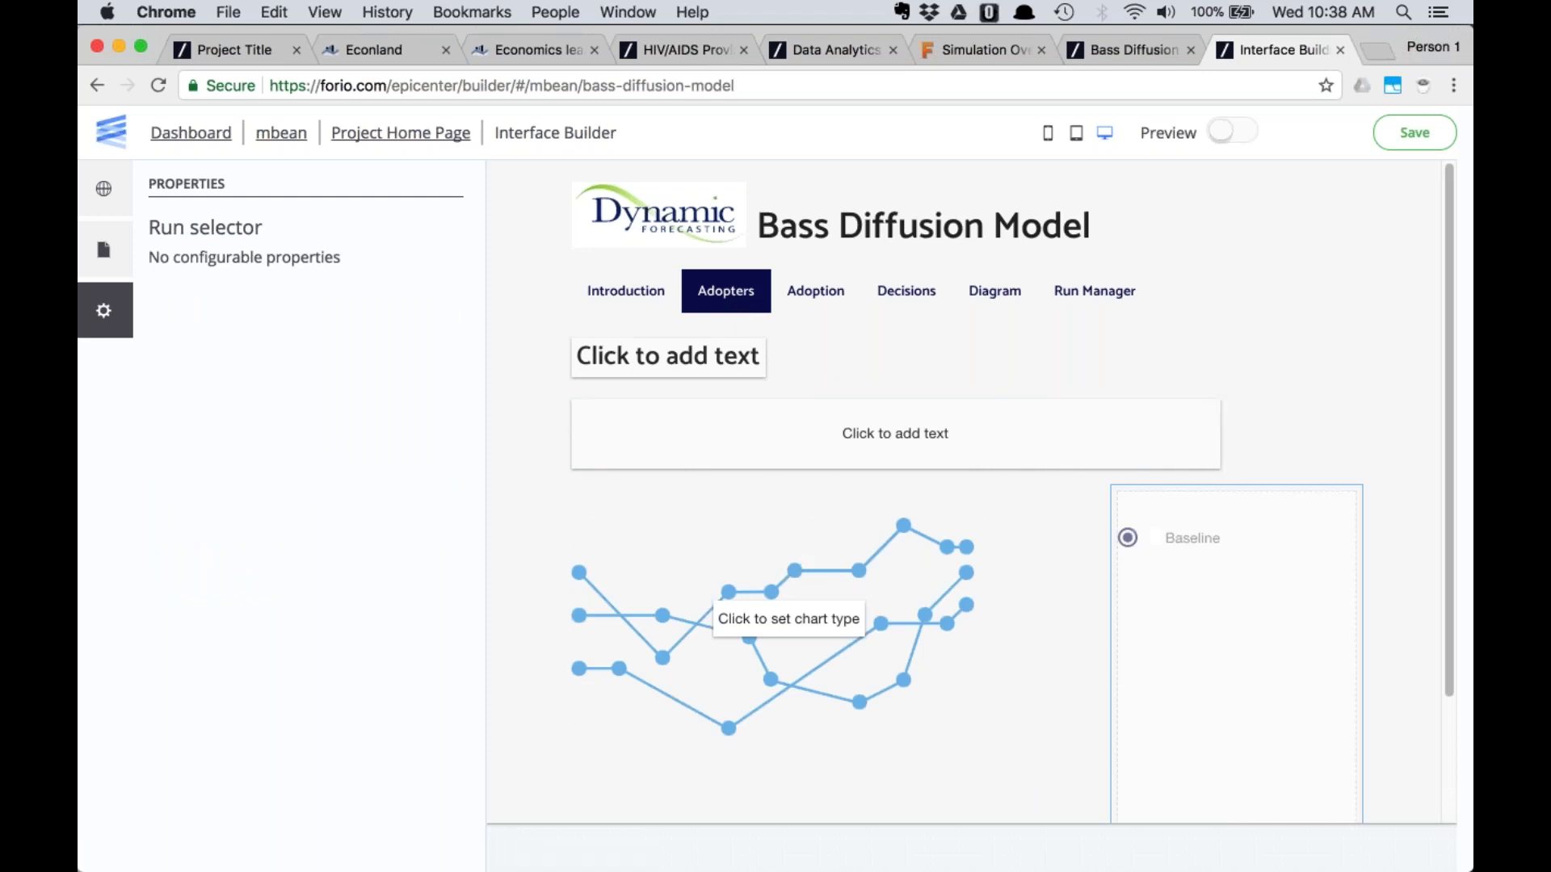
pyautogui.click(812, 580)
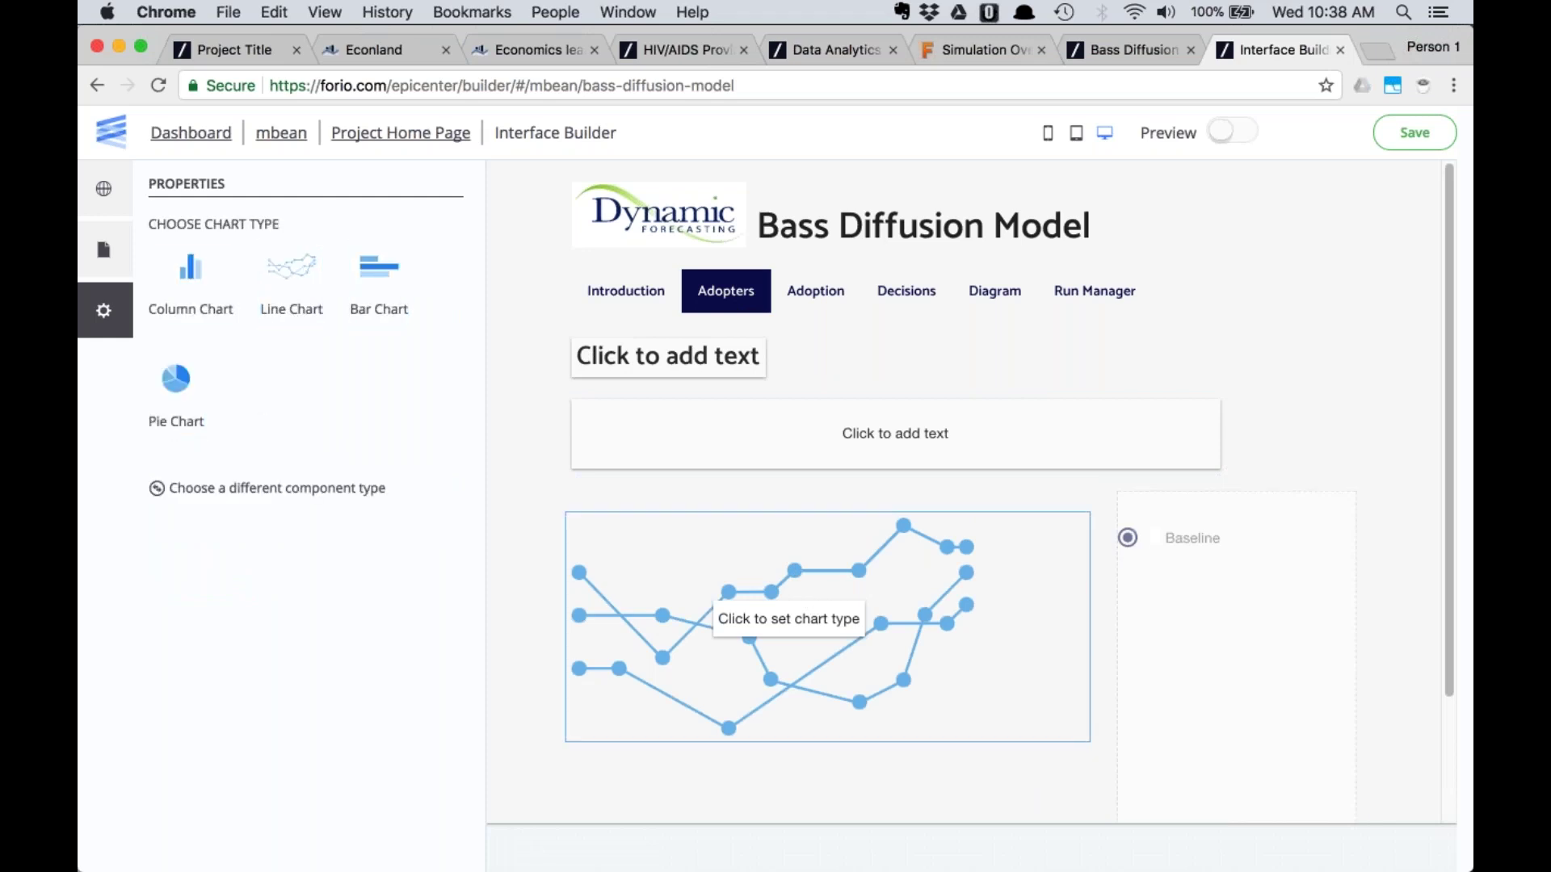
pyautogui.click(1110, 51)
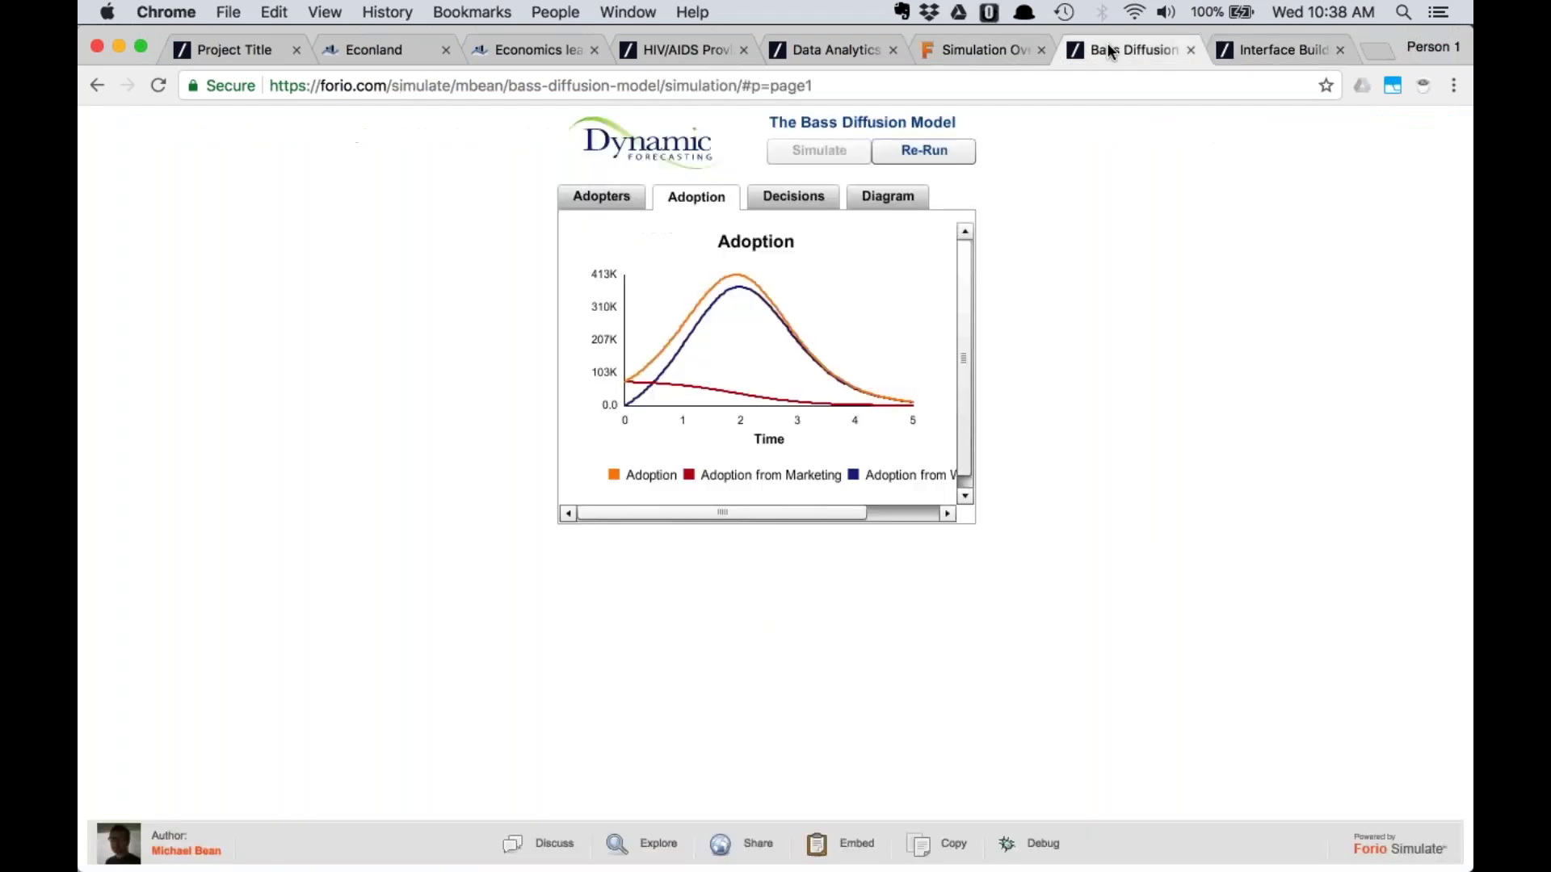
pyautogui.click(602, 197)
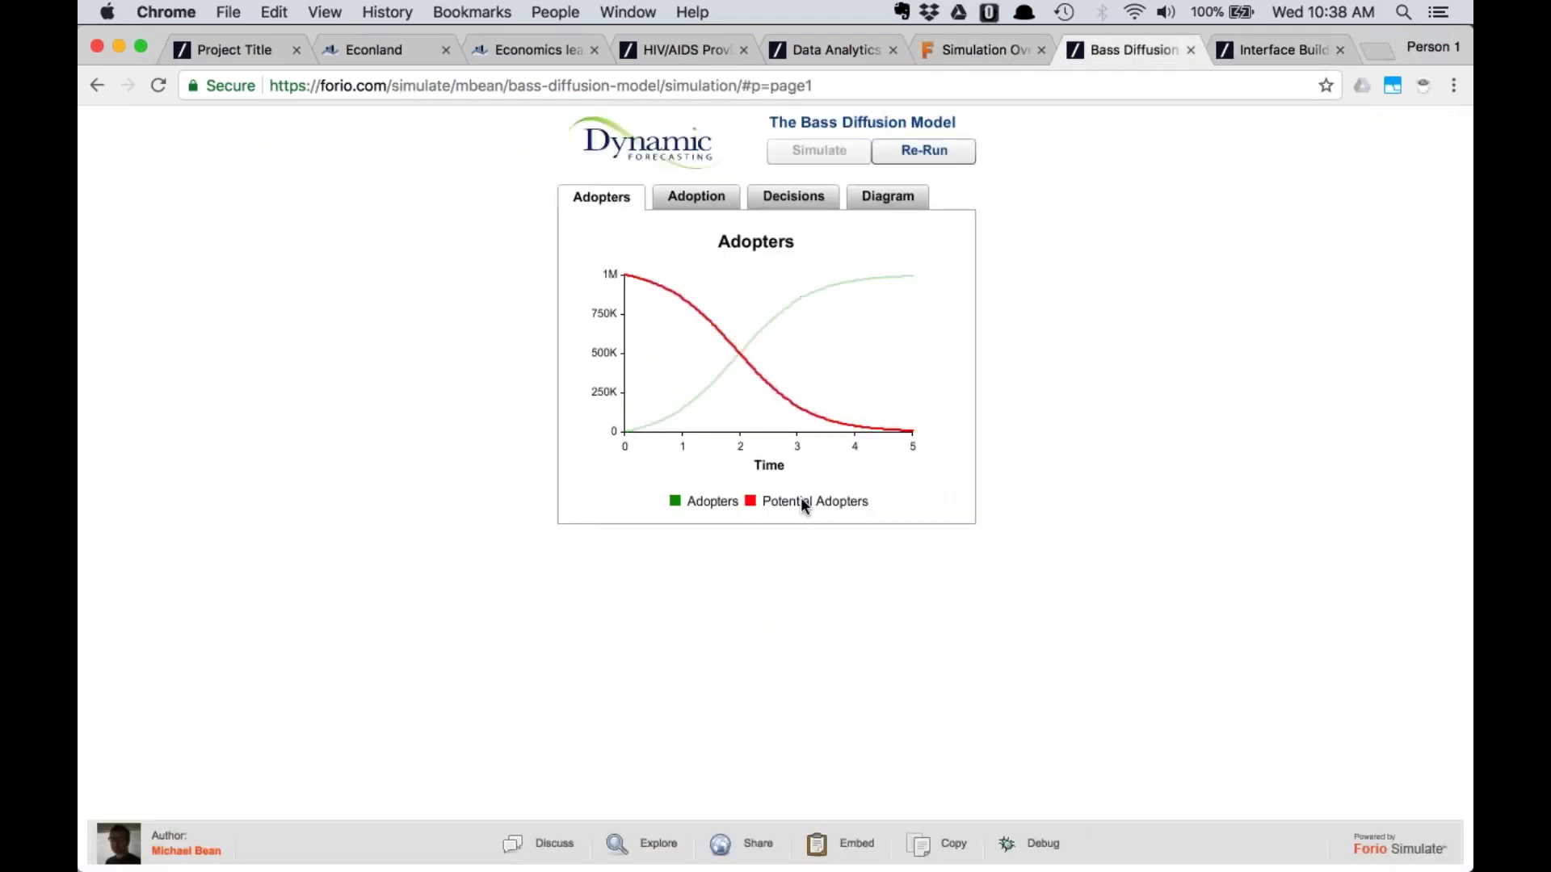
# Make the Adopters page placeholder a line chart titled 'Adopters'
pyautogui.click(1262, 51)
pyautogui.click(285, 269)
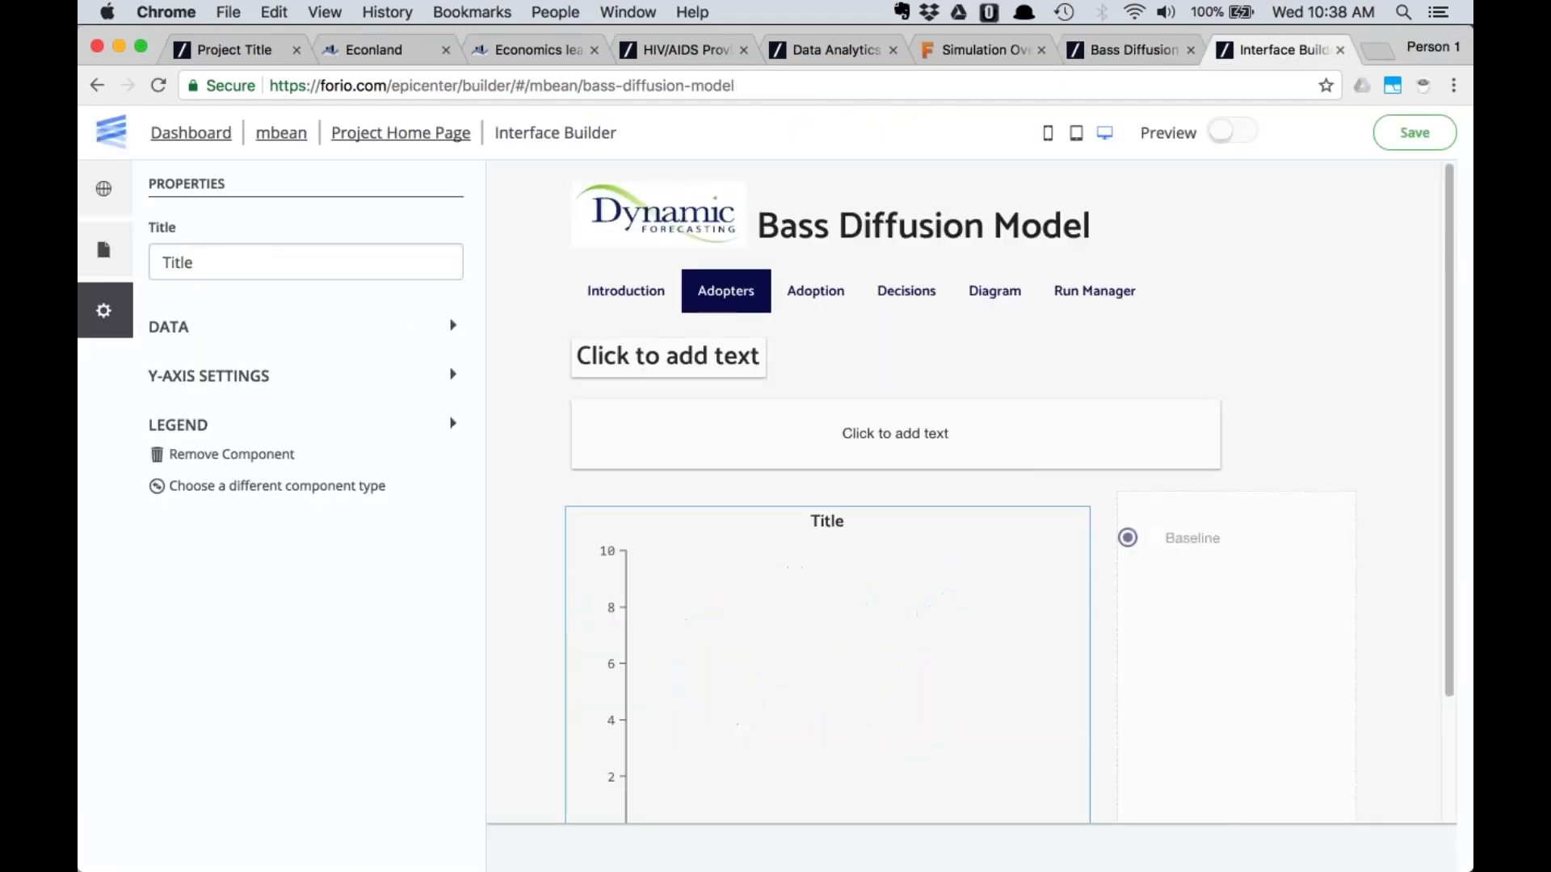
pyautogui.write('Adopters')
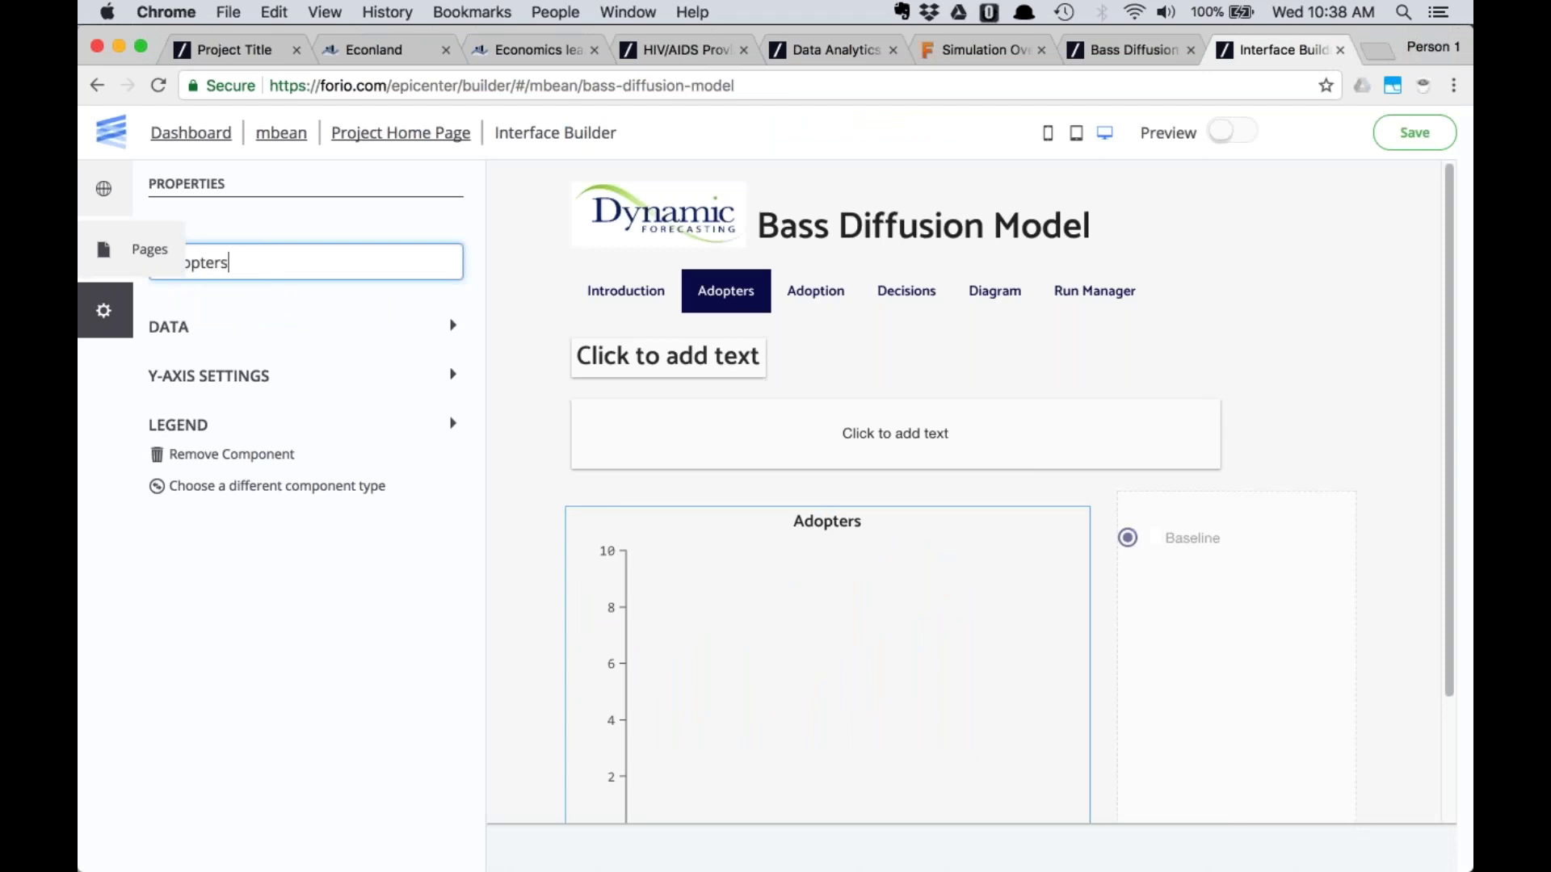
pyautogui.click(217, 331)
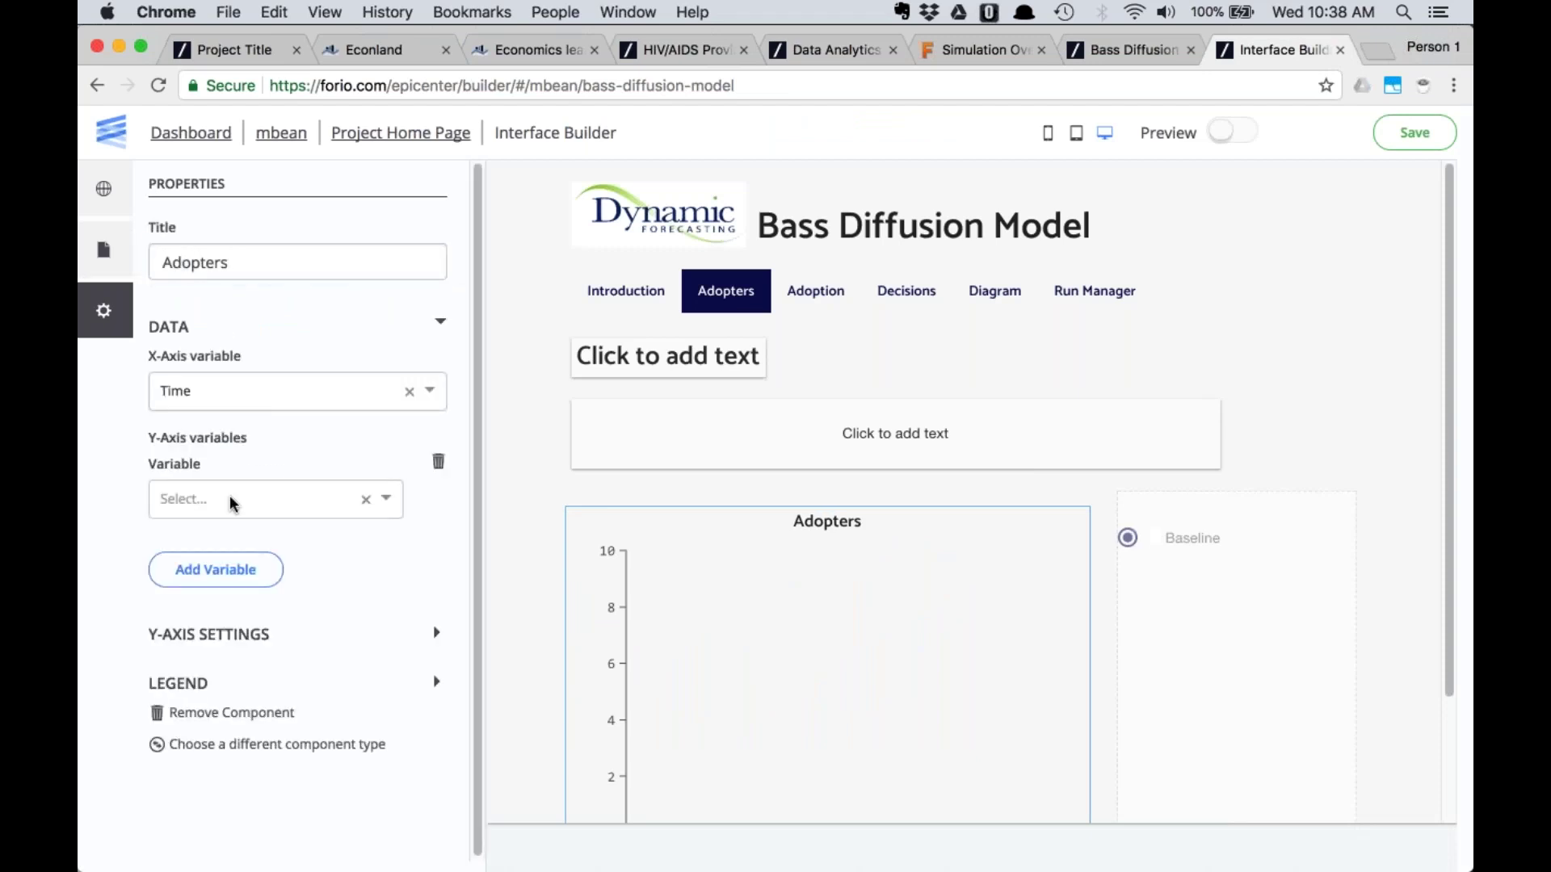
# Plot Adopters and Potential Adopters as the chart's Y variables
pyautogui.click(214, 571)
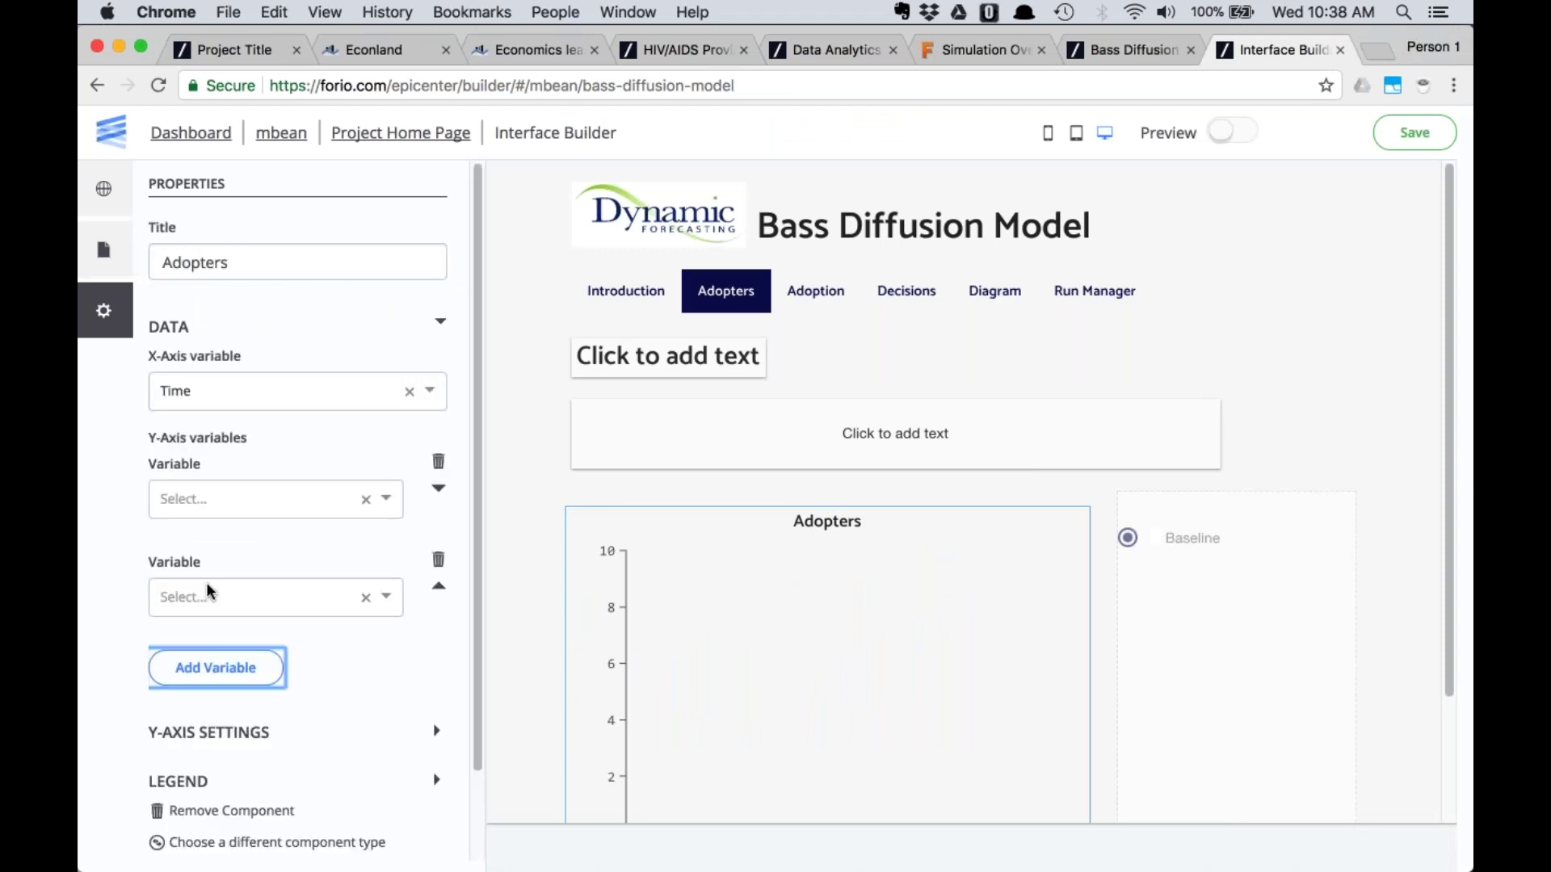
pyautogui.click(211, 597)
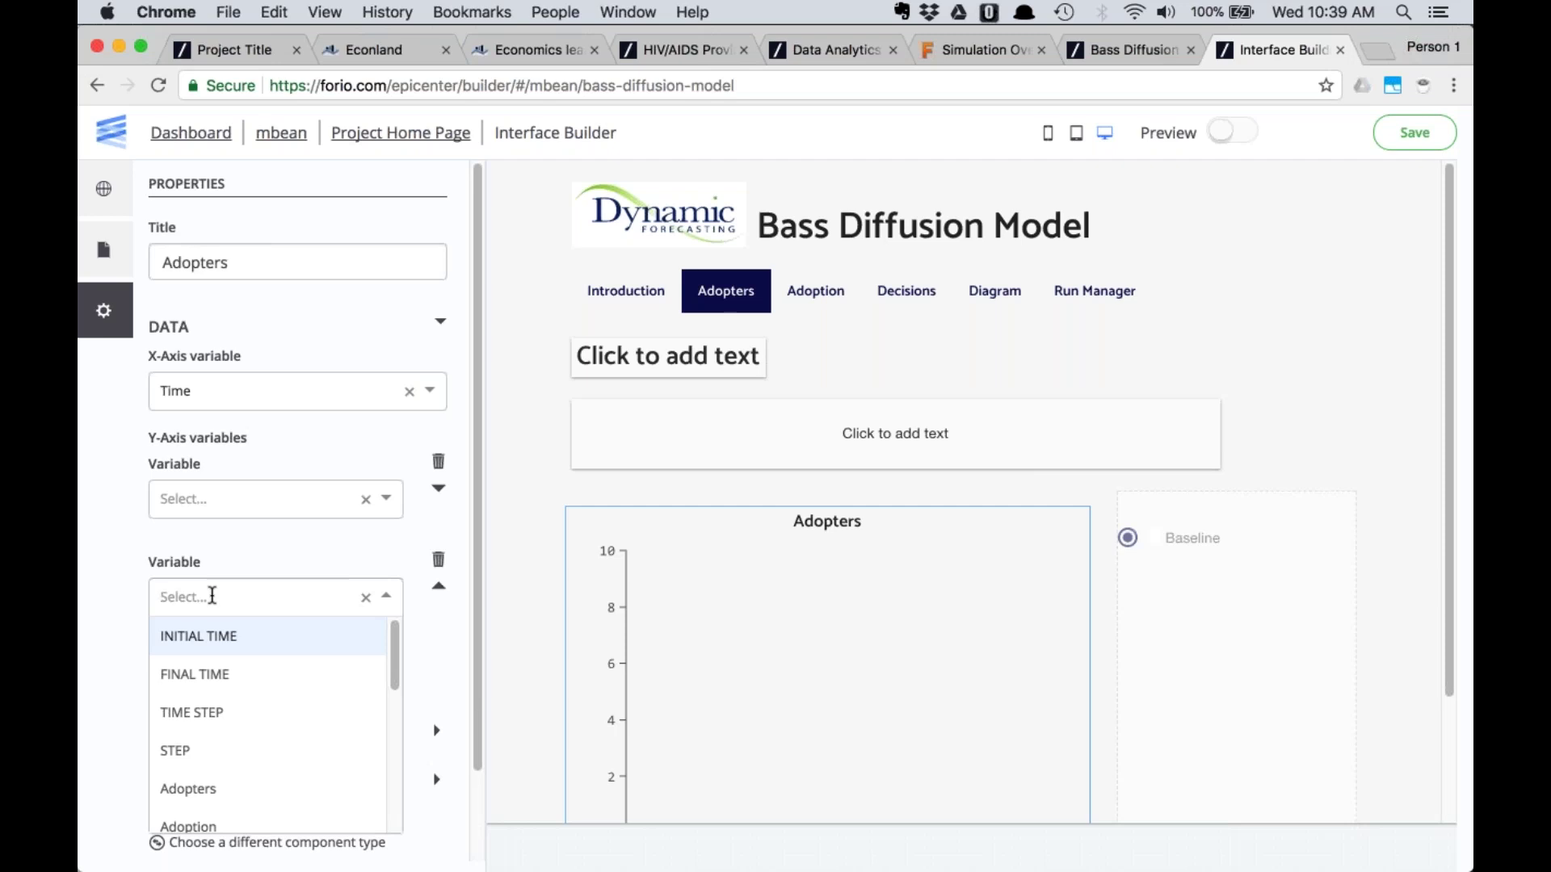
pyautogui.write('ad')
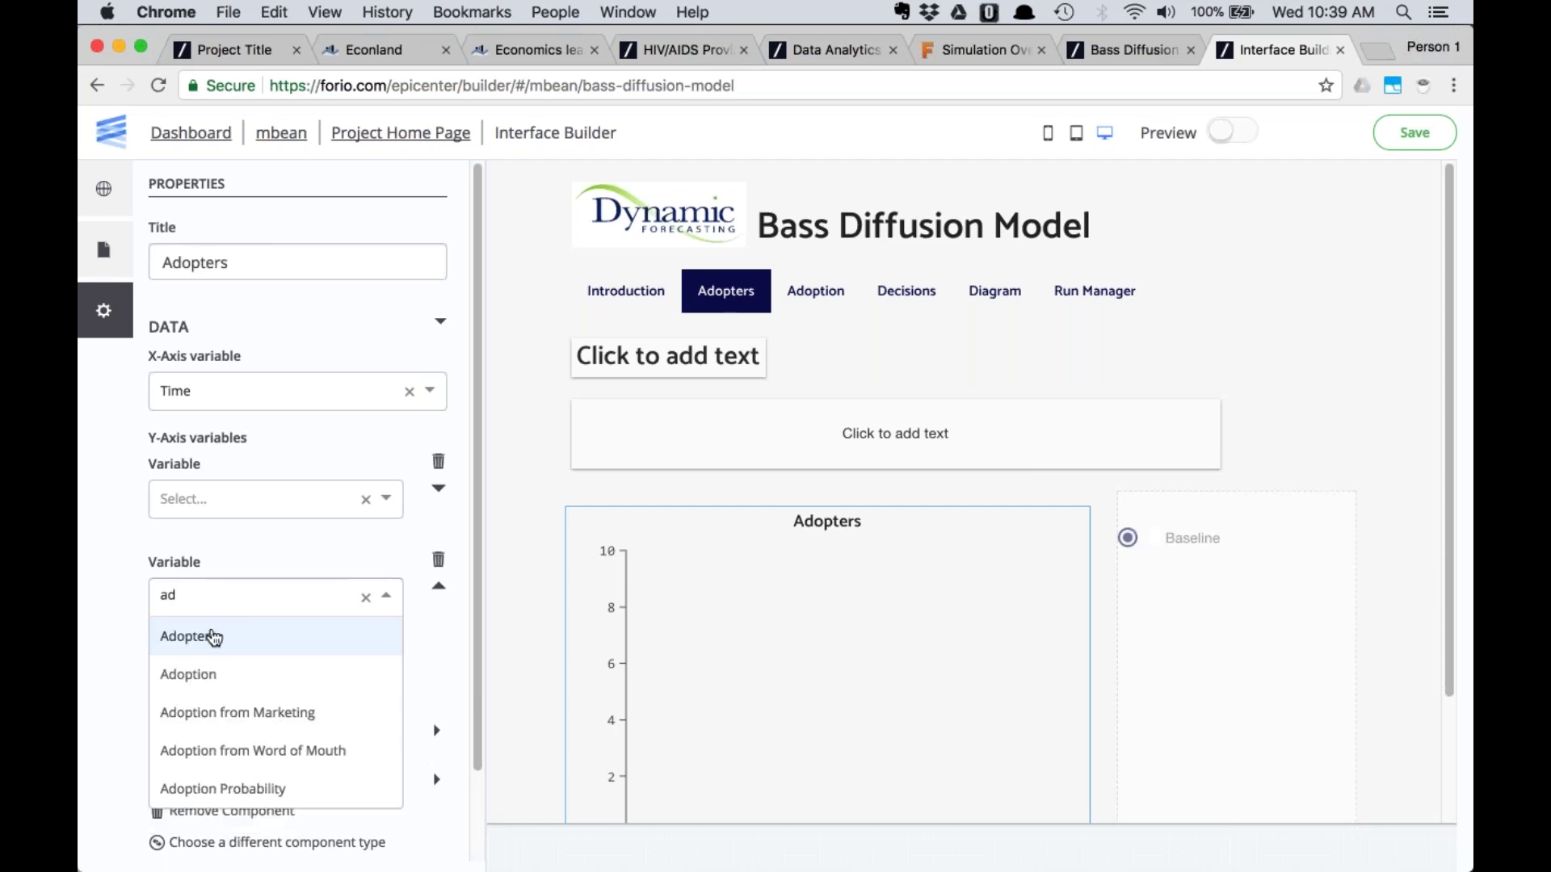
pyautogui.click(215, 635)
pyautogui.click(215, 747)
pyautogui.scroll(-1, 220, 710)
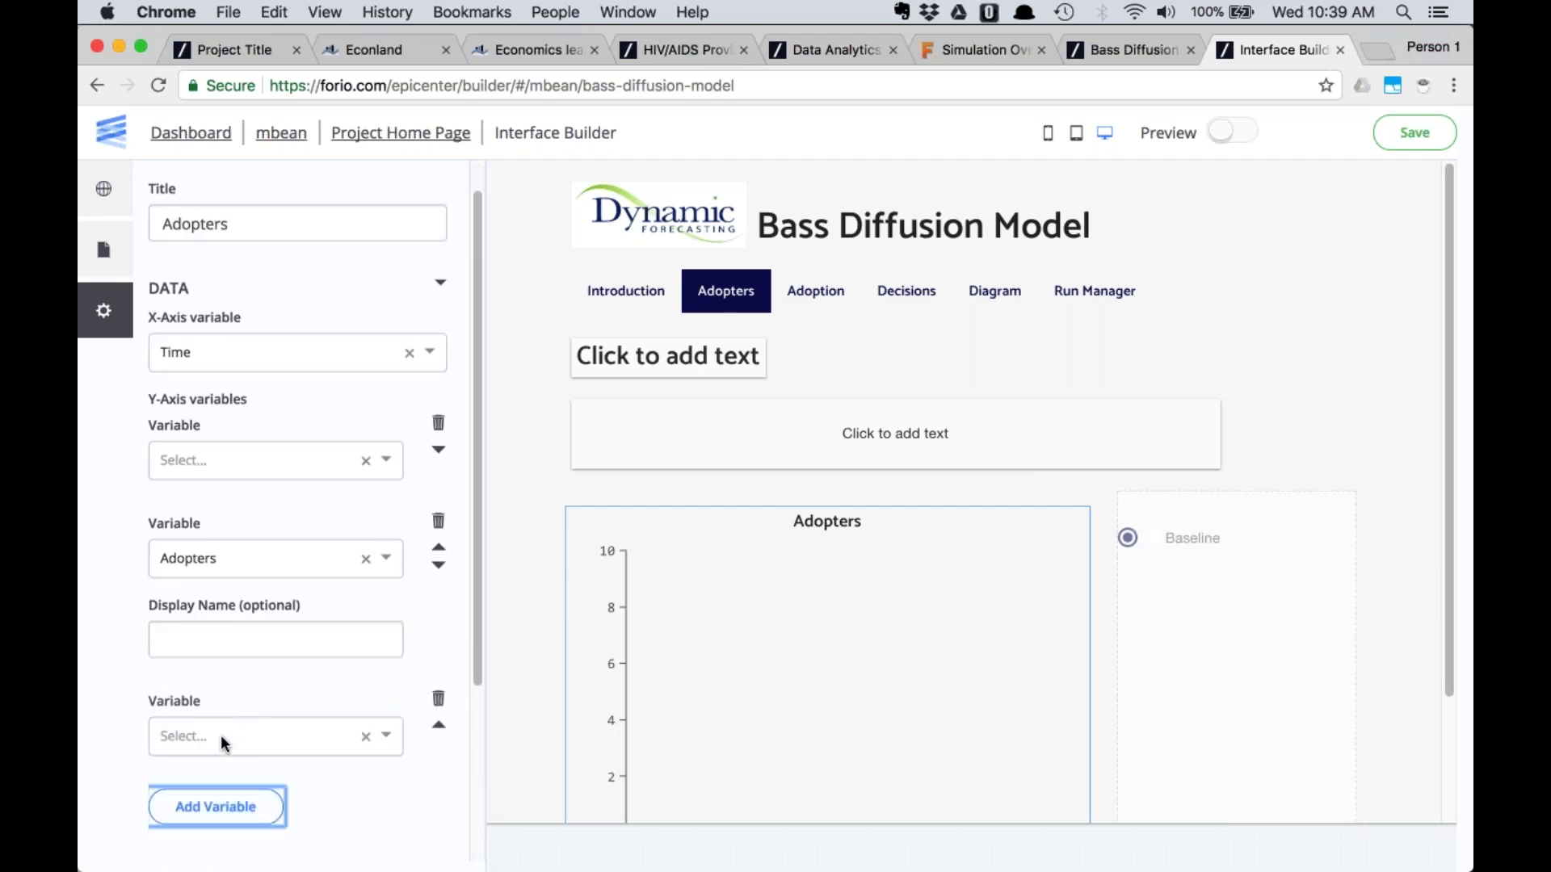
pyautogui.click(221, 734)
pyautogui.write('po')
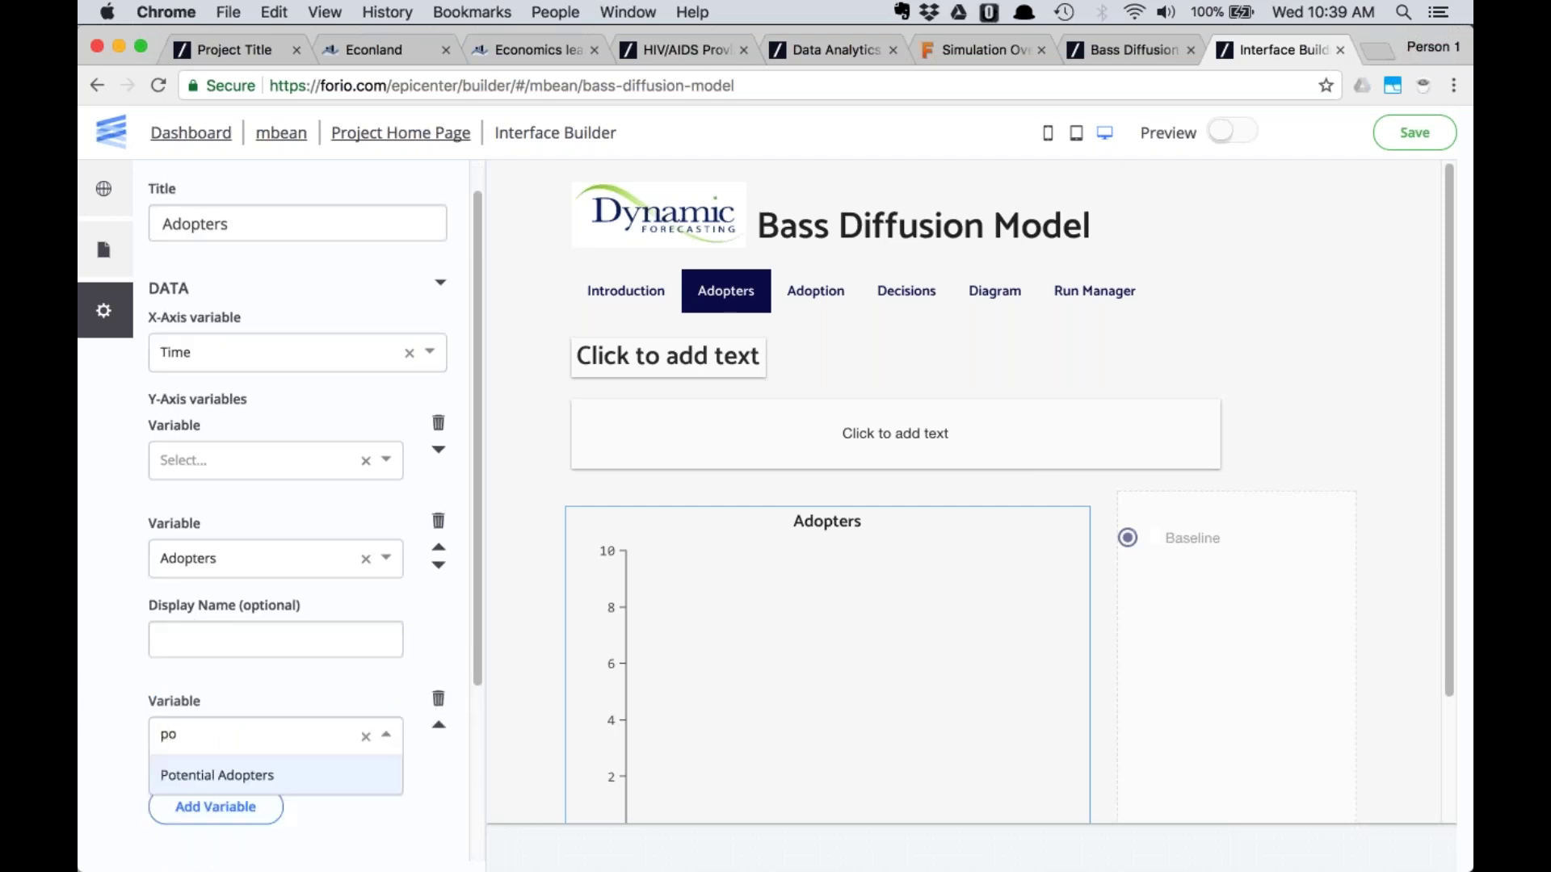
pyautogui.click(234, 775)
# Enable the Adopters chart legend and move to the Adoption page
pyautogui.scroll(-5, 235, 775)
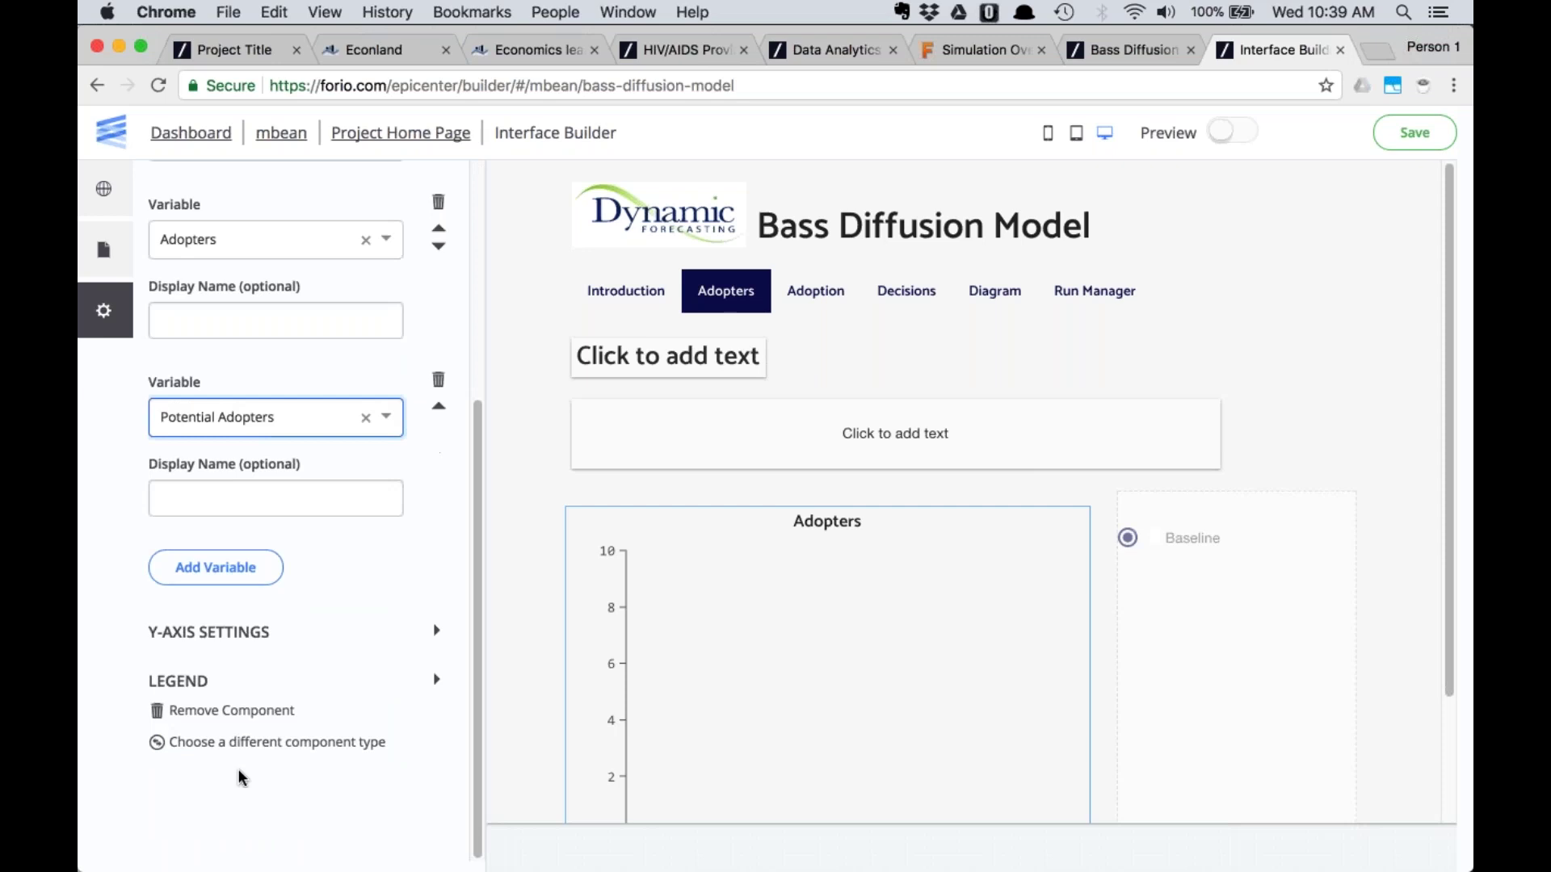
pyautogui.click(224, 680)
pyautogui.click(196, 711)
pyautogui.scroll(-3, 654, 602)
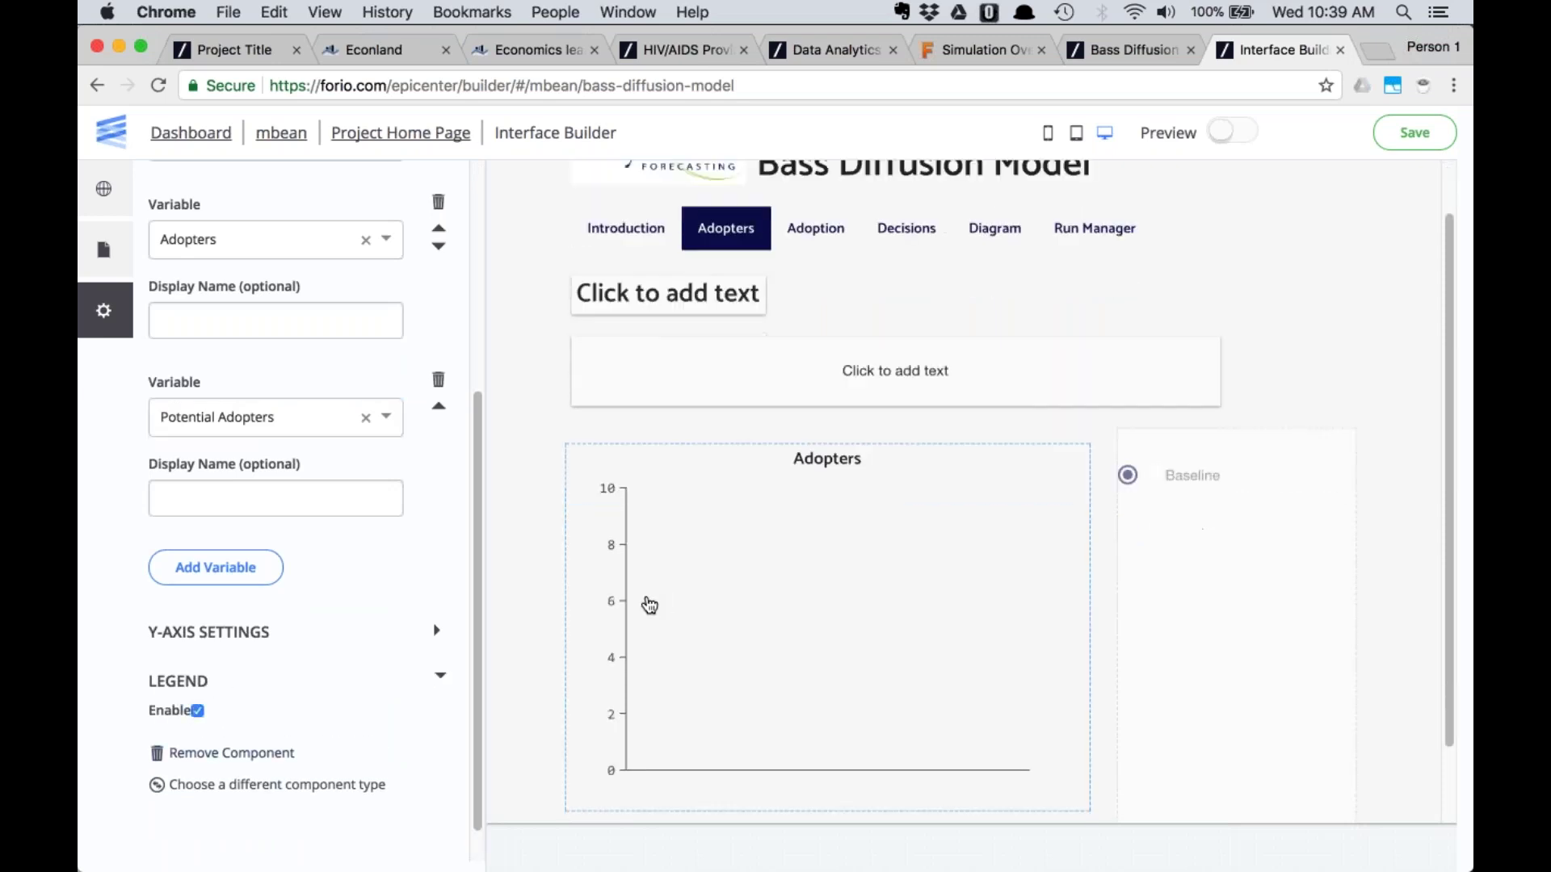
pyautogui.scroll(3, 530, 575)
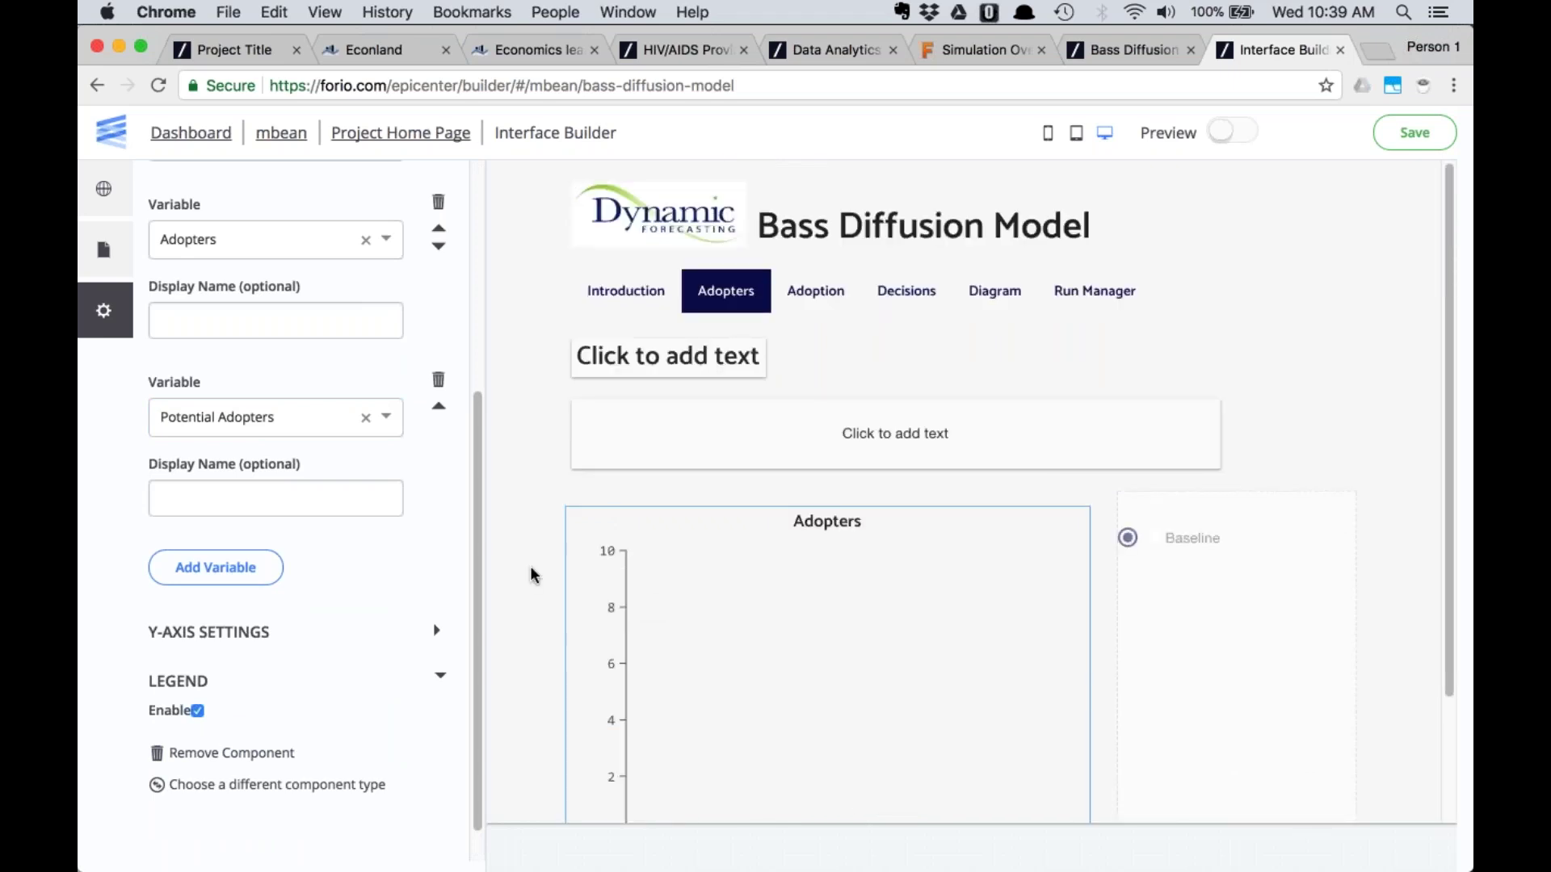
pyautogui.scroll(-3, 589, 574)
pyautogui.scroll(3, 589, 574)
pyautogui.click(816, 291)
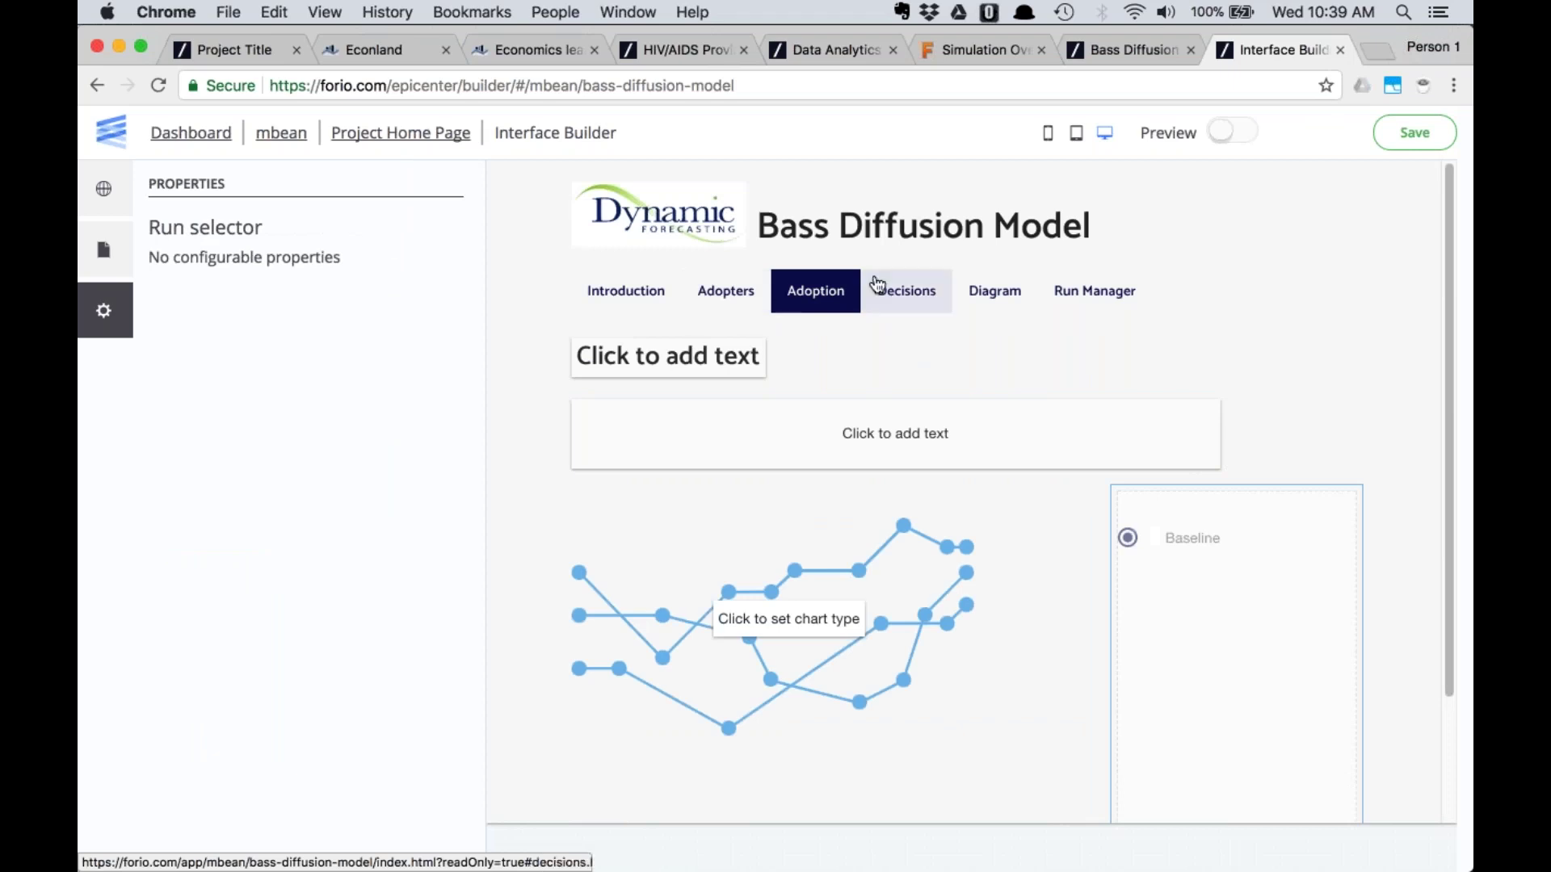
# Save the project, select the Adoption chart placeholder, and check the original Adoption chart
pyautogui.click(1414, 132)
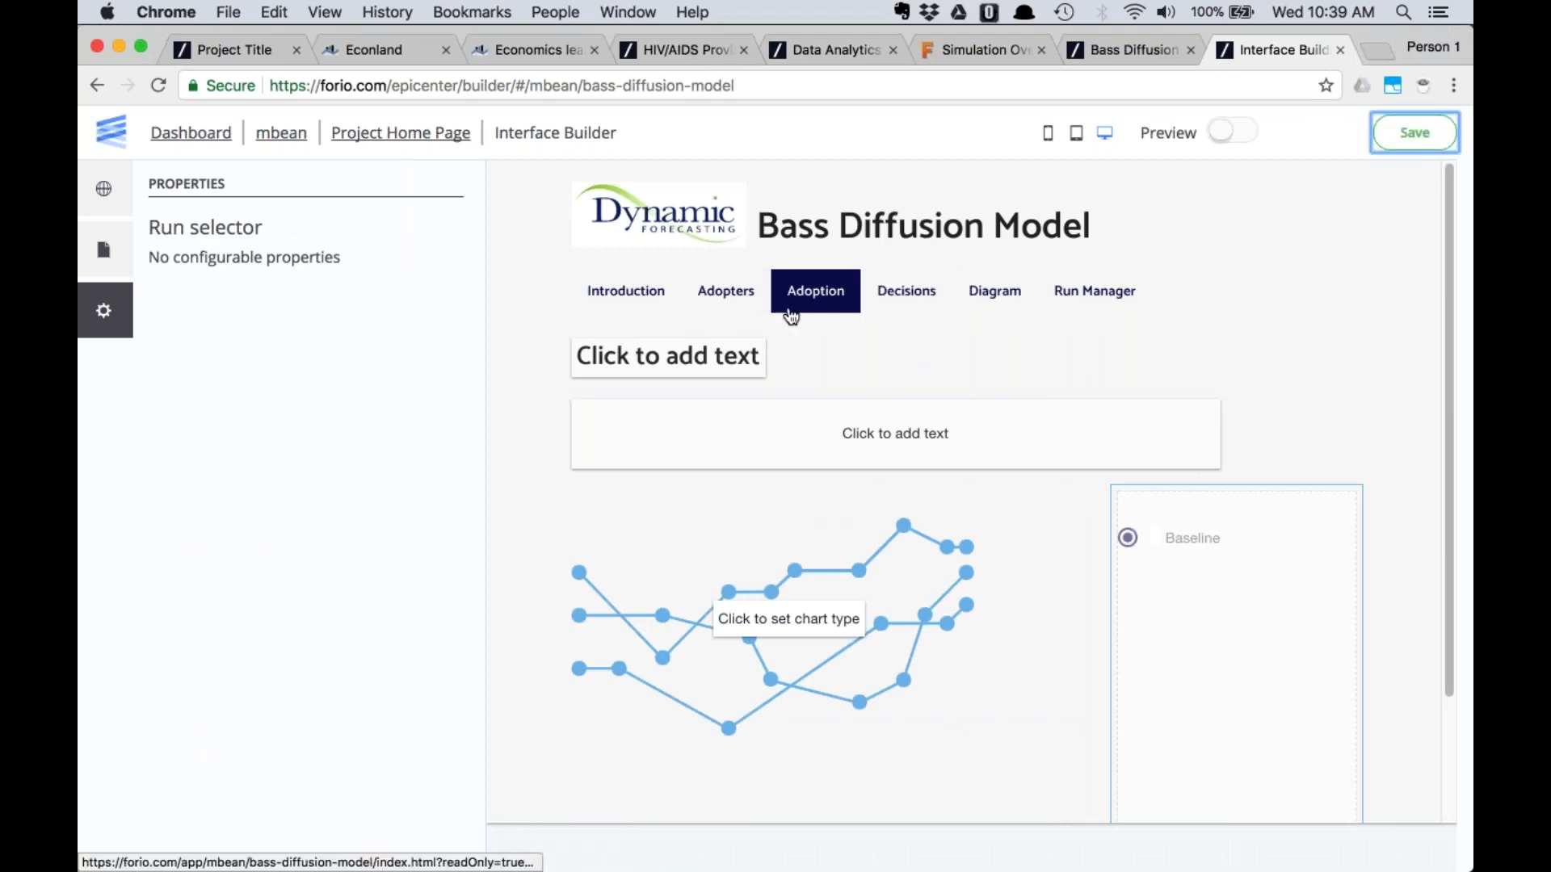
pyautogui.click(766, 607)
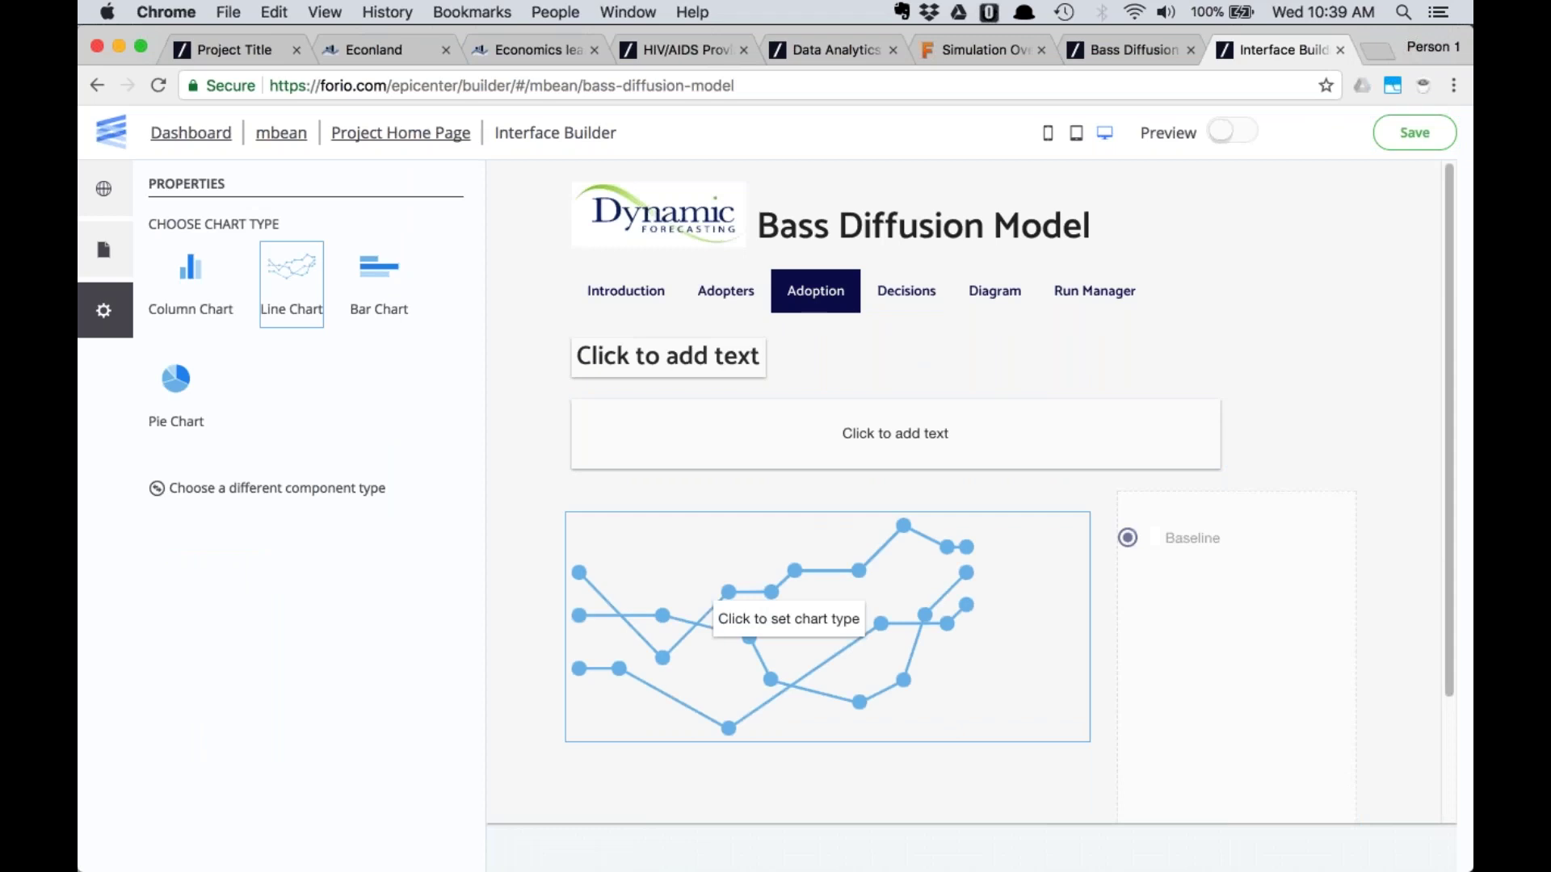
pyautogui.click(1133, 56)
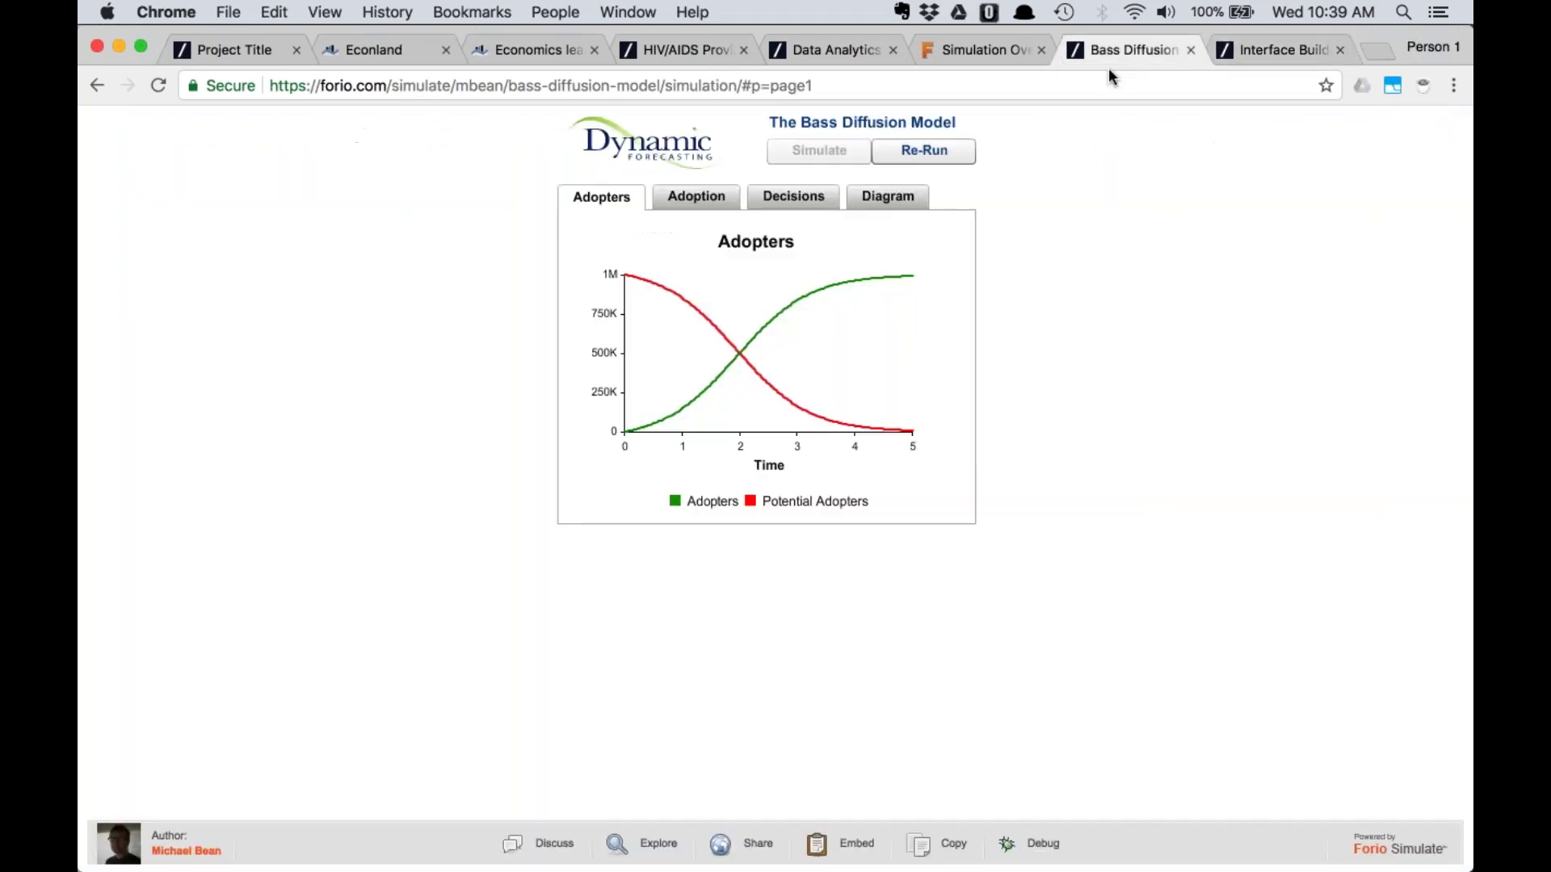
pyautogui.click(688, 199)
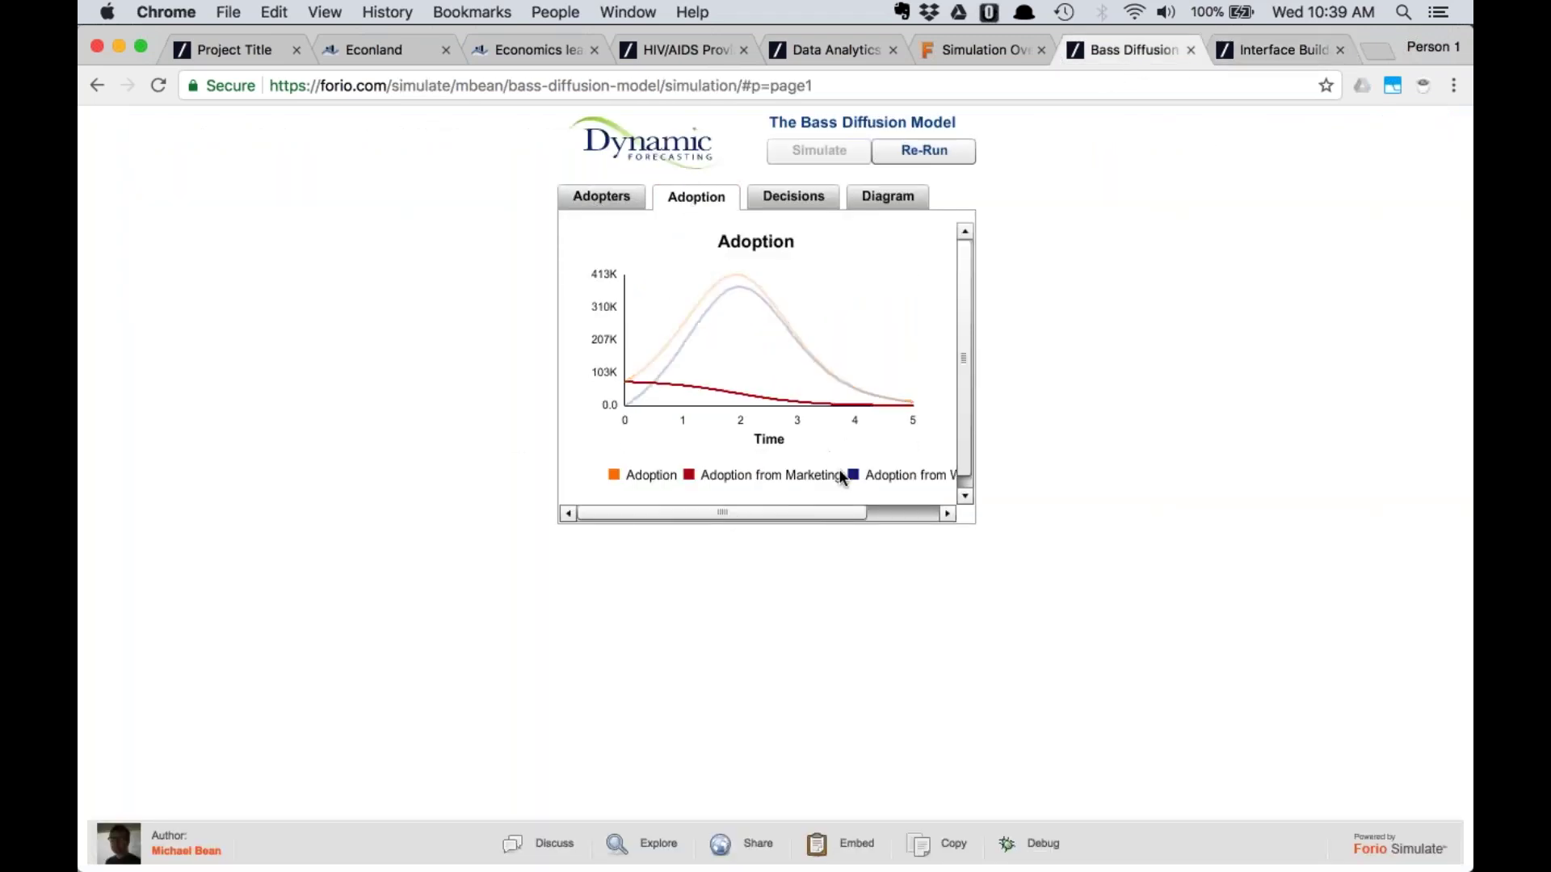
pyautogui.click(1254, 51)
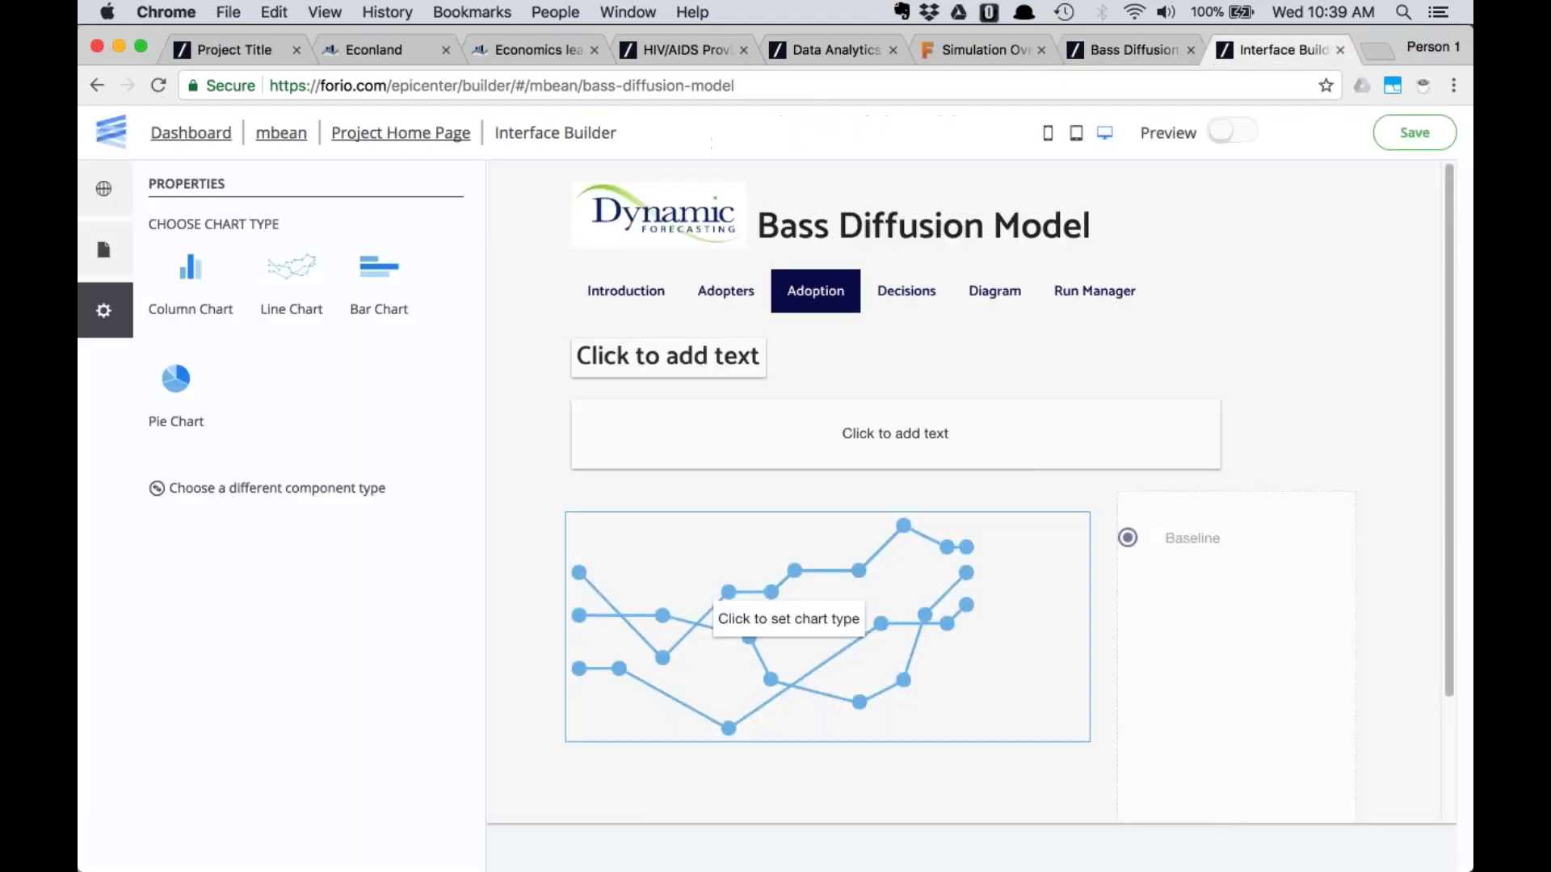
# Make the Adoption placeholder a line chart titled 'Adoption'
pyautogui.click(290, 282)
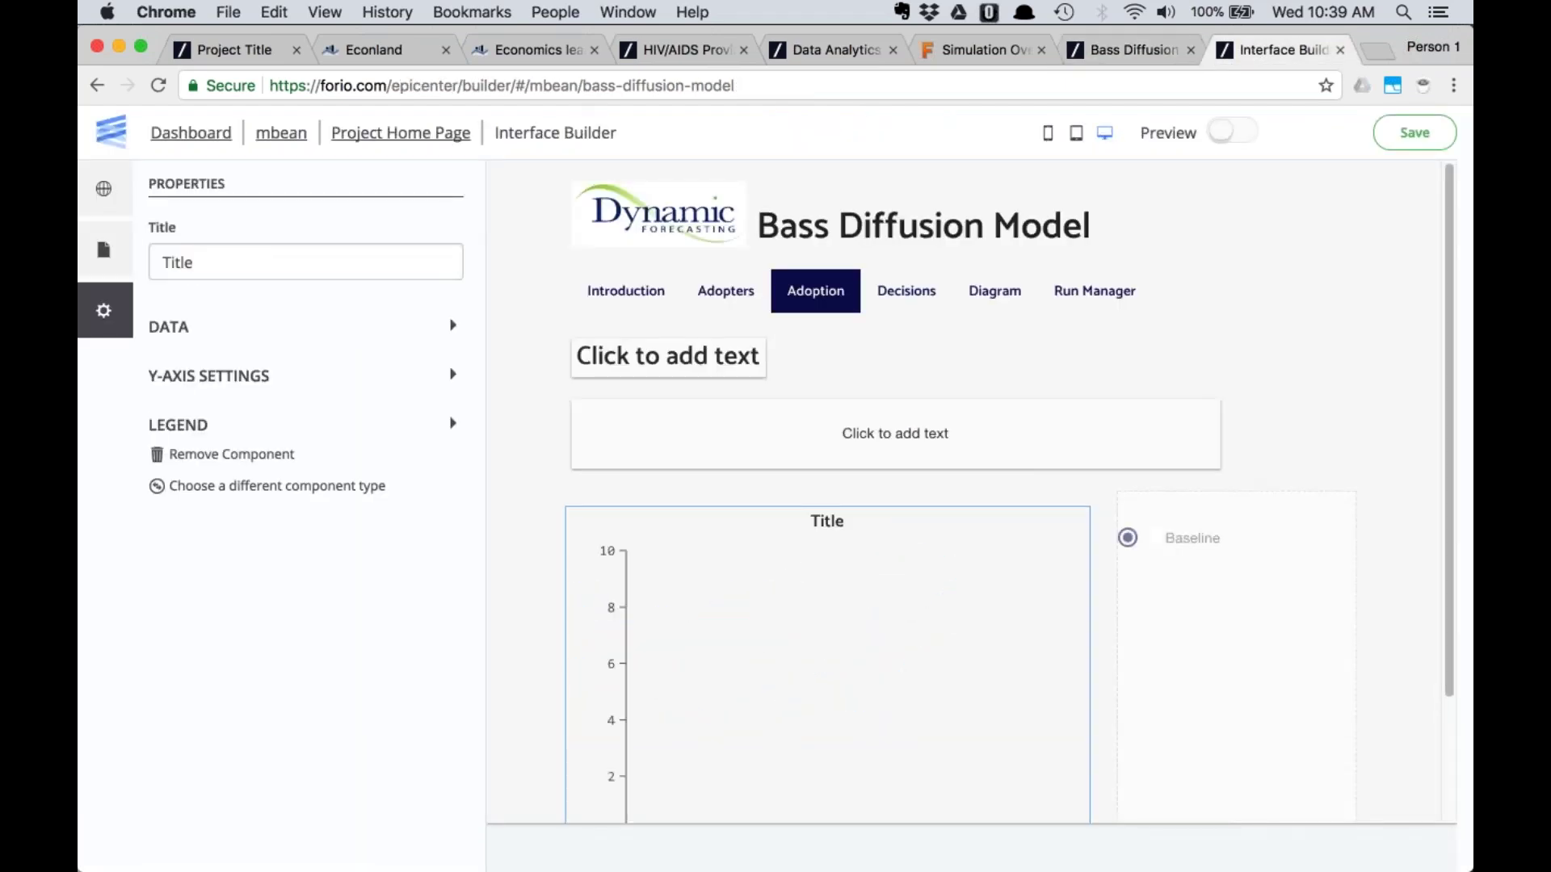
pyautogui.doubleClick(275, 276)
pyautogui.write('Apt')
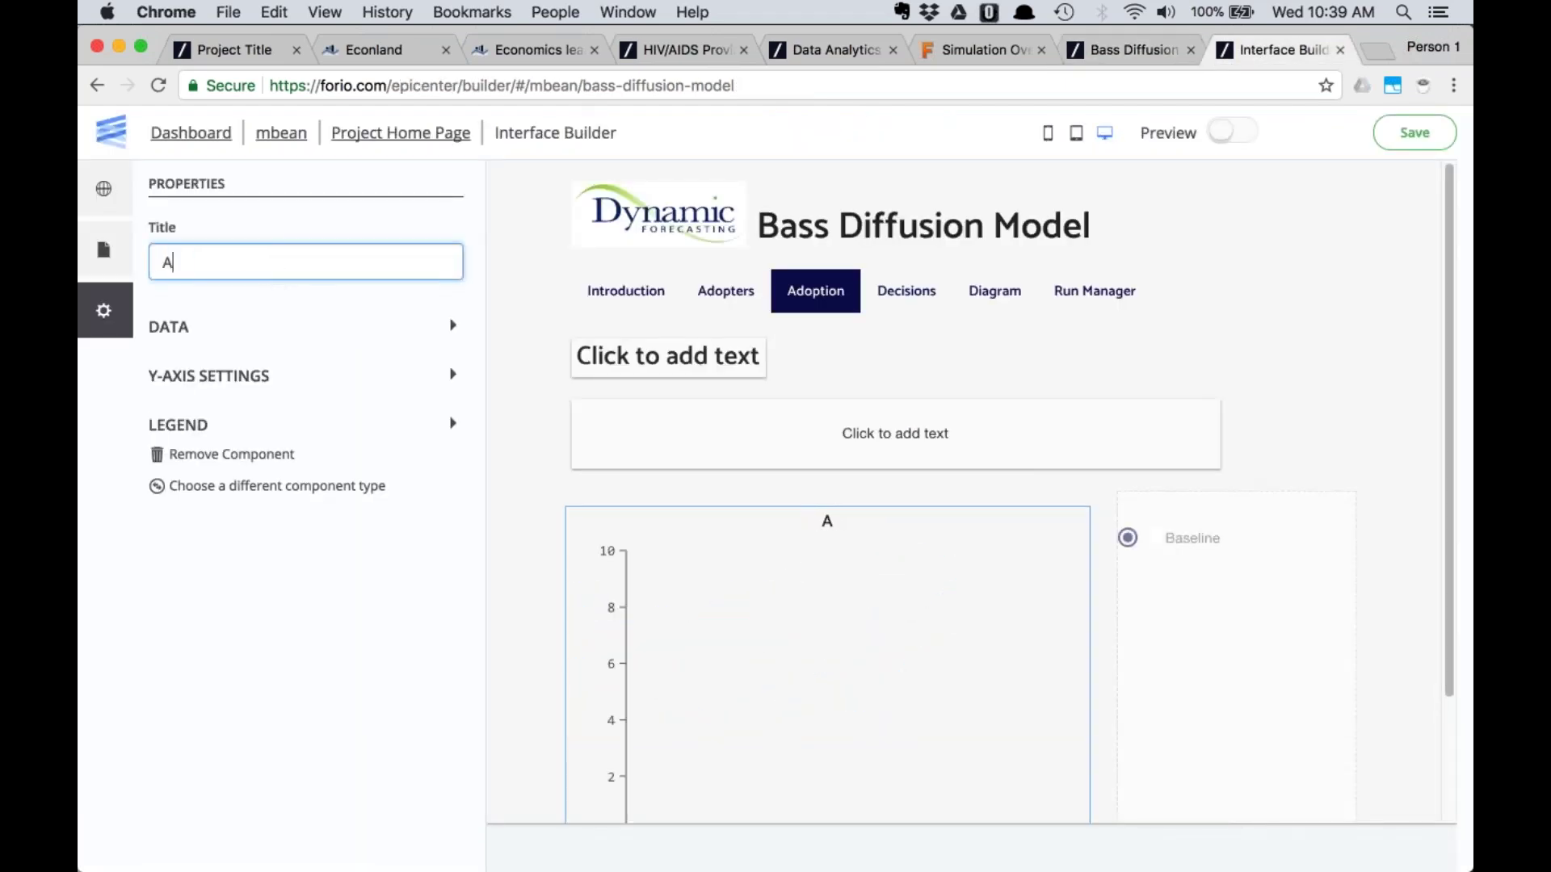
pyautogui.press('BackSpace')
pyautogui.press('BackSpace')
pyautogui.write('doption')
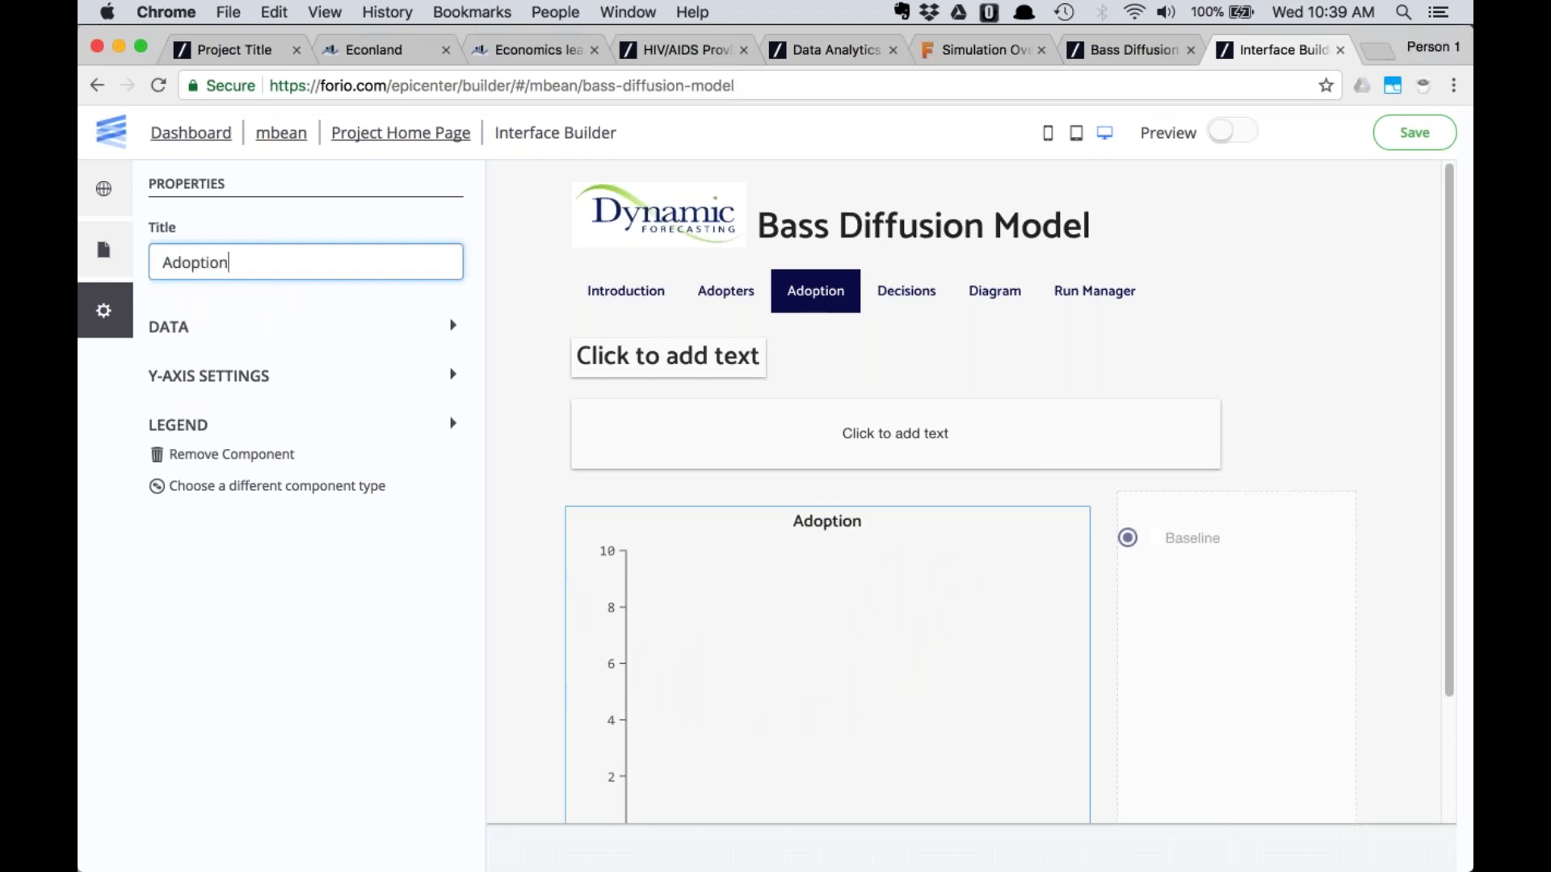
pyautogui.click(167, 332)
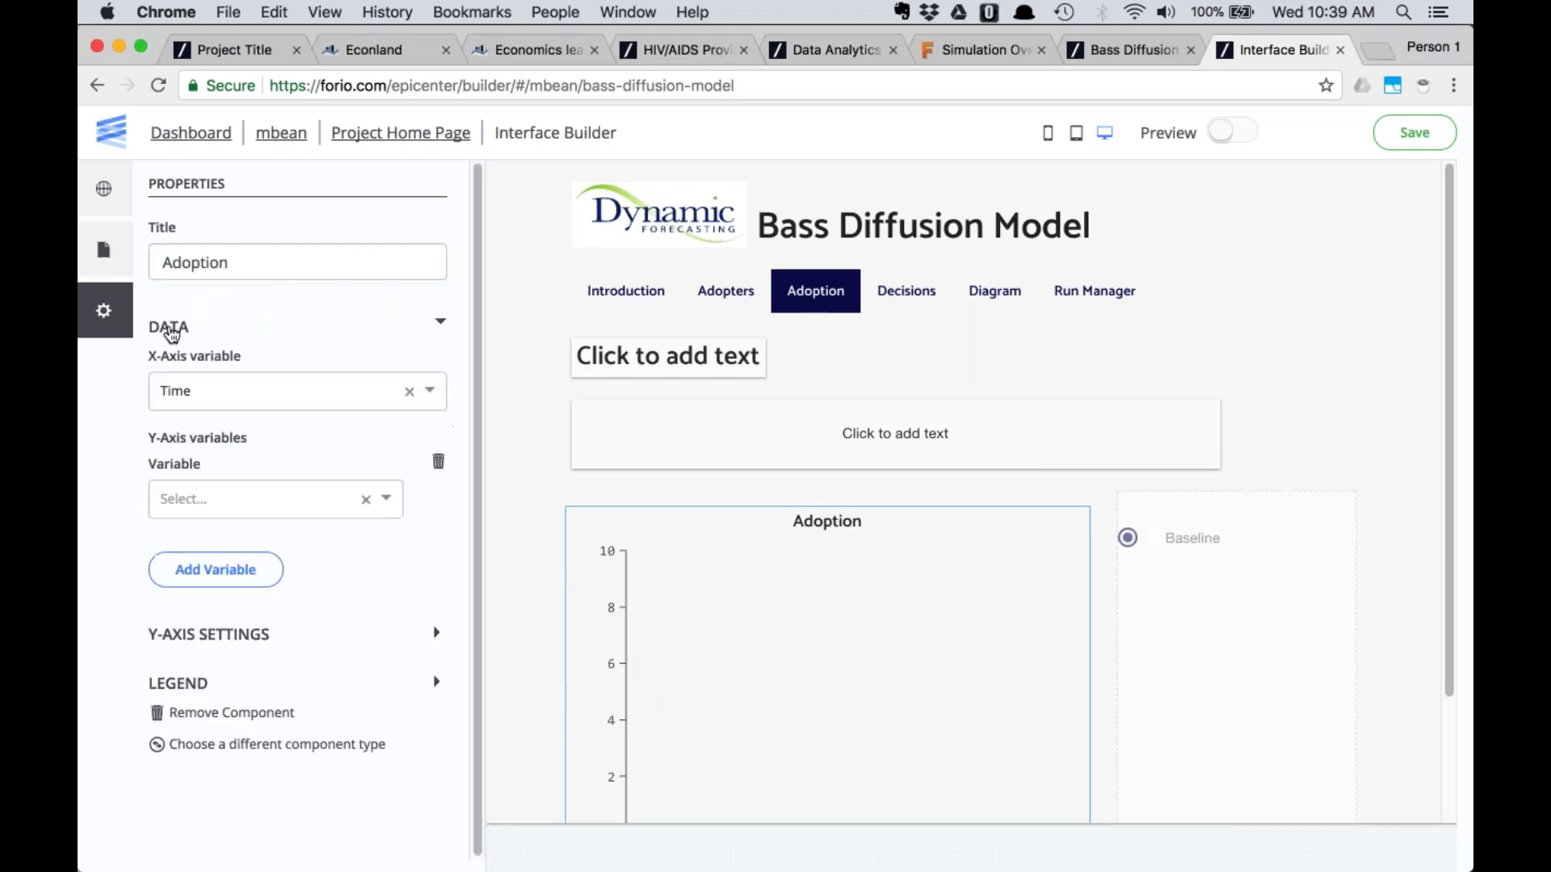
# Plot Adoption as the first Y variable, after checking the original chart's series
pyautogui.click(198, 569)
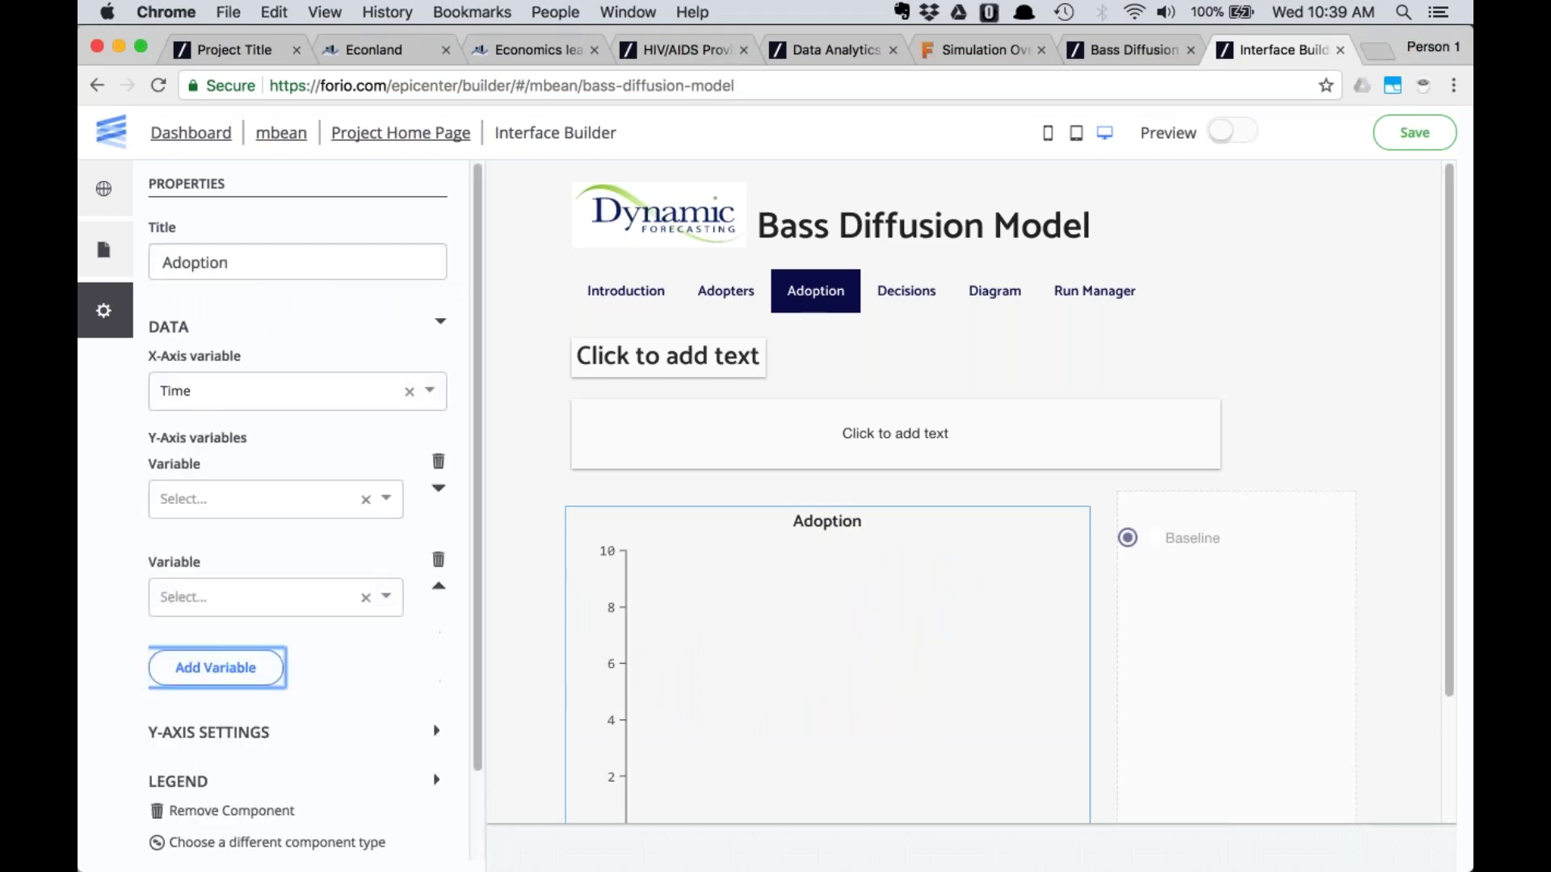
pyautogui.click(1131, 49)
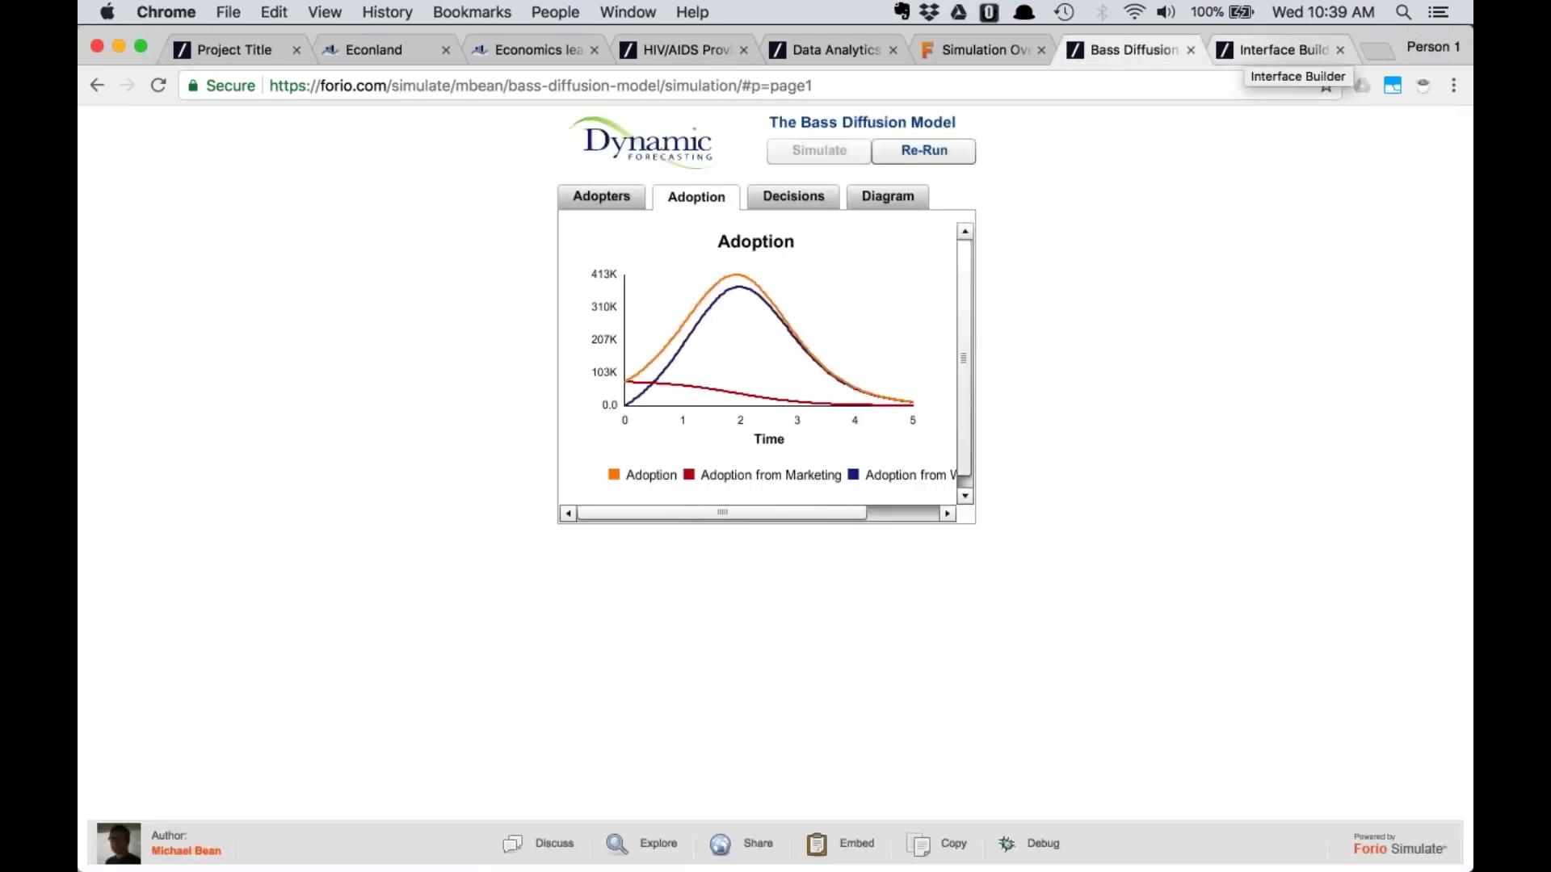
pyautogui.moveTo(806, 508); pyautogui.dragTo(922, 507)
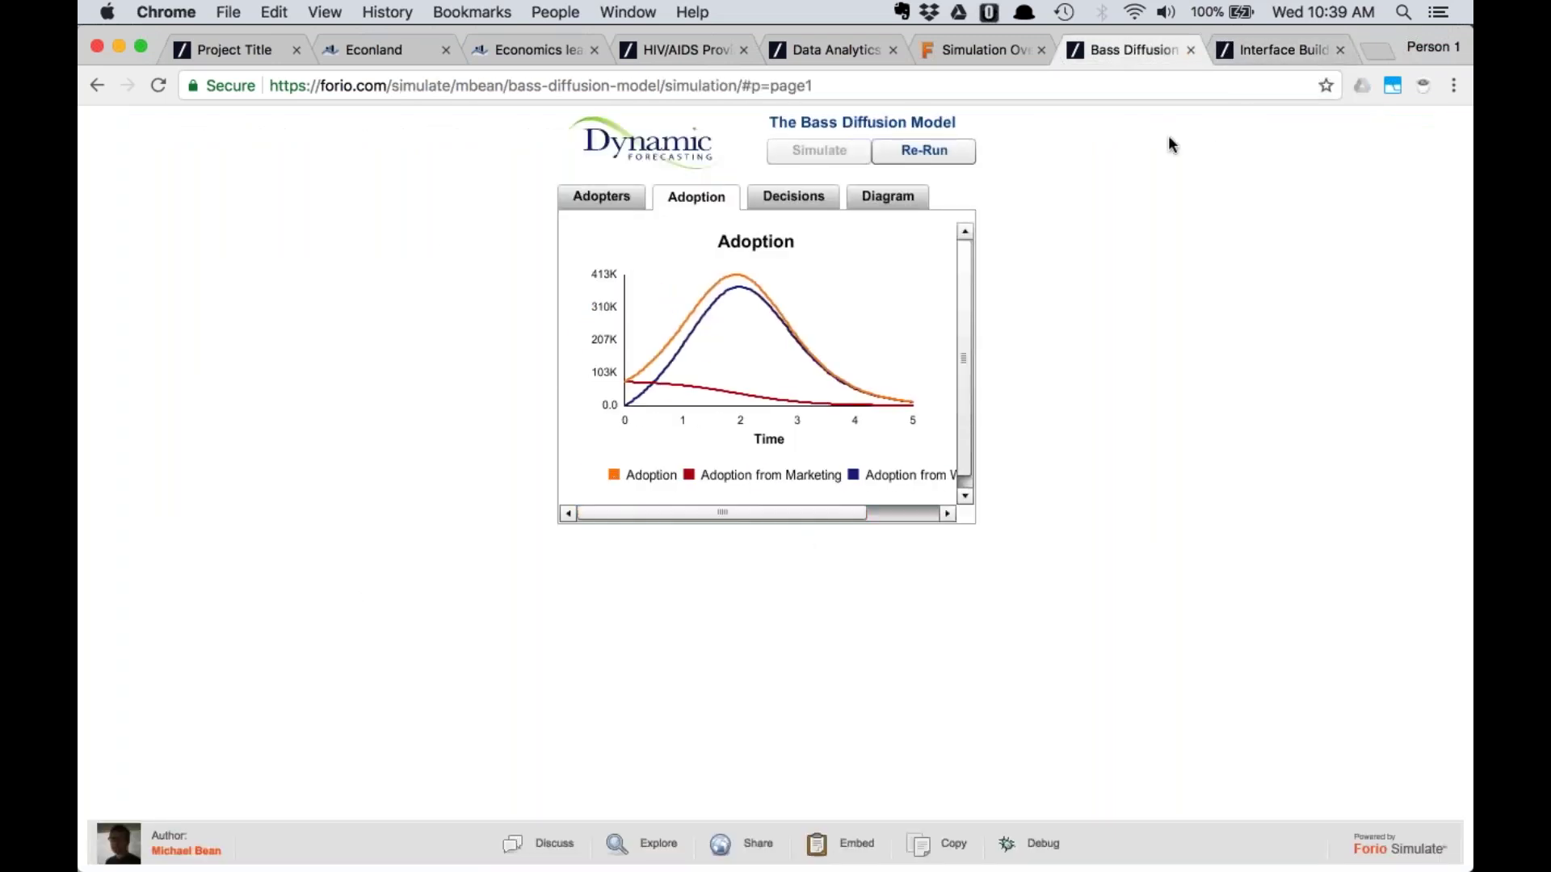
pyautogui.click(1268, 49)
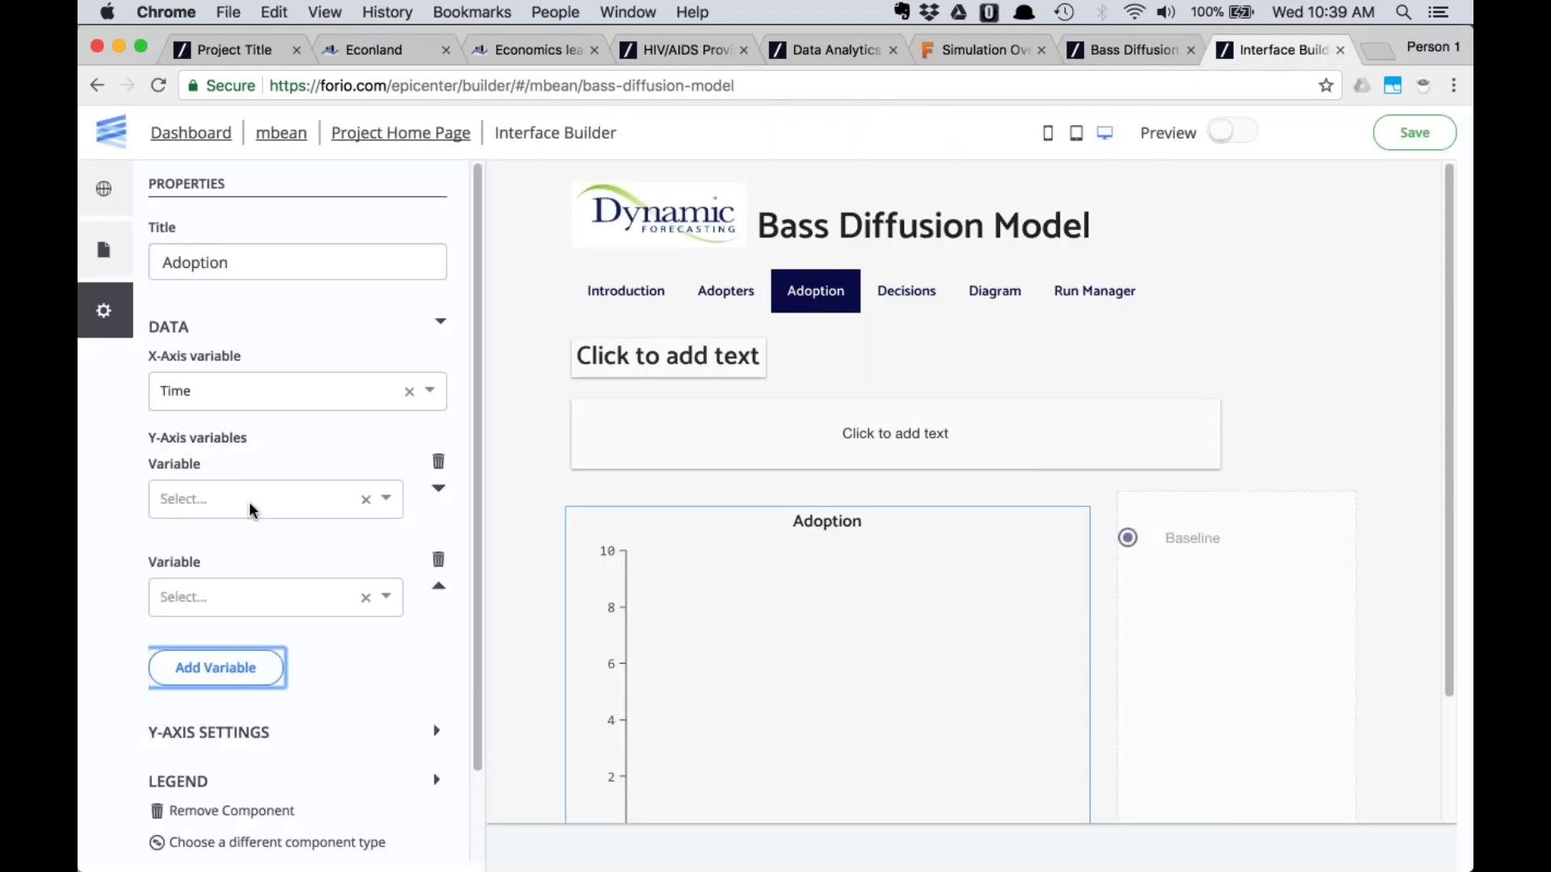
pyautogui.click(226, 500)
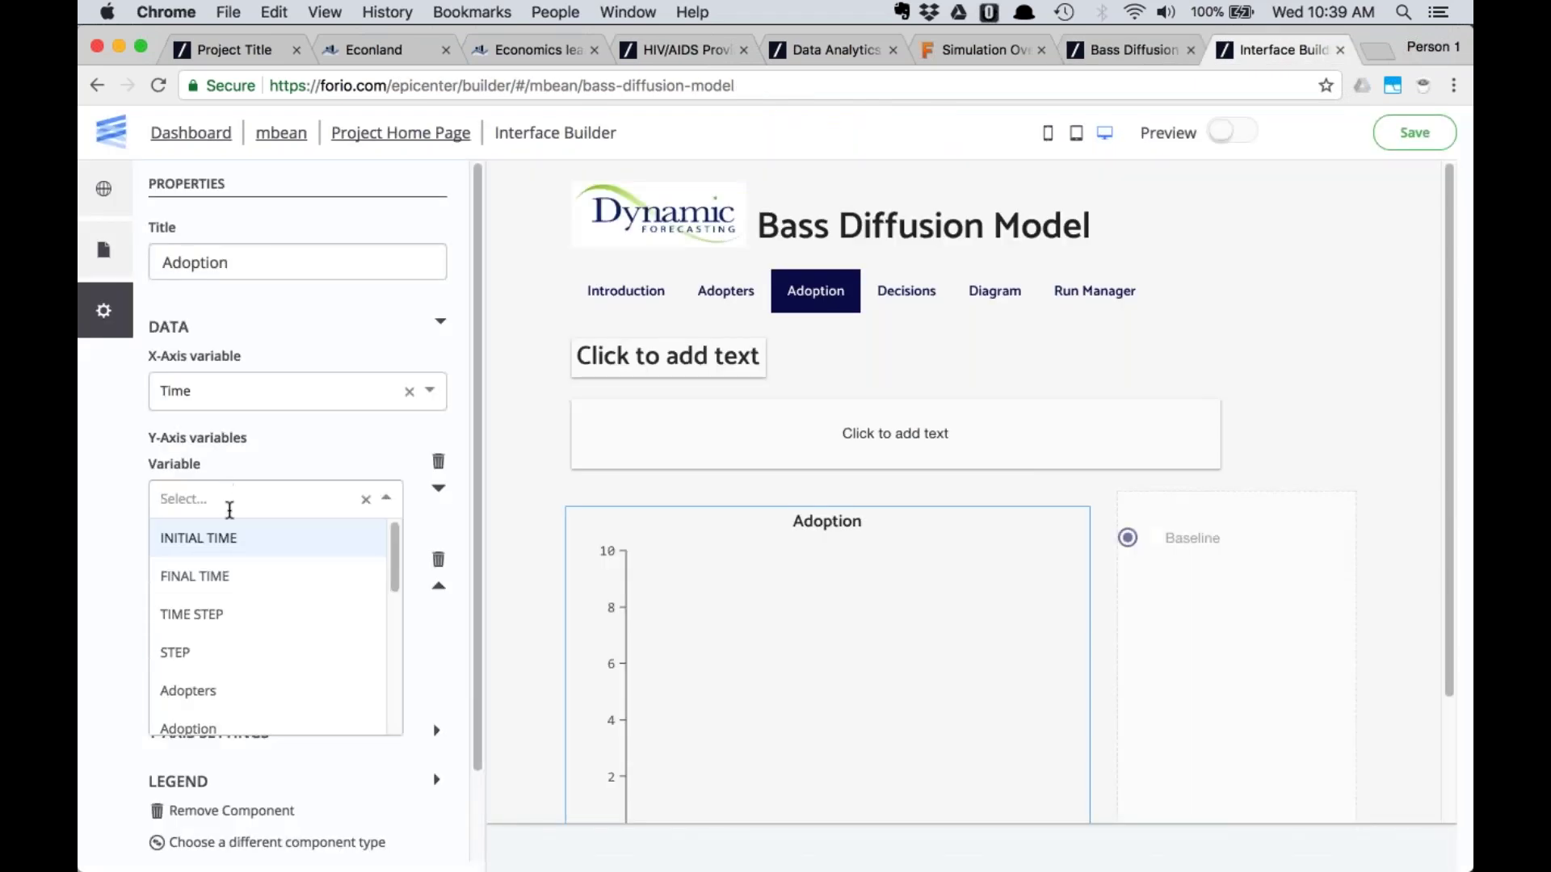
pyautogui.write('adop')
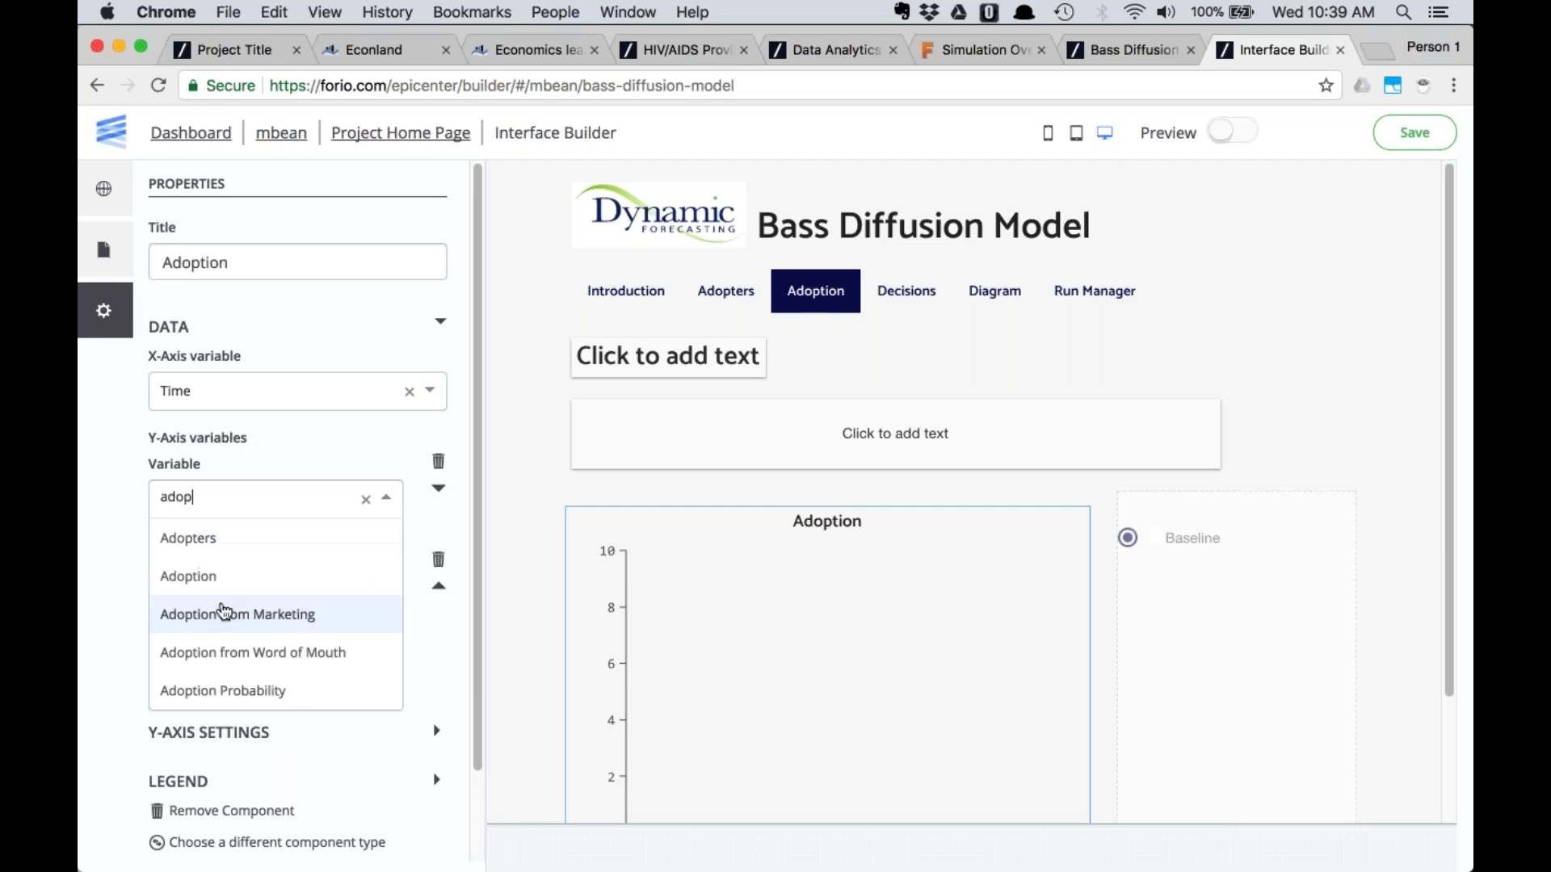
pyautogui.click(189, 575)
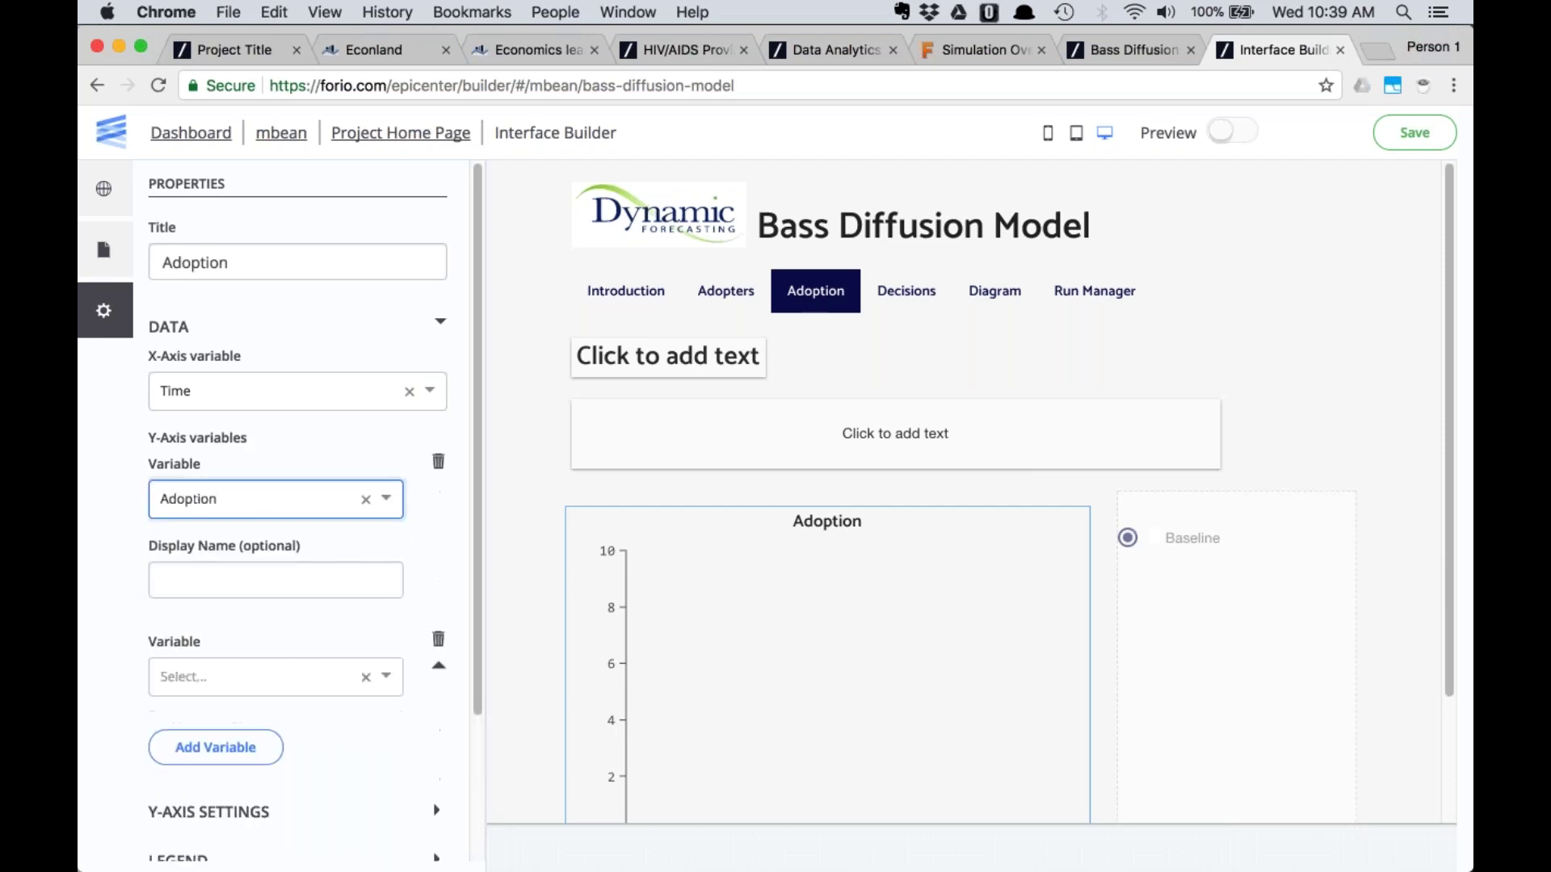
# Add Adoption from Marketing and Adoption from Word of Mouth as second and third lines
pyautogui.click(216, 648)
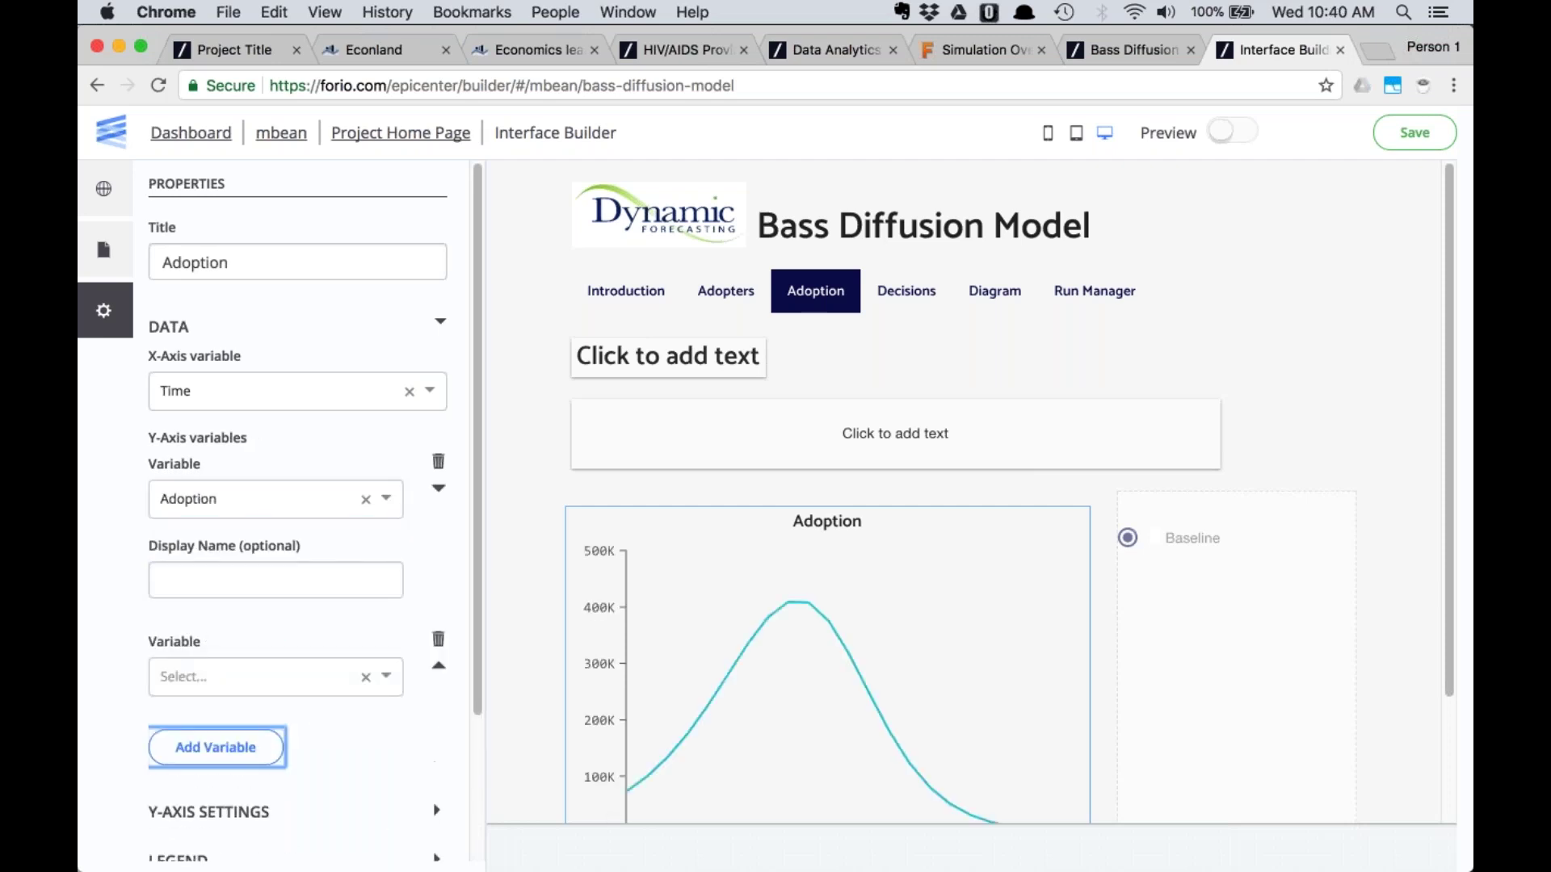
pyautogui.scroll(-3, 208, 588)
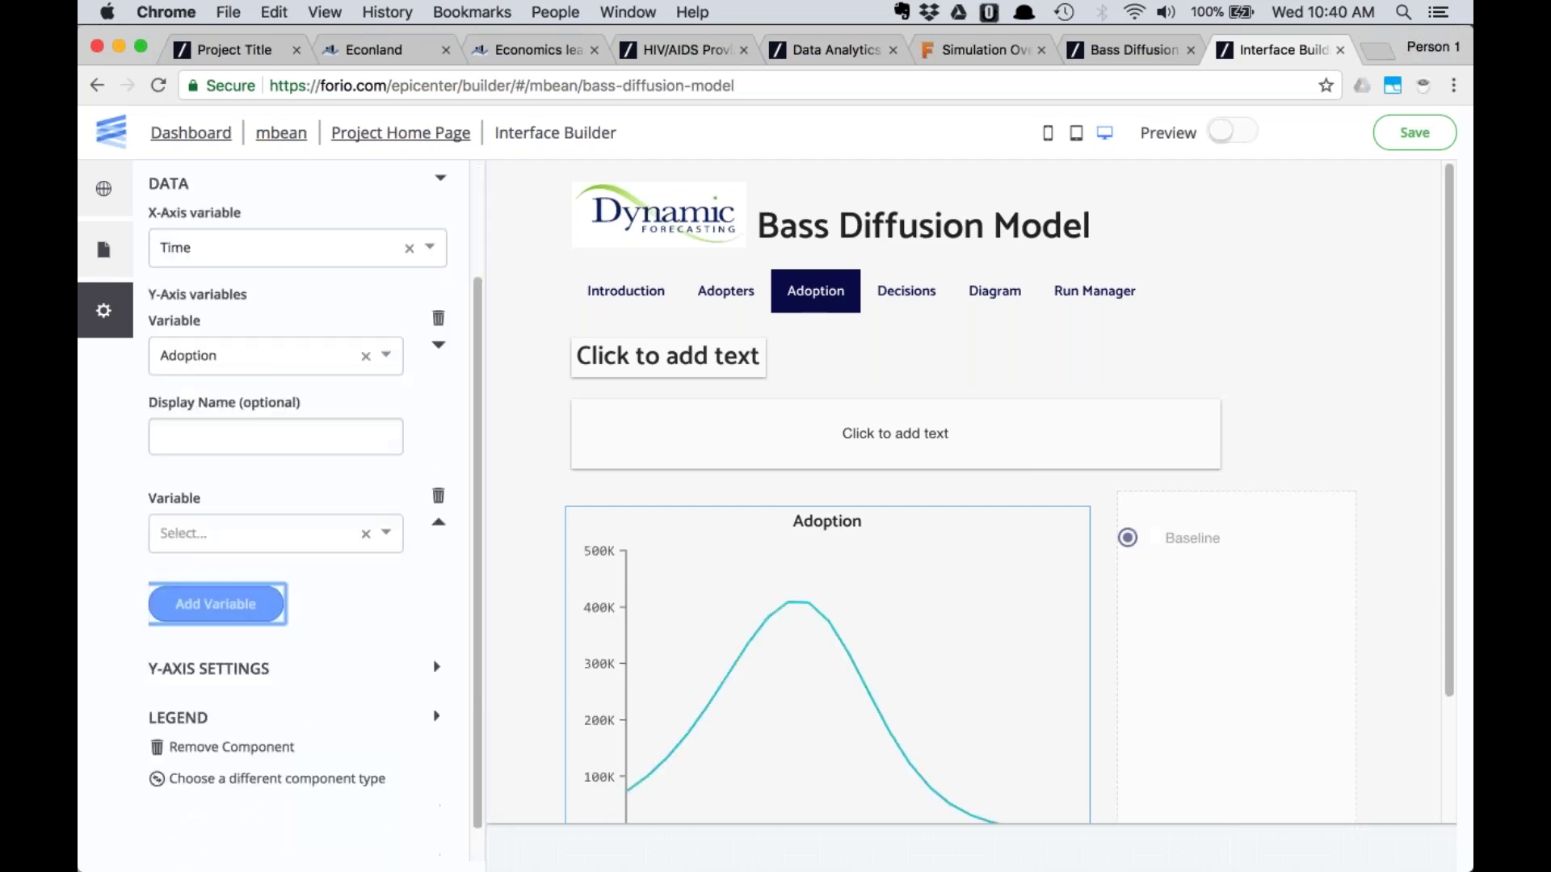
pyautogui.click(205, 533)
pyautogui.write('ado')
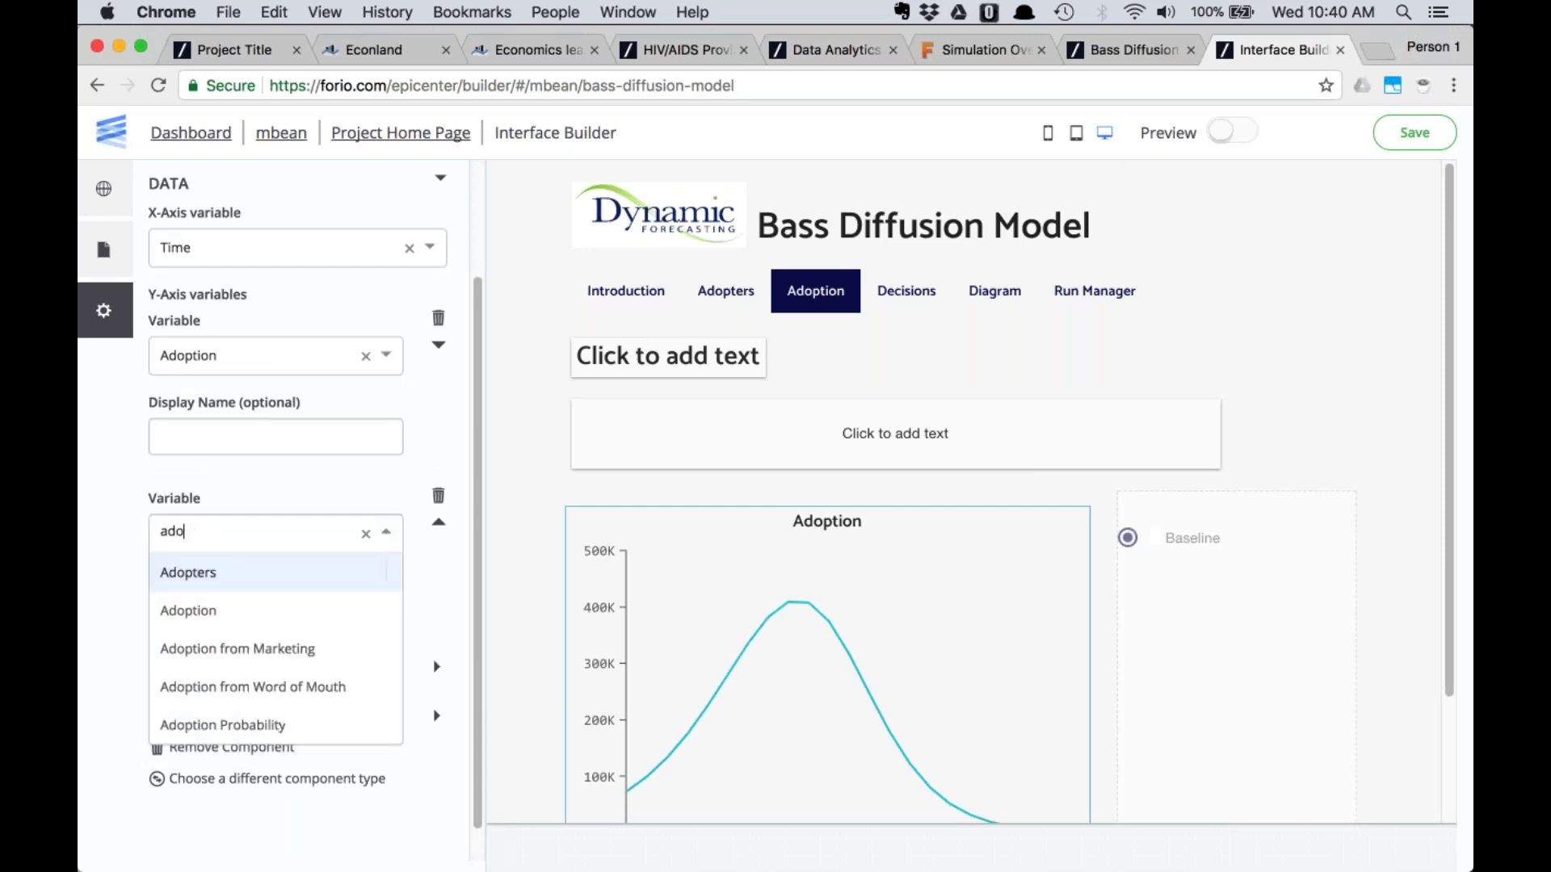
pyautogui.click(243, 647)
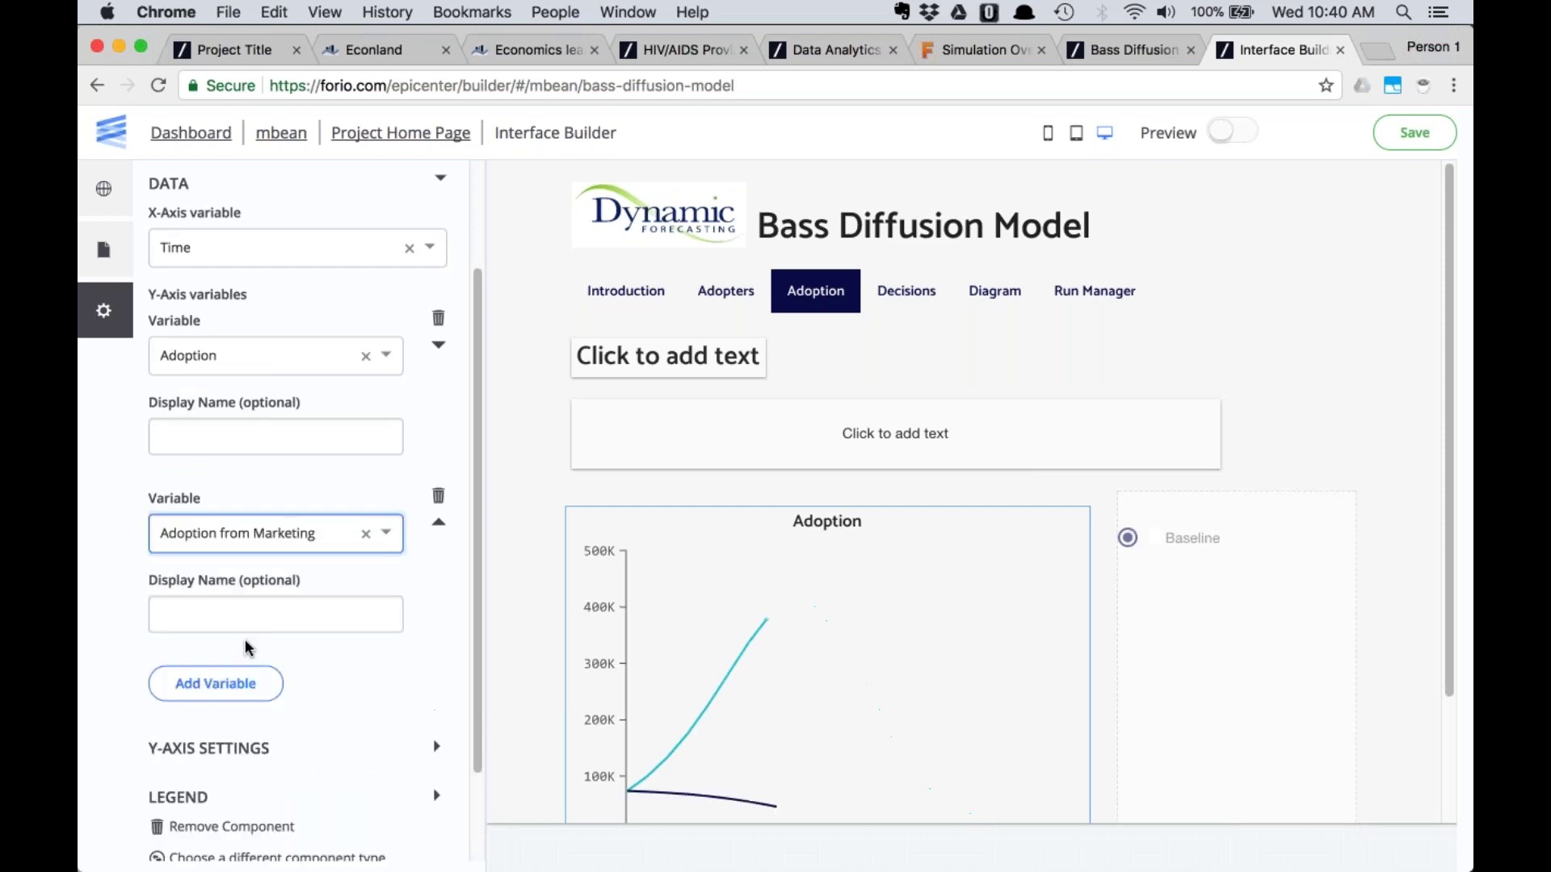
pyautogui.scroll(-1, 245, 638)
pyautogui.click(214, 645)
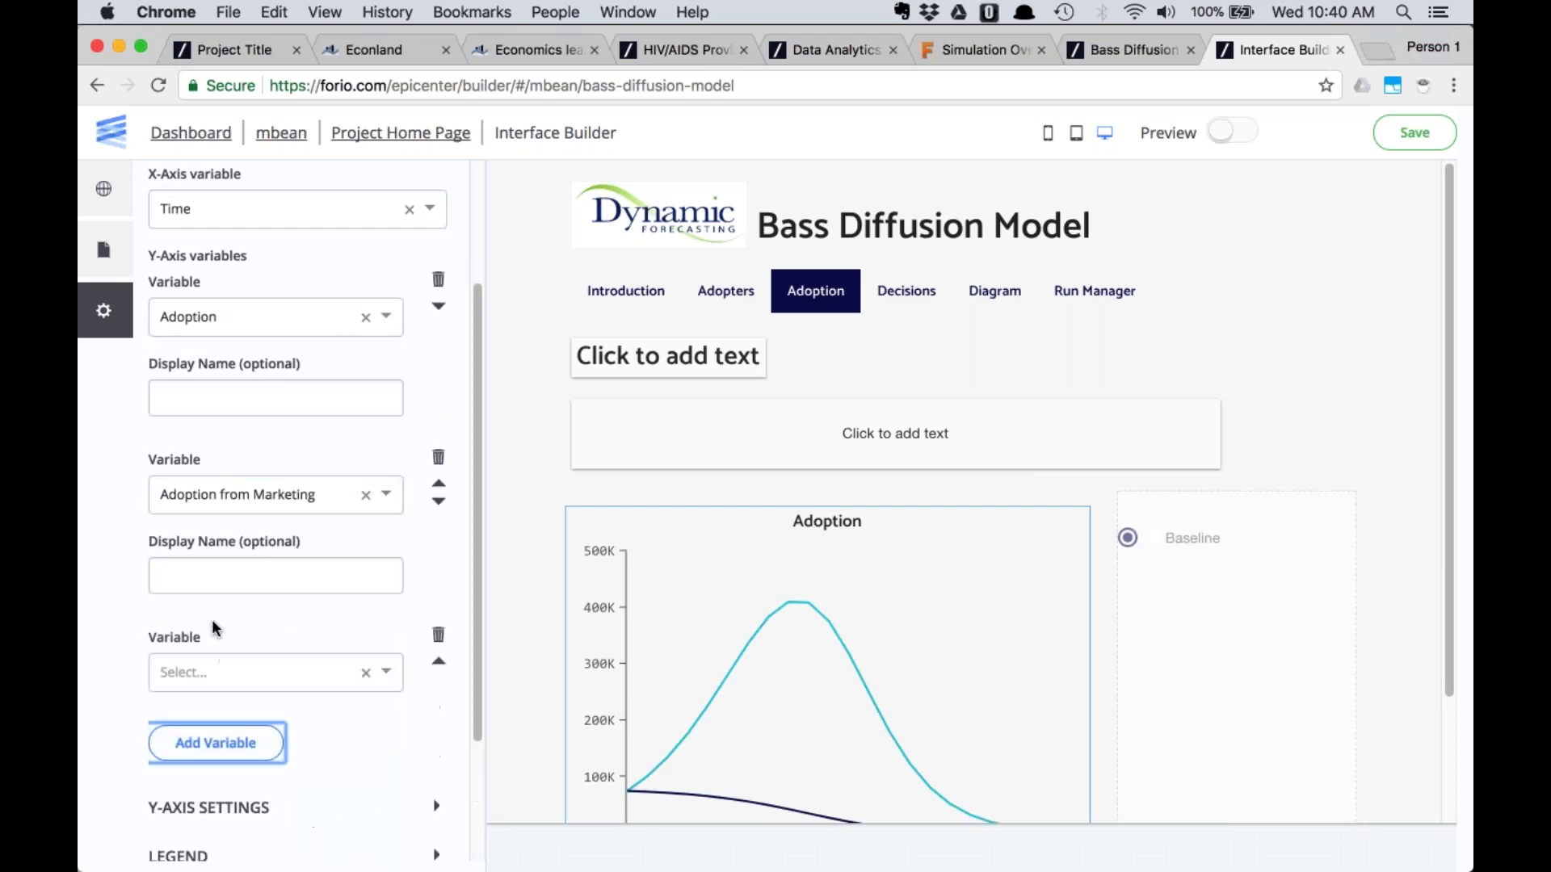
pyautogui.click(209, 675)
pyautogui.write('ado')
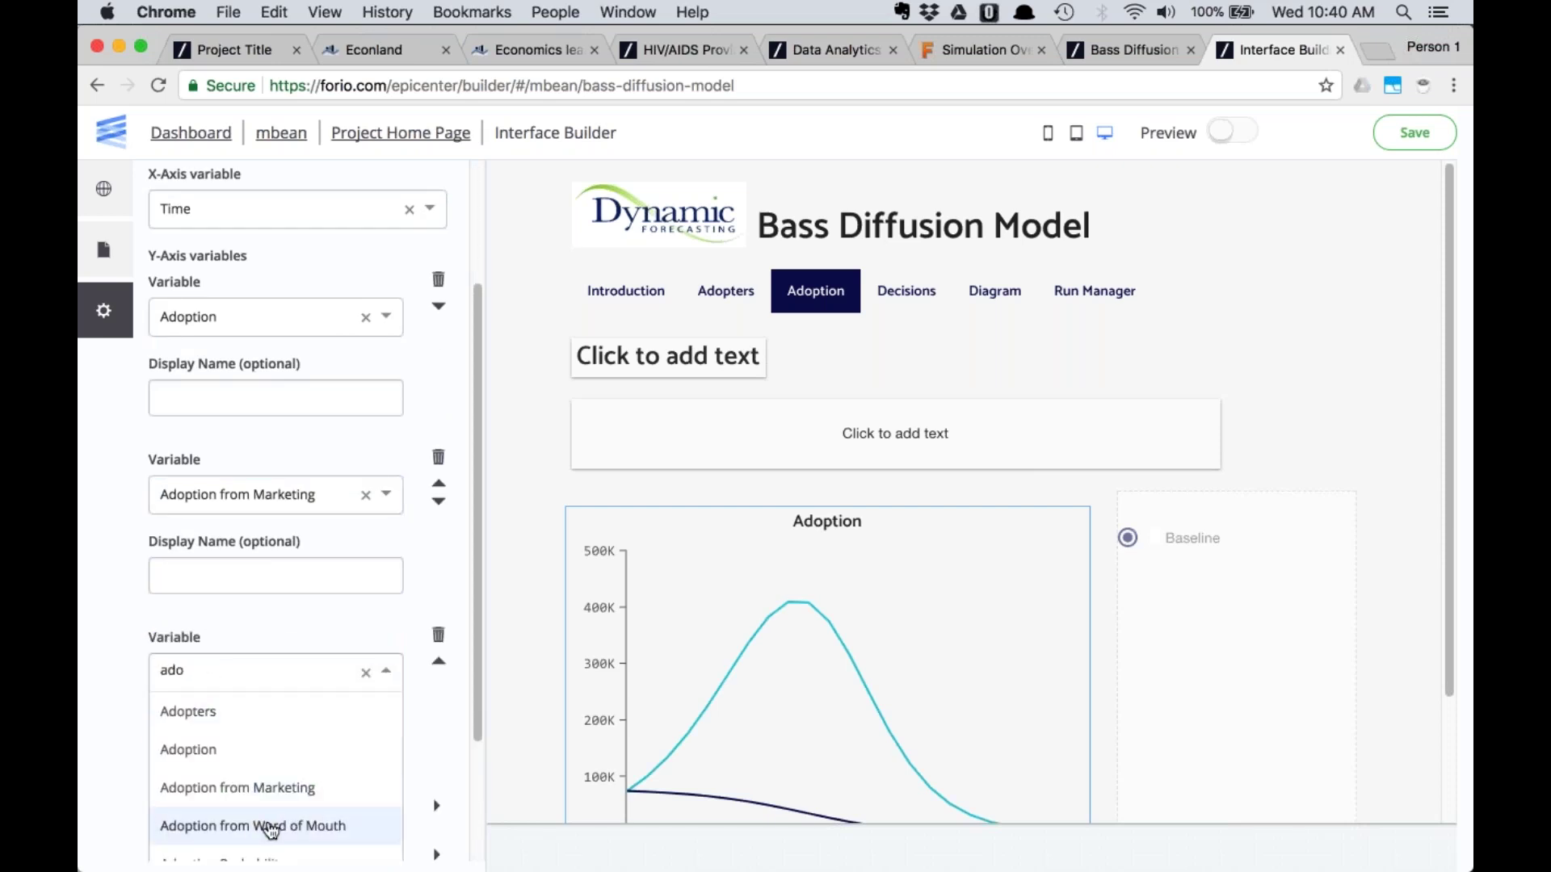
pyautogui.click(268, 825)
# Enable the legend on the Adoption chart
pyautogui.scroll(-3, 969, 500)
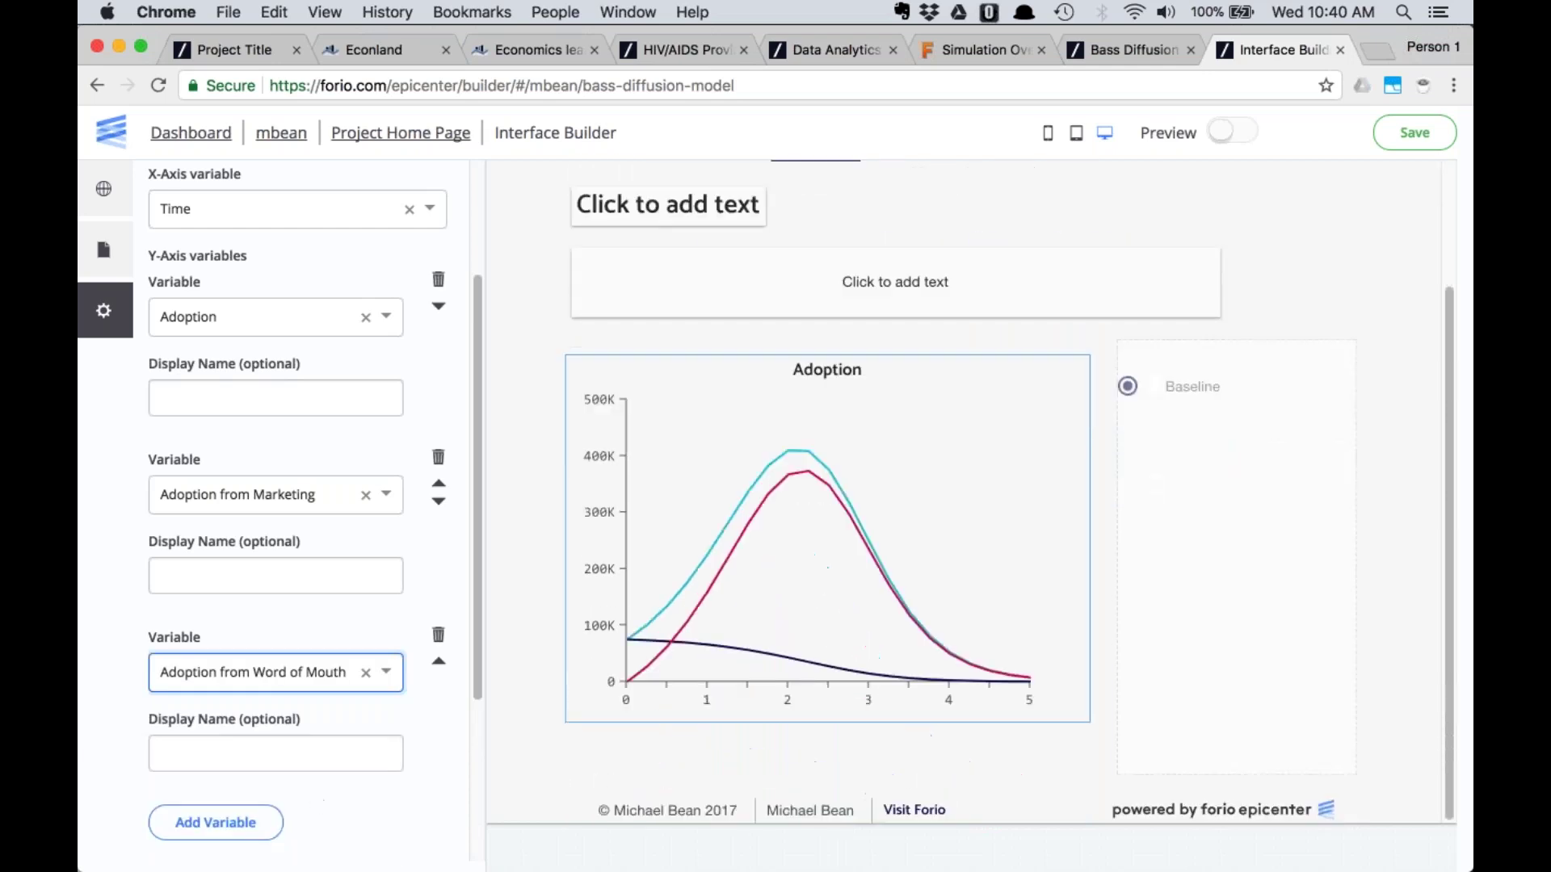
pyautogui.scroll(-5, 184, 664)
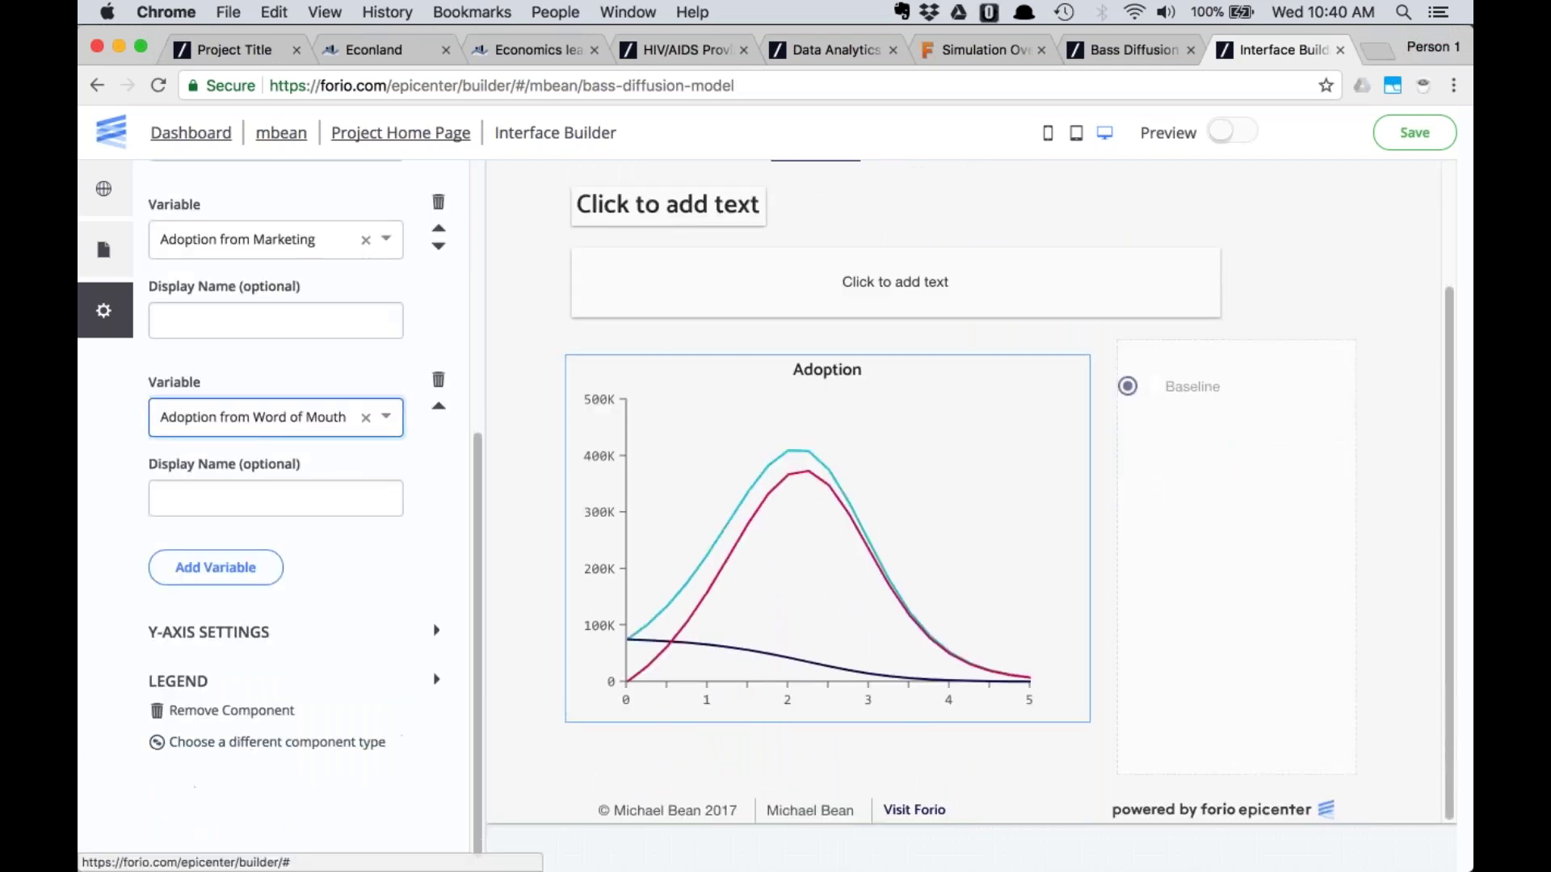
pyautogui.click(184, 674)
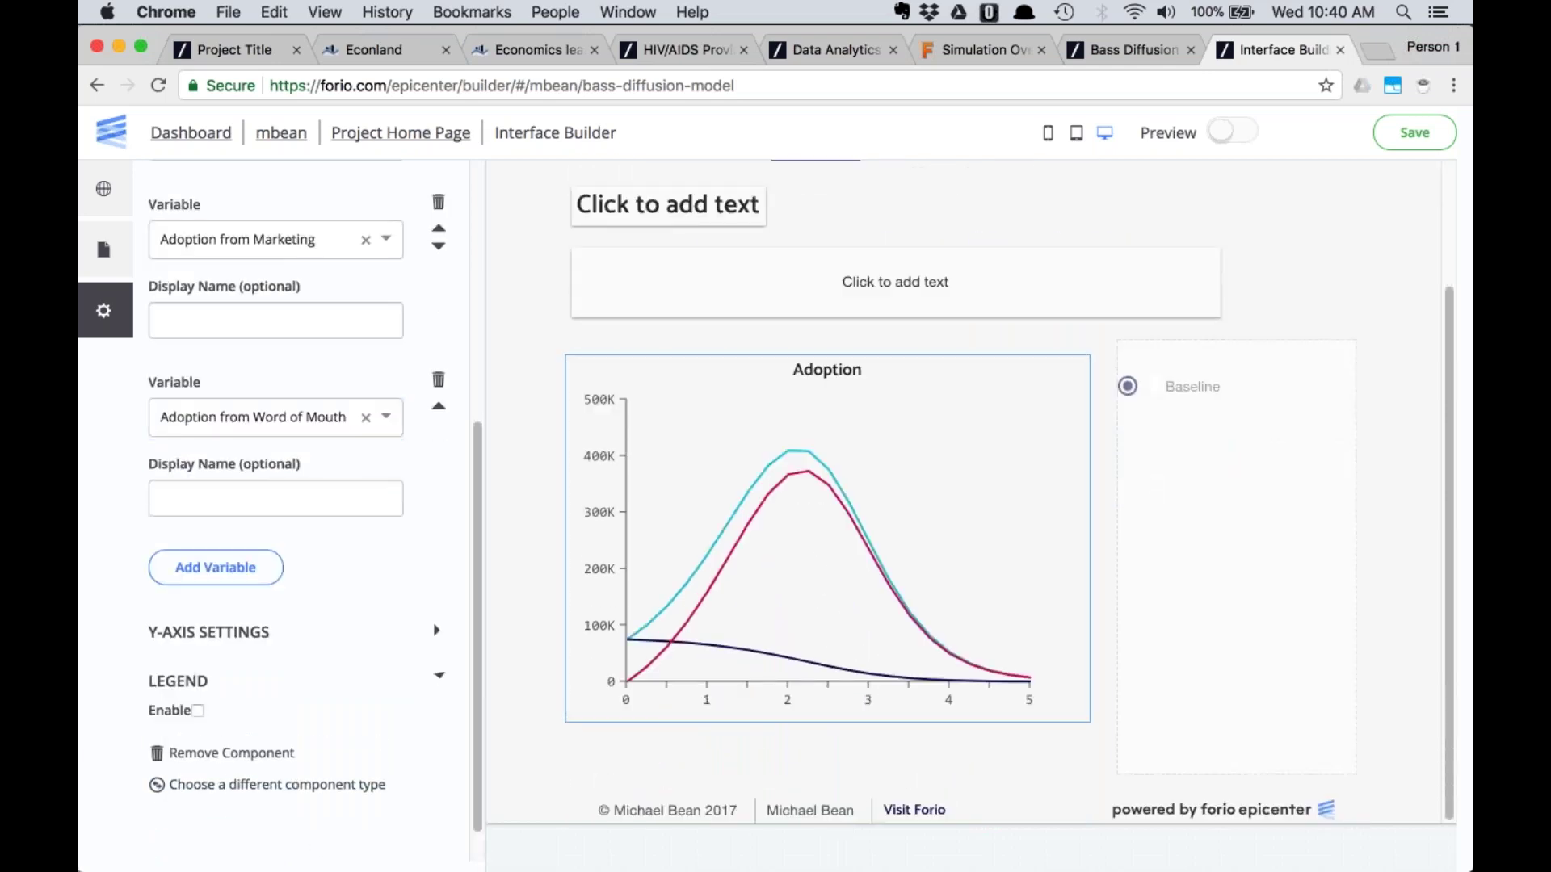
pyautogui.click(197, 711)
pyautogui.scroll(3, 966, 609)
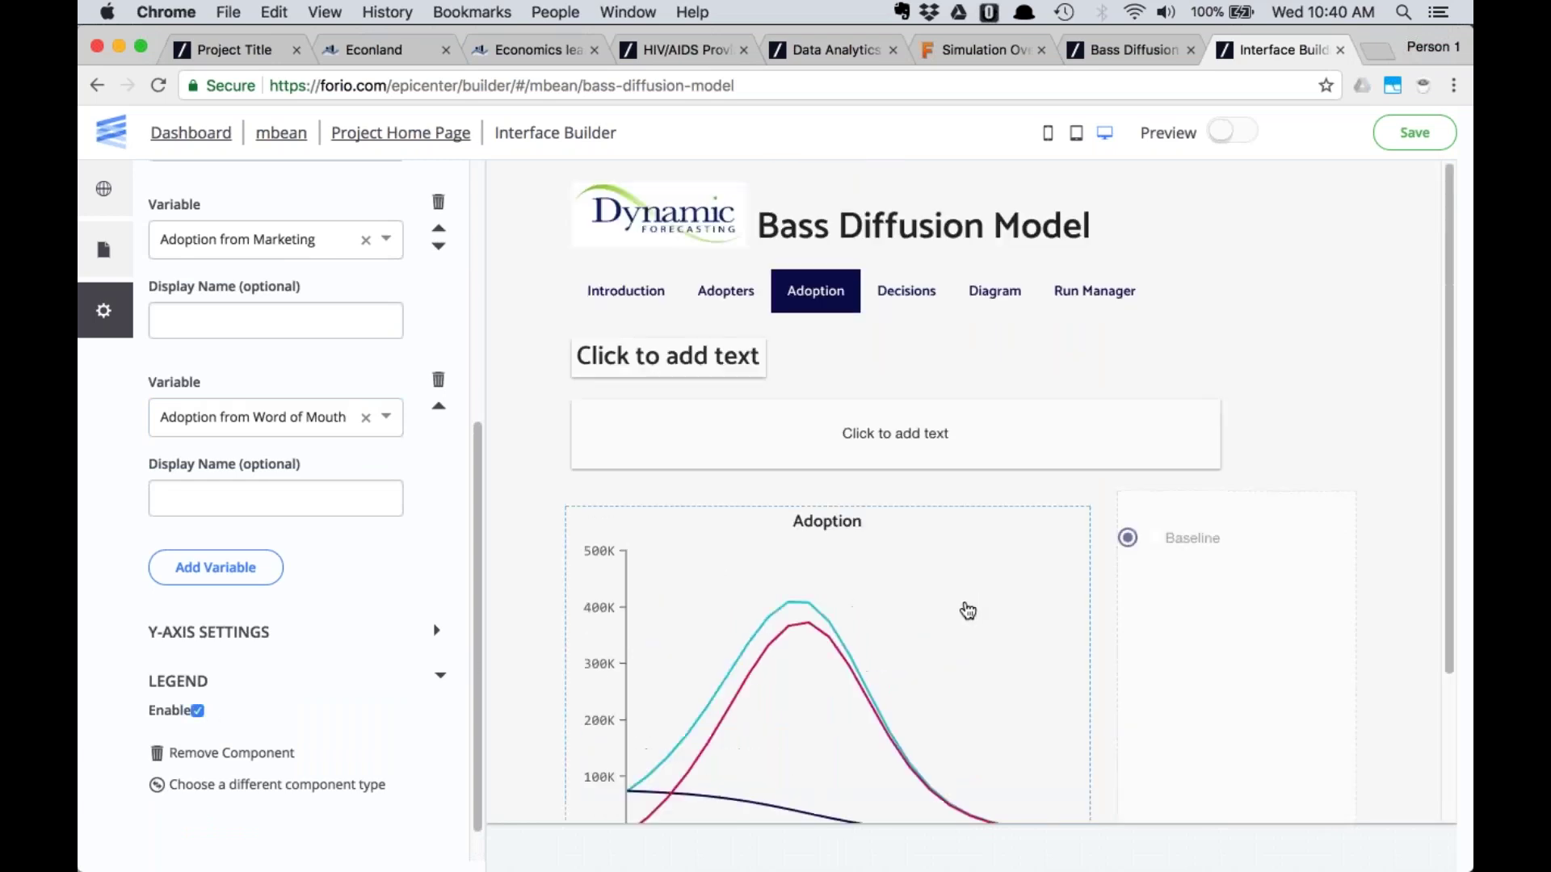
# Select the first decision placeholder on the Decisions page, comparing against the original simulation's inputs
pyautogui.click(891, 308)
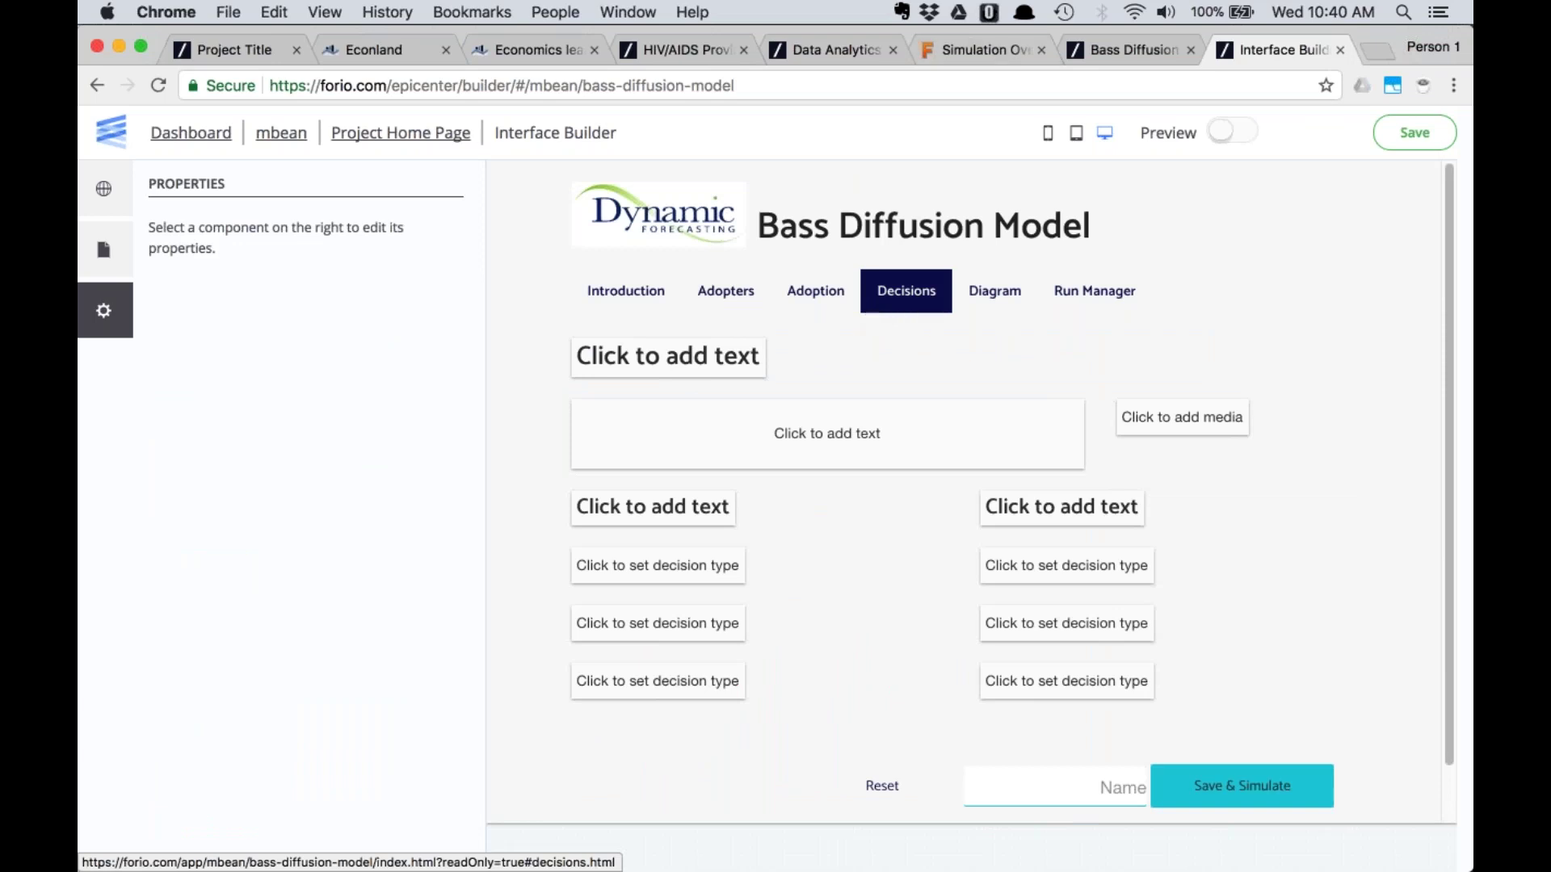
pyautogui.click(972, 46)
pyautogui.hotkey('ctrl', 'Tab')
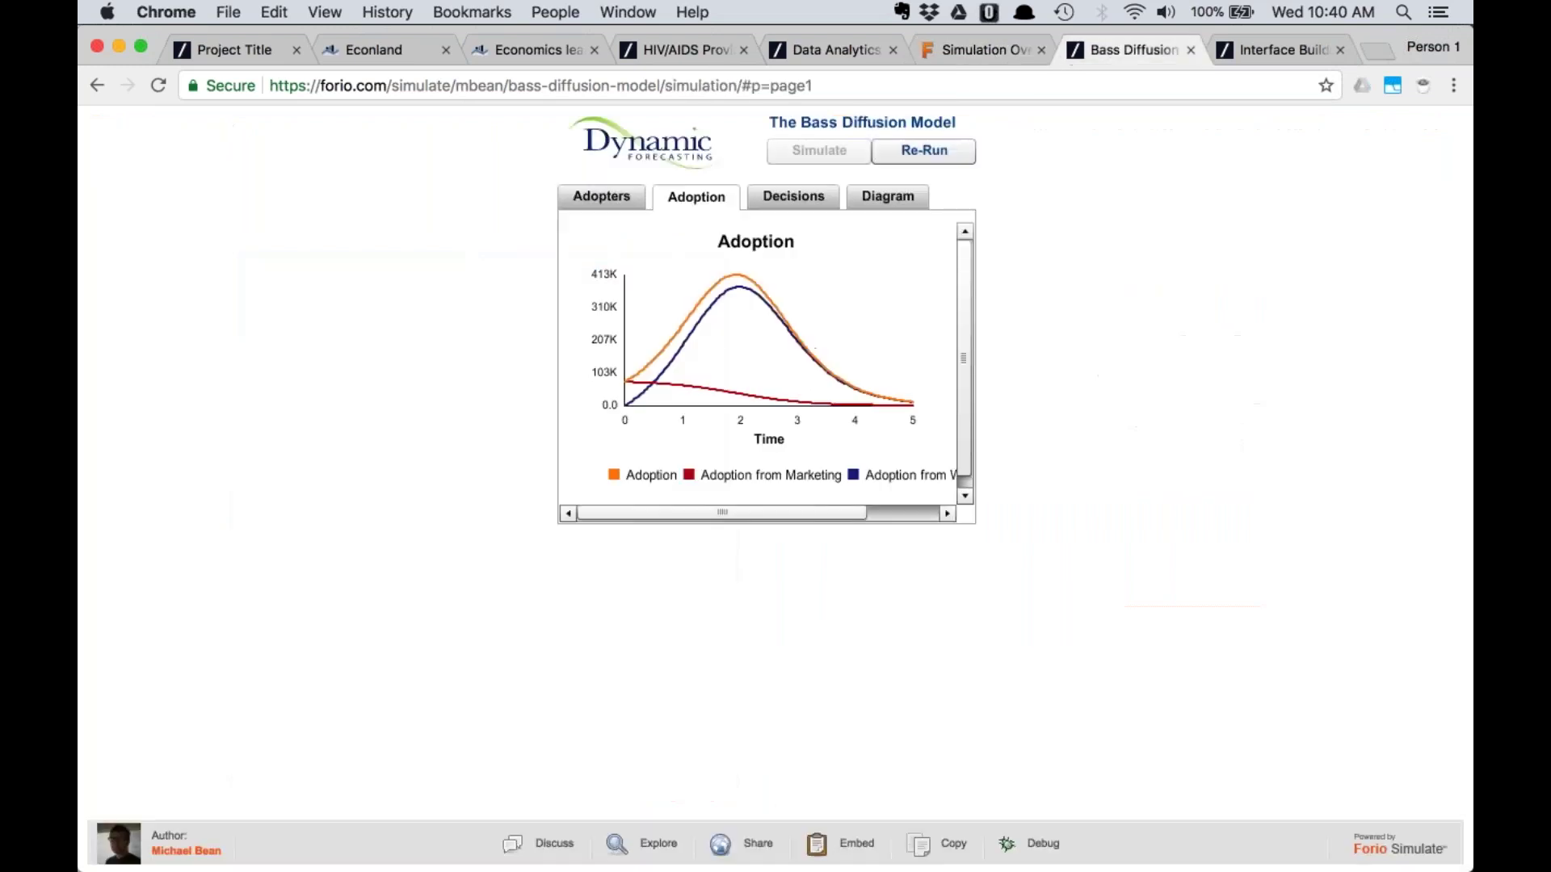
pyautogui.click(798, 194)
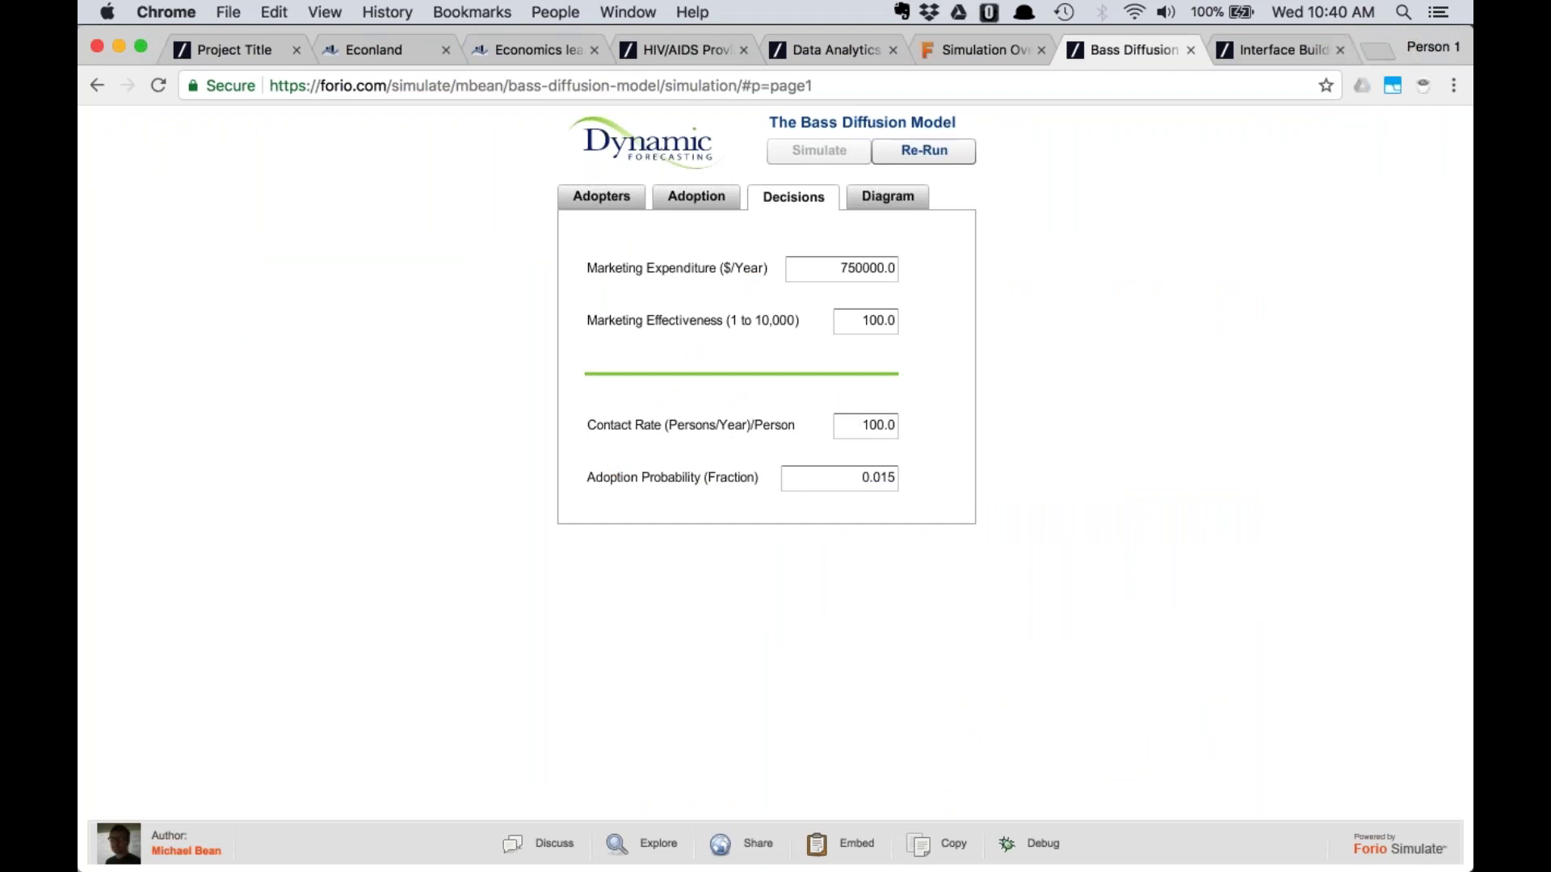
pyautogui.click(1249, 48)
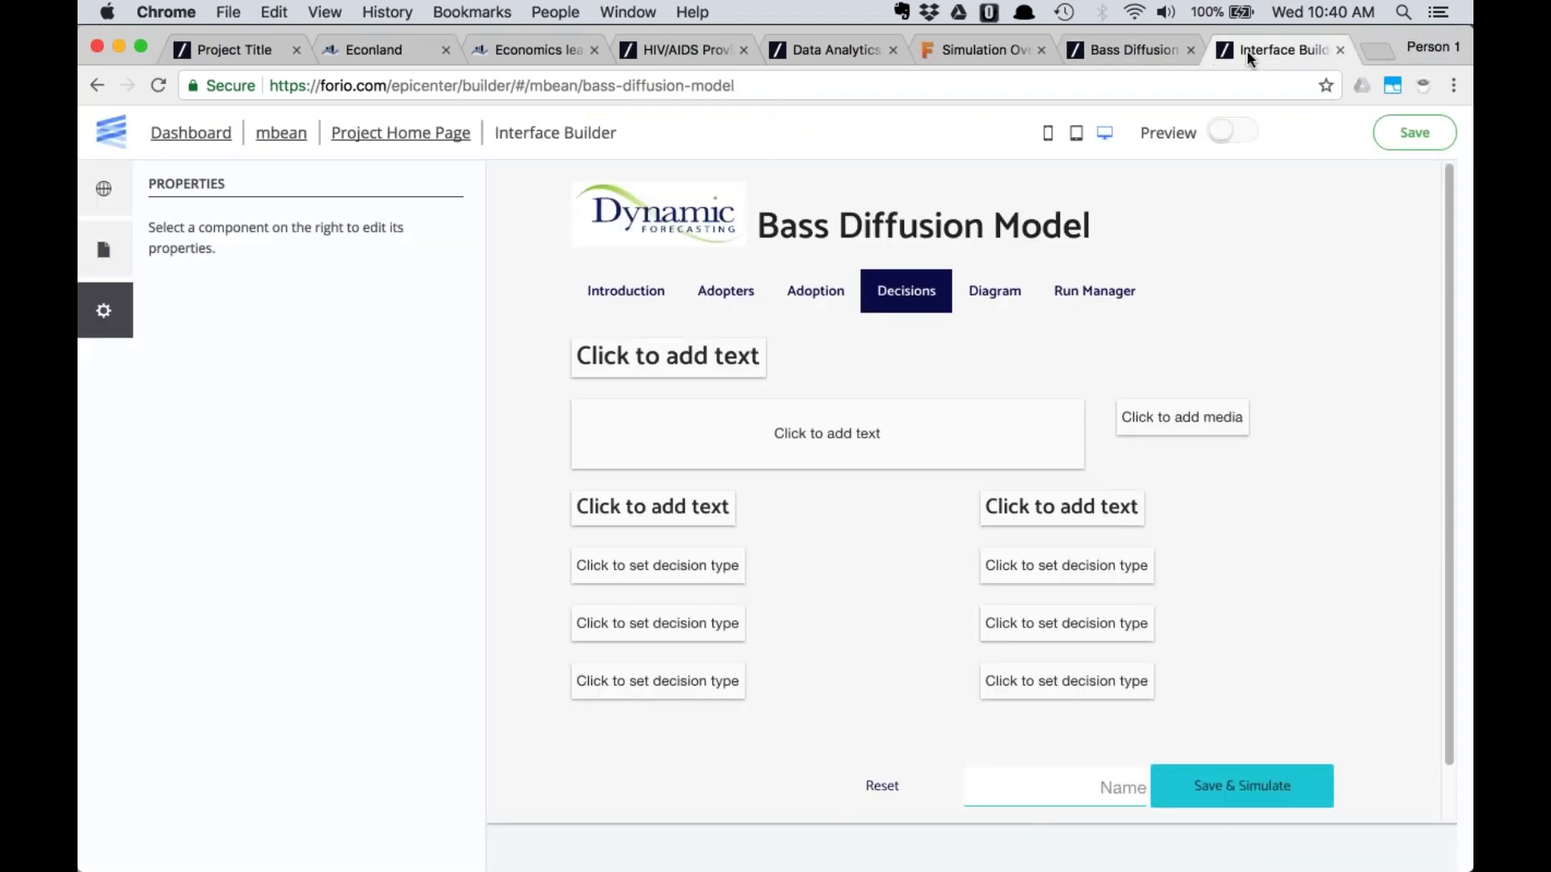
pyautogui.click(650, 571)
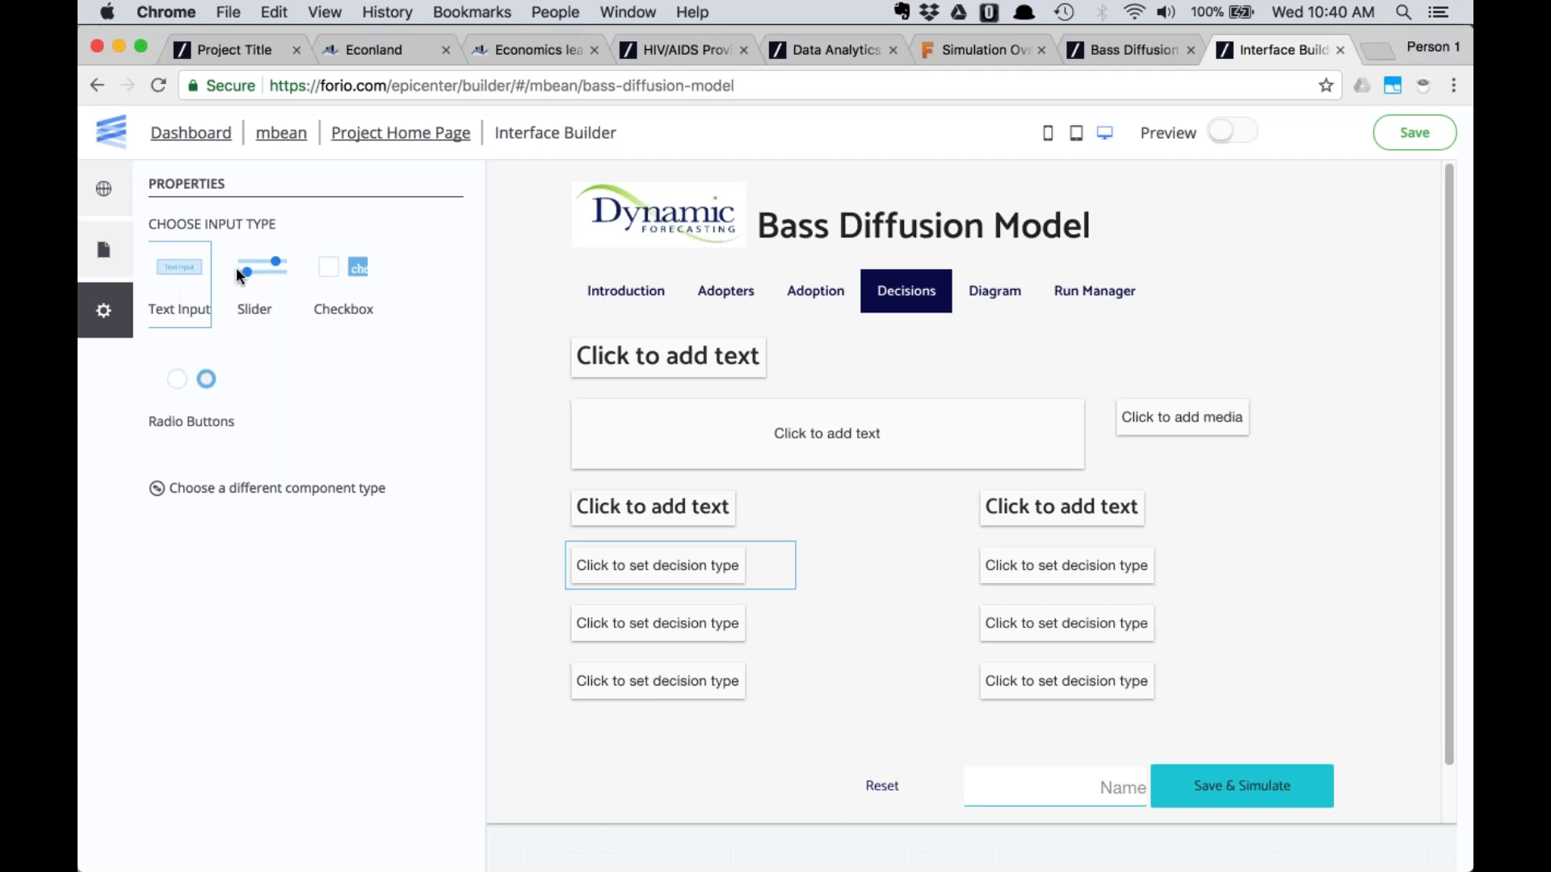
pyautogui.click(1122, 45)
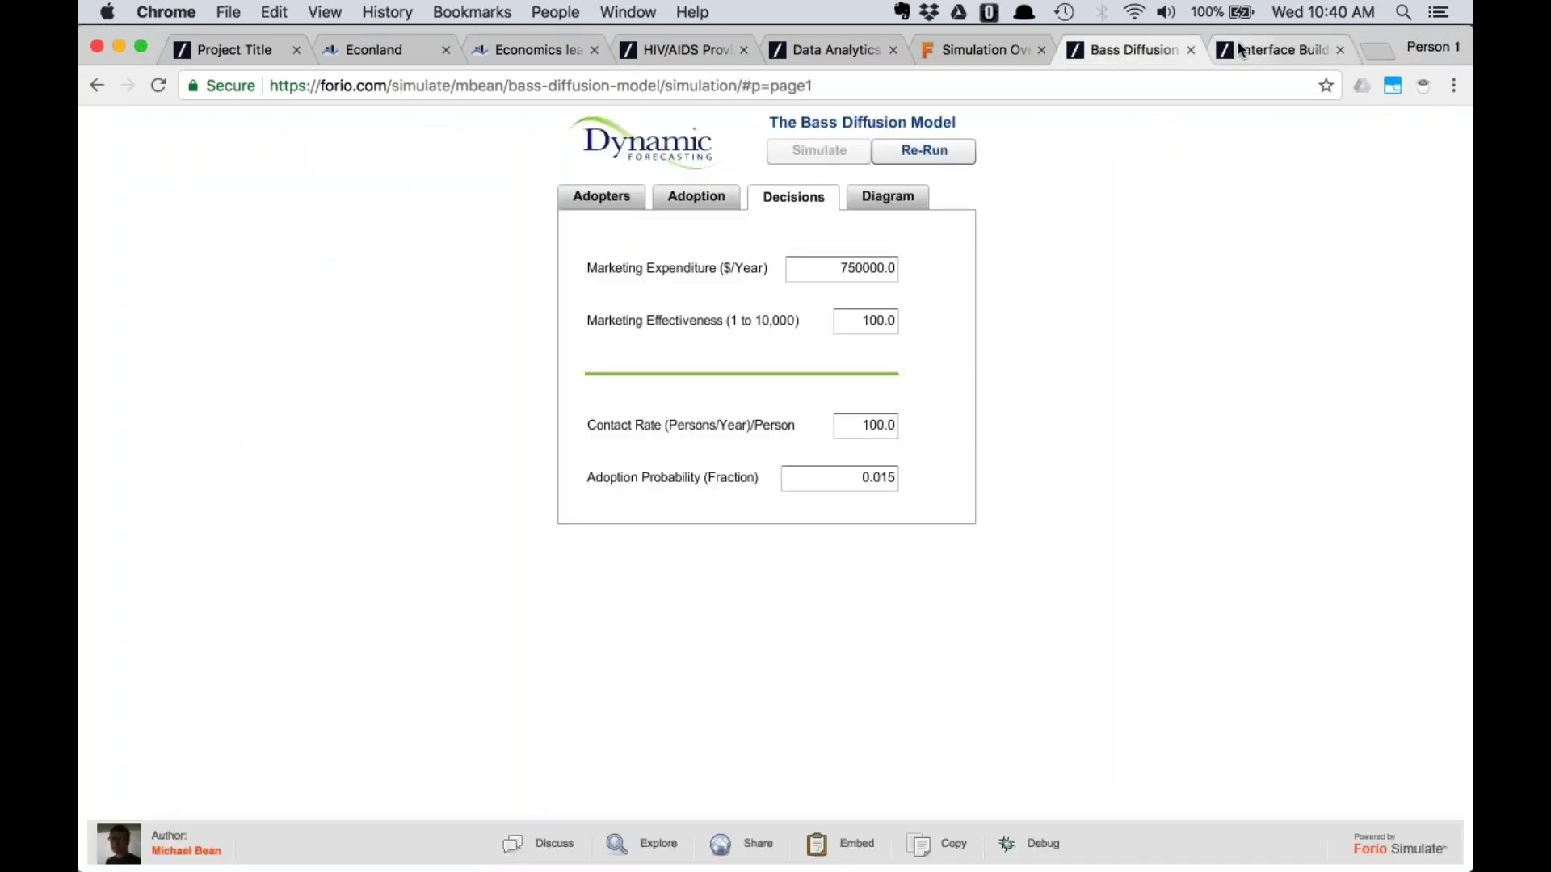
pyautogui.click(1241, 50)
# Make the first decision a text input labelled 'Marketing Expenditure'
pyautogui.click(189, 281)
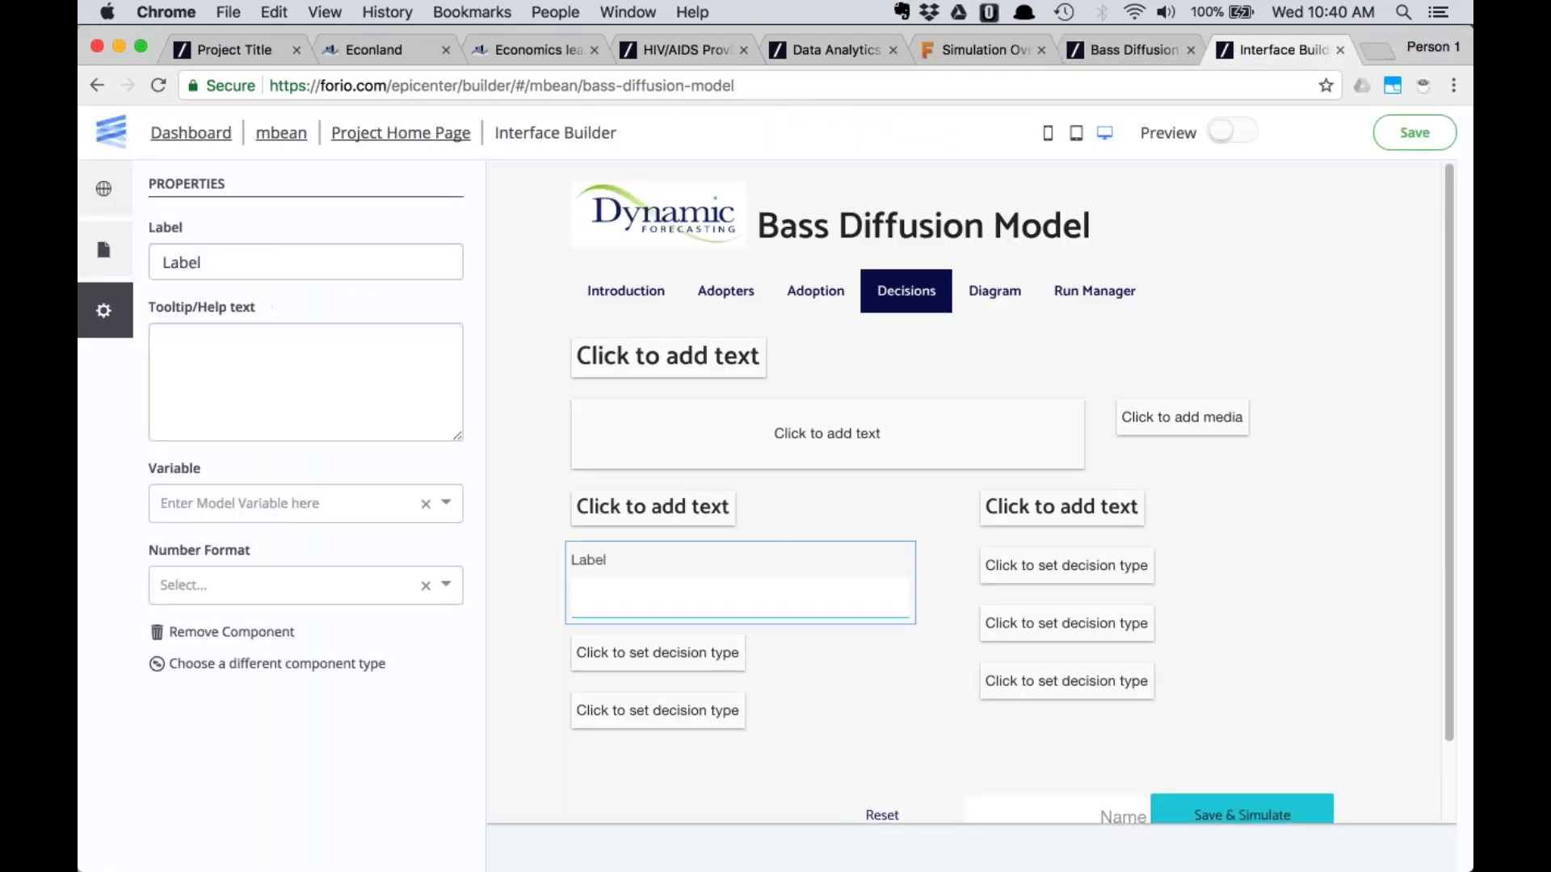
pyautogui.moveTo(202, 263); pyautogui.dragTo(98, 271)
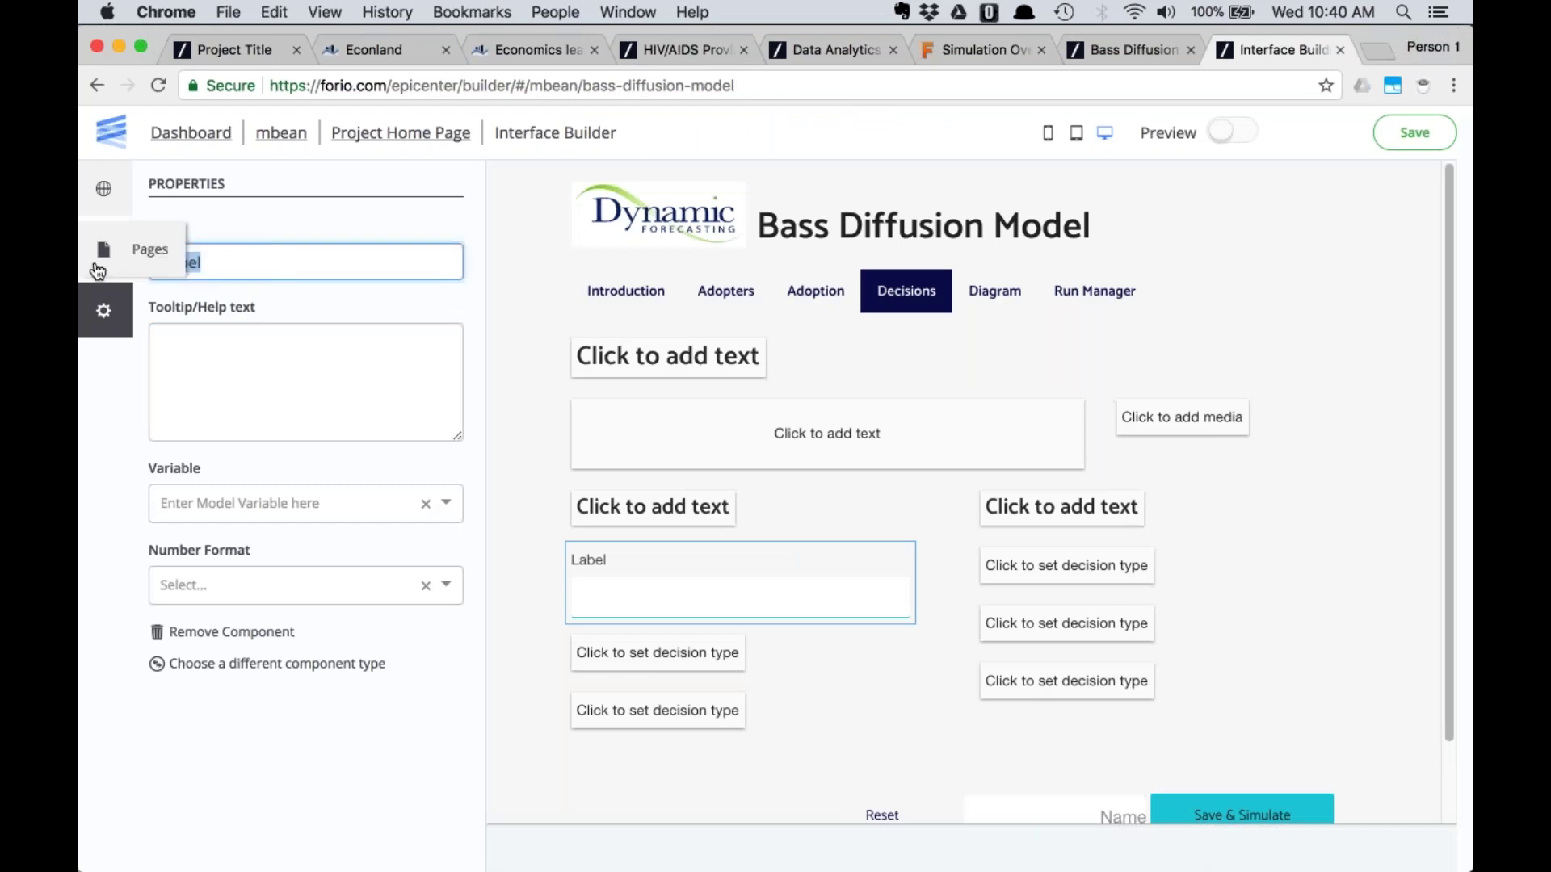
pyautogui.write('Marketing Ex')
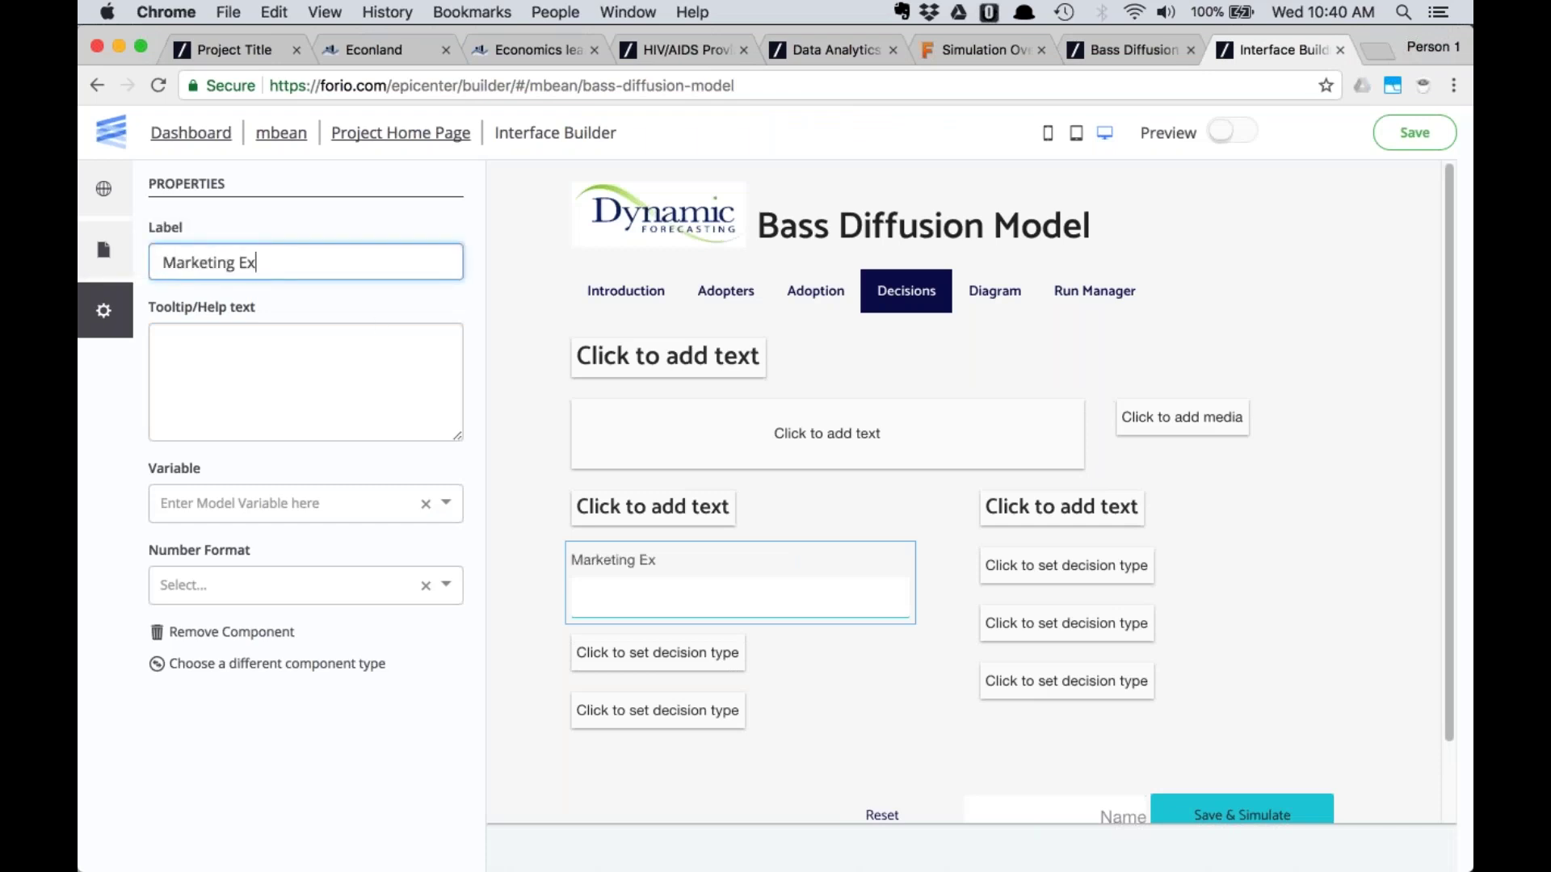
pyautogui.write('penditure')
# Link the Marketing Expenditure input to the Total Marketing Expenditure variable
pyautogui.click(355, 501)
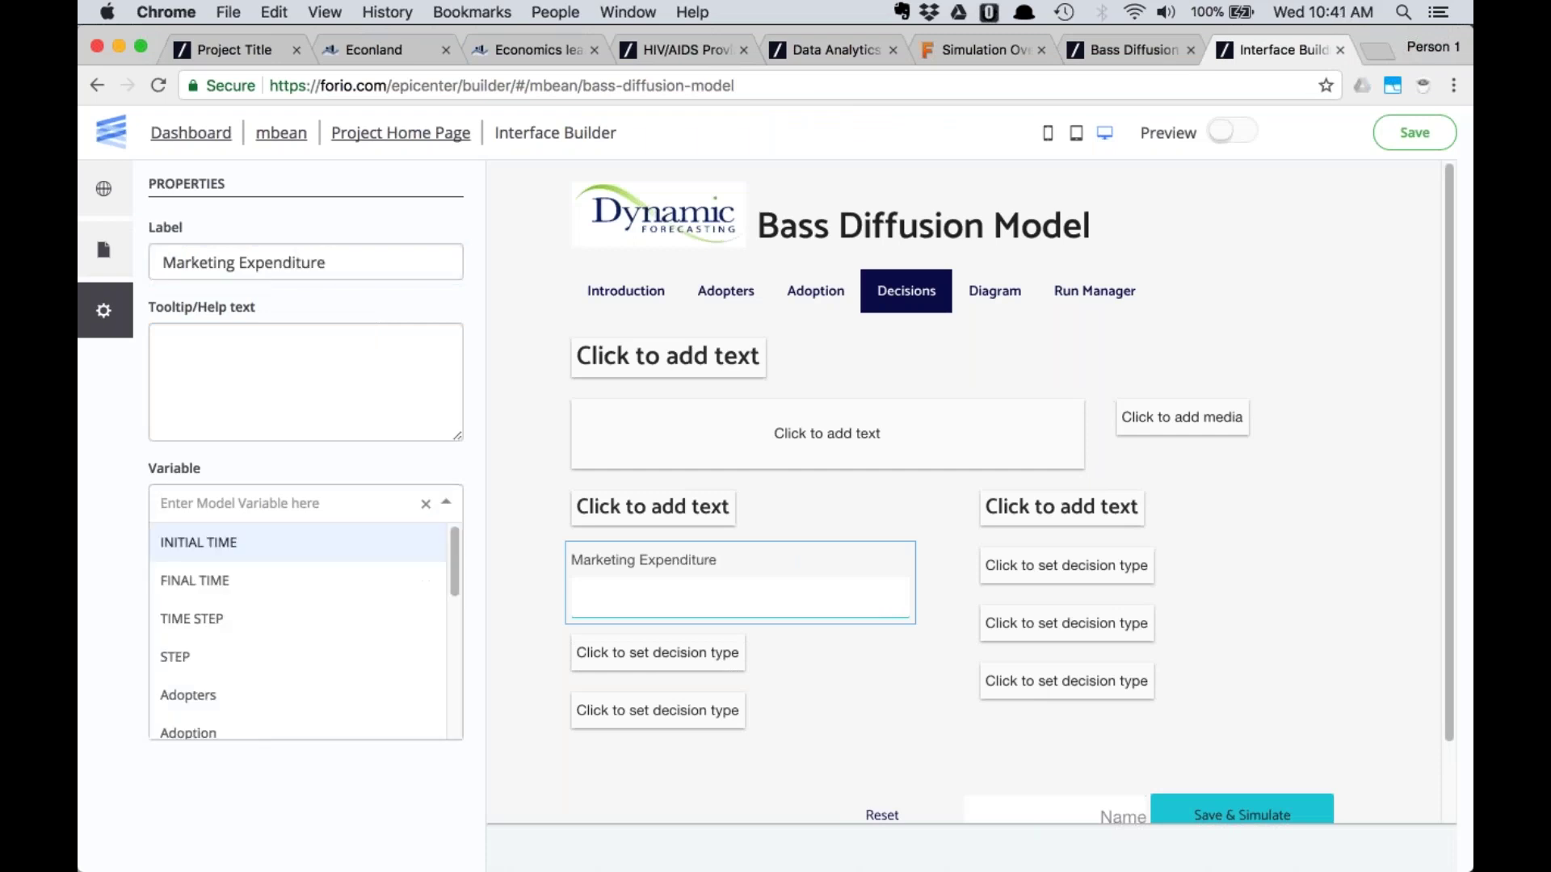
pyautogui.write('m')
pyautogui.press('BackSpace')
pyautogui.write('to')
pyautogui.click(324, 543)
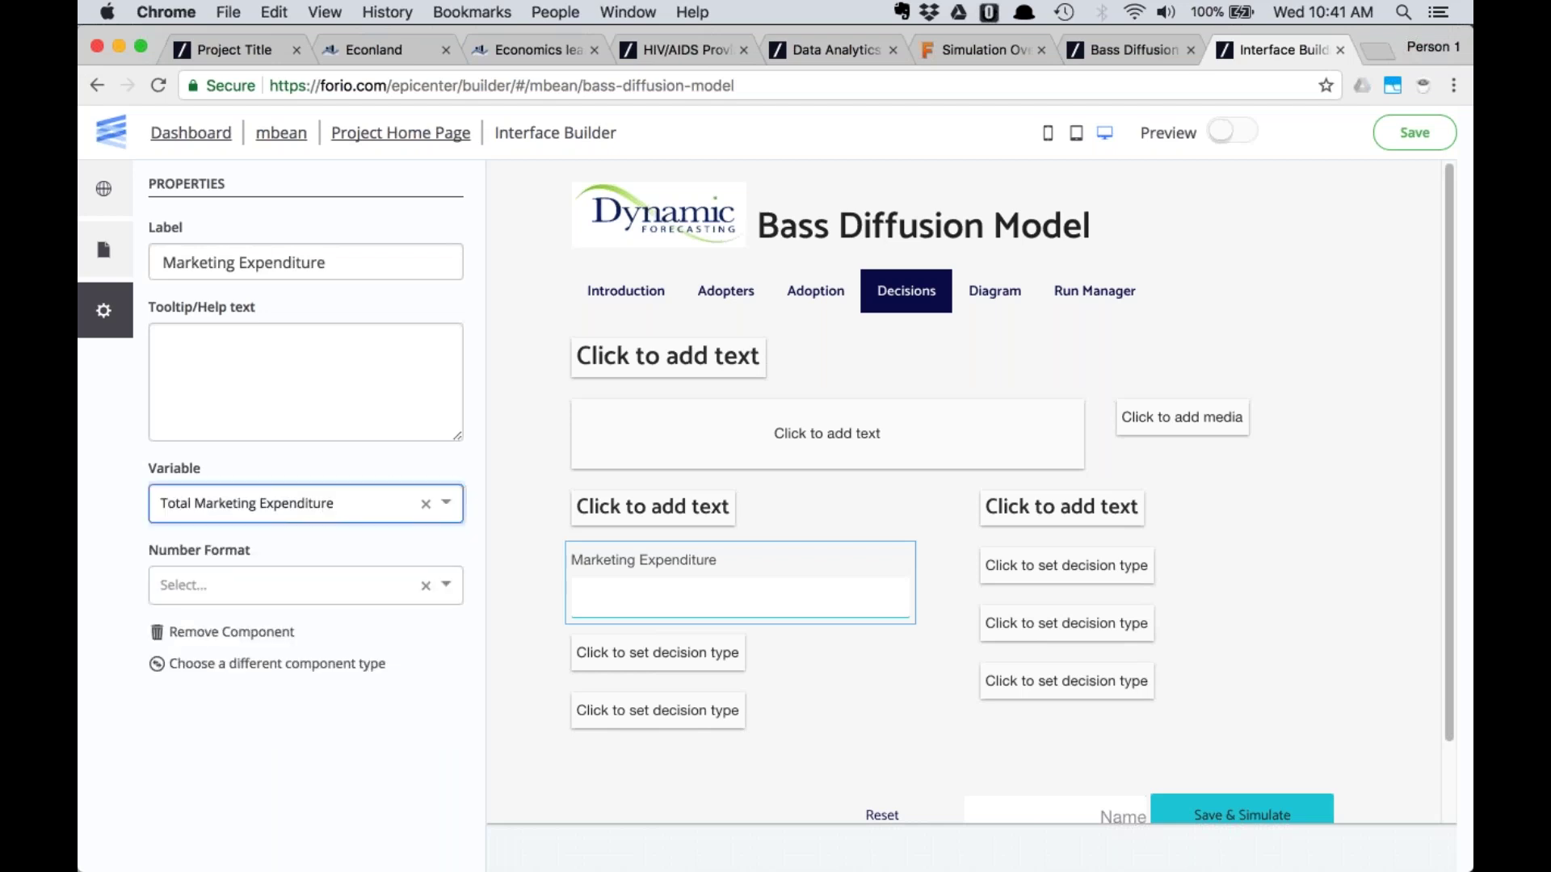
# Apply the custom $#,##0 number format to the input
pyautogui.click(260, 584)
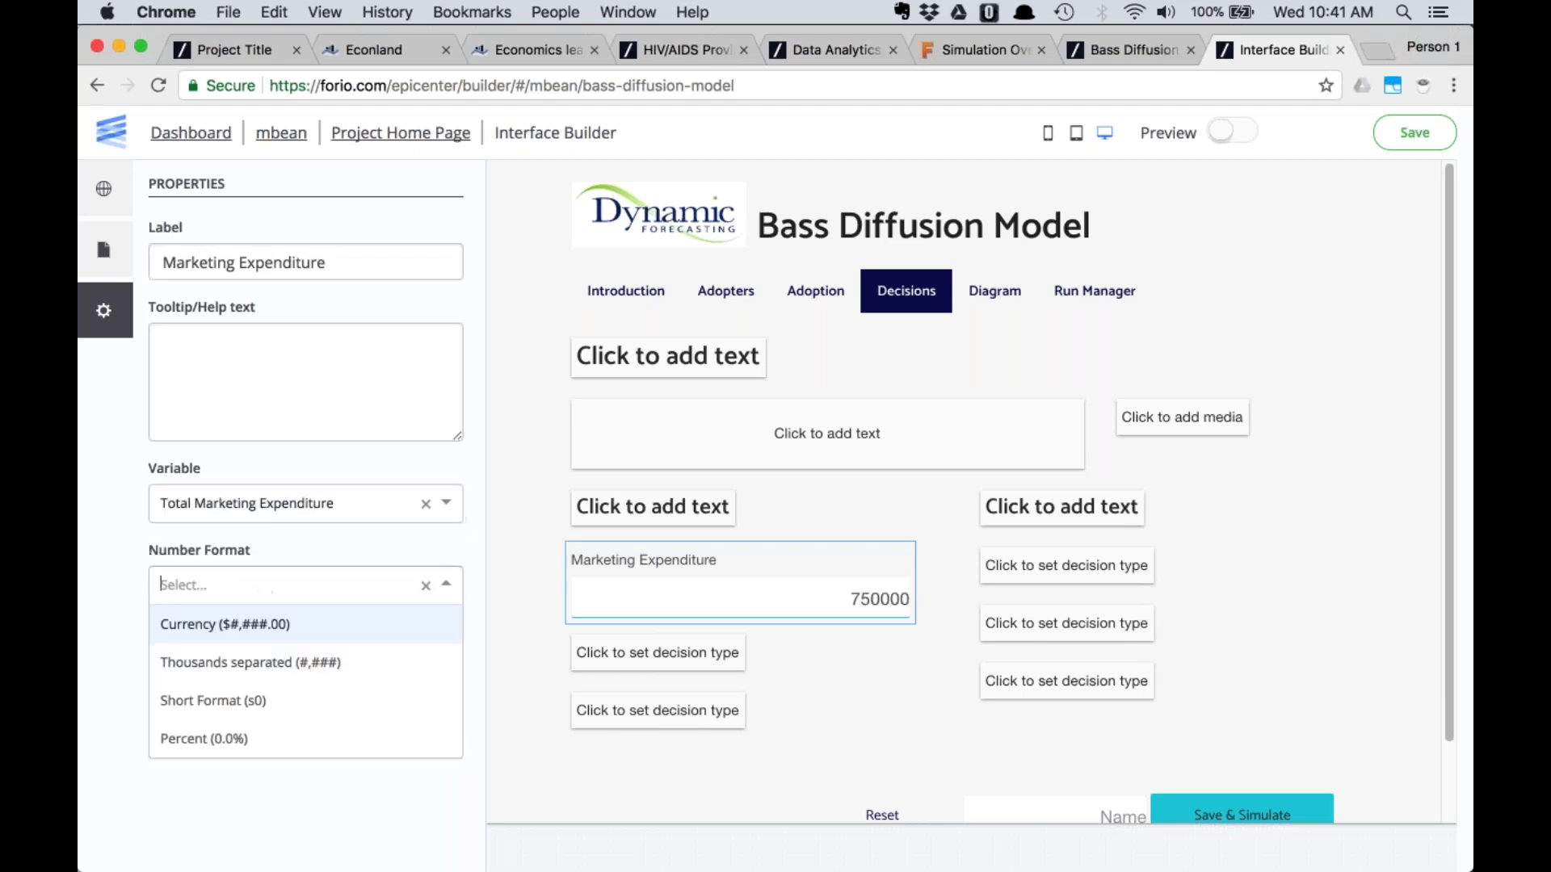
pyautogui.click(256, 626)
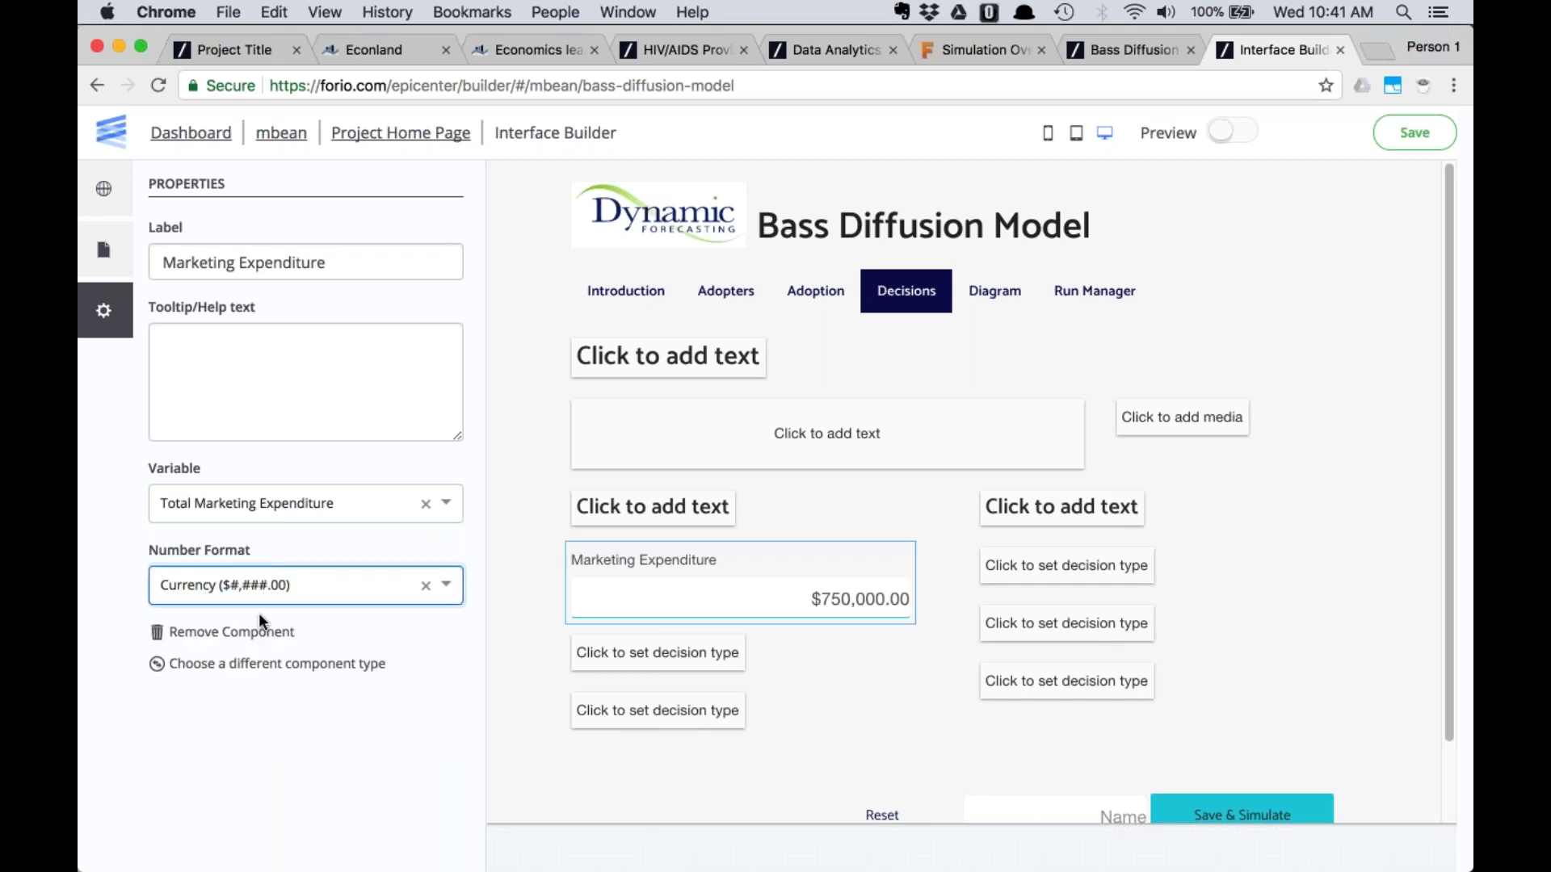
pyautogui.click(287, 585)
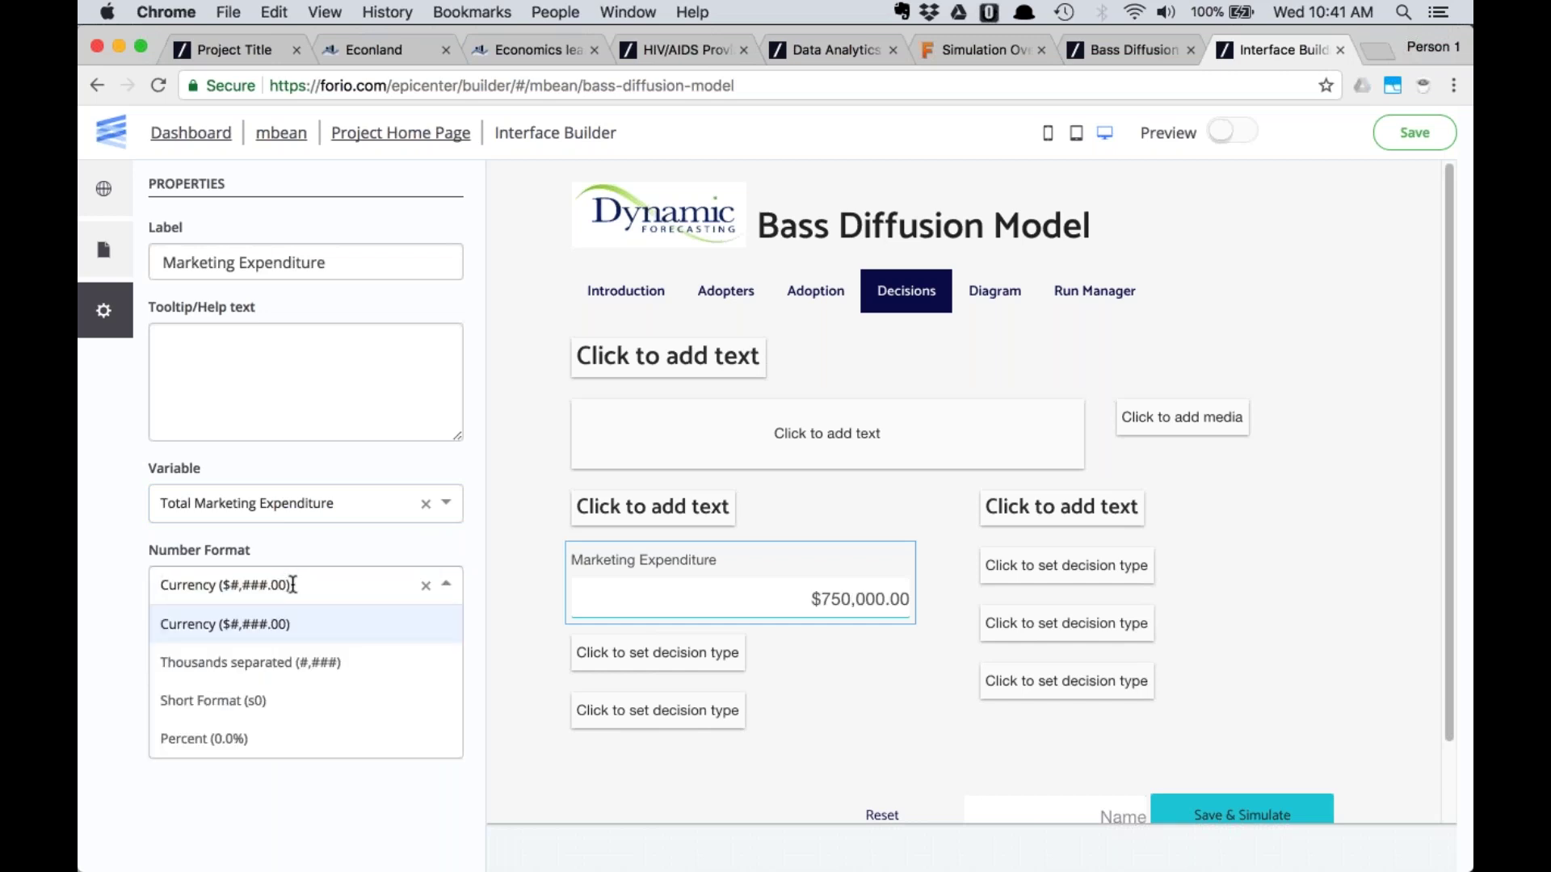
pyautogui.write('$')
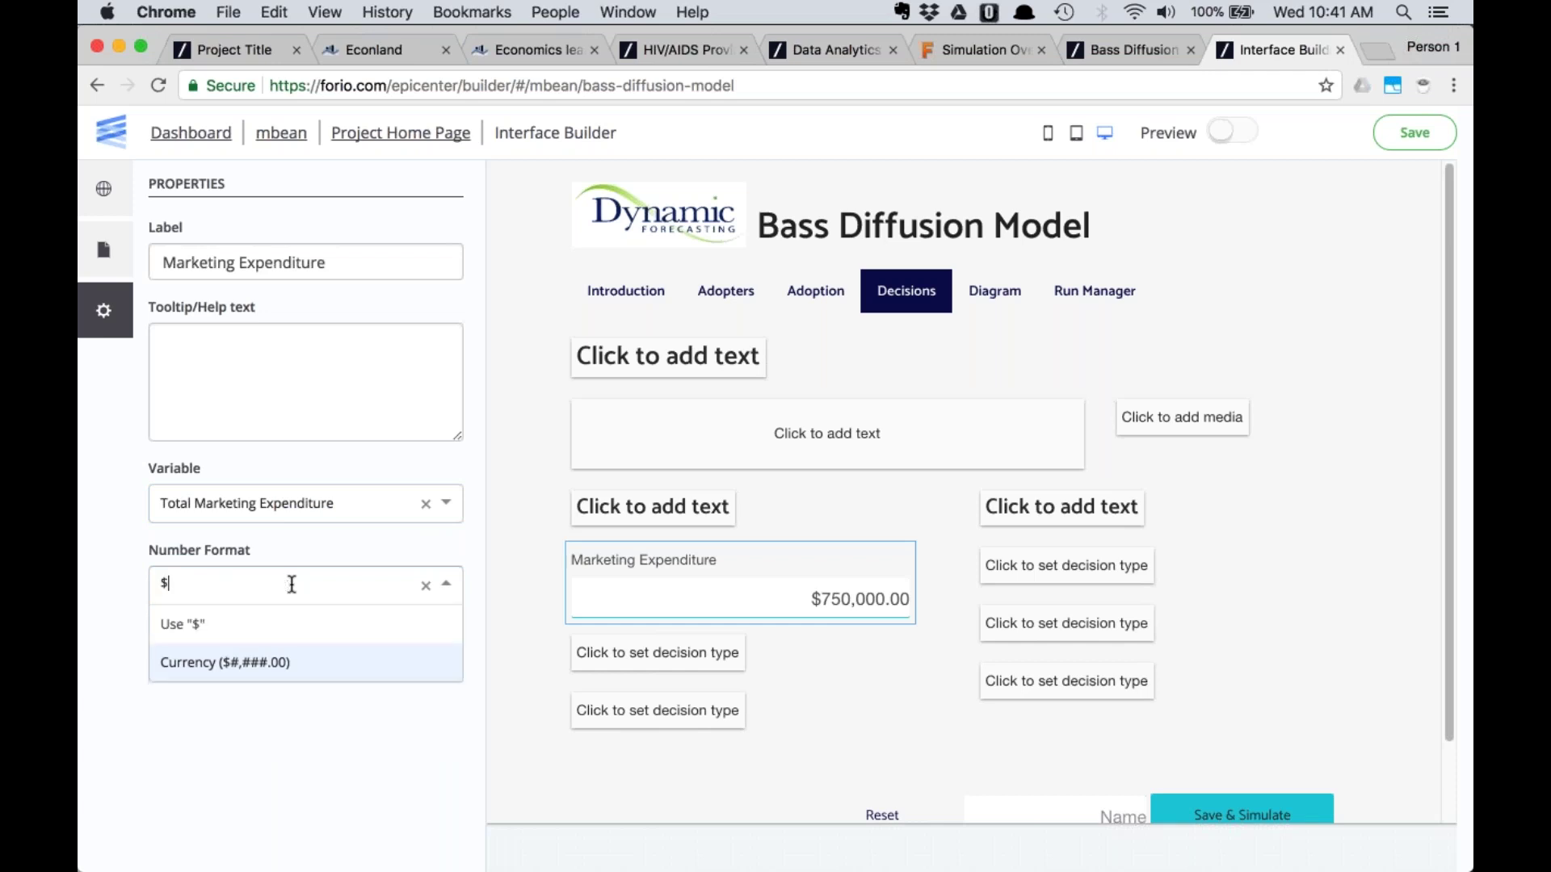
pyautogui.write('#,##0')
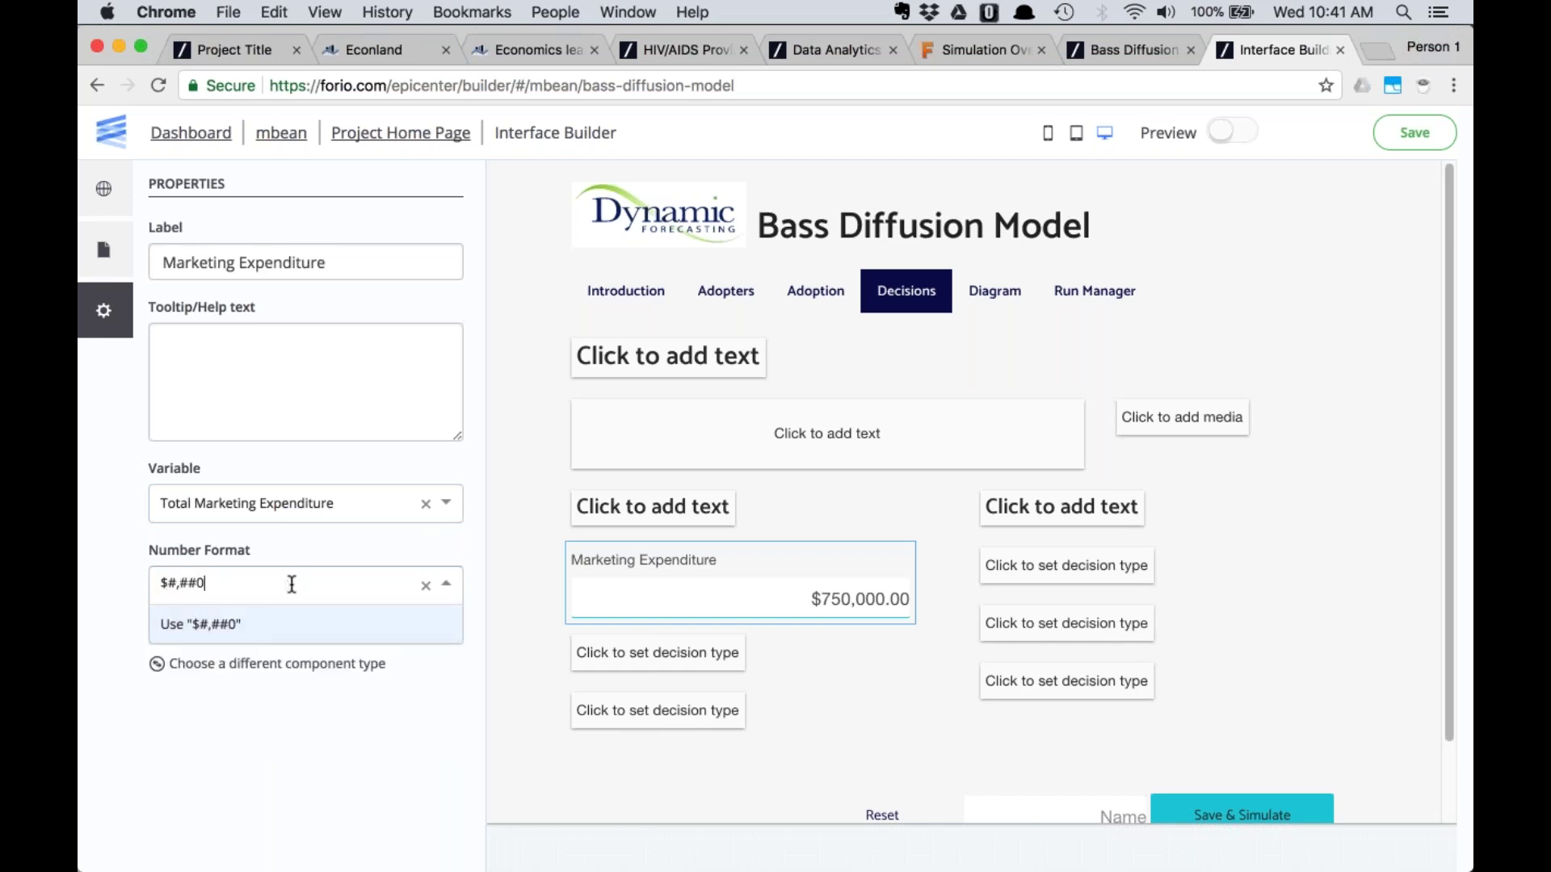
pyautogui.press('Return')
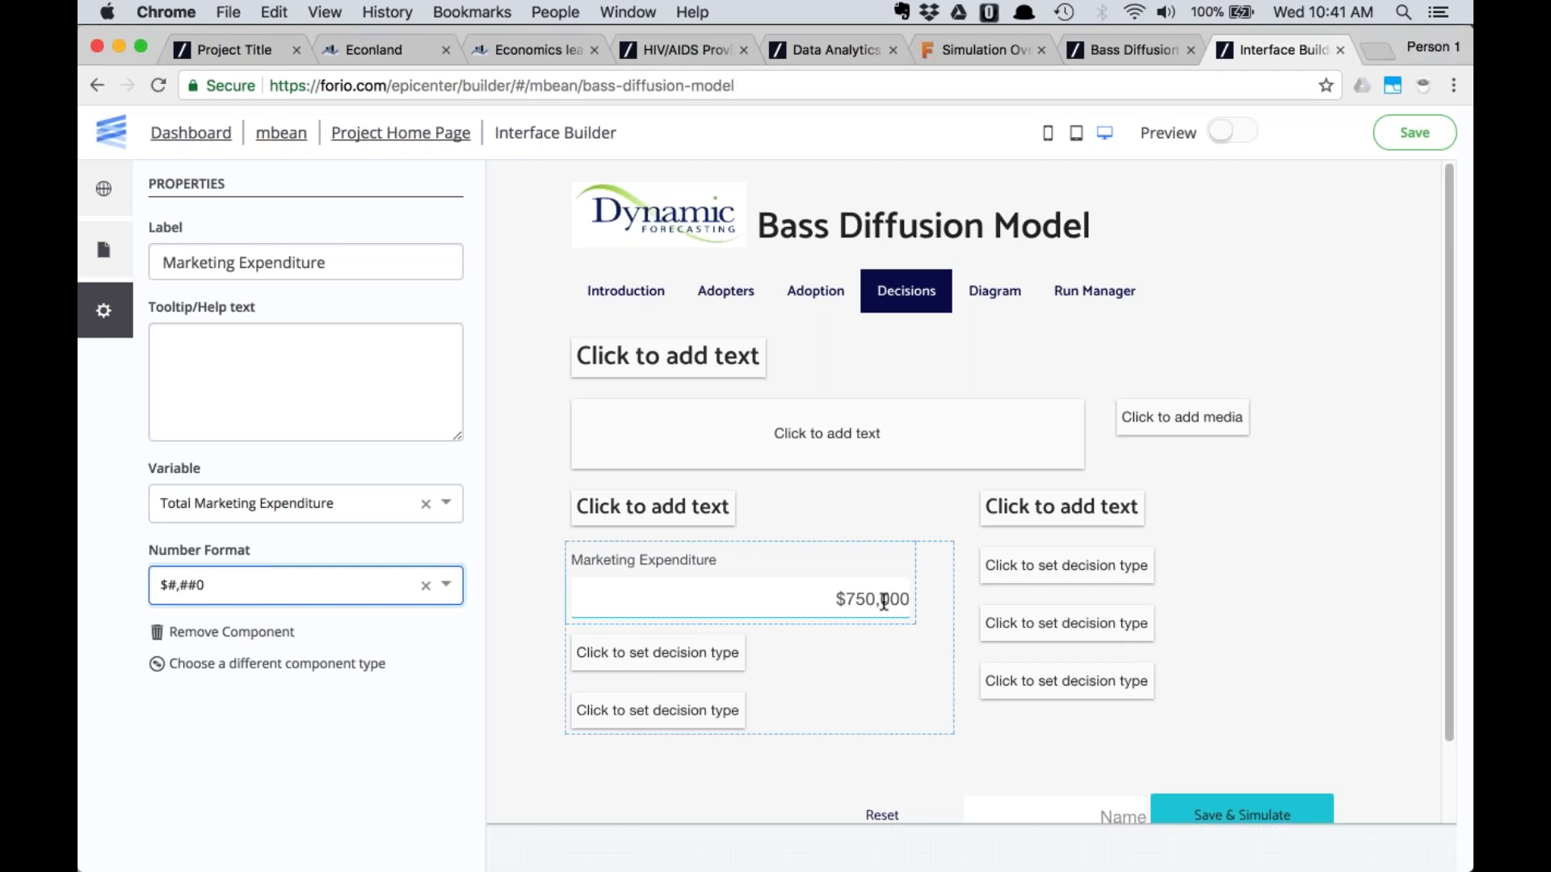
pyautogui.click(648, 661)
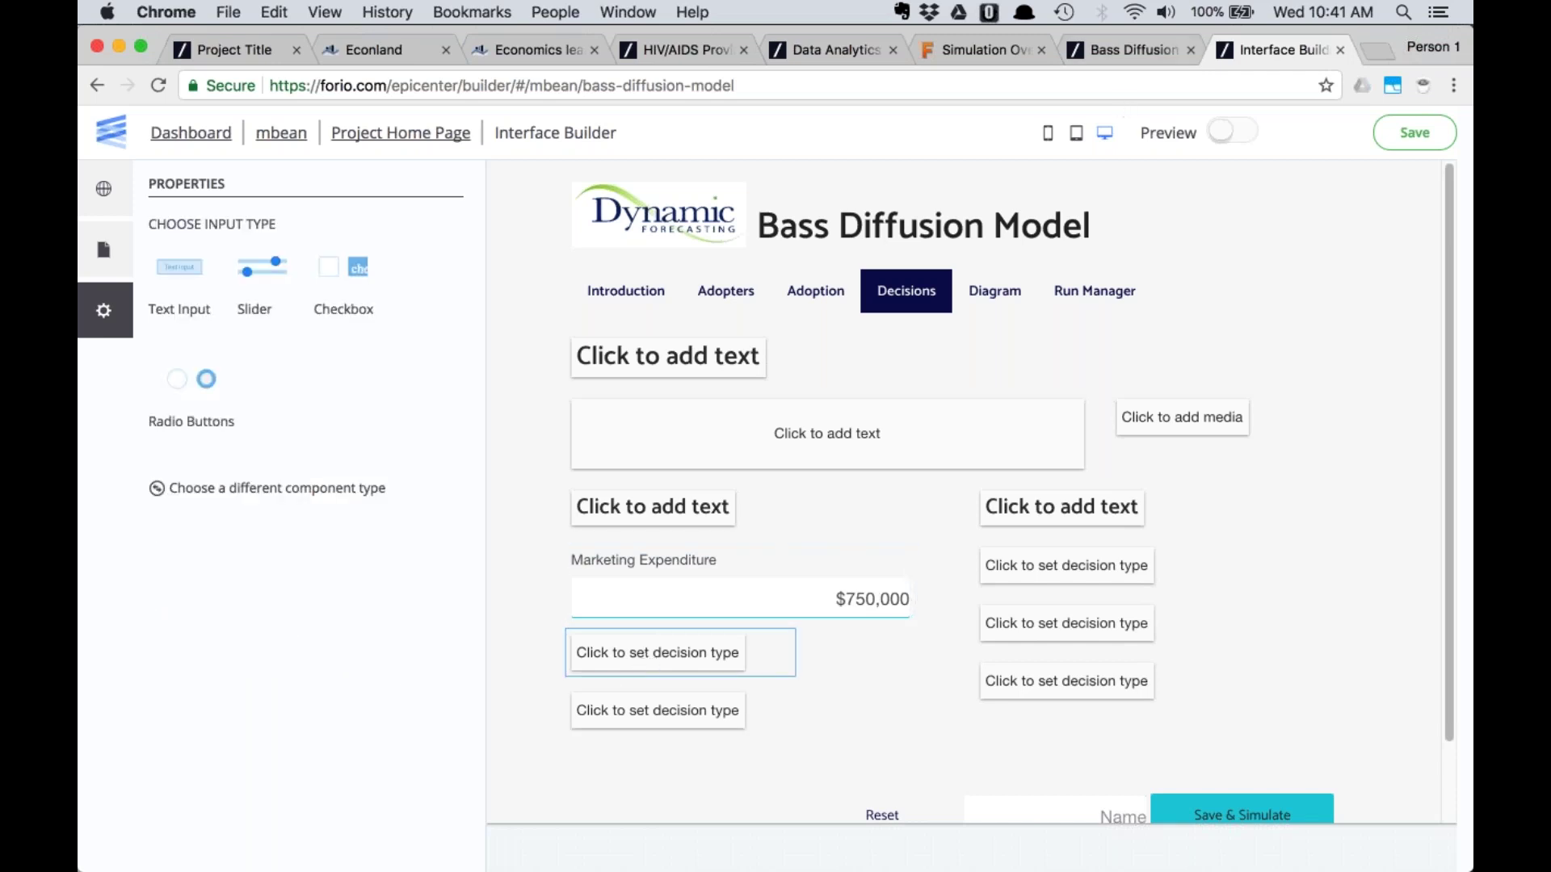
# Make the decision box a Marketing Effectiveness slider bound to its variable, with thousands-separated format
pyautogui.click(1121, 50)
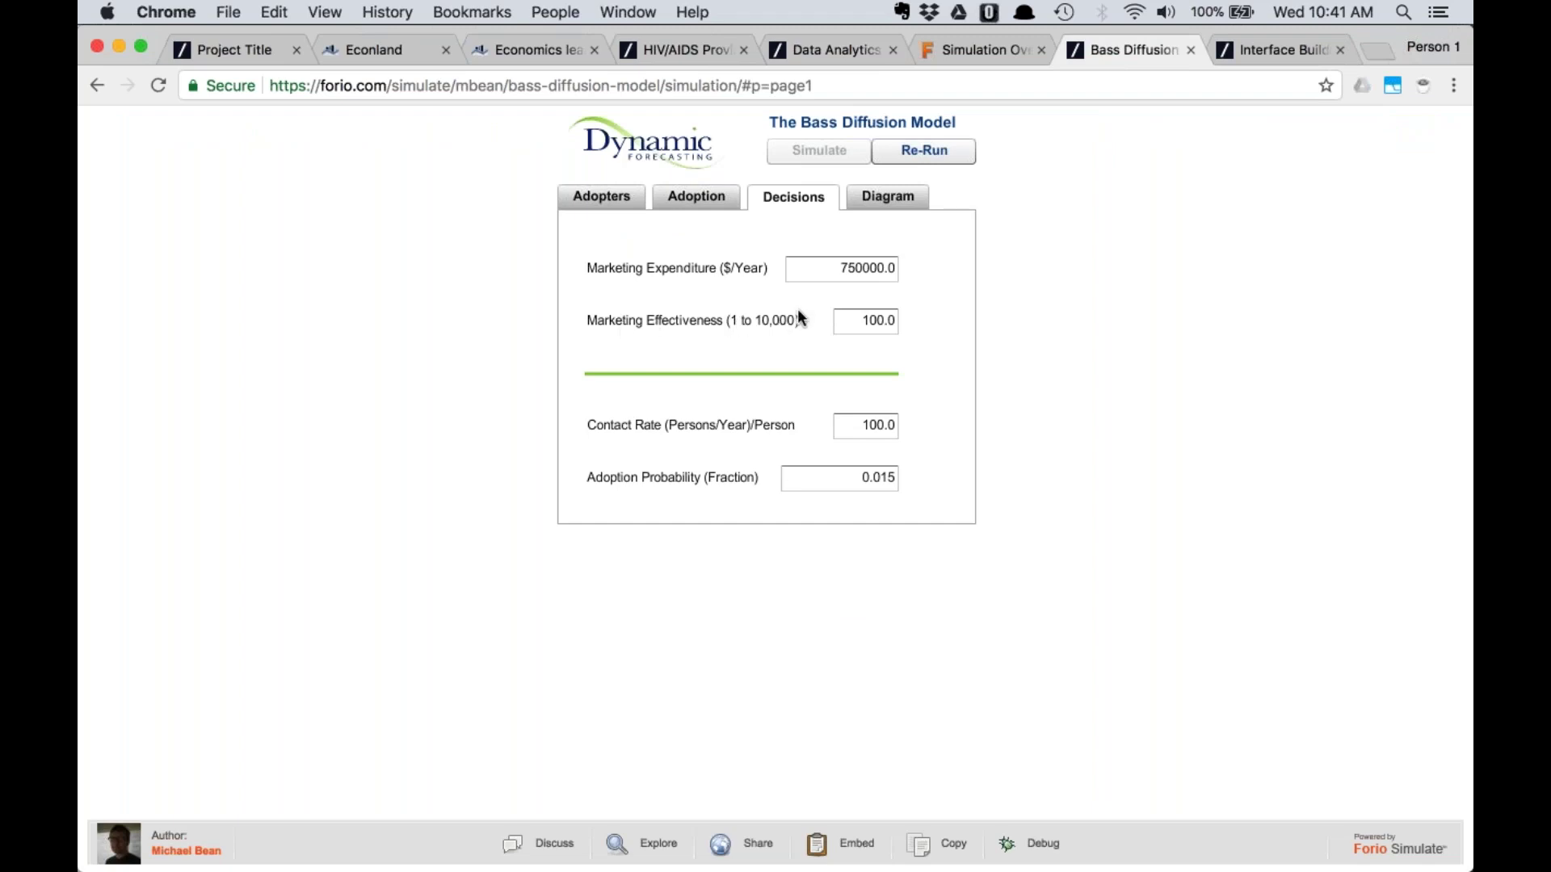
pyautogui.click(1269, 48)
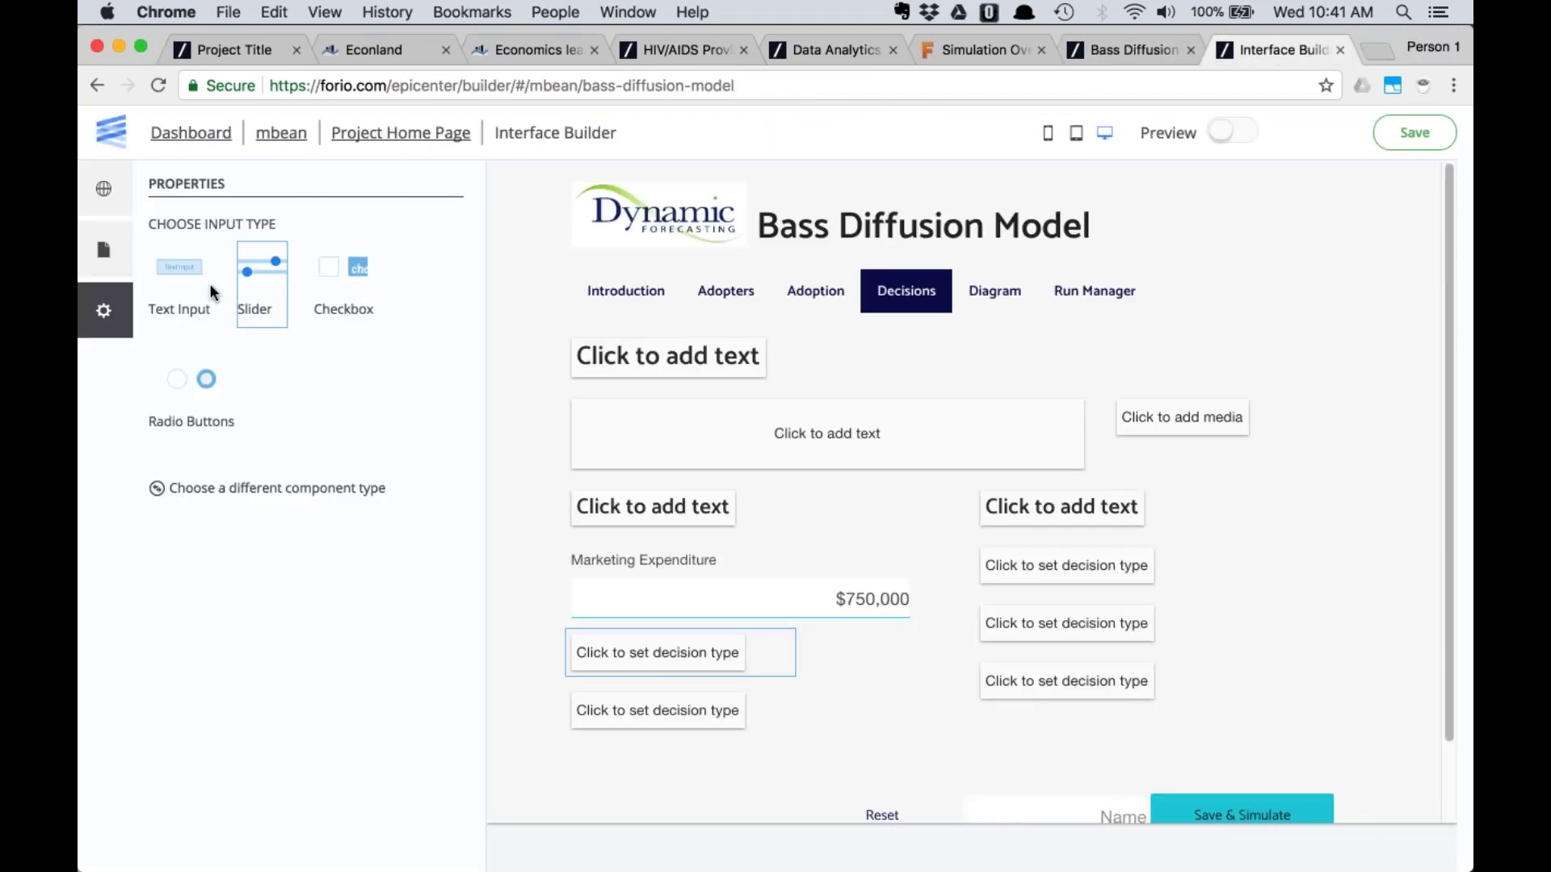
pyautogui.click(252, 271)
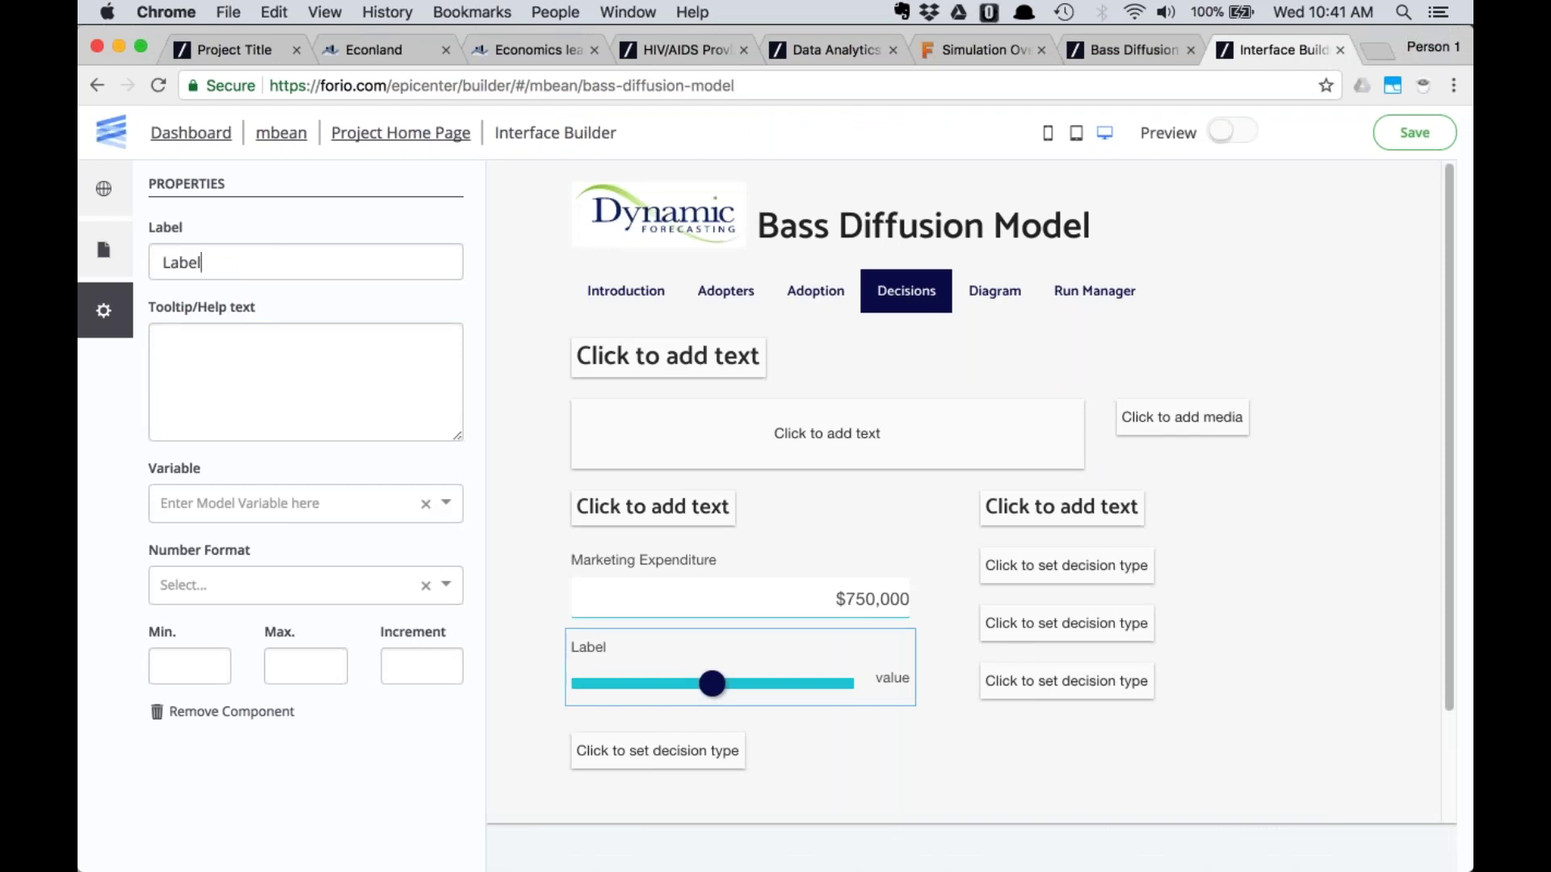
pyautogui.press('super+a')
pyautogui.write('Marketing Effectiveness')
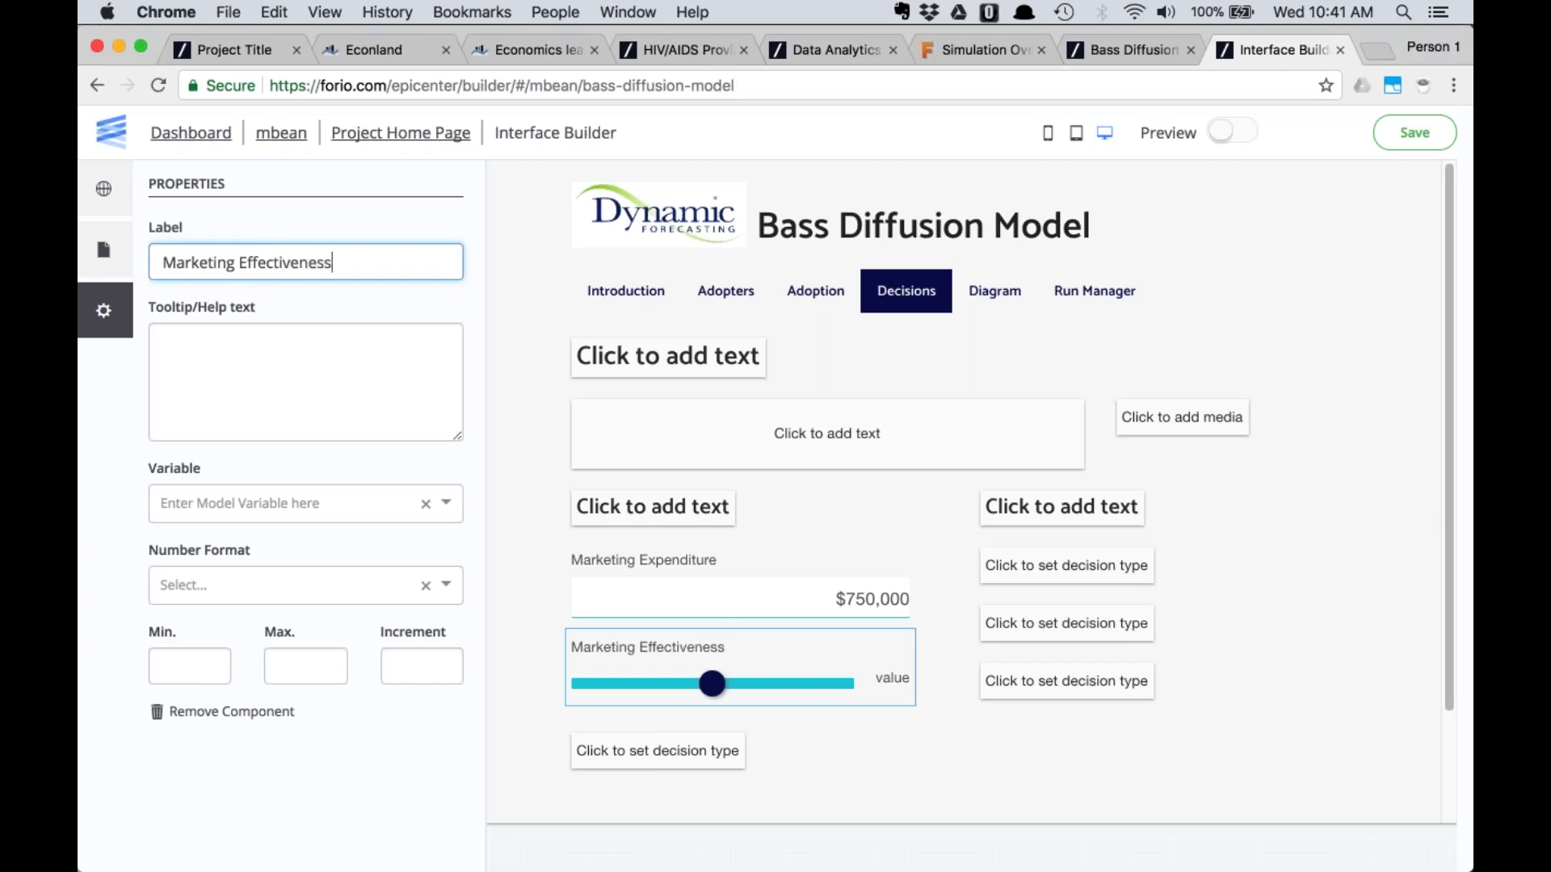
pyautogui.click(283, 503)
pyautogui.write('mar')
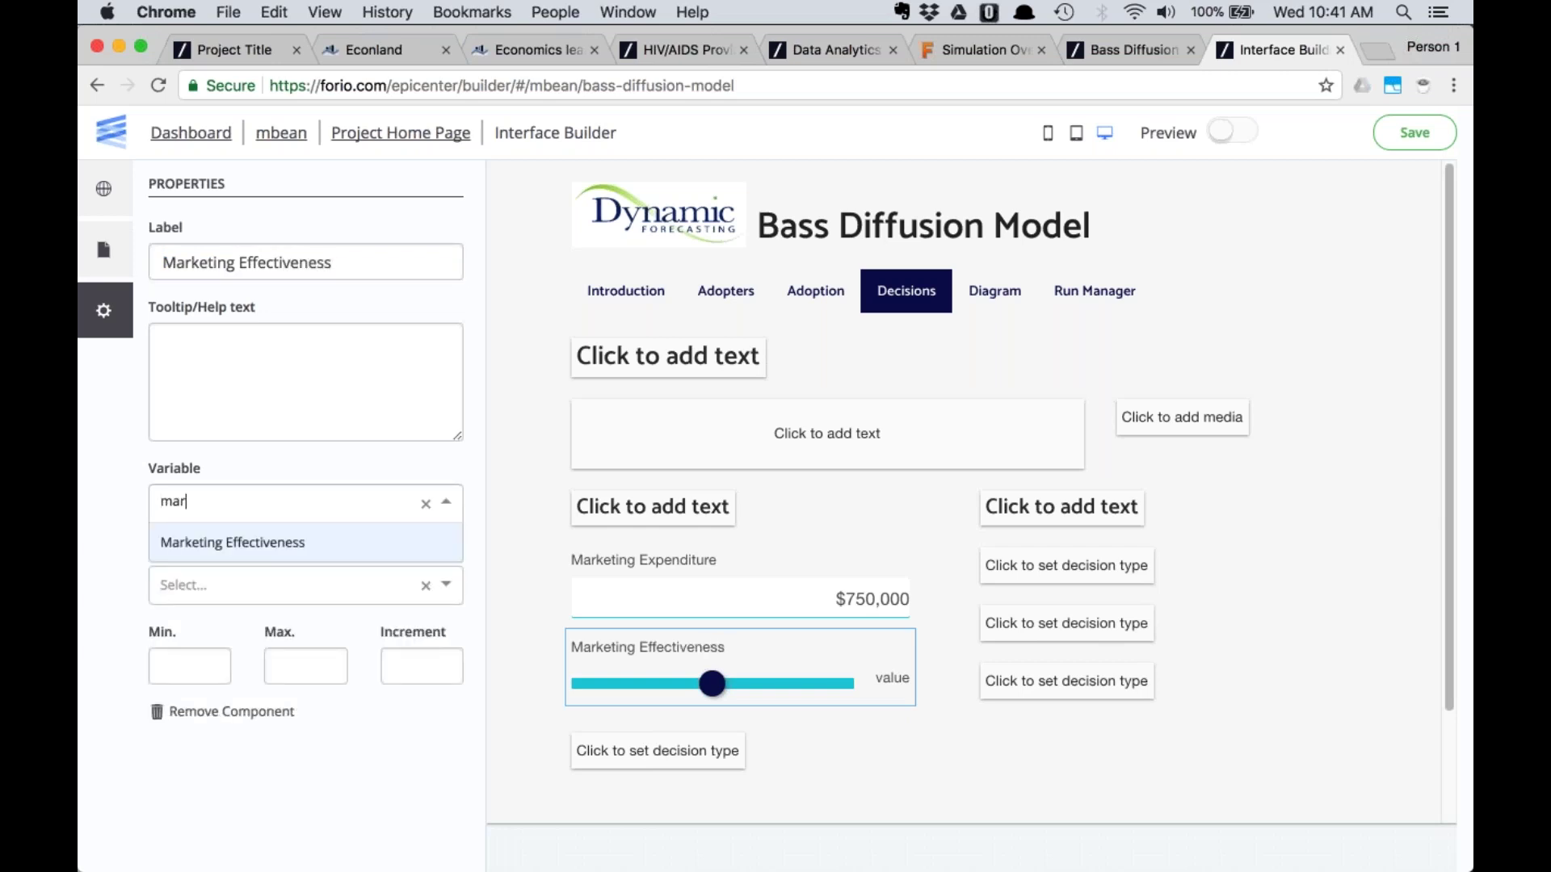
pyautogui.press('Return')
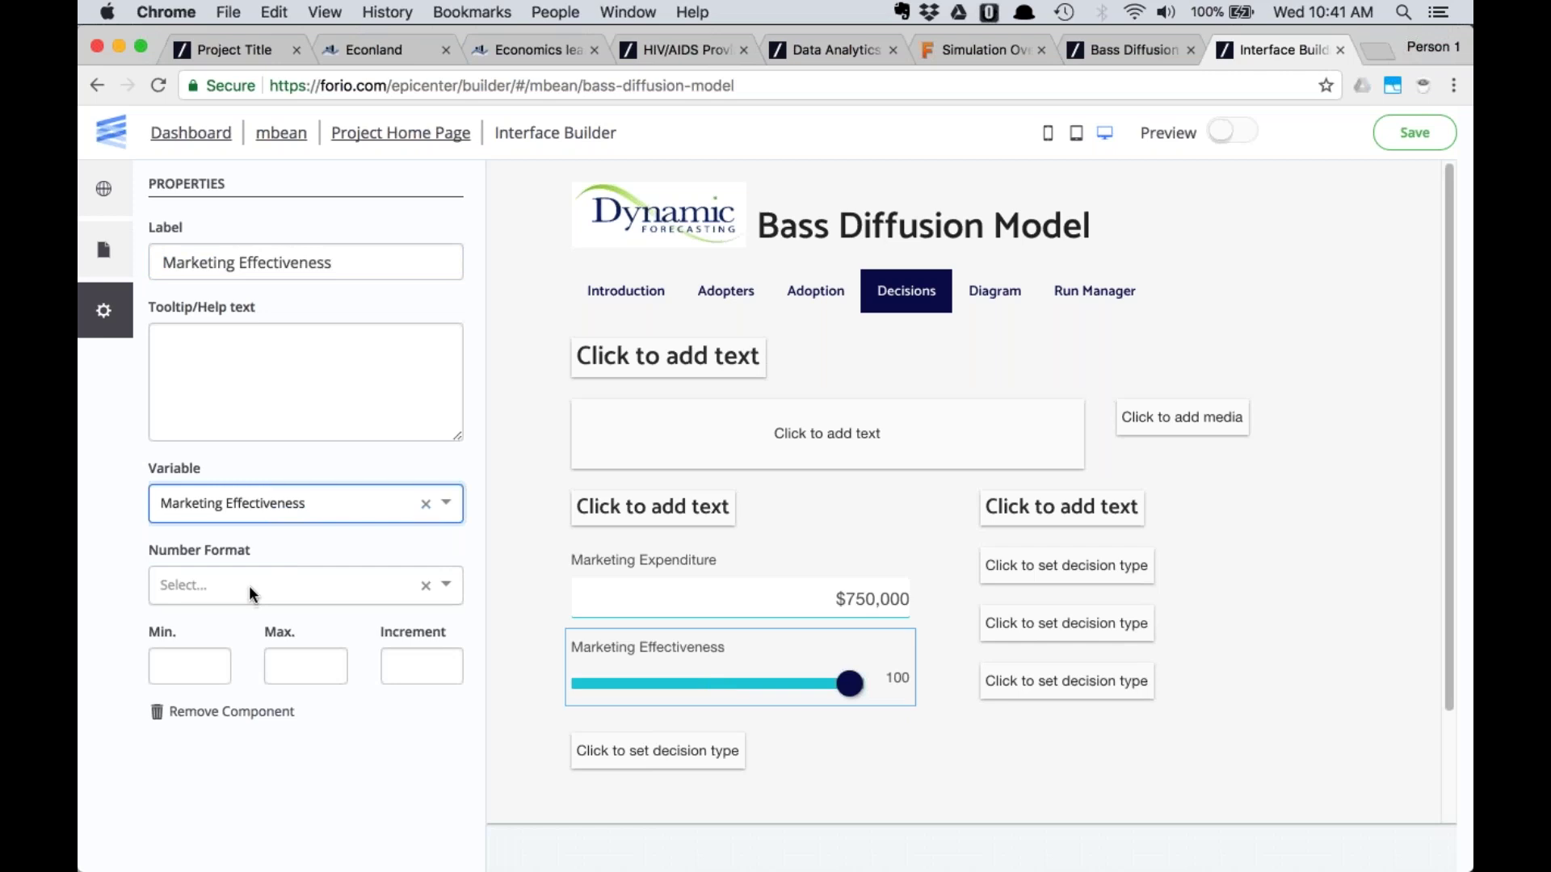
pyautogui.click(250, 589)
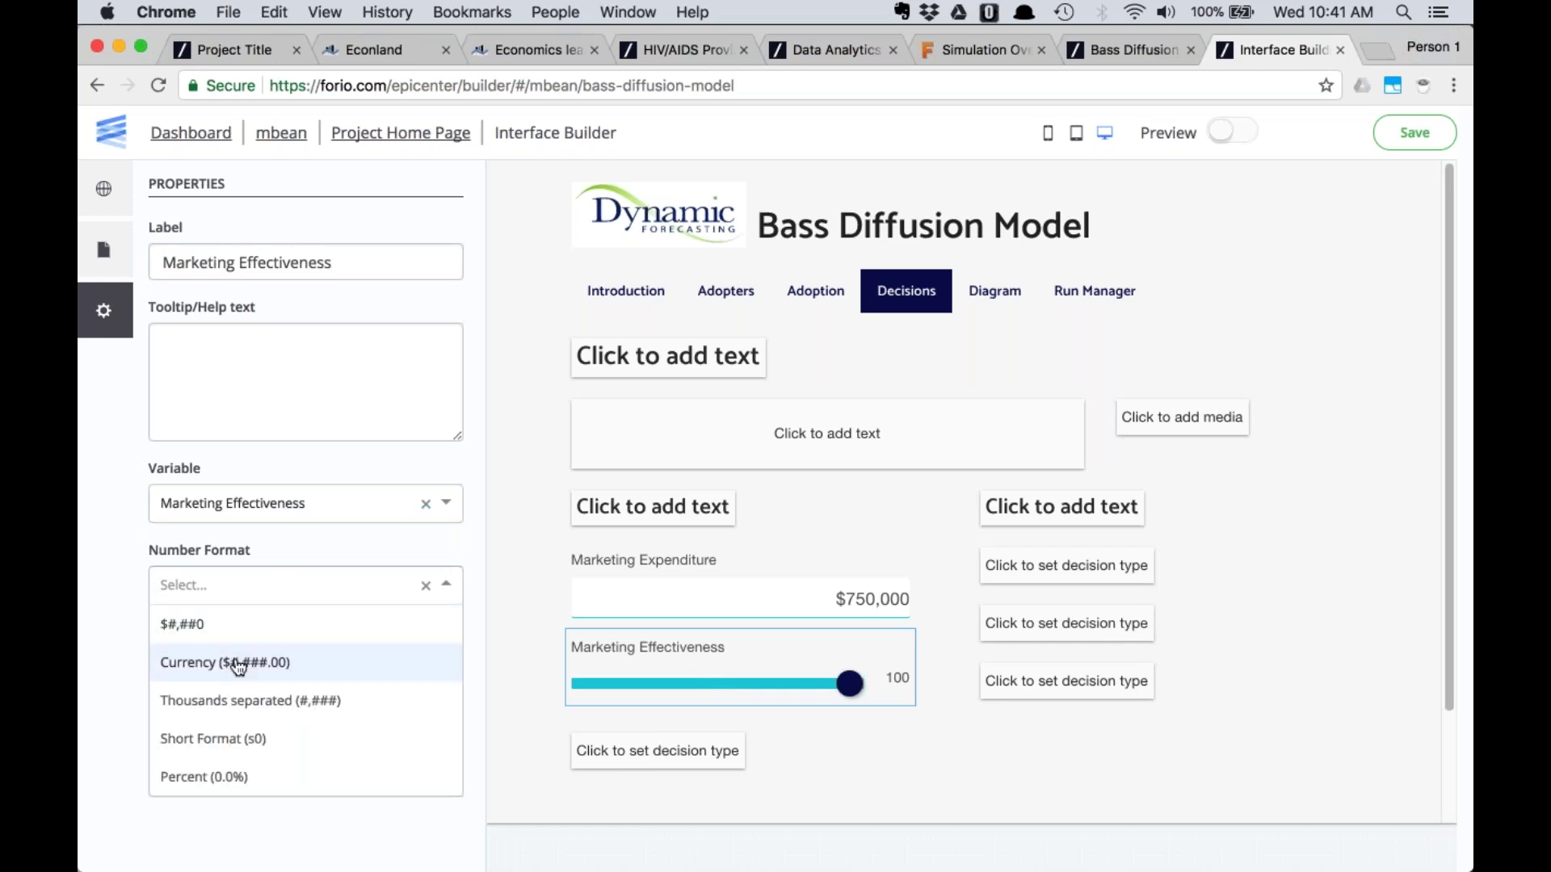
pyautogui.click(239, 699)
# Give the slider a range of 1 to 10000 with an increment of 1
pyautogui.click(192, 660)
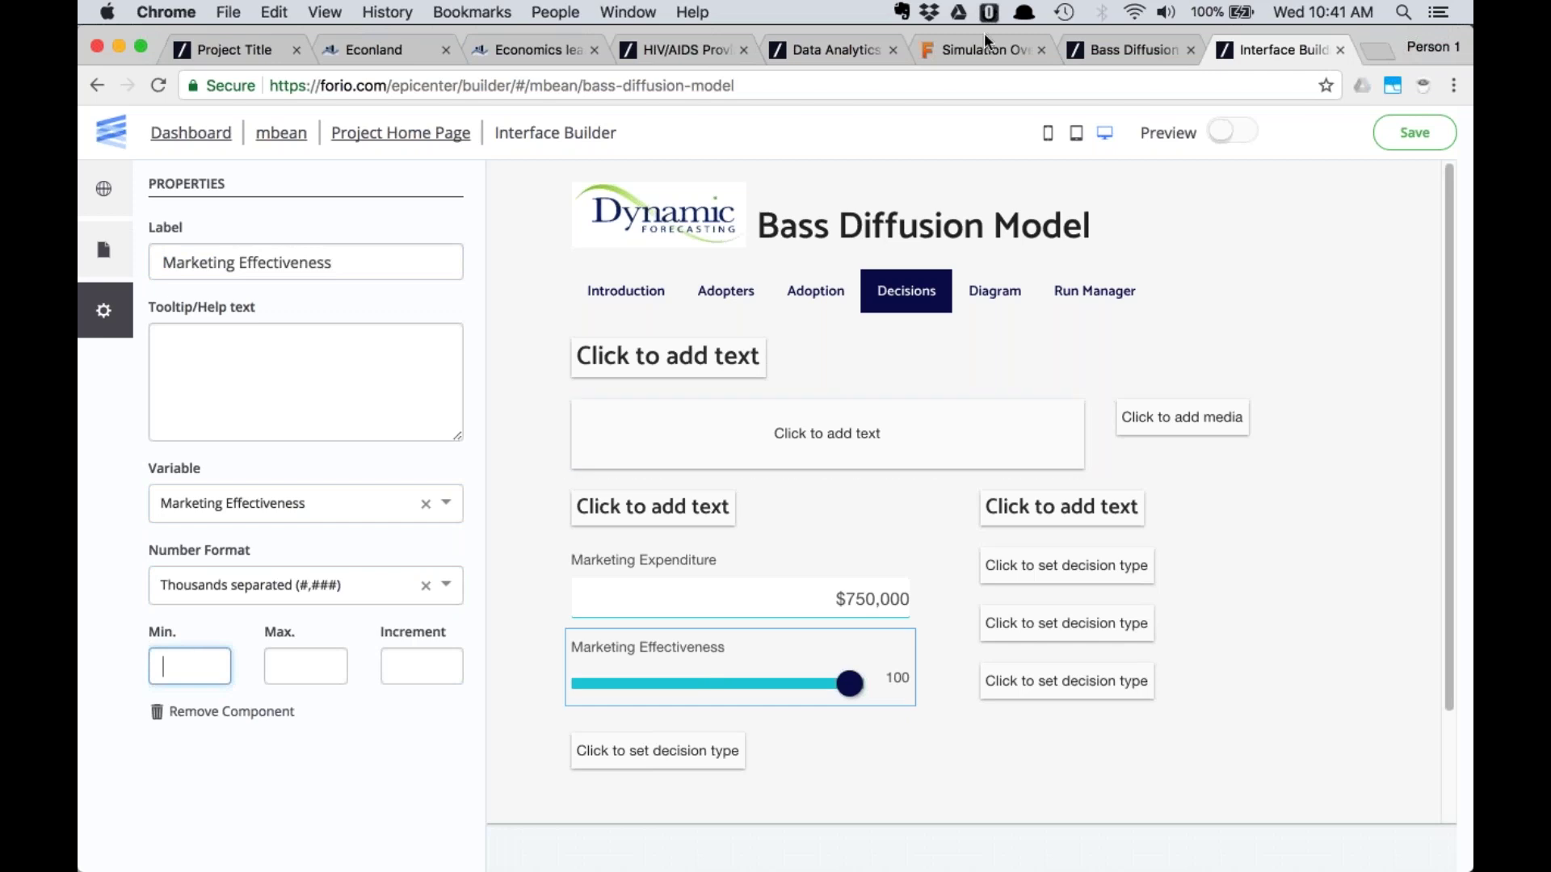
pyautogui.click(1102, 48)
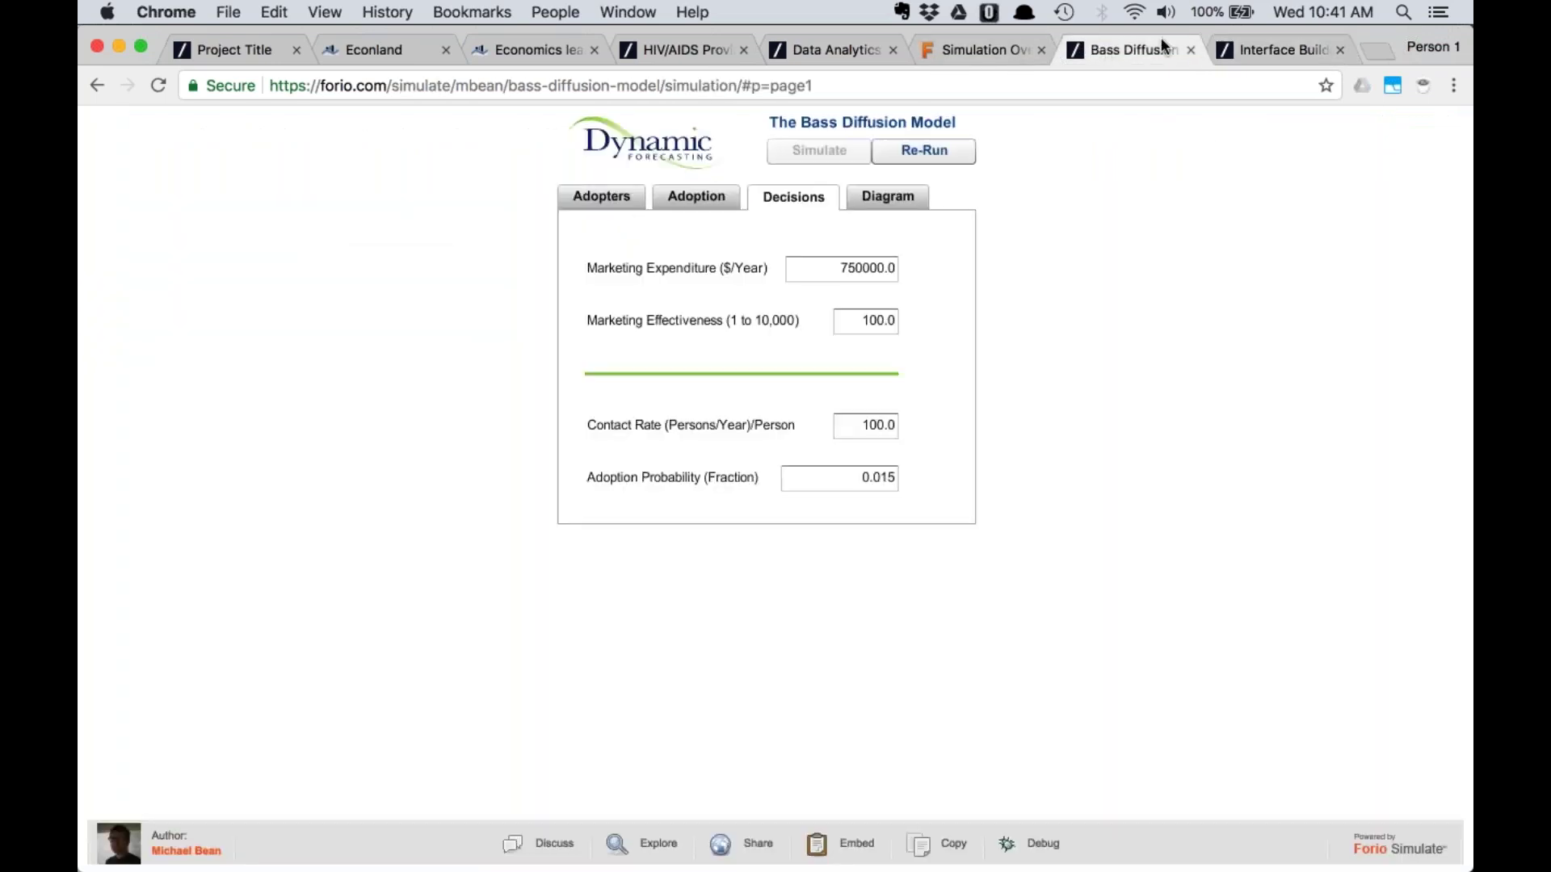
pyautogui.click(1266, 48)
pyautogui.click(305, 667)
pyautogui.write('10000')
pyautogui.press('Tab')
pyautogui.write('1')
pyautogui.press('Tab')
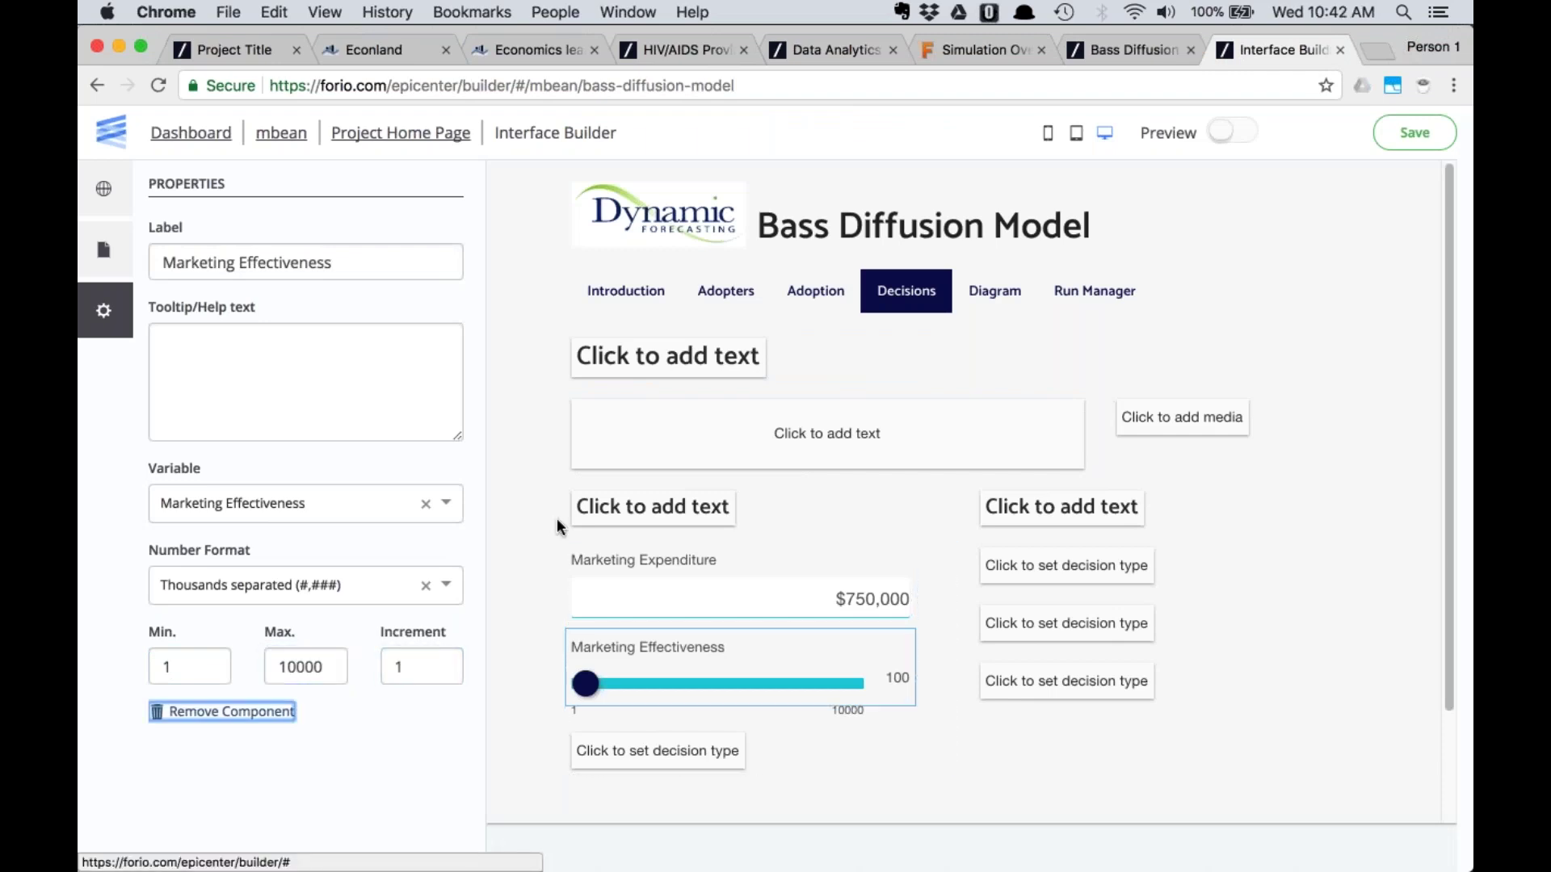
pyautogui.scroll(-3, 597, 565)
pyautogui.click(640, 623)
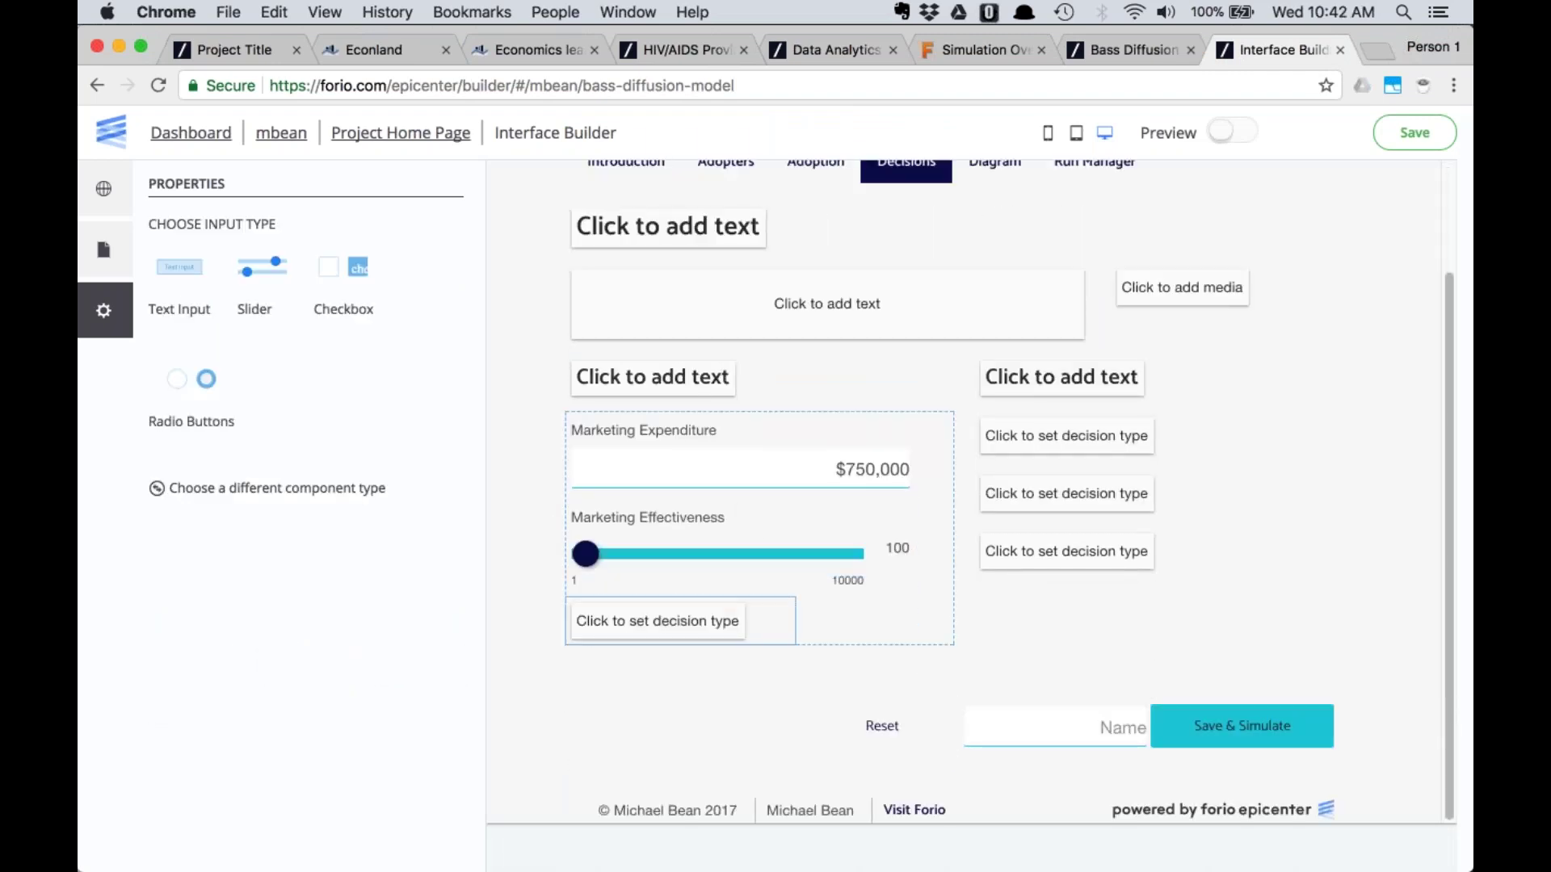
pyautogui.click(1146, 49)
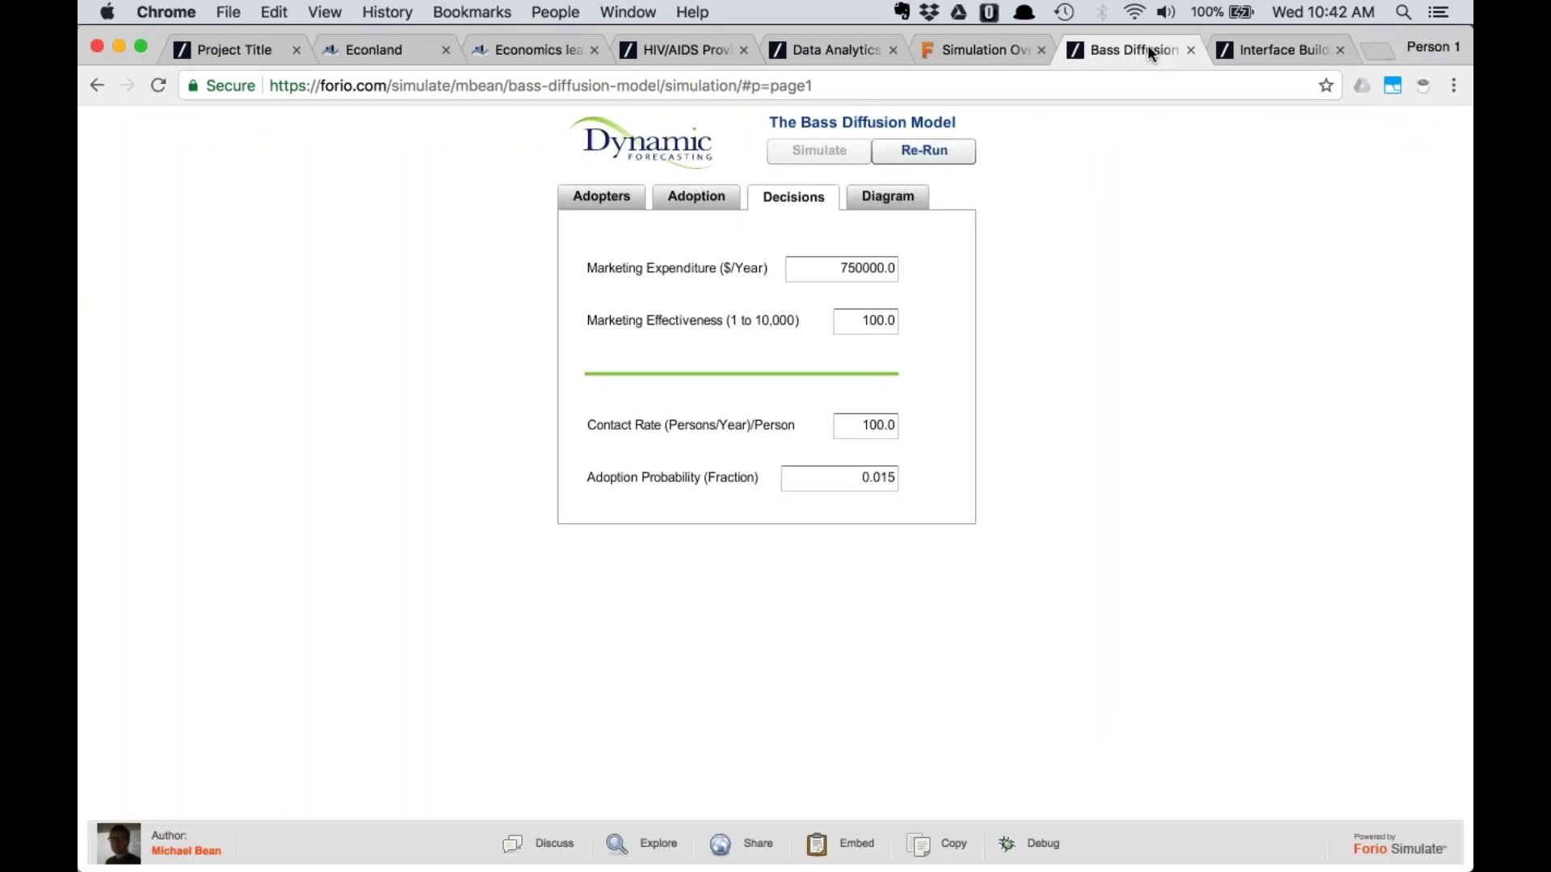
# Make the next decision box a text input labelled Contact Rate, linked to the Contact Rate variable
pyautogui.click(1276, 50)
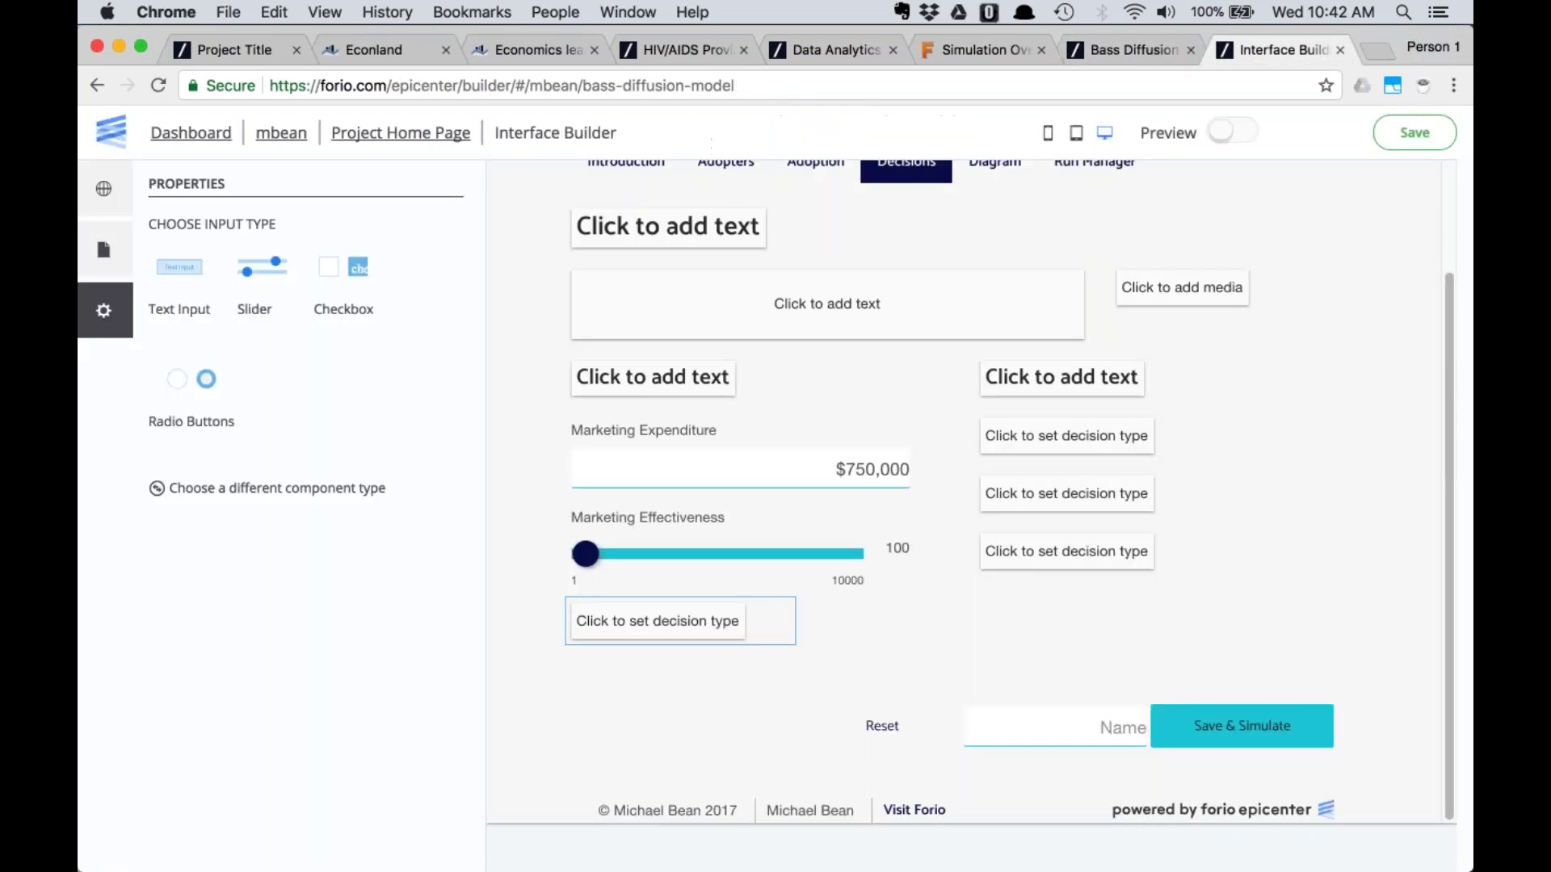
pyautogui.click(180, 266)
pyautogui.press('super+a')
pyautogui.write('Contact ra')
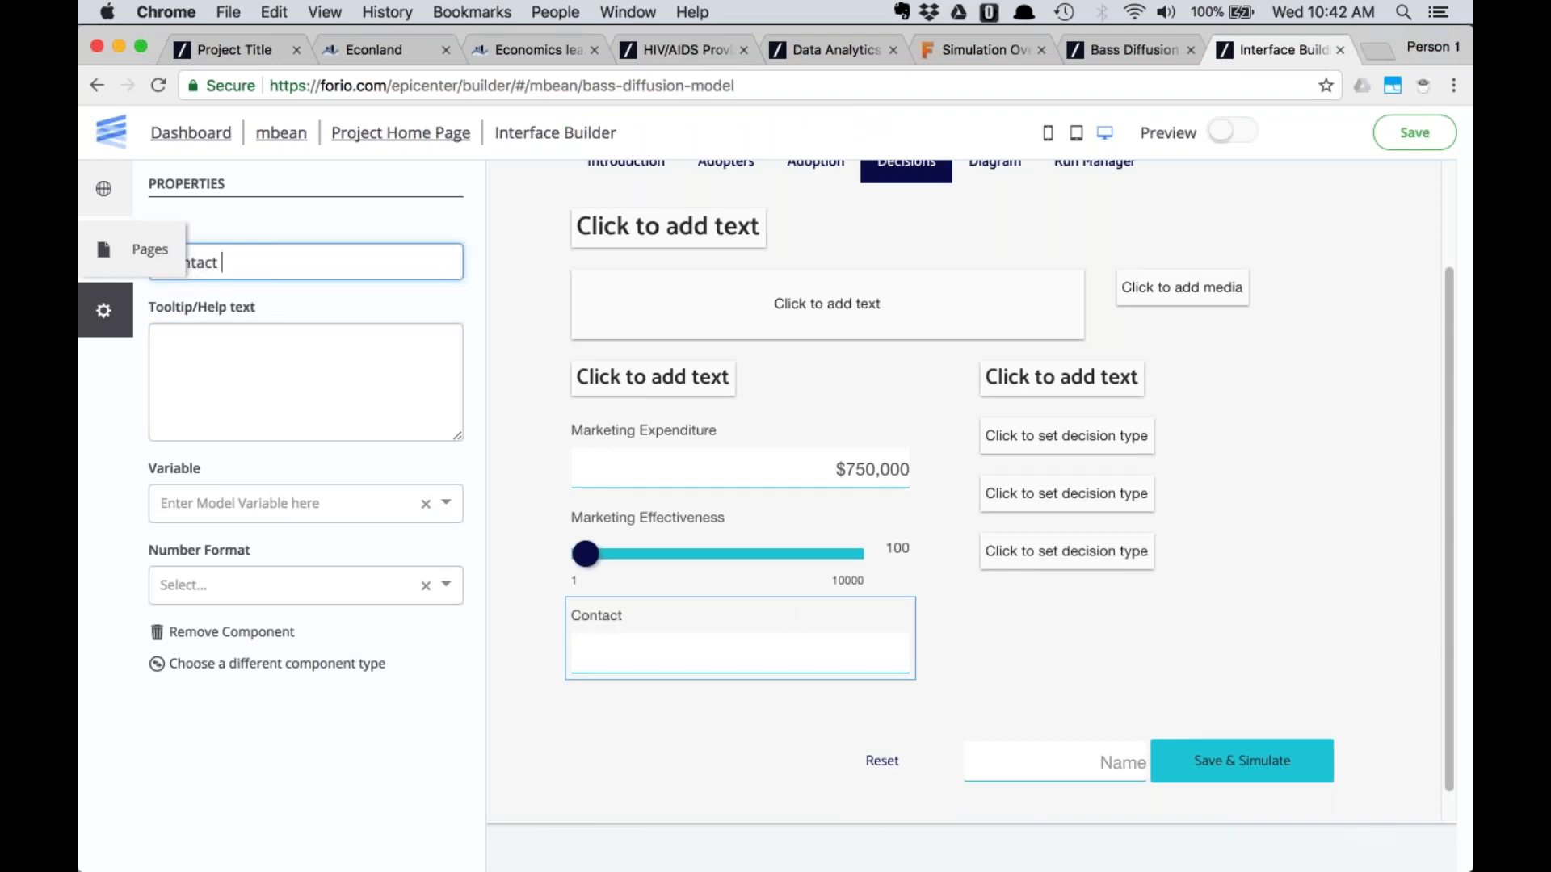
pyautogui.press('BackSpace')
pyautogui.press('BackSpace')
pyautogui.write('Rate')
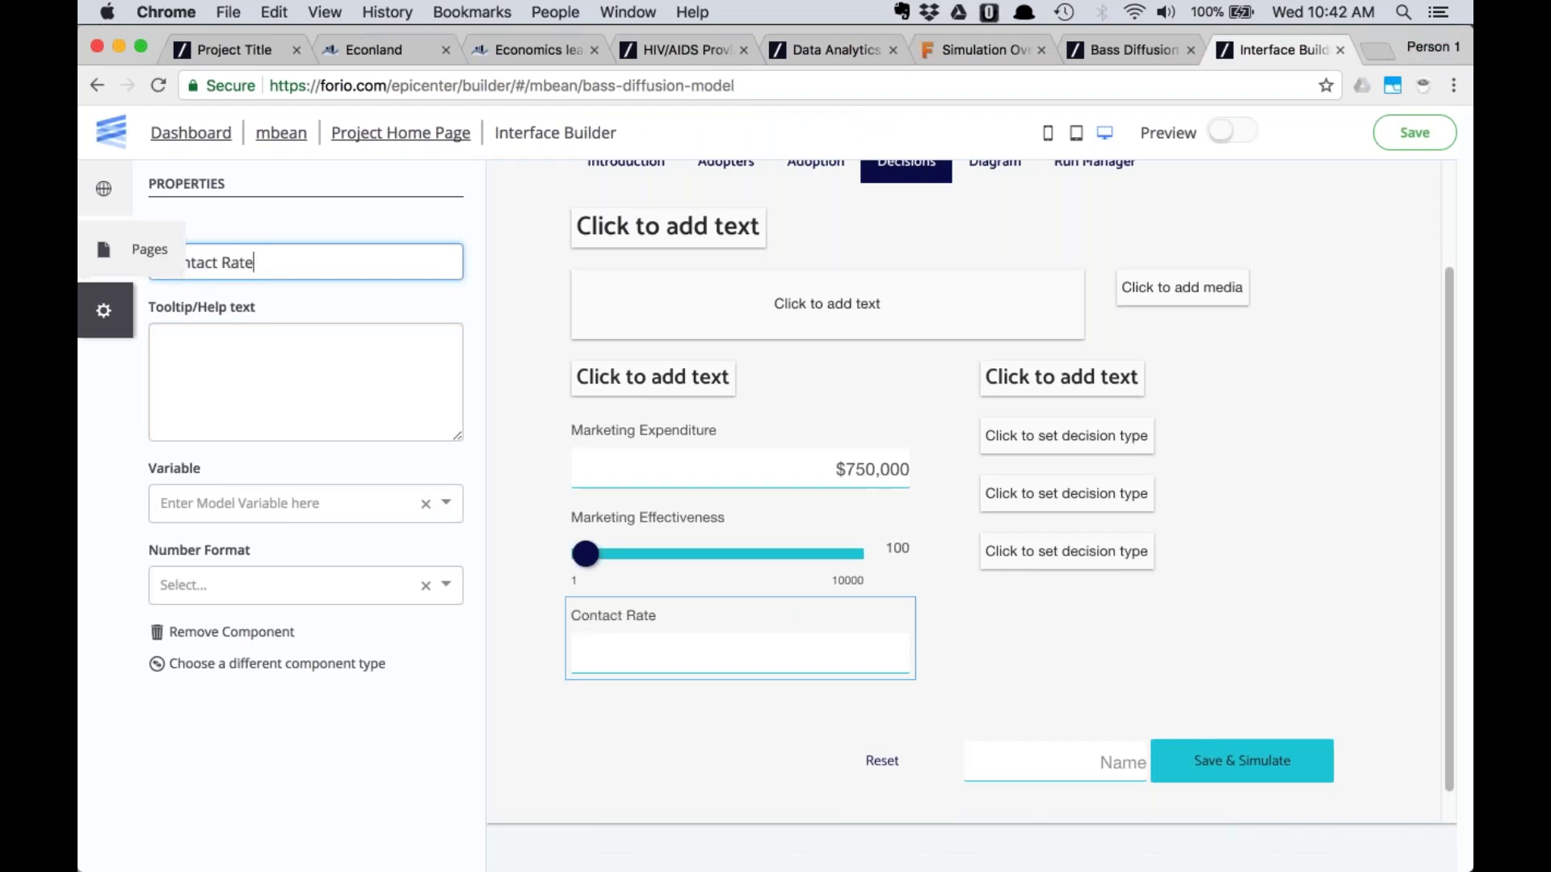
pyautogui.click(242, 503)
pyautogui.write('c')
pyautogui.click(190, 540)
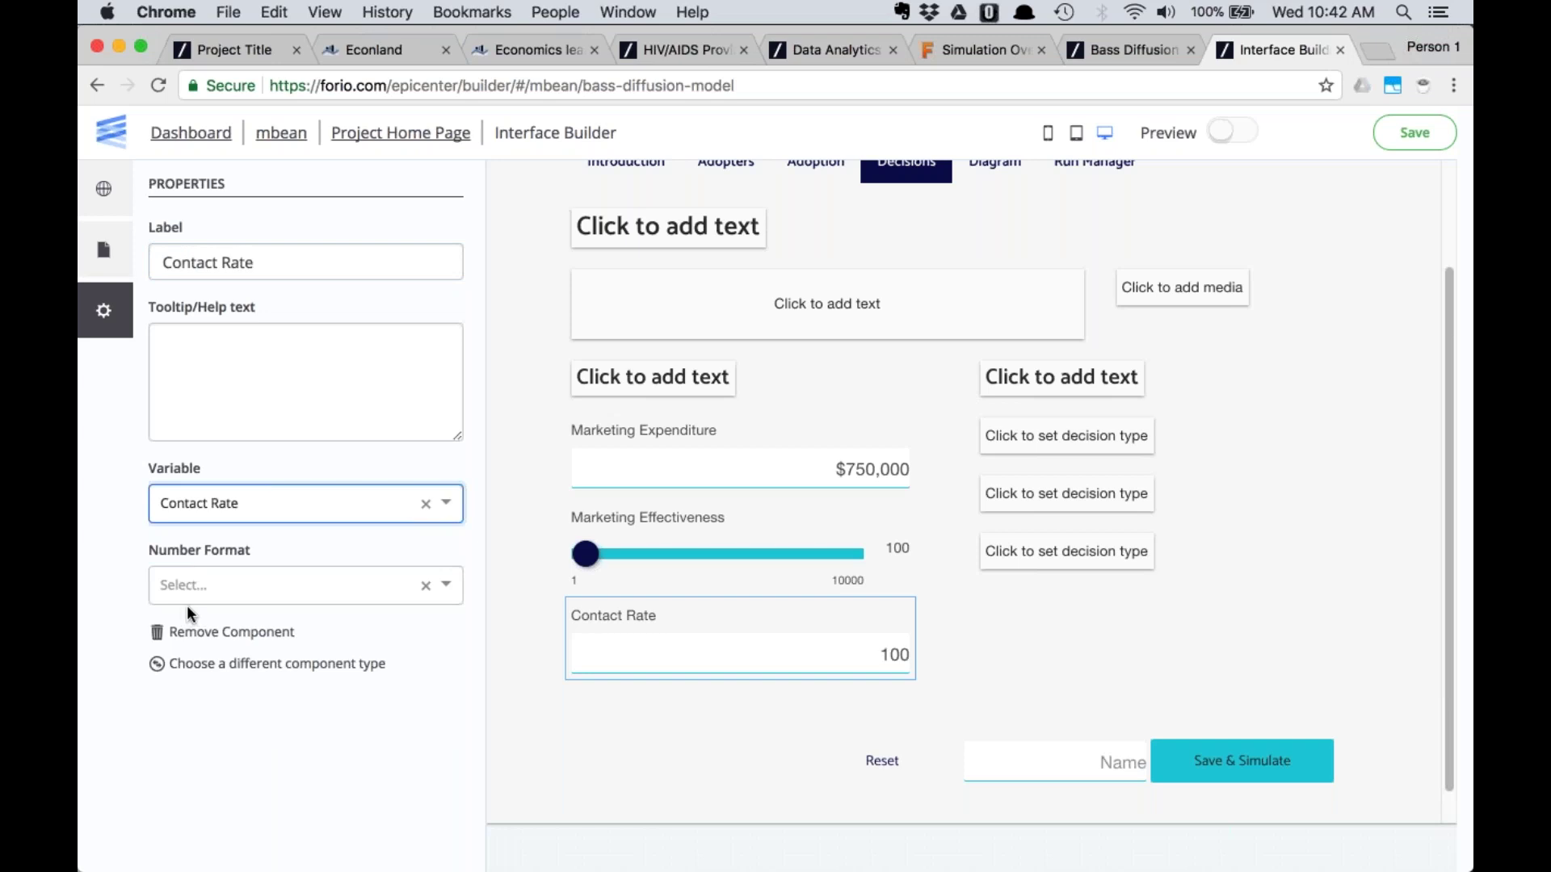
pyautogui.click(685, 647)
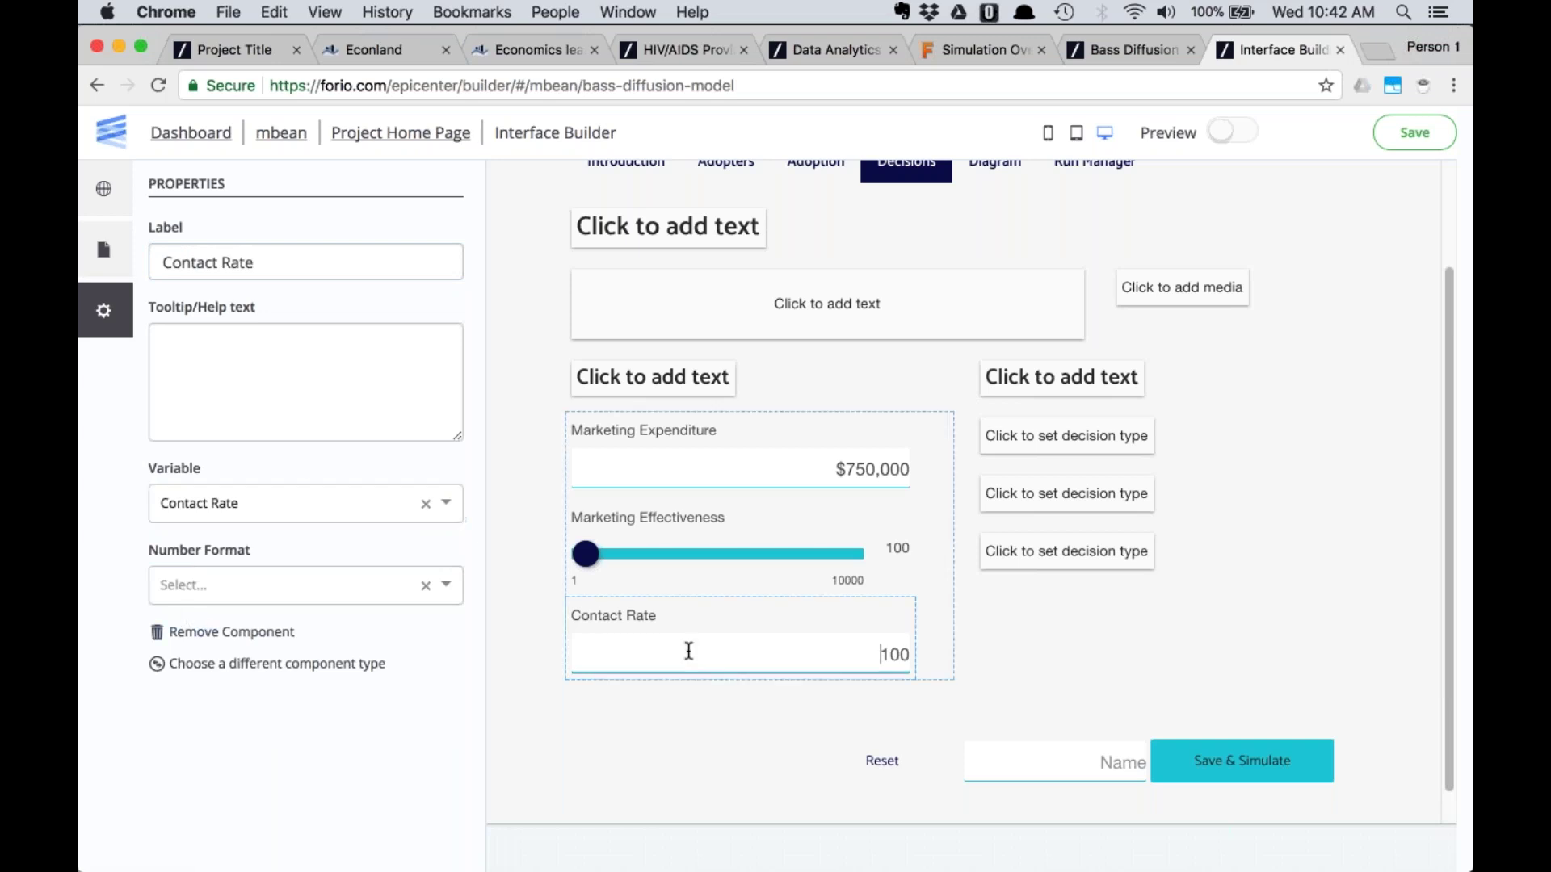
pyautogui.scroll(-1, 695, 699)
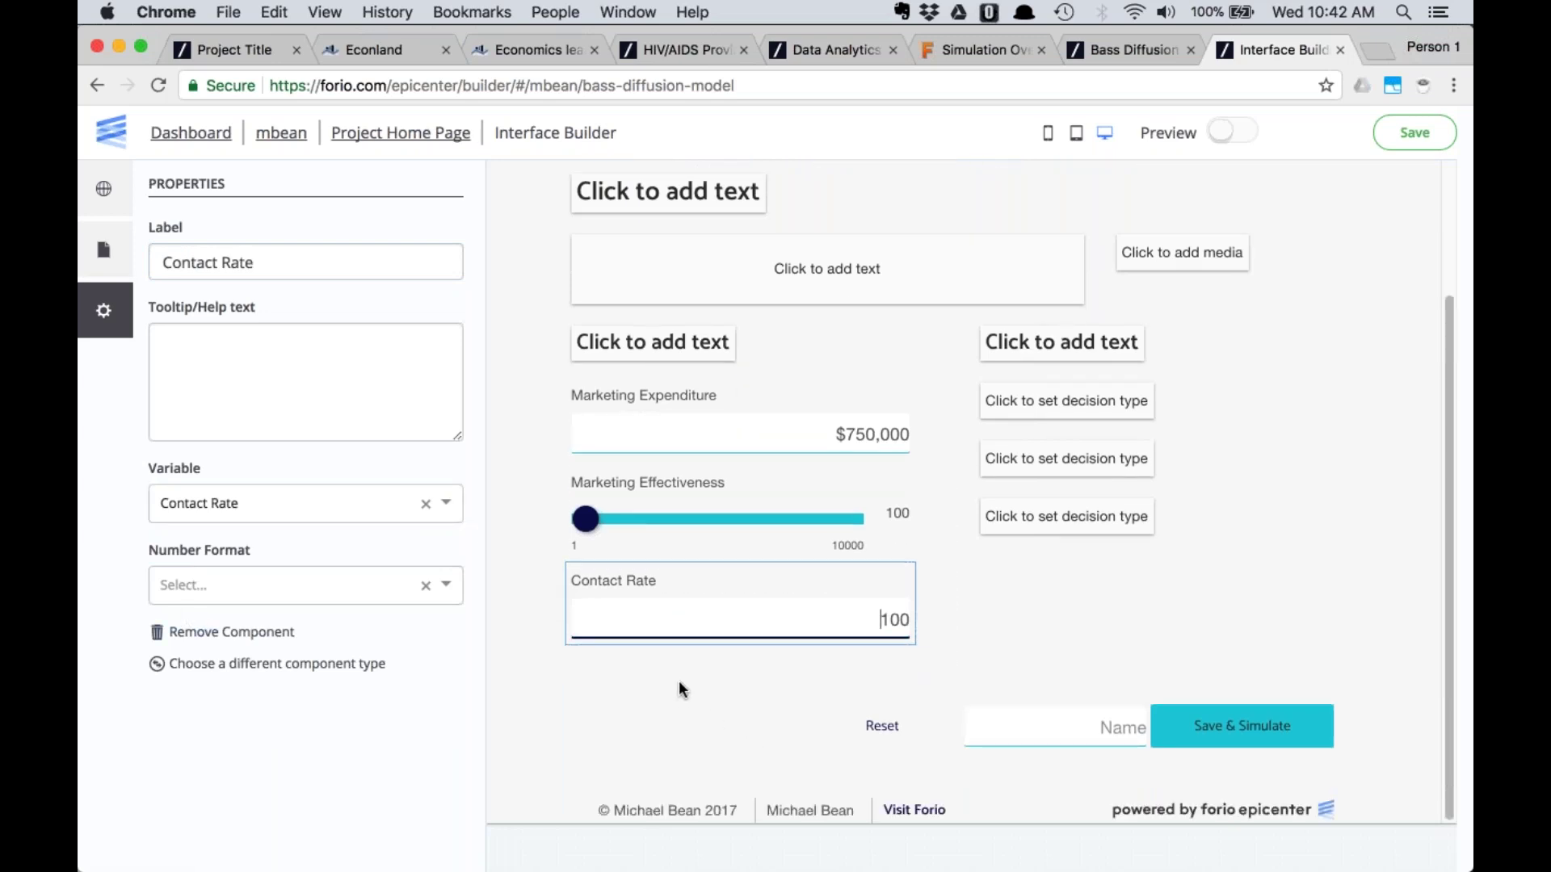
pyautogui.click(525, 618)
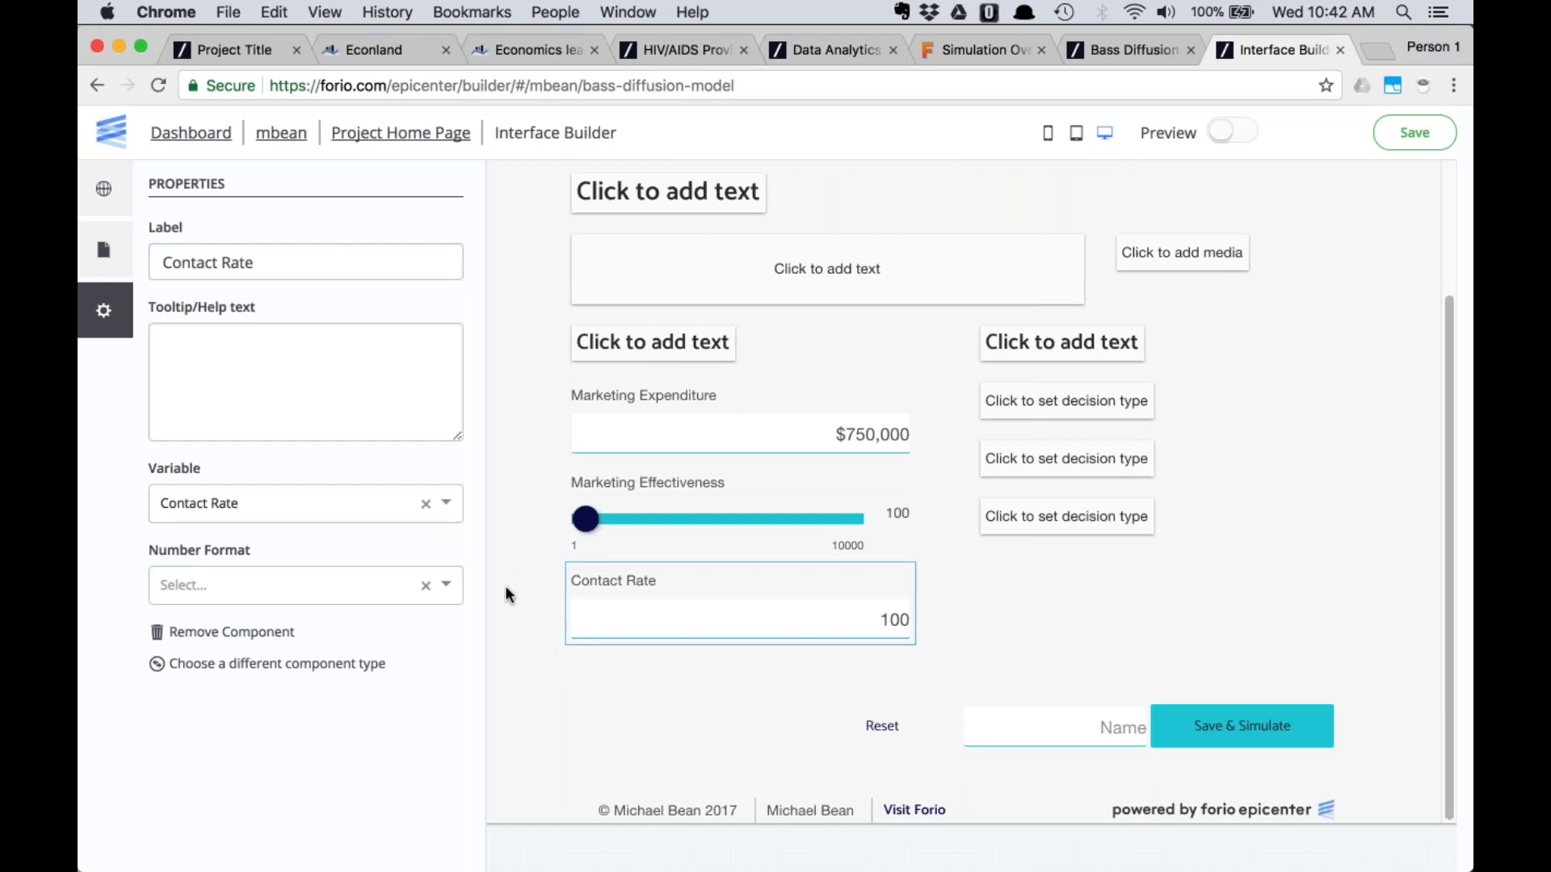
pyautogui.click(1032, 403)
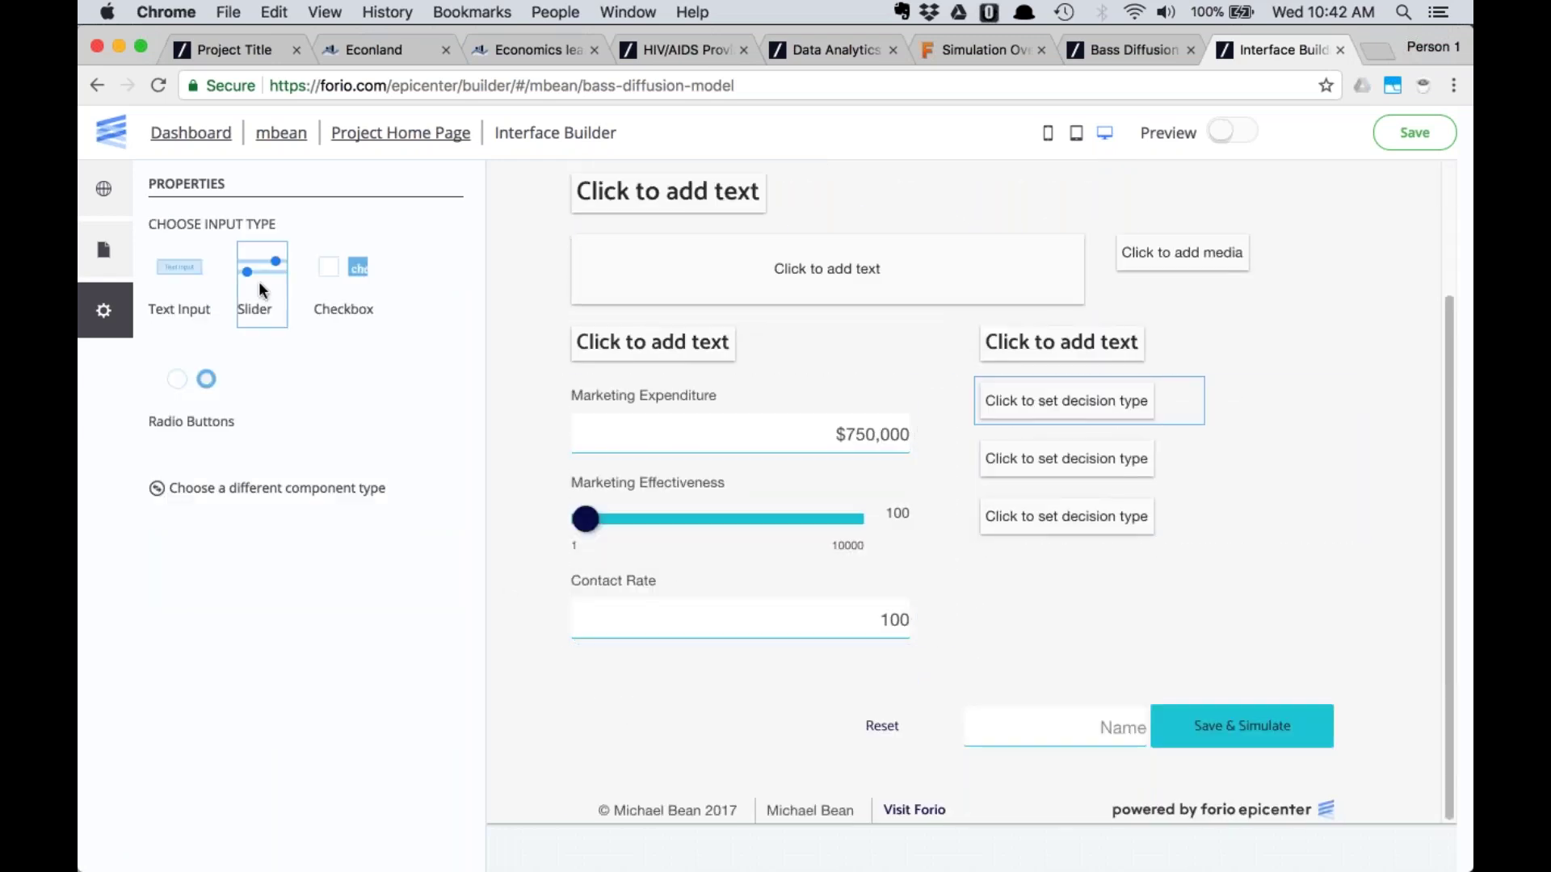
# Add an Adoption Probability text input linked to its variable, formatted as Percent (0.0%)
pyautogui.click(180, 279)
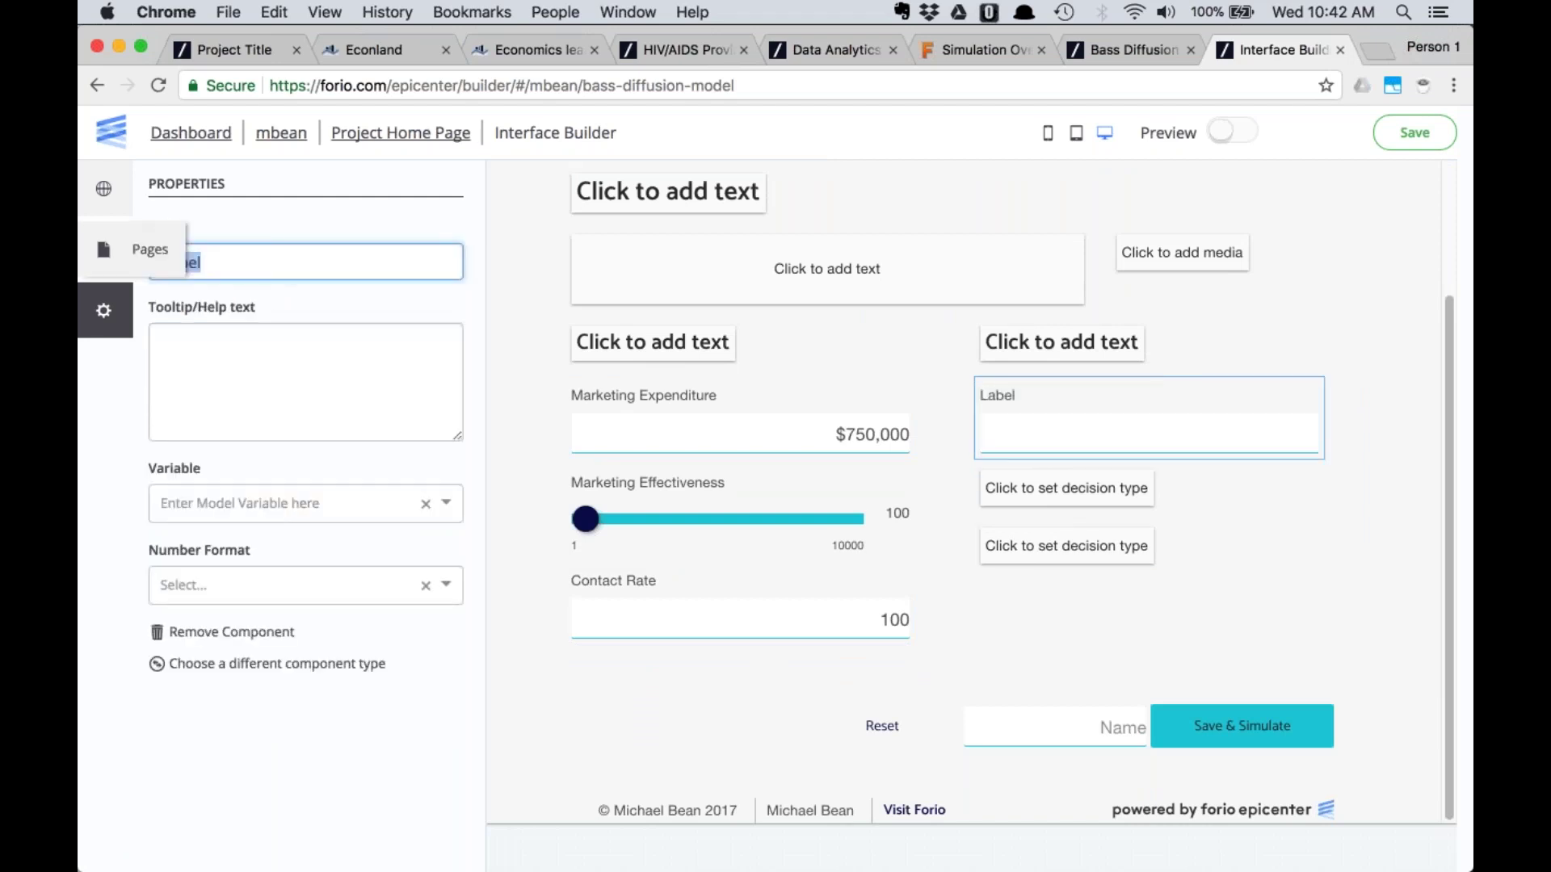
pyautogui.write('Adoption Probability')
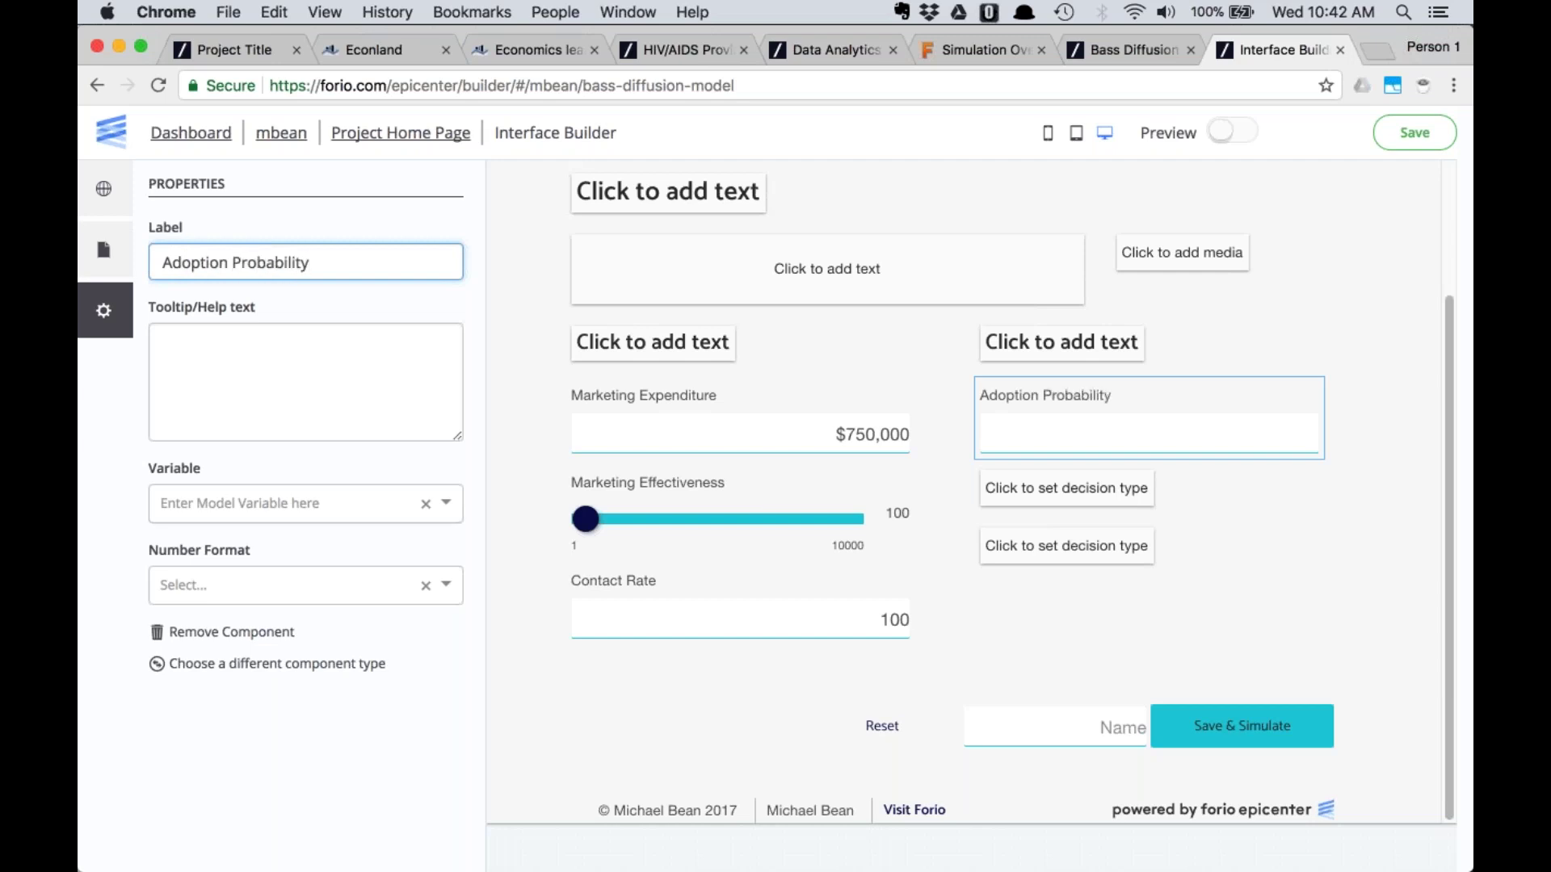
pyautogui.click(266, 503)
pyautogui.write('ad')
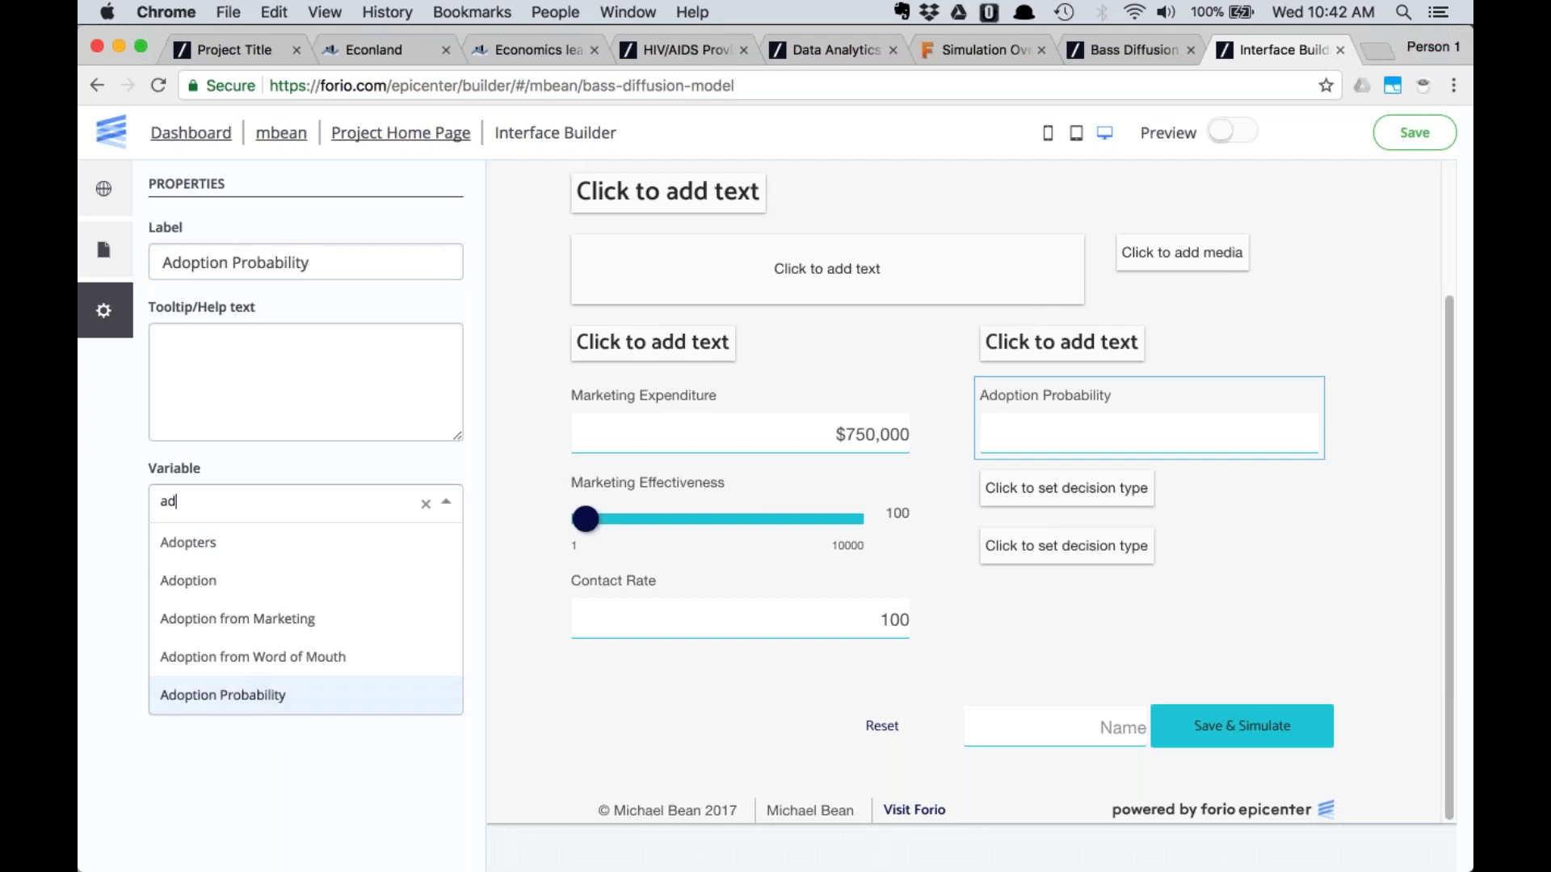
pyautogui.click(252, 693)
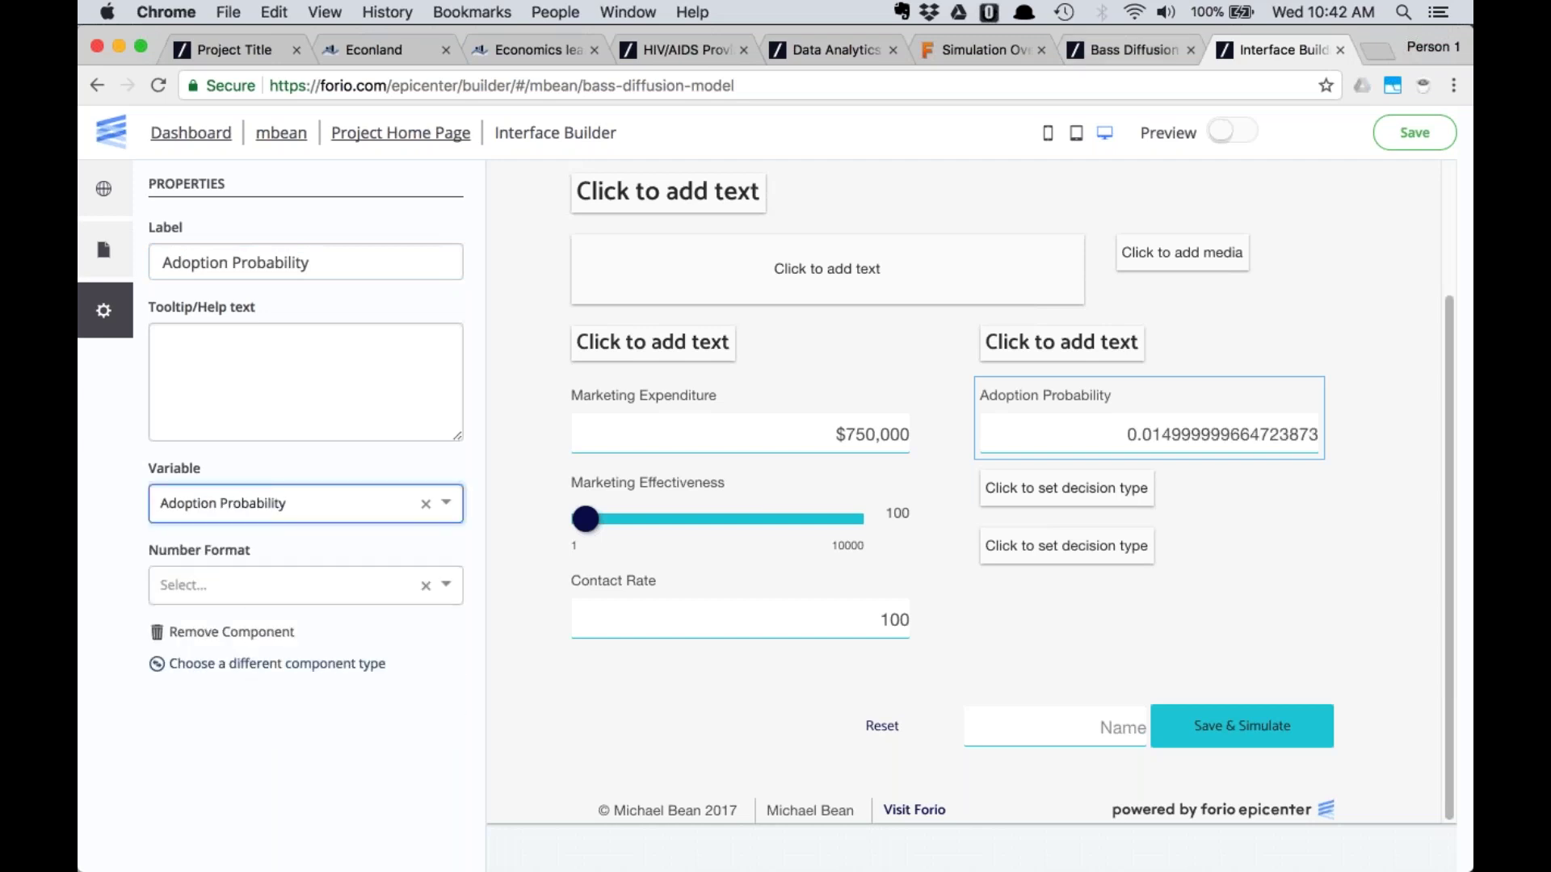
pyautogui.click(1114, 47)
pyautogui.click(1271, 41)
pyautogui.click(296, 587)
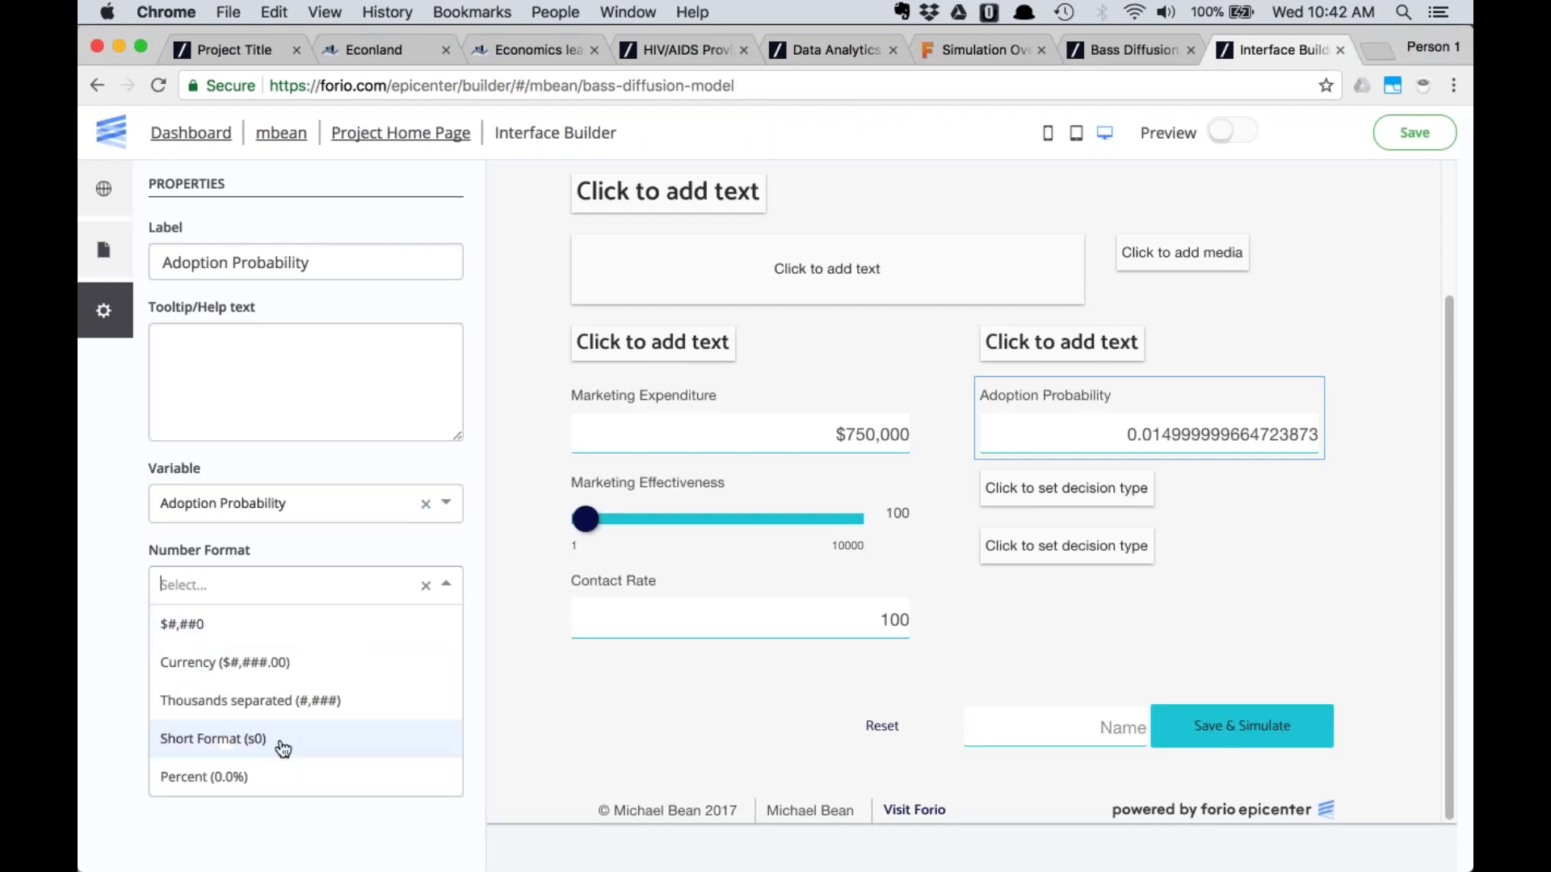
pyautogui.click(279, 776)
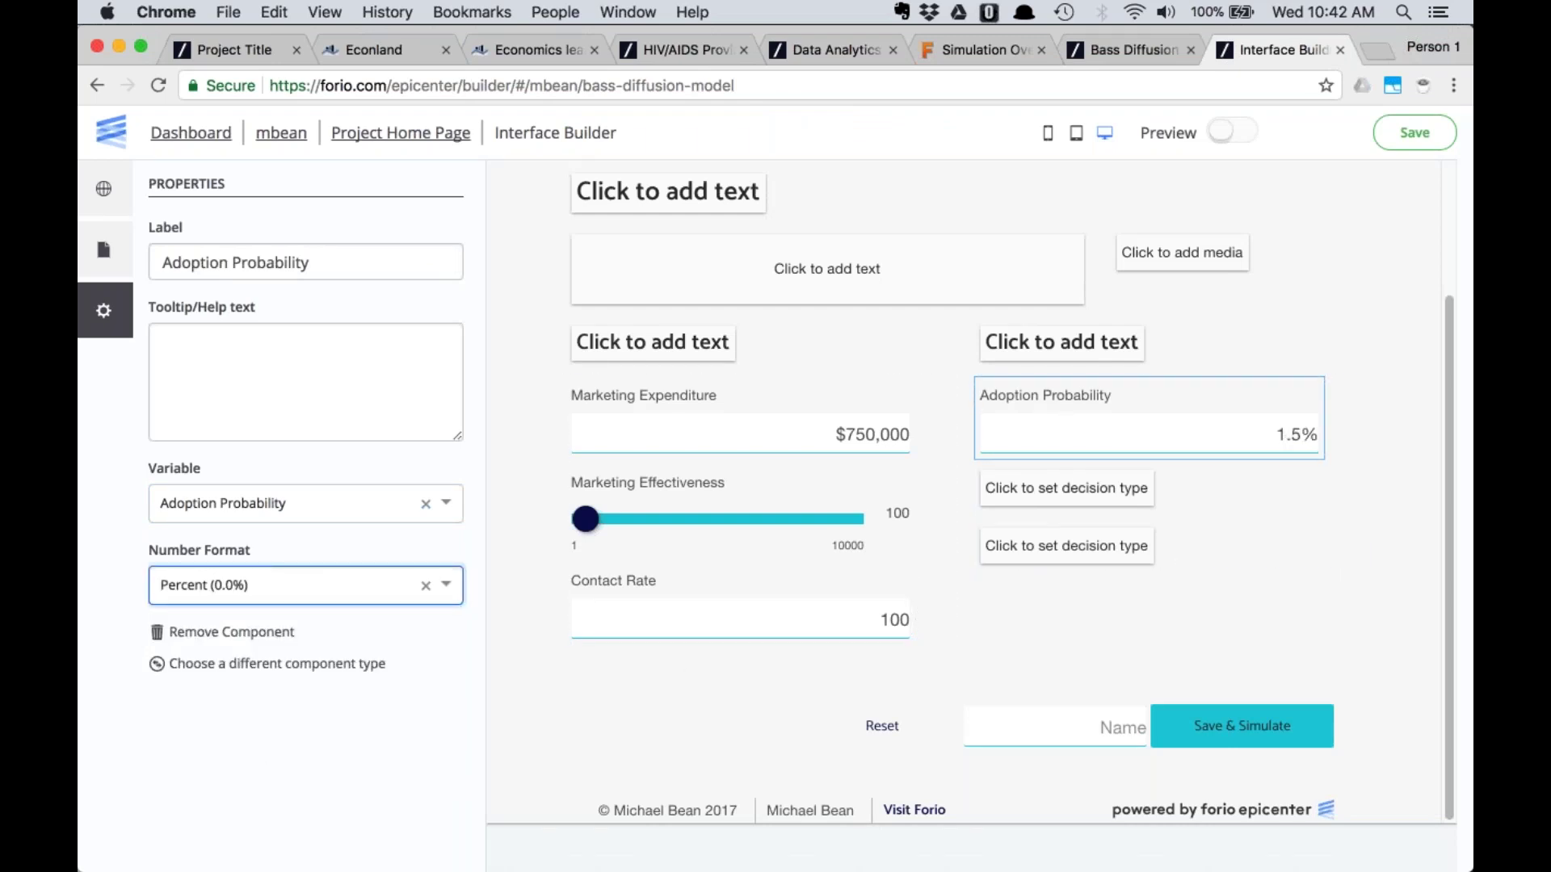
# Set the Save & Simulate button to navigate to the adoption page
pyautogui.click(1235, 731)
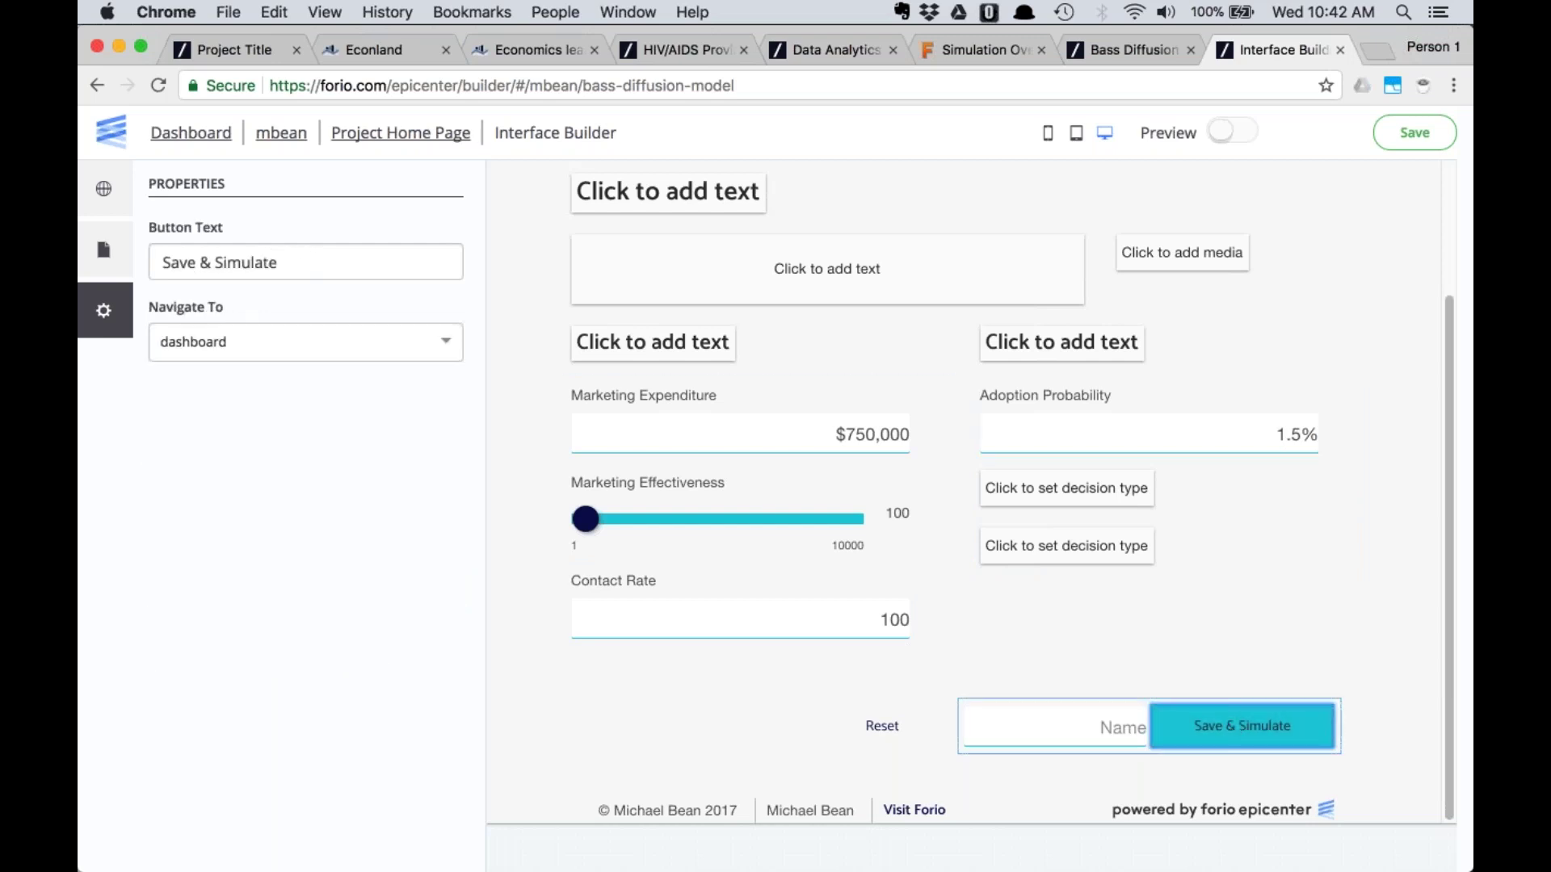
pyautogui.click(288, 341)
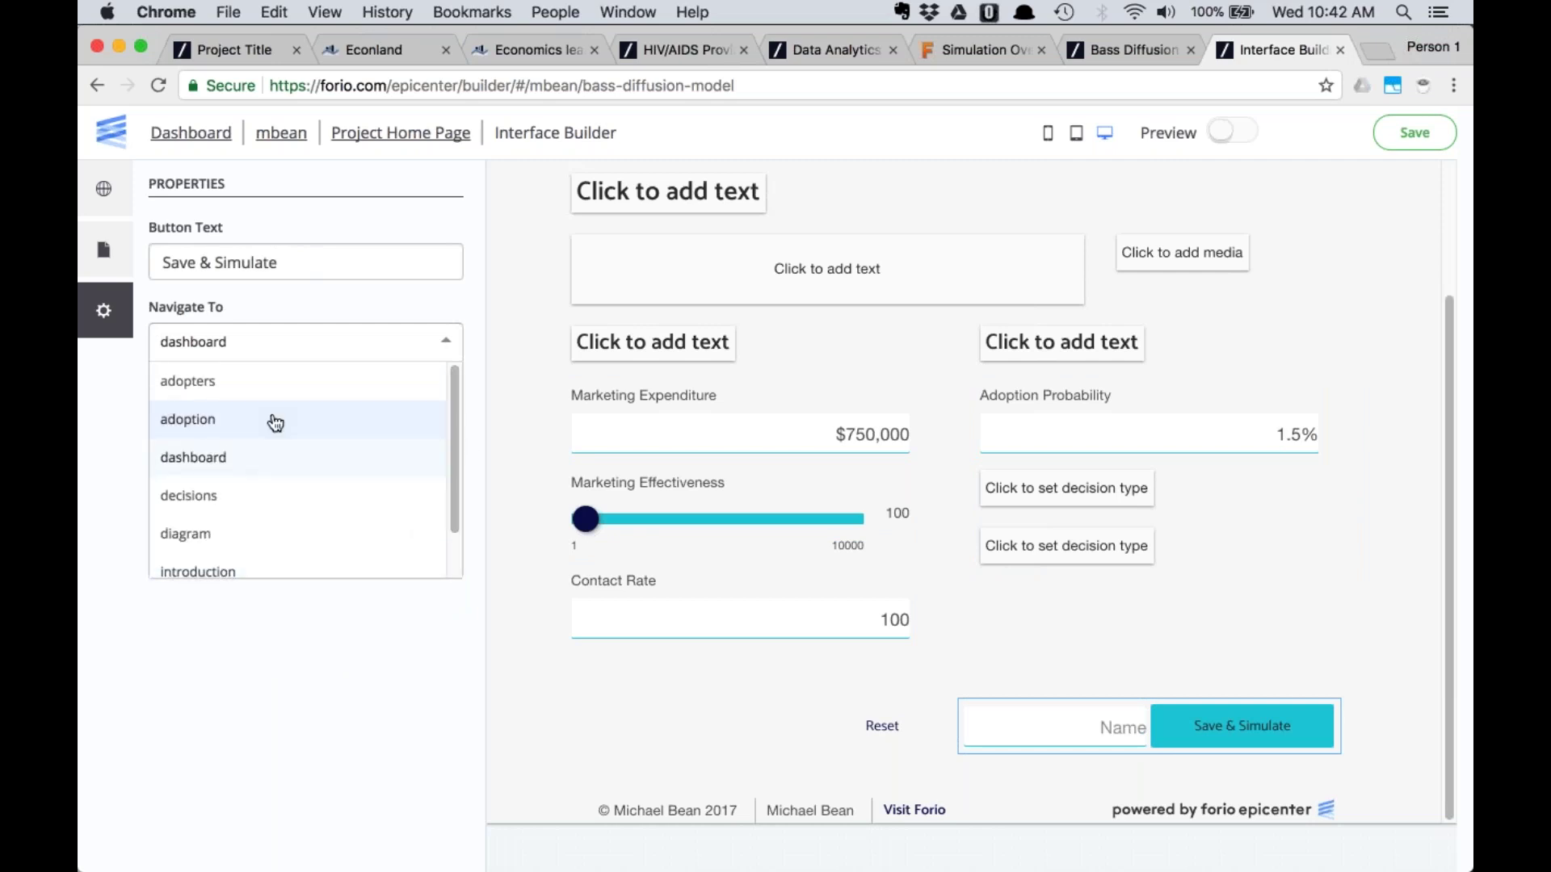
pyautogui.click(273, 419)
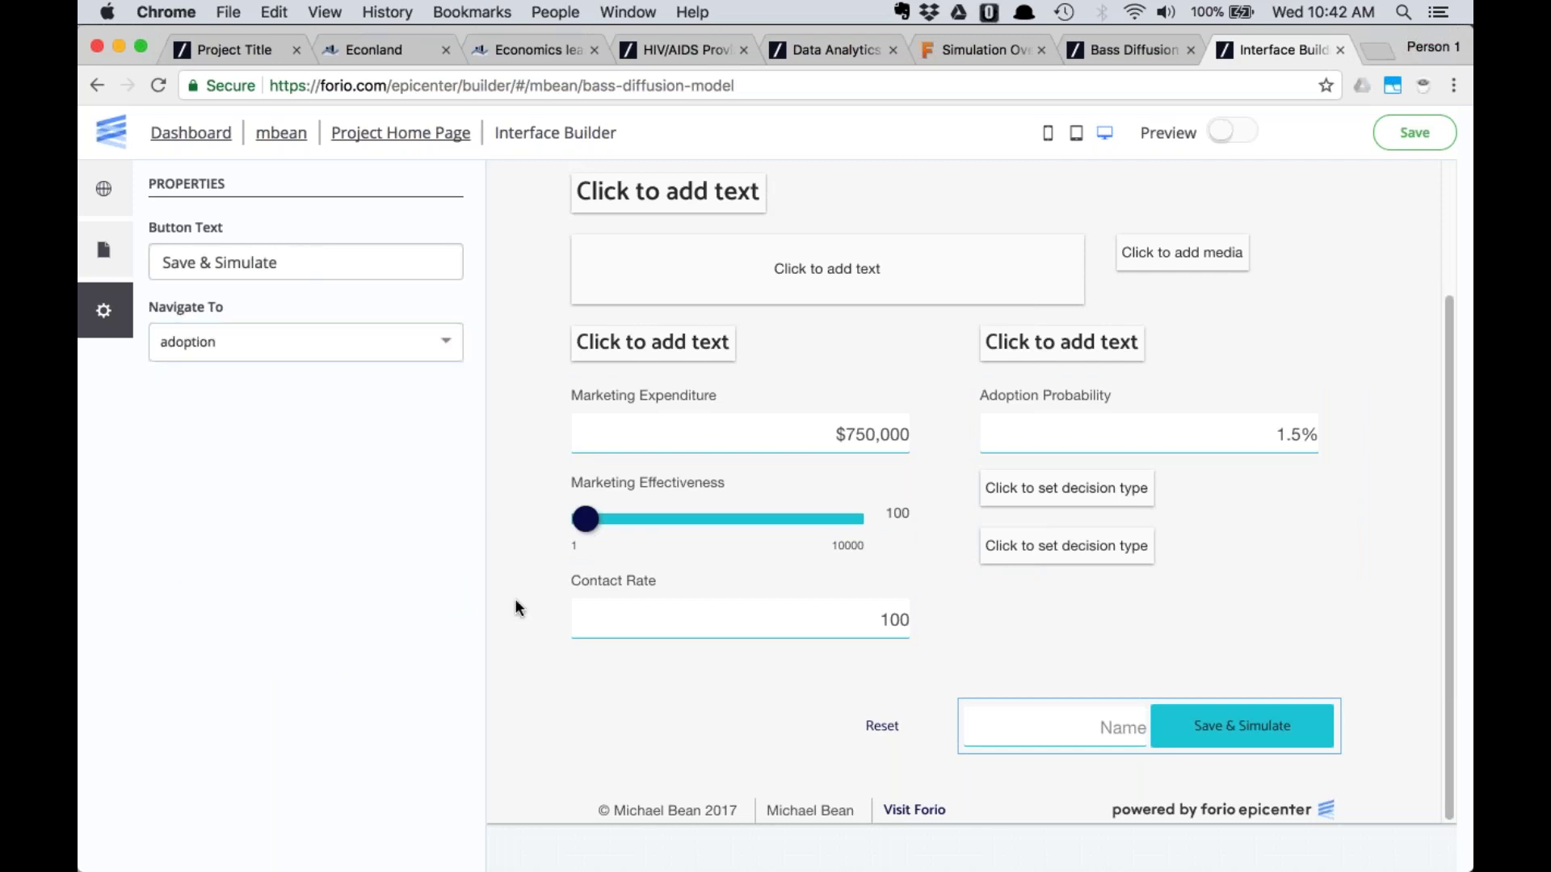
pyautogui.scroll(5, 1153, 398)
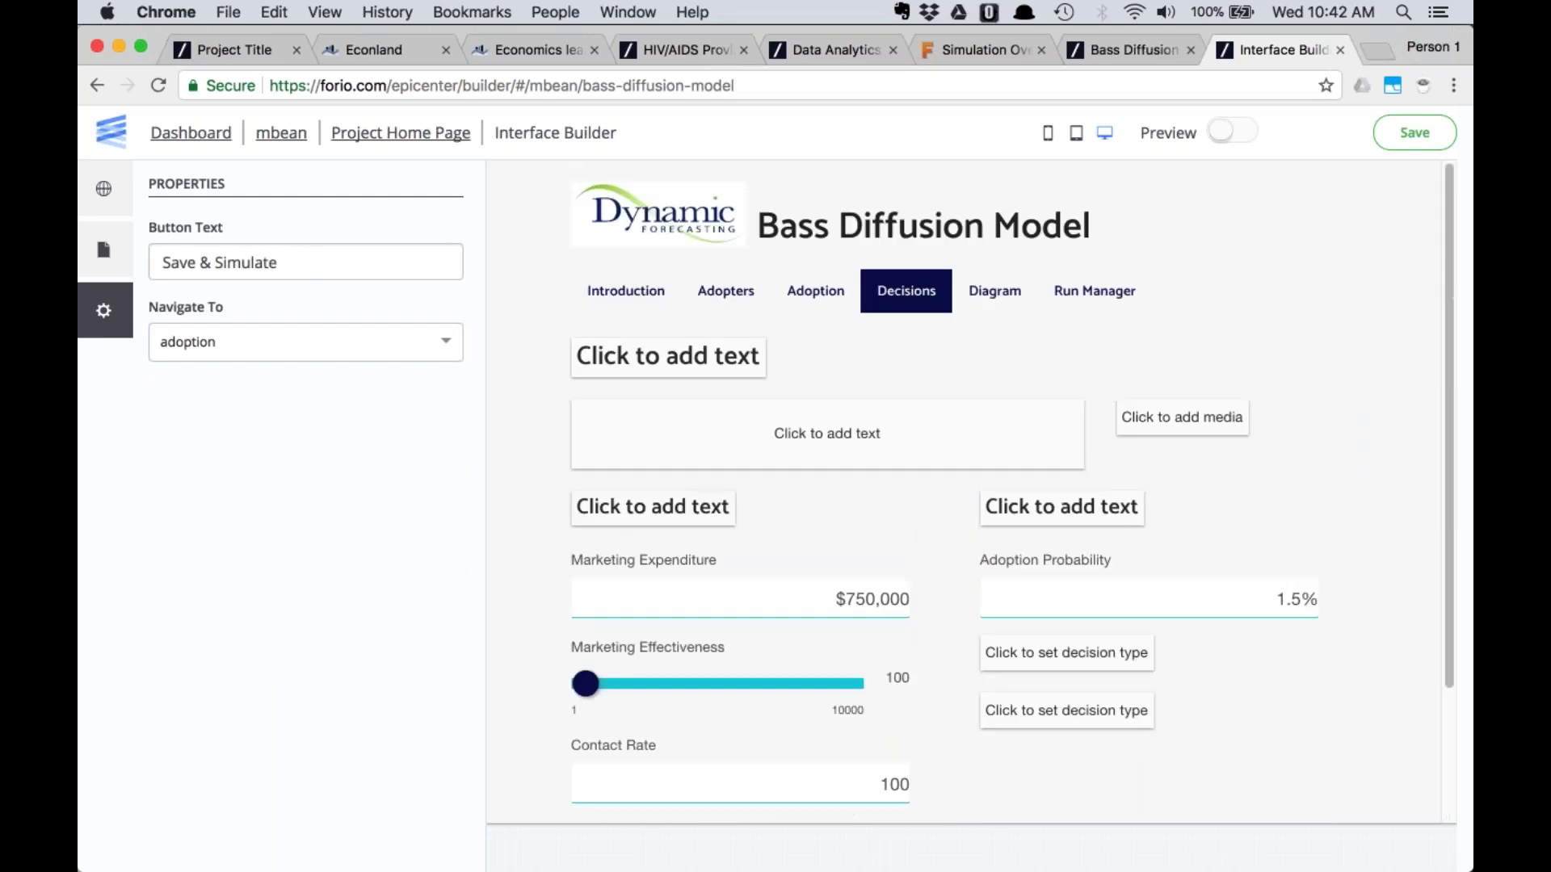
# Turn the Diagram page's empty media block into an image placeholder
pyautogui.click(995, 291)
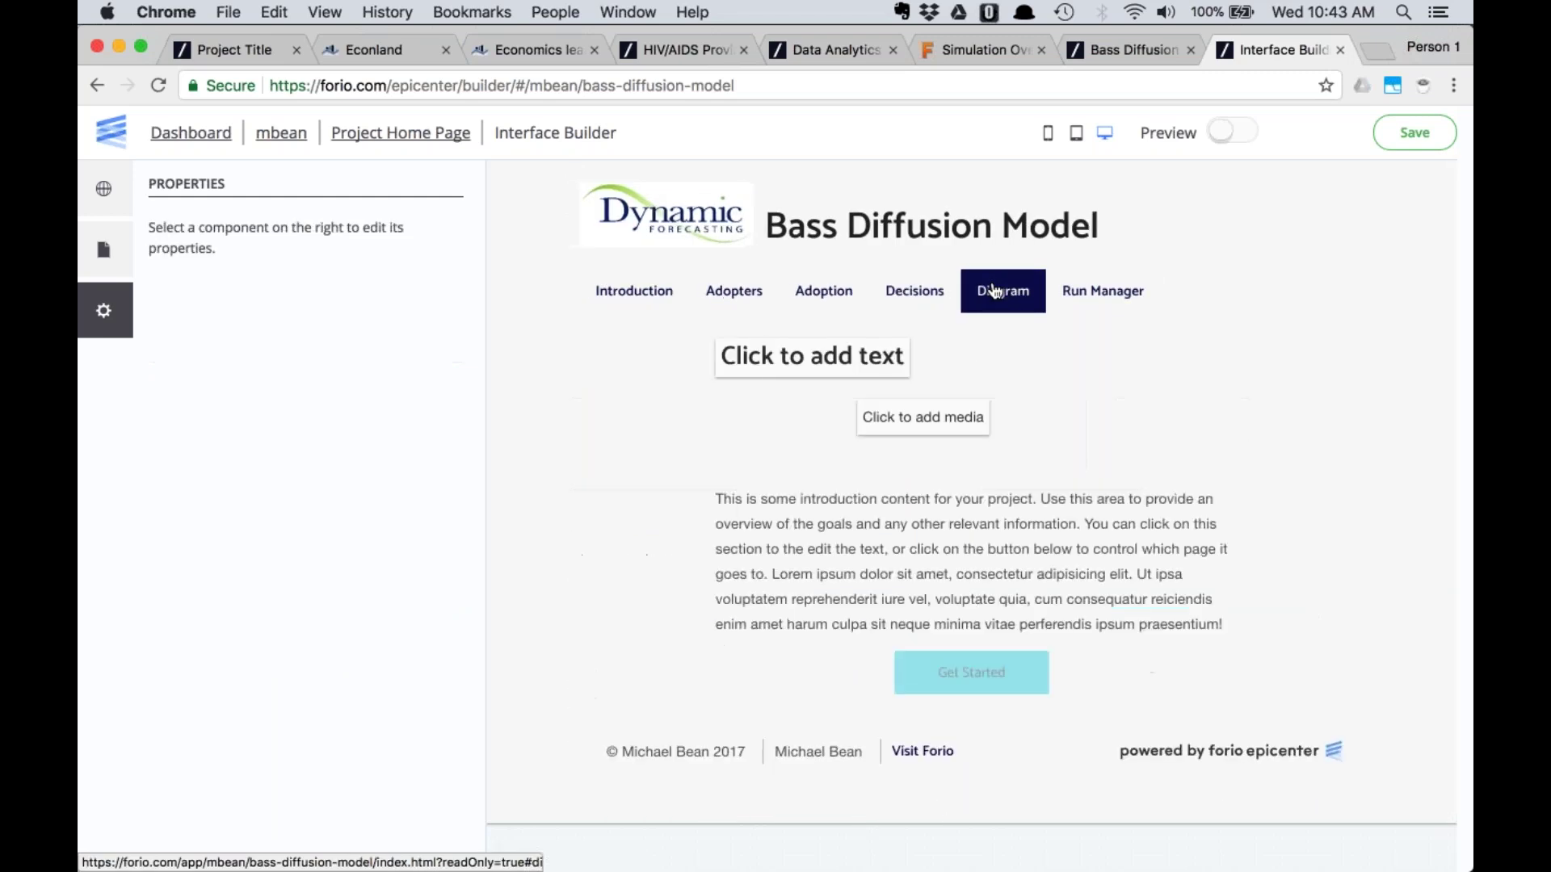
pyautogui.click(918, 434)
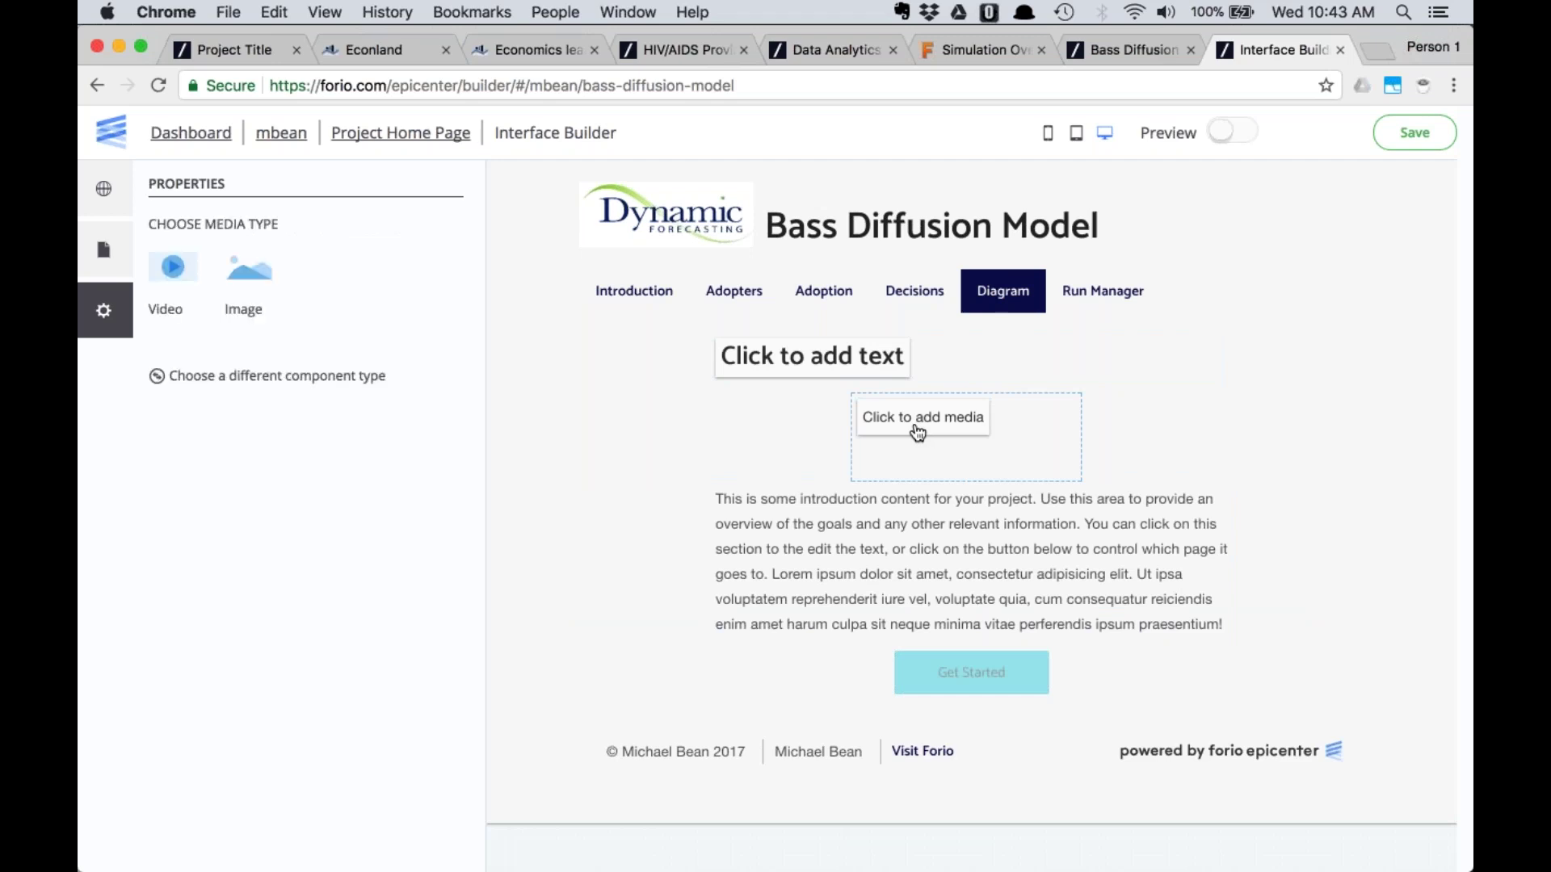
pyautogui.click(243, 267)
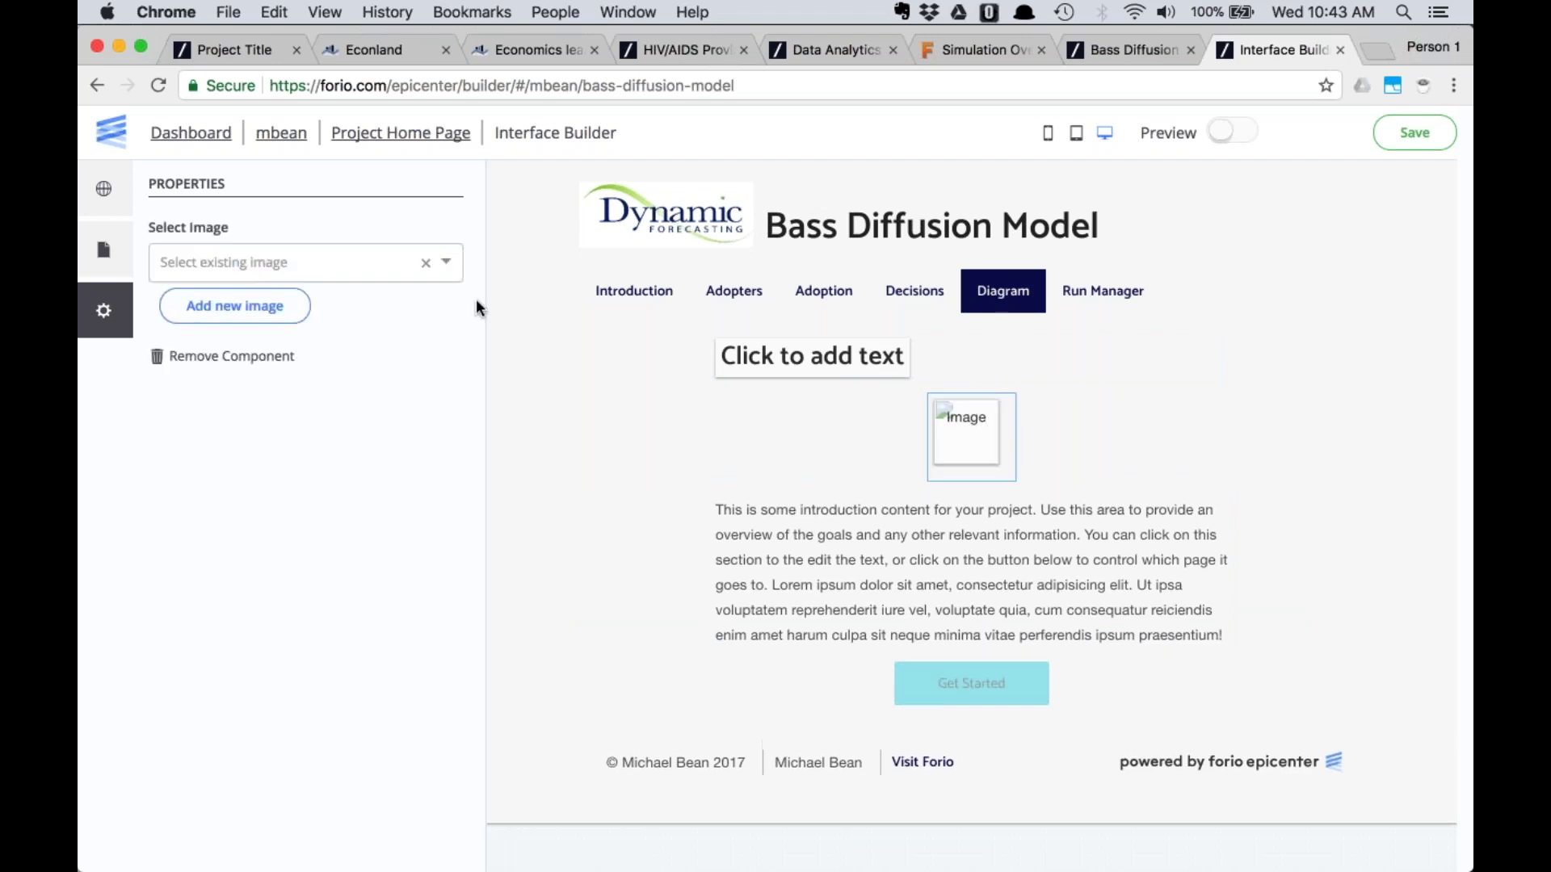
pyautogui.click(950, 50)
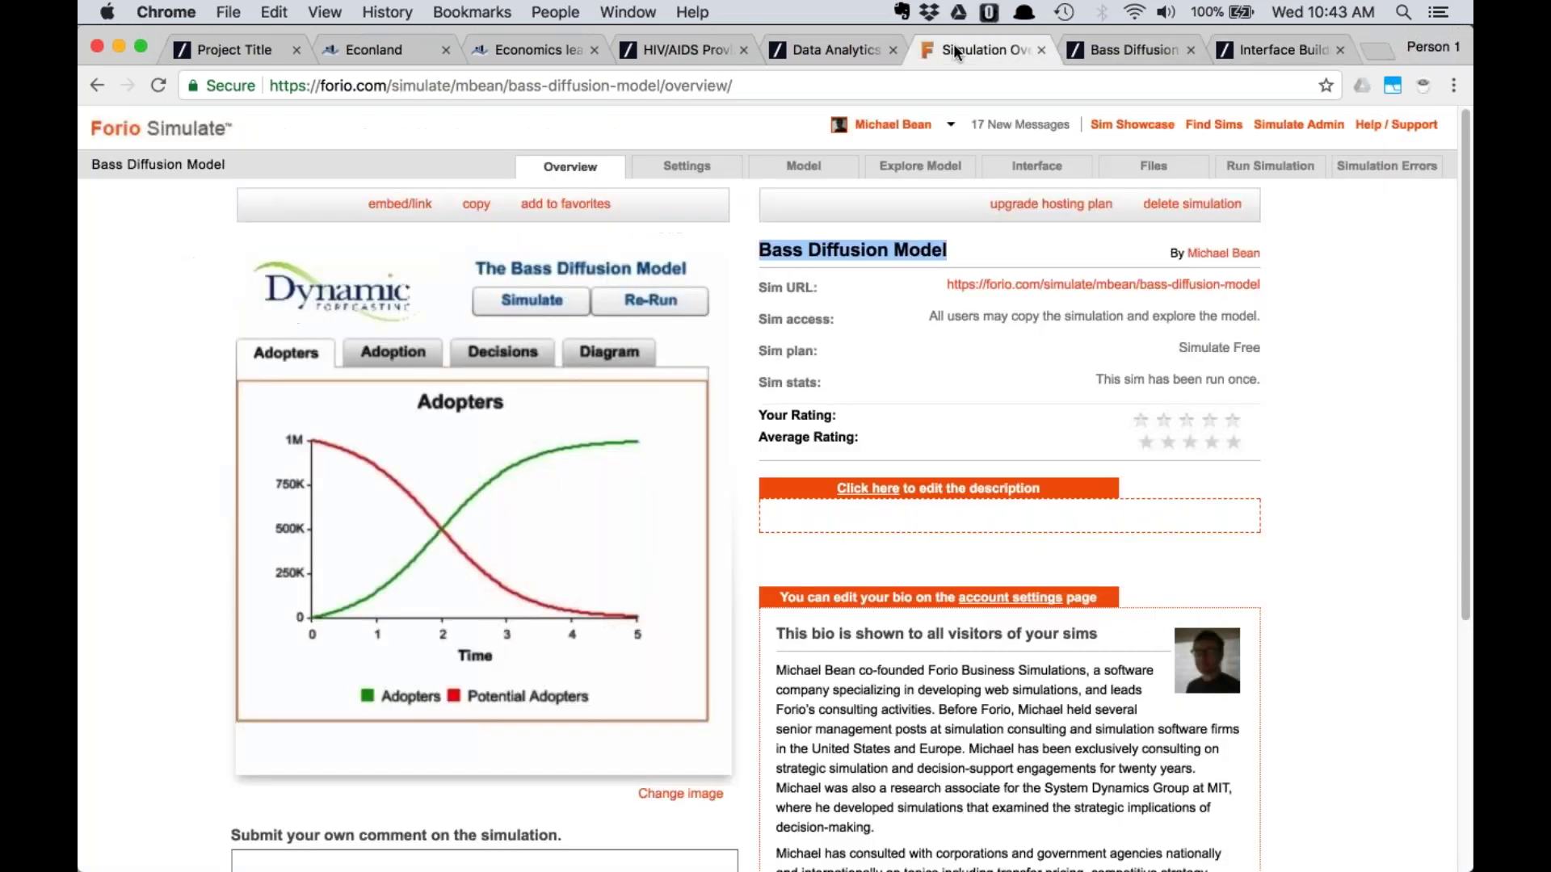
# Screenshot the old Bass Diffusion model's diagram in Forio Simulate
pyautogui.click(1129, 50)
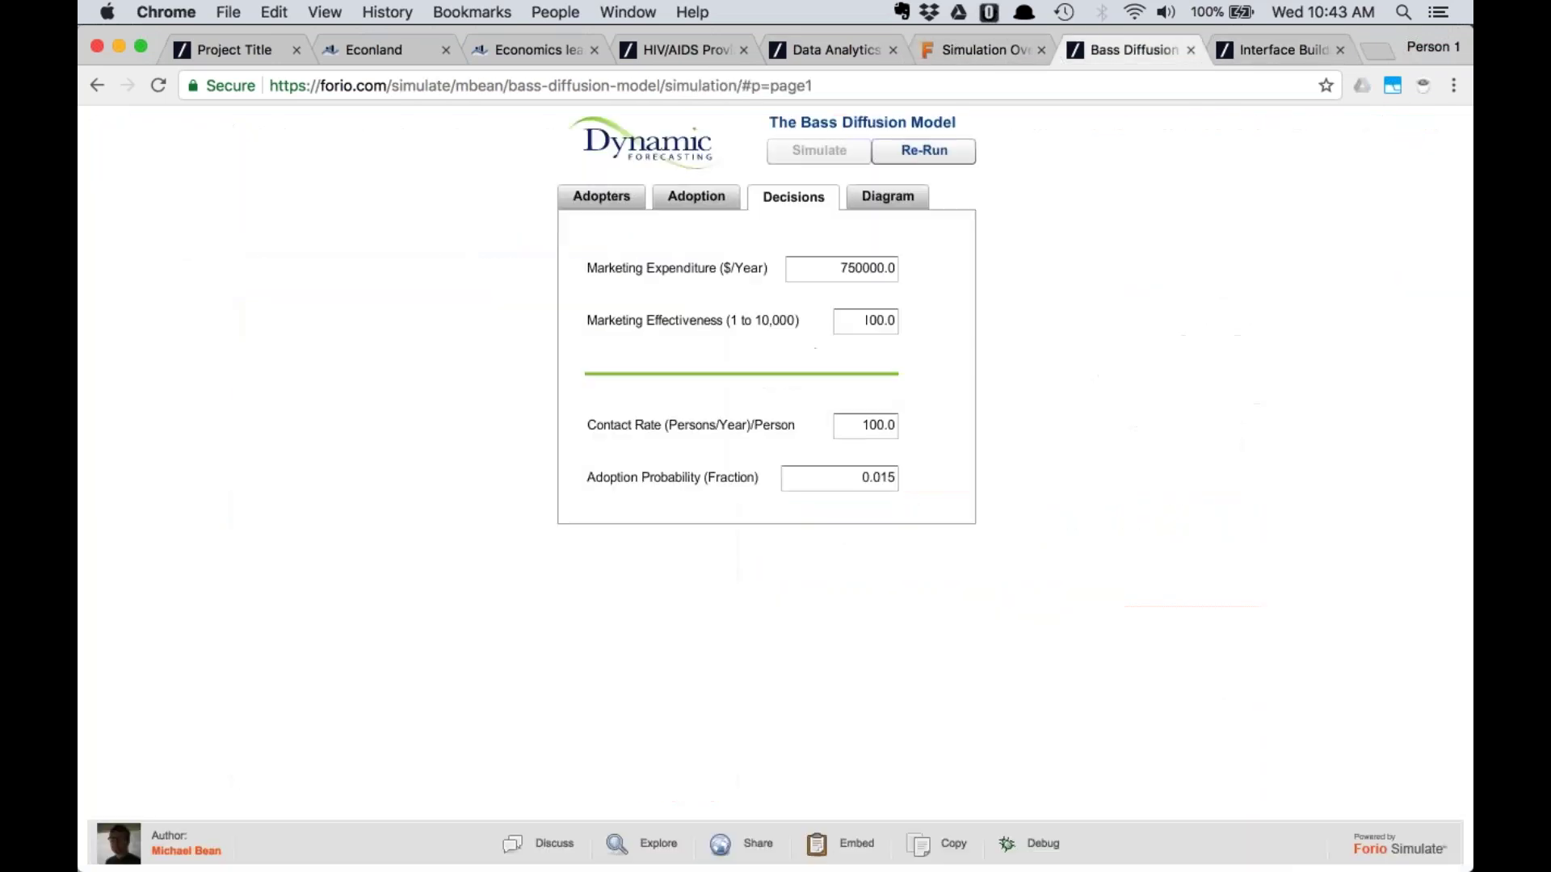
pyautogui.click(869, 194)
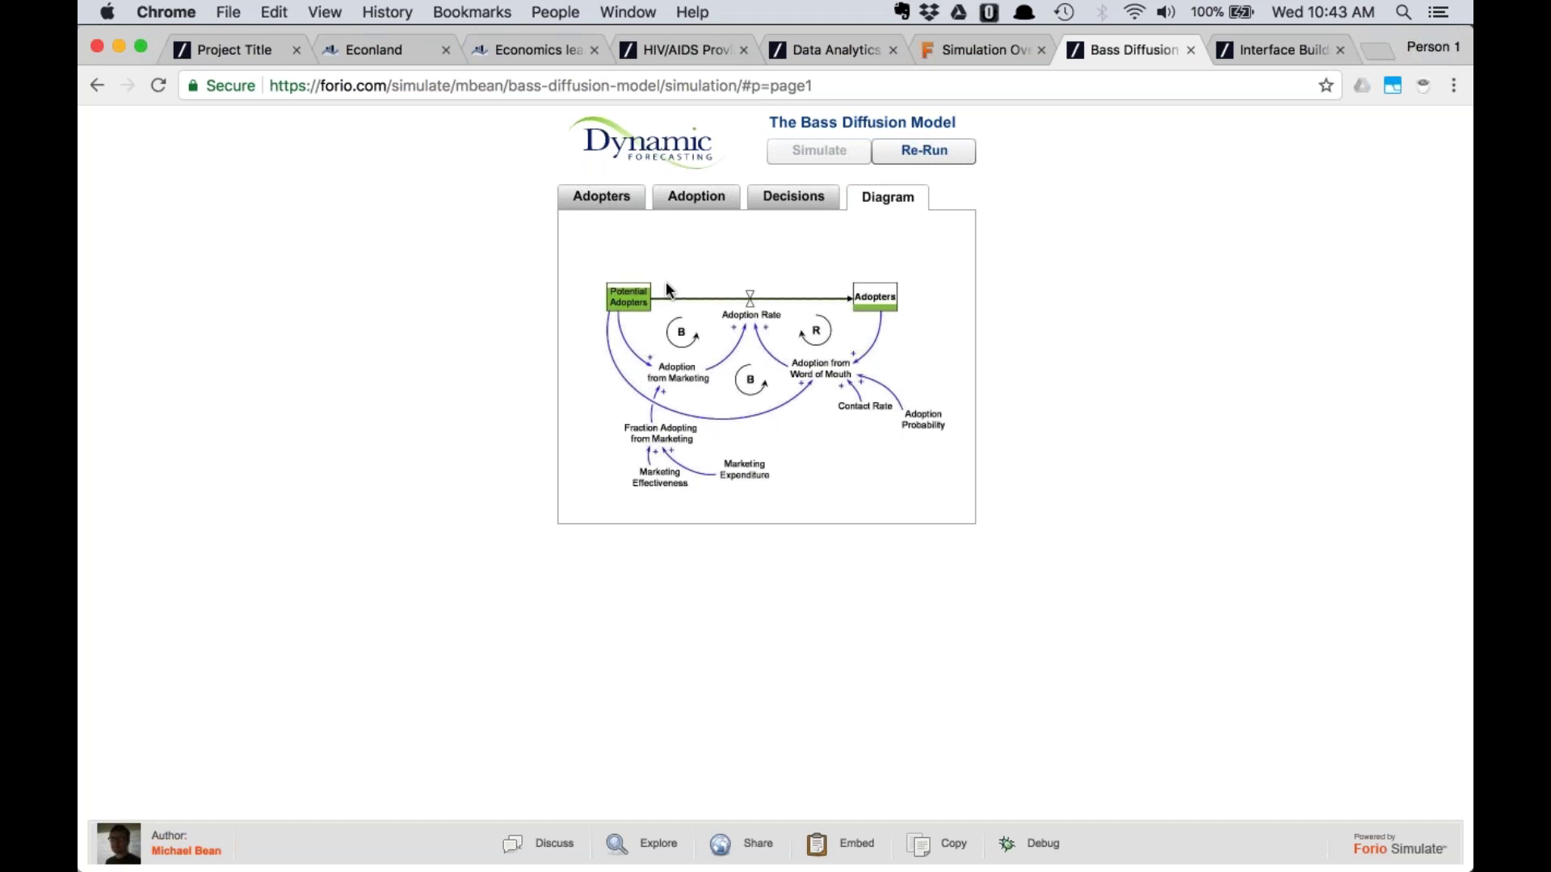
pyautogui.moveTo(667, 289); pyautogui.dragTo(963, 513)
# Rename the Desktop screenshot to 'diagram' and return to the Interface Builder
pyautogui.press('super+Tab')
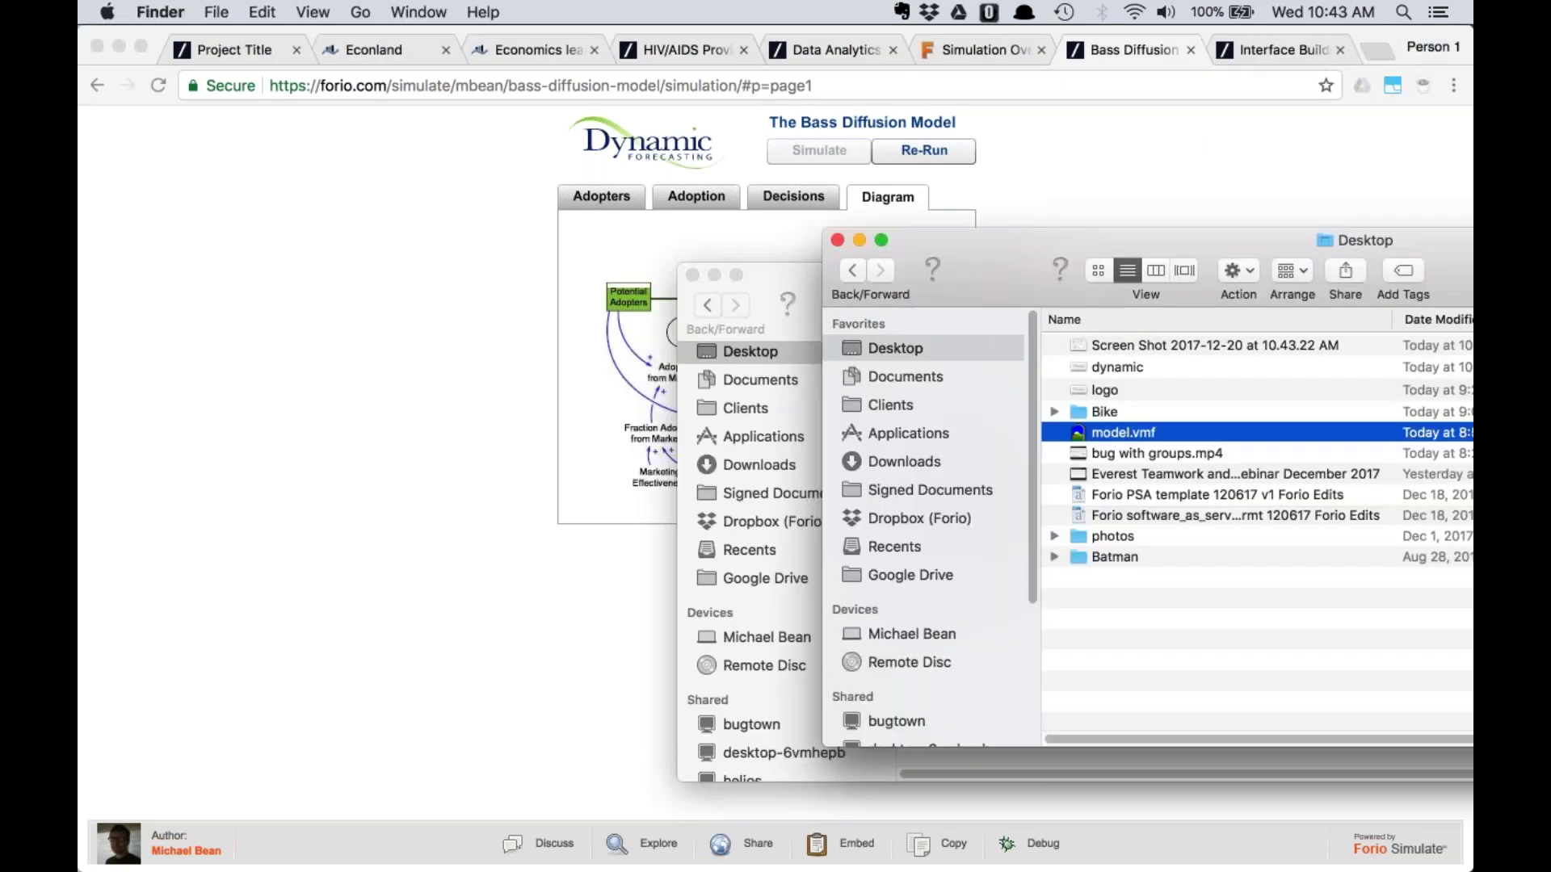
pyautogui.click(1175, 345)
pyautogui.press('Return')
pyautogui.write('diagram')
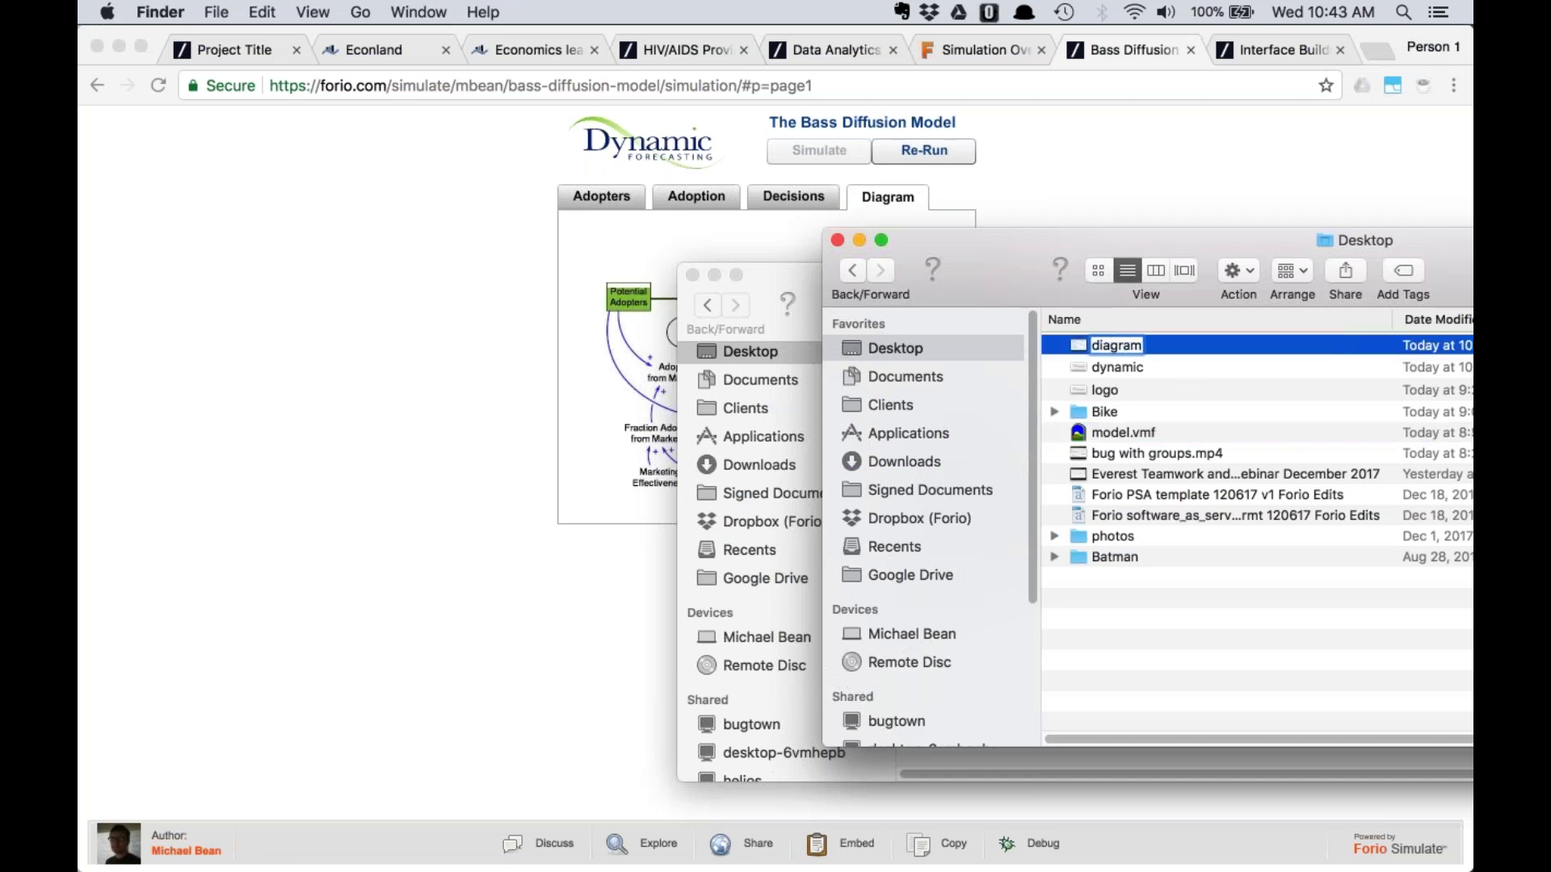
pyautogui.press('Return')
pyautogui.click(1147, 185)
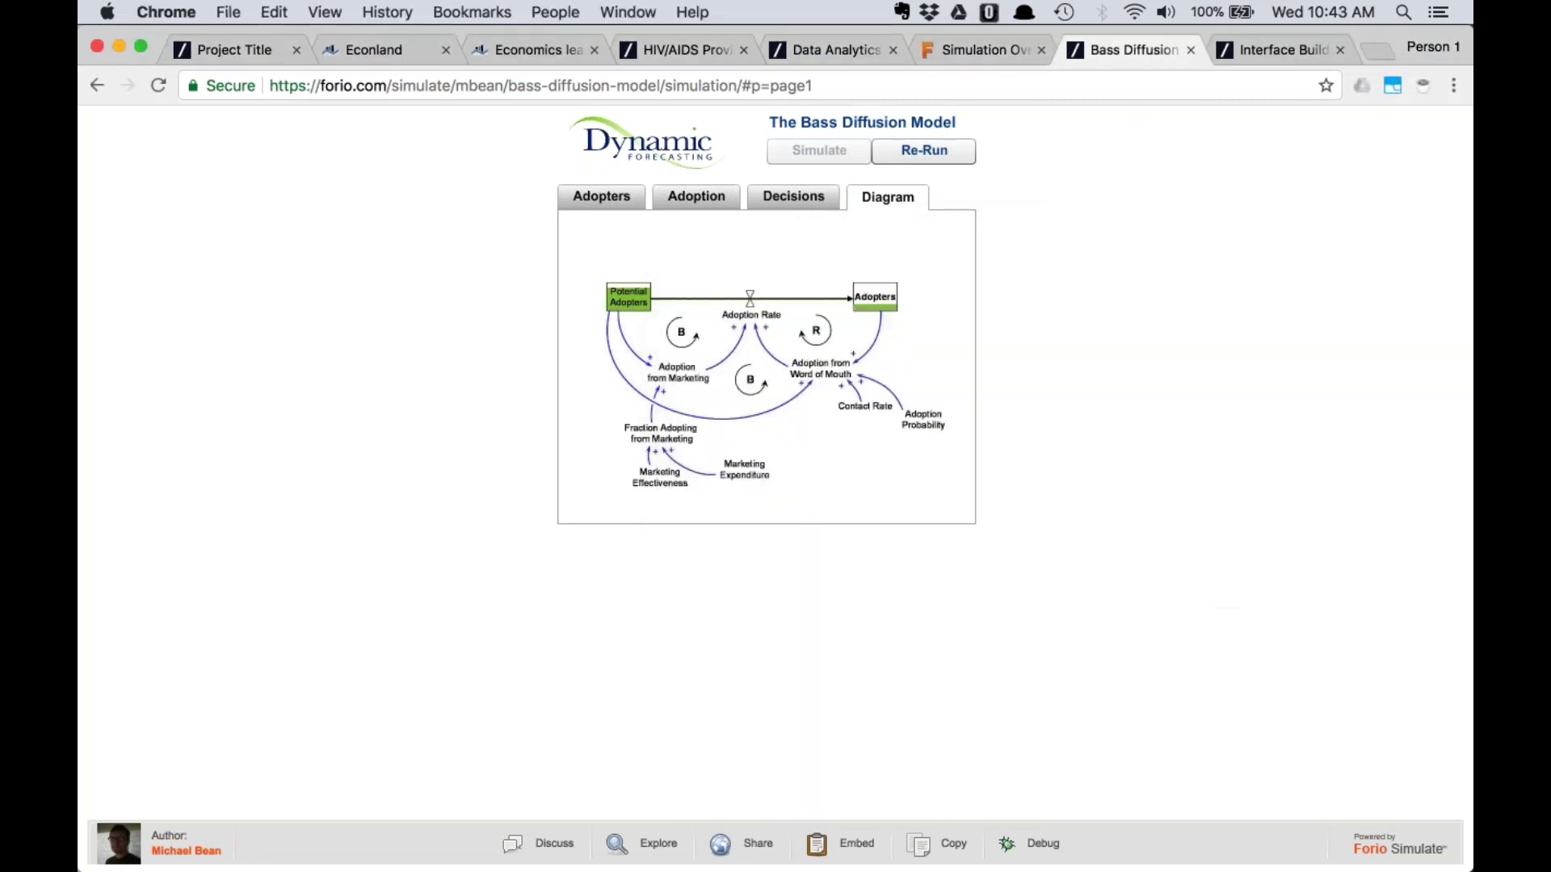
pyautogui.click(1237, 47)
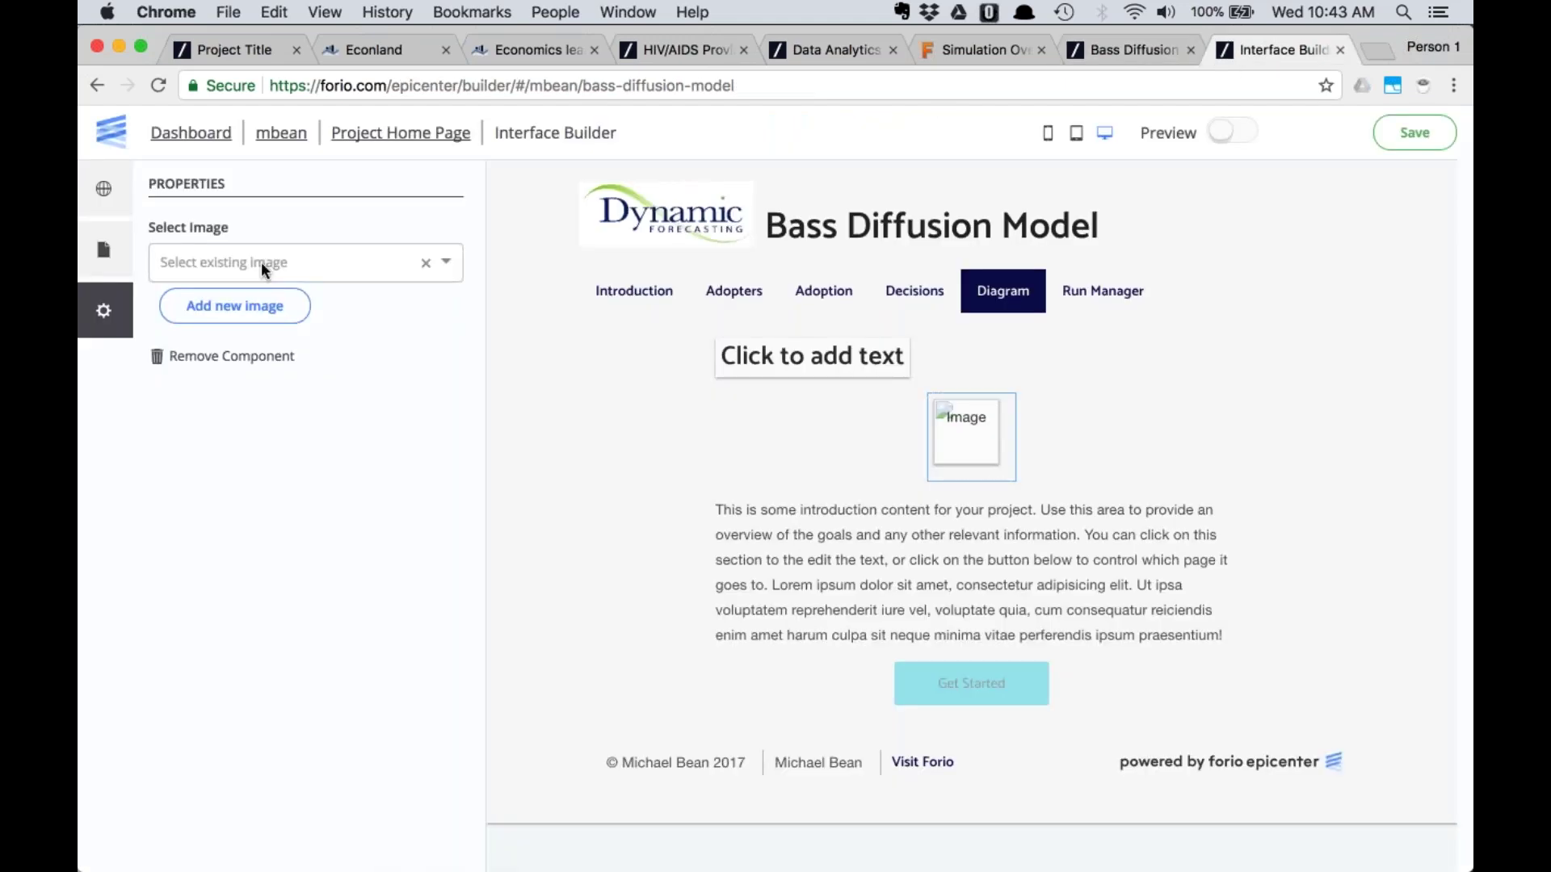
# Upload the Desktop 'diagram' image, uncropped, into the Diagram page's image block and save
pyautogui.click(244, 307)
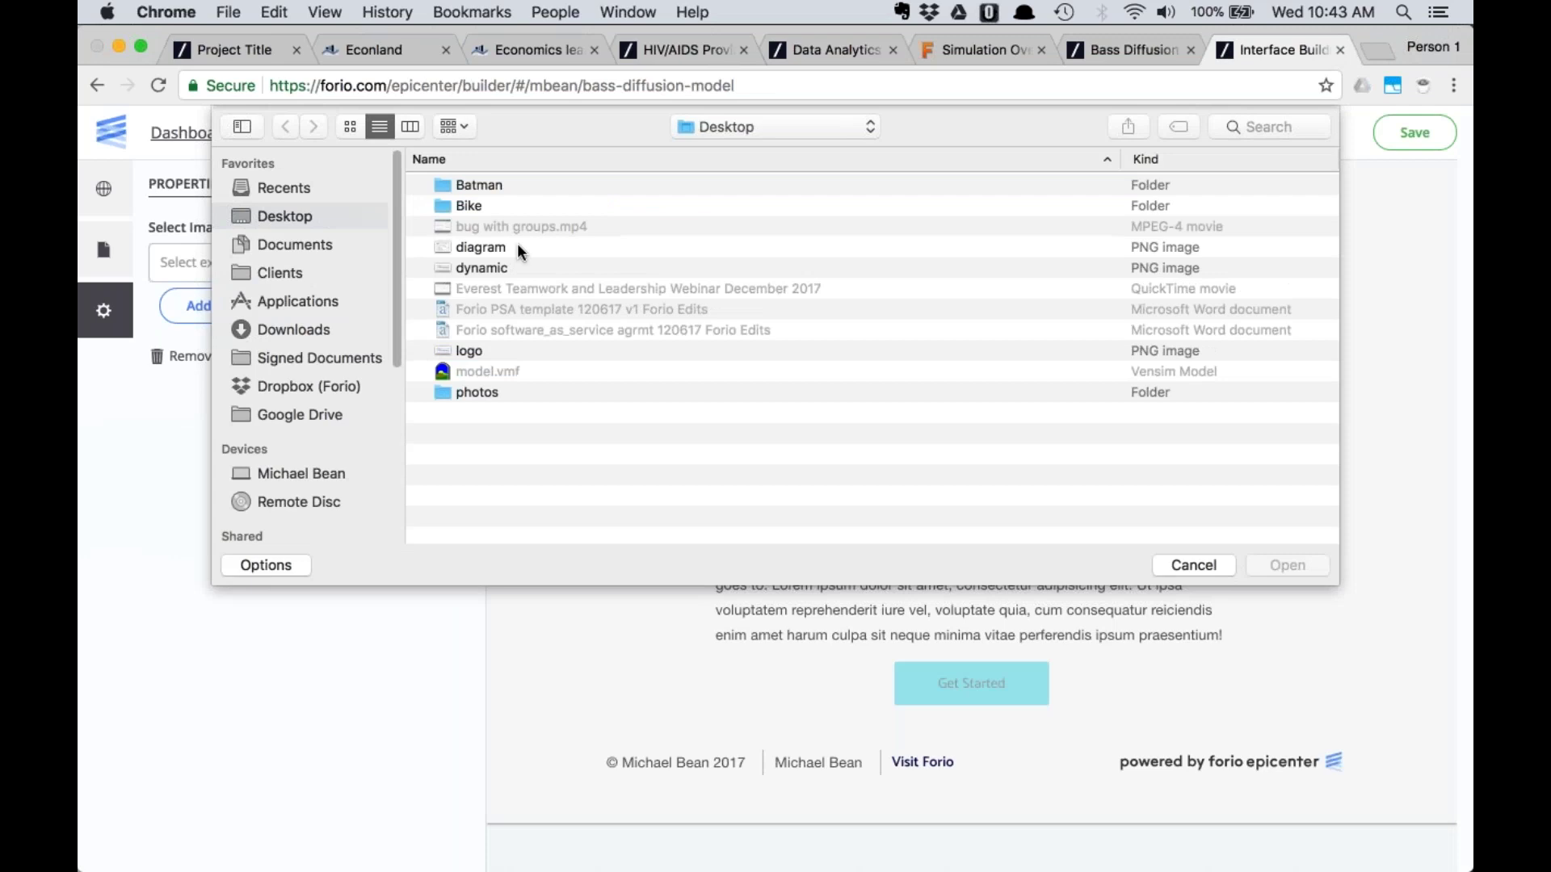
pyautogui.click(517, 244)
pyautogui.press('Return')
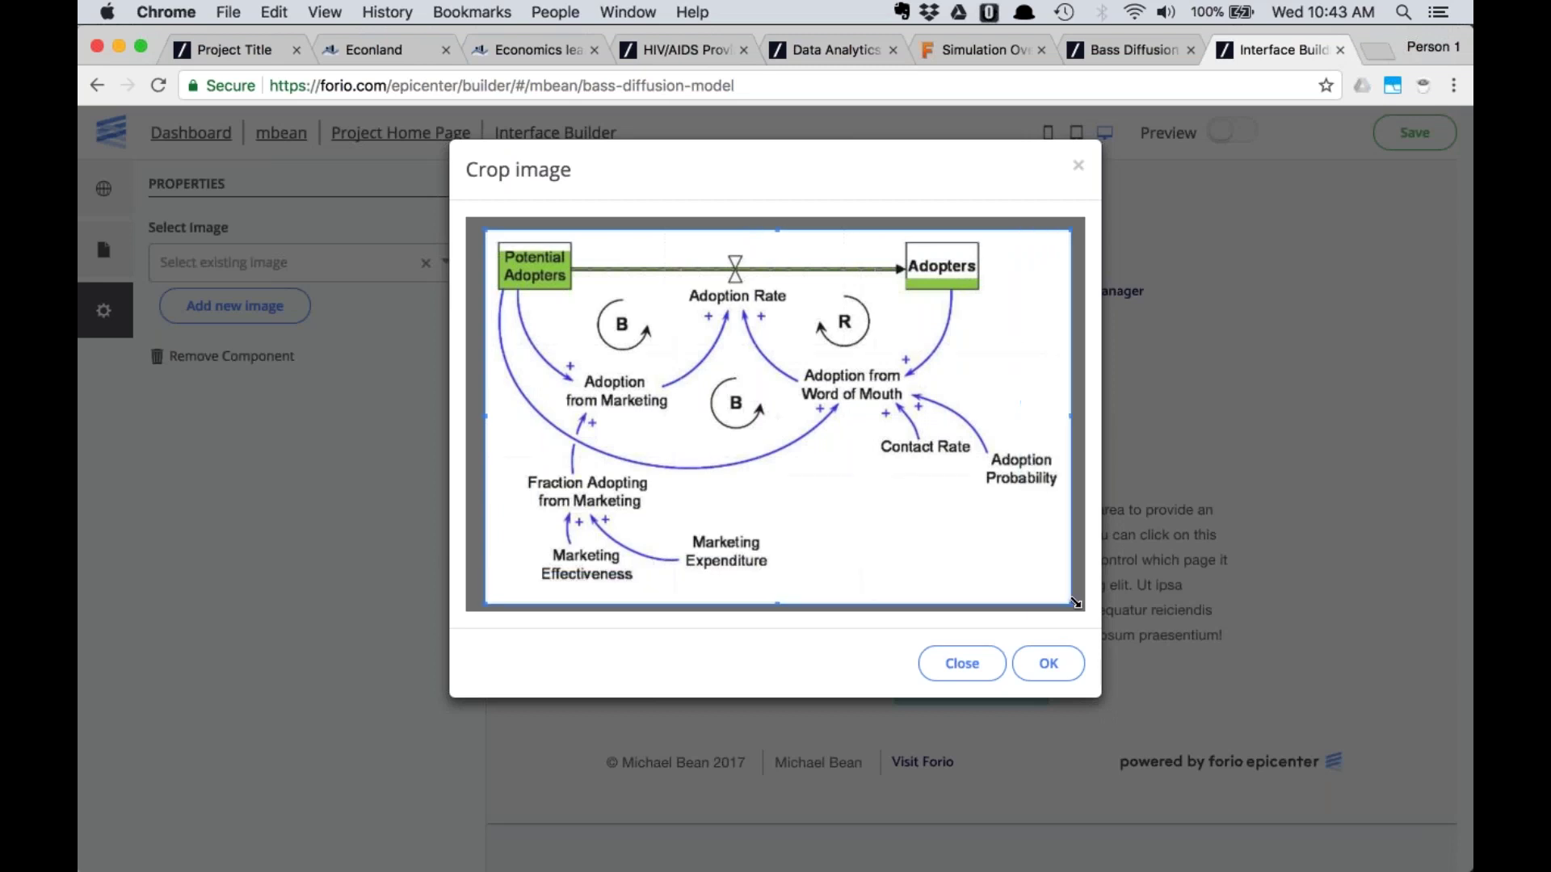
pyautogui.click(1049, 663)
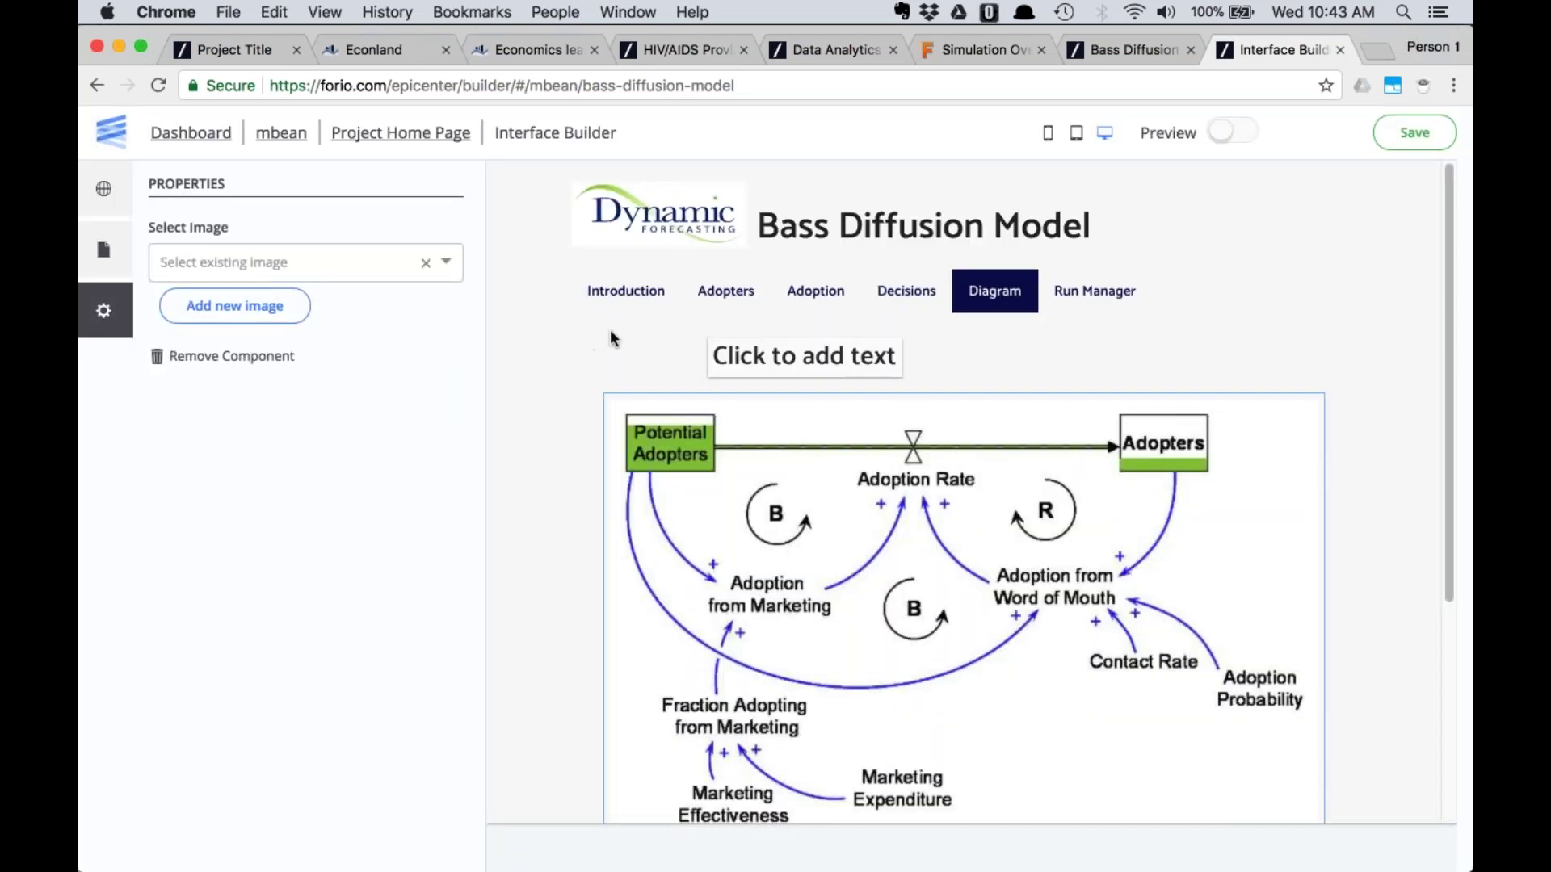
pyautogui.click(1386, 149)
# Switch the builder to Preview and look over the Decisions and Adoption pages
pyautogui.click(575, 301)
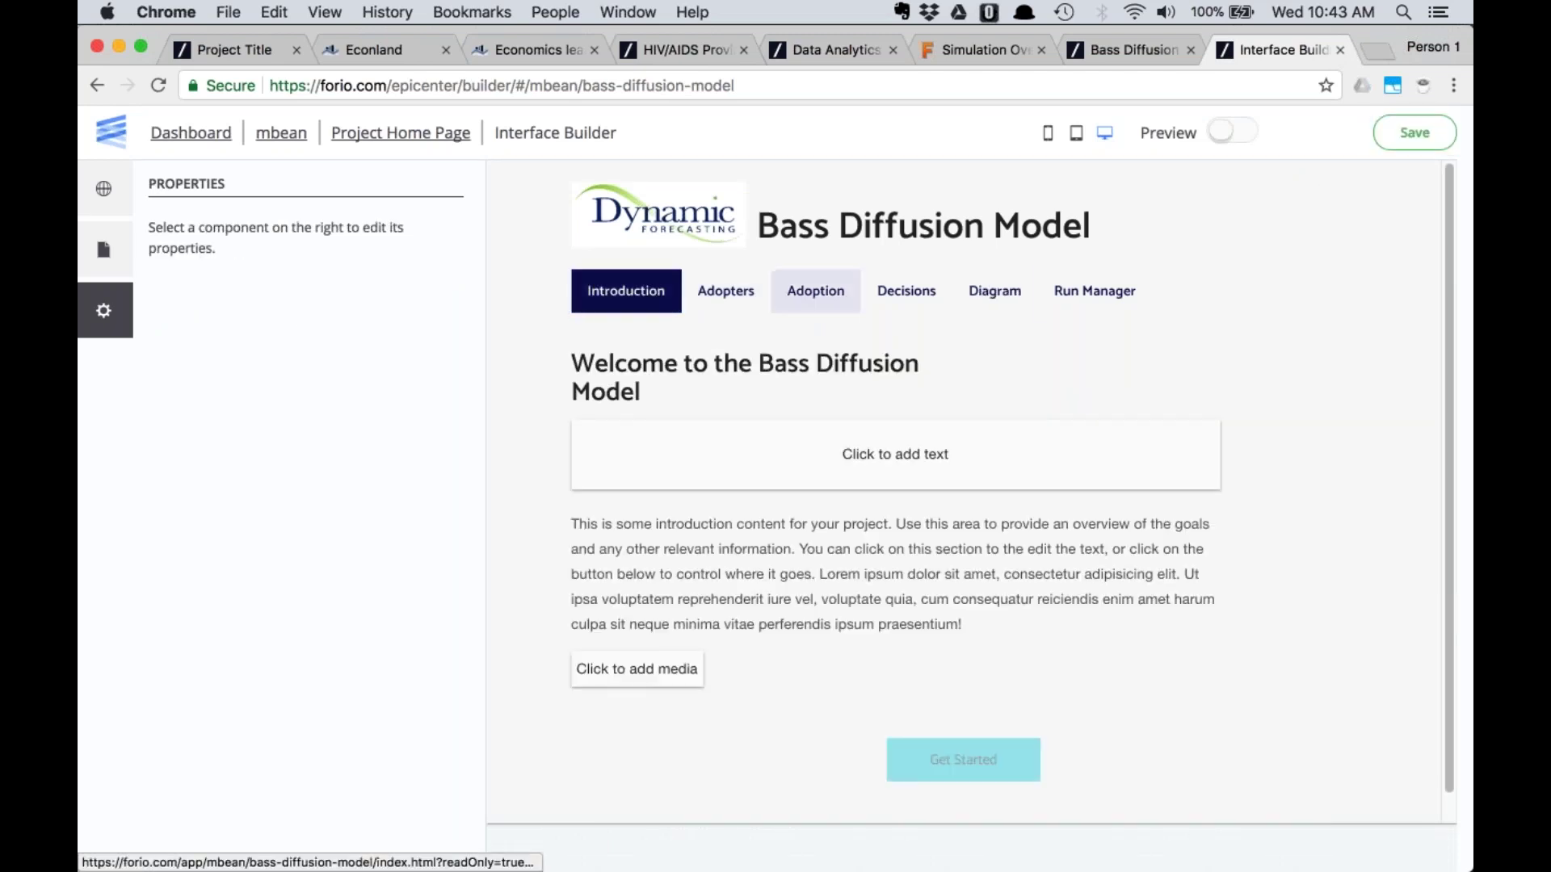
pyautogui.click(1237, 134)
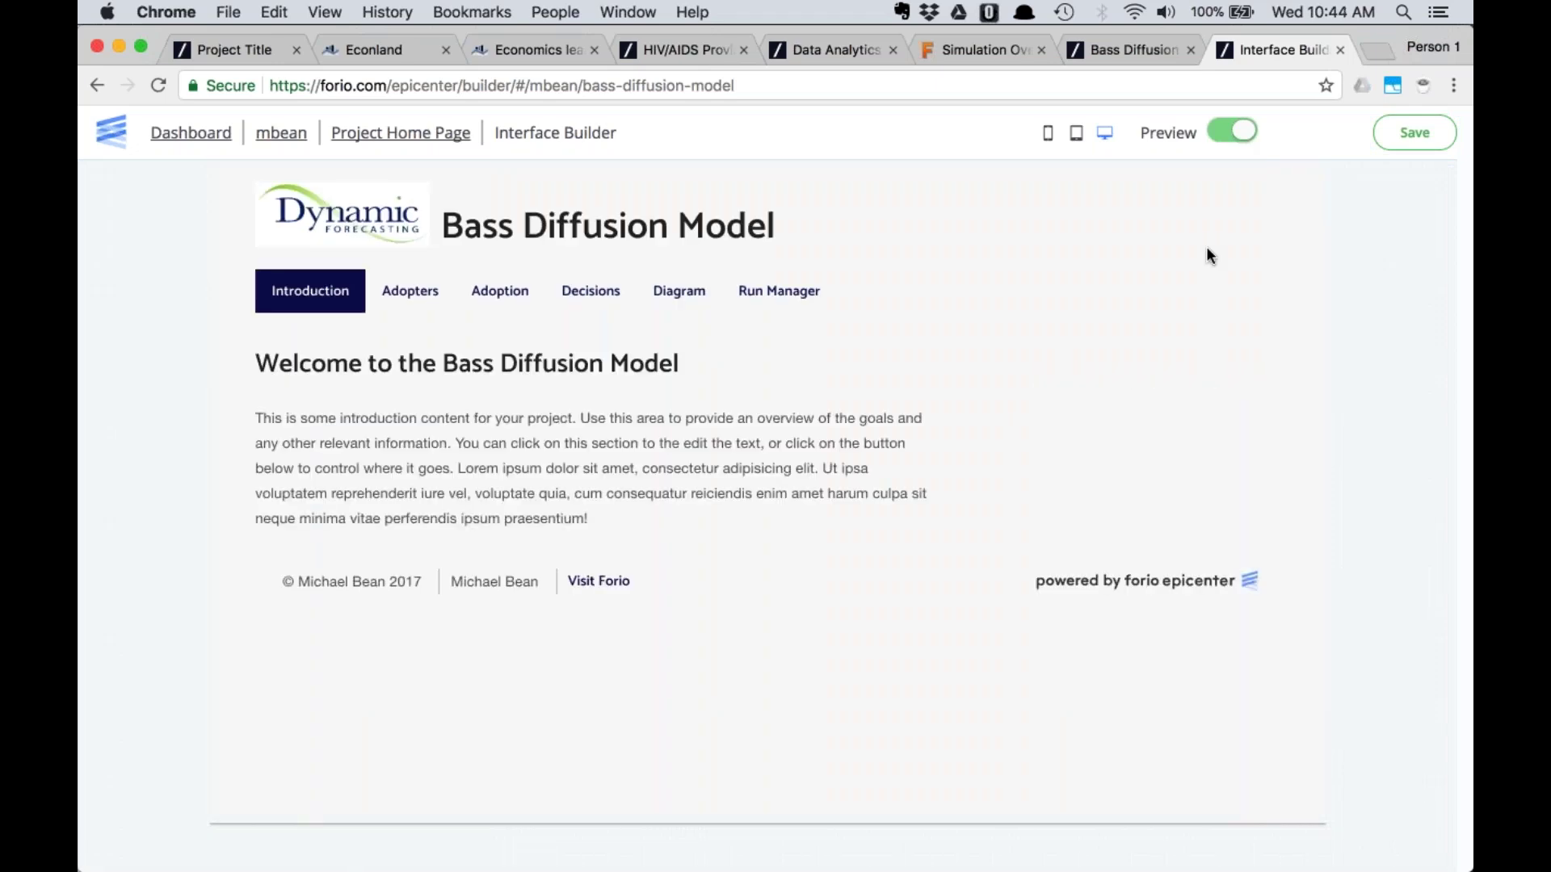
pyautogui.click(590, 297)
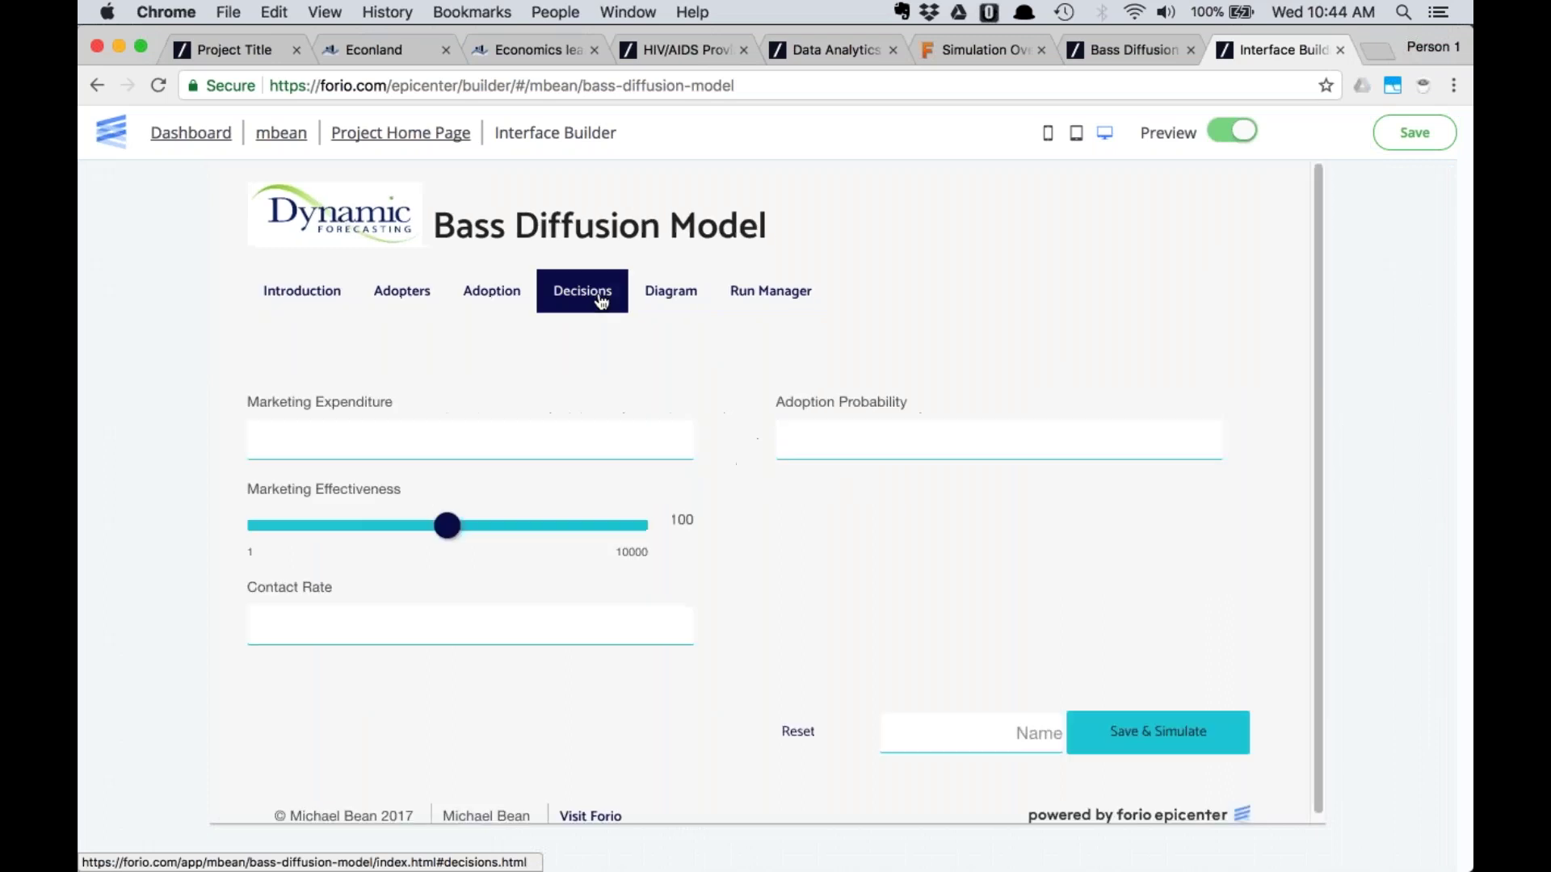
pyautogui.click(492, 291)
pyautogui.scroll(-3, 1006, 298)
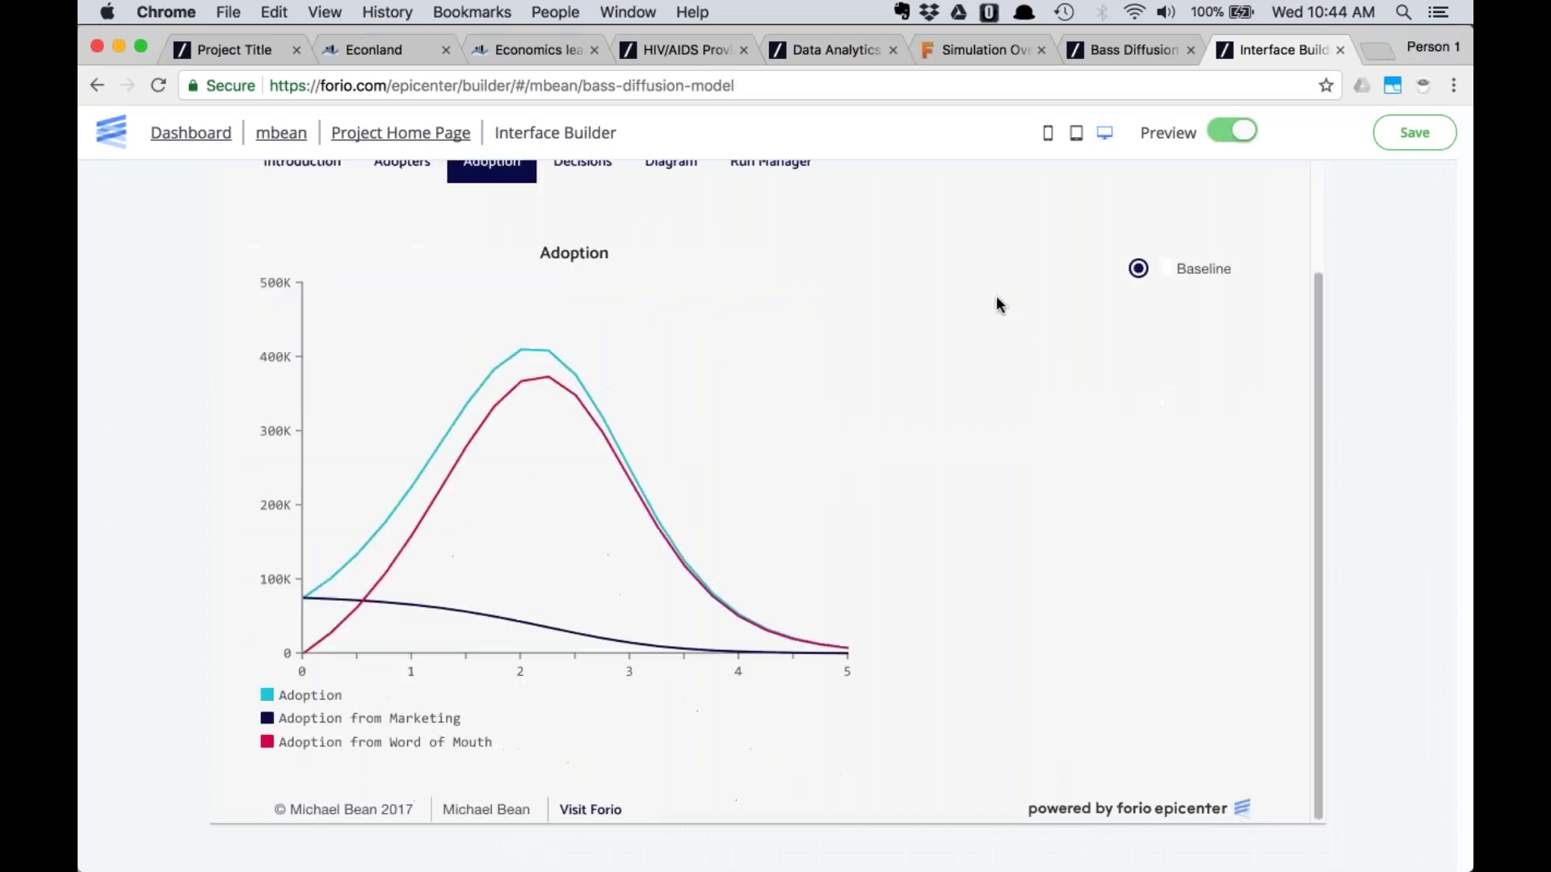
pyautogui.scroll(3, 996, 301)
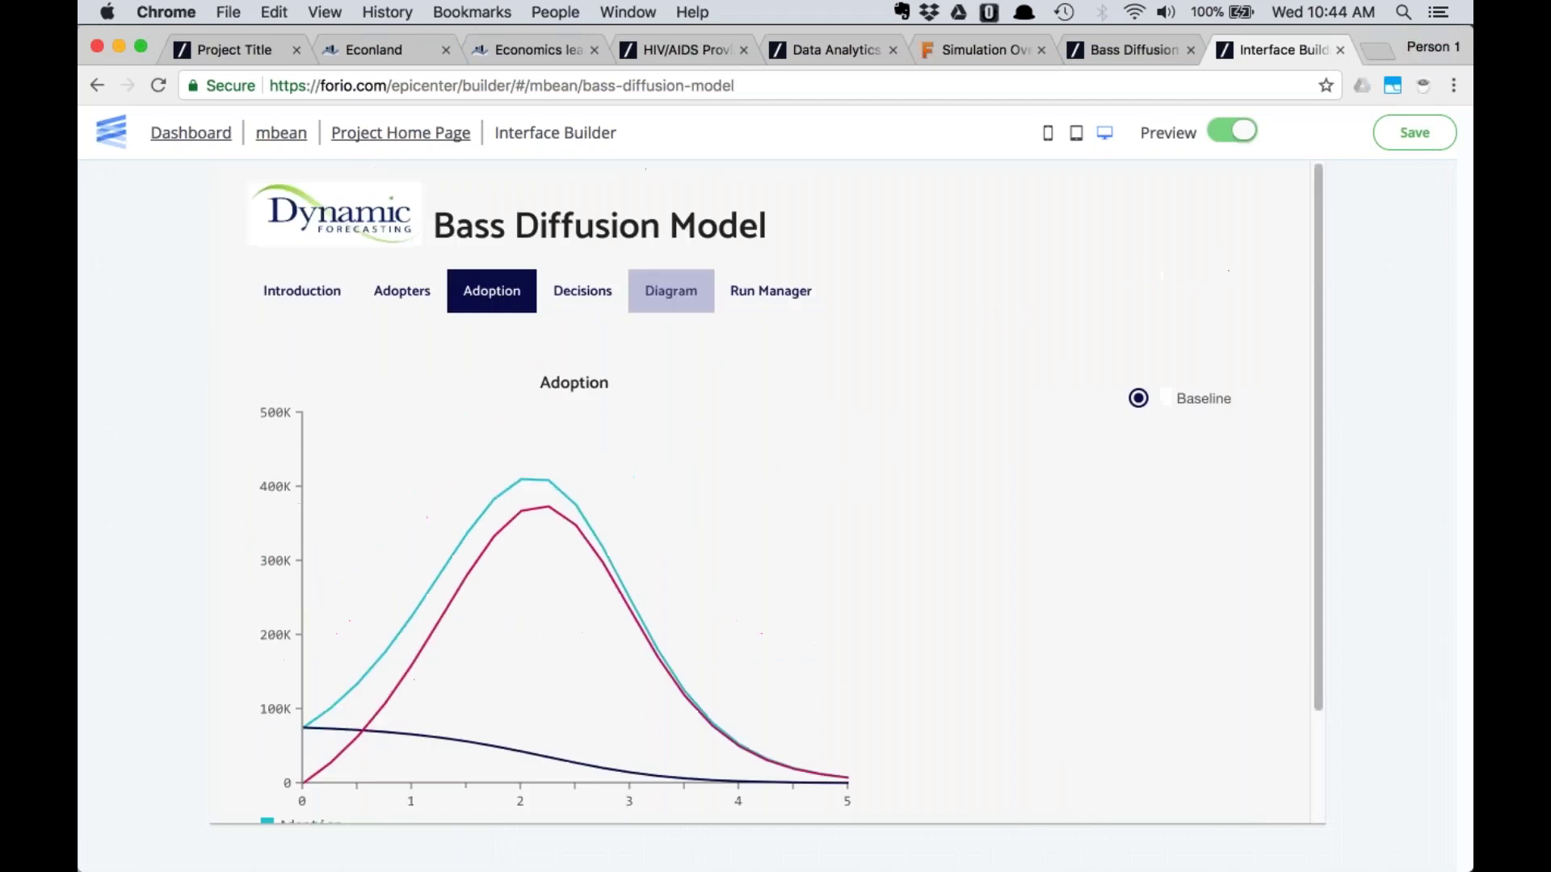
pyautogui.click(589, 295)
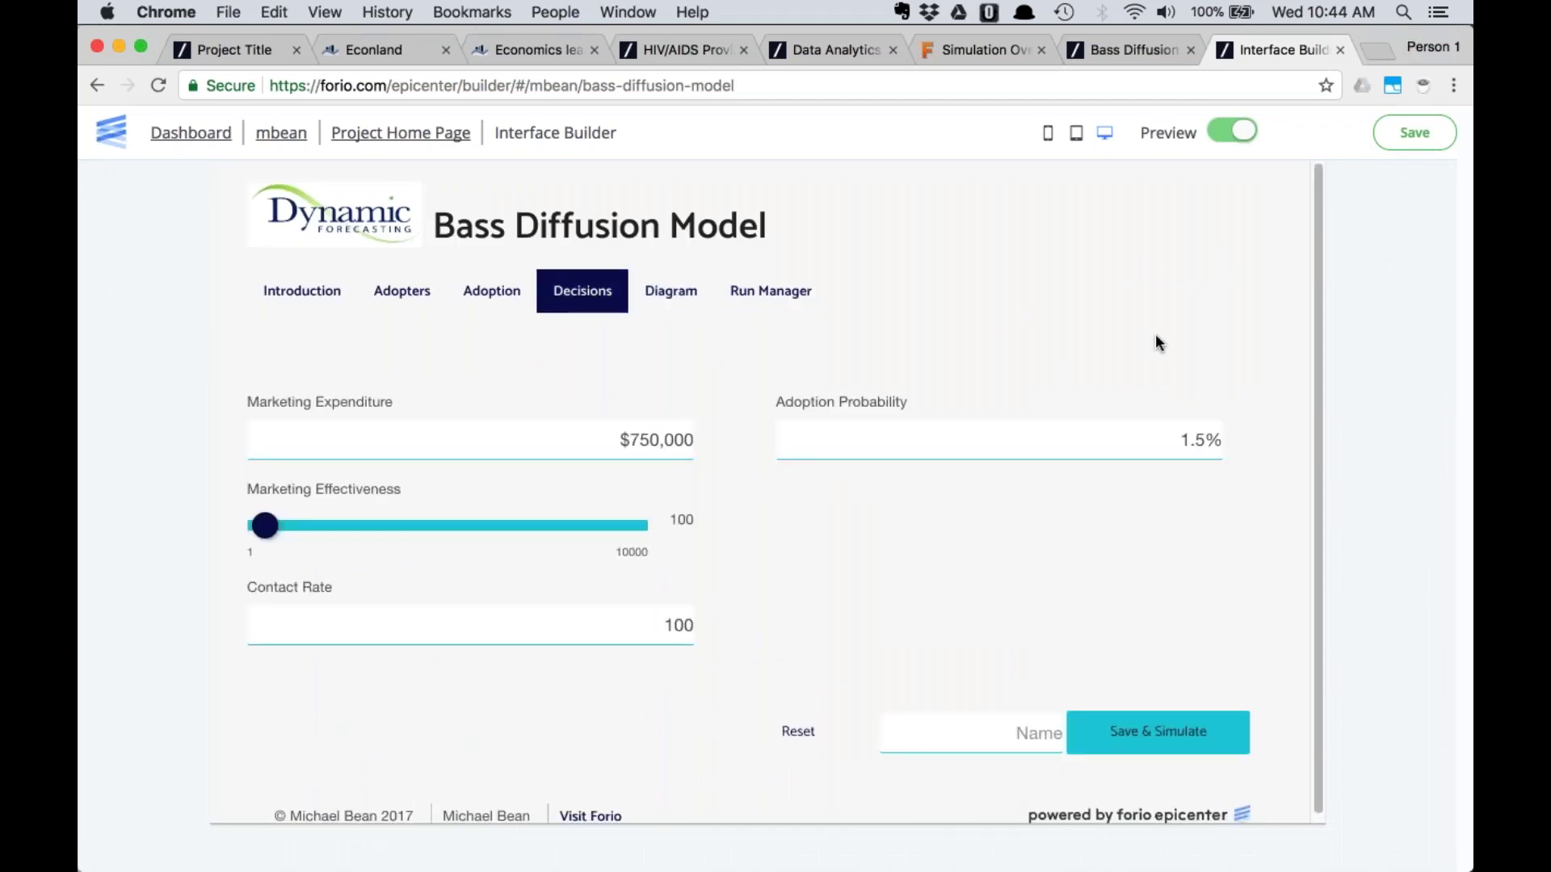
# Simulate 'New Run1' with Marketing Effectiveness 835 and $650,000 Marketing Expenditure
pyautogui.moveTo(268, 529); pyautogui.dragTo(296, 533)
pyautogui.click(637, 437)
pyautogui.press('BackSpace')
pyautogui.write('6')
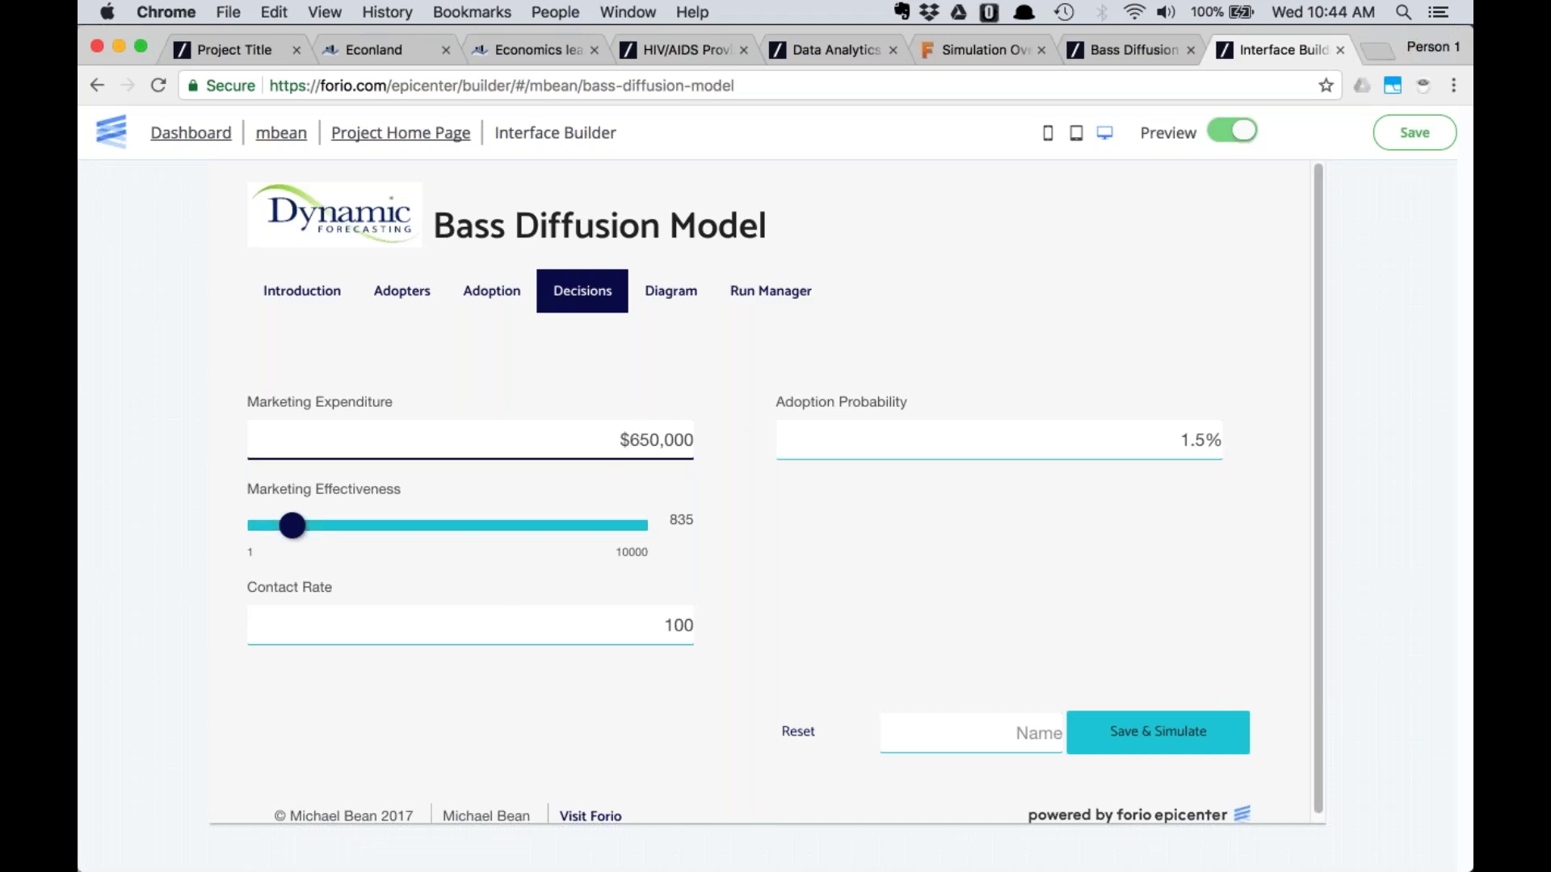
pyautogui.click(1018, 733)
pyautogui.write('New ')
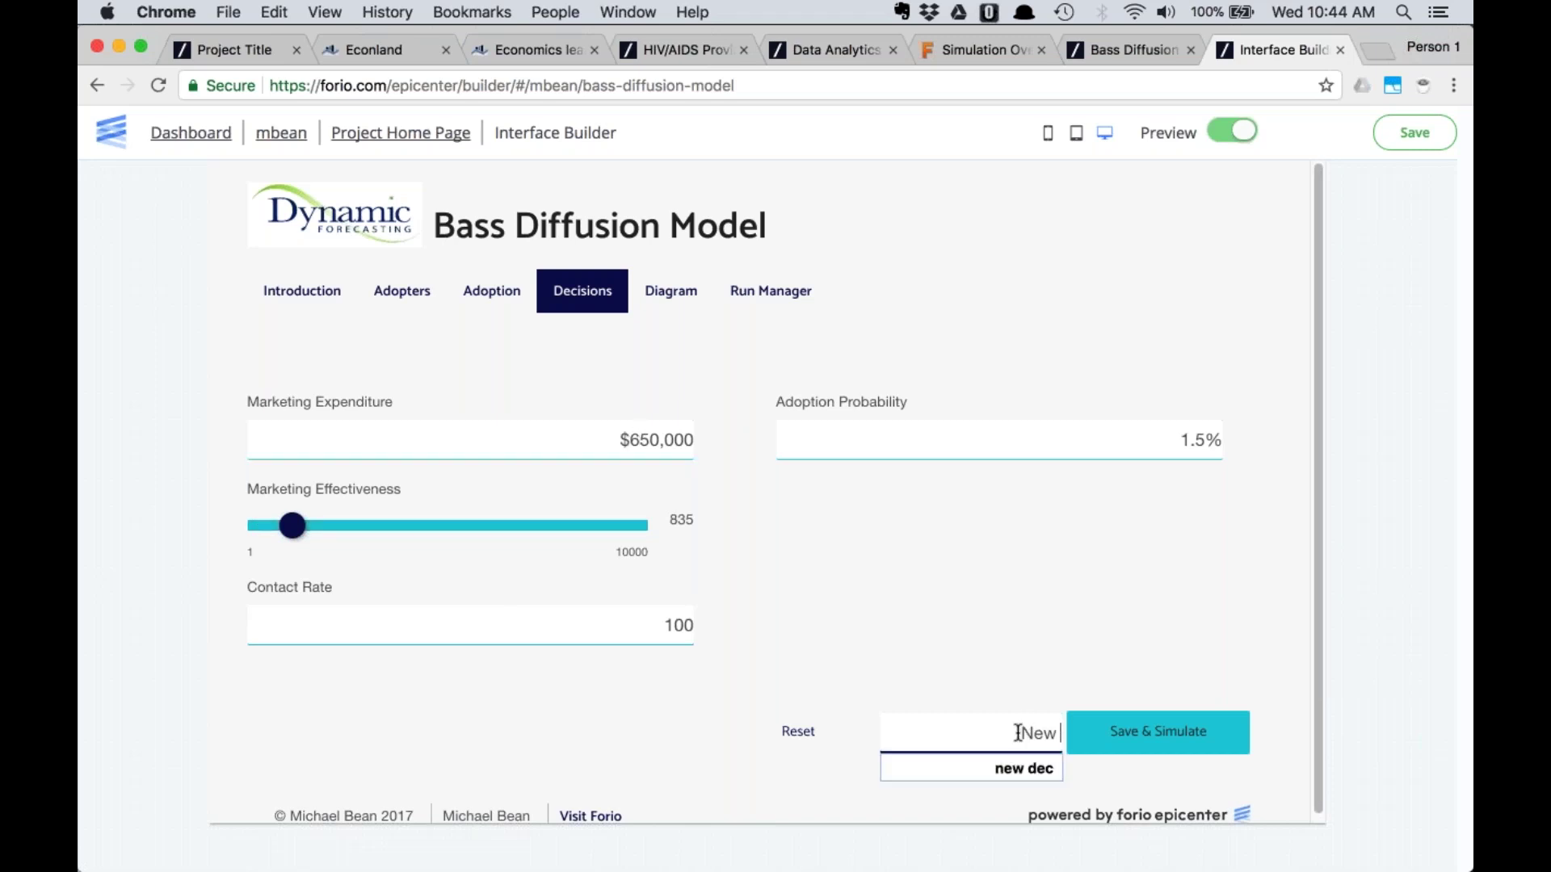
pyautogui.write('Run1')
pyautogui.press('Return')
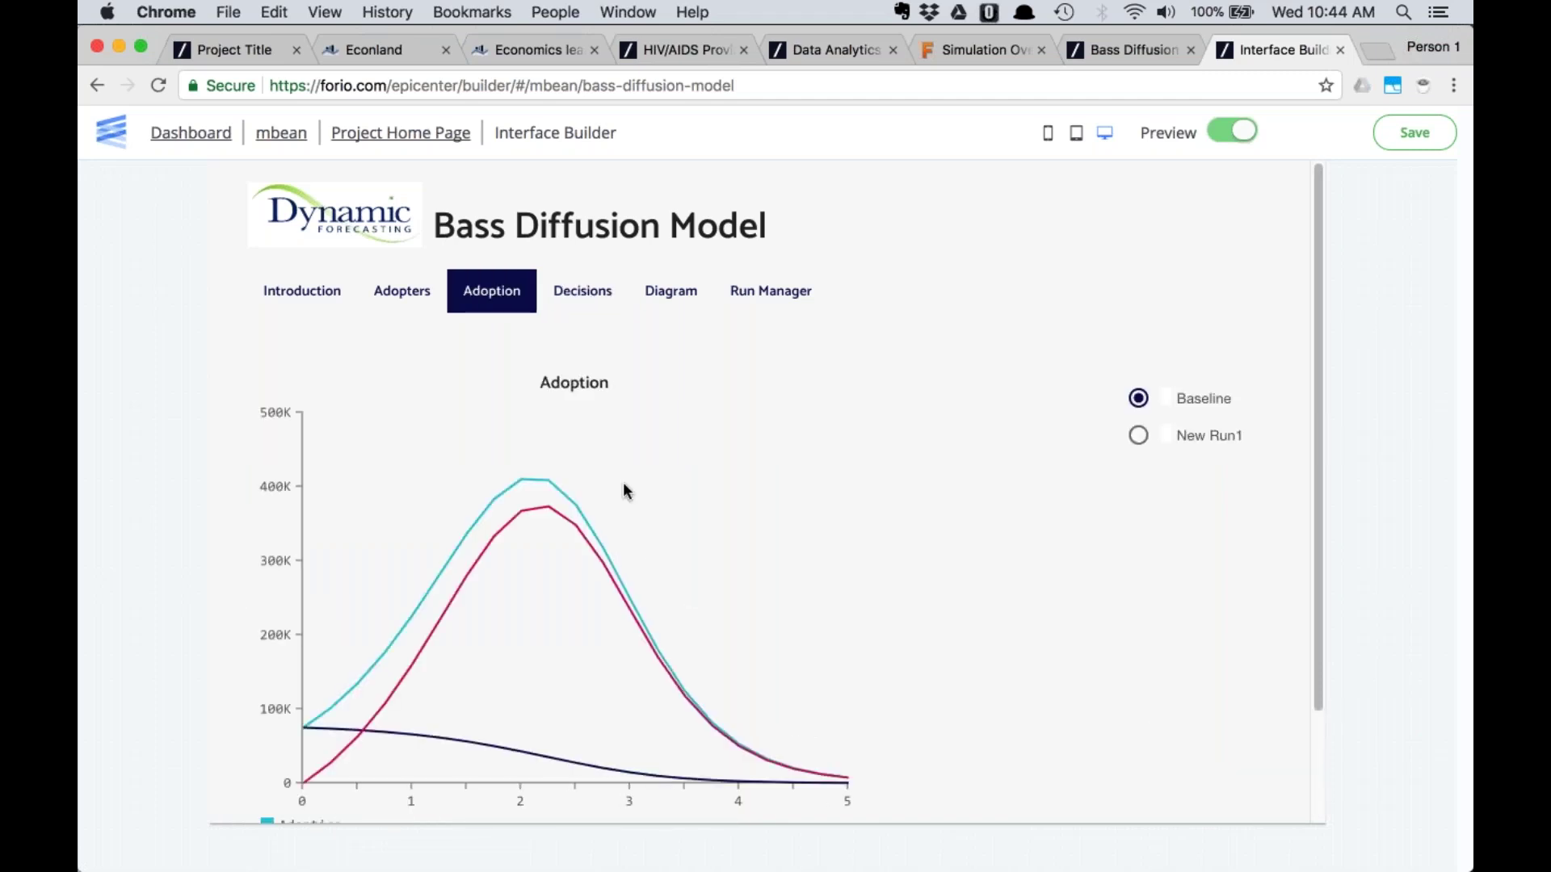
# Compare New Run1 and Baseline results on the Adoption chart
pyautogui.click(1139, 436)
pyautogui.click(1139, 400)
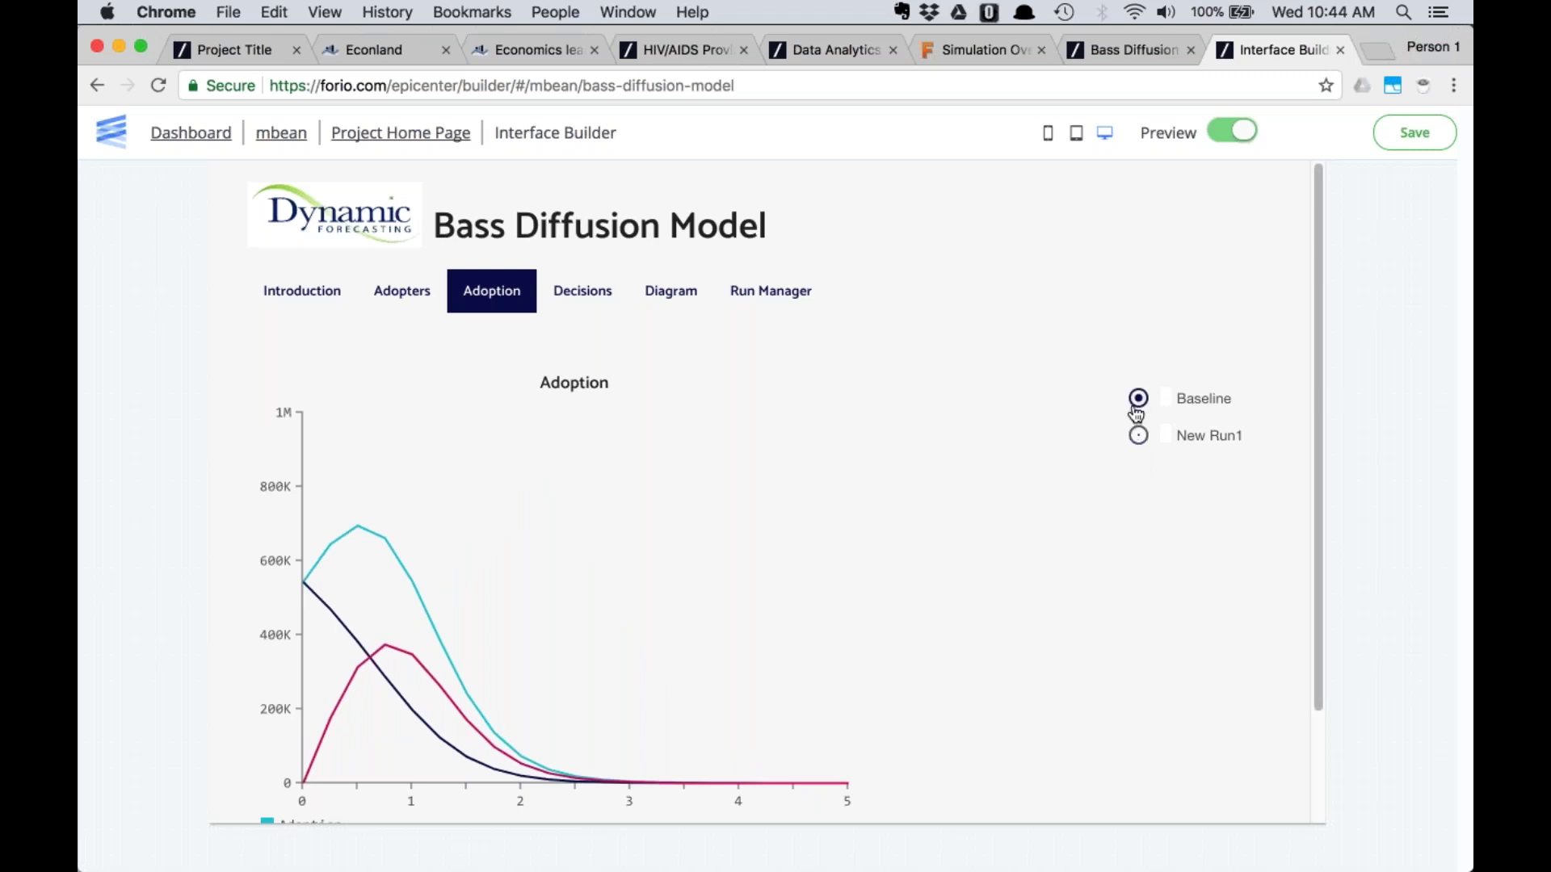
pyautogui.click(1139, 437)
pyautogui.click(1139, 399)
# Review the preview's Diagram and Run Manager pages, then return to the project home page
pyautogui.click(670, 291)
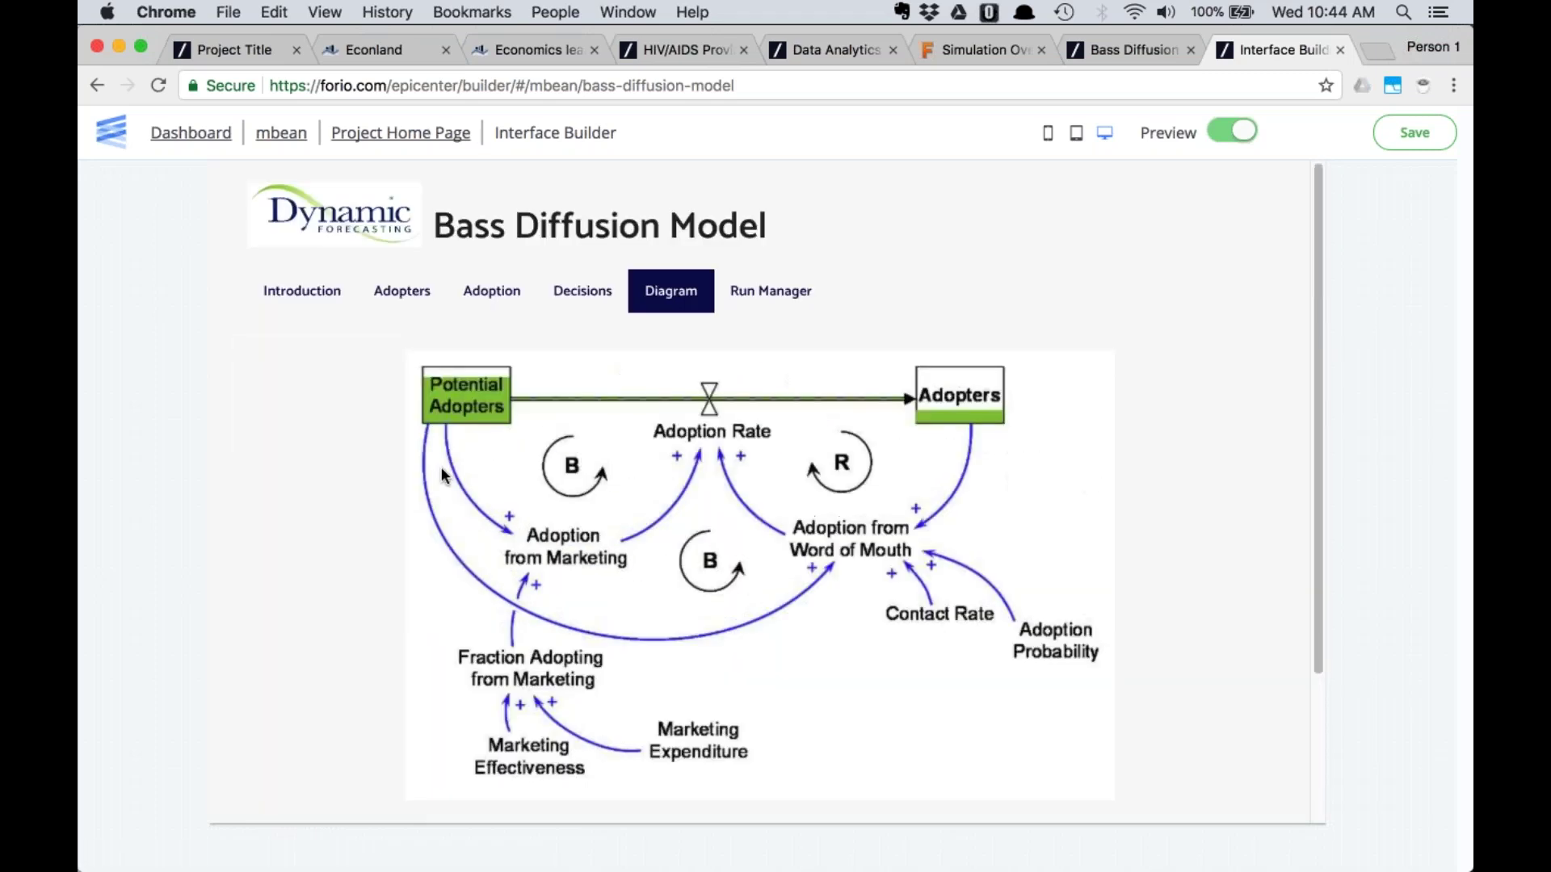
pyautogui.click(750, 299)
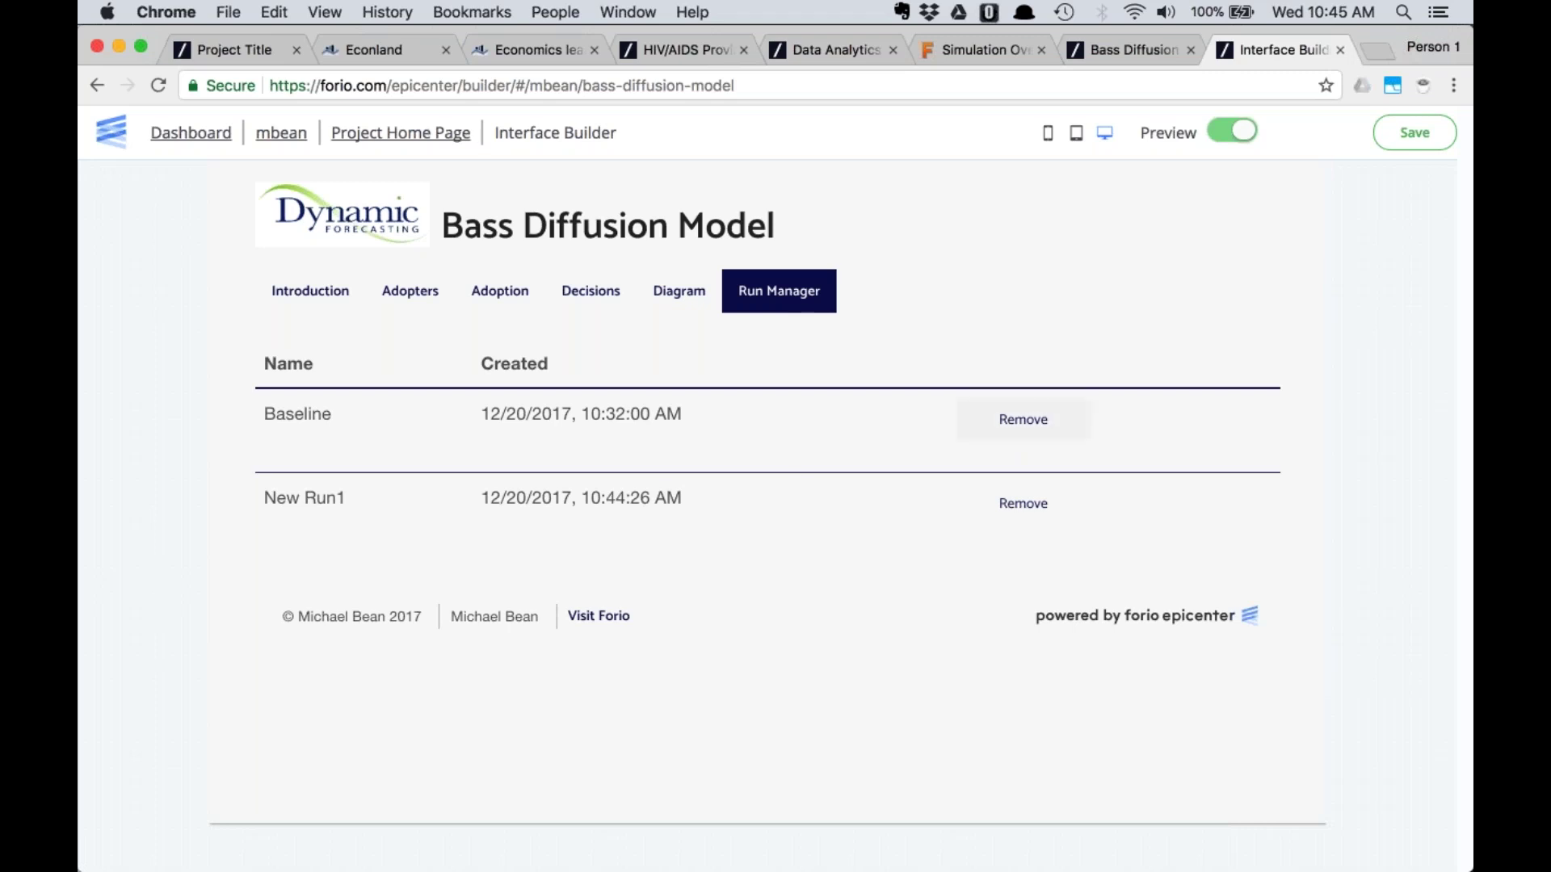
pyautogui.click(392, 133)
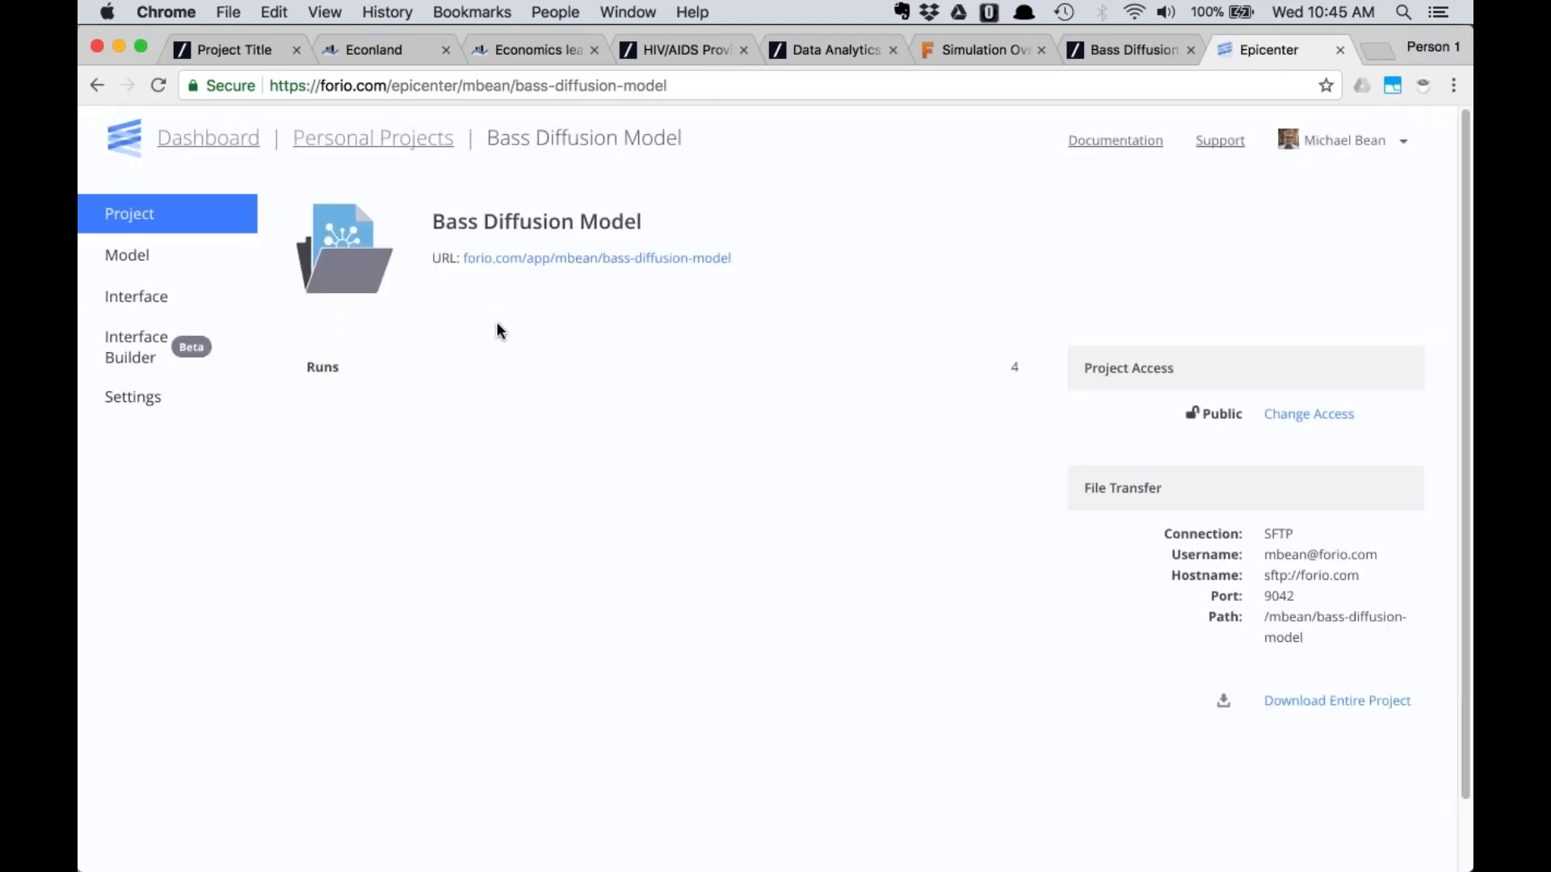
# Open the Bass Diffusion Model project's Interface files list
pyautogui.click(132, 300)
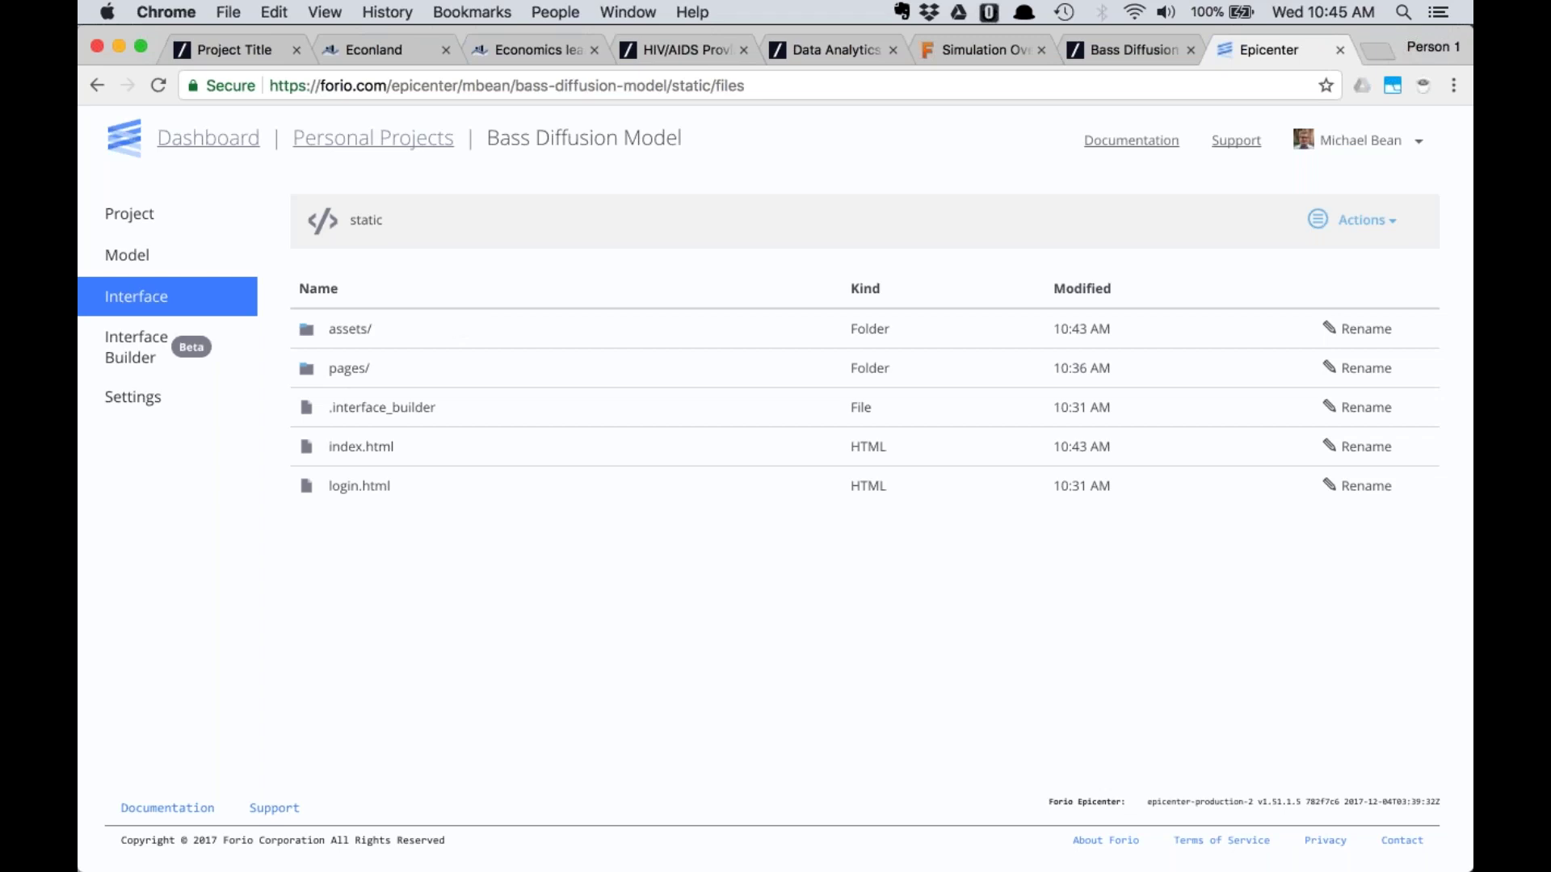
# Open pages/decisions.html in the code editor in edit mode
pyautogui.click(349, 368)
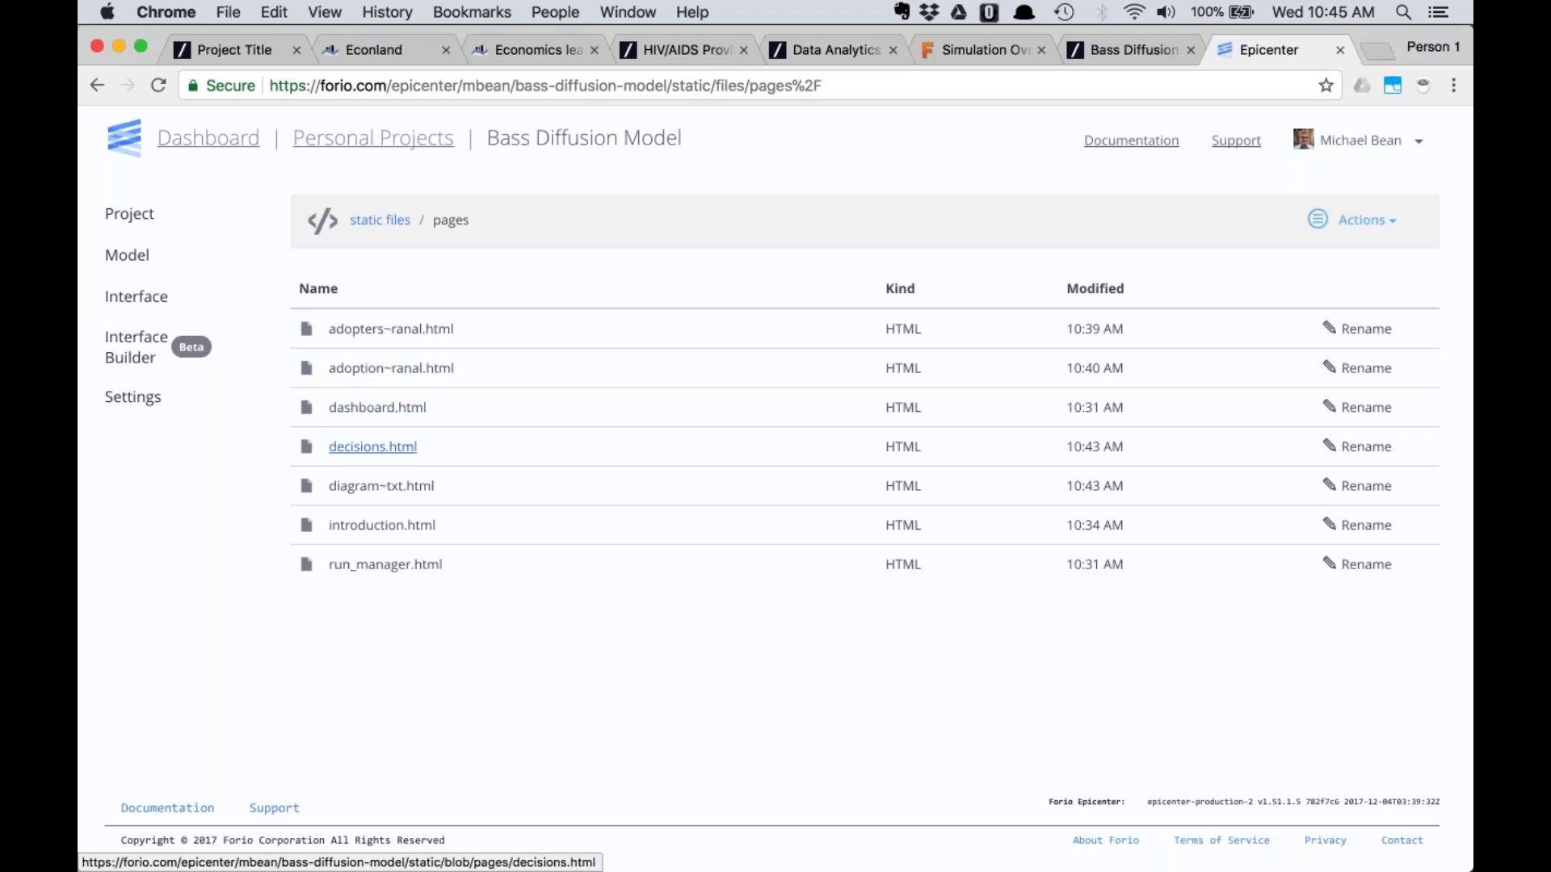
pyautogui.click(372, 447)
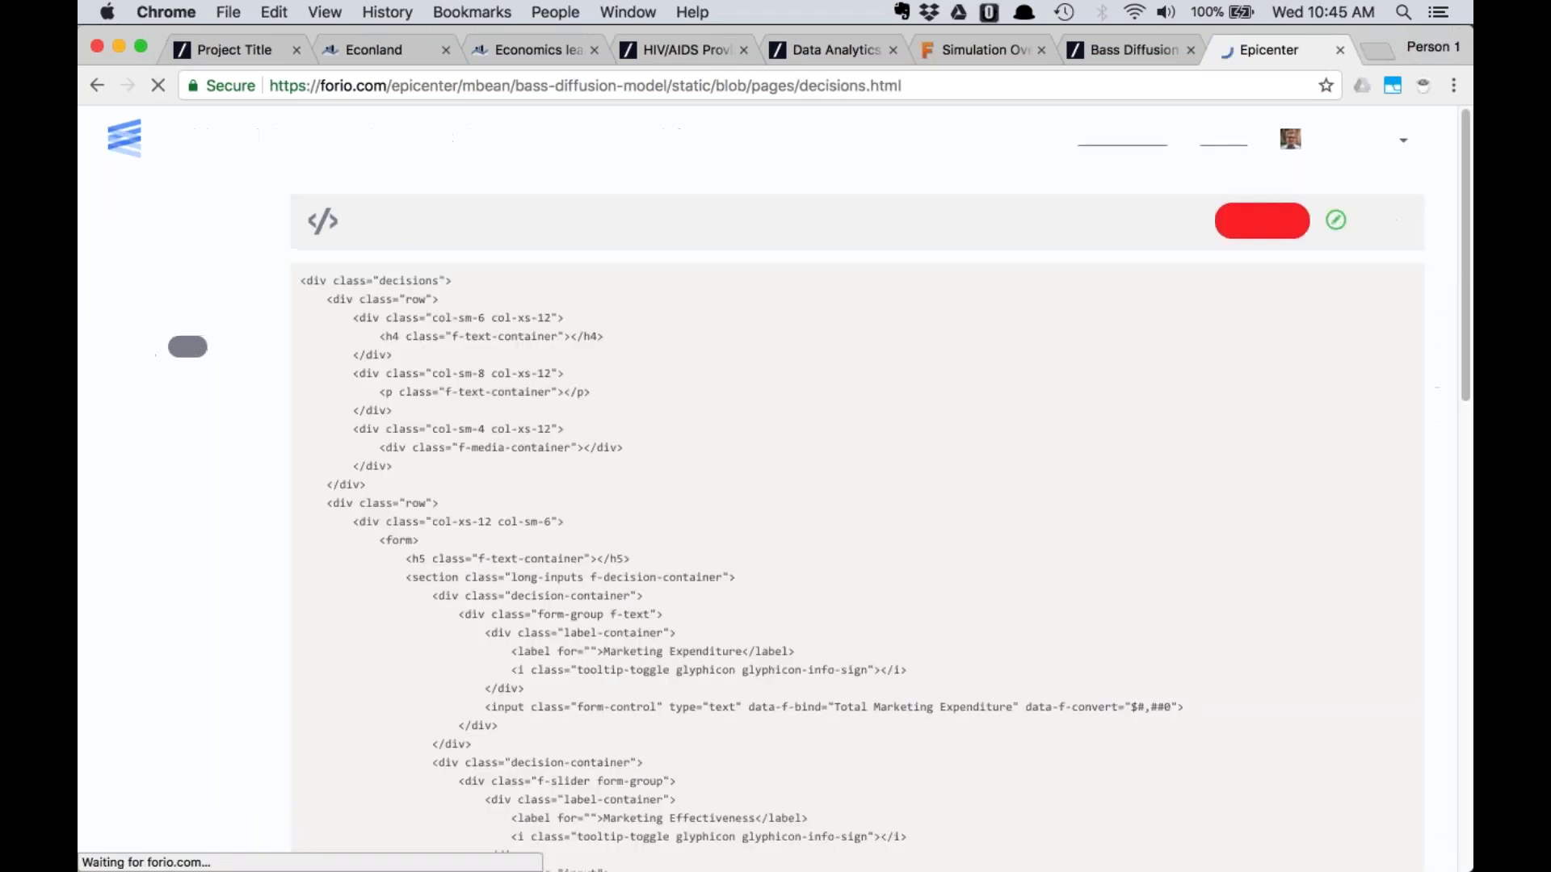
pyautogui.click(1345, 238)
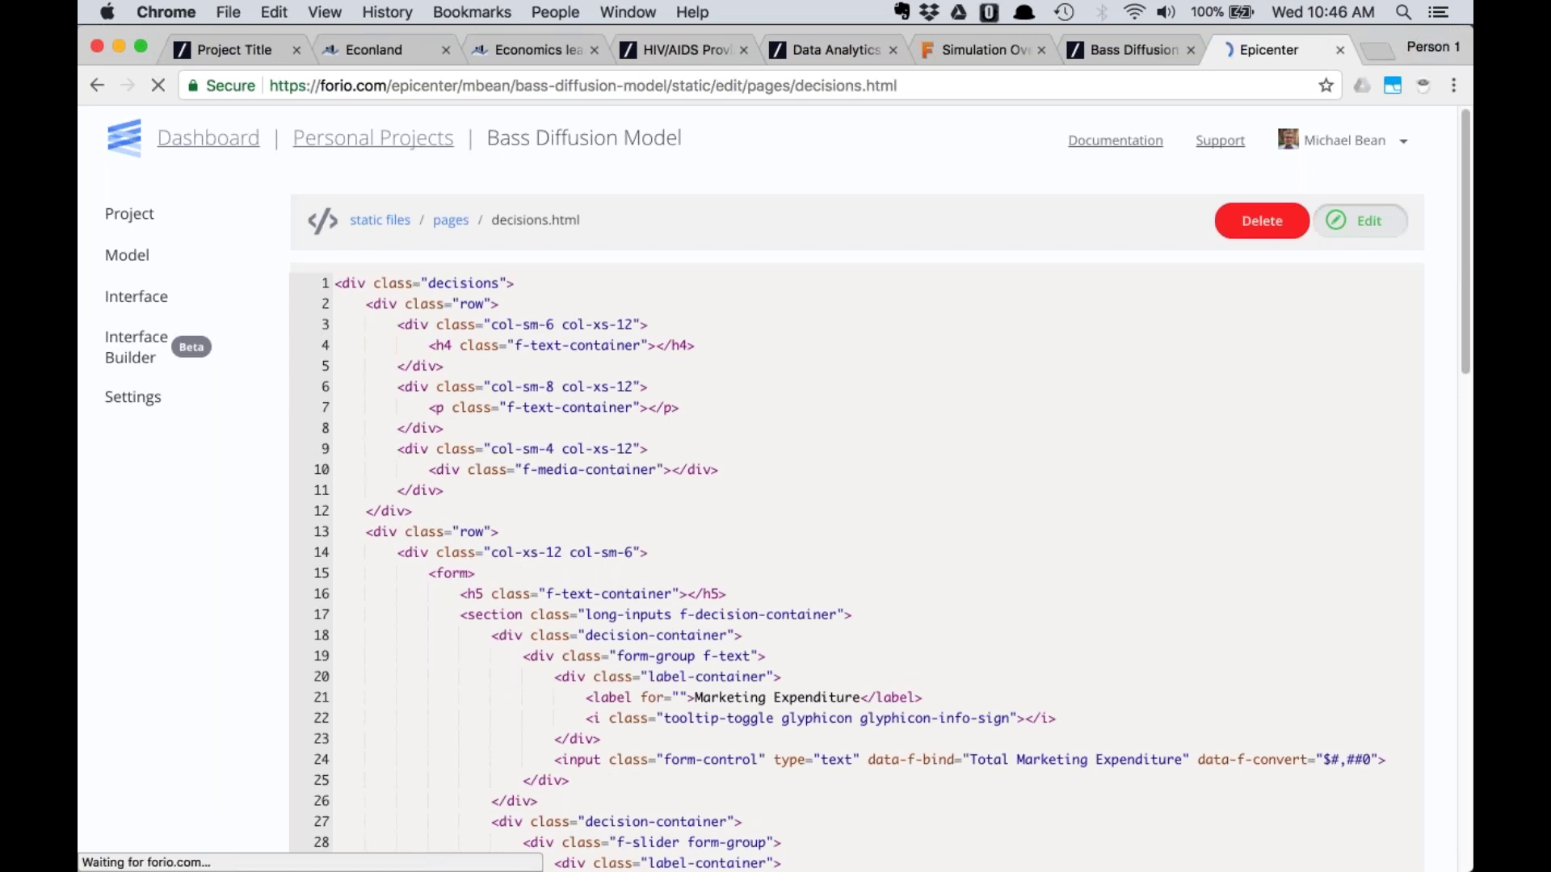
pyautogui.scroll(-6, 889, 511)
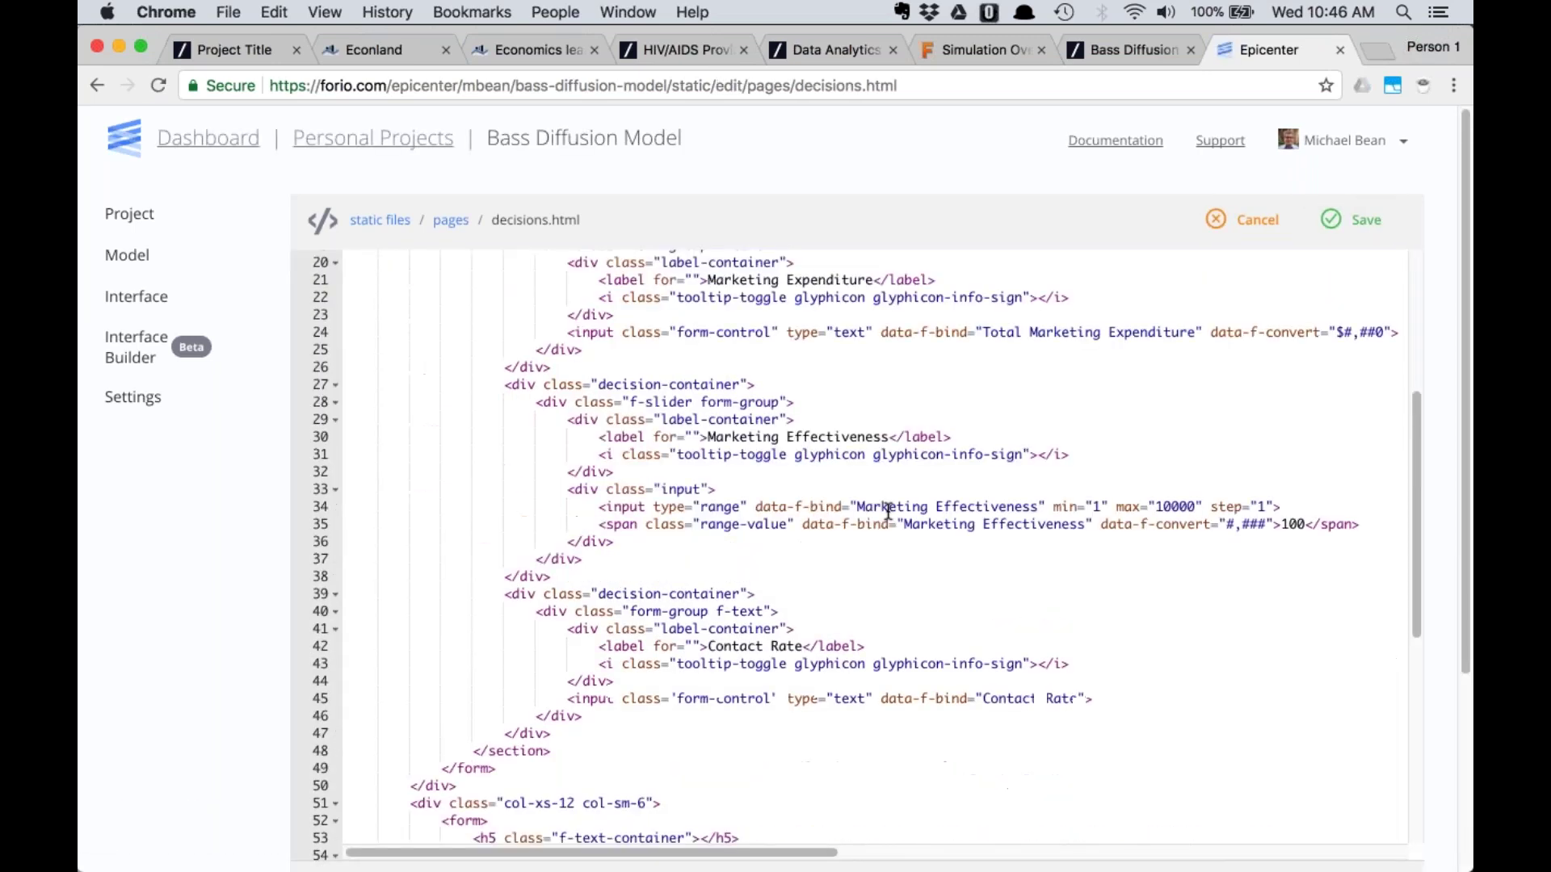
# Highlight the line-34 slider tag's data-f-bind, Marketing Effectiveness binding and minimum value
pyautogui.moveTo(590, 507); pyautogui.dragTo(858, 507)
pyautogui.moveTo(1028, 512); pyautogui.dragTo(1351, 533)
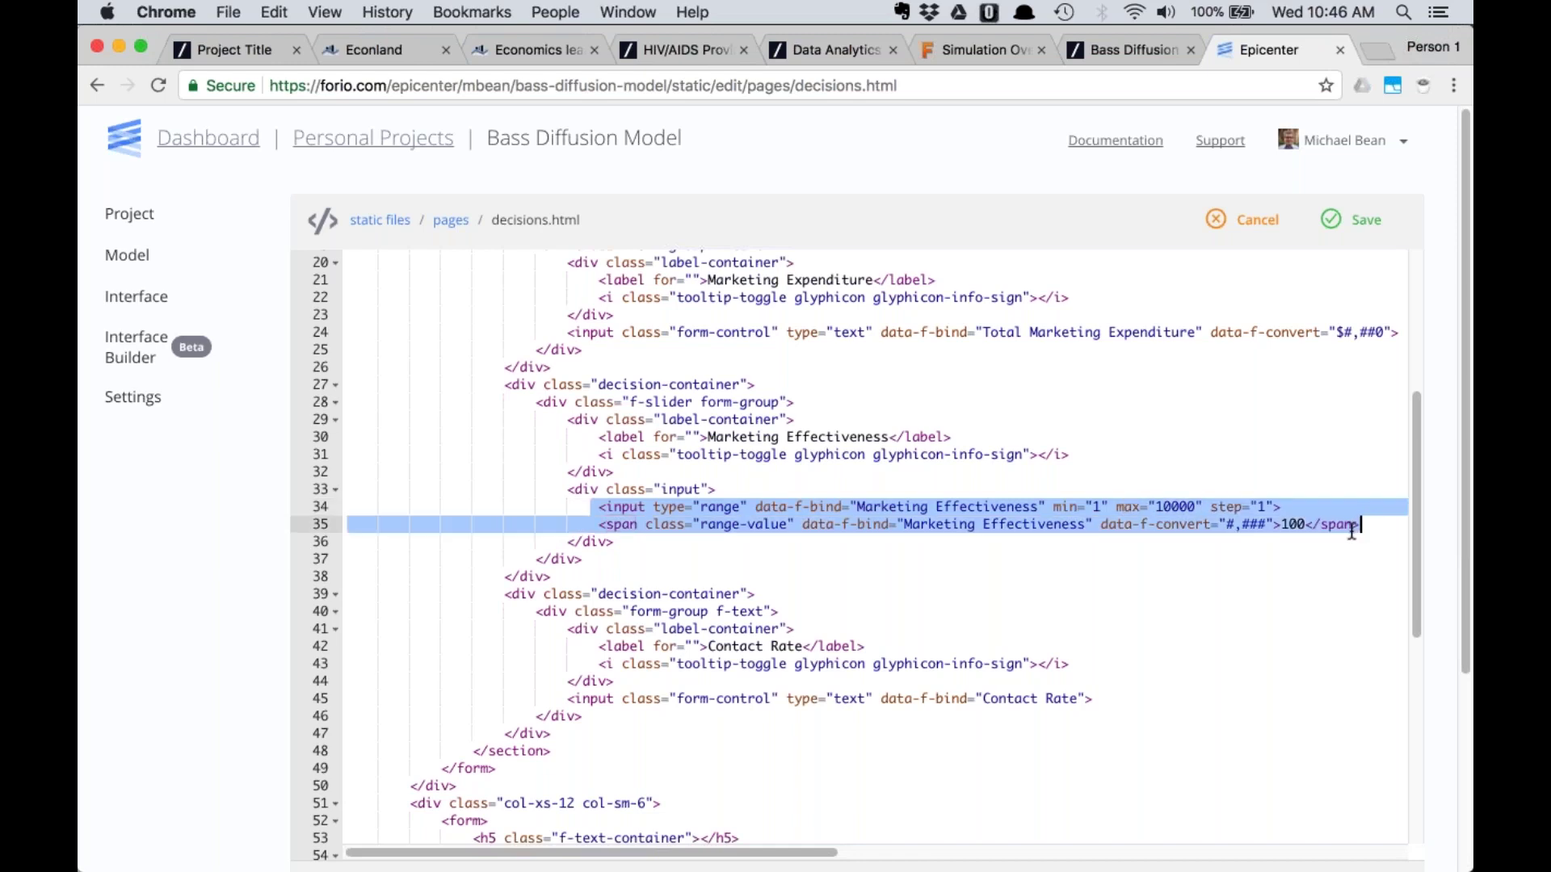
pyautogui.click(993, 525)
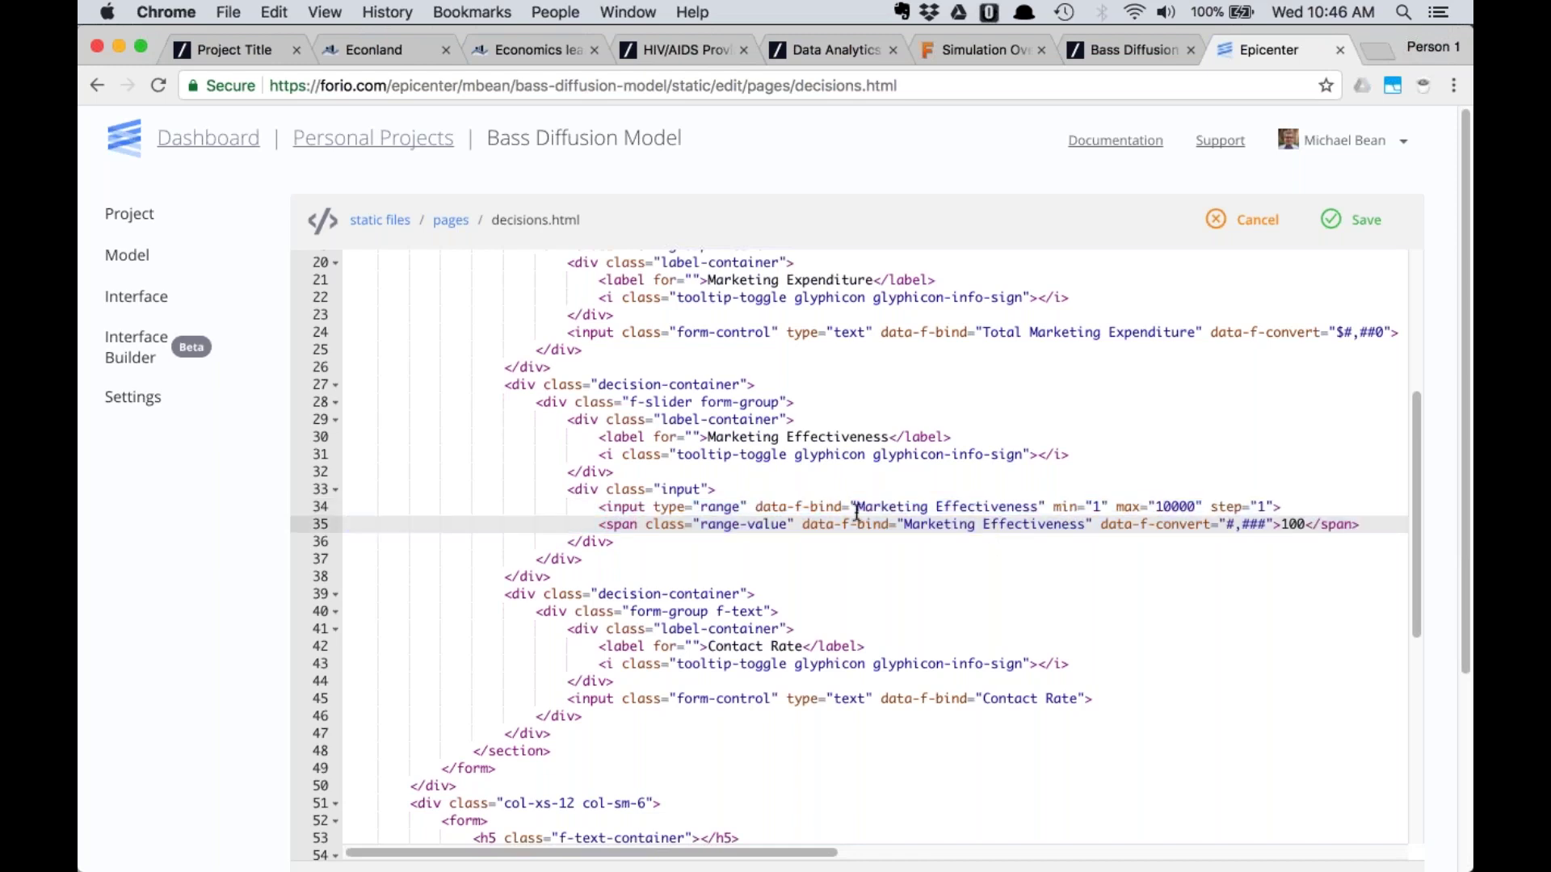
pyautogui.moveTo(856, 509); pyautogui.dragTo(1042, 505)
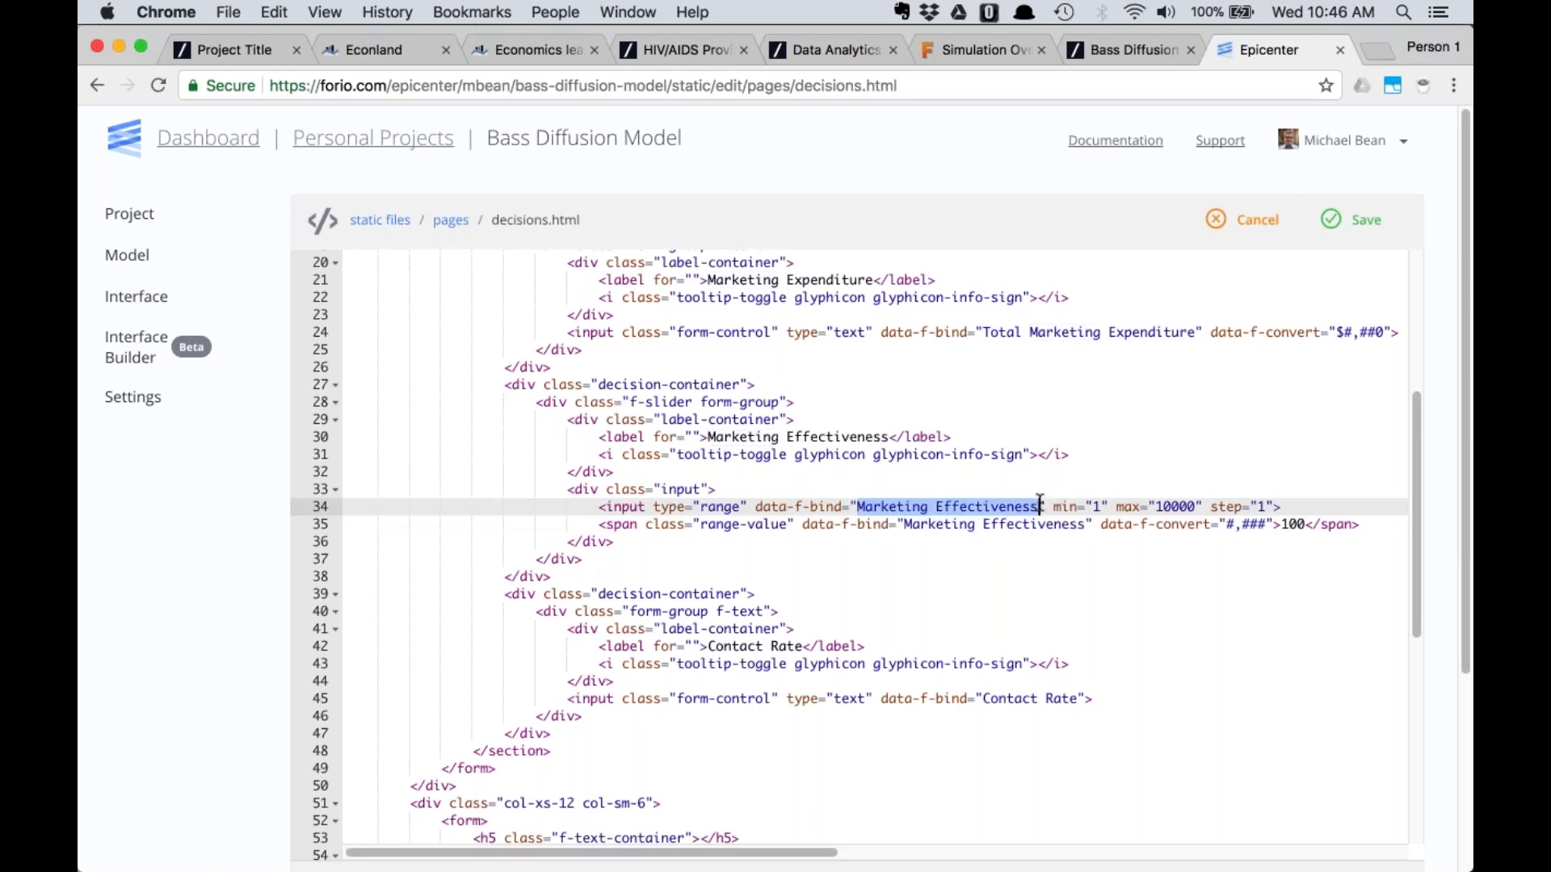
pyautogui.moveTo(753, 508); pyautogui.dragTo(861, 507)
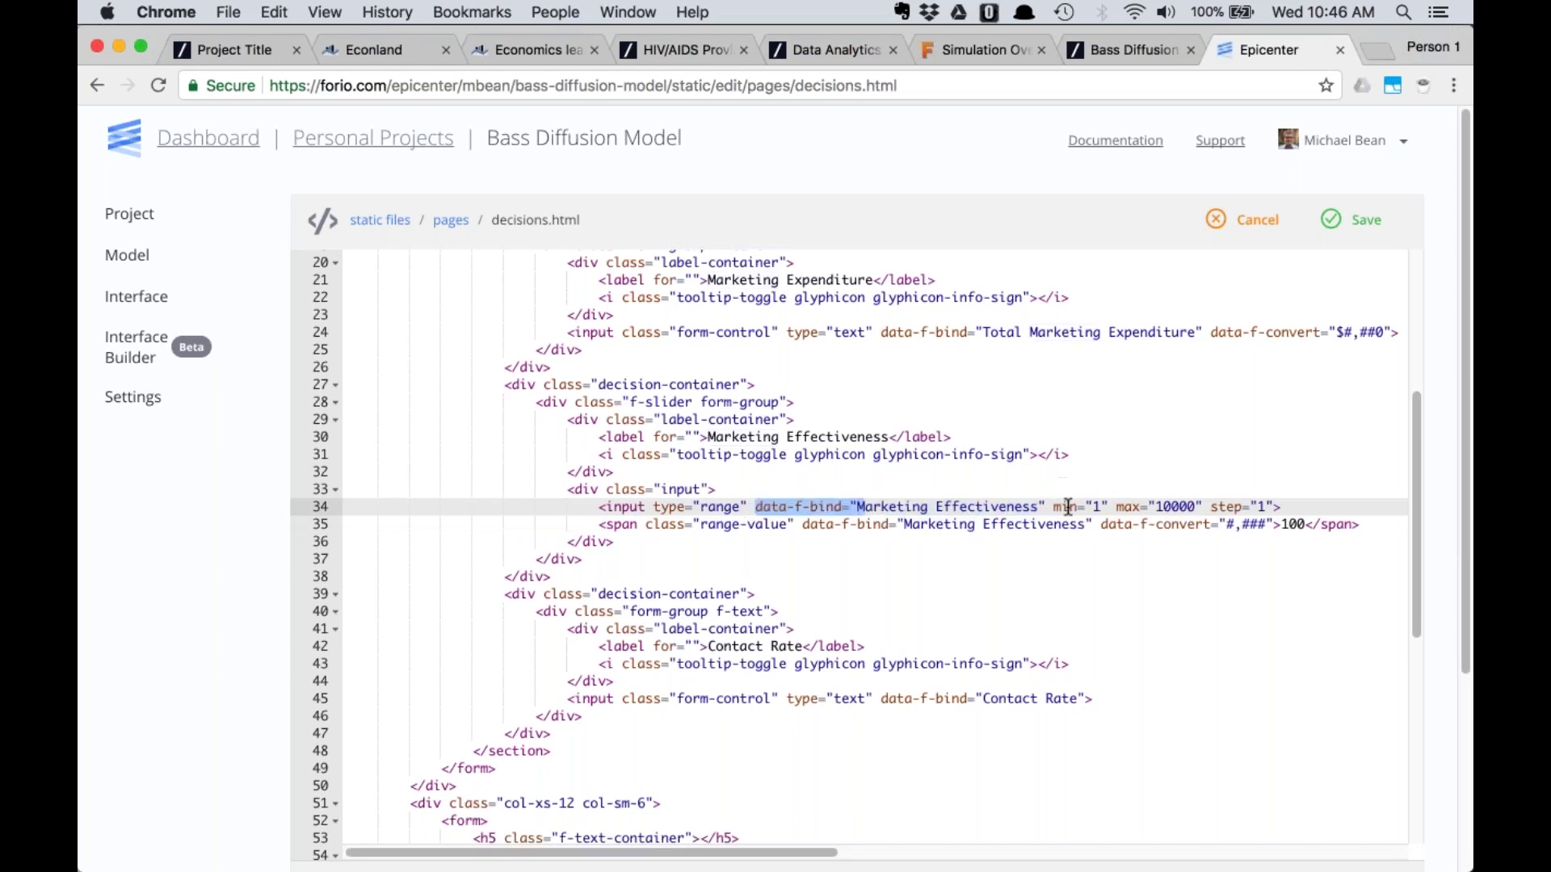
pyautogui.moveTo(1052, 507); pyautogui.dragTo(1276, 506)
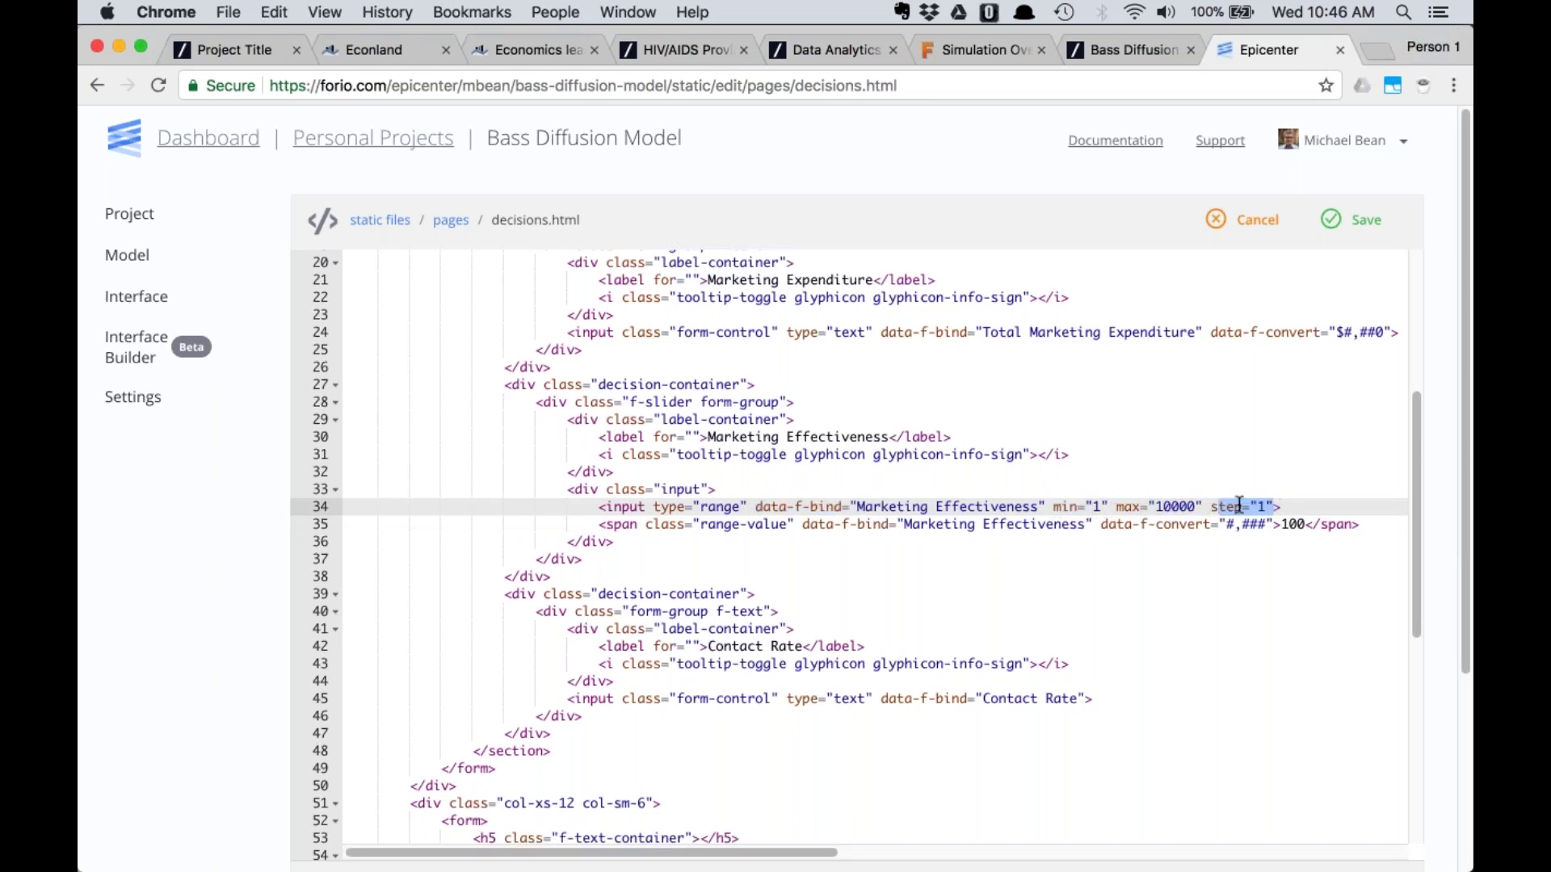
pyautogui.moveTo(600, 506); pyautogui.dragTo(747, 507)
pyautogui.moveTo(855, 507); pyautogui.dragTo(1038, 506)
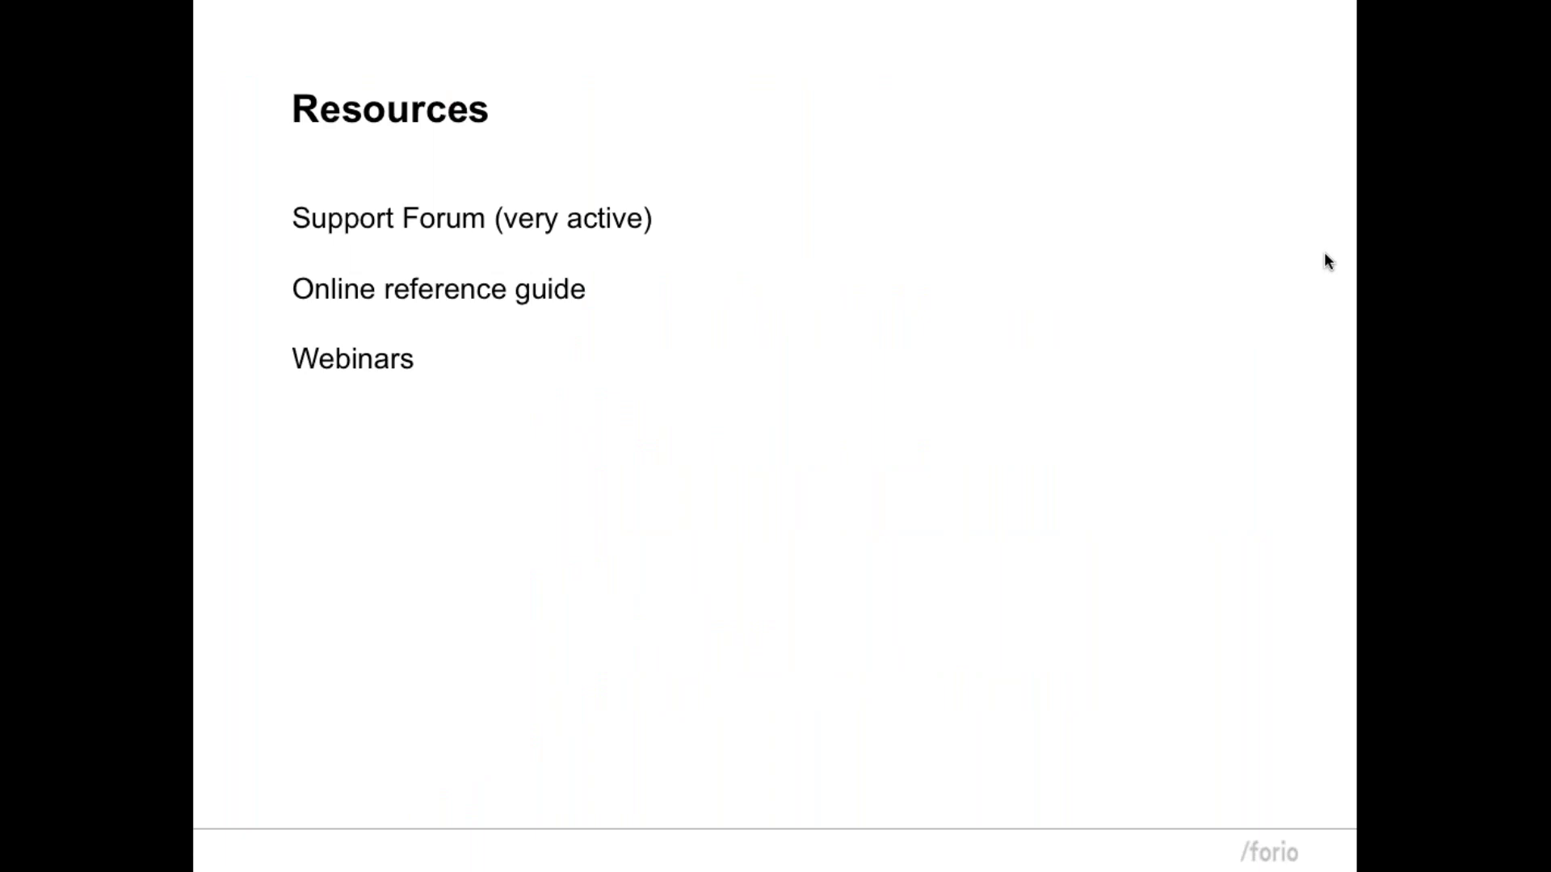
# Switch from the Resources slide back to Chrome's decisions.html code editor
pyautogui.press('super+Tab')
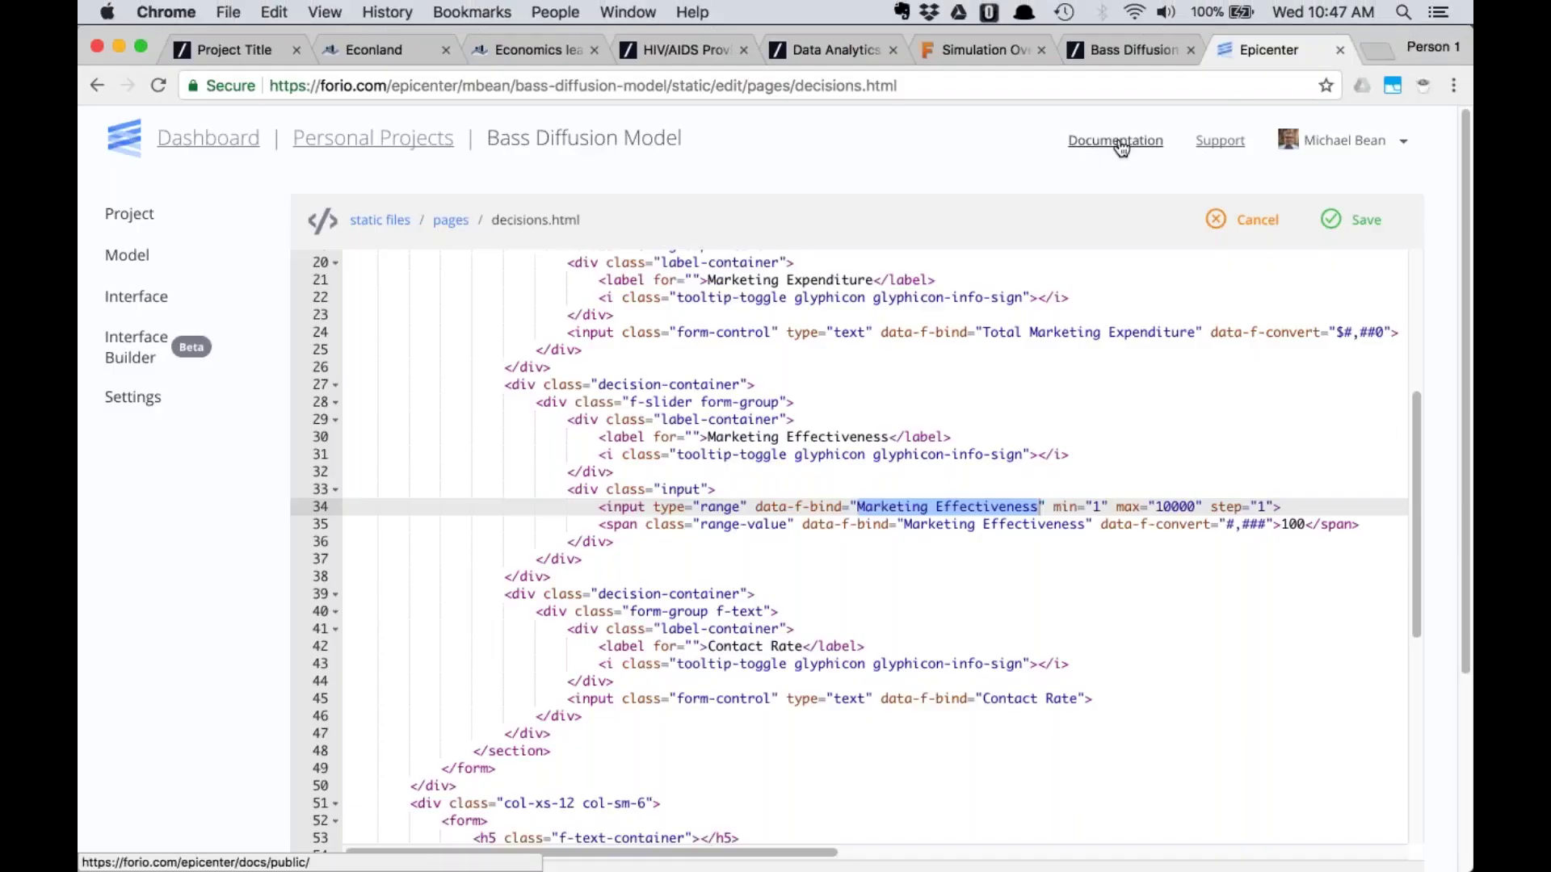
# Search the Epicenter documentation for 'vensim' and open the Model Creation in Vensim page
pyautogui.click(129, 214)
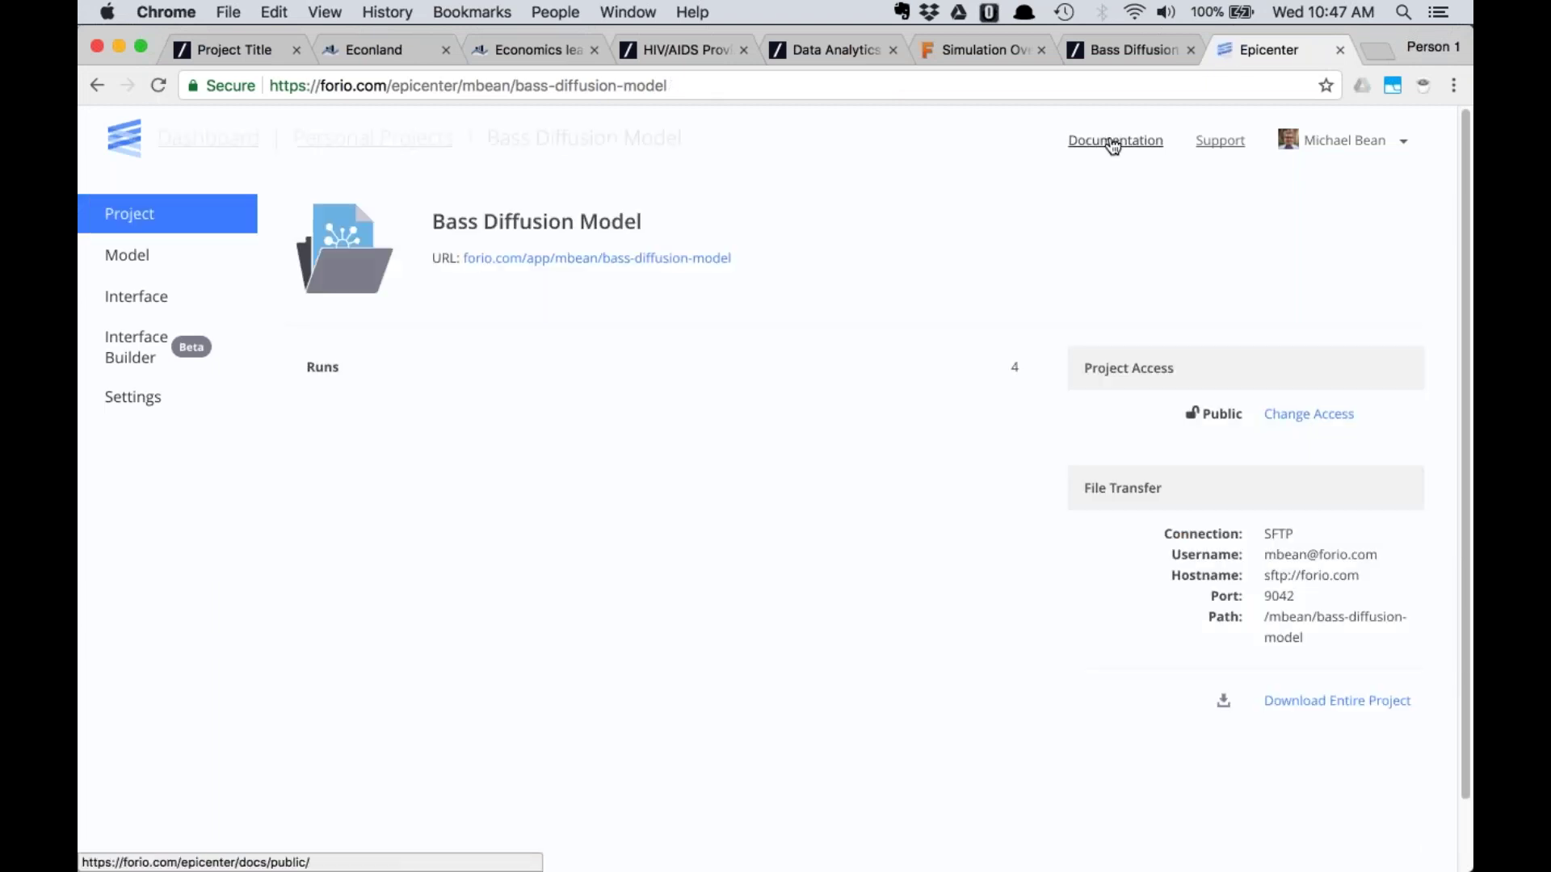
pyautogui.click(1108, 142)
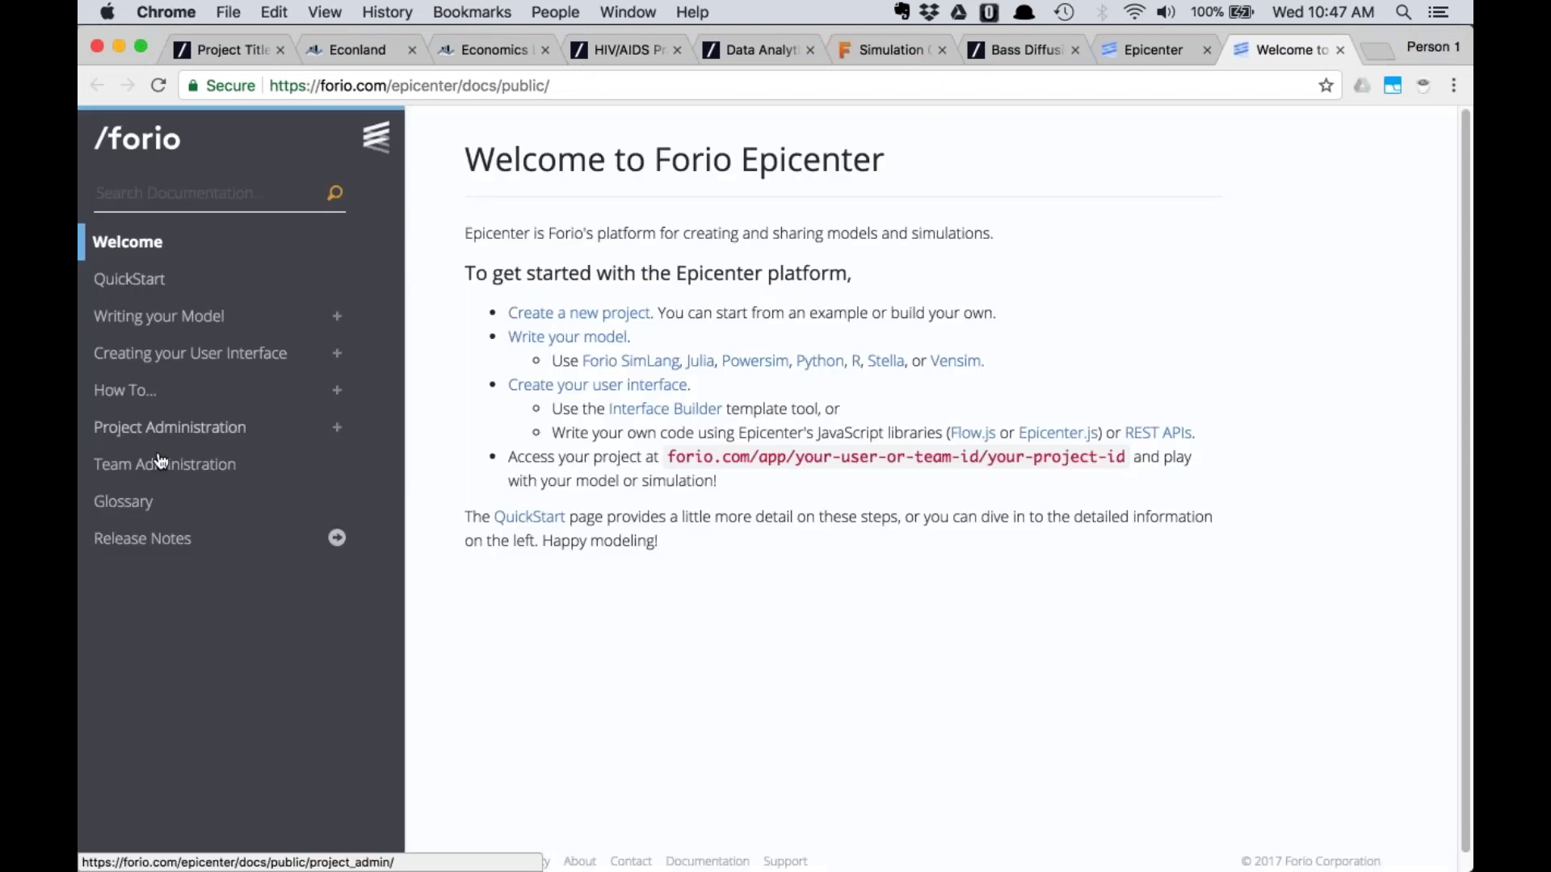
pyautogui.click(196, 195)
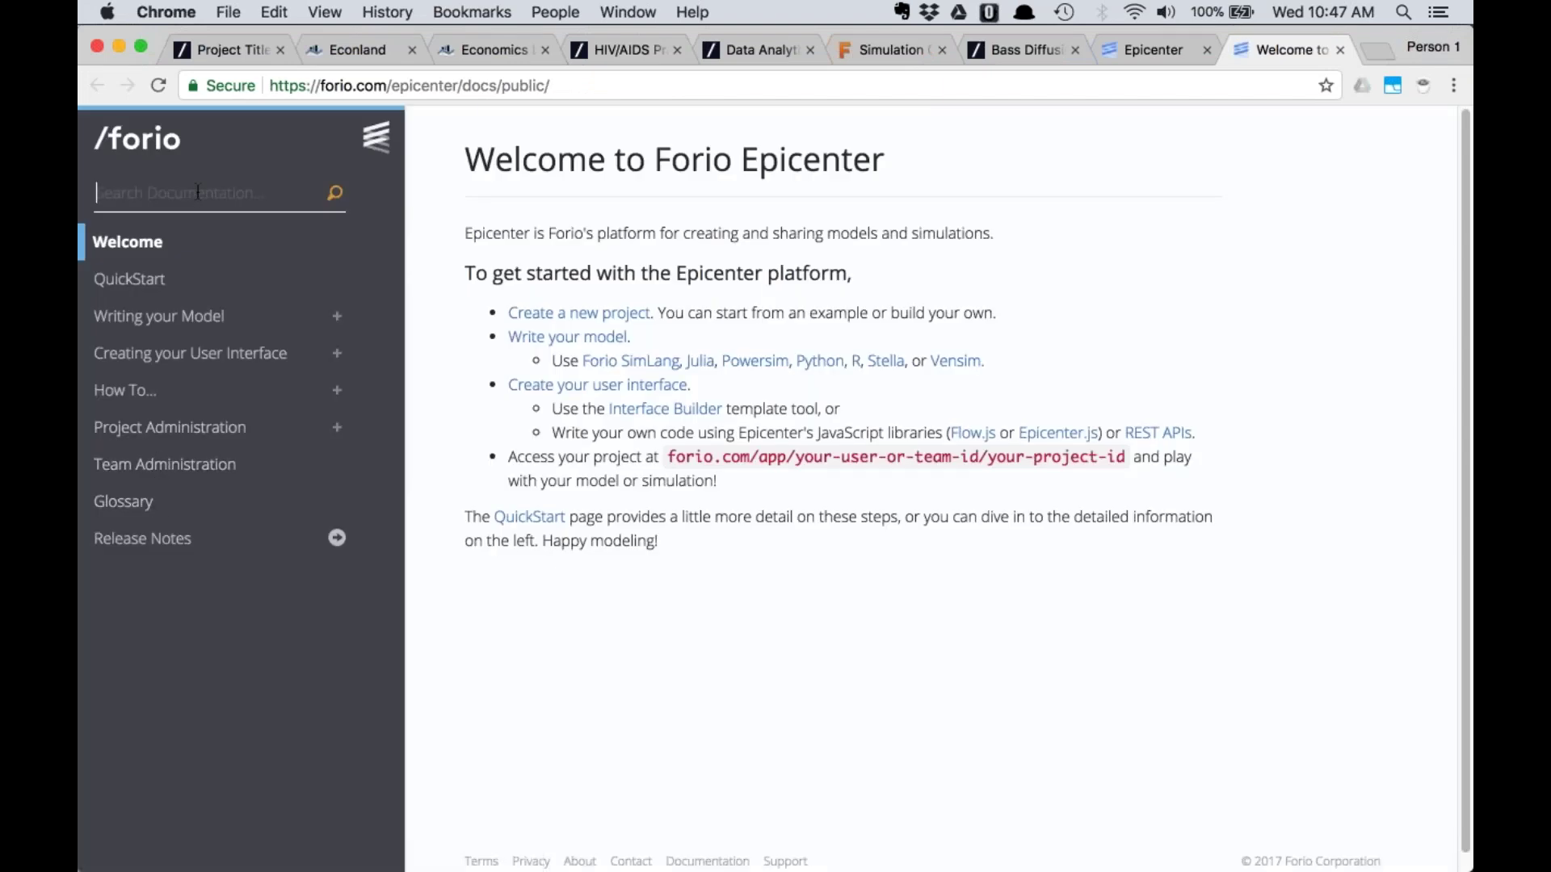
pyautogui.write('vensim')
pyautogui.press('Return')
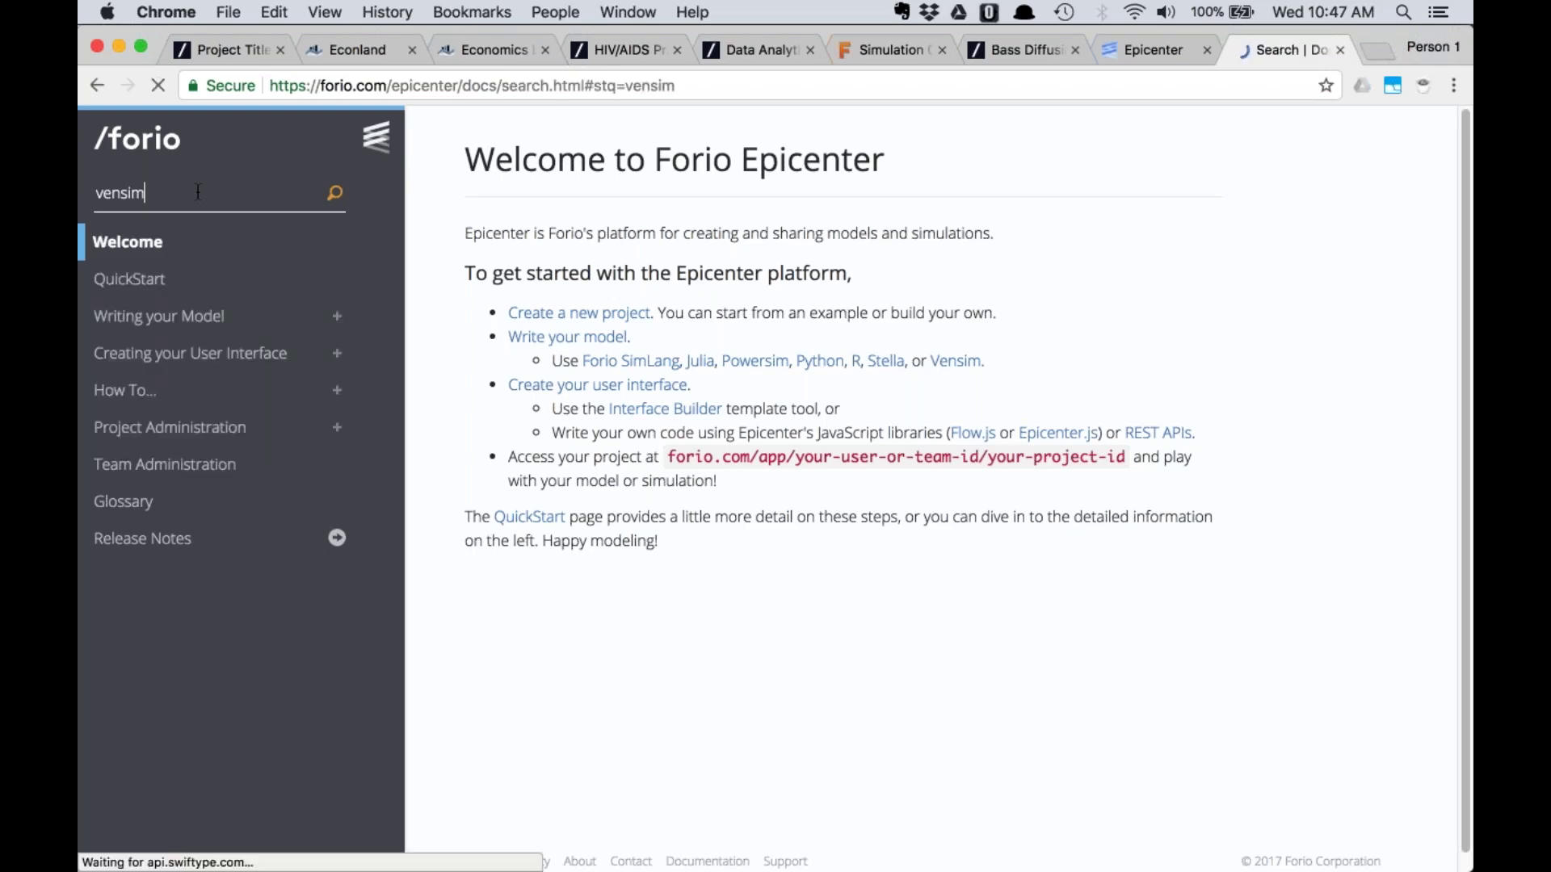
pyautogui.click(611, 242)
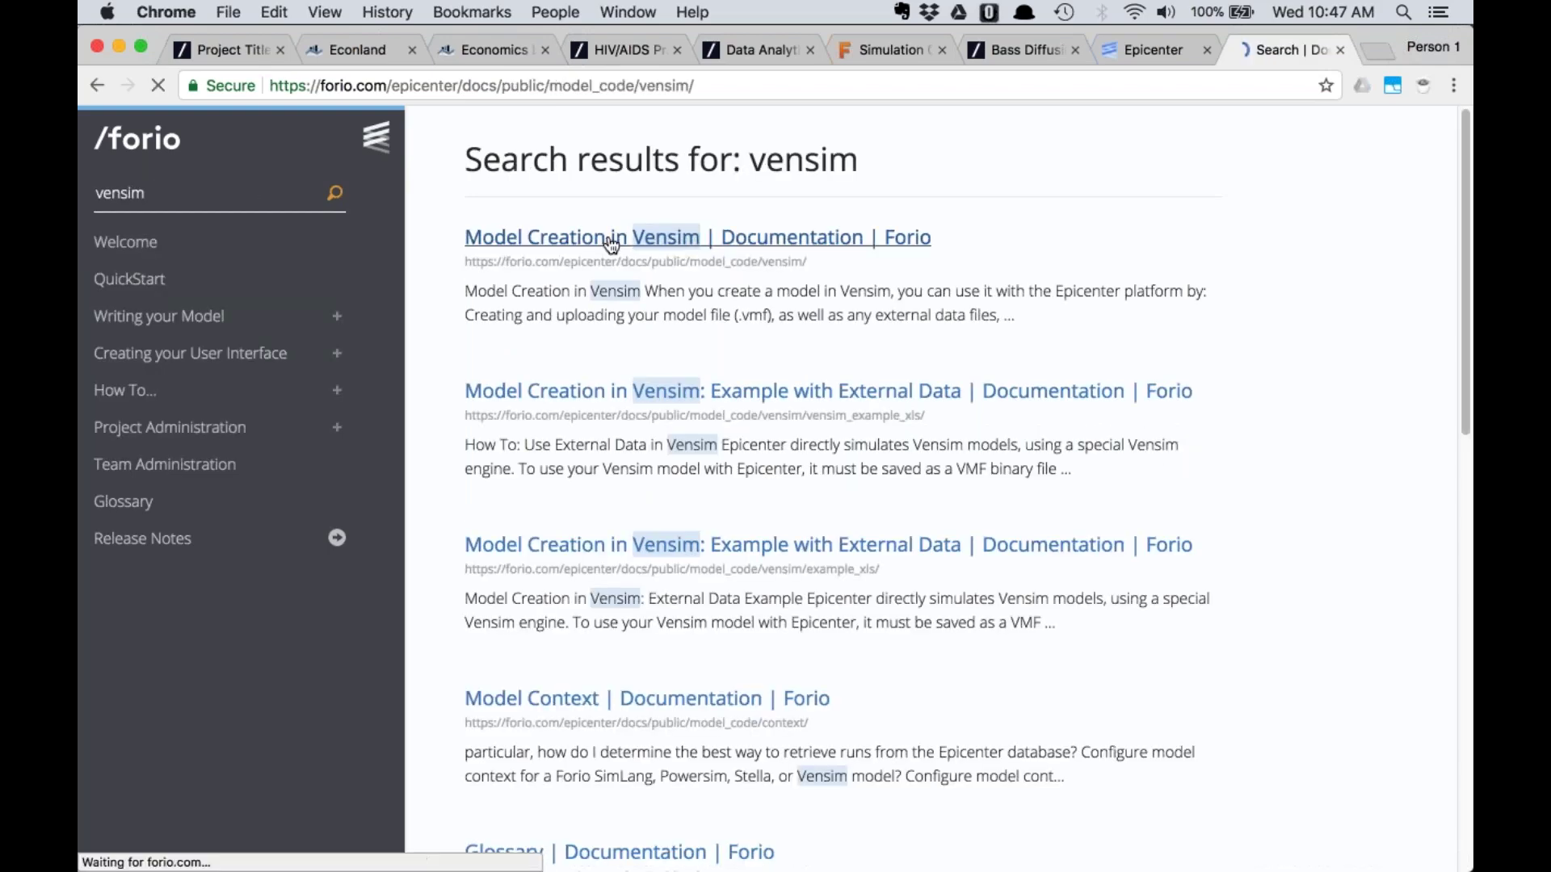
# Skim the Vensim page, then open the Epicenter support forum from the project
pyautogui.scroll(-3, 716, 395)
pyautogui.scroll(-13, 715, 396)
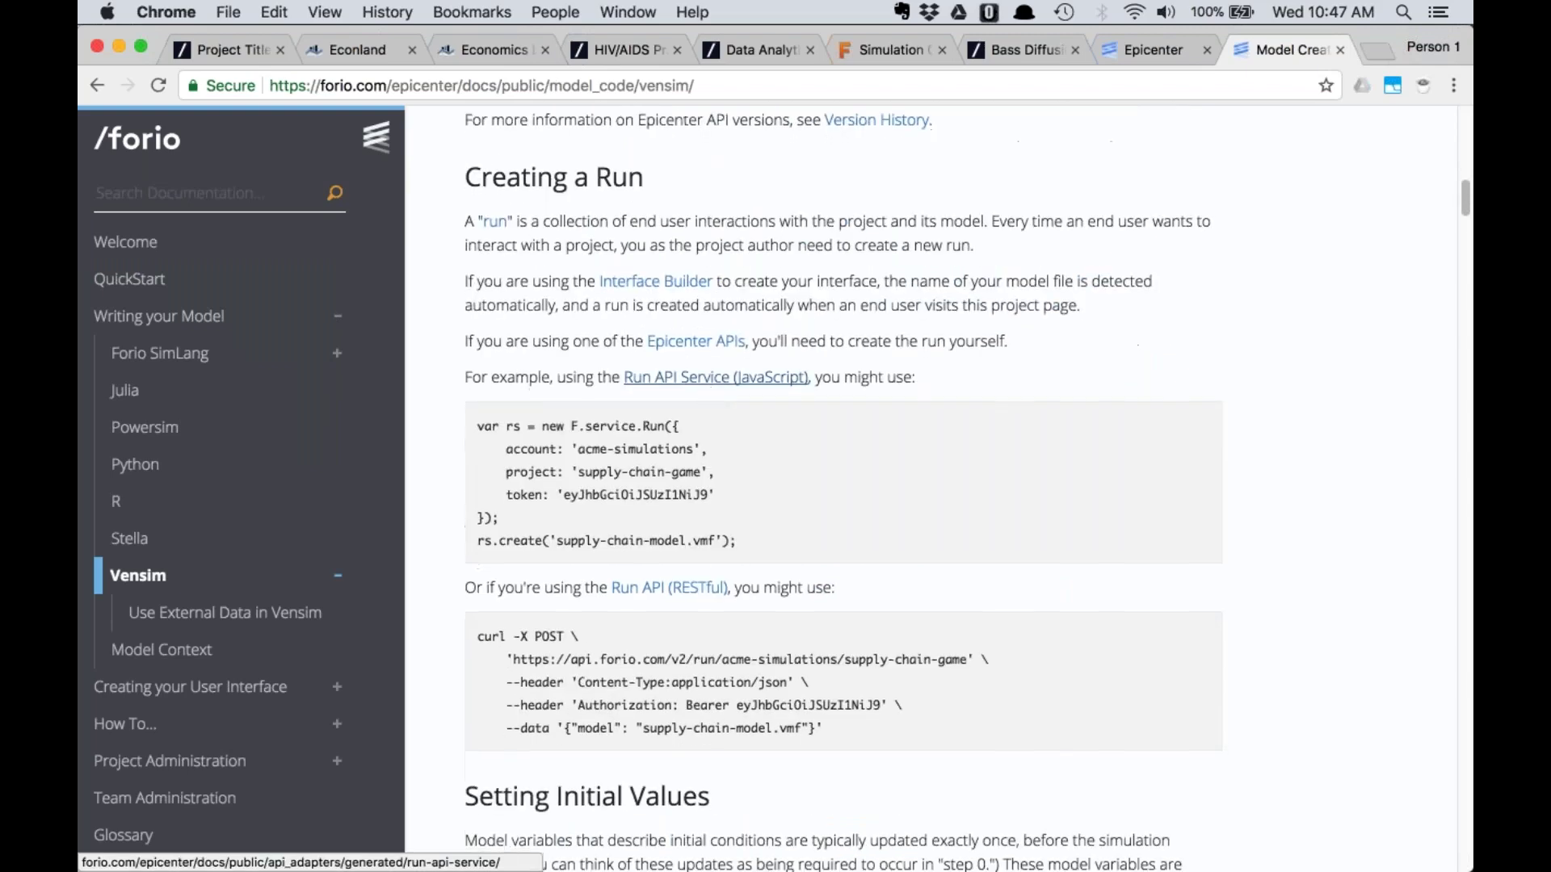
pyautogui.scroll(-3, 714, 399)
pyautogui.scroll(20, 714, 399)
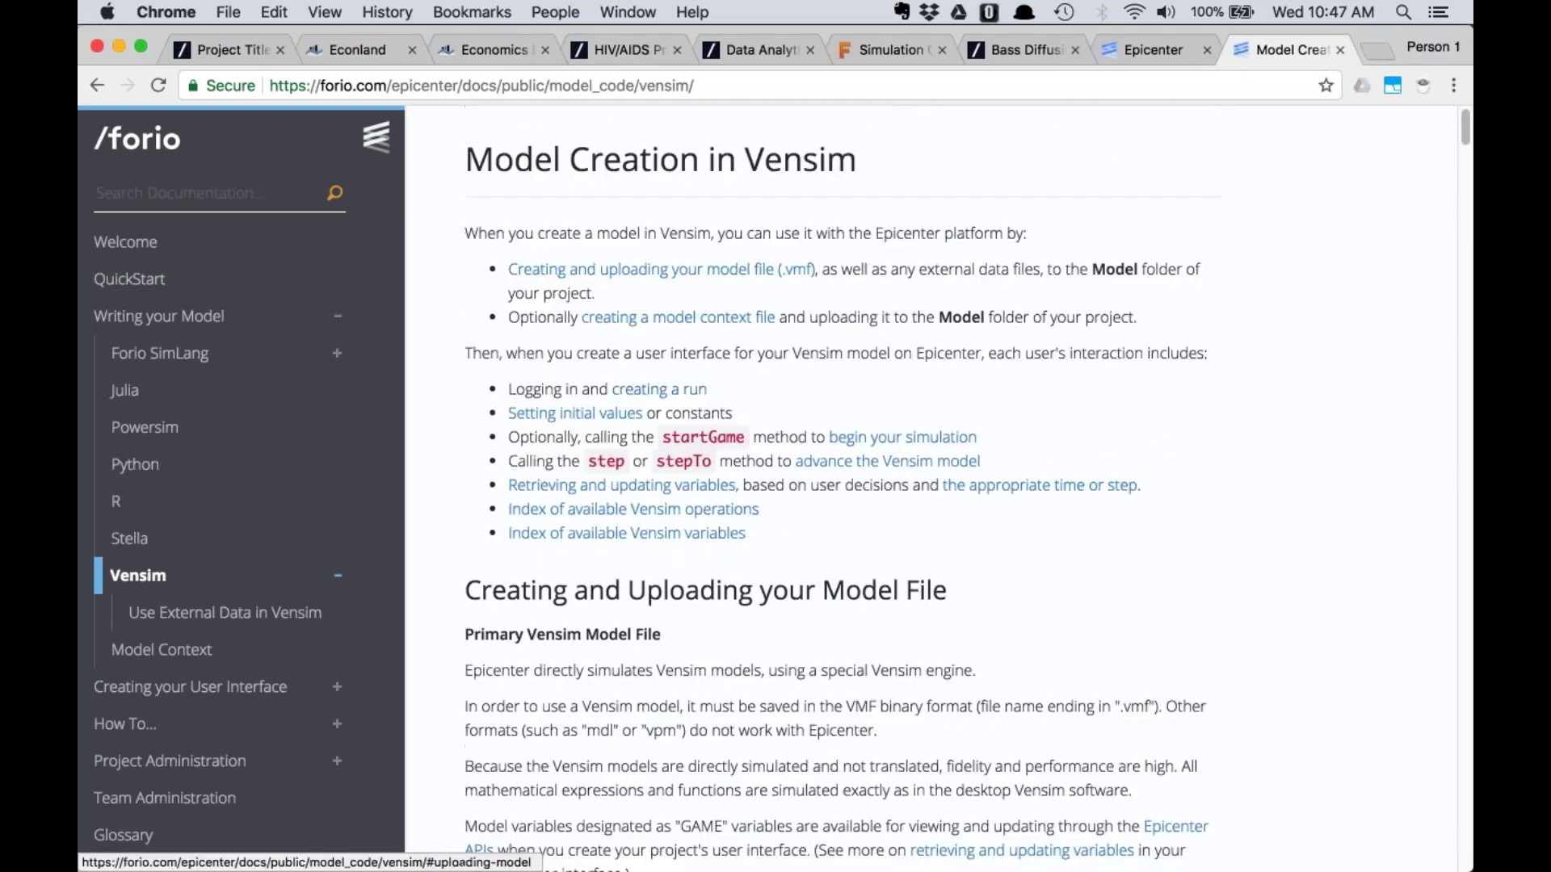
pyautogui.click(1140, 47)
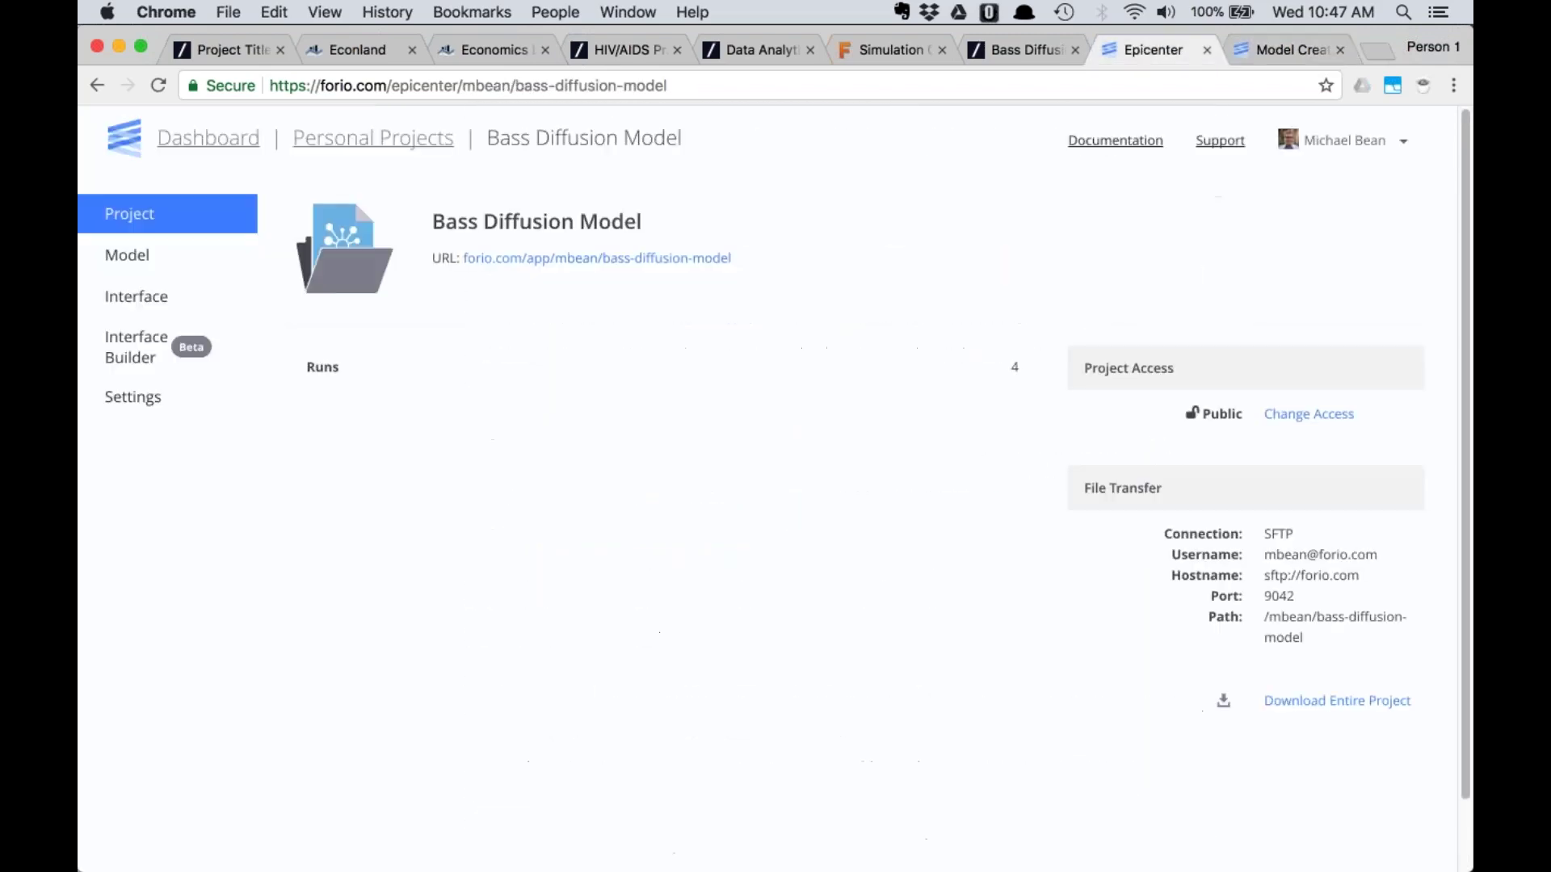
pyautogui.click(1220, 141)
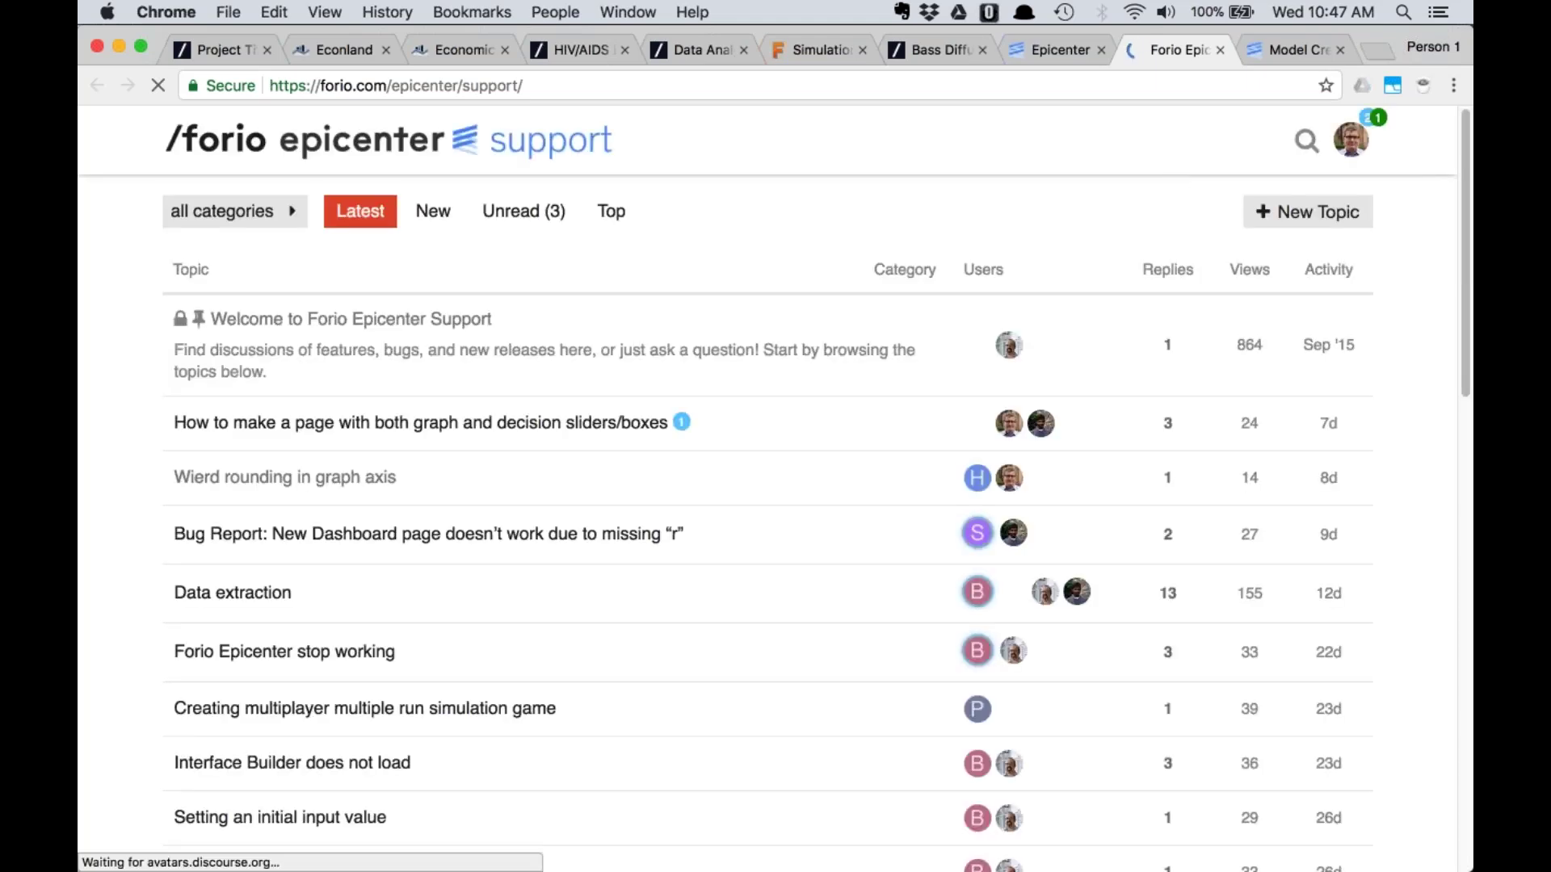
# Read the forum's 'Setting an initial input value' thread, then return to the Bass Diffusion Model project
pyautogui.scroll(-5, 575, 409)
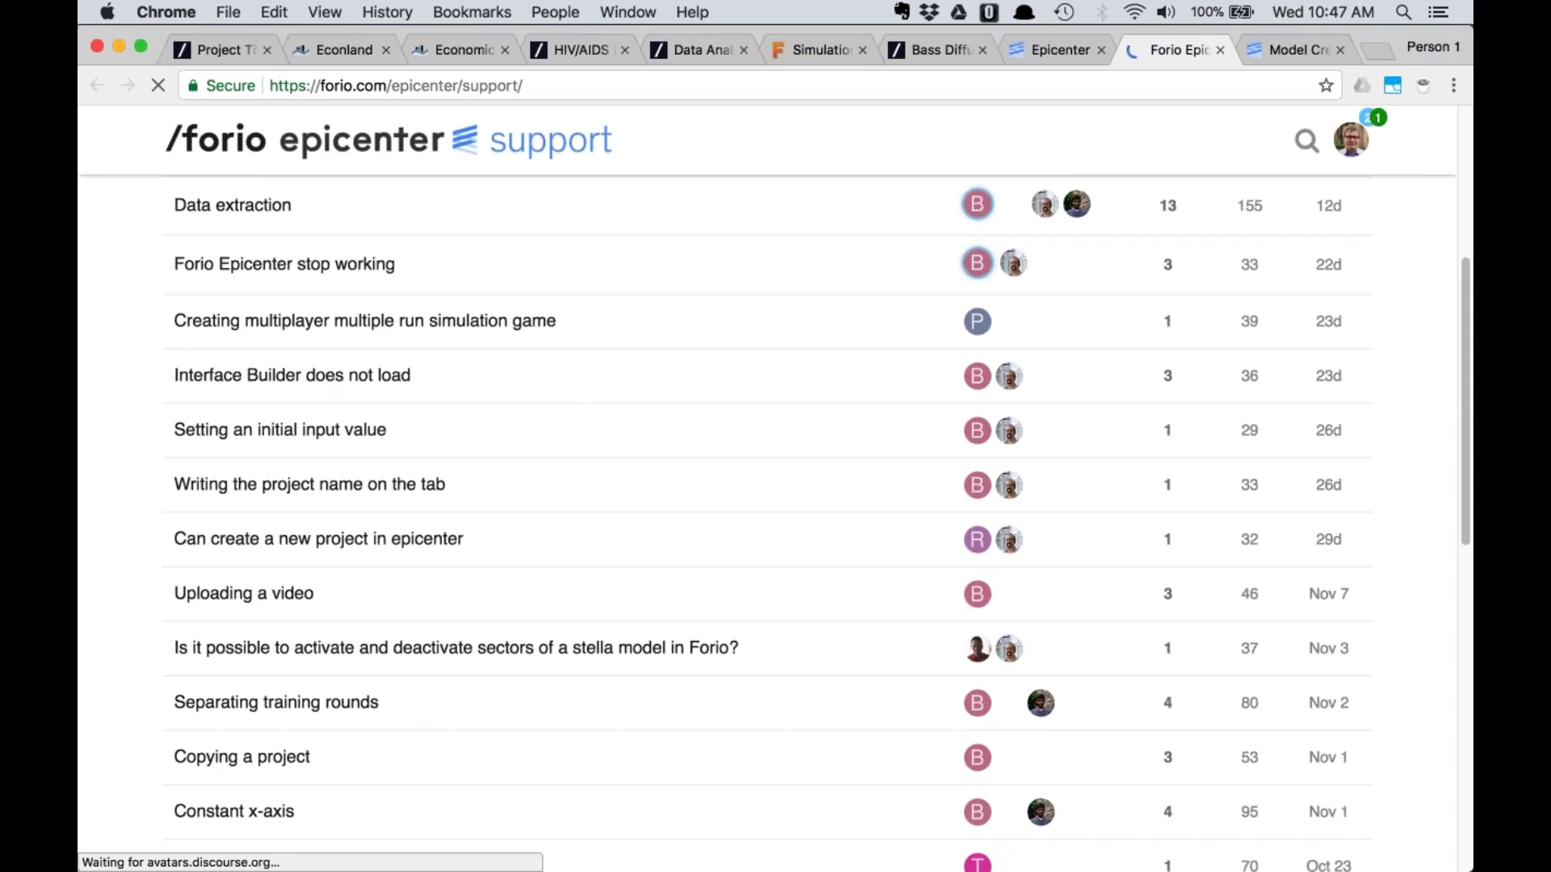
pyautogui.click(308, 429)
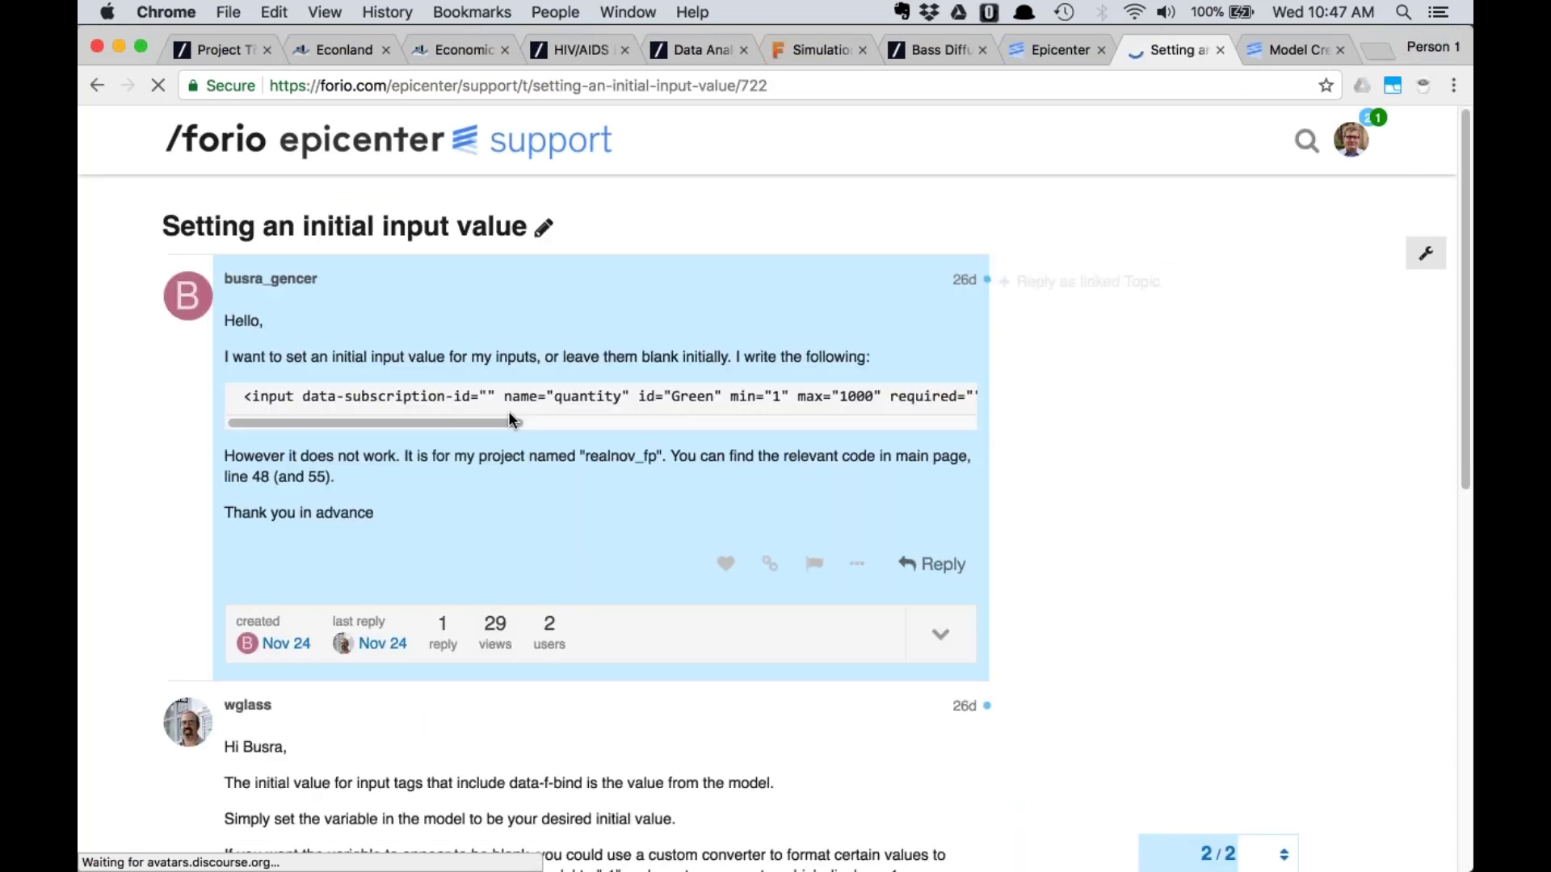
pyautogui.scroll(-4, 626, 422)
pyautogui.scroll(-2, 754, 419)
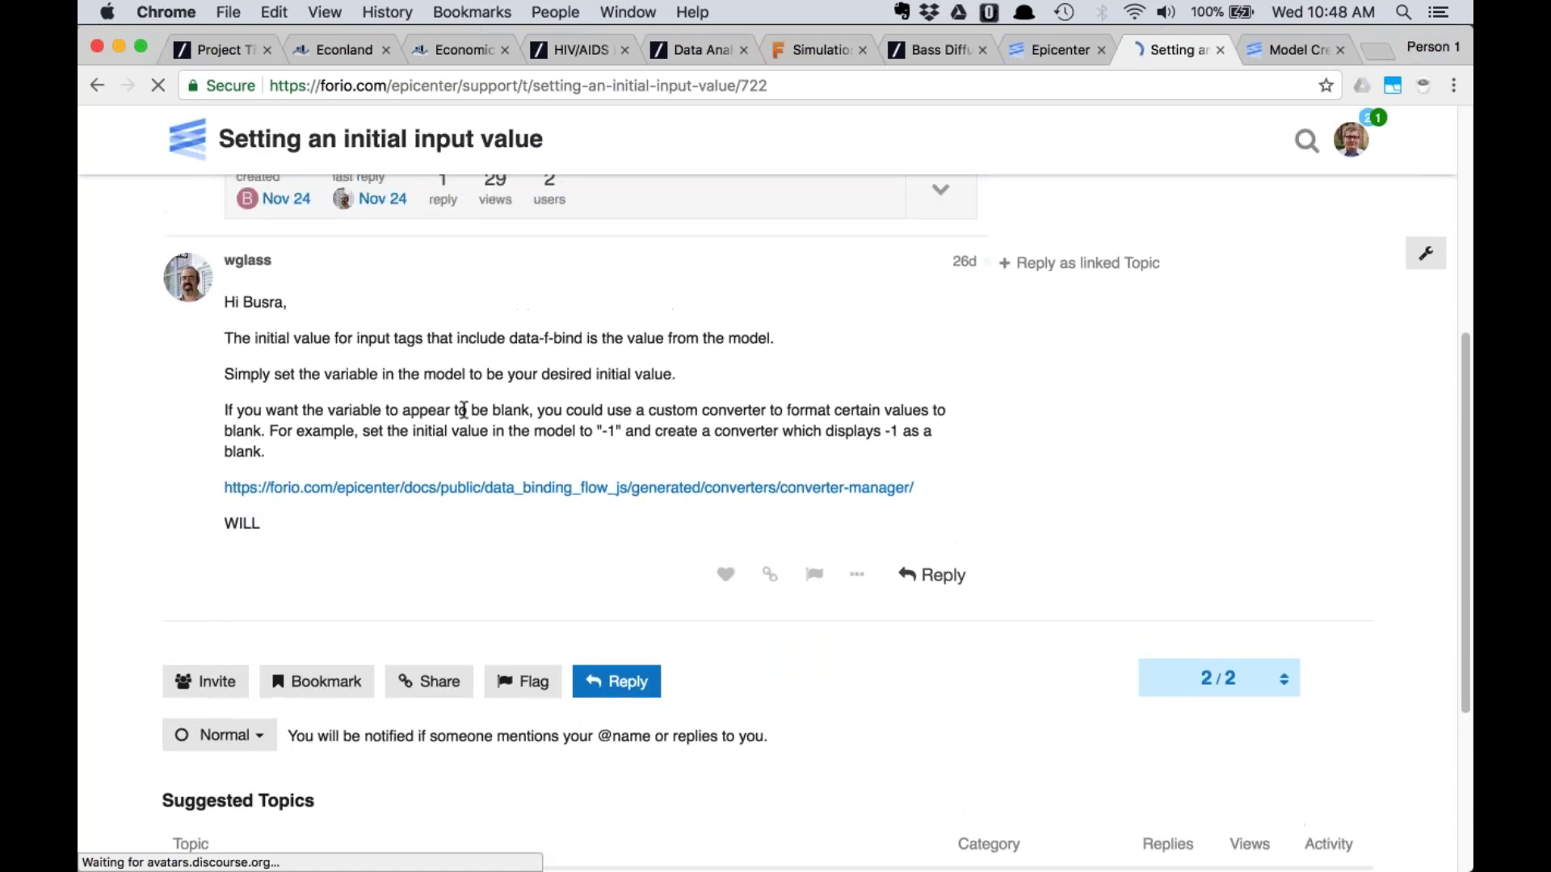
pyautogui.scroll(3, 462, 408)
pyautogui.scroll(2, 464, 417)
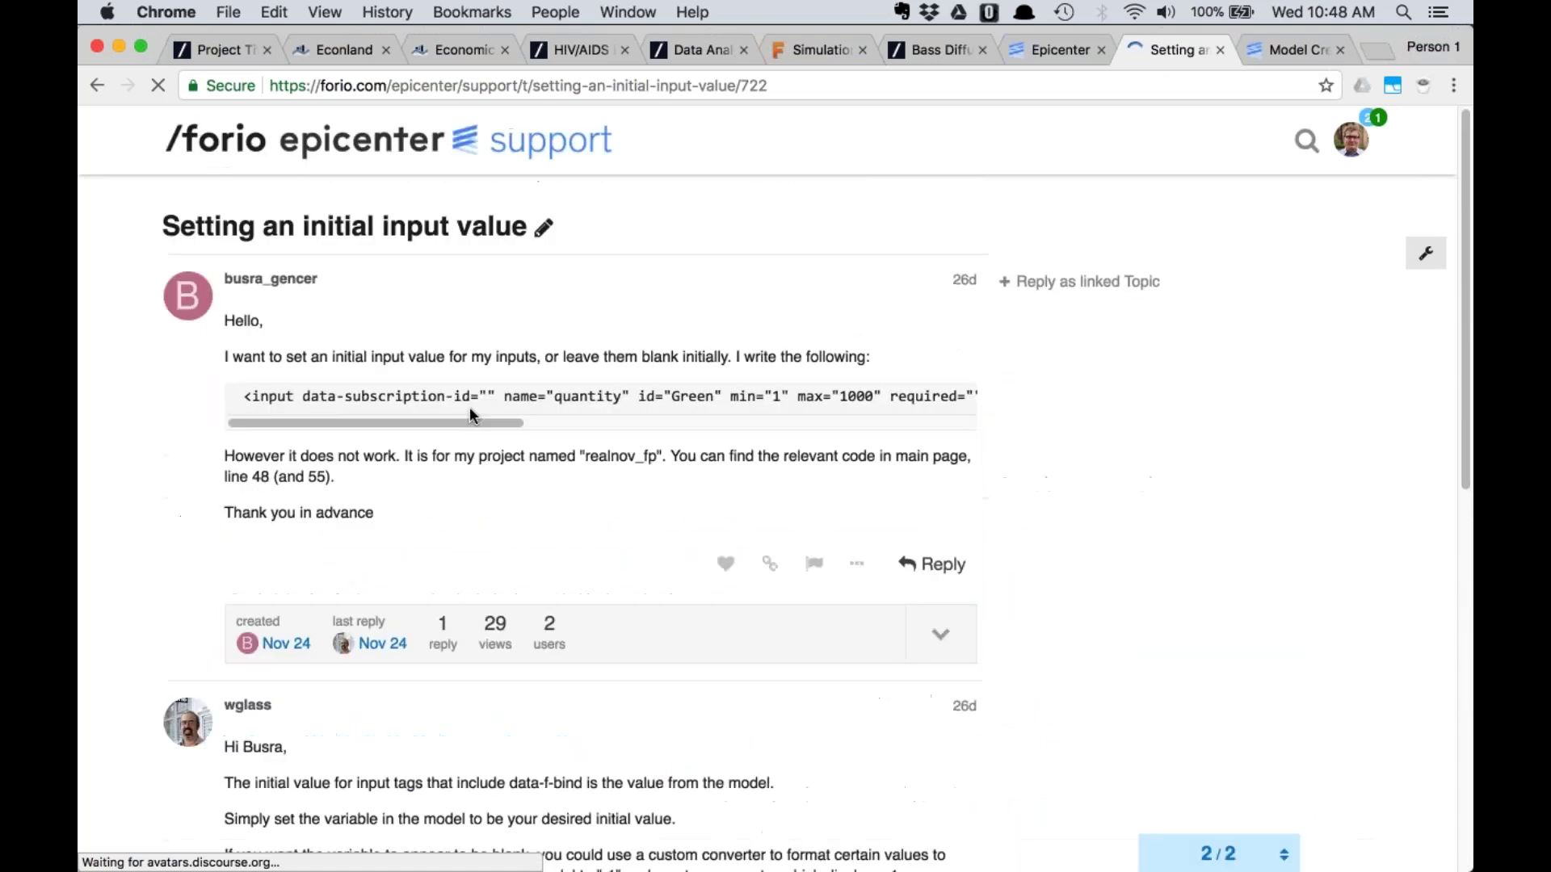
pyautogui.click(1064, 50)
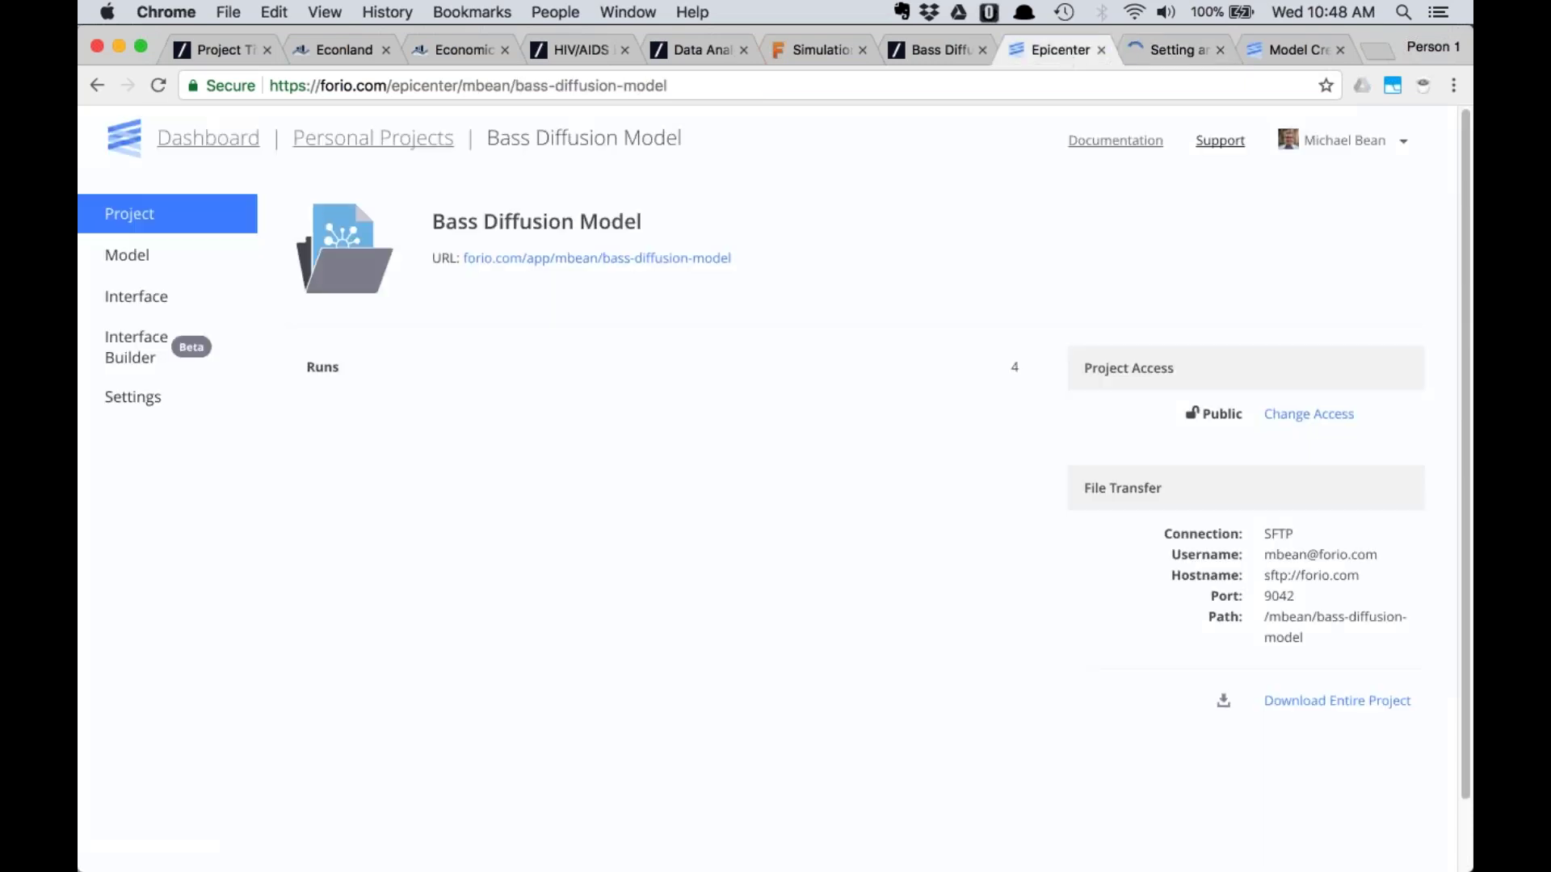
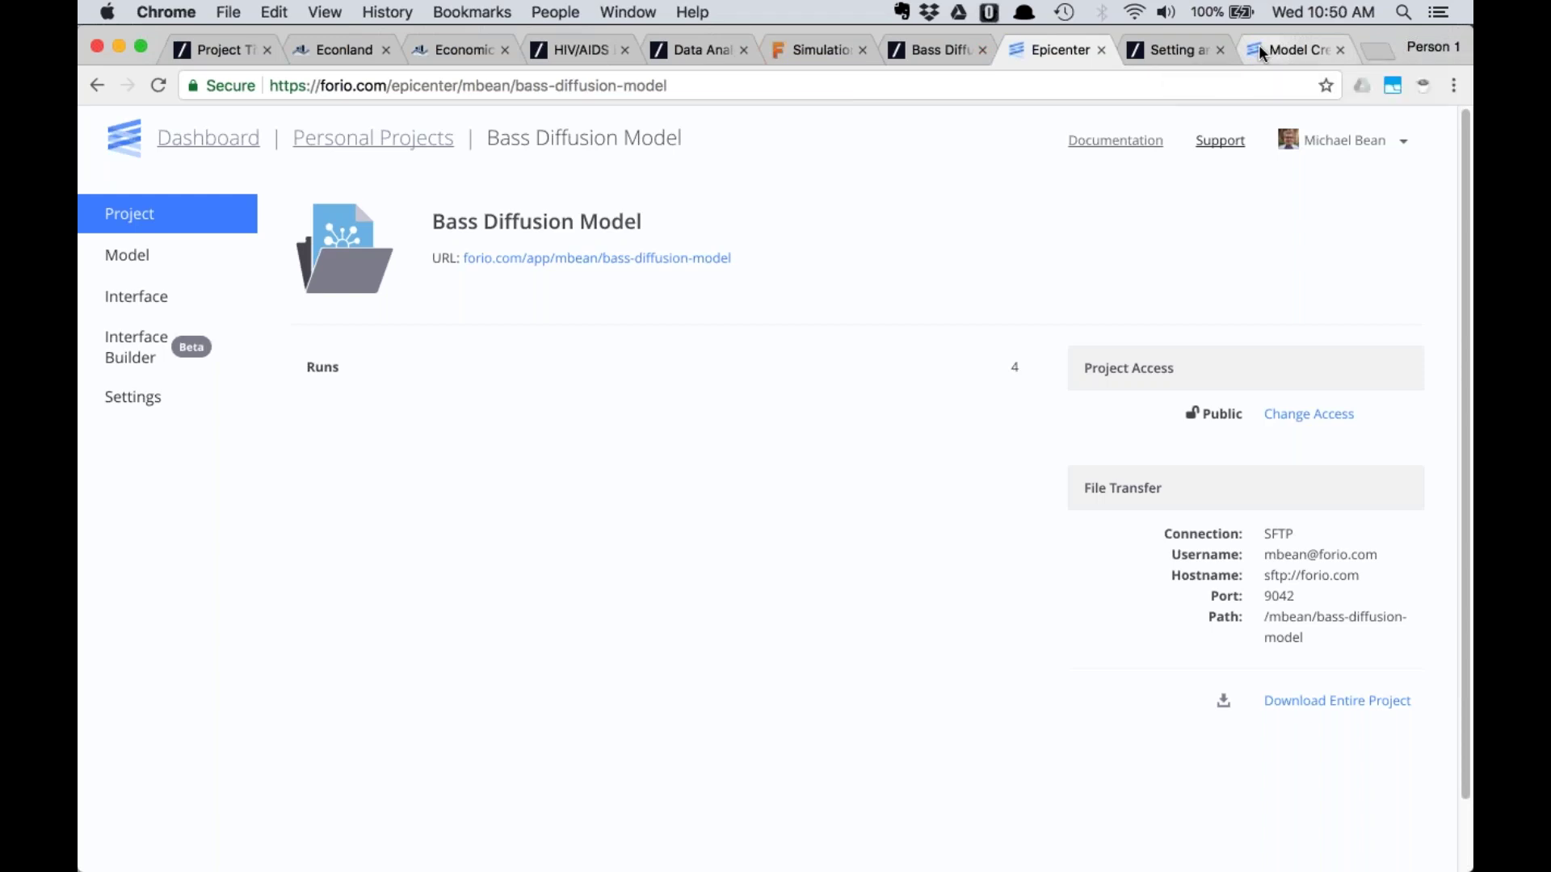
# Glance at the Vensim docs, then switch to the HIV/AIDS simulator's Manage Scenarios page
pyautogui.click(1258, 45)
pyautogui.click(1036, 52)
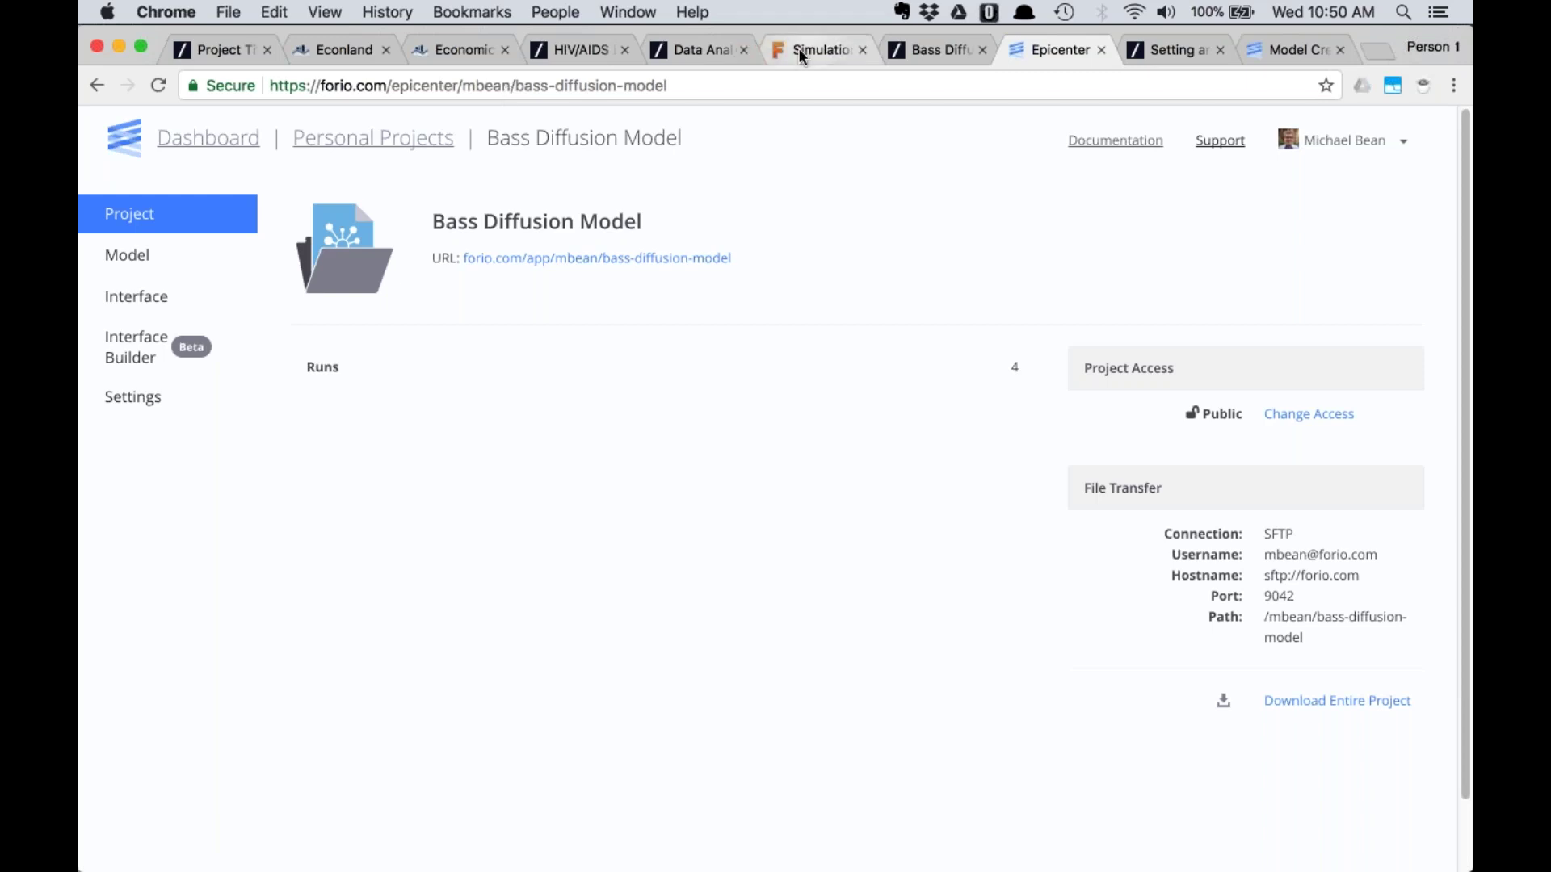
pyautogui.click(588, 53)
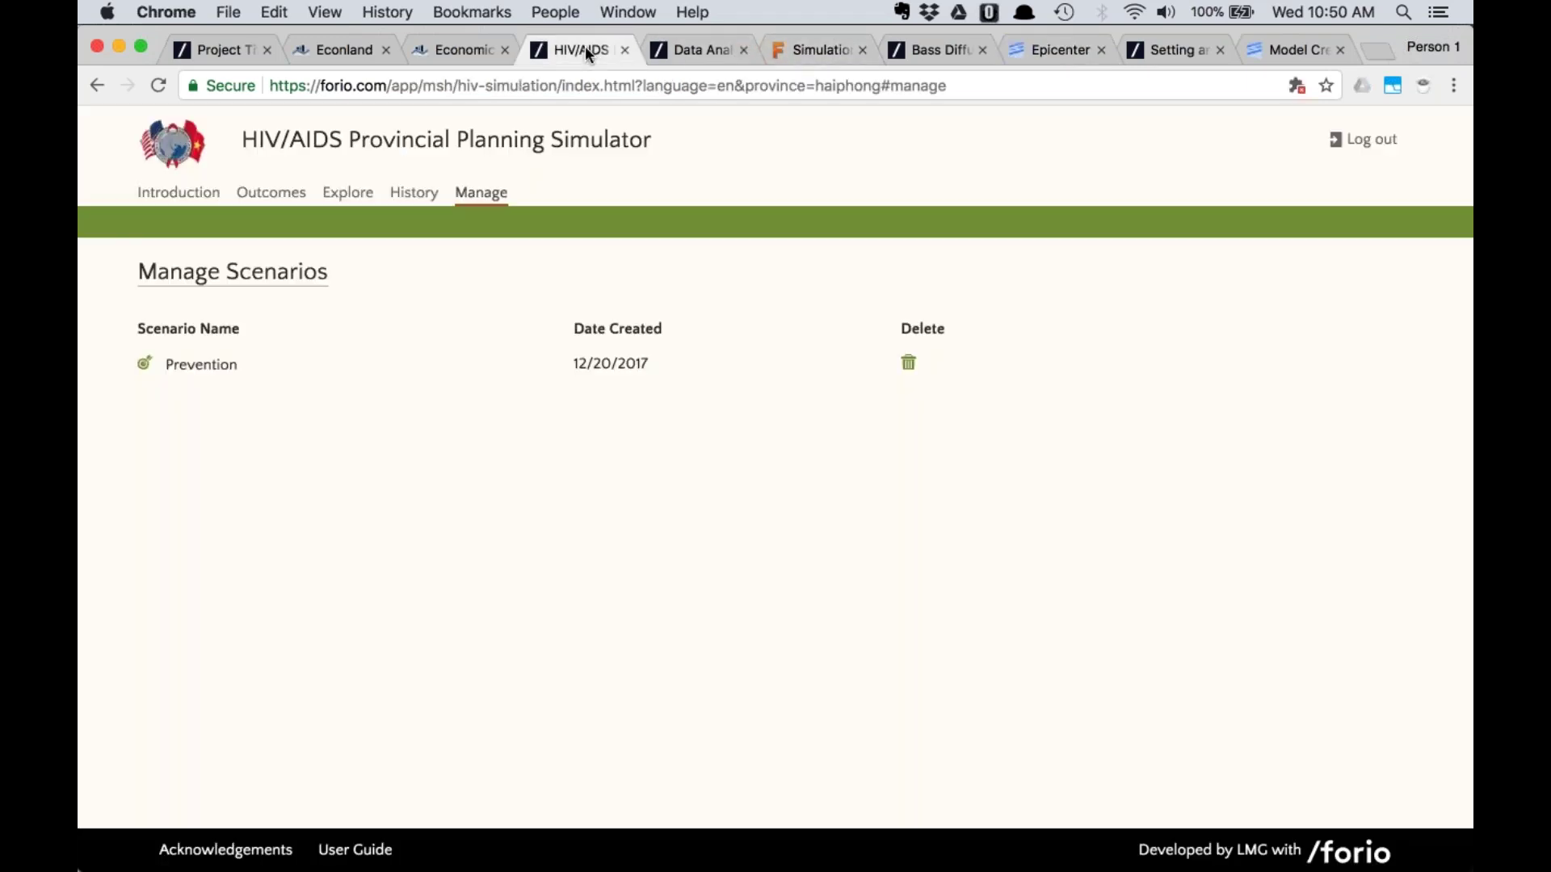
# Log out of the HIV/AIDS Provincial Planning Simulator and go to its sign-in form
pyautogui.click(1336, 139)
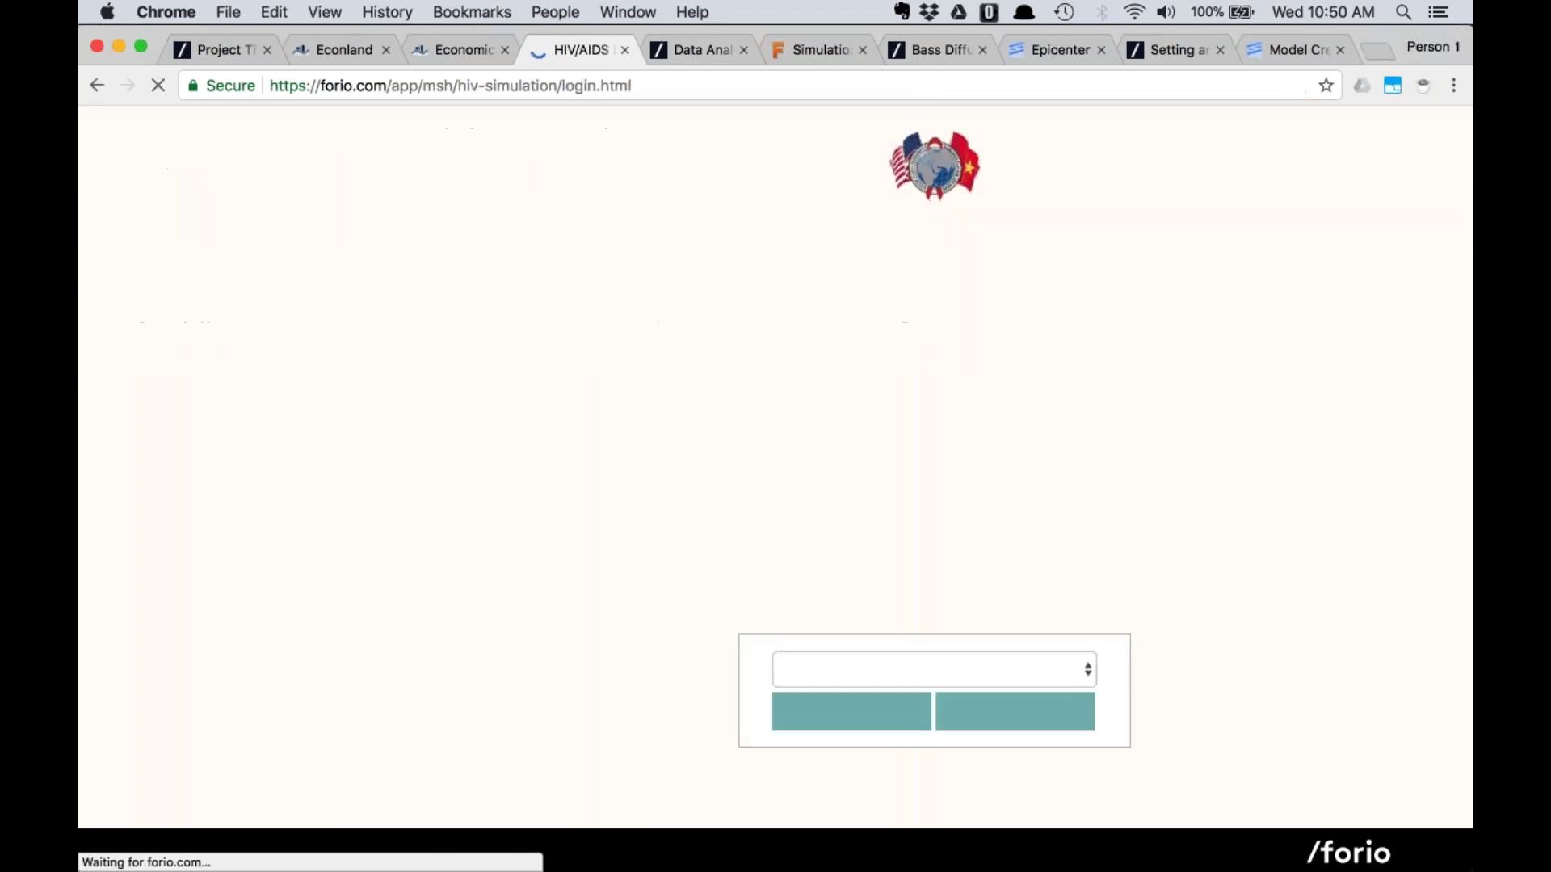
pyautogui.click(832, 806)
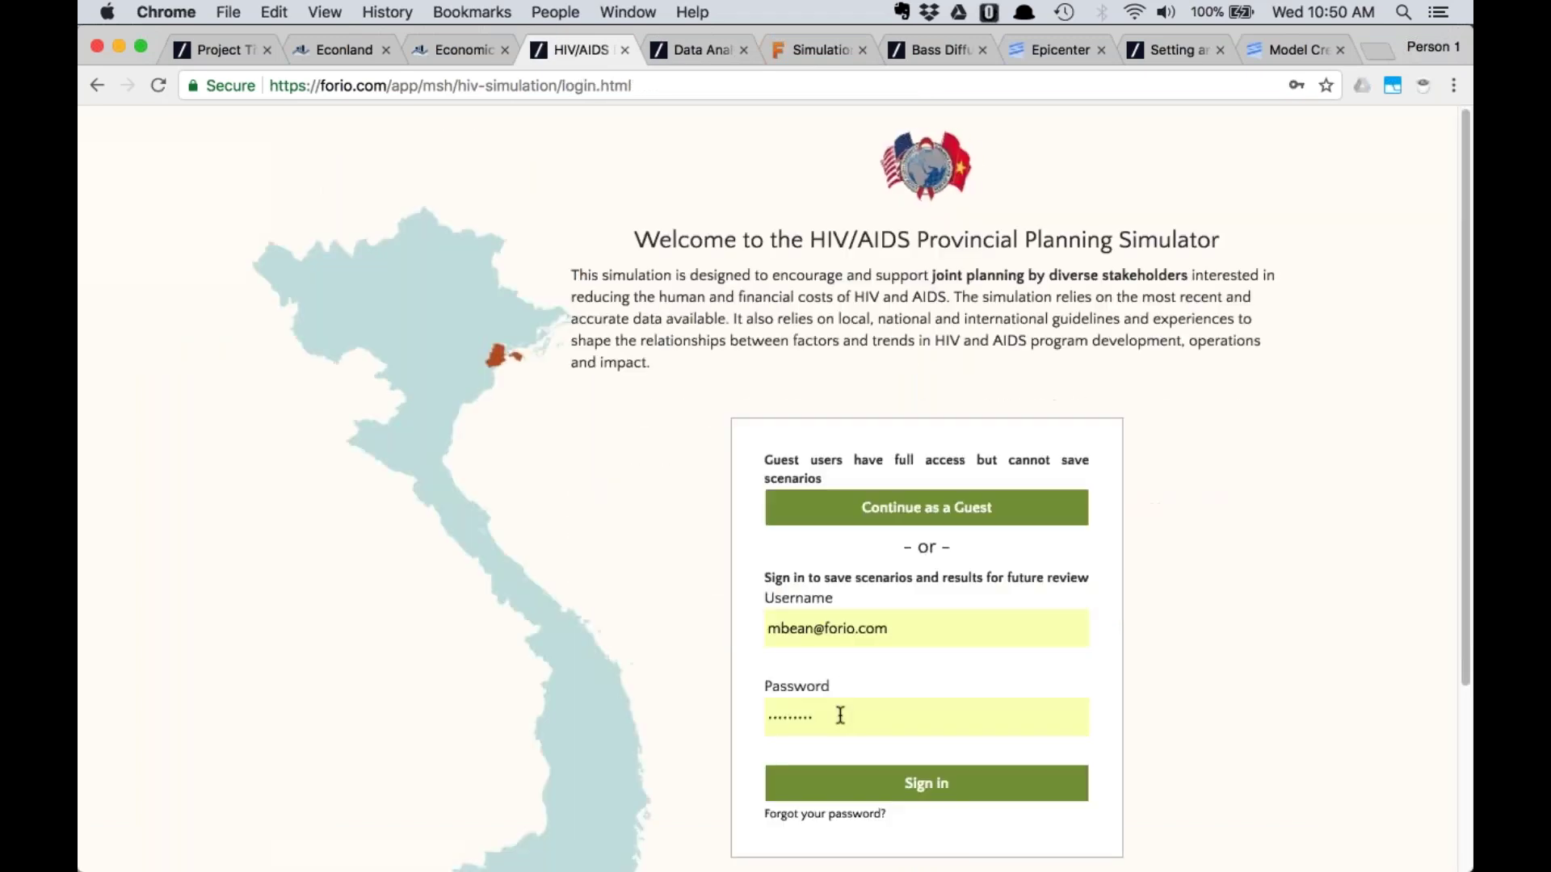
pyautogui.scroll(-5, 839, 716)
pyautogui.moveTo(889, 389); pyautogui.dragTo(789, 388)
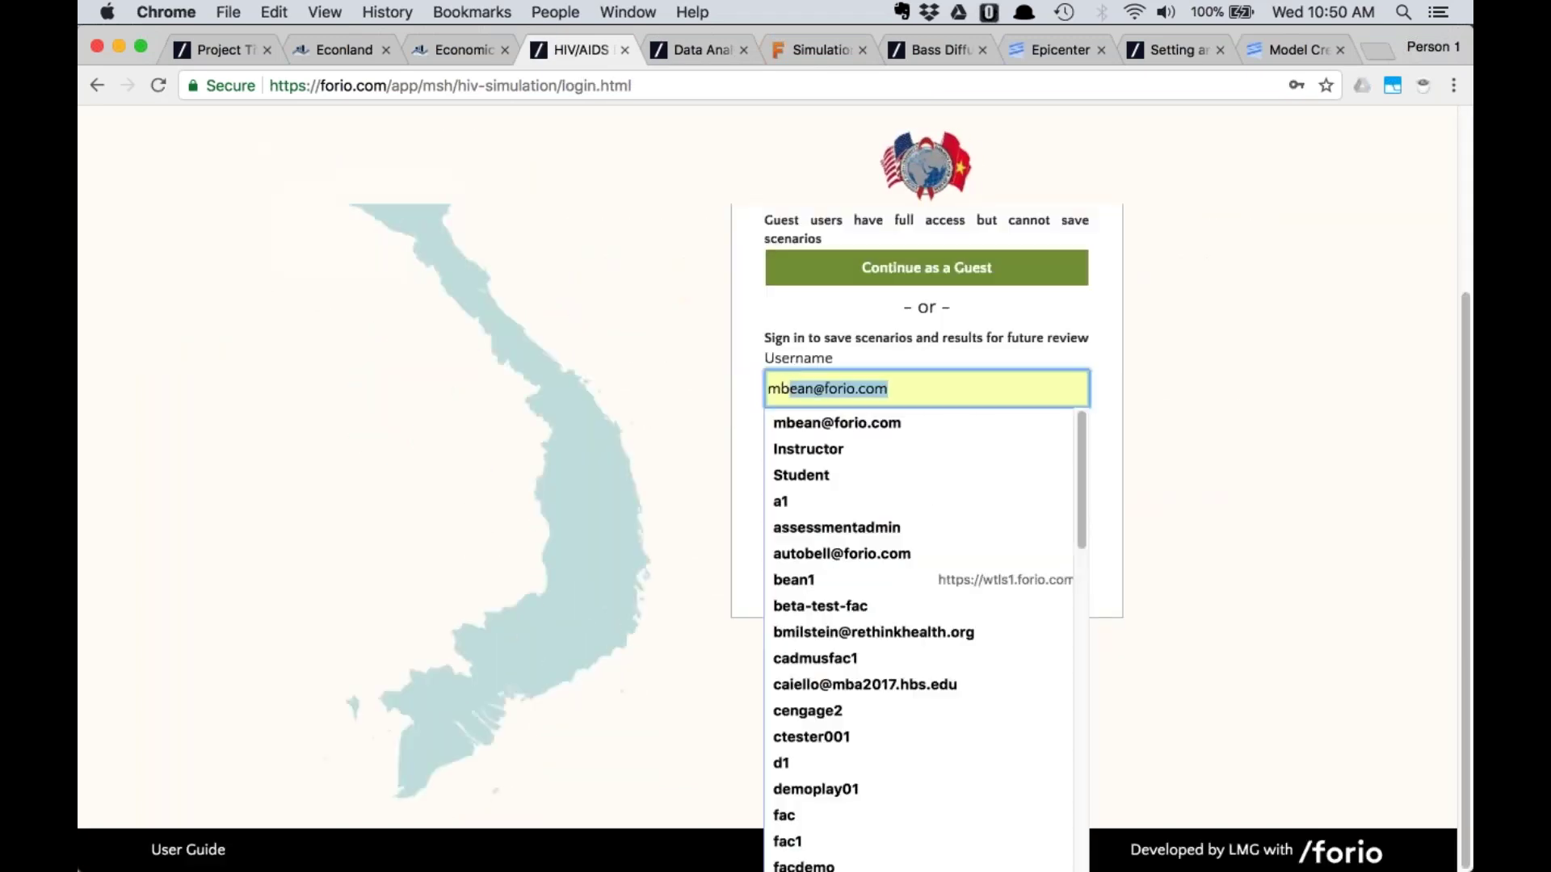
# Look through the username field's saved sign-in names, then return to the Epicenter project
pyautogui.click(829, 298)
pyautogui.click(777, 396)
pyautogui.doubleClick(778, 396)
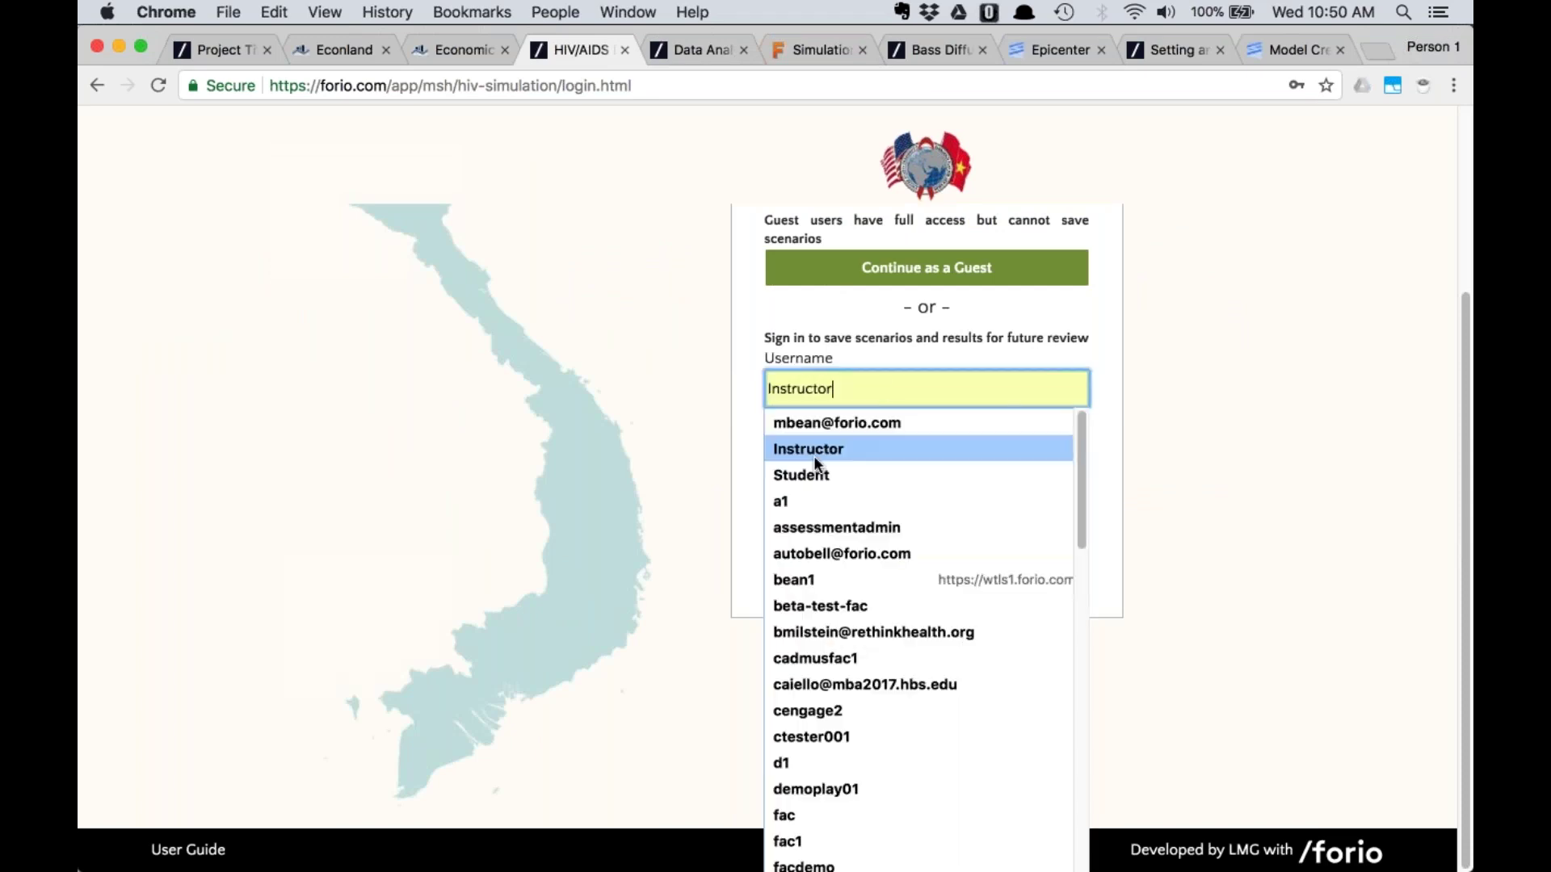
pyautogui.click(675, 370)
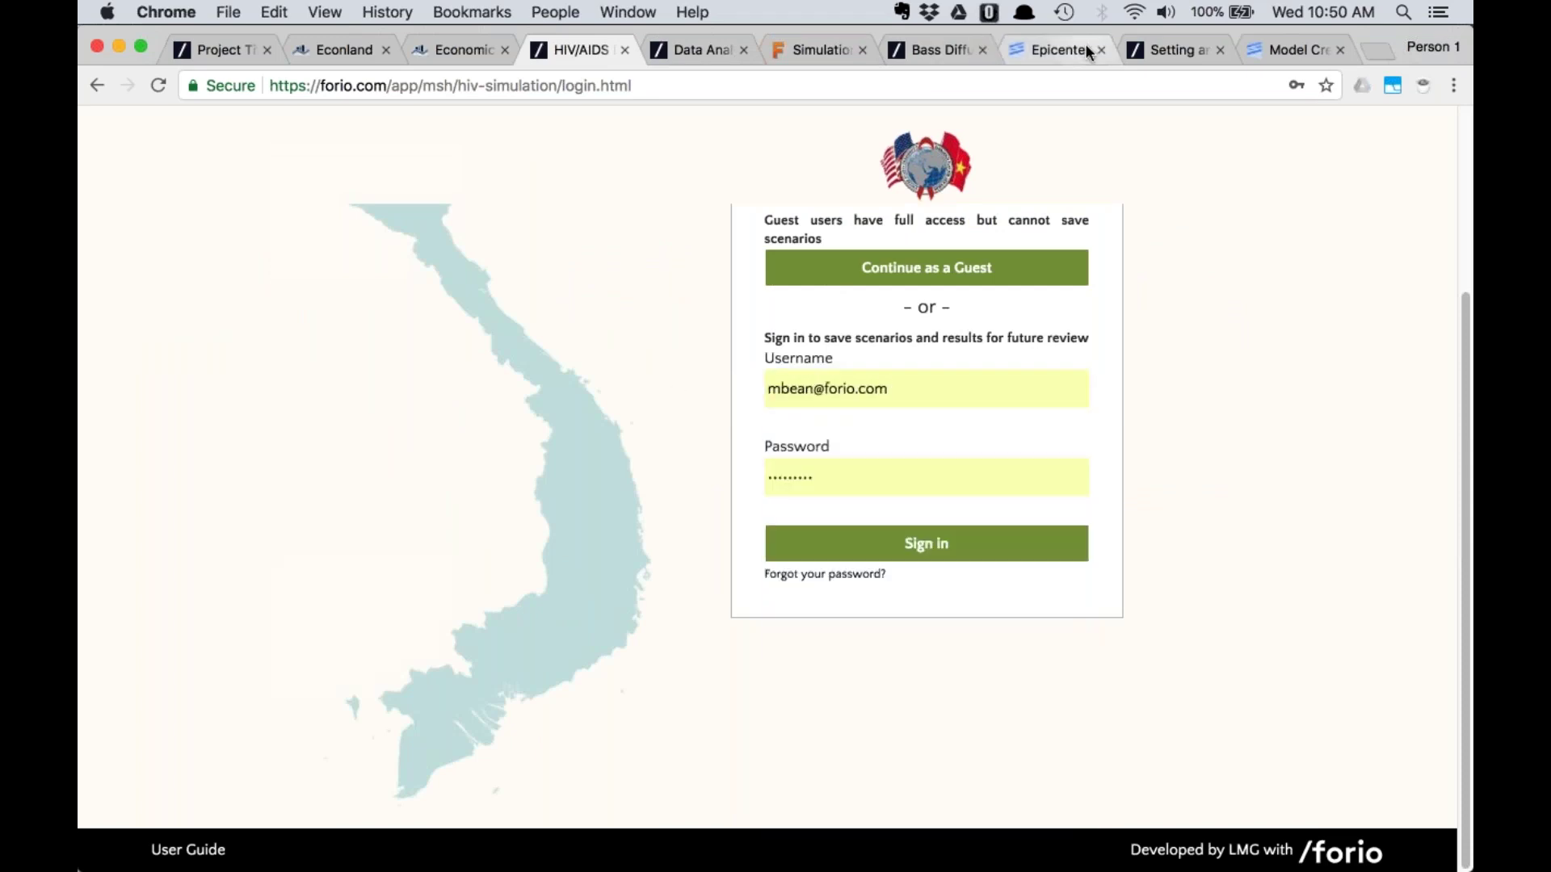
pyautogui.click(1066, 50)
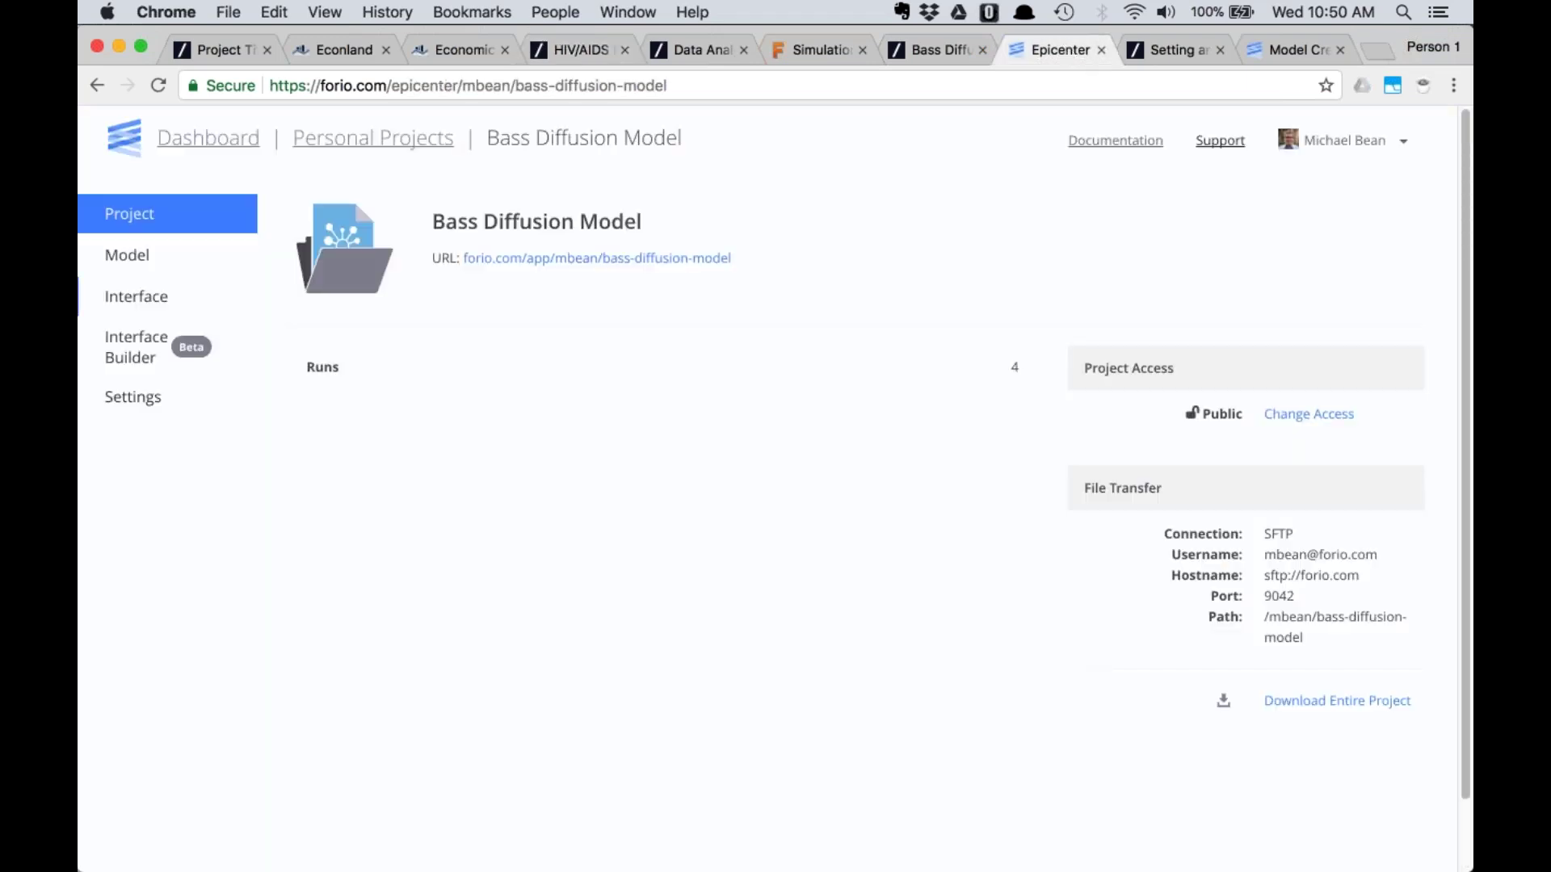
# Find the MSH team on the Epicenter dashboard with a page search for 'msh' and open it
pyautogui.click(197, 147)
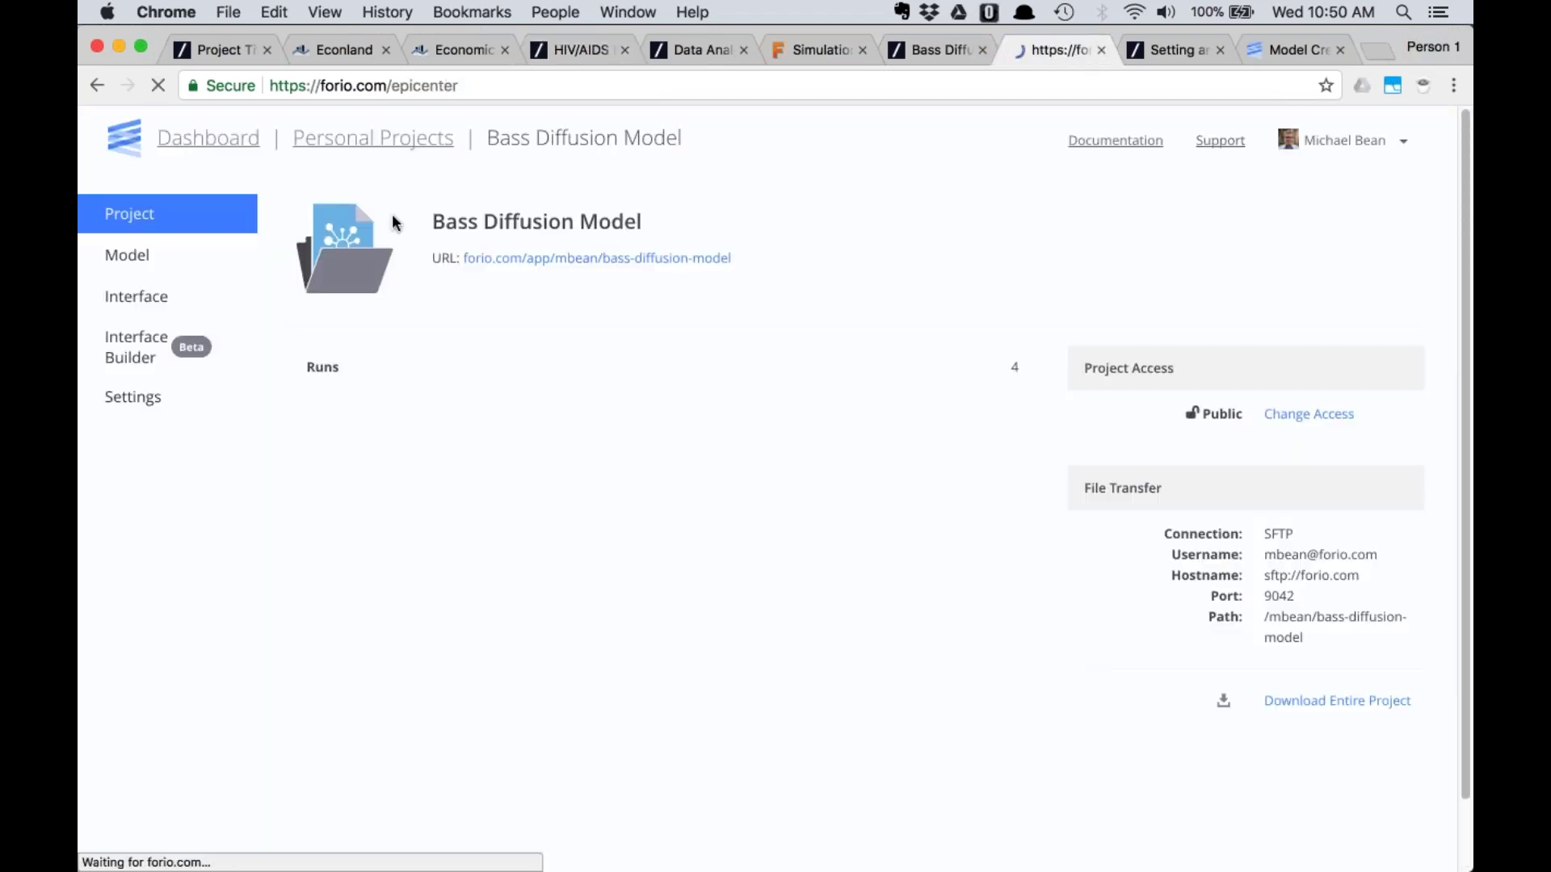
pyautogui.press('super+f')
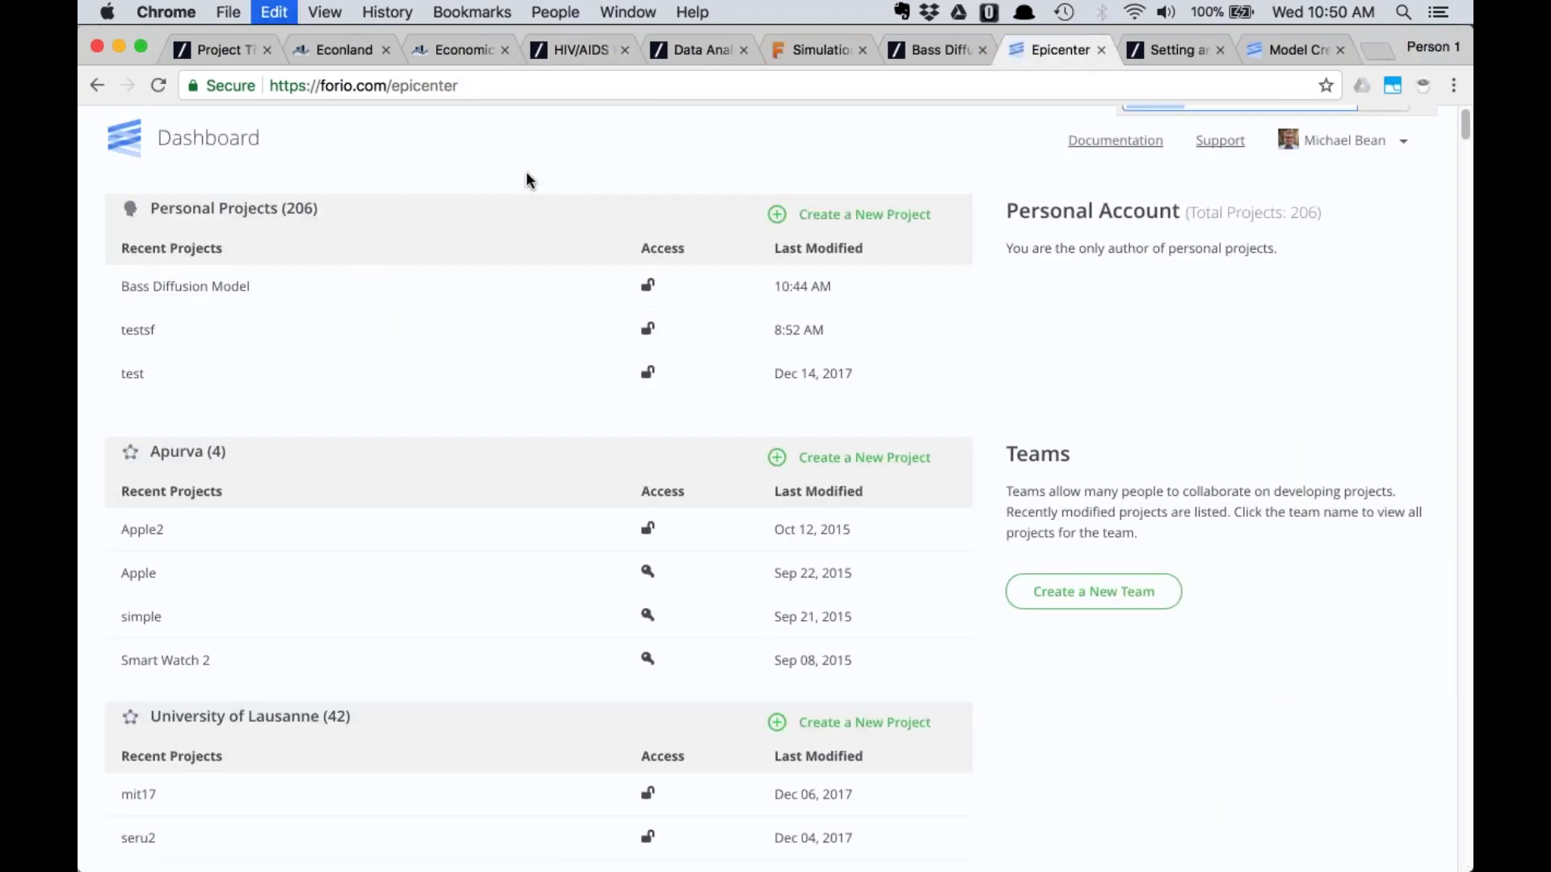
pyautogui.write('msh')
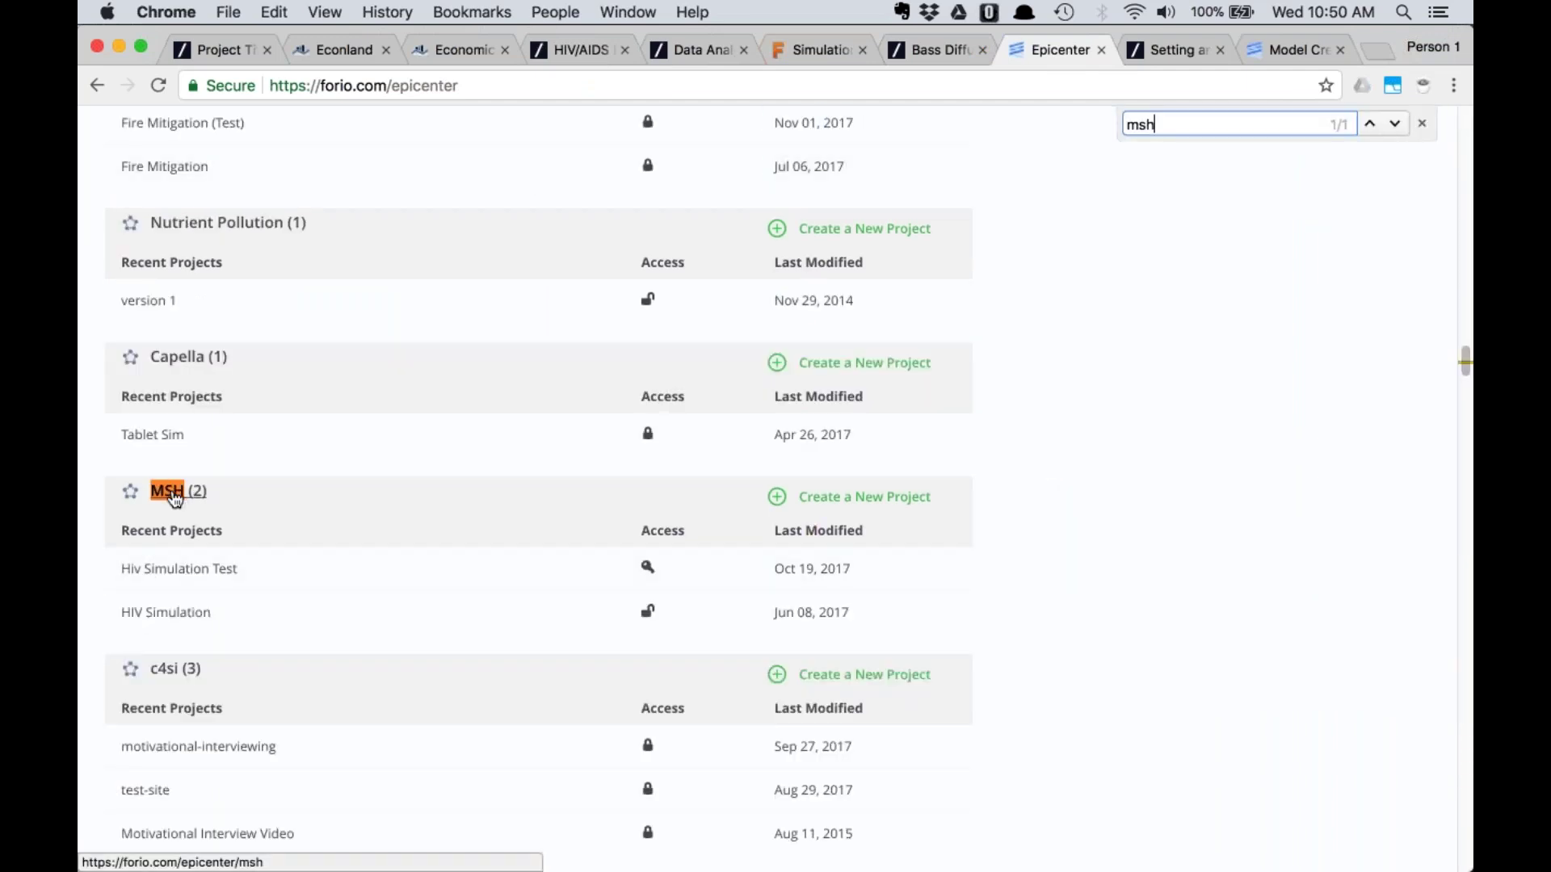
pyautogui.click(167, 491)
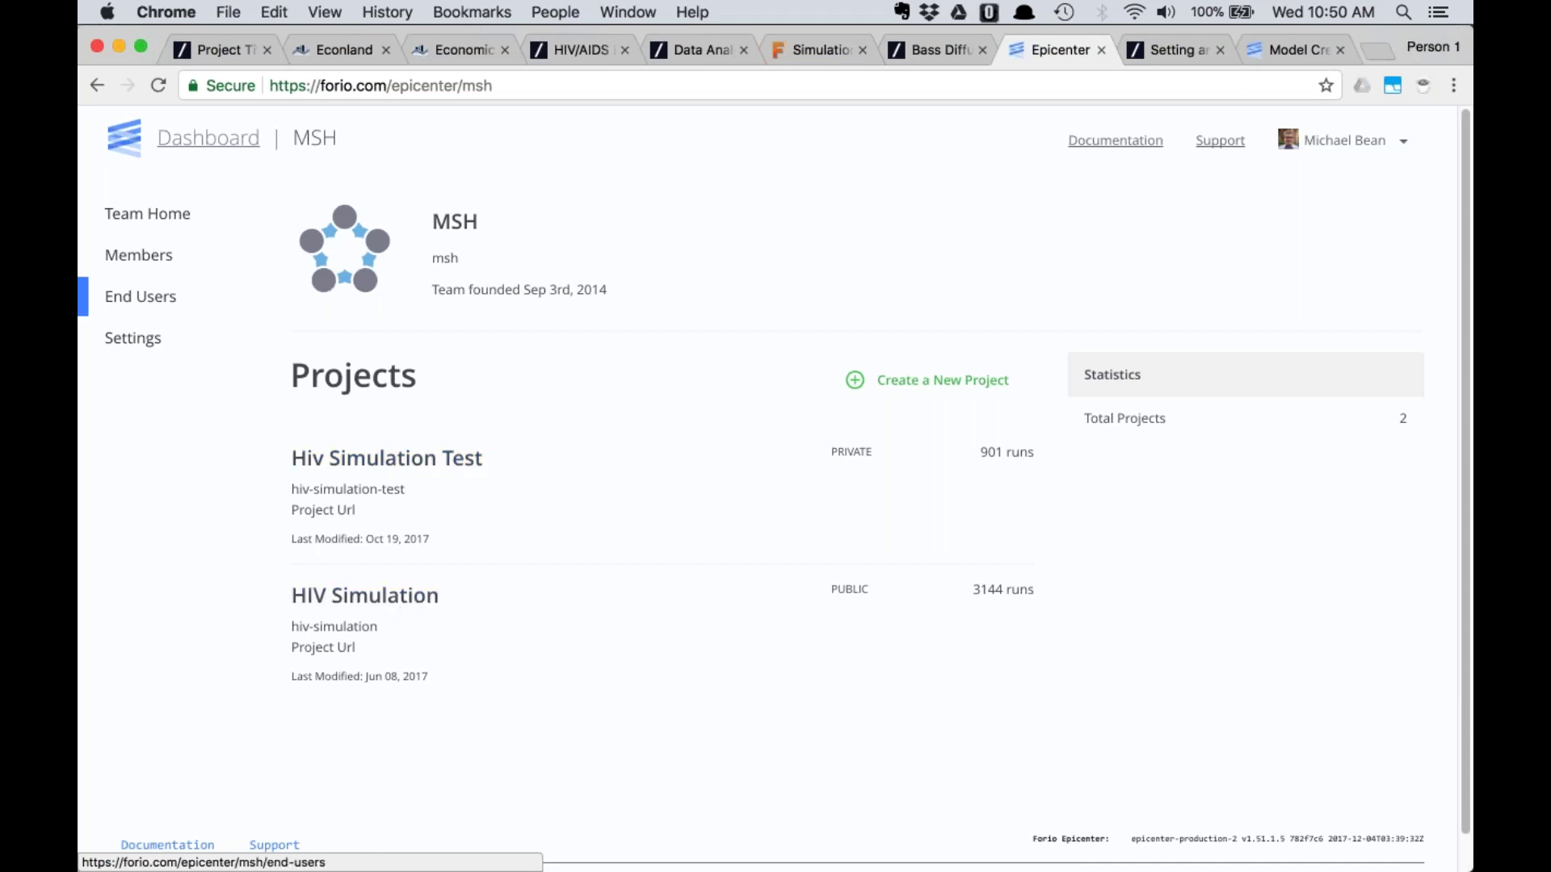
# Check the MSH team's members, then open its HIV Simulation project from Team Home
pyautogui.click(157, 259)
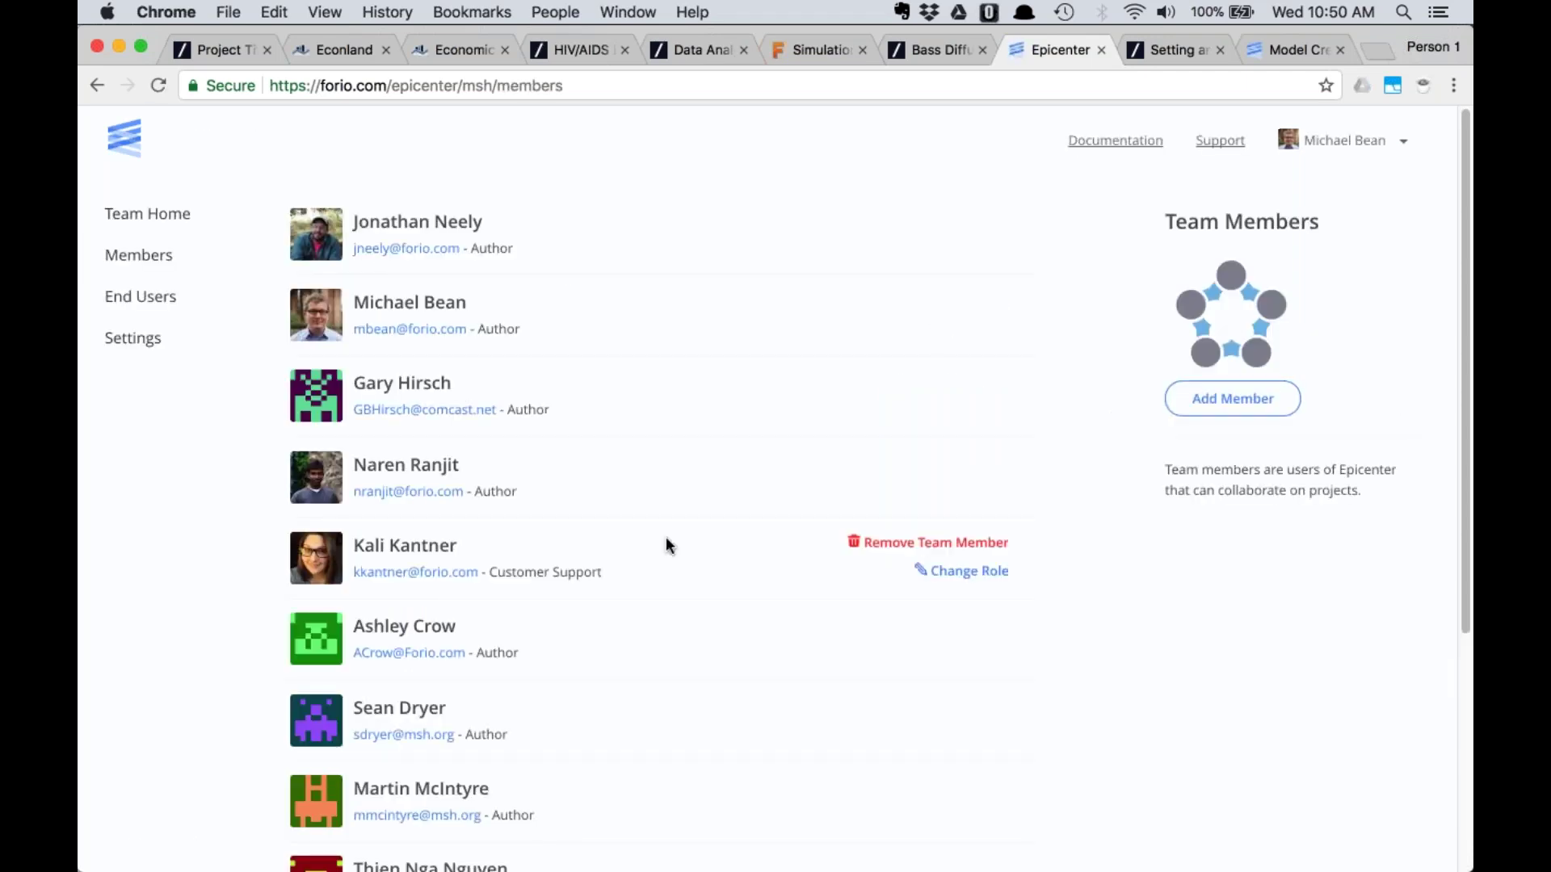
pyautogui.scroll(-5, 665, 544)
pyautogui.scroll(5, 662, 544)
pyautogui.click(146, 217)
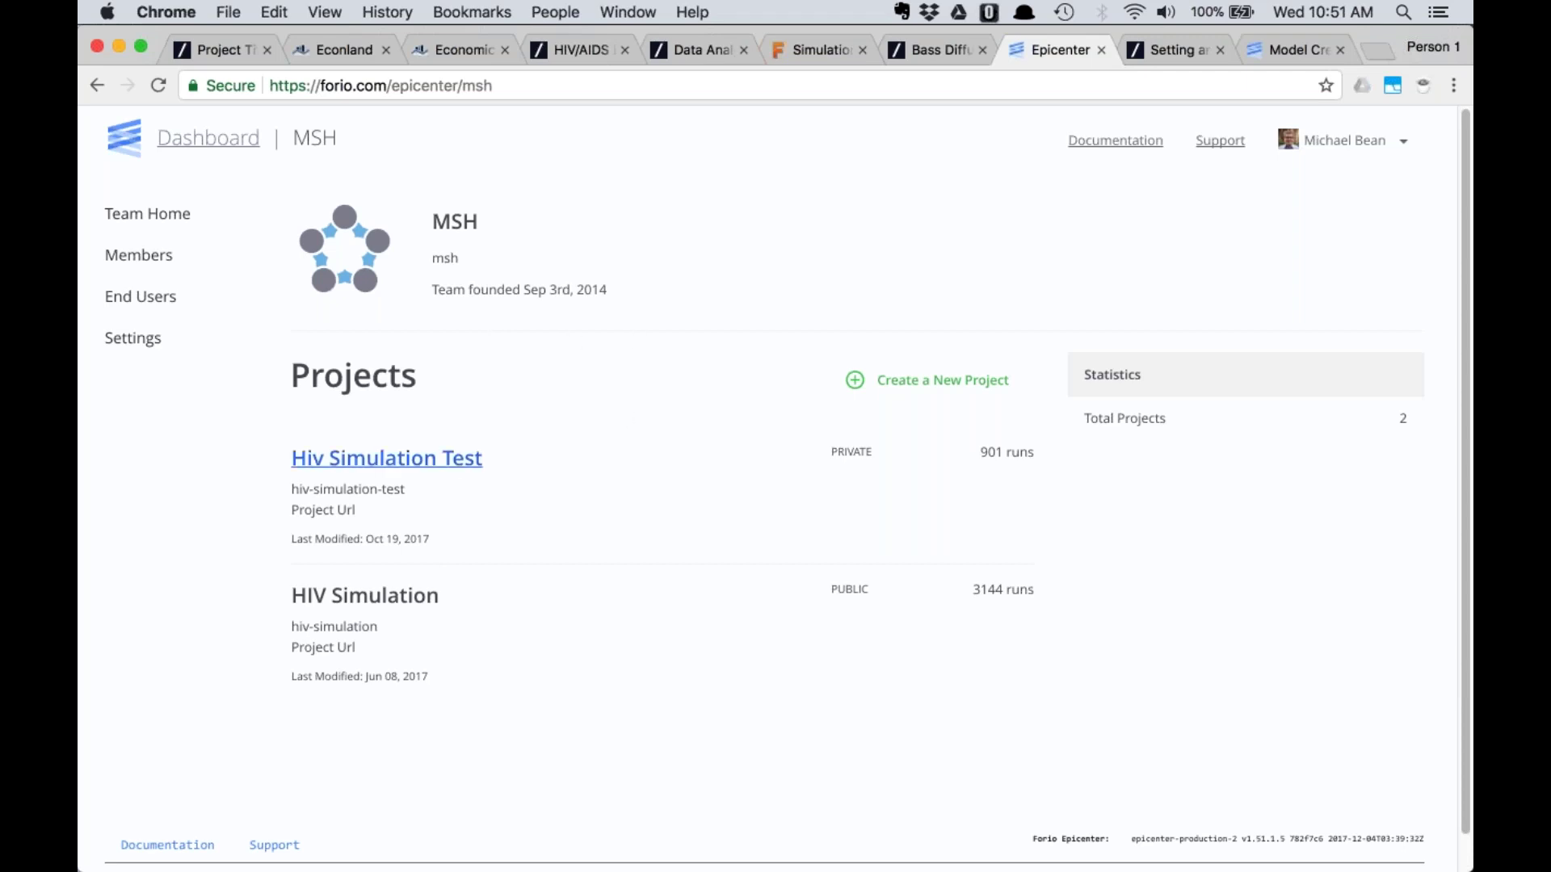
pyautogui.click(410, 594)
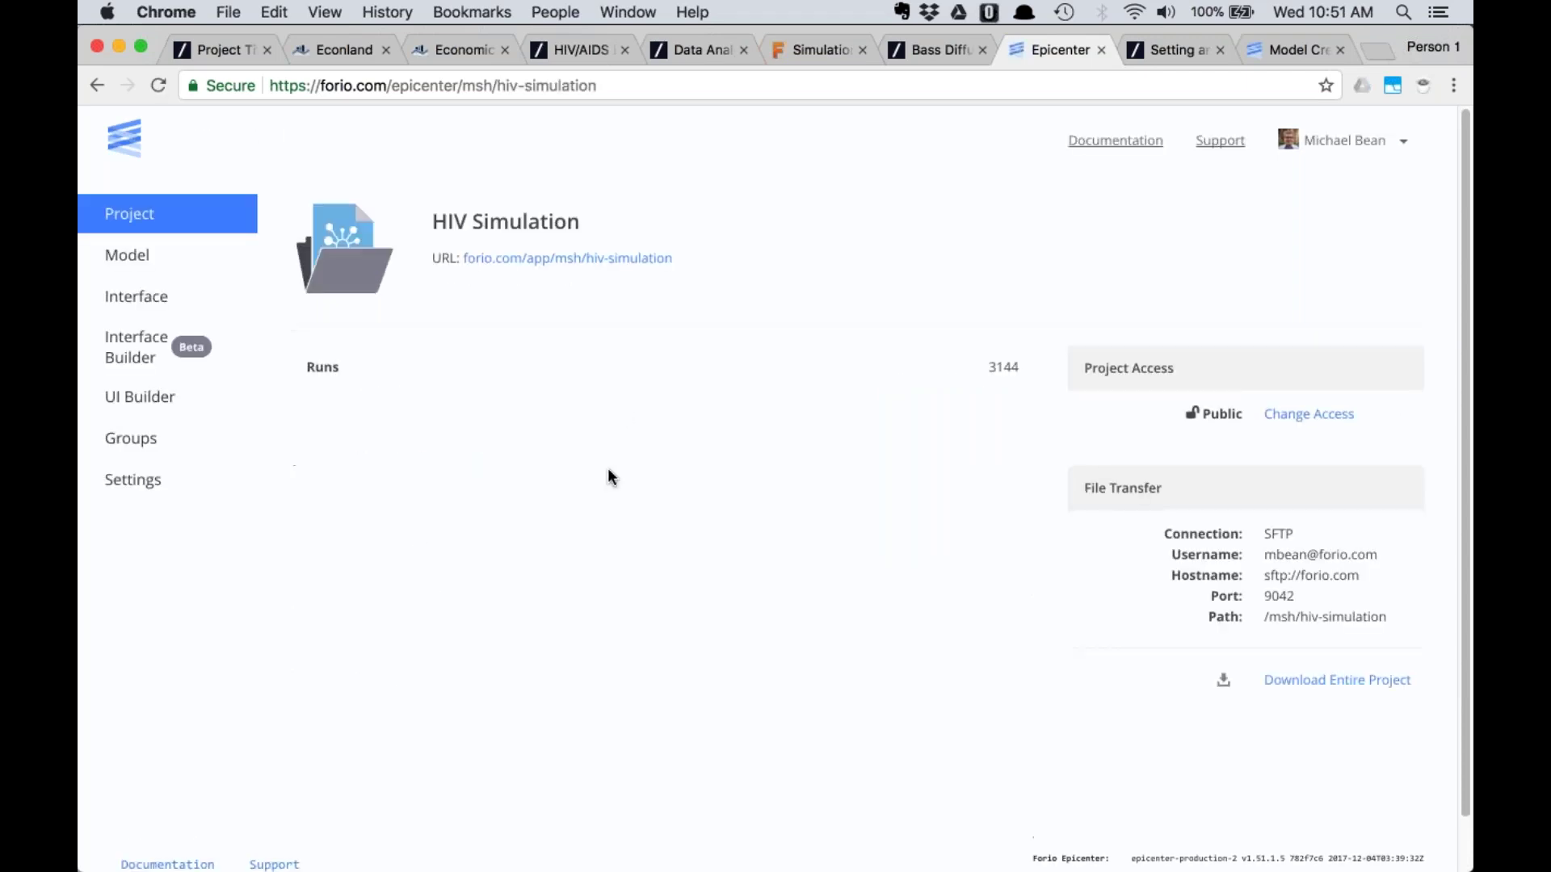
# Open the project's Groups list and the usaid-pepfar-stakeholders-brown-bag-apr-2015 group
pyautogui.click(125, 440)
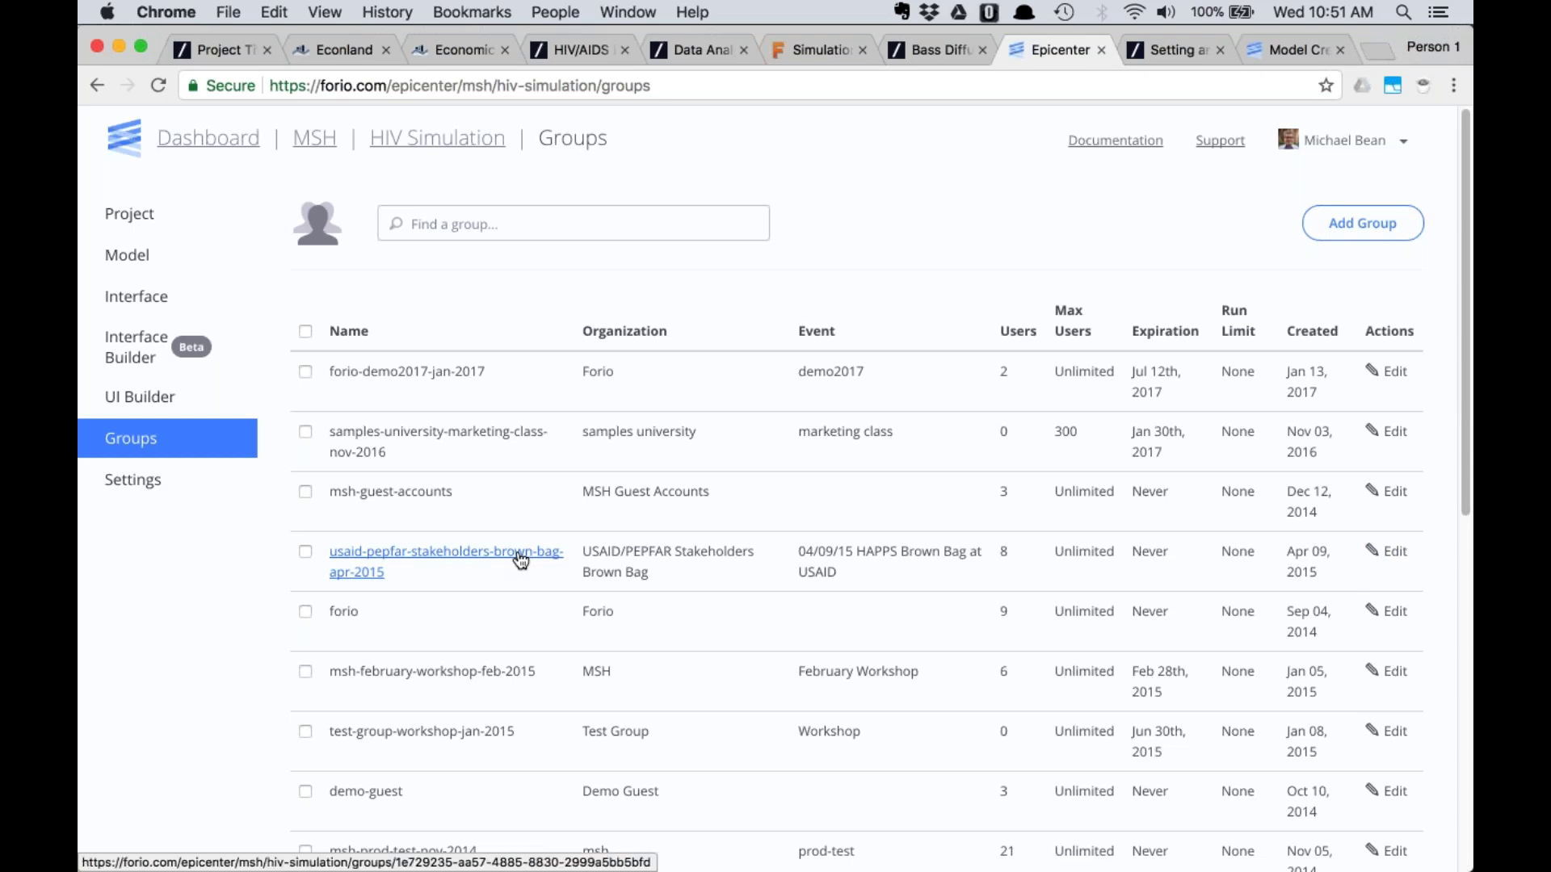
pyautogui.click(521, 560)
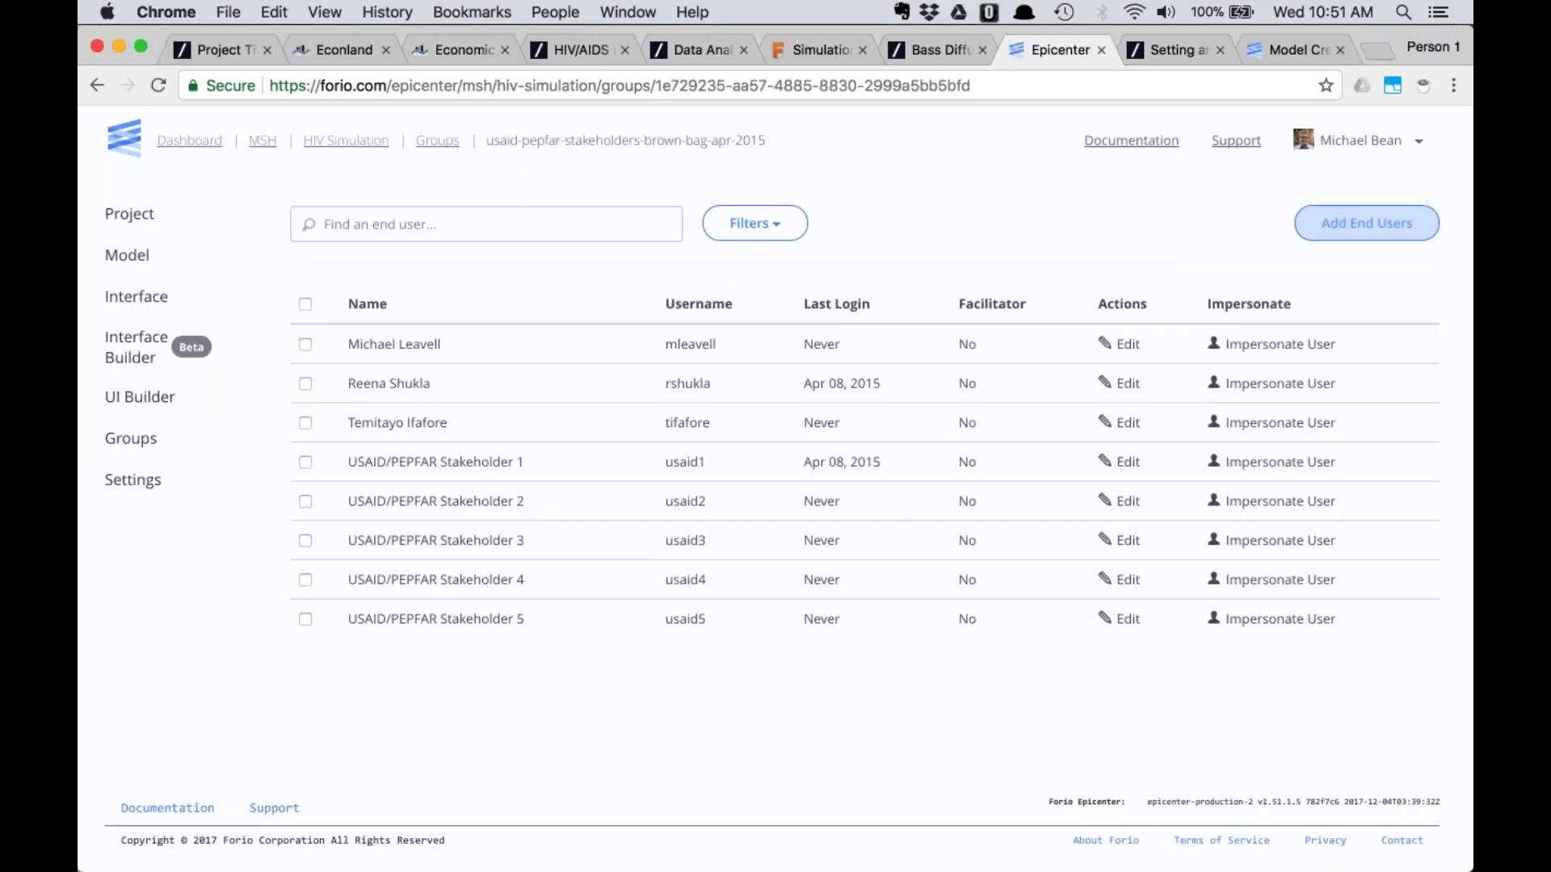
# Try inviting a test username through Add/Invite User, then go back to the adding options
pyautogui.click(1342, 226)
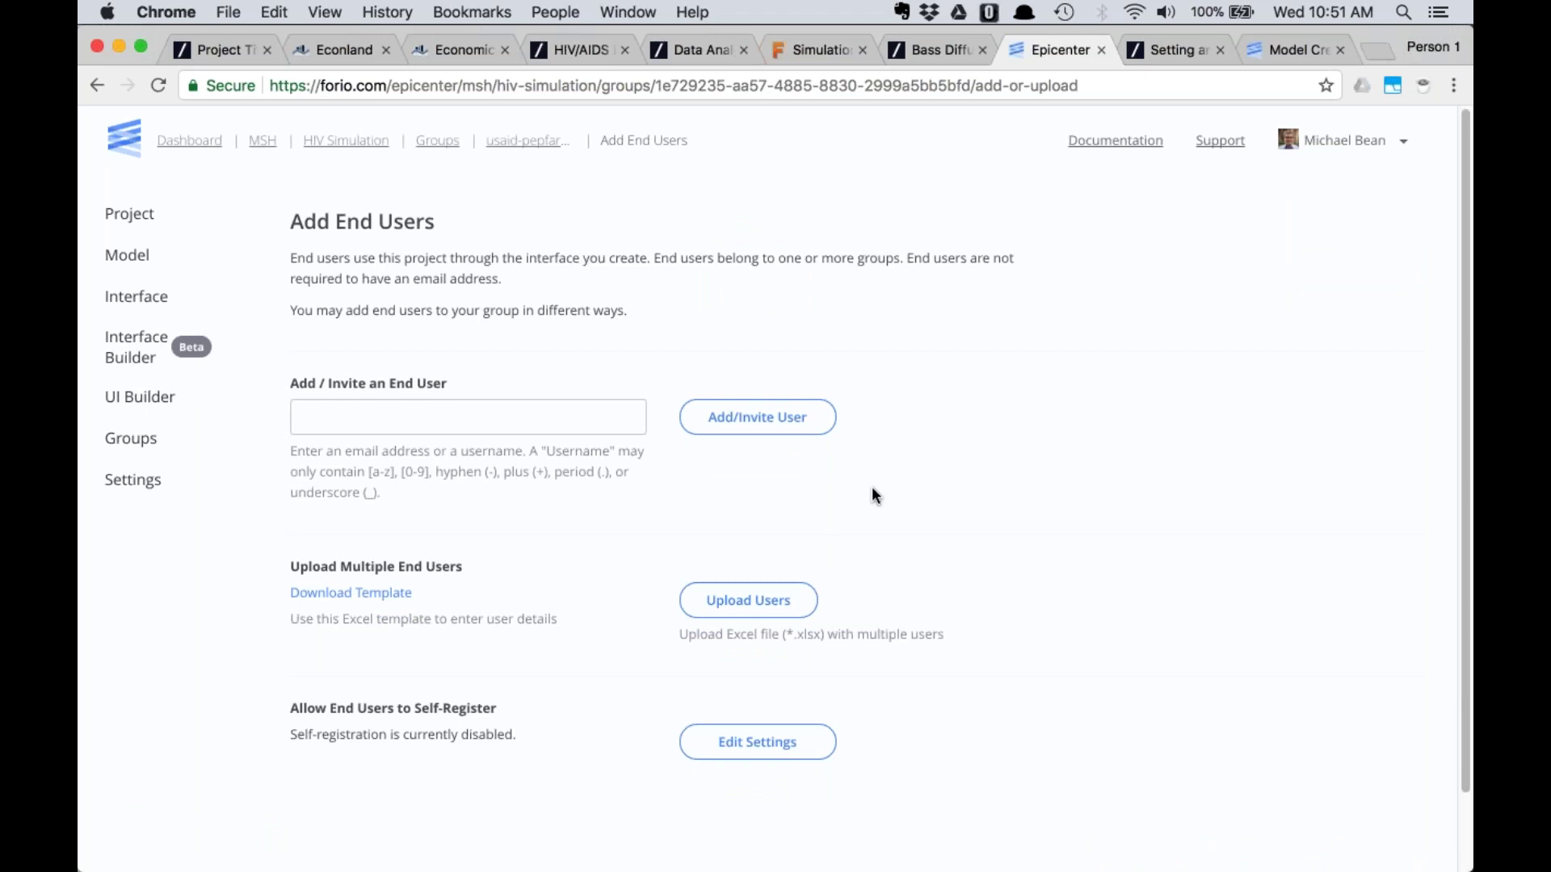
pyautogui.click(574, 417)
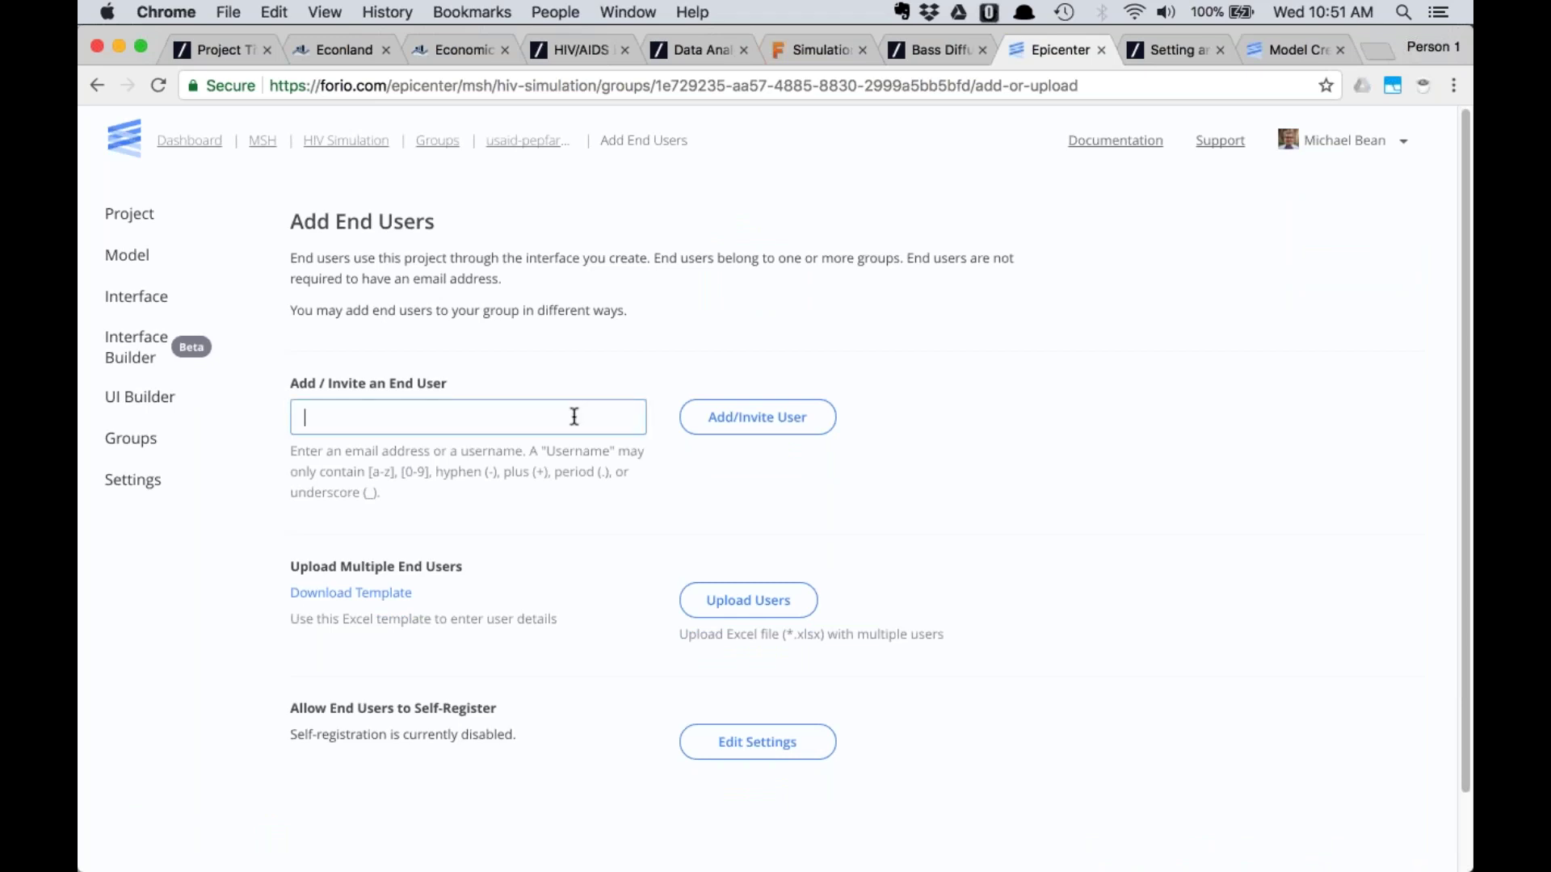
pyautogui.write('asdfas2')
pyautogui.click(714, 428)
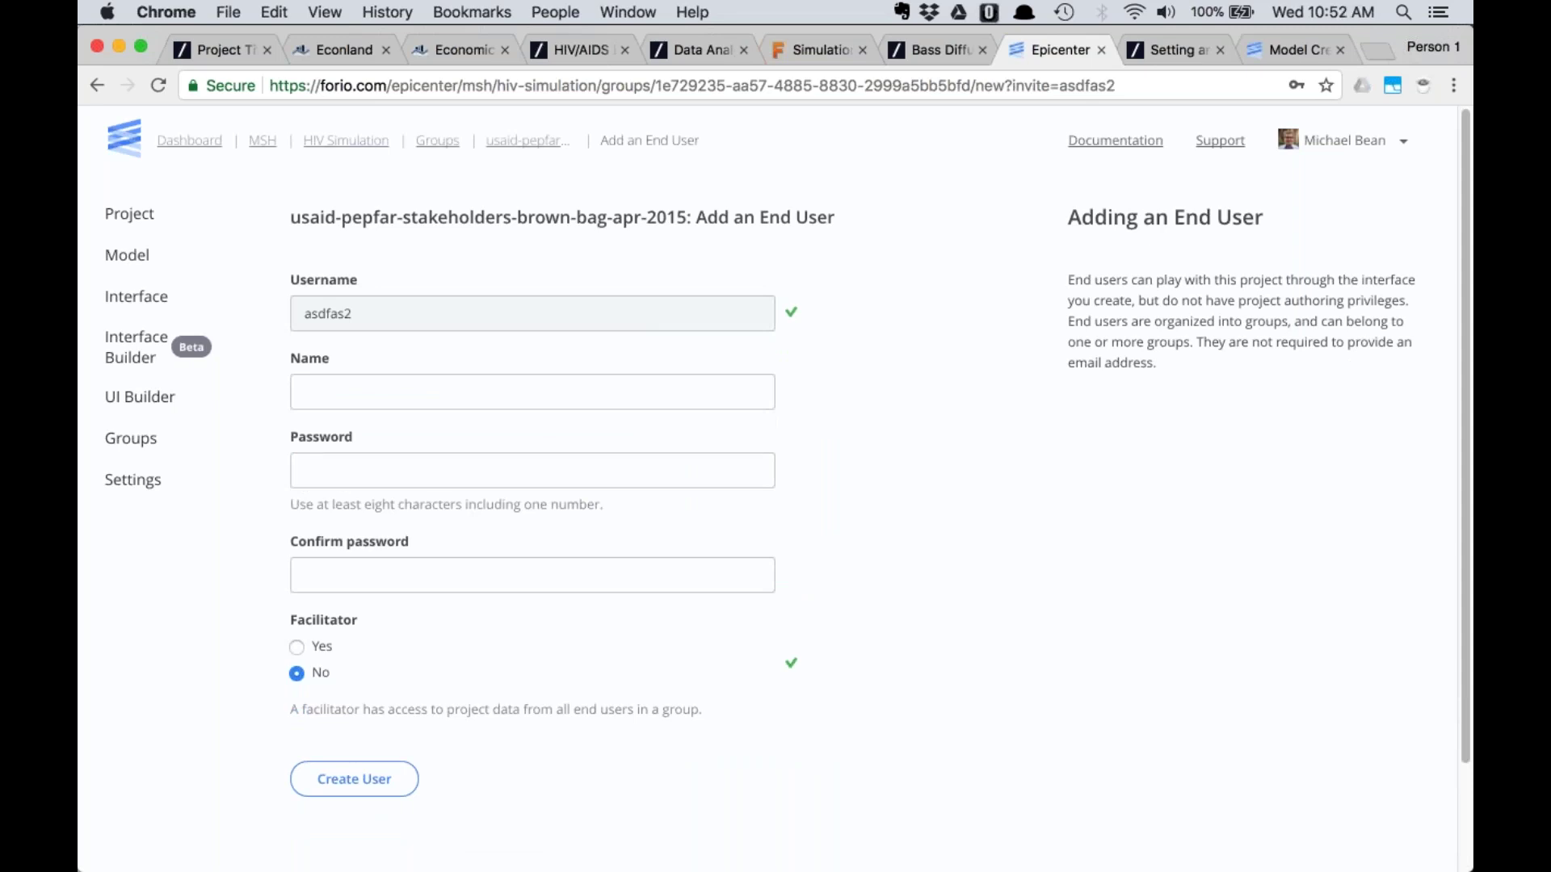
pyautogui.click(97, 84)
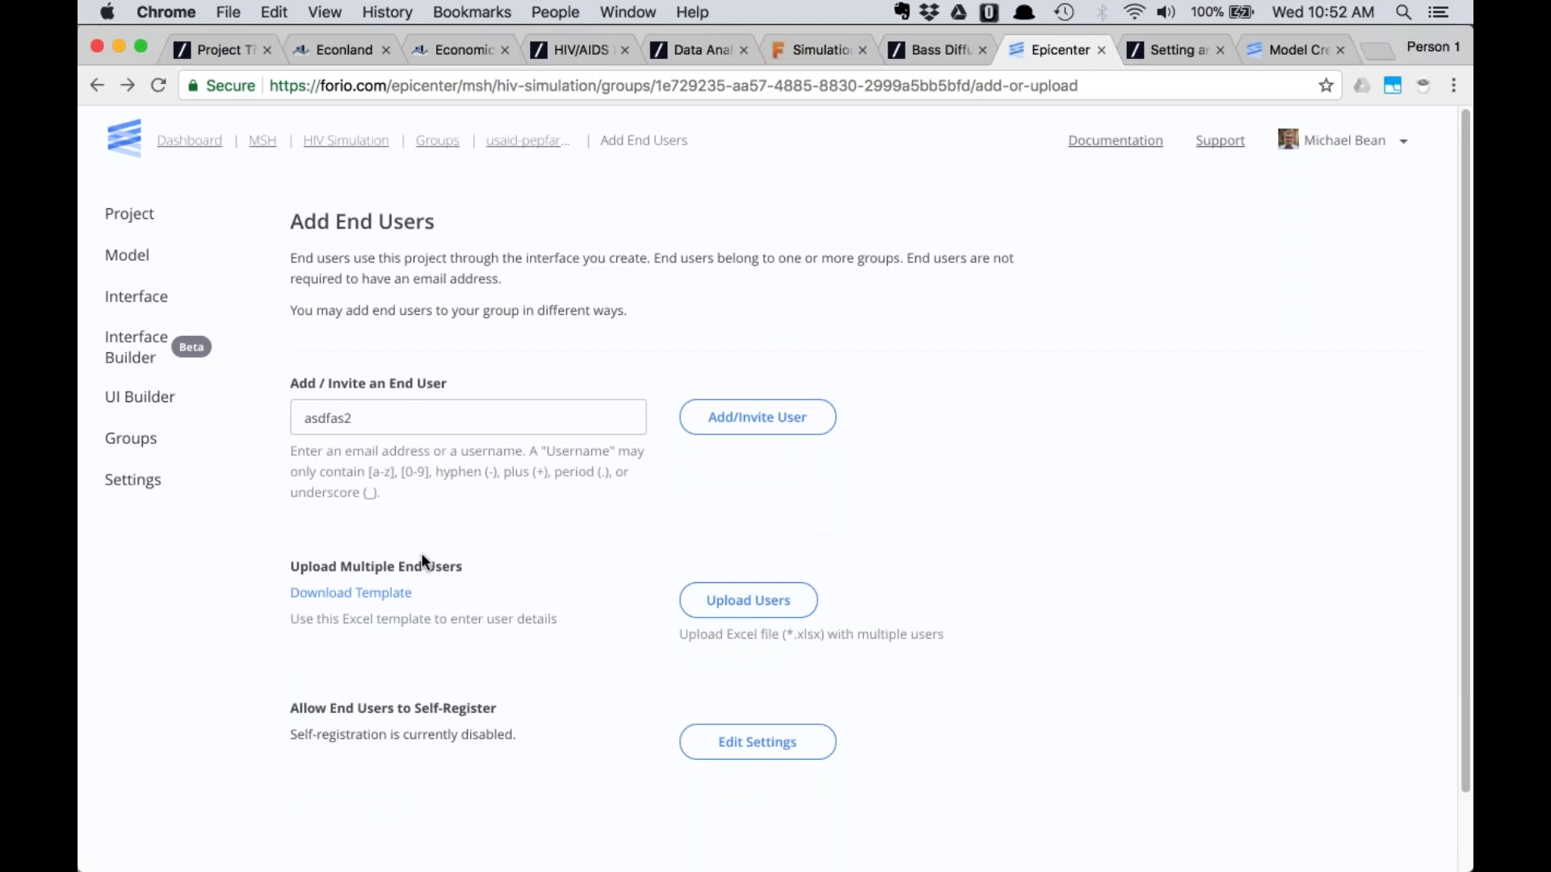
# Download the end-user template and open end-user-template (4).xlsx in Excel
pyautogui.click(363, 600)
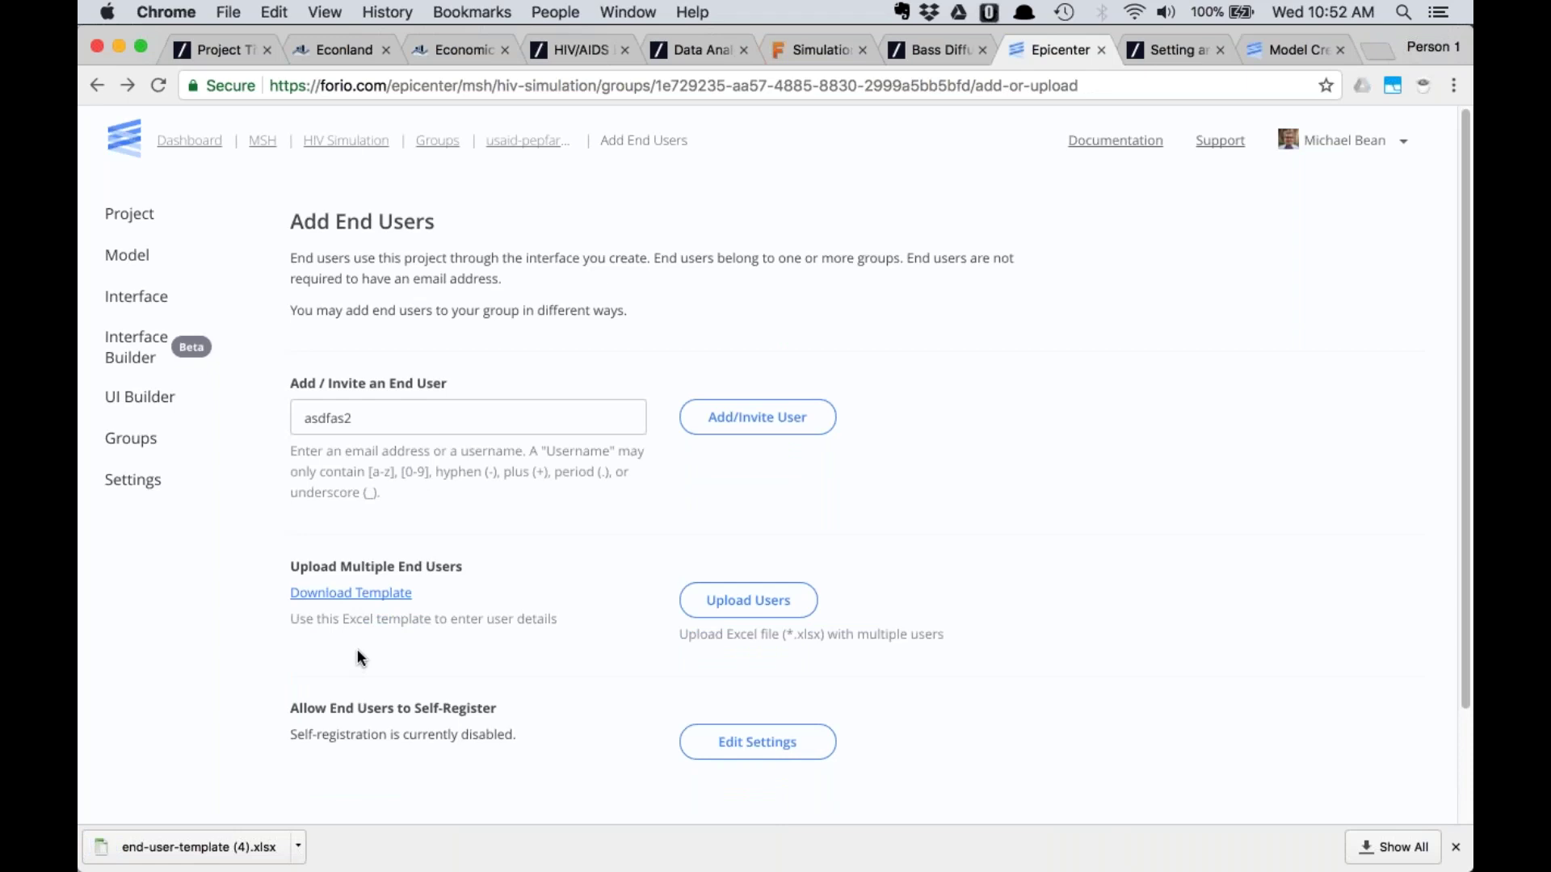
pyautogui.click(298, 846)
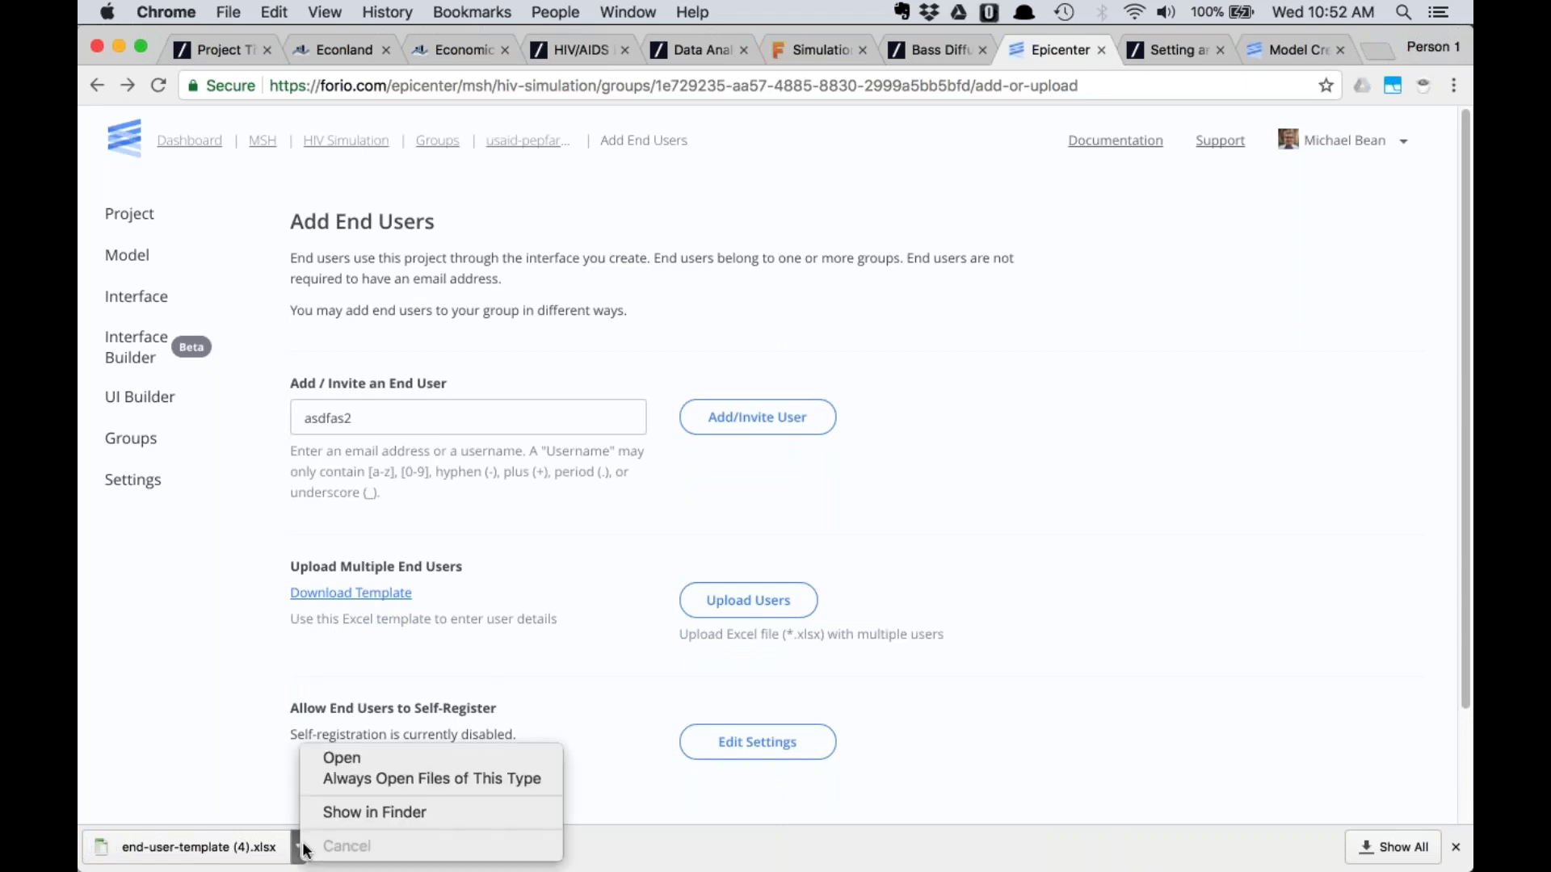
pyautogui.click(339, 757)
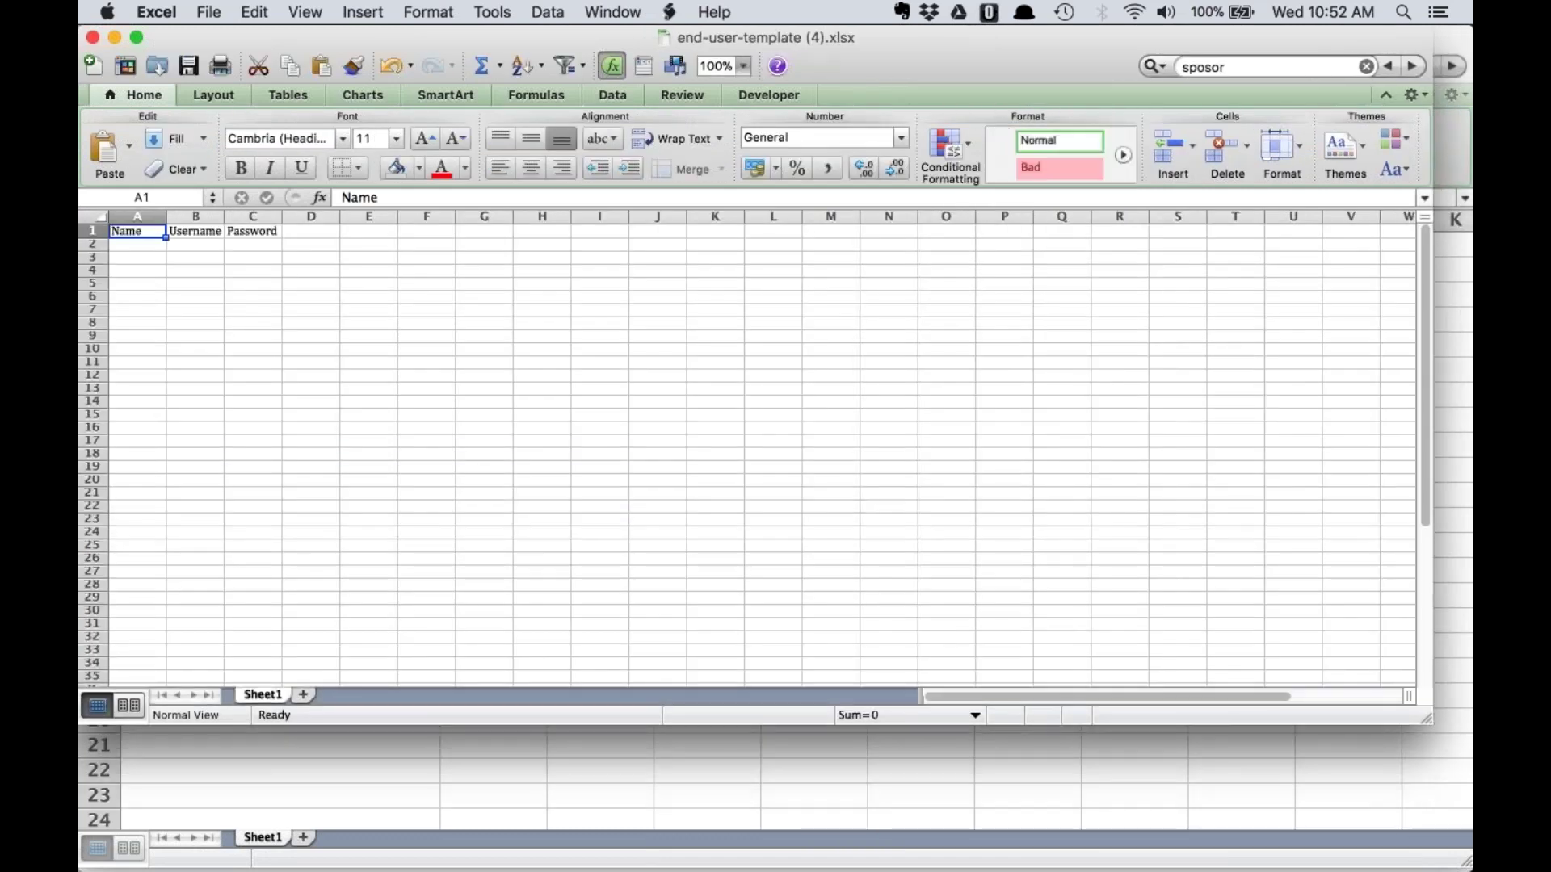
# Enter the first user's name, matching lowercase username and a password in row 2
pyautogui.click(163, 244)
pyautogui.click(192, 244)
pyautogui.click(255, 245)
pyautogui.click(142, 243)
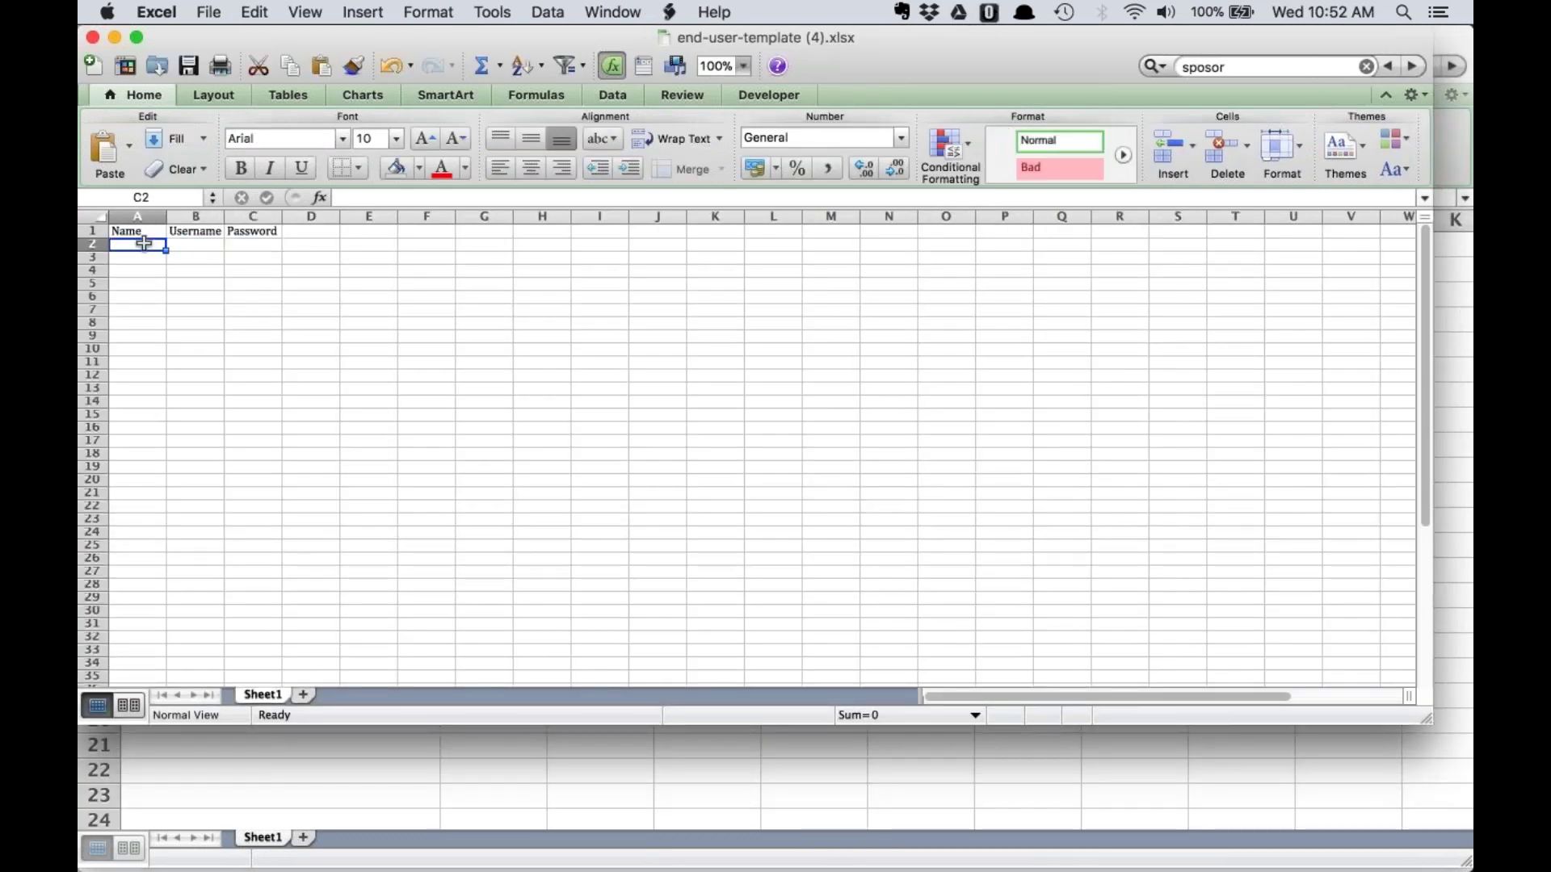
pyautogui.press('Tab')
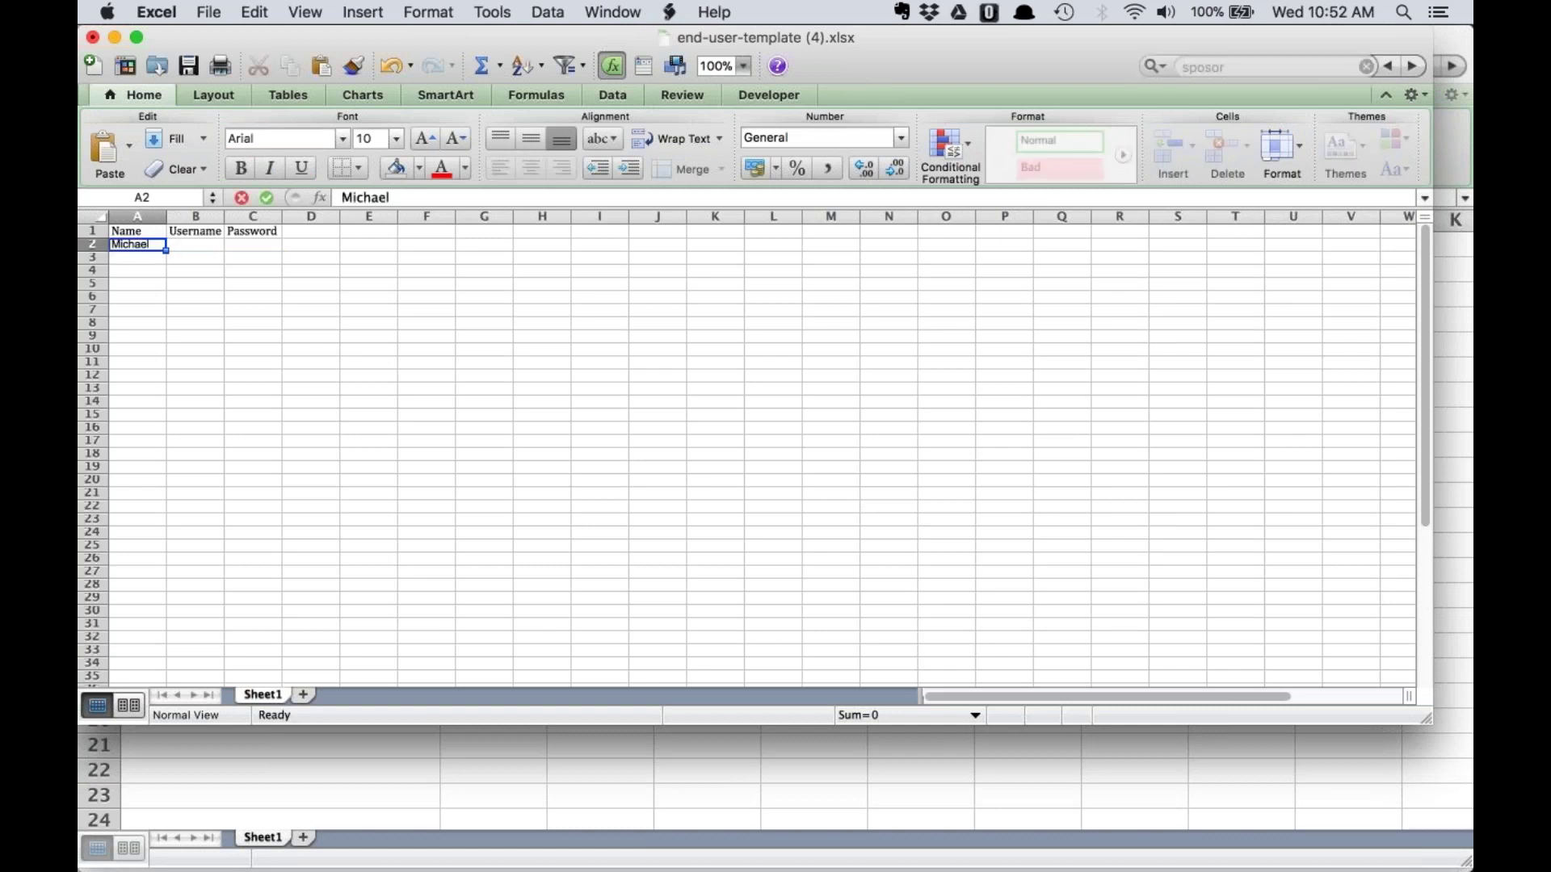
pyautogui.press('Tab')
pyautogui.press('Return')
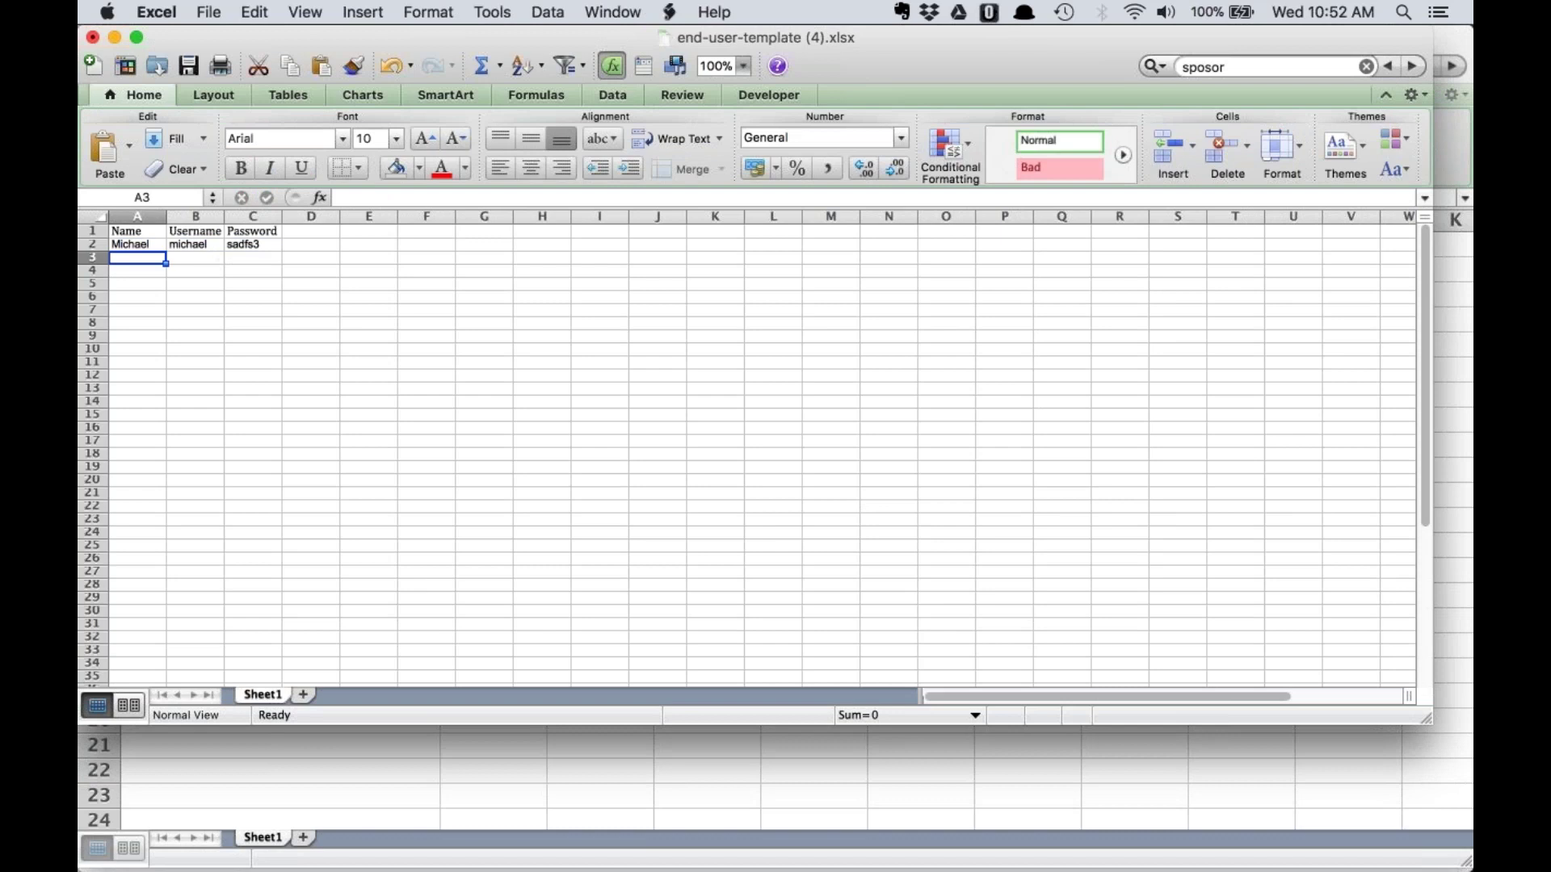
# Fill row 2 down through row 11, then replace the usernames in B3 and B4
pyautogui.moveTo(133, 244); pyautogui.dragTo(280, 375)
pyautogui.click(242, 426)
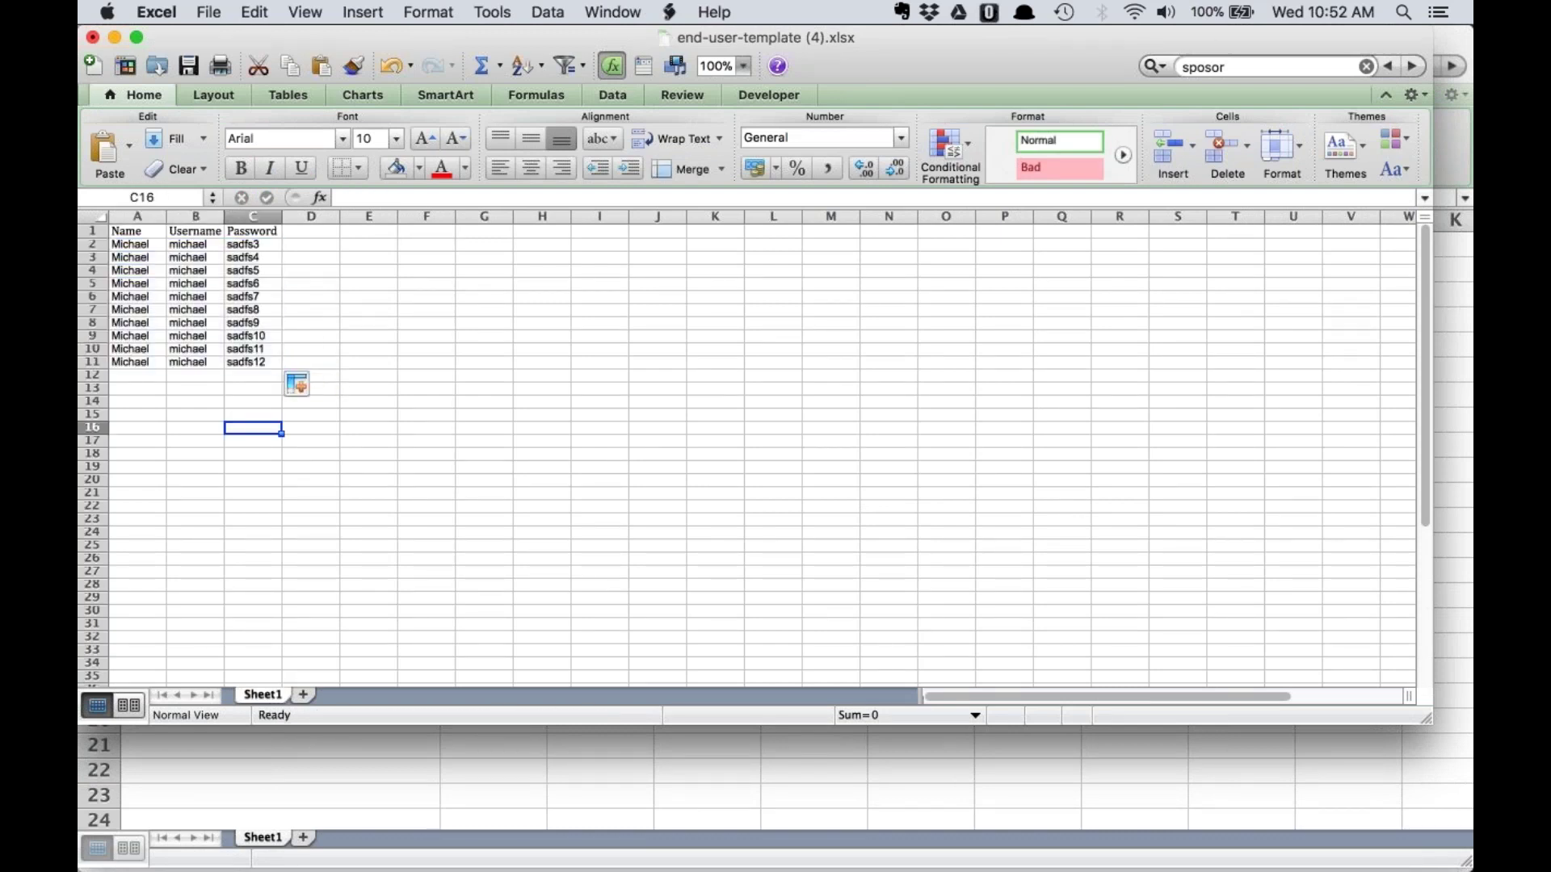
pyautogui.click(135, 259)
pyautogui.click(182, 257)
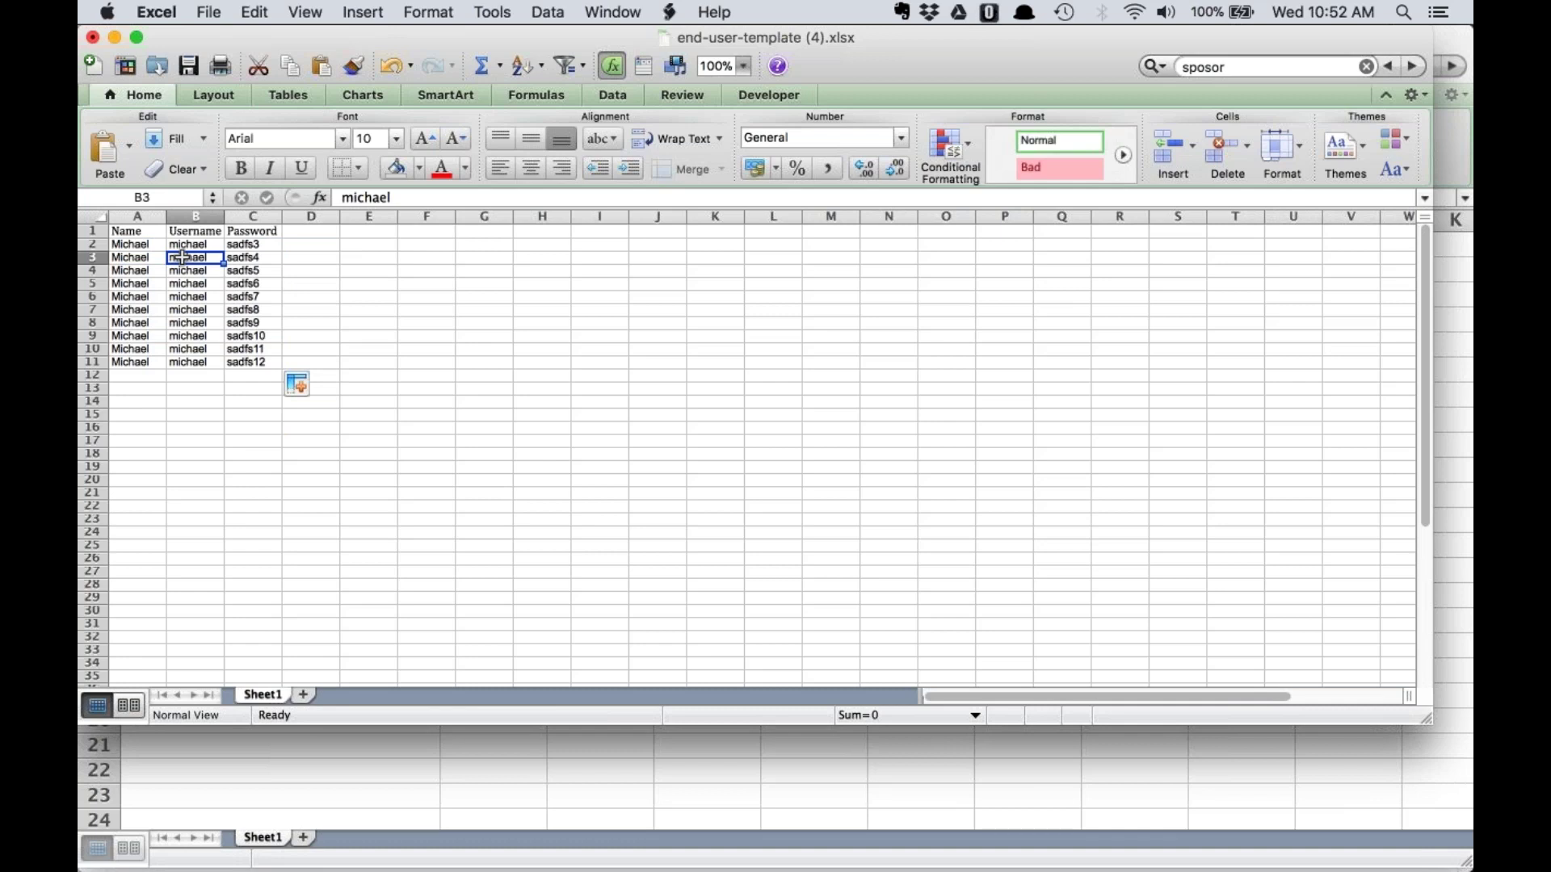
pyautogui.write('Will')
pyautogui.press('Return')
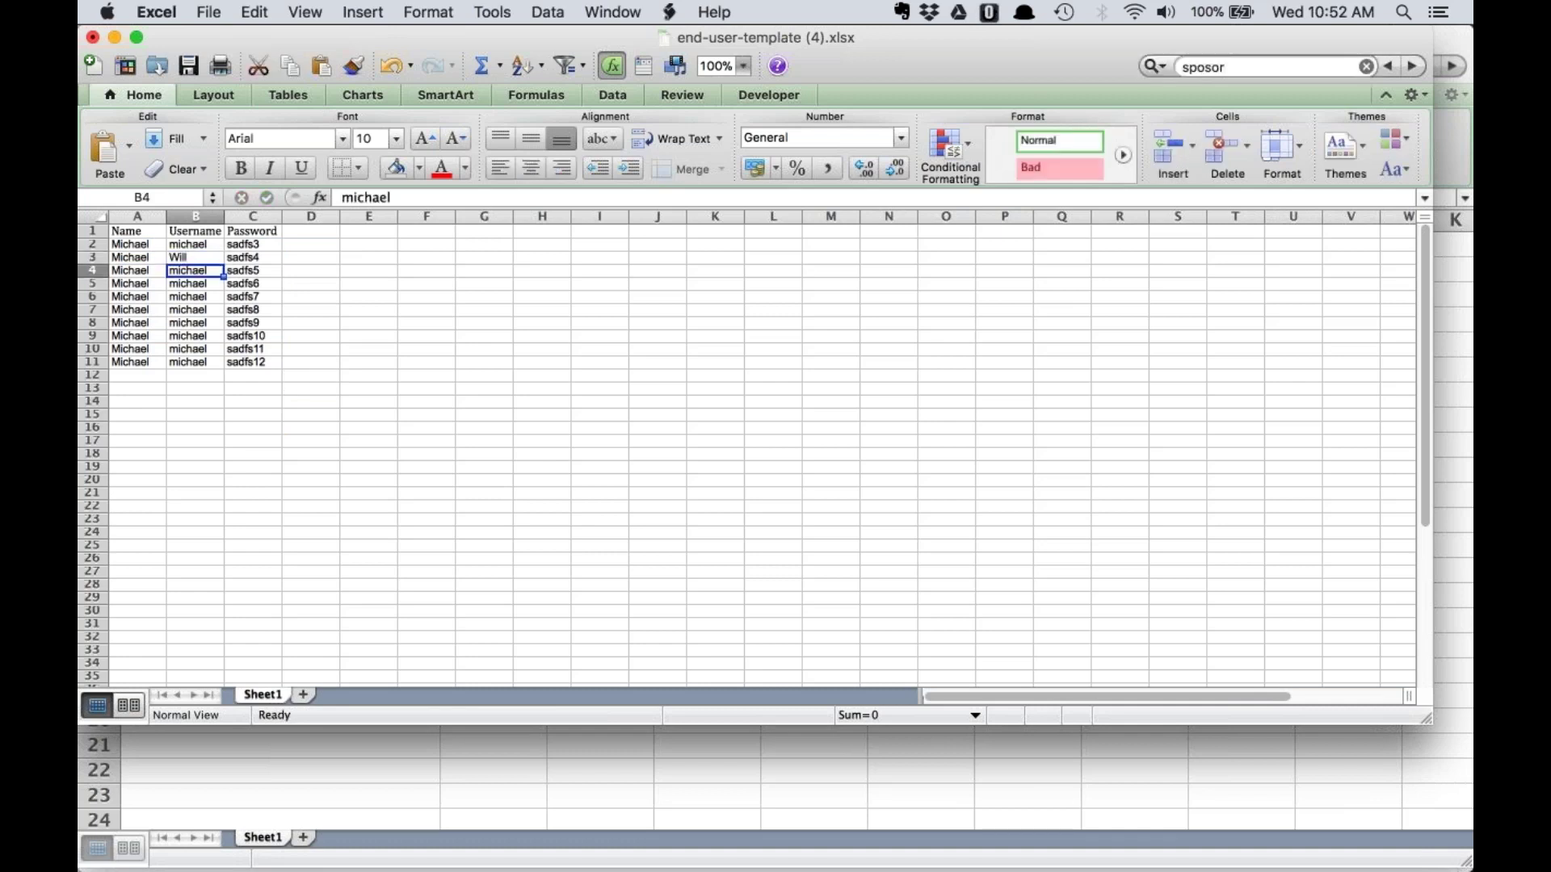
pyautogui.write('Samantha')
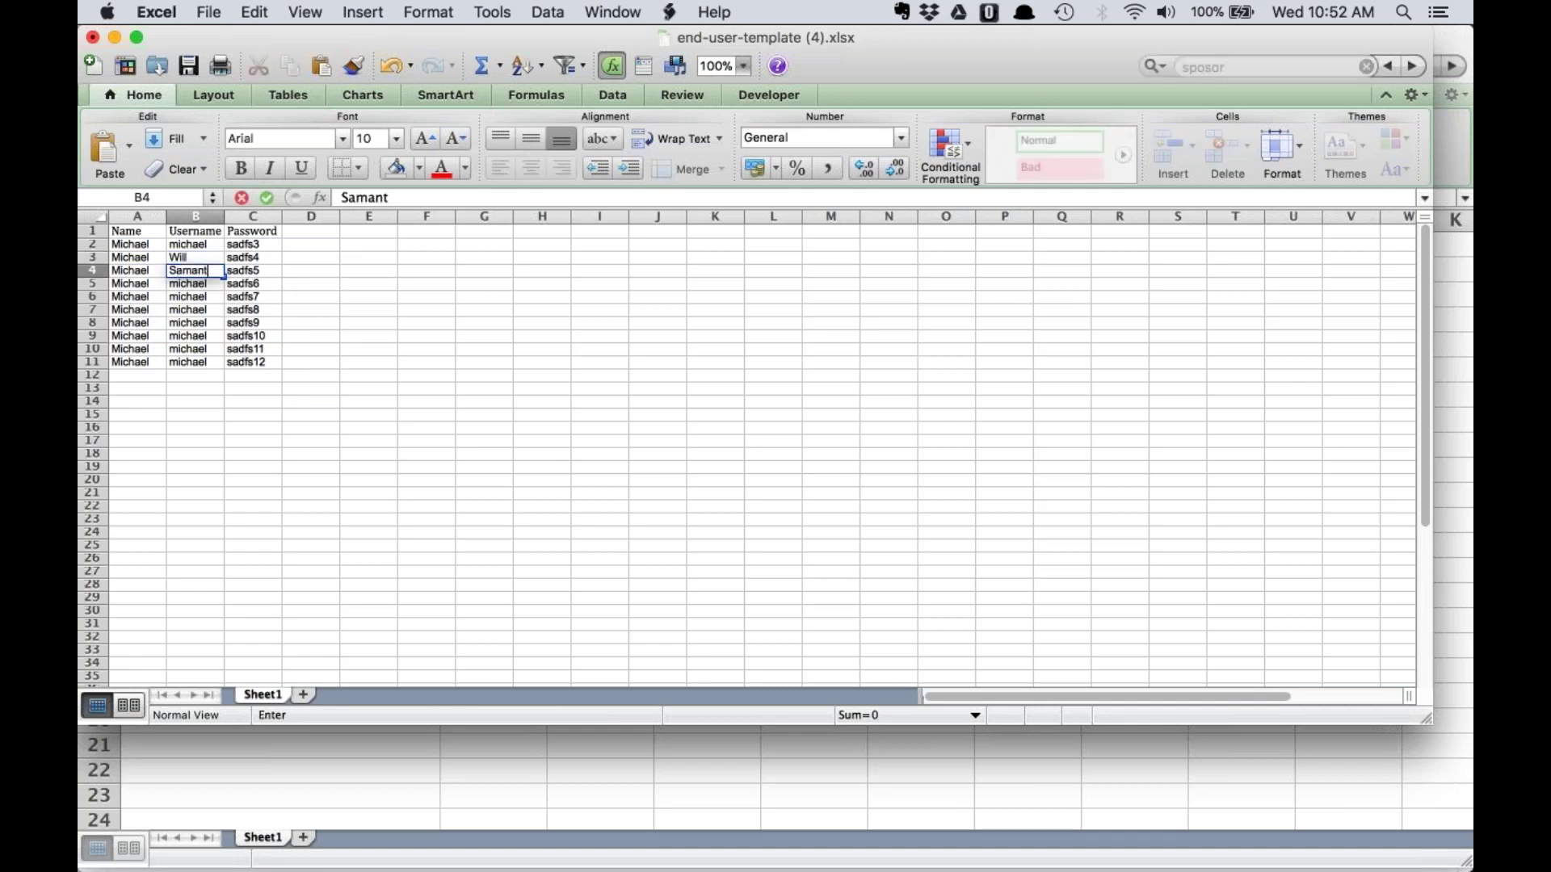
pyautogui.press('Return')
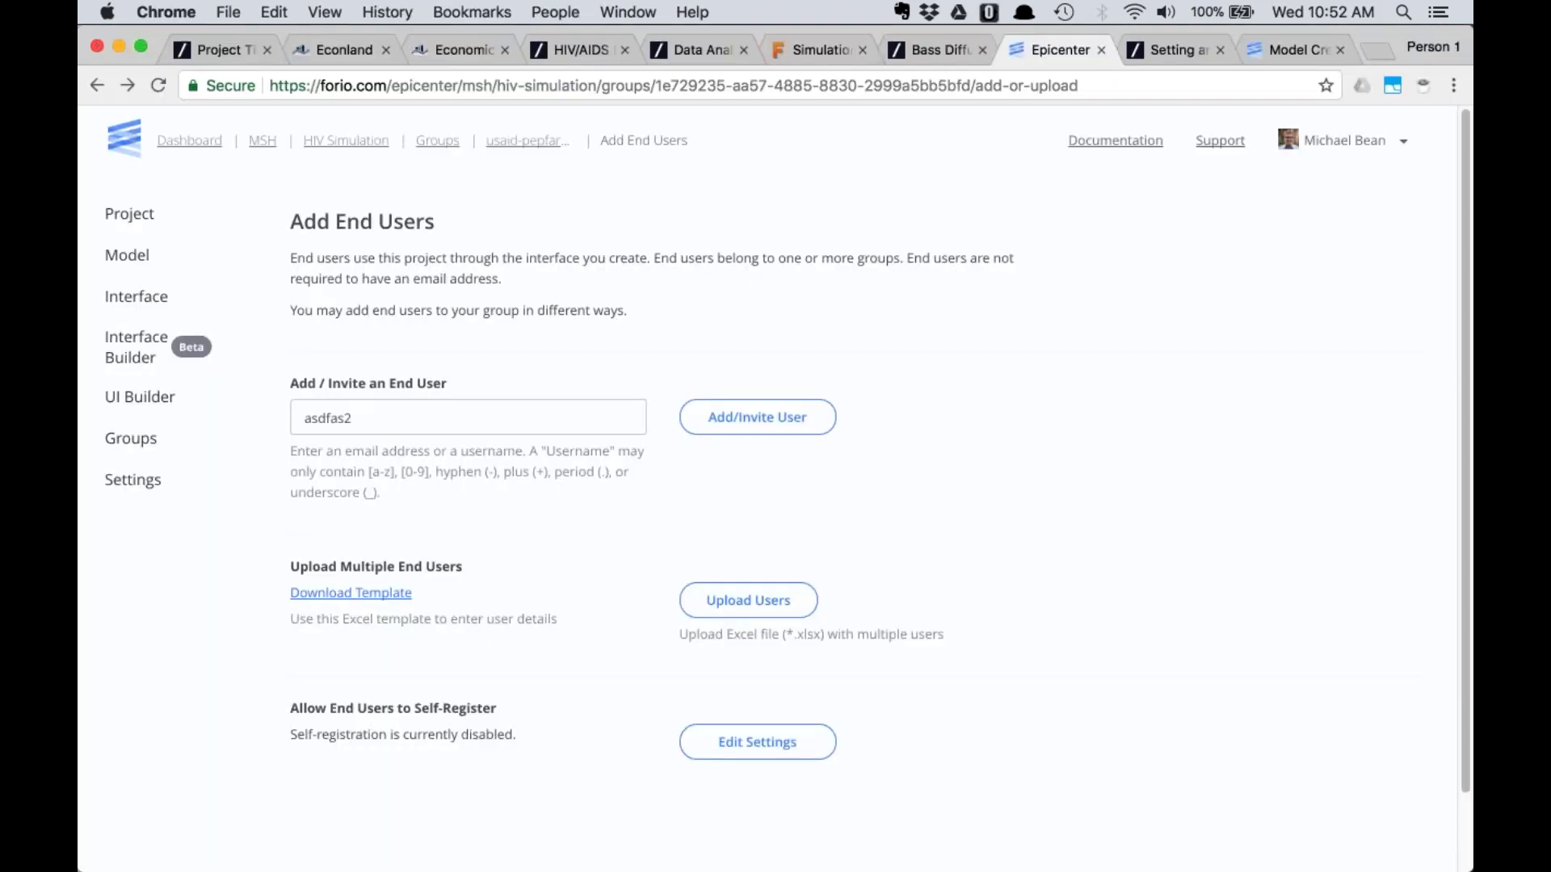
pyautogui.click(743, 605)
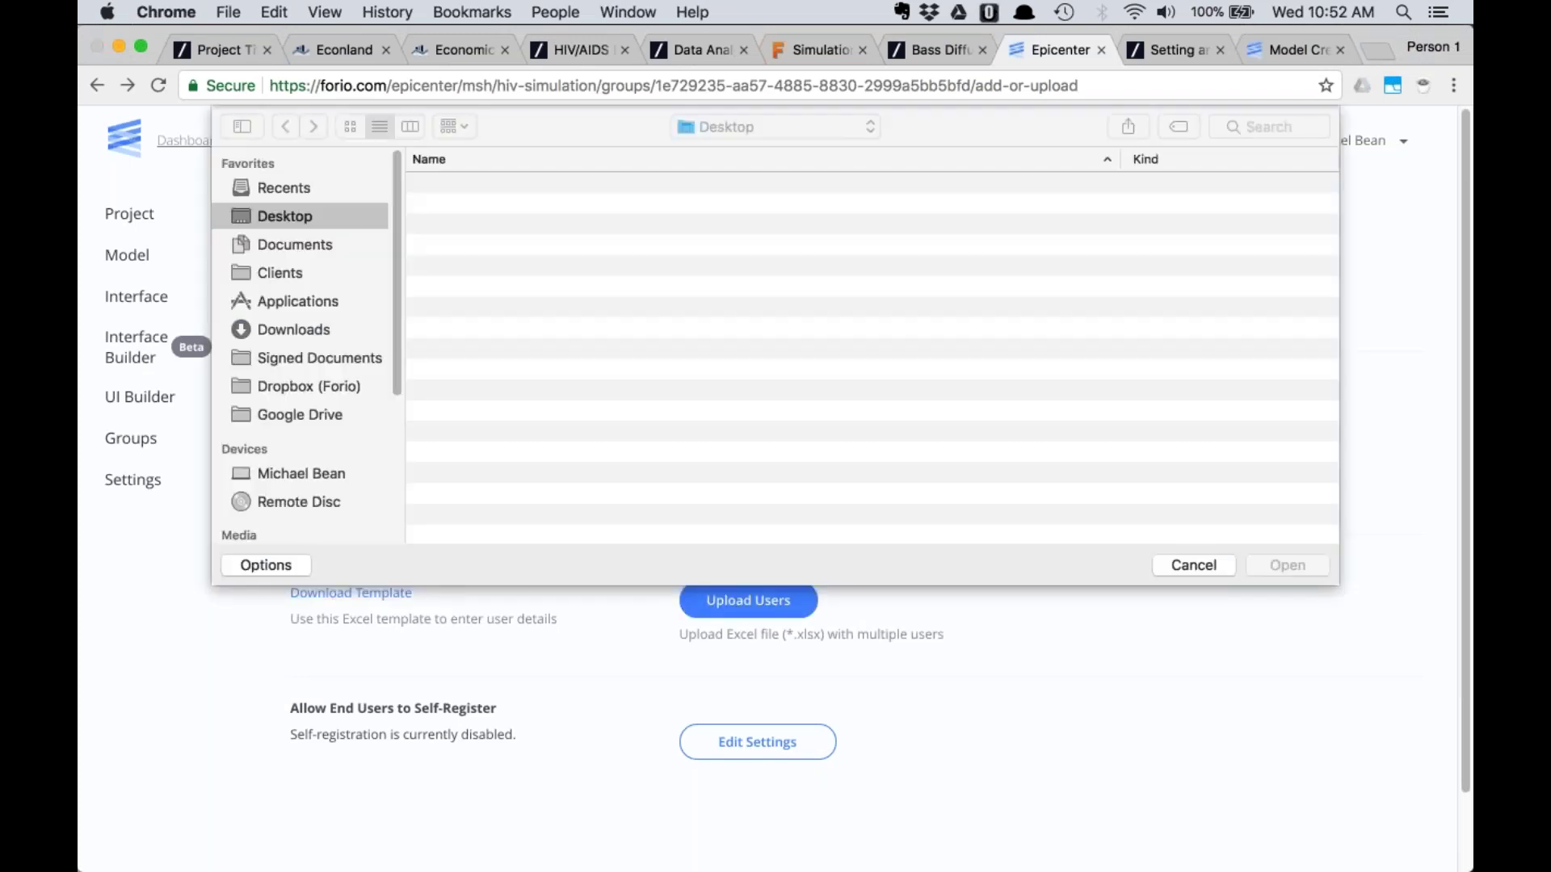
pyautogui.click(1191, 566)
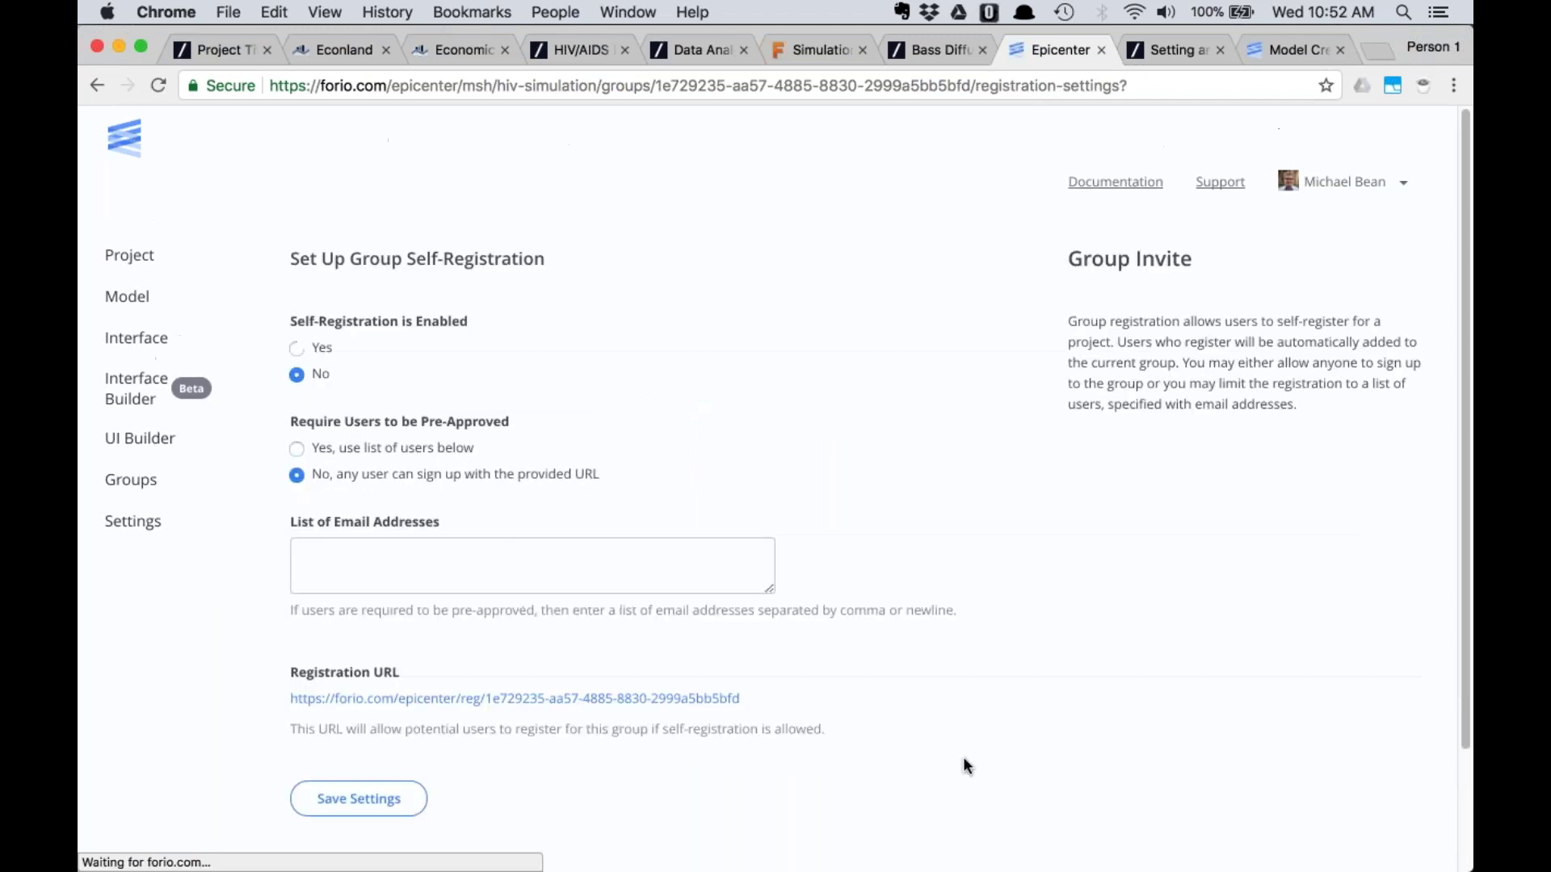
# Set the group's Self-Registration and Pre-Approved options to Yes, then open a blank tab
pyautogui.click(296, 306)
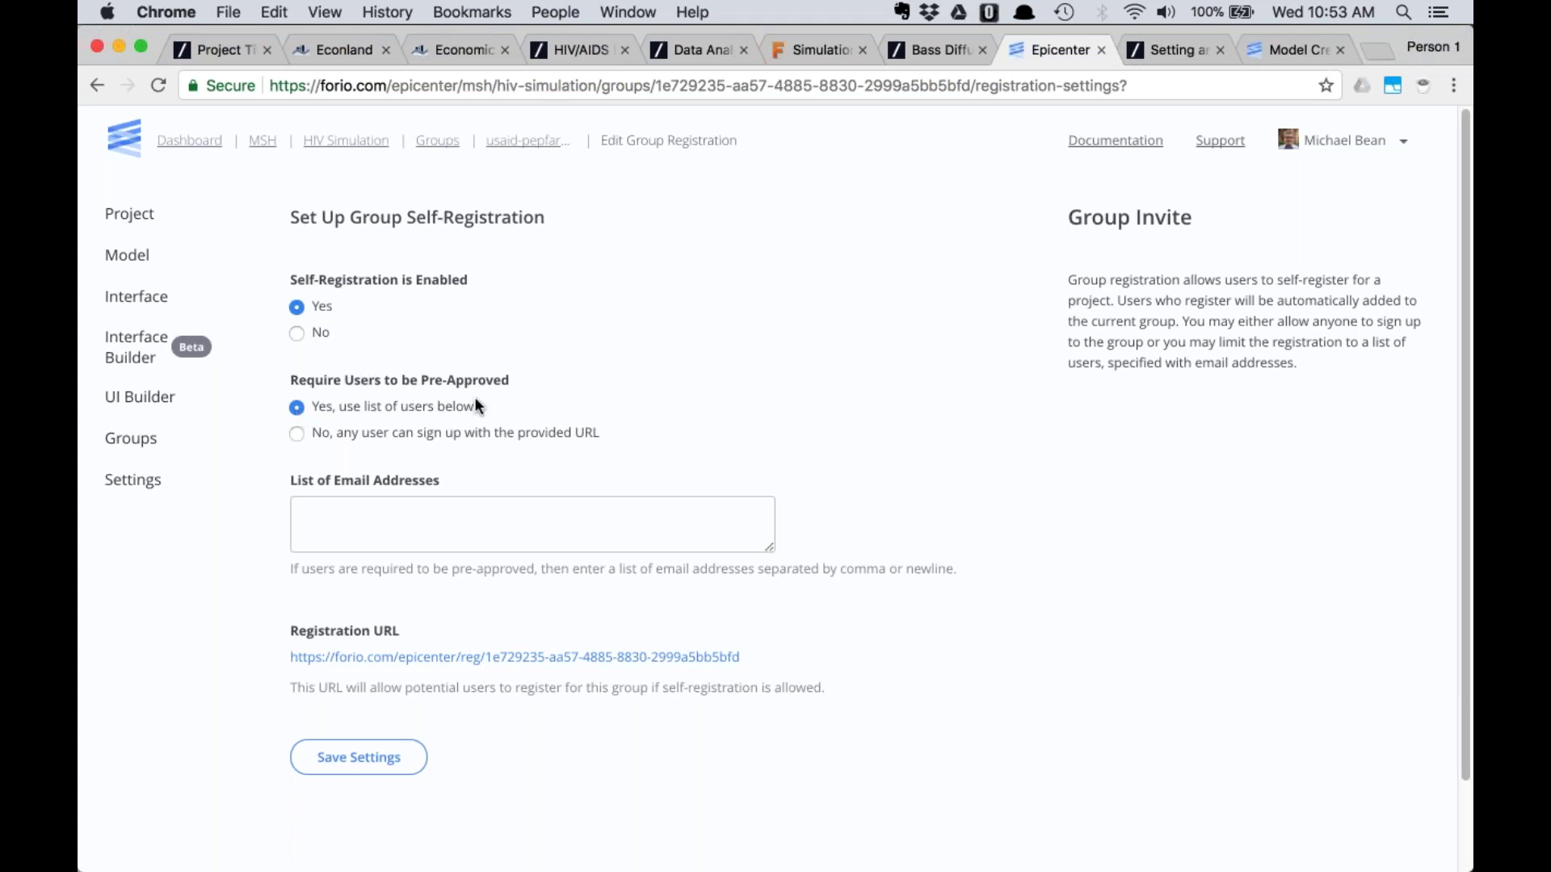
pyautogui.click(421, 514)
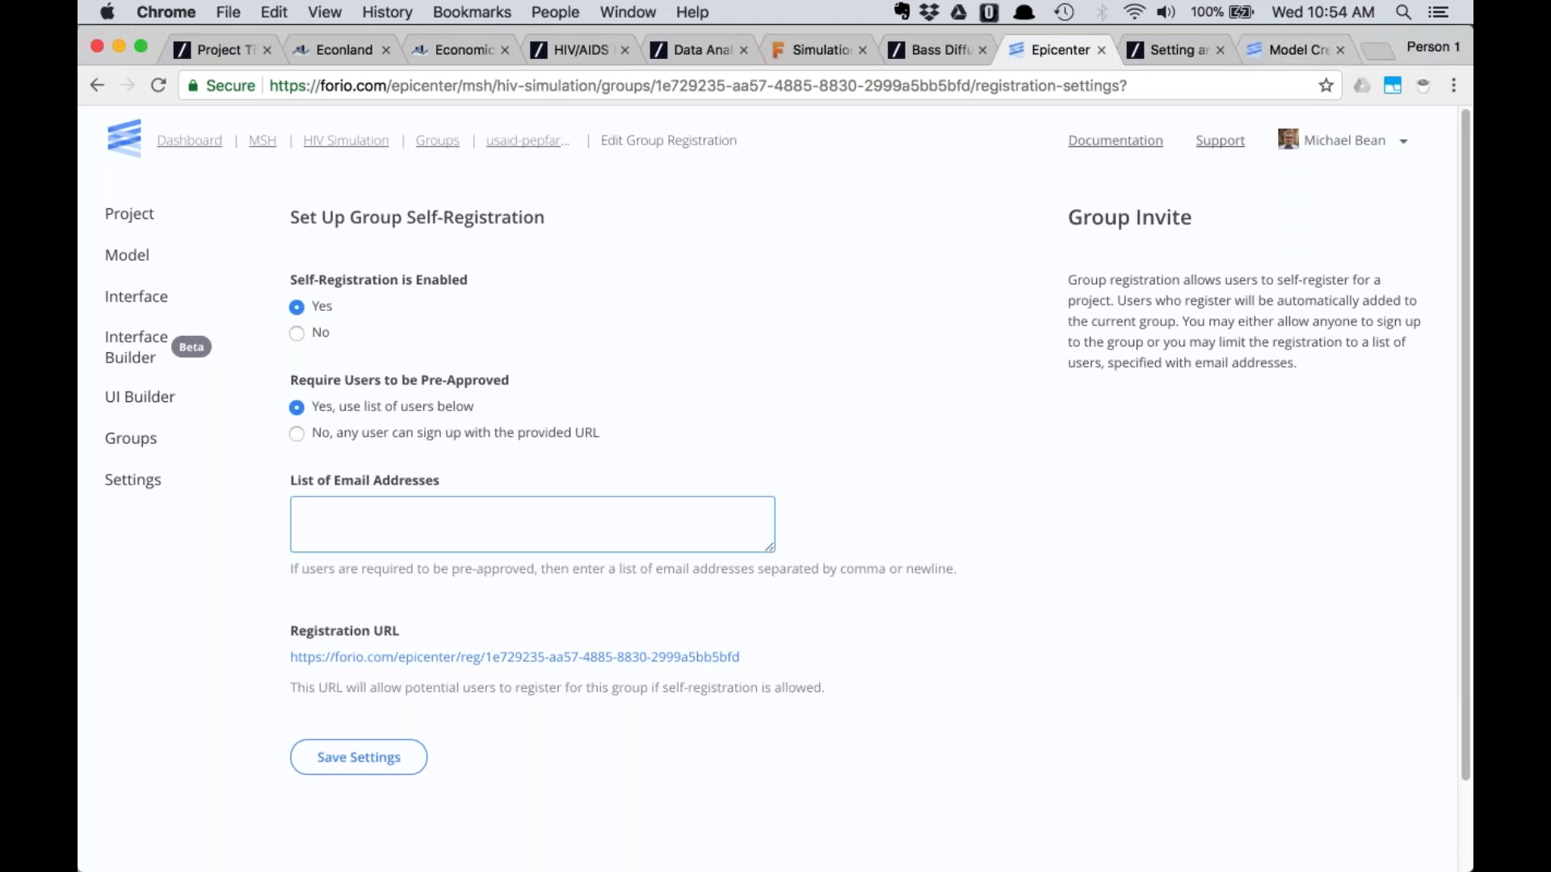
pyautogui.click(1377, 47)
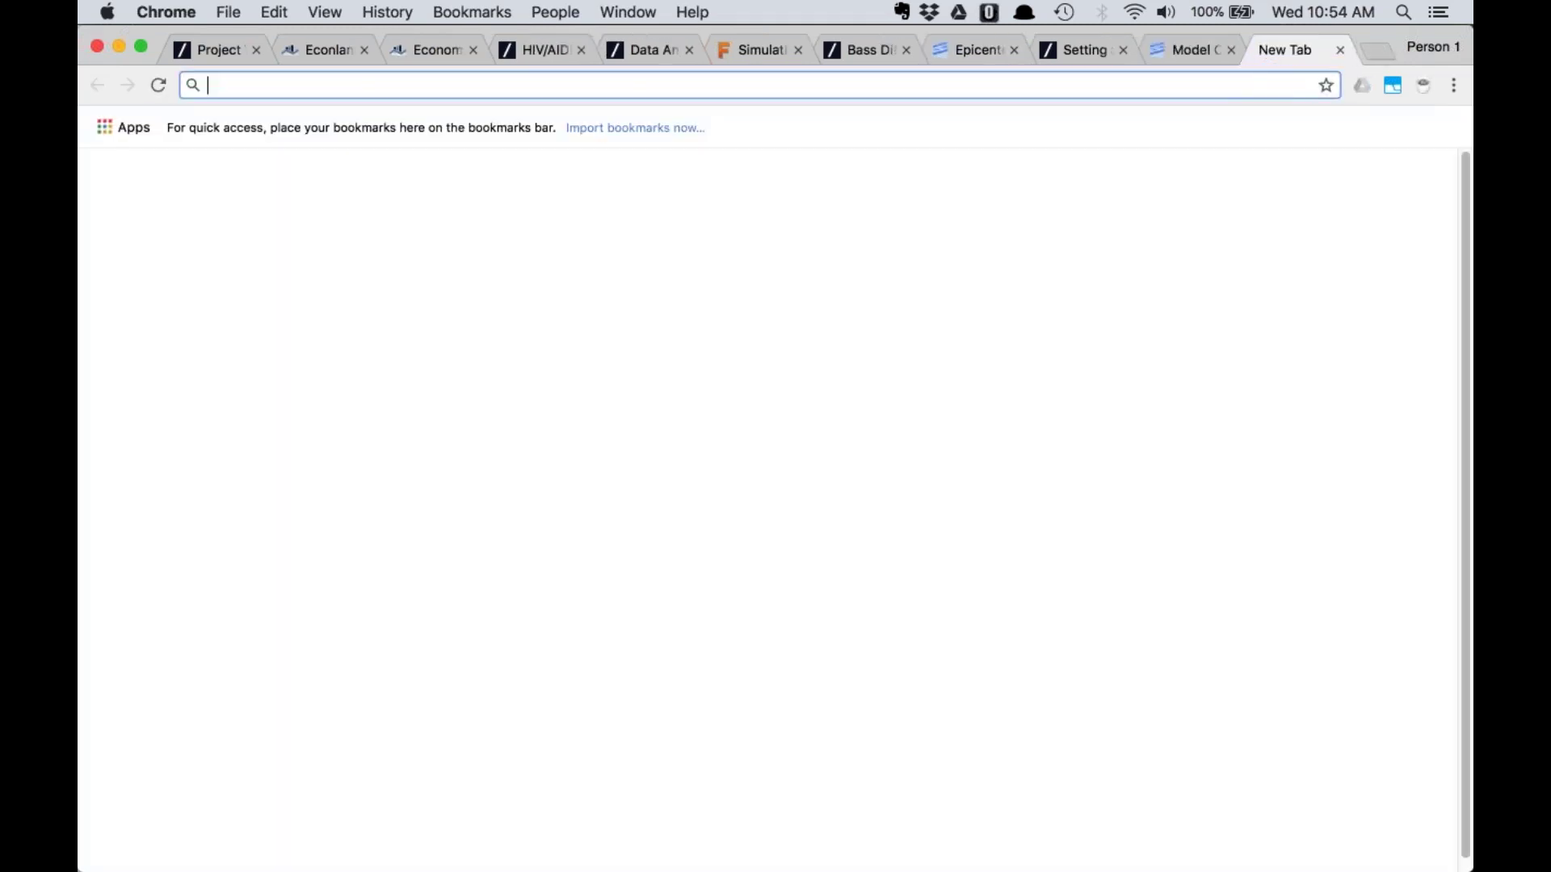
# Load forio.com and go to the Epicenter page from the Products menu
pyautogui.write('forio')
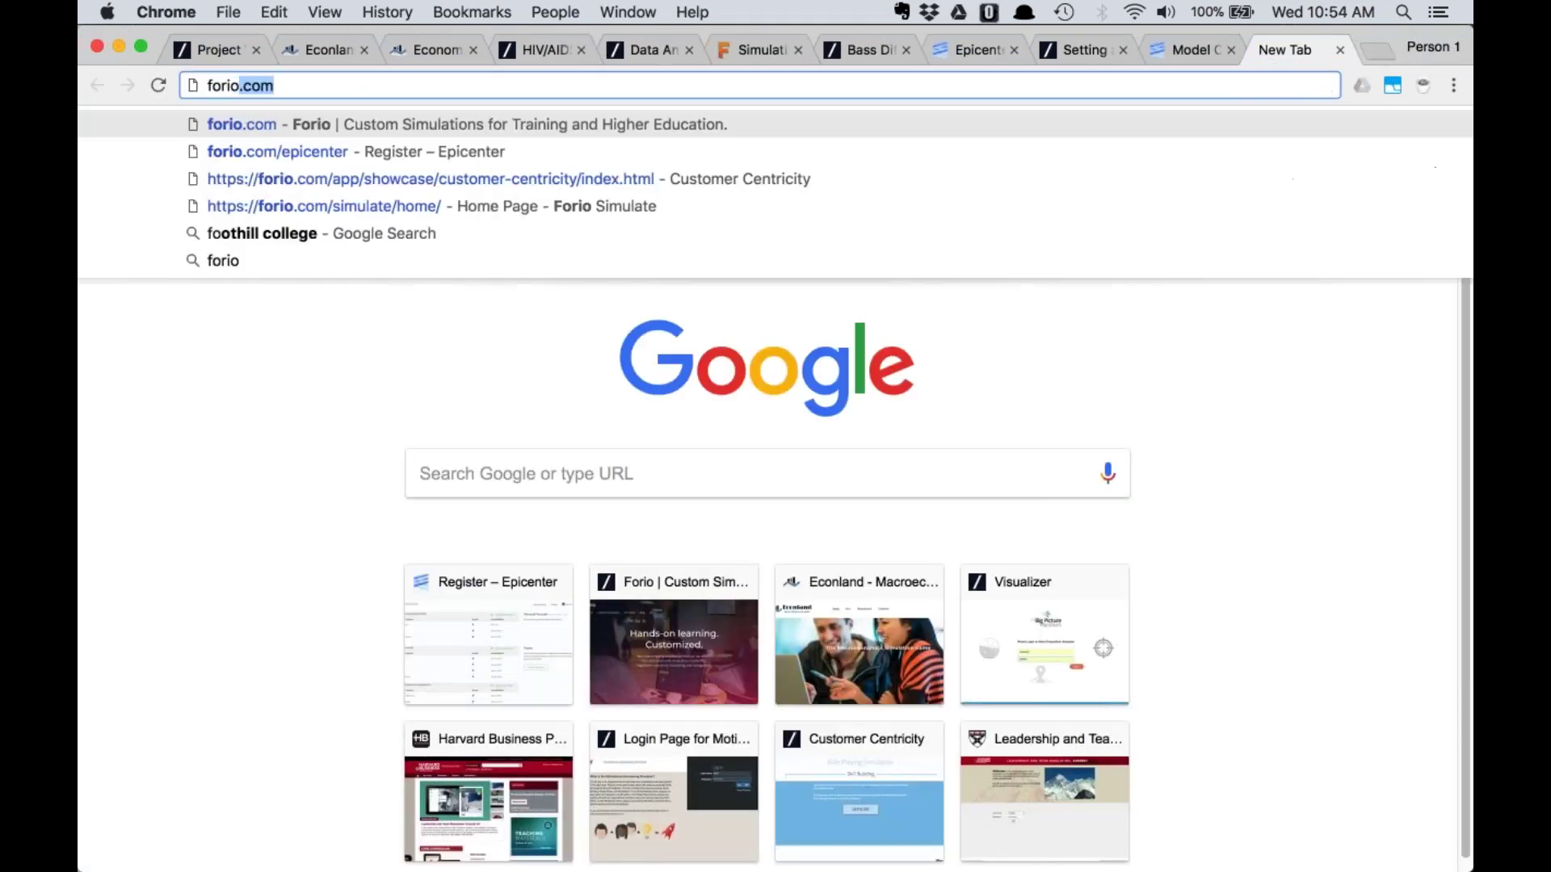
pyautogui.press('Return')
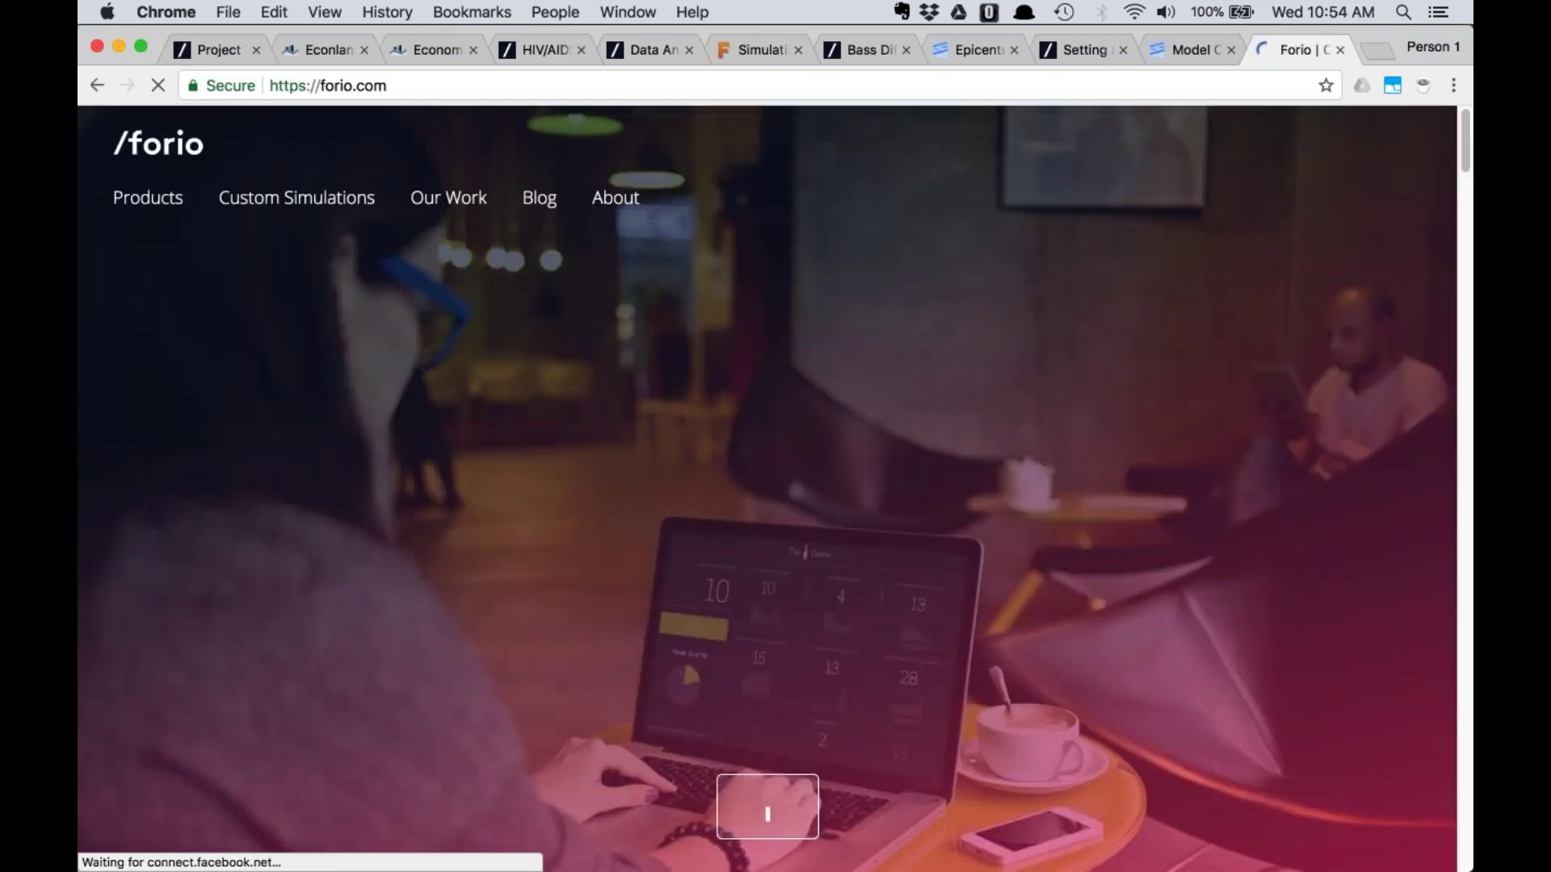
pyautogui.moveTo(148, 197)
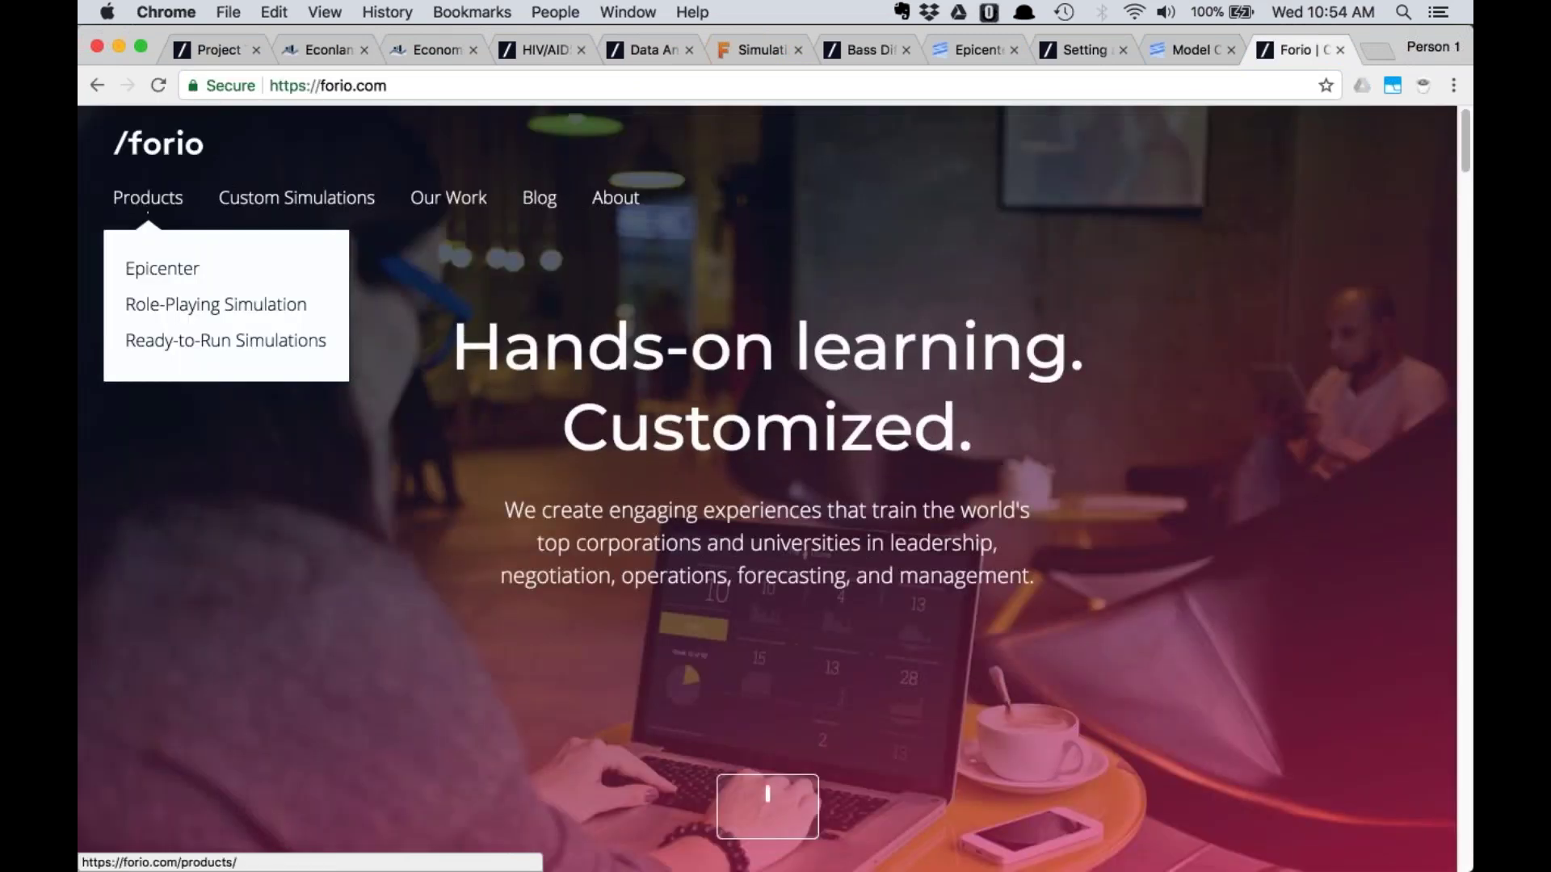
pyautogui.click(165, 277)
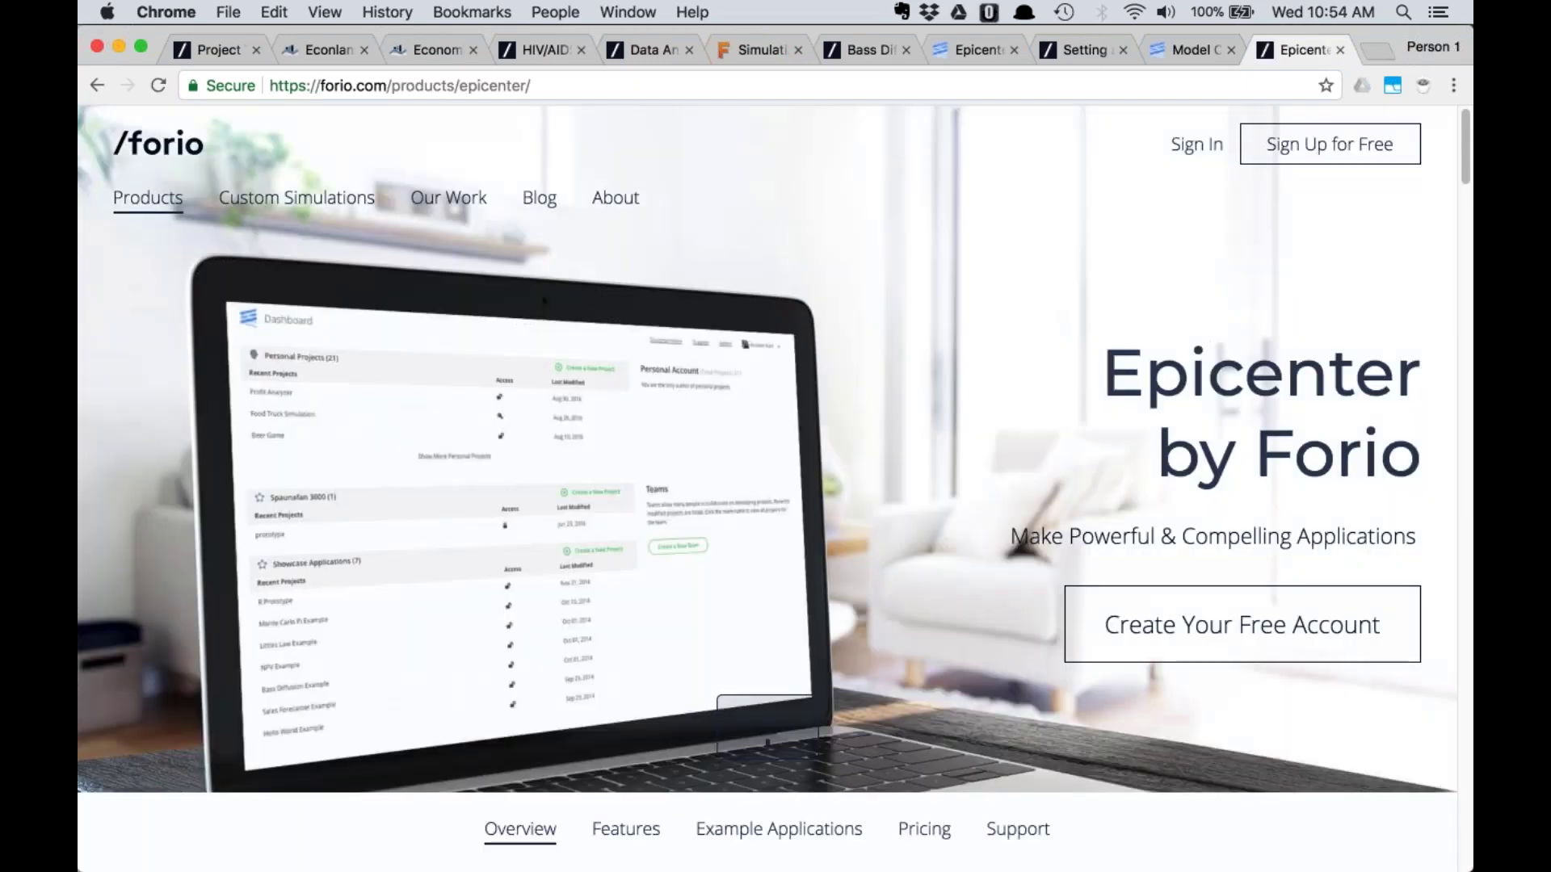
# Open Epicenter's Pricing & Plans page and scroll down into the Plan Feature Comparison
pyautogui.scroll(-2, 924, 323)
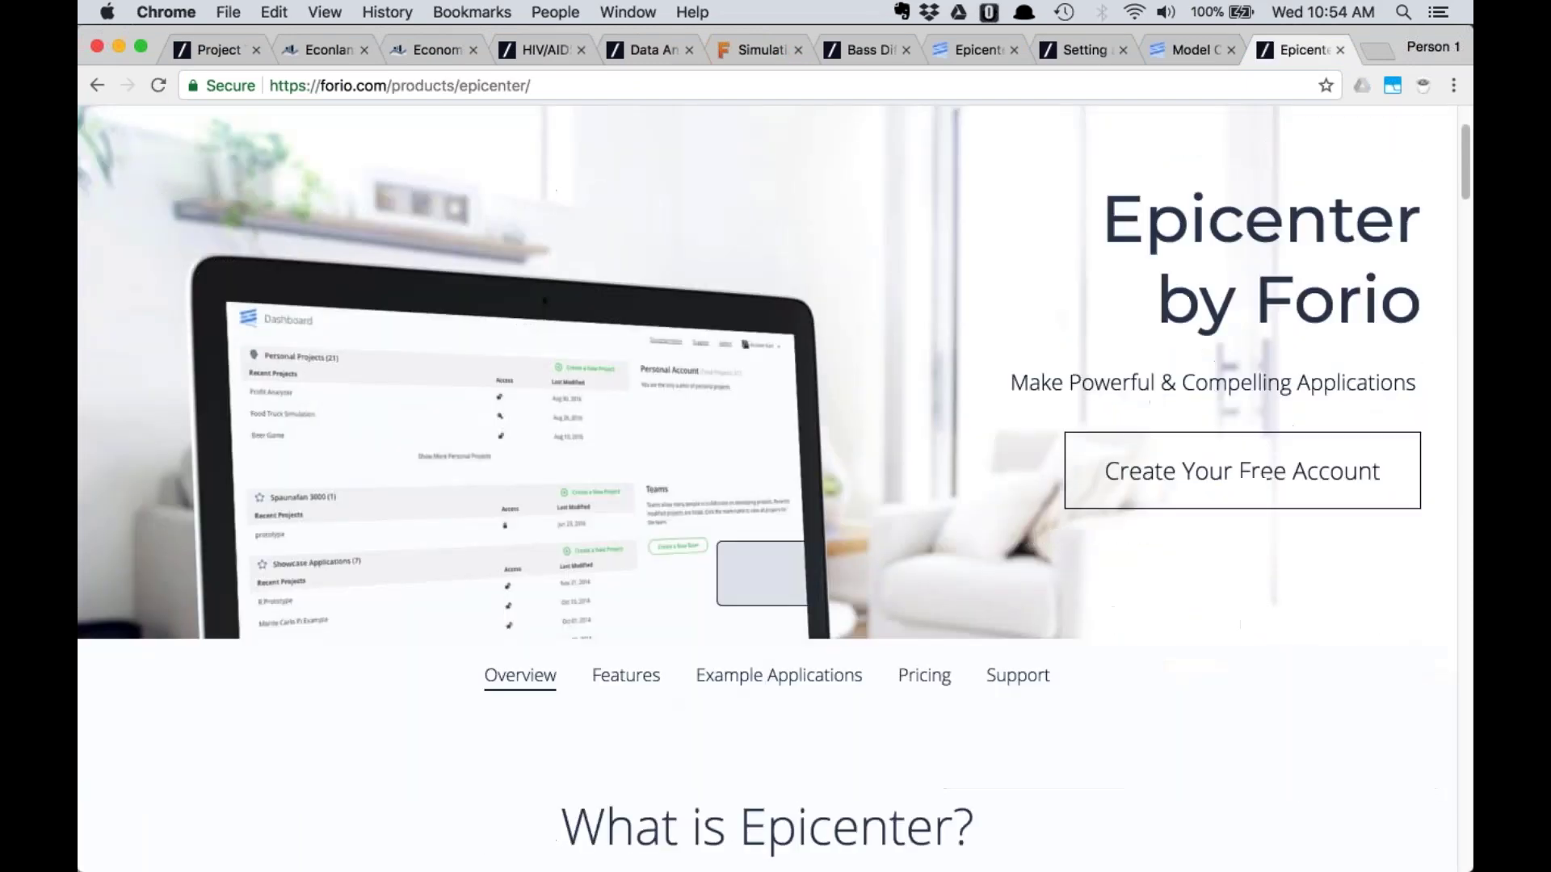
pyautogui.click(924, 683)
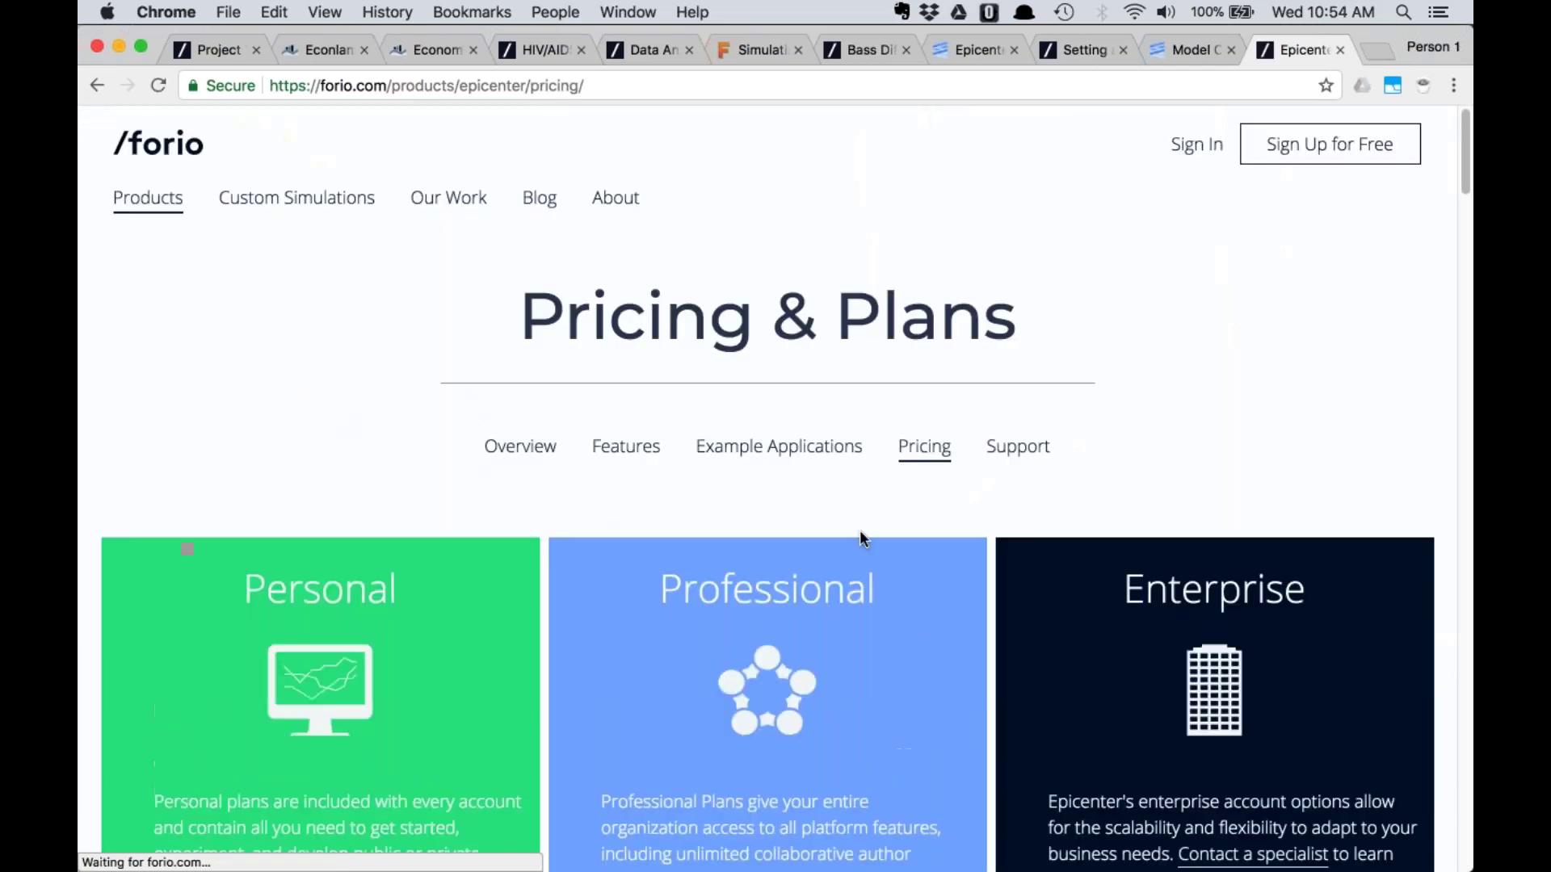
pyautogui.scroll(-3, 862, 537)
pyautogui.scroll(-12, 849, 525)
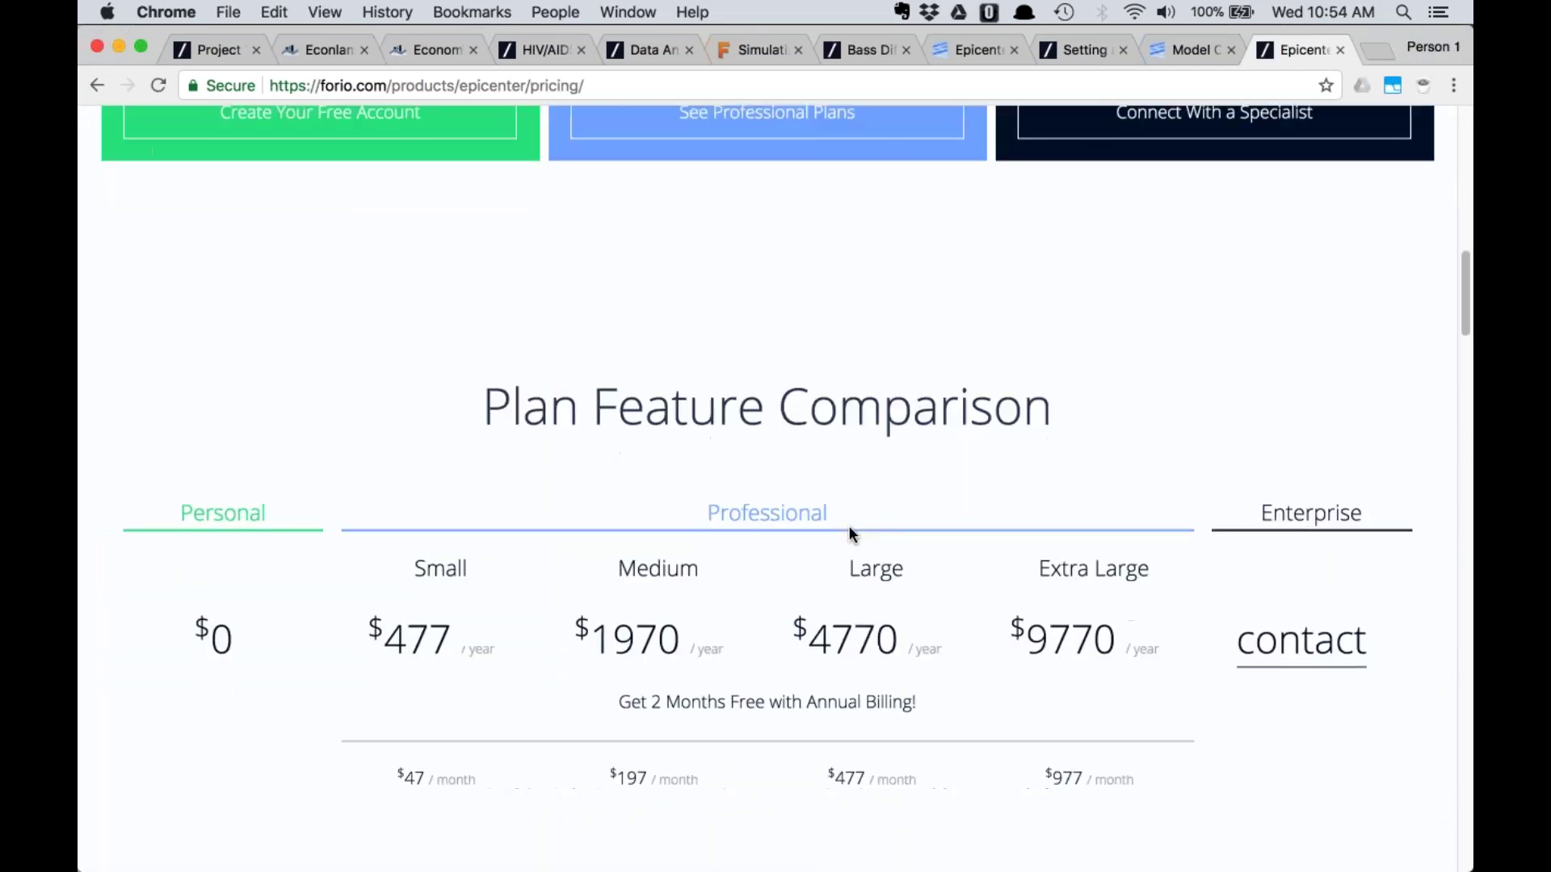
pyautogui.scroll(-3, 316, 408)
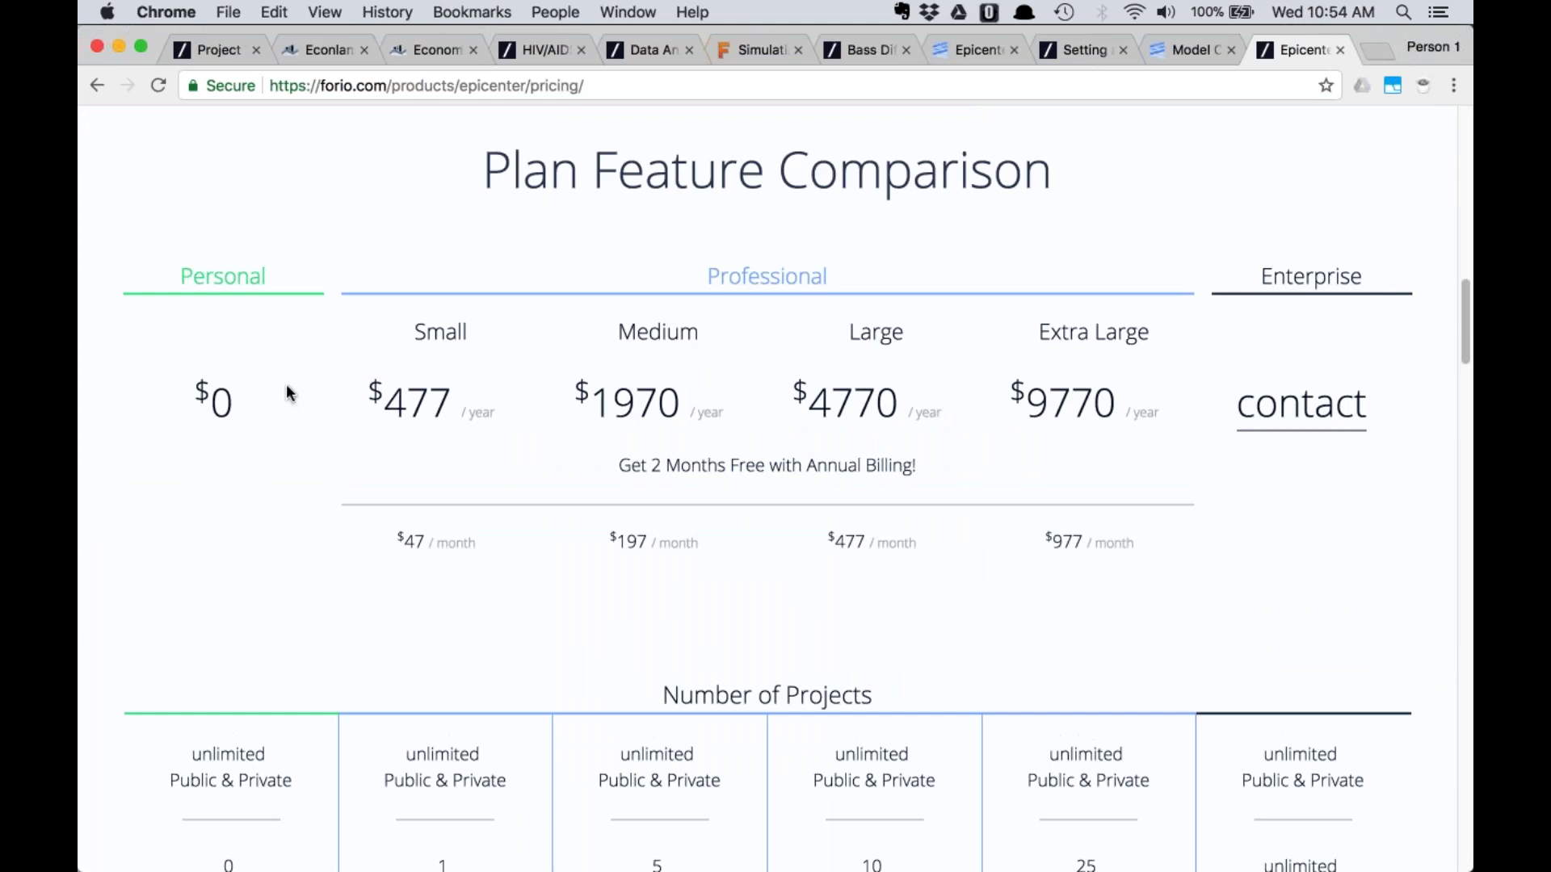
pyautogui.scroll(-2, 767, 410)
pyautogui.scroll(-3, 759, 404)
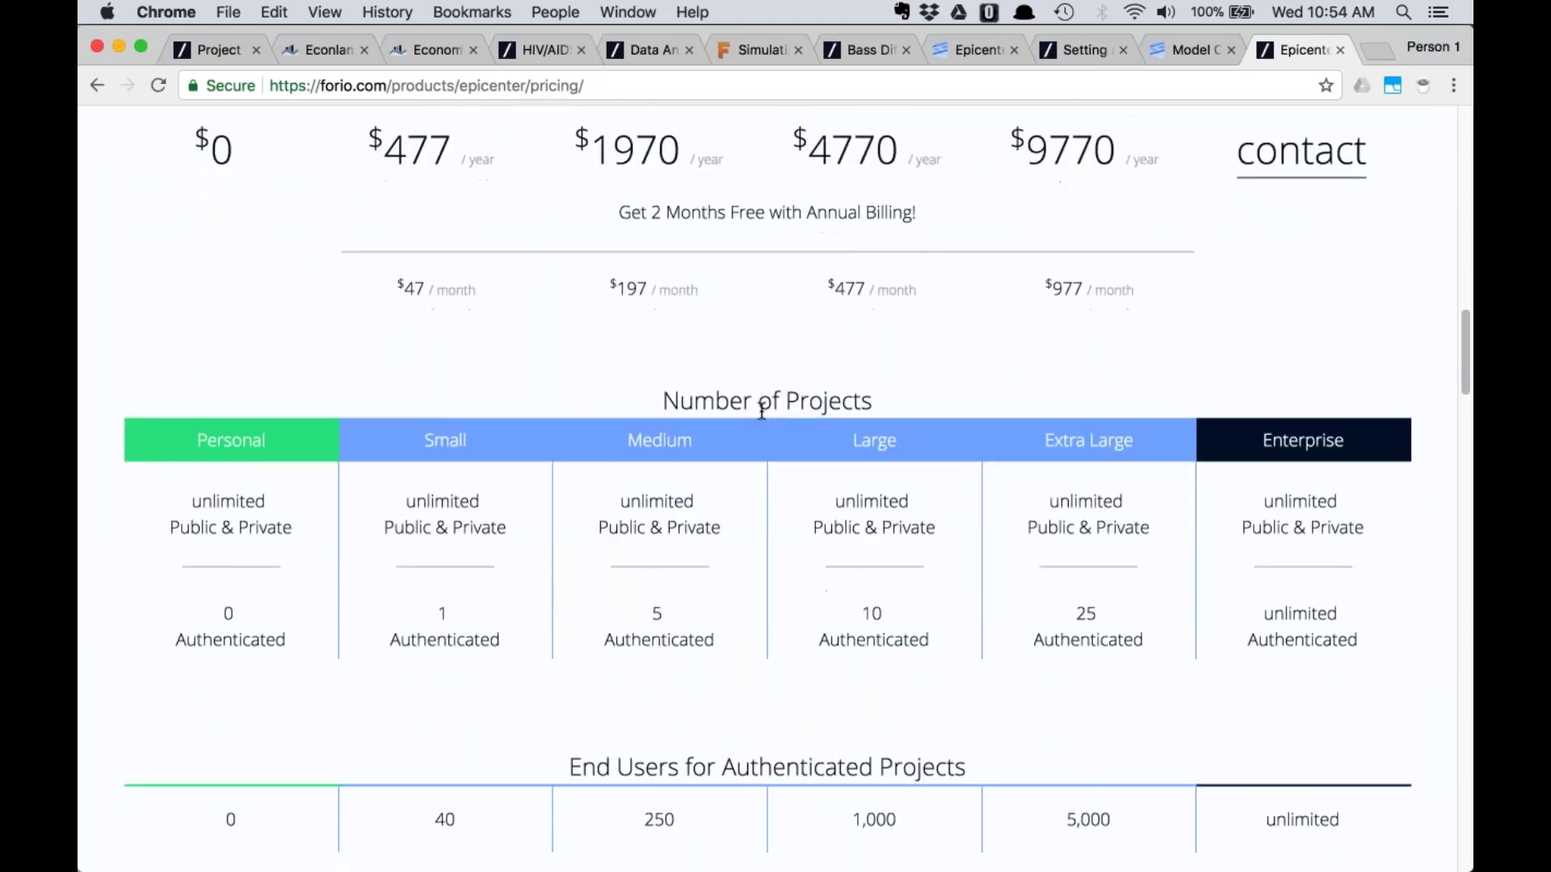
pyautogui.scroll(-1, 761, 412)
# Compare plan prices and limits, highlighting the Medium plan's 5 authenticated projects
pyautogui.scroll(4, 608, 378)
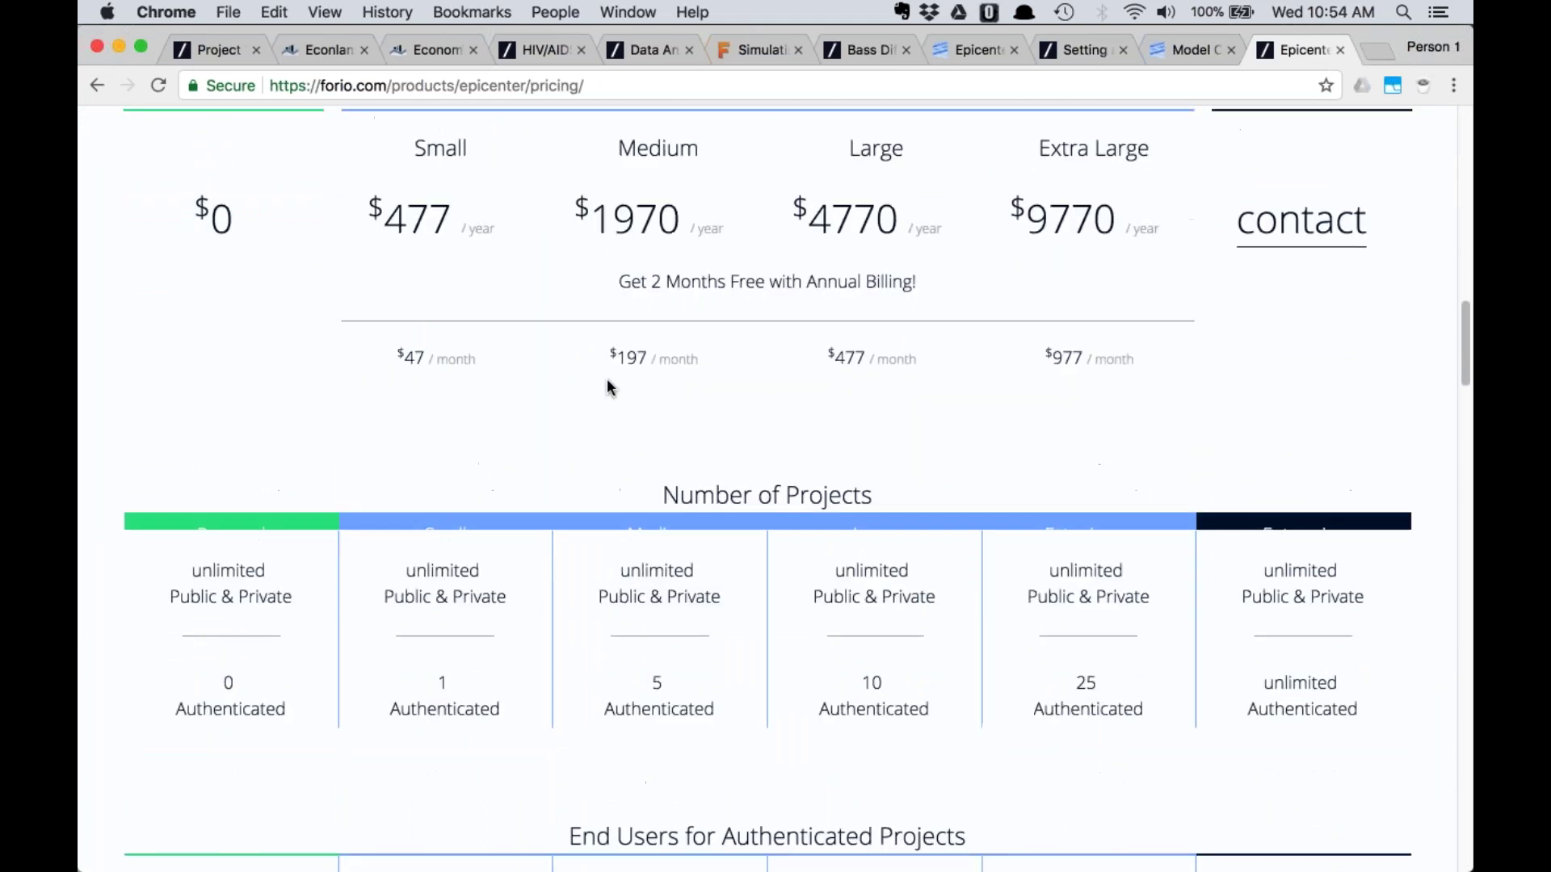
pyautogui.scroll(-4, 667, 350)
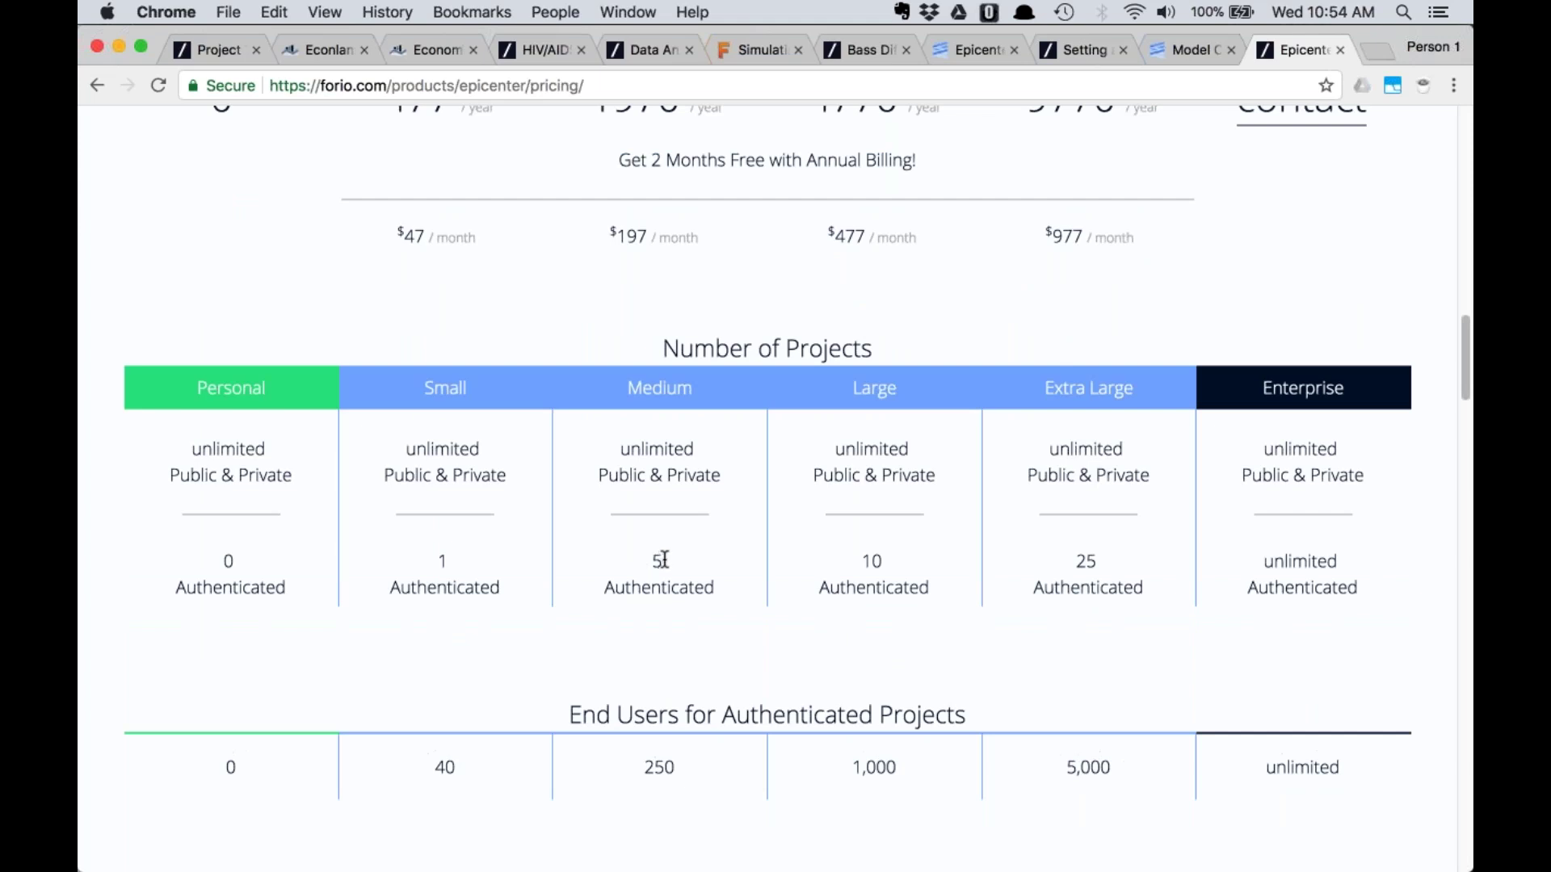
pyautogui.scroll(5, 664, 559)
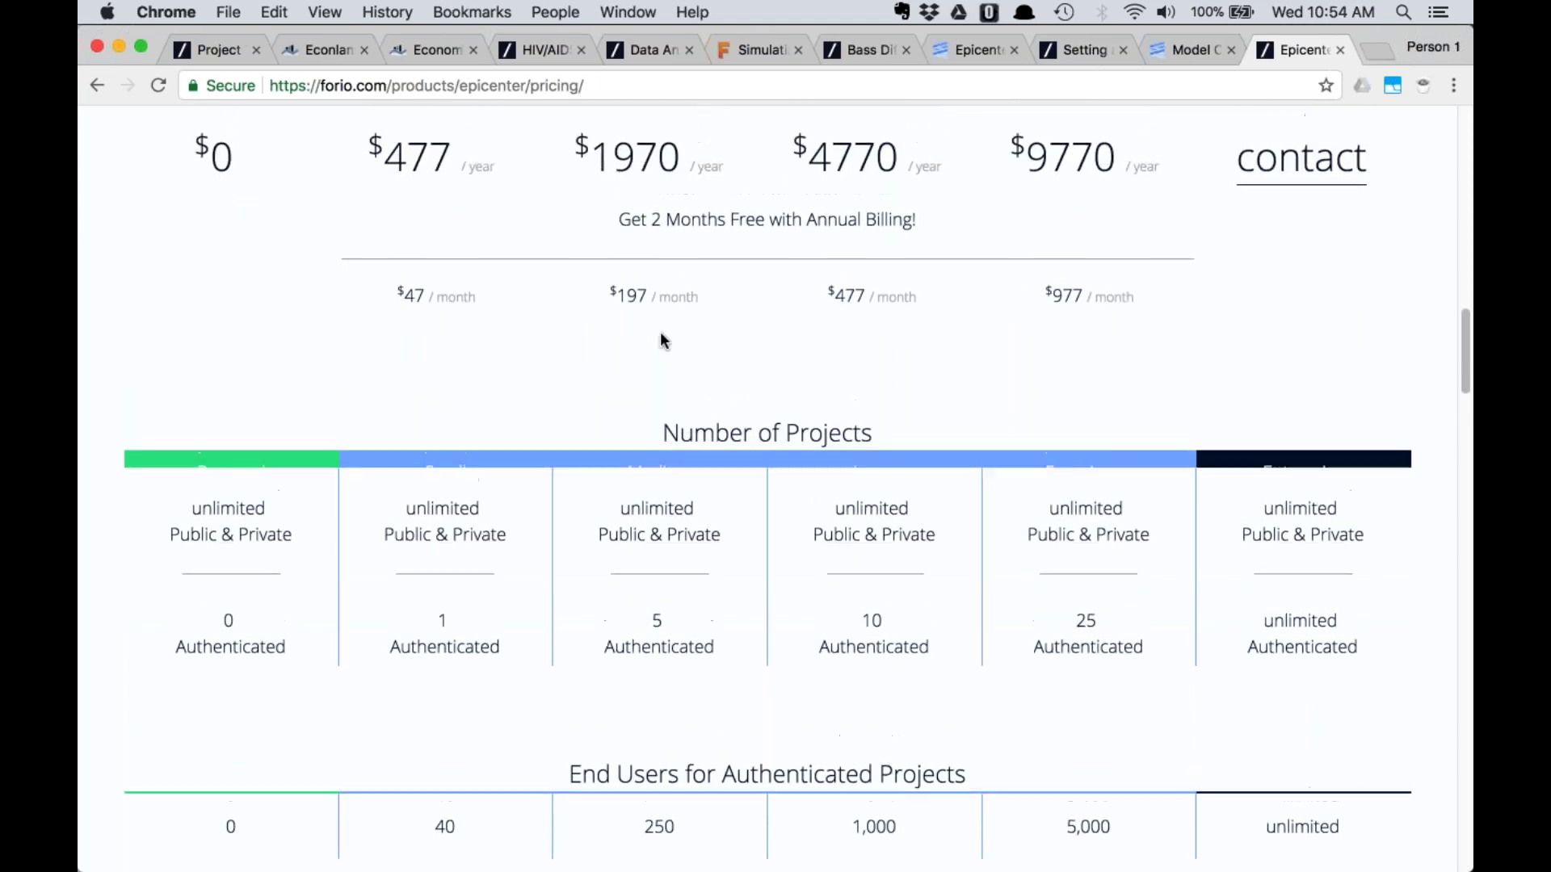
pyautogui.scroll(-10, 767, 485)
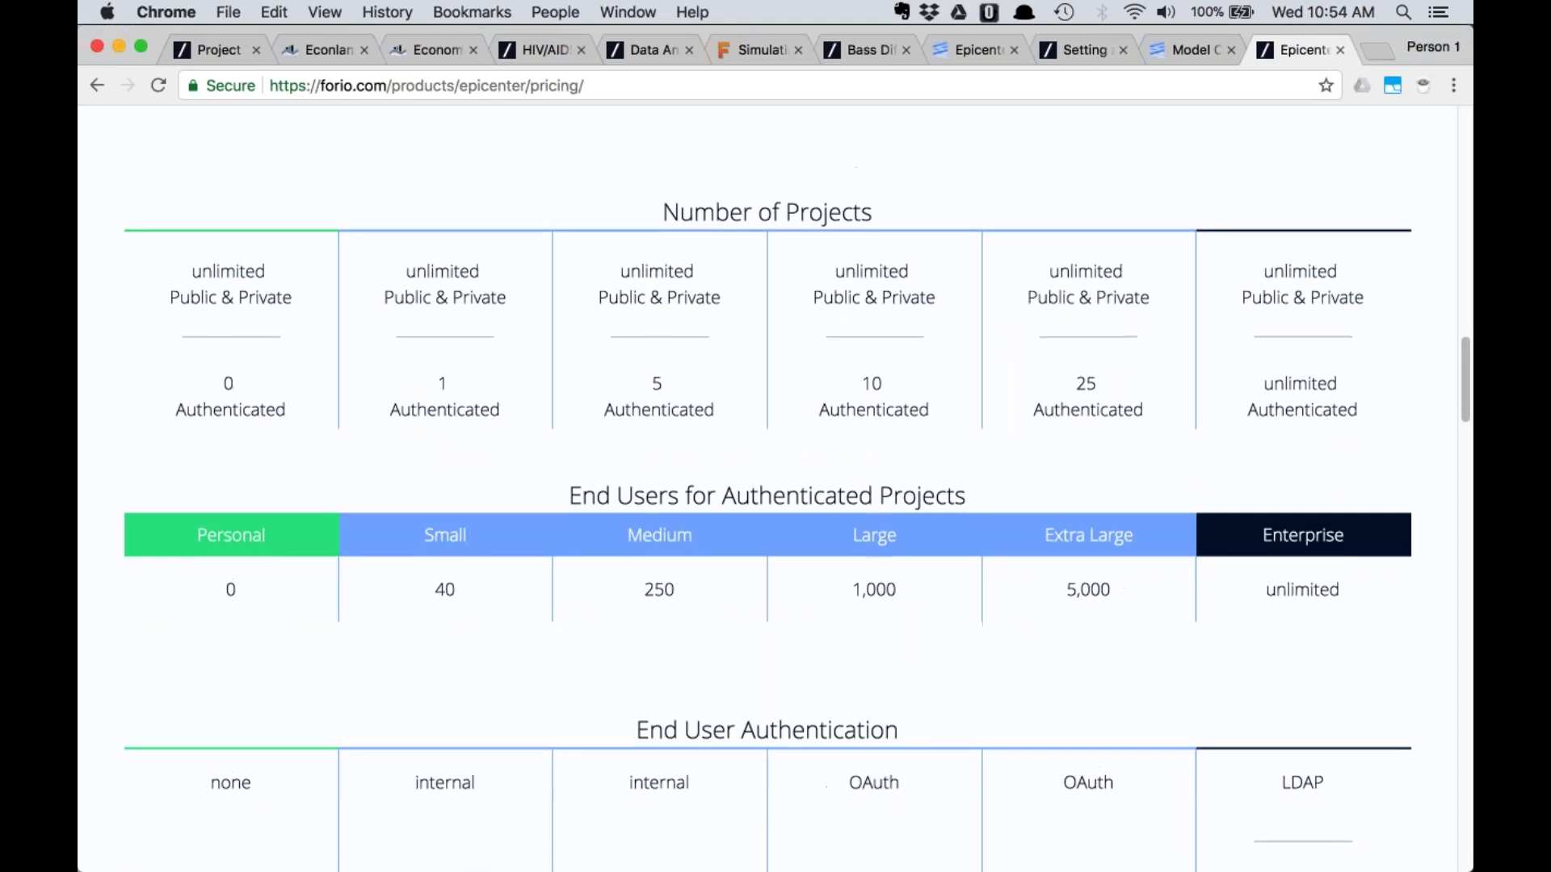
pyautogui.doubleClick(660, 215)
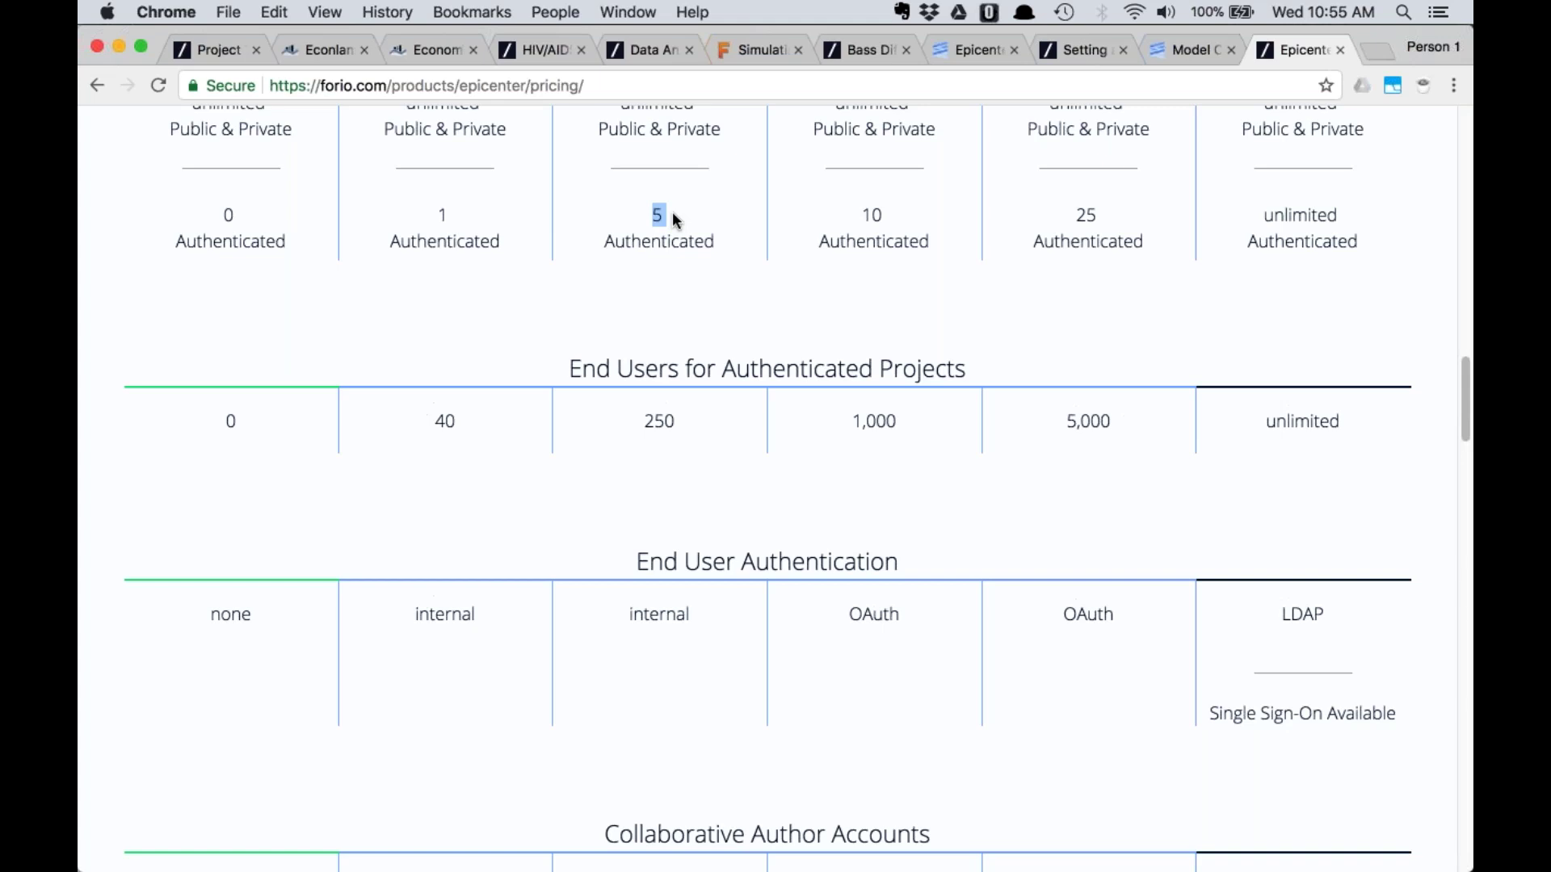
pyautogui.scroll(10, 674, 220)
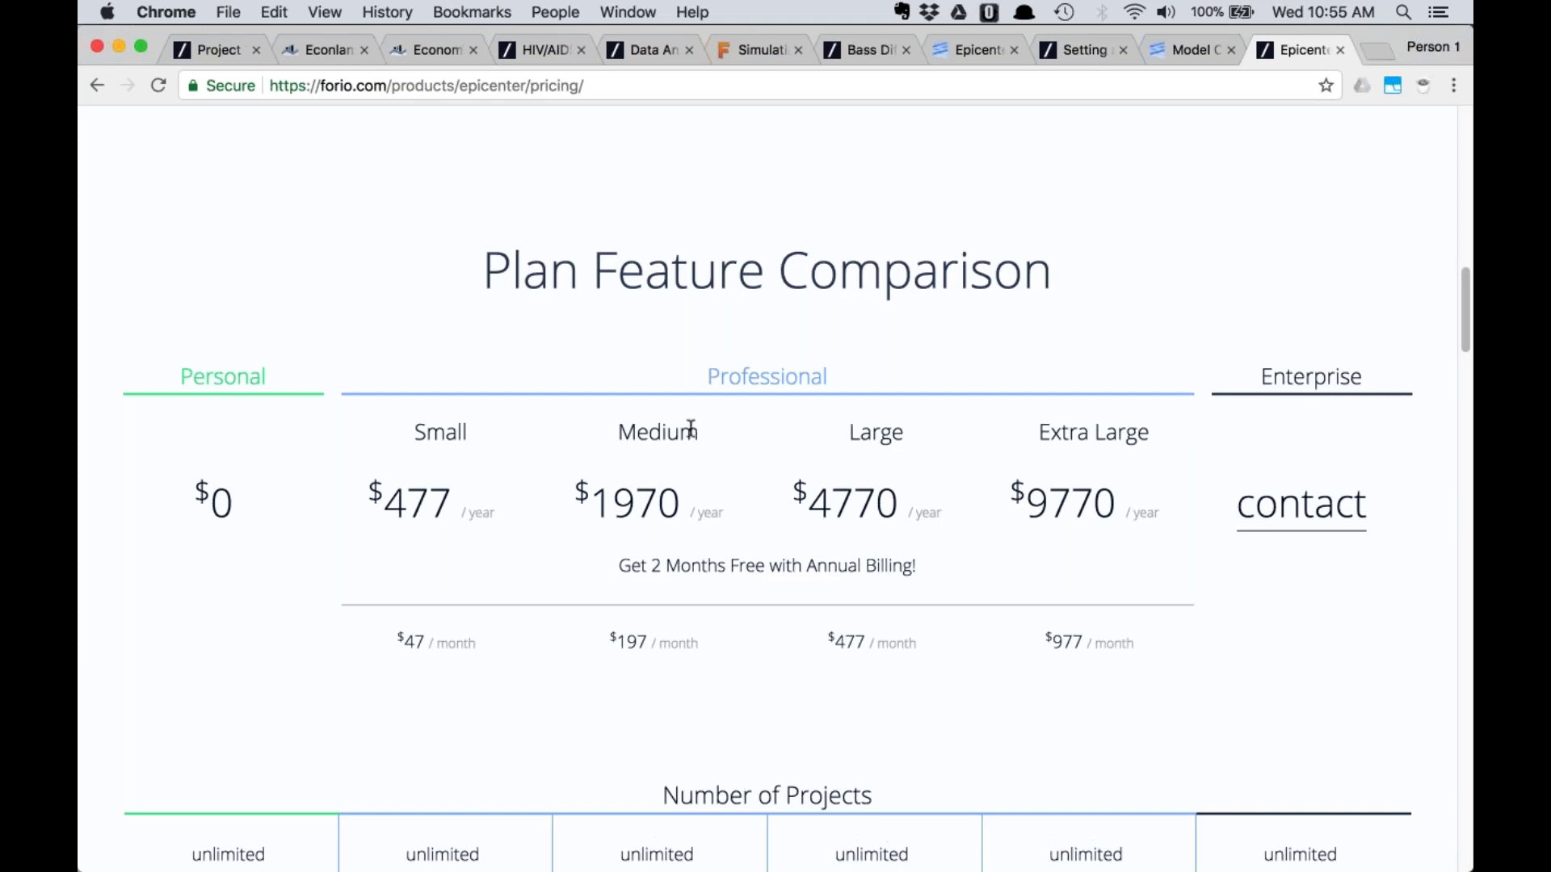
pyautogui.scroll(-4, 691, 428)
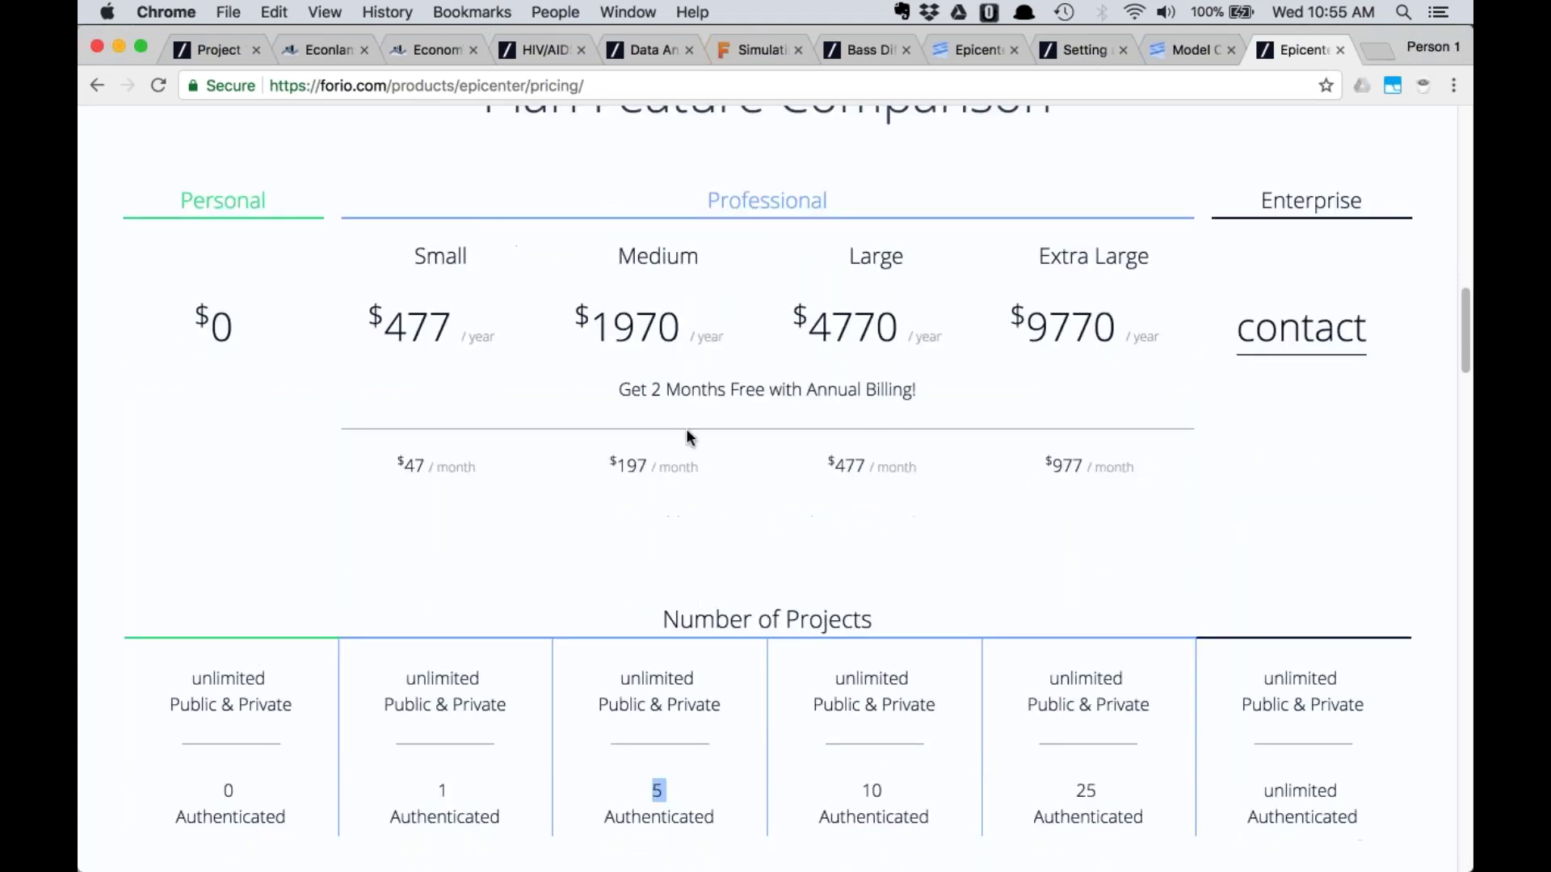
pyautogui.scroll(-4, 685, 437)
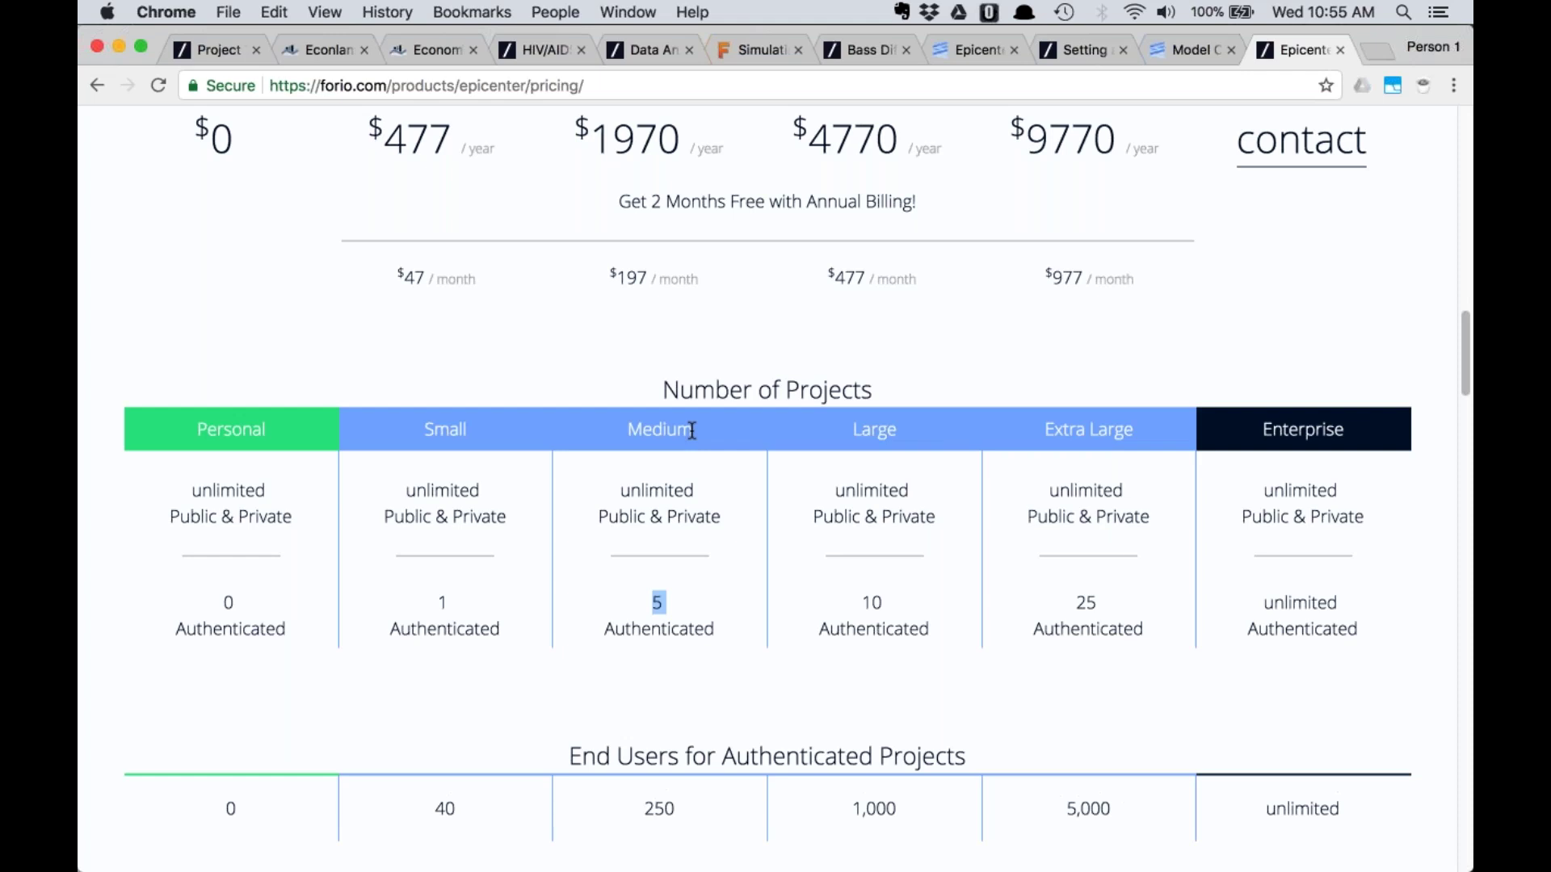
# Switch to Keynote and return to the 'Migrating from Forio Simulate to Forio Epicenter' title slide
pyautogui.press('super+Tab')
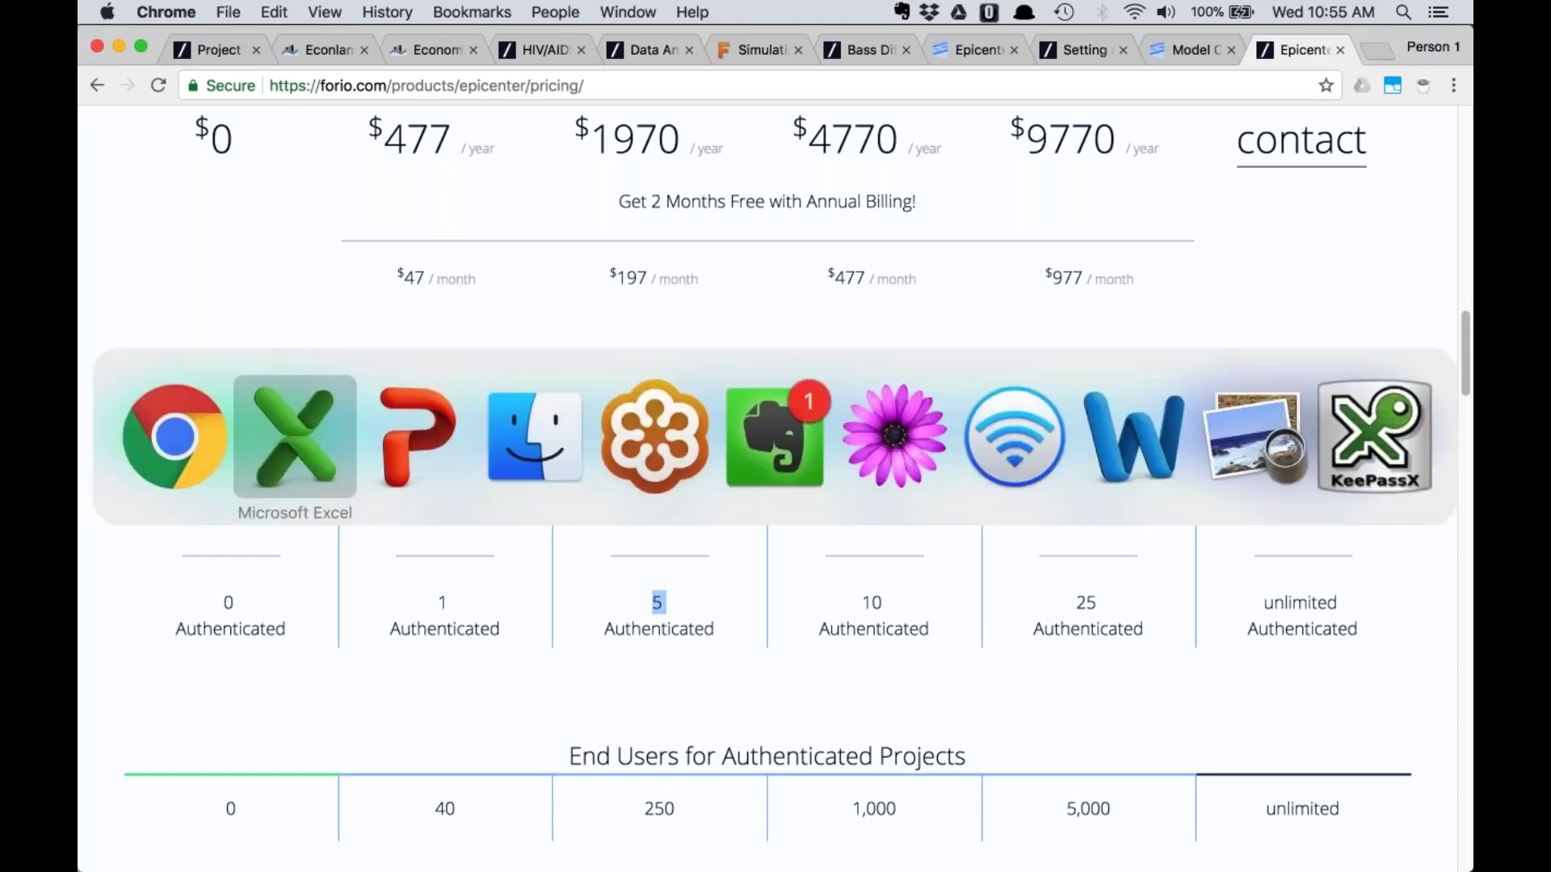
pyautogui.press('super+Tab')
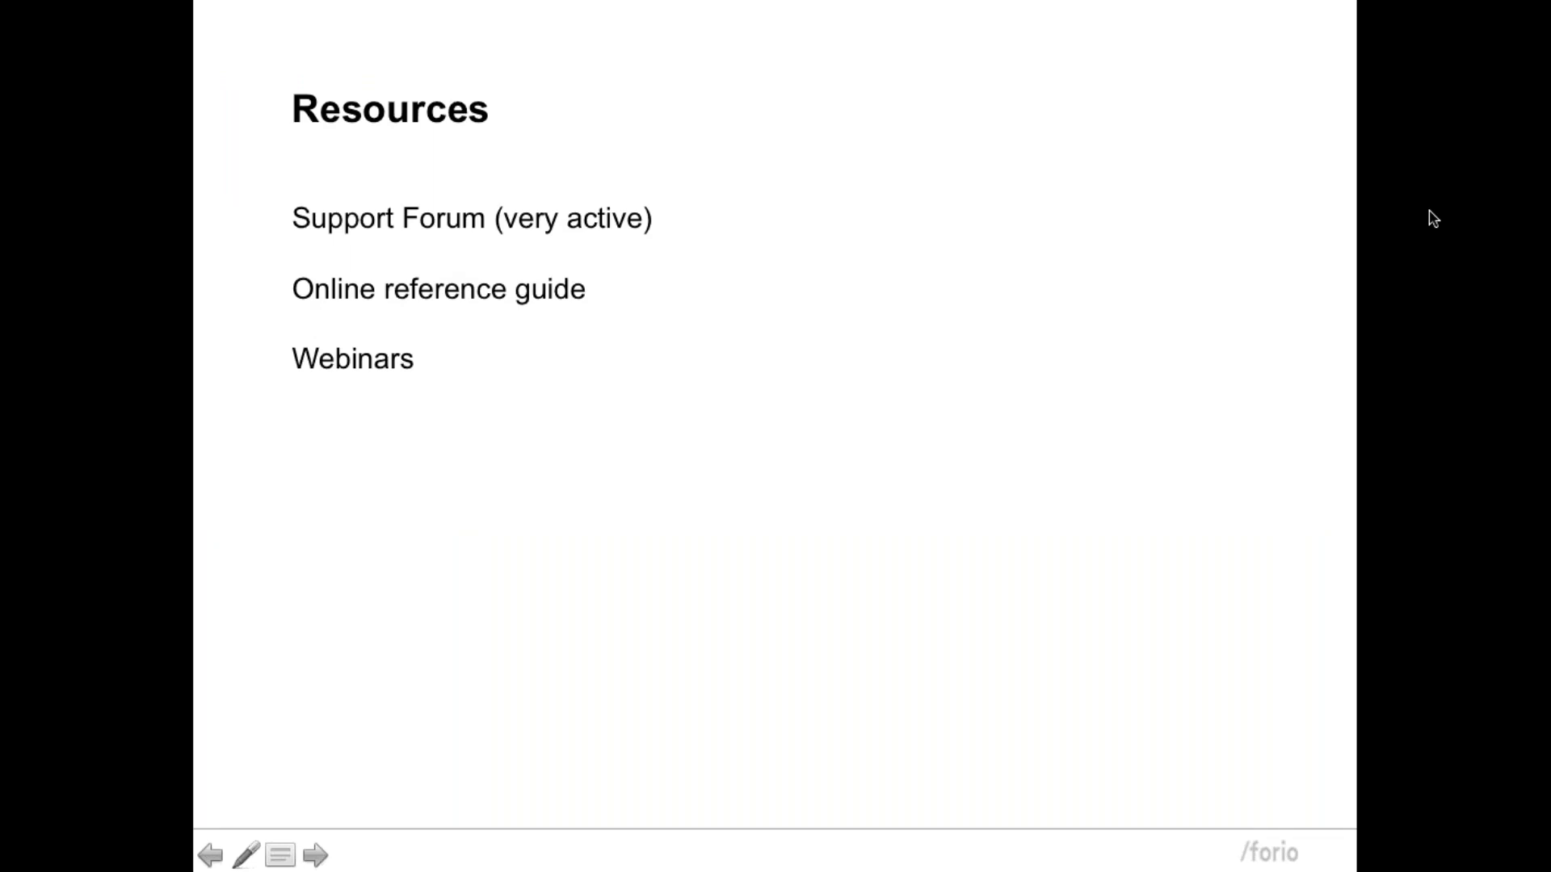
pyautogui.press('Home')
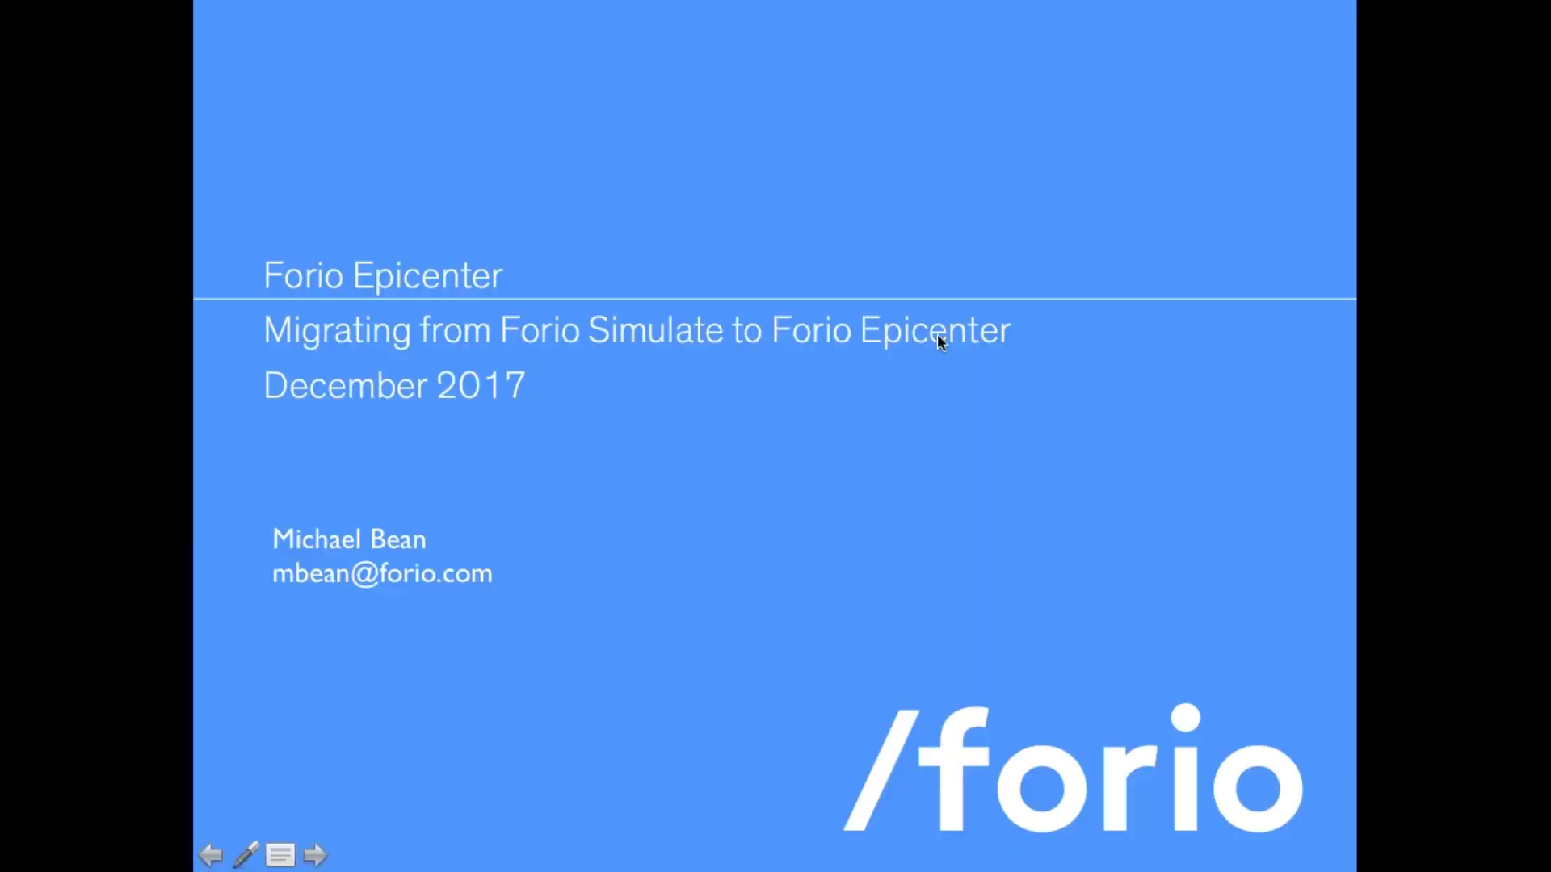